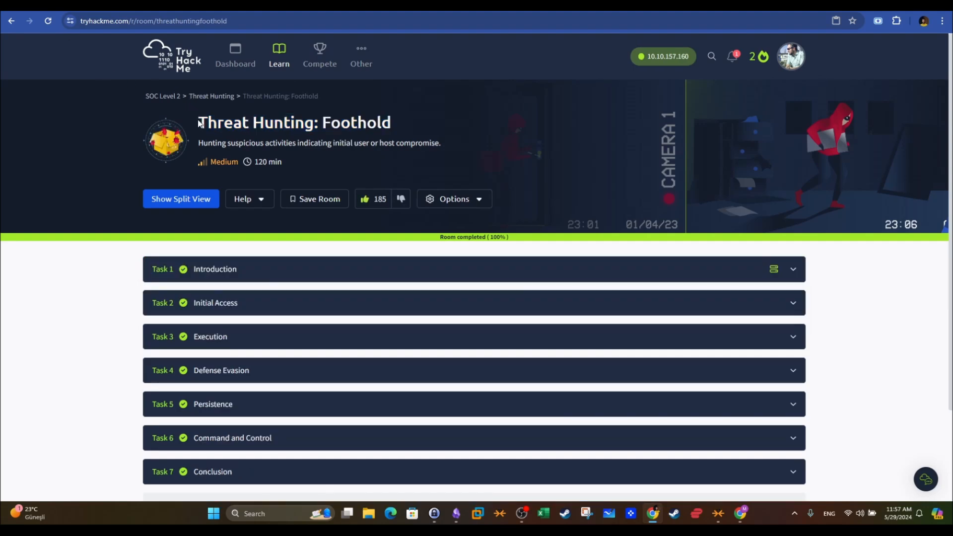
# - Look over the Threat Hunting: Foothold and Threat Hunting: Pivoting room pages, including the Pivoting room's target machine details and task list
pyautogui.moveTo(200, 122); pyautogui.dragTo(403, 130)
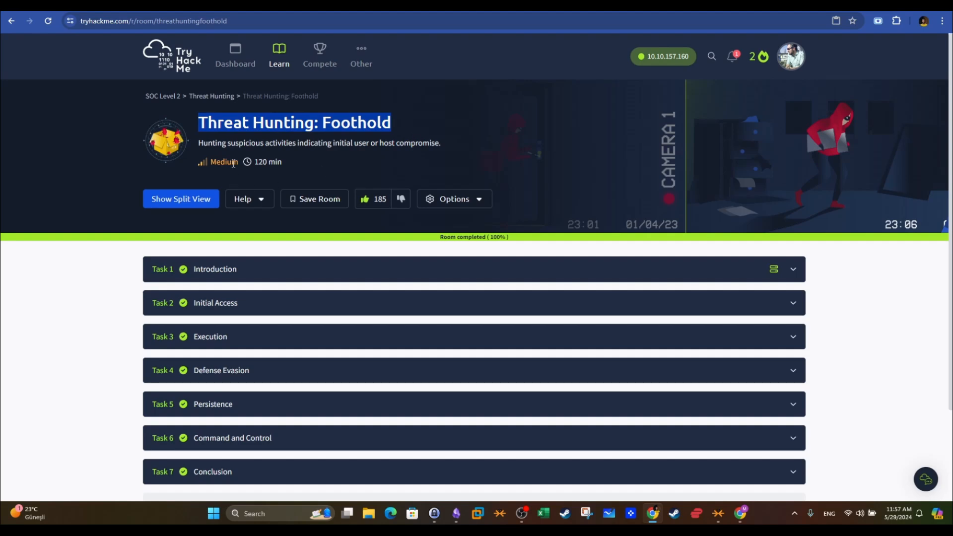
pyautogui.scroll(-1, 149, 165)
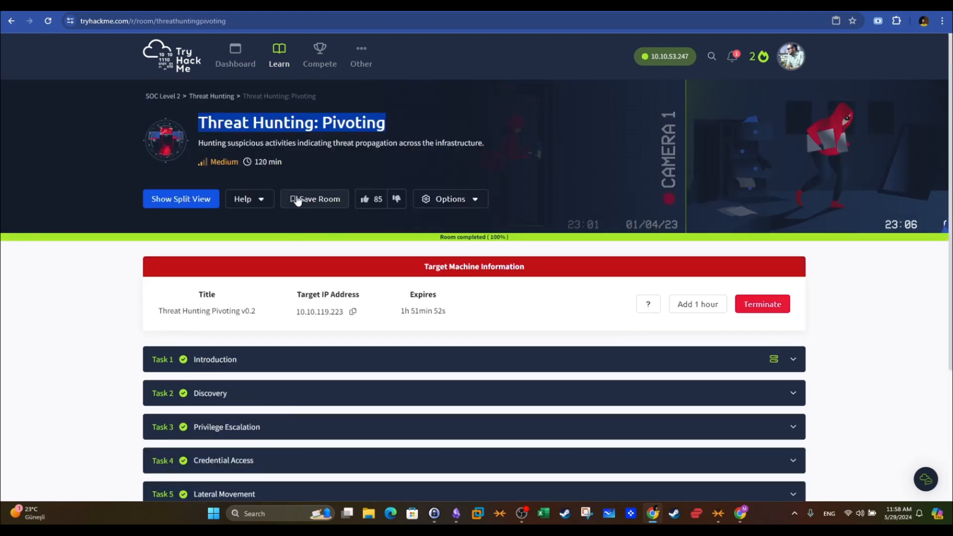
pyautogui.scroll(-1, 298, 199)
pyautogui.scroll(2, 298, 199)
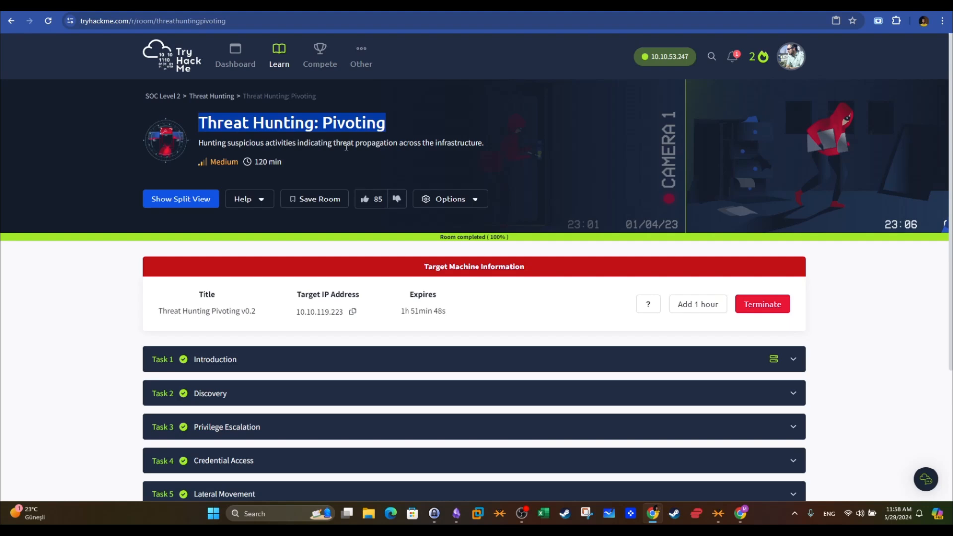
pyautogui.click(346, 147)
pyautogui.scroll(-2, 347, 147)
pyautogui.scroll(2, 323, 124)
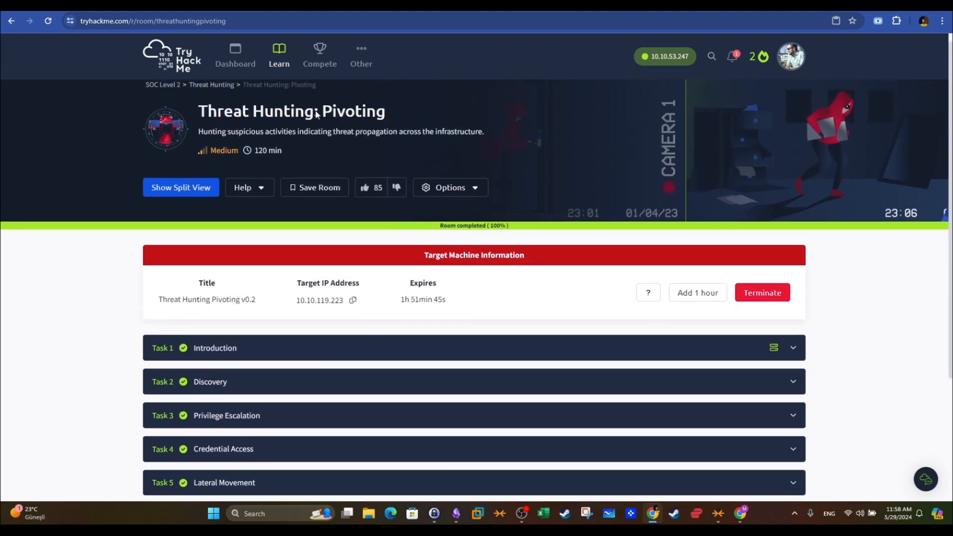
pyautogui.moveTo(320, 118); pyautogui.dragTo(404, 123)
pyautogui.scroll(-3, 247, 156)
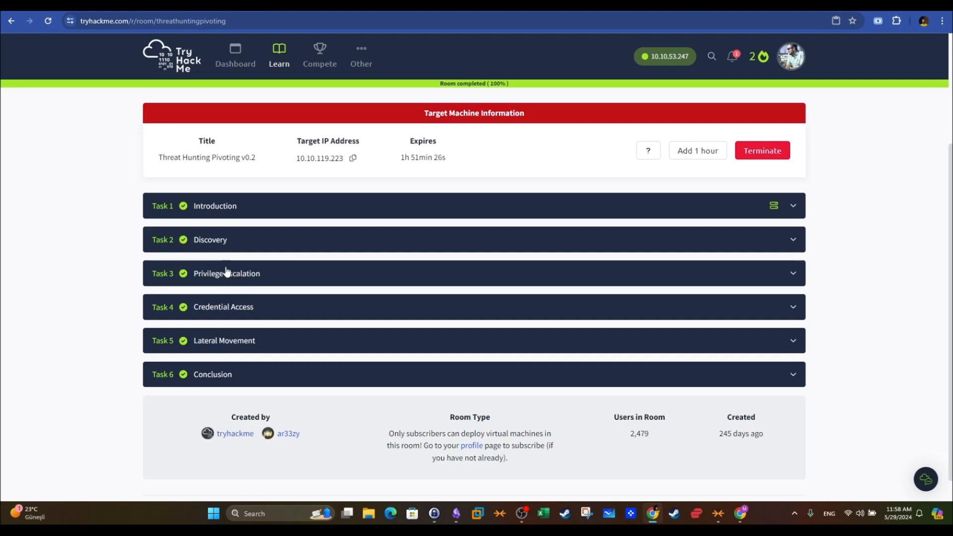
pyautogui.scroll(1, 78, 178)
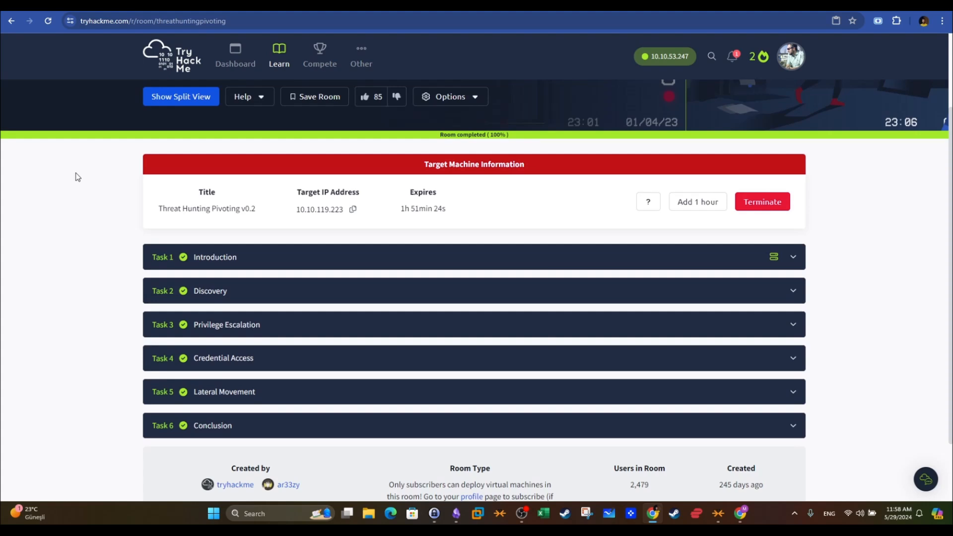
pyautogui.scroll(2, 78, 177)
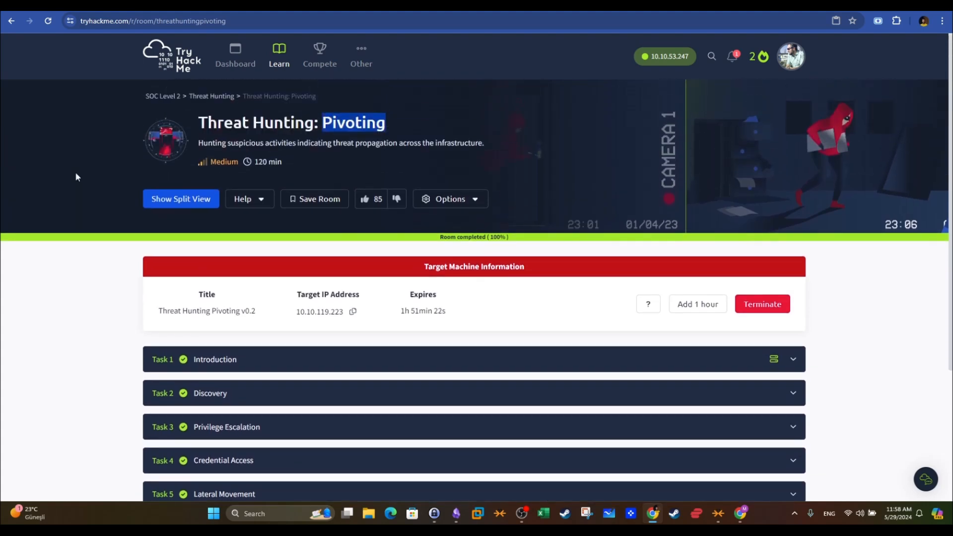
pyautogui.scroll(-1, 184, 232)
pyautogui.scroll(-1, 184, 231)
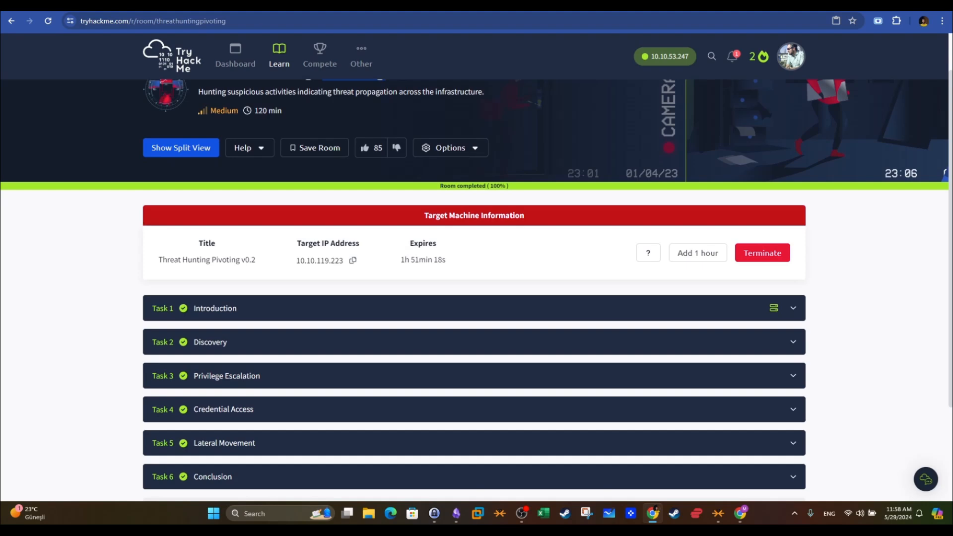
# - Glance at the Elastic Discover page and skim the Pivoting room's Task 2 Discovery down to its questions, collapsing the task when done
pyautogui.click(398, 5)
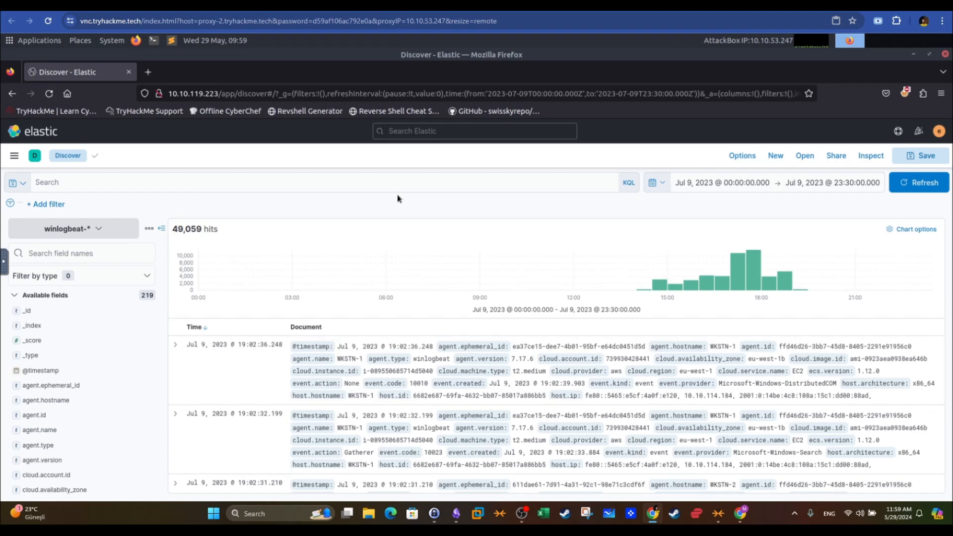
pyautogui.click(218, 6)
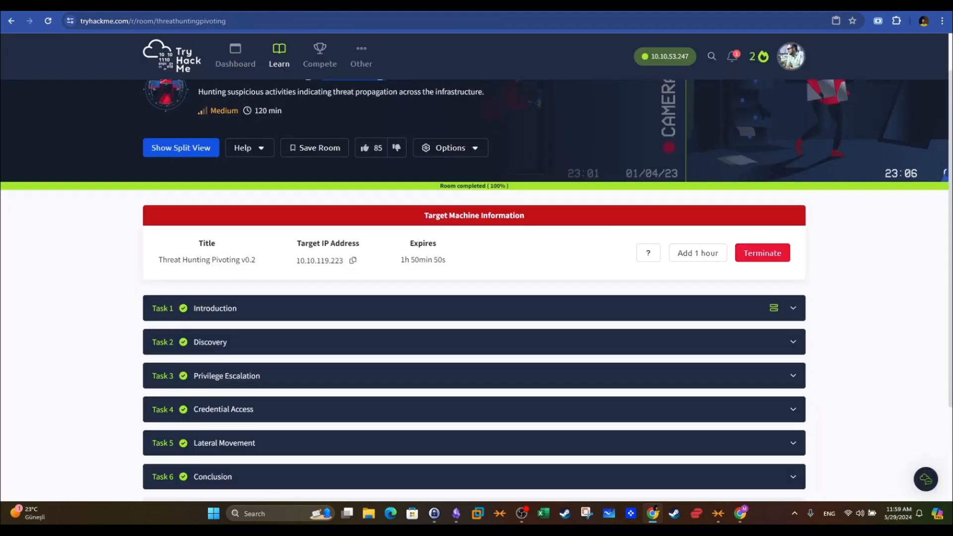
pyautogui.scroll(-2, 238, 206)
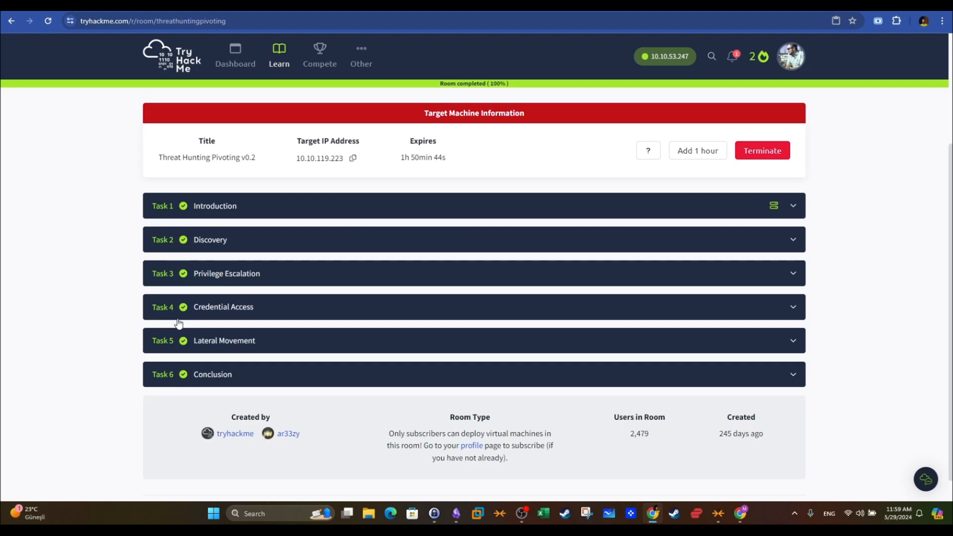
pyautogui.click(214, 241)
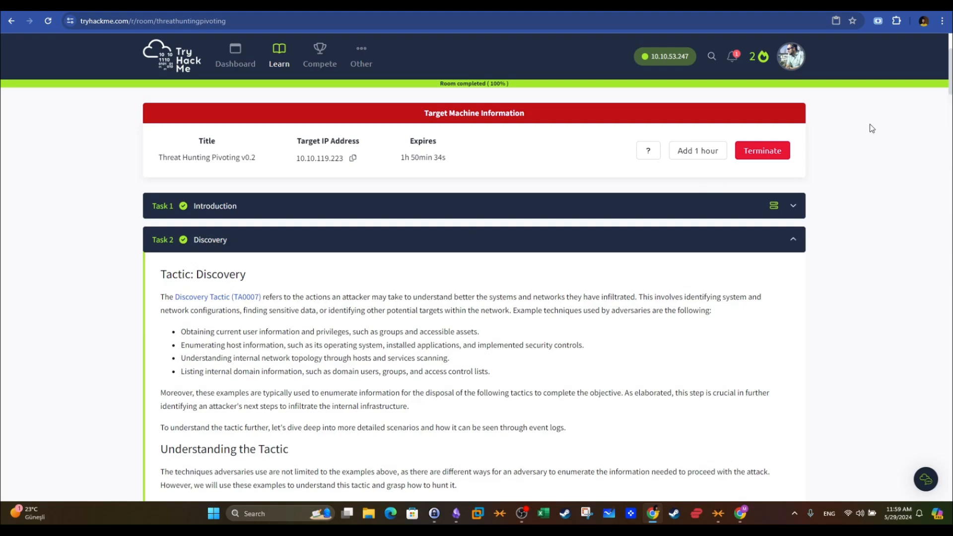
pyautogui.scroll(-15, 871, 126)
pyautogui.scroll(-20, 556, 293)
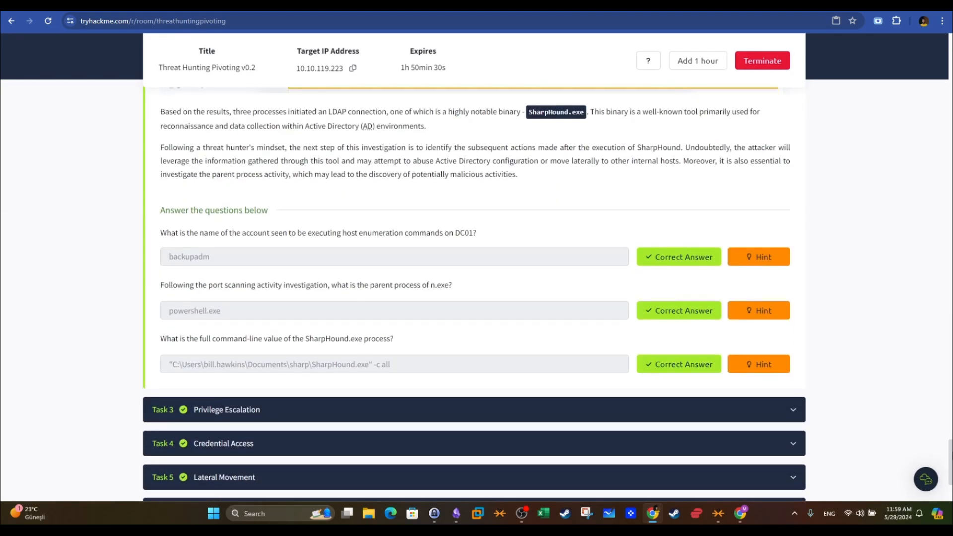
pyautogui.scroll(20, 379, 276)
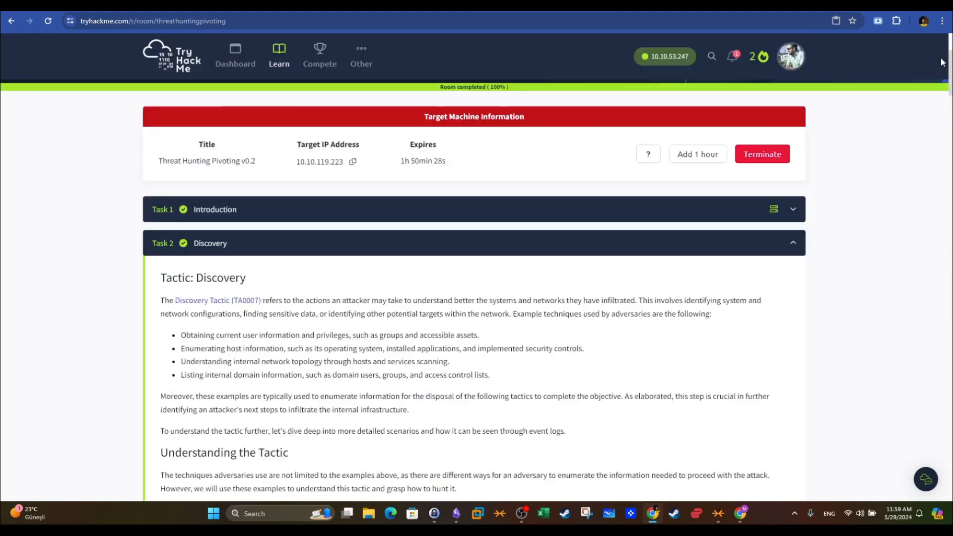
pyautogui.scroll(-2, 382, 273)
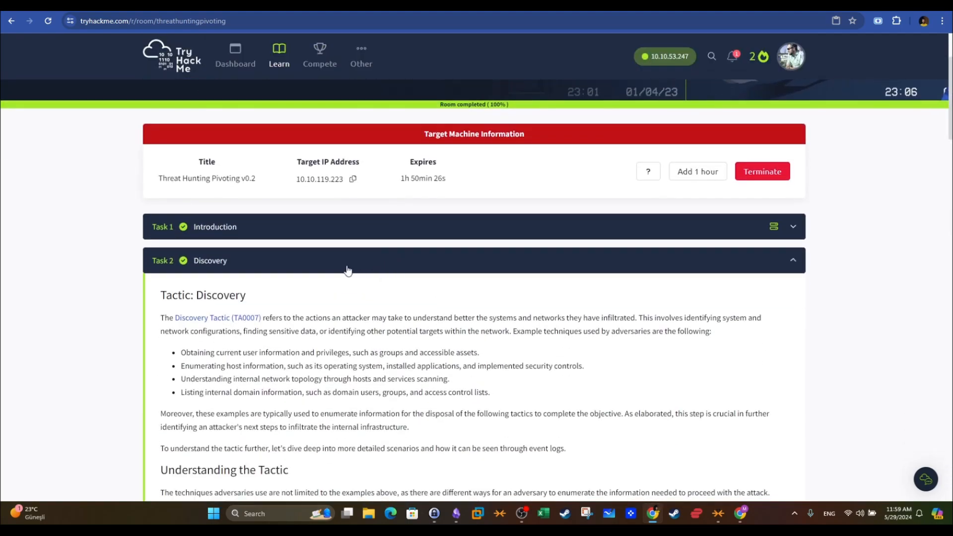
pyautogui.click(385, 269)
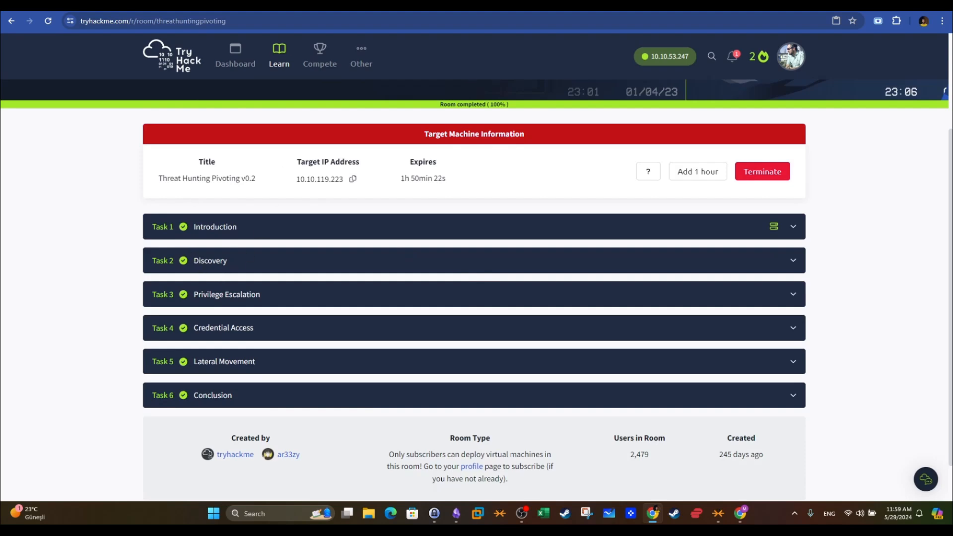
# - Expand Task 2 Discovery in the Pivoting room and examine the Host Reconnaissance section's list of command-line tools
pyautogui.click(293, 6)
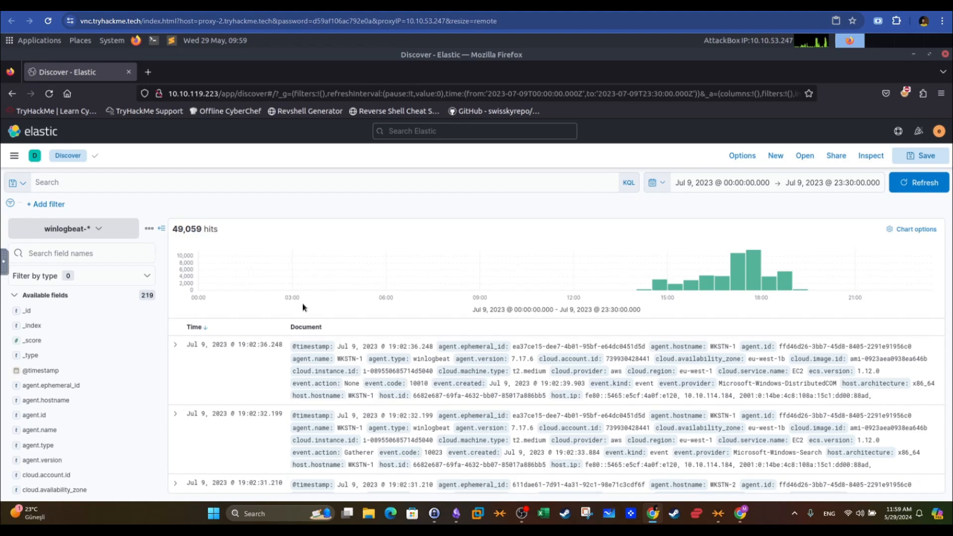
pyautogui.click(268, 5)
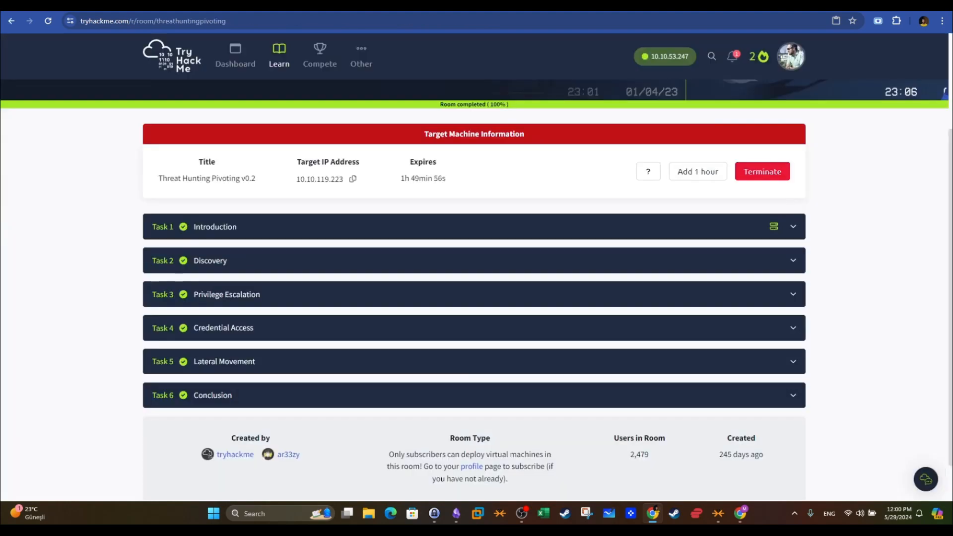
pyautogui.click(222, 264)
pyautogui.scroll(-10, 289, 341)
pyautogui.scroll(2, 289, 333)
pyautogui.scroll(5, 288, 291)
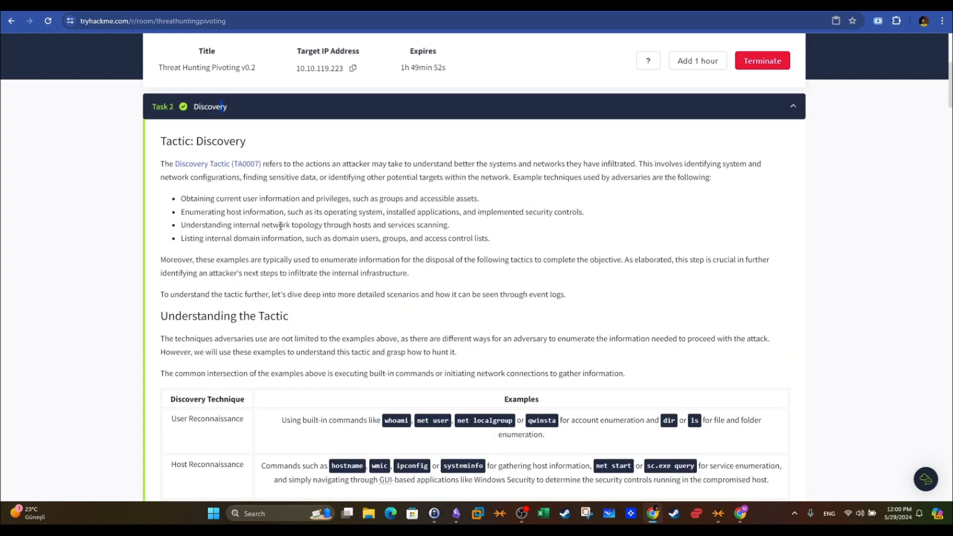
pyautogui.scroll(-12, 284, 234)
pyautogui.scroll(-5, 282, 231)
pyautogui.scroll(6, 282, 231)
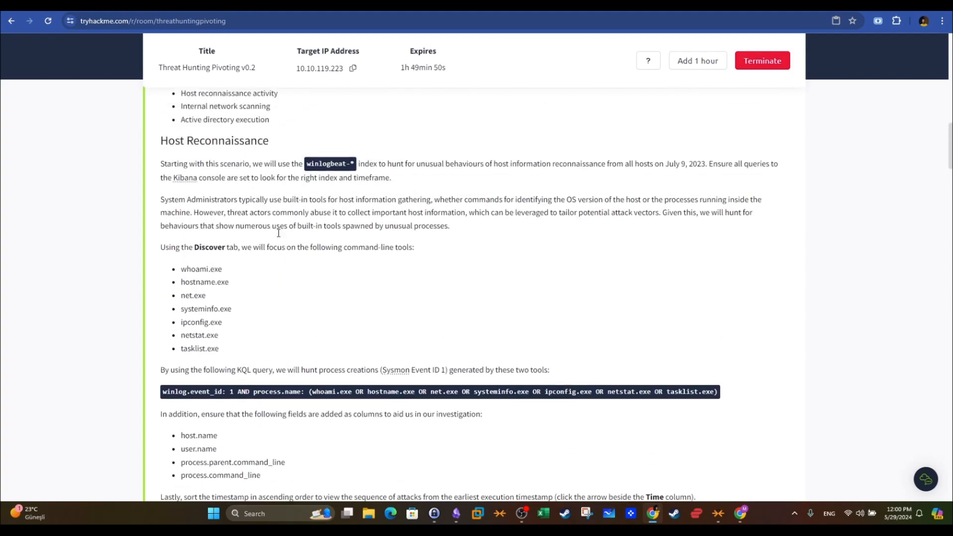
pyautogui.moveTo(230, 355); pyautogui.dragTo(219, 338)
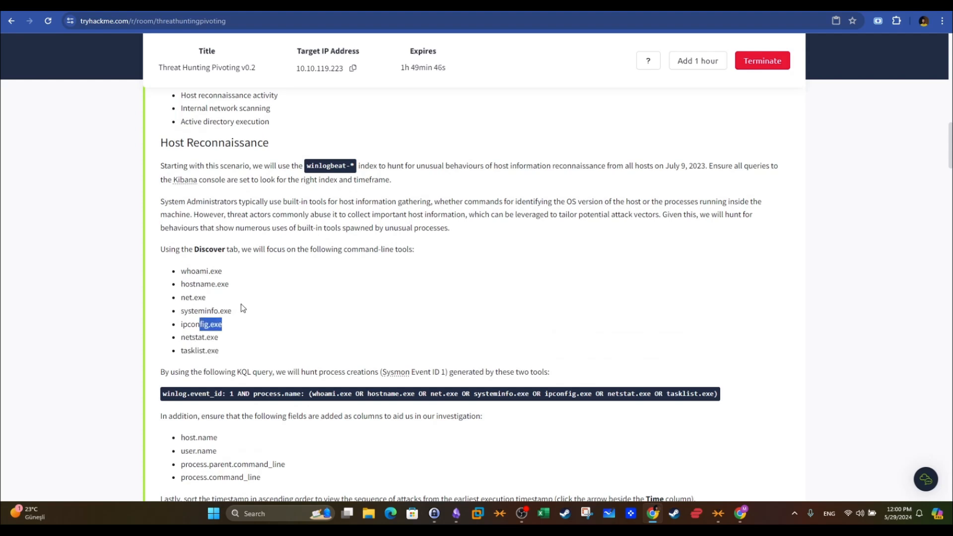
pyautogui.click(235, 287)
pyautogui.moveTo(180, 270); pyautogui.dragTo(232, 350)
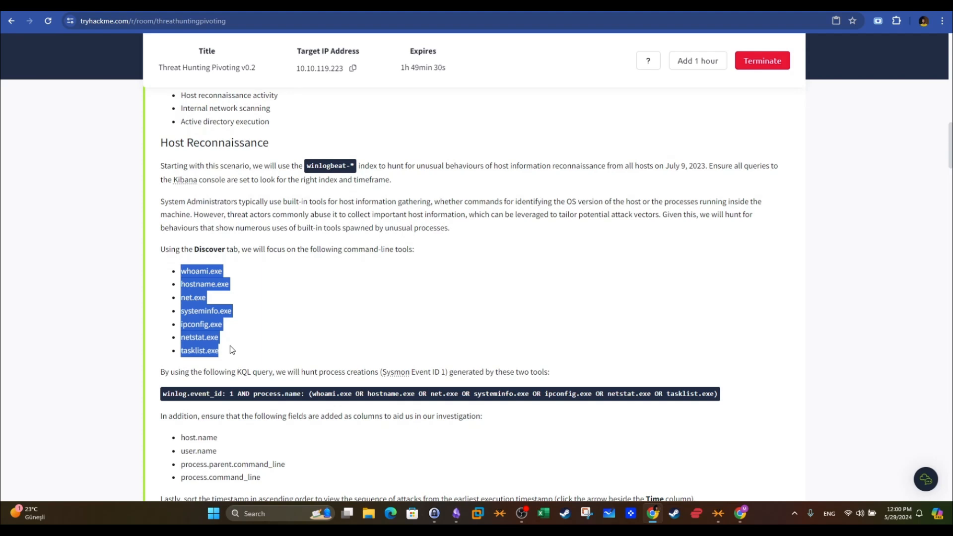
pyautogui.click(237, 325)
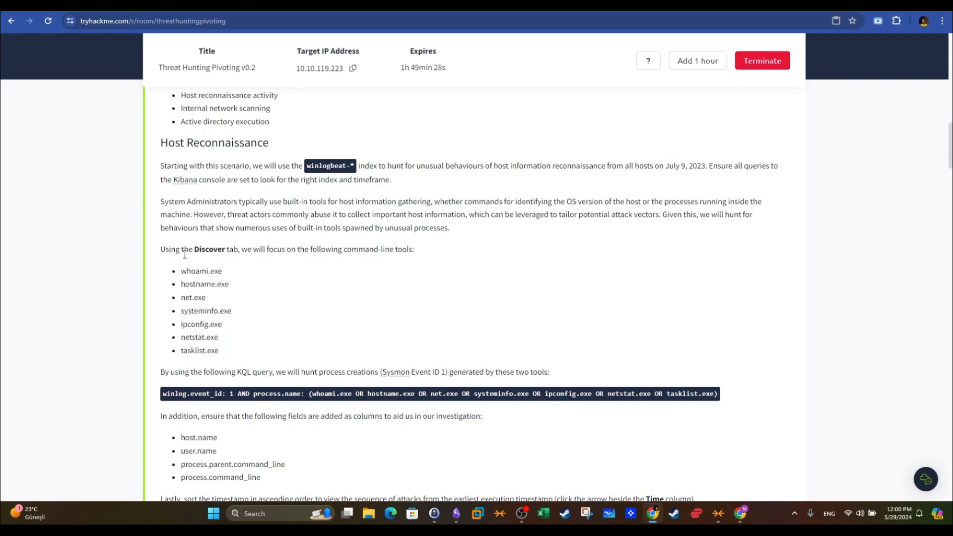
pyautogui.moveTo(230, 351); pyautogui.dragTo(174, 273)
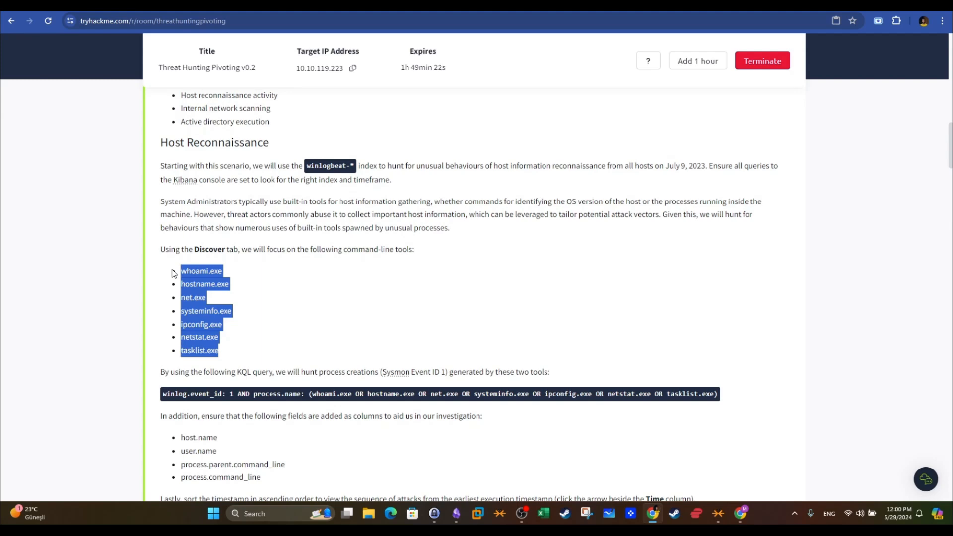
# - Switch to the AttackBox's Elastic Discover page, view the query field's suggestions and dismiss them
pyautogui.hotkey('ctrl', 'Tab')
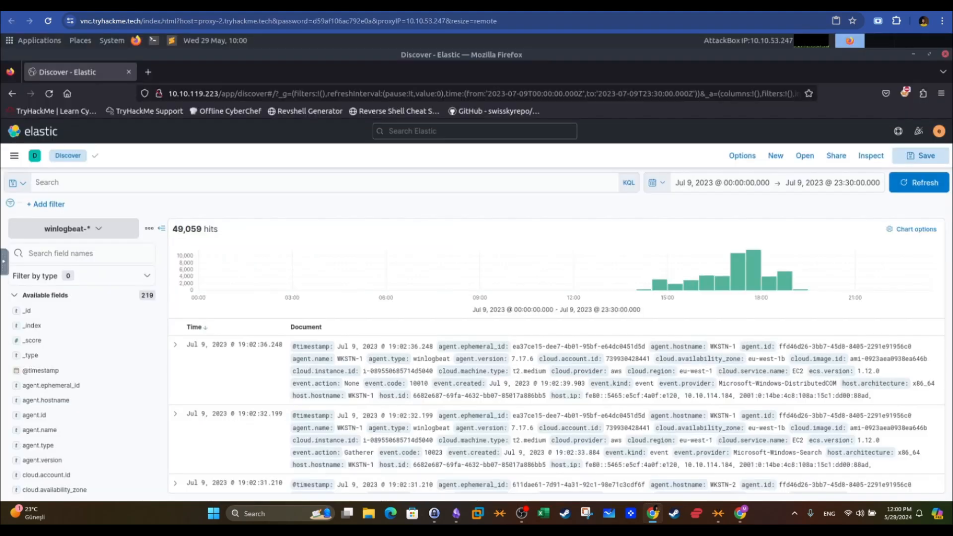
pyautogui.click(259, 183)
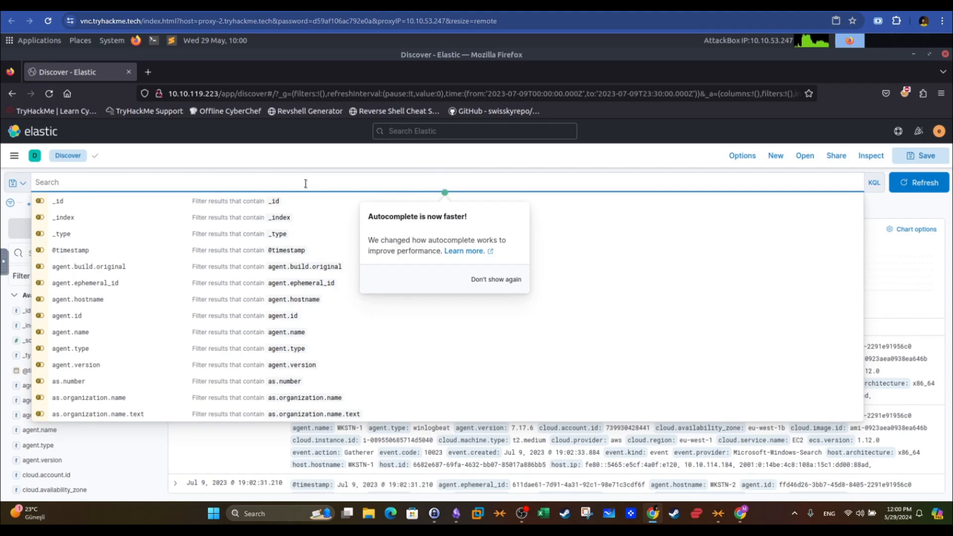
pyautogui.click(899, 210)
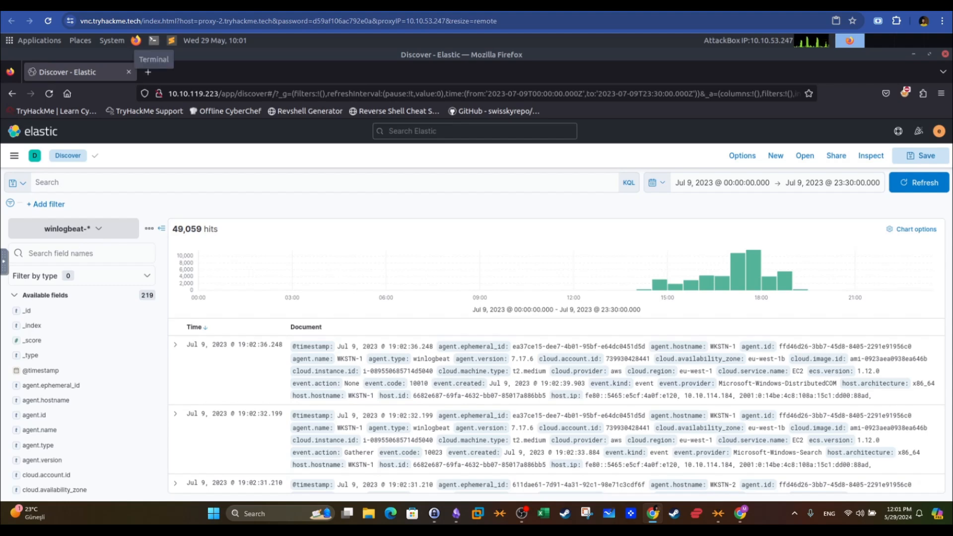
# - Search the field list for winlog.event_id, show it briefly as a results column and remove that column
pyautogui.click(110, 255)
pyautogui.write('winlog.eve')
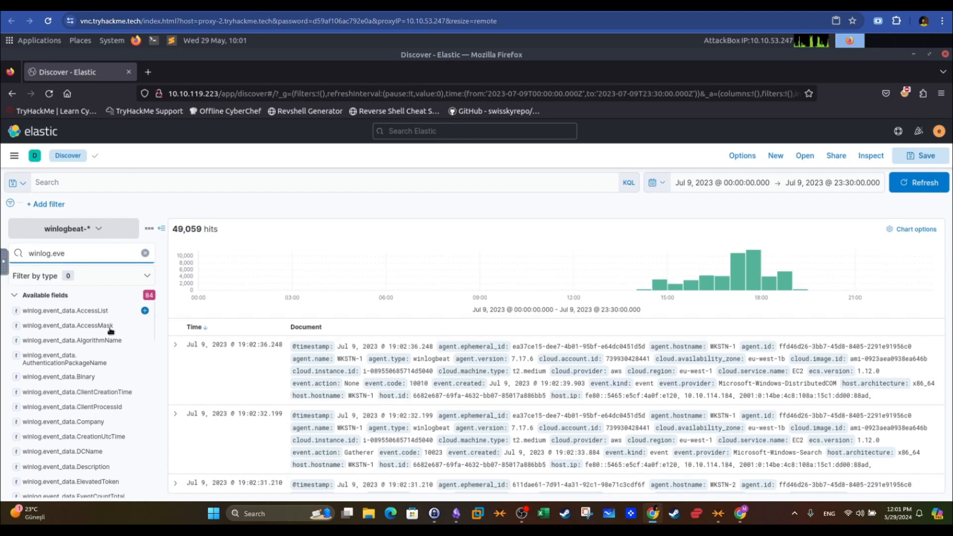
pyautogui.scroll(-2, 89, 365)
pyautogui.scroll(2, 92, 364)
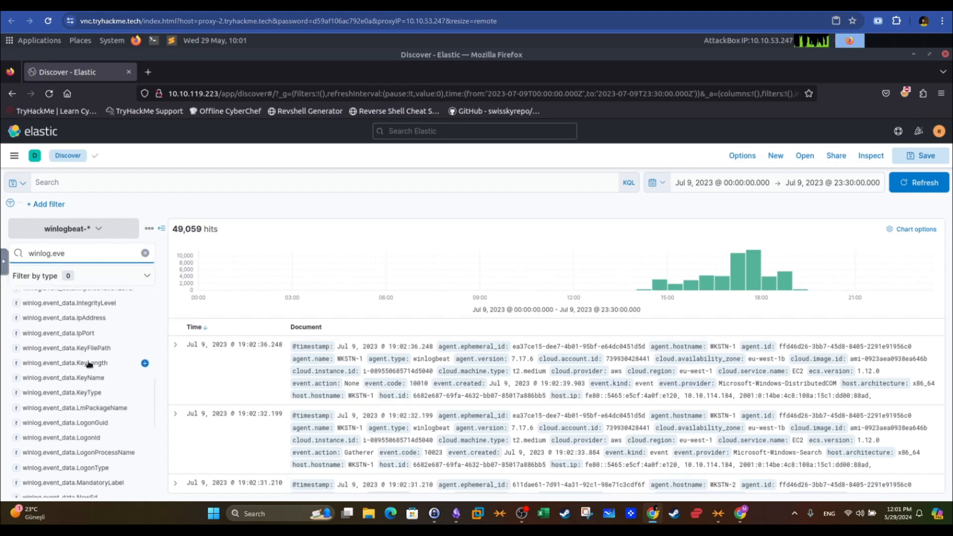
pyautogui.write('nt')
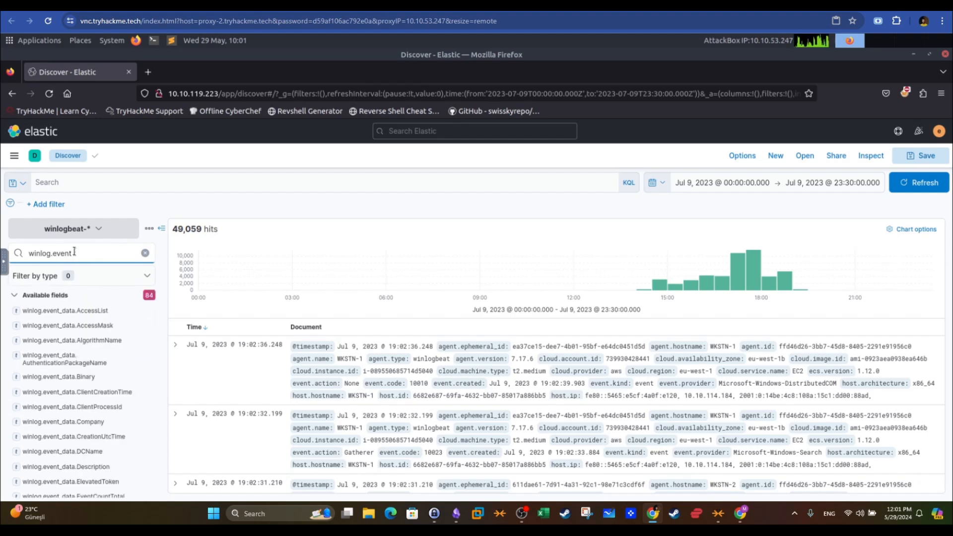
pyautogui.write('_id')
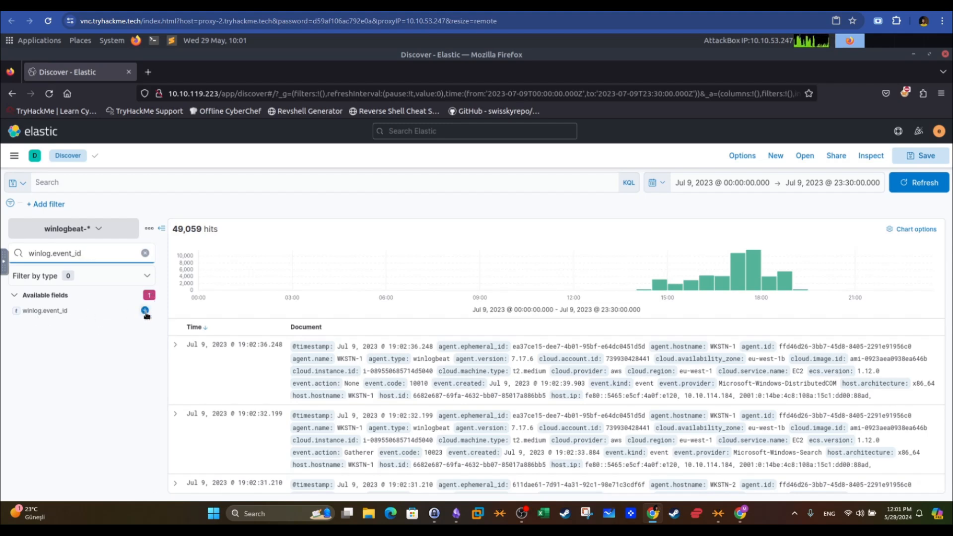
pyautogui.click(145, 311)
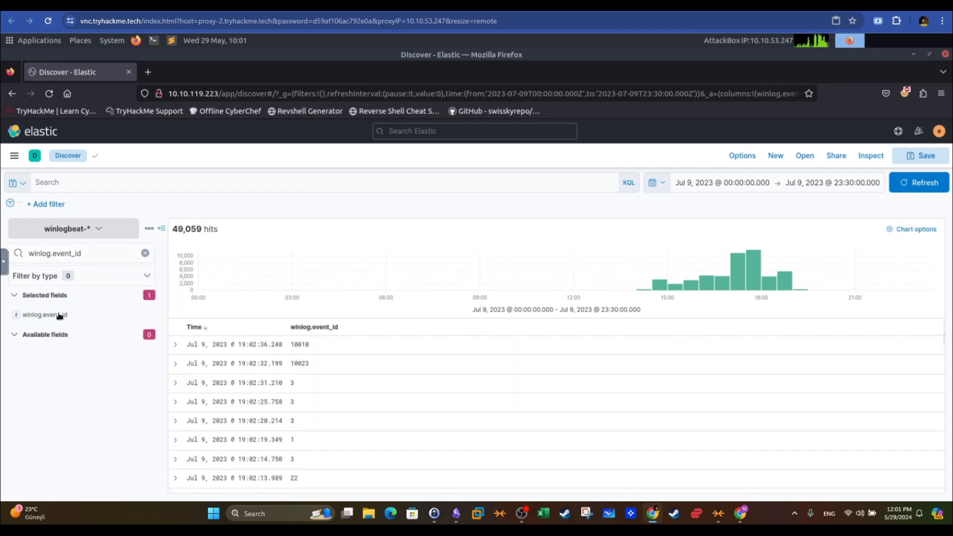
pyautogui.click(145, 316)
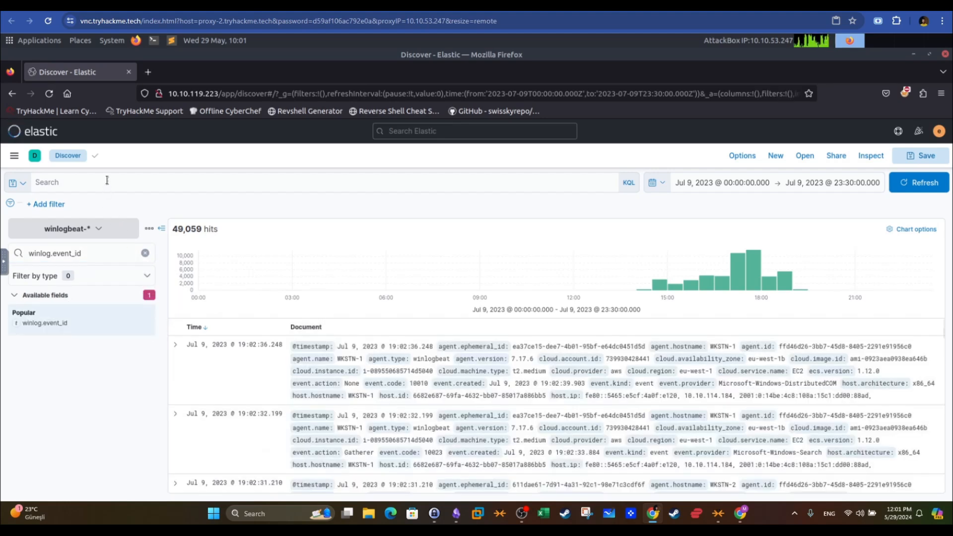
# - Filter the winlogbeat logs with the KQL query winlog.event_id: 1
pyautogui.click(107, 182)
pyautogui.write('winglog')
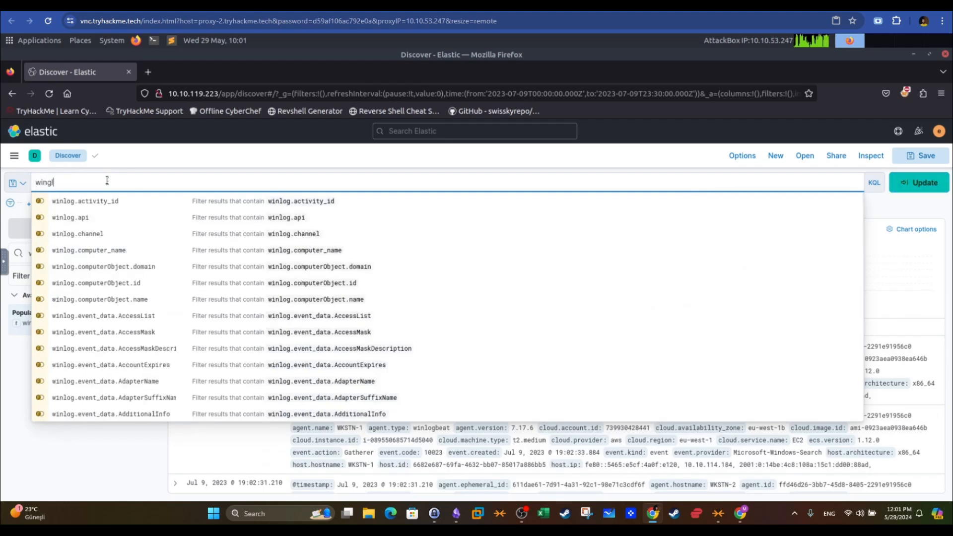
pyautogui.press('BackSpace')
pyautogui.press('BackSpace')
pyautogui.press('BackSpace')
pyautogui.press('BackSpace')
pyautogui.write('lo')
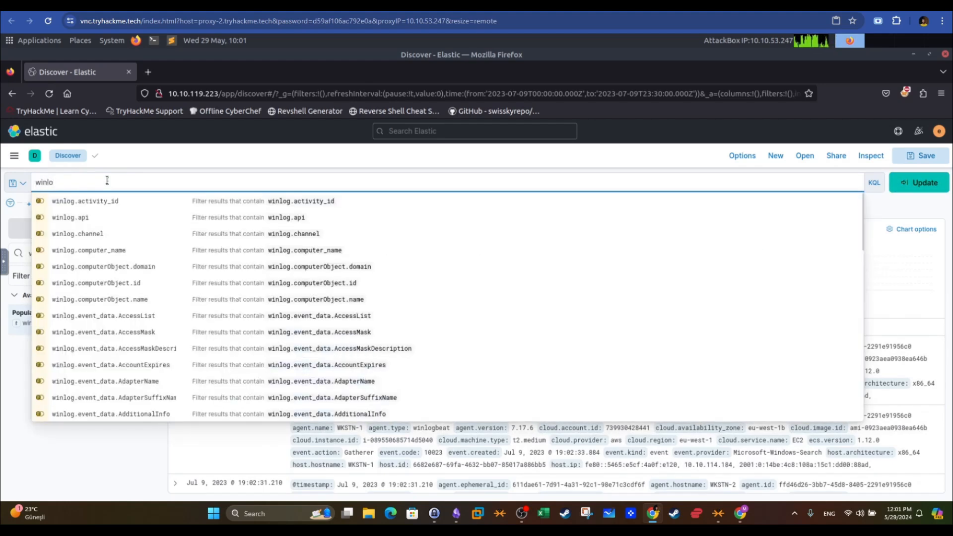
pyautogui.write('g.event_id: 1')
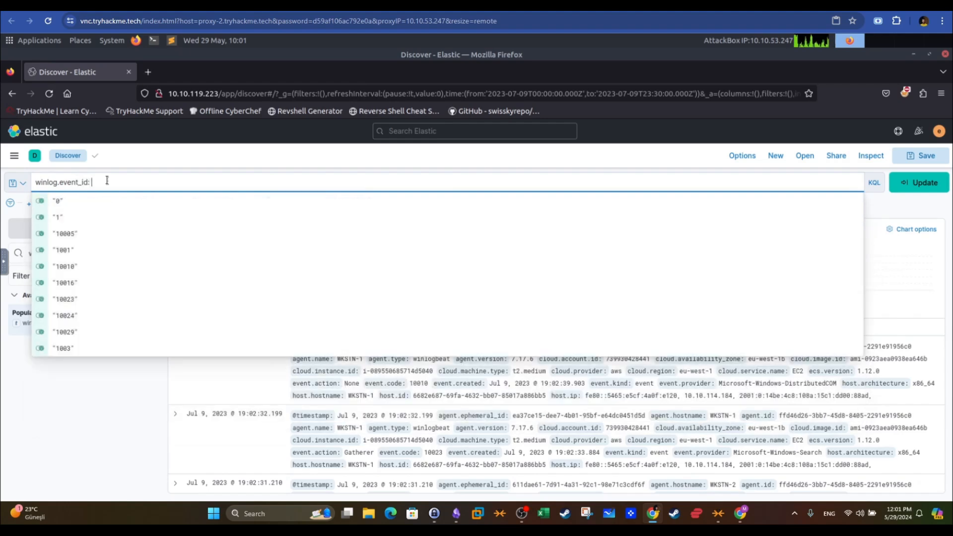
pyautogui.press('Return')
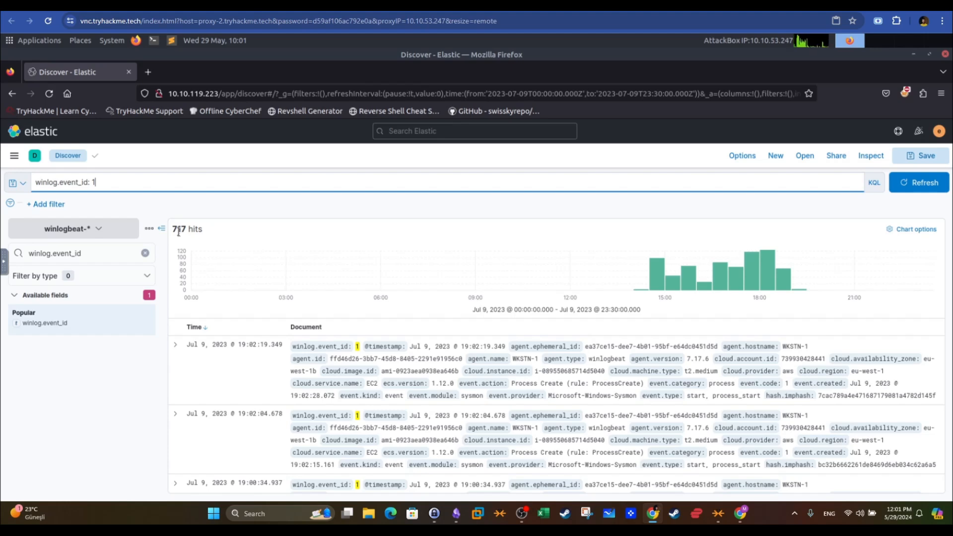
# - Extend the query with AND process.name: (whoami.exe OR hostname.exe OR net.exe OR systeminfo.exe OR ipconfig.exe OR netstat.exe OR tasklist.exe), compare it with the room's and run it
pyautogui.click(109, 184)
pyautogui.write('AND')
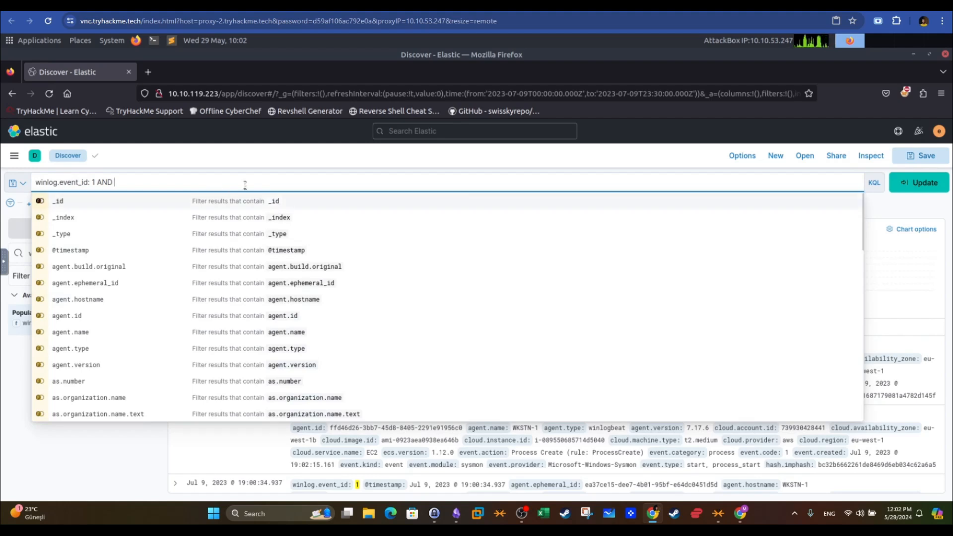
pyautogui.write('proces')
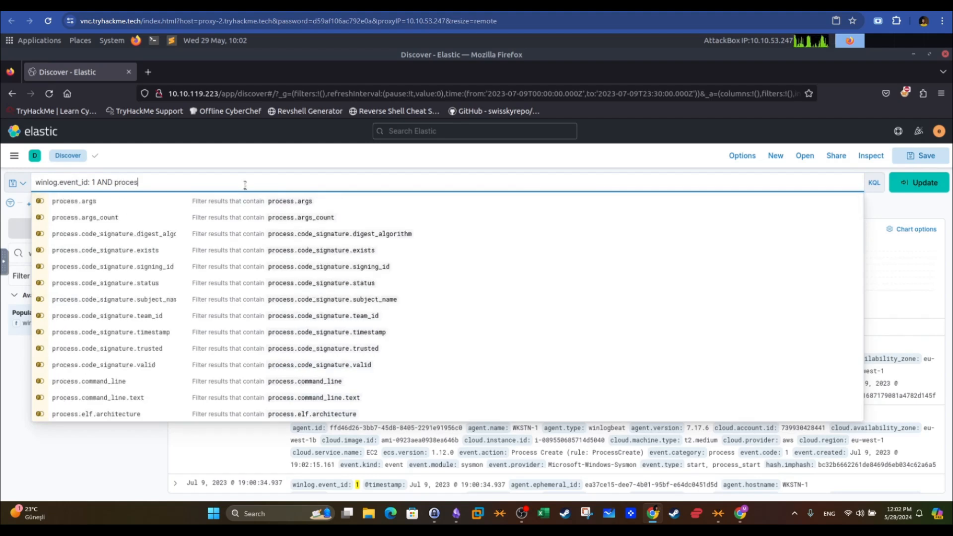
pyautogui.write('s.name:')
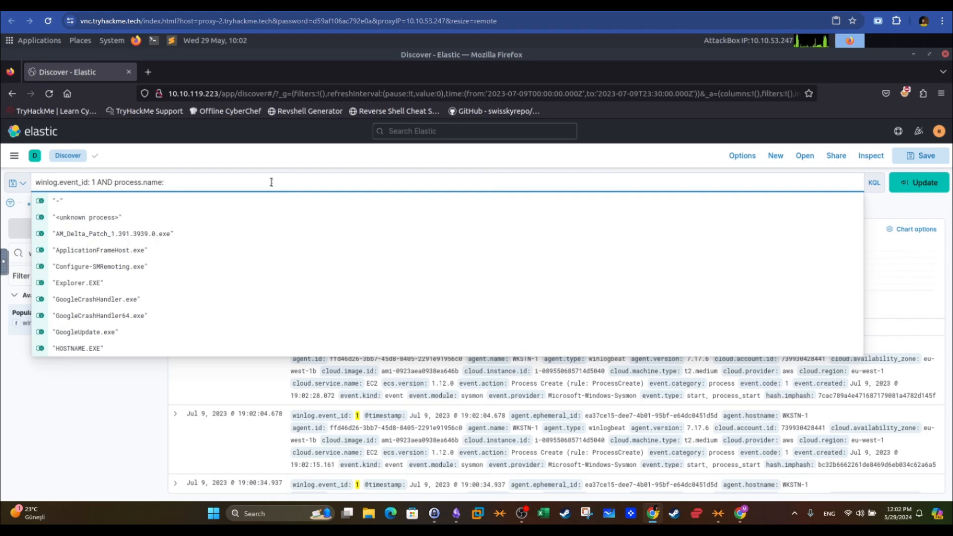
pyautogui.write('(whoami.exe OR hostname.exe OR net.exe OR systeminfo.exe OR ipconfig.exe OR netstat.exe OR tasklist.exe)')
pyautogui.moveTo(524, 182); pyautogui.dragTo(339, 184)
pyautogui.click(271, 6)
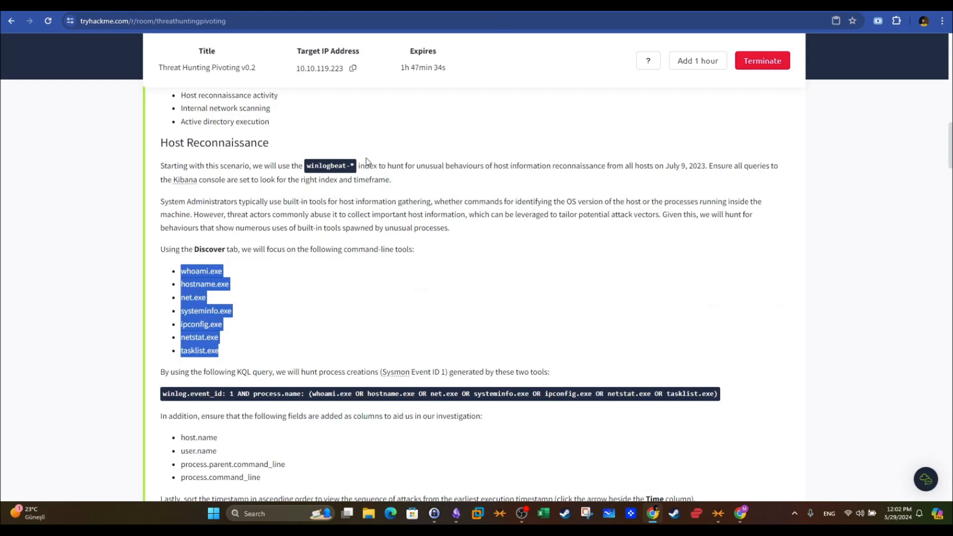
pyautogui.moveTo(256, 394); pyautogui.dragTo(483, 417)
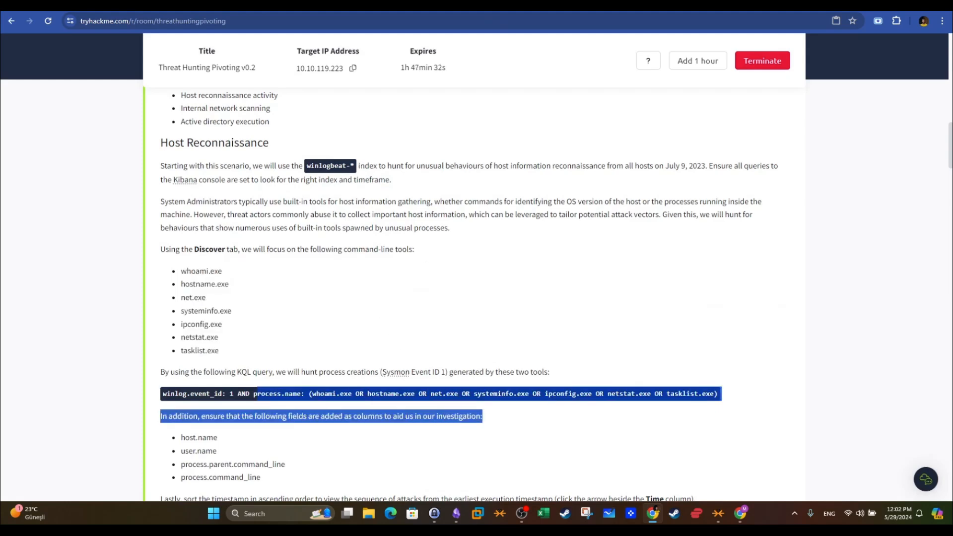
pyautogui.click(327, 9)
pyautogui.click(925, 184)
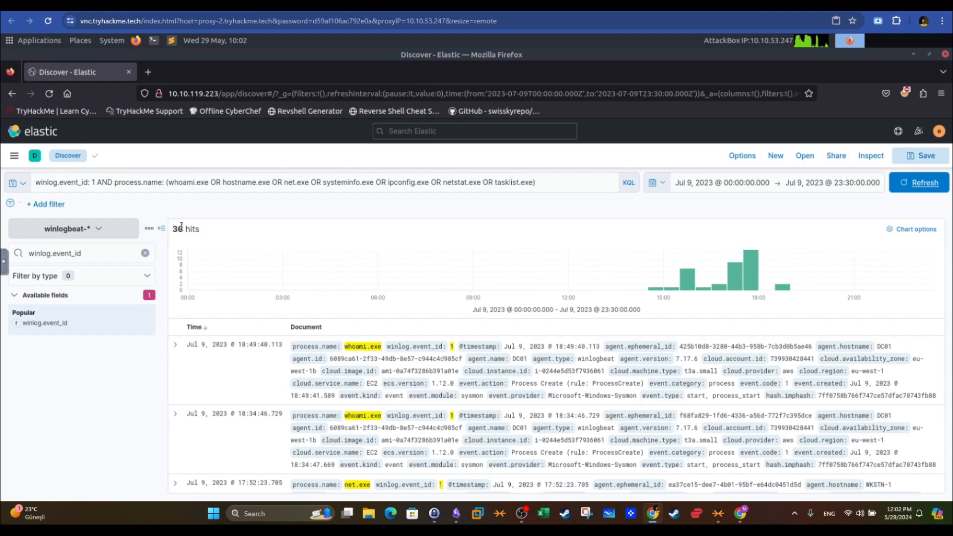
# - Find the user.name and host.name fields in the field list and add both as columns in the results table
pyautogui.click(145, 254)
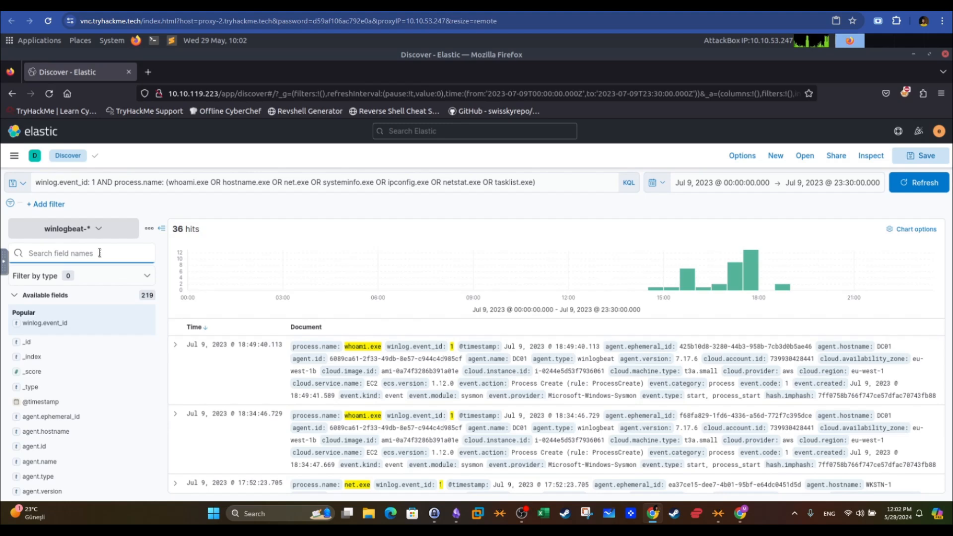
pyautogui.write('user')
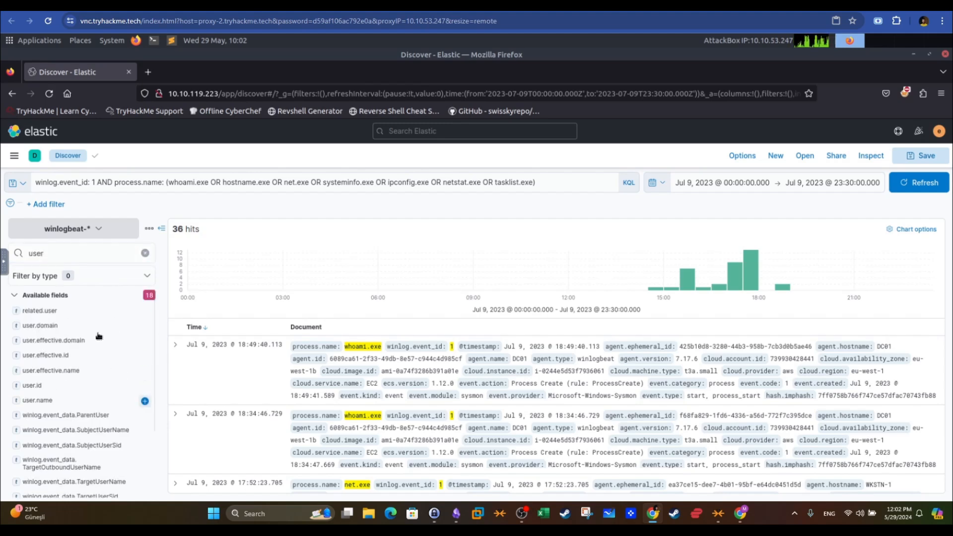
pyautogui.click(145, 401)
pyautogui.press('BackSpace')
pyautogui.press('BackSpace')
pyautogui.press('BackSpace')
pyautogui.press('BackSpace')
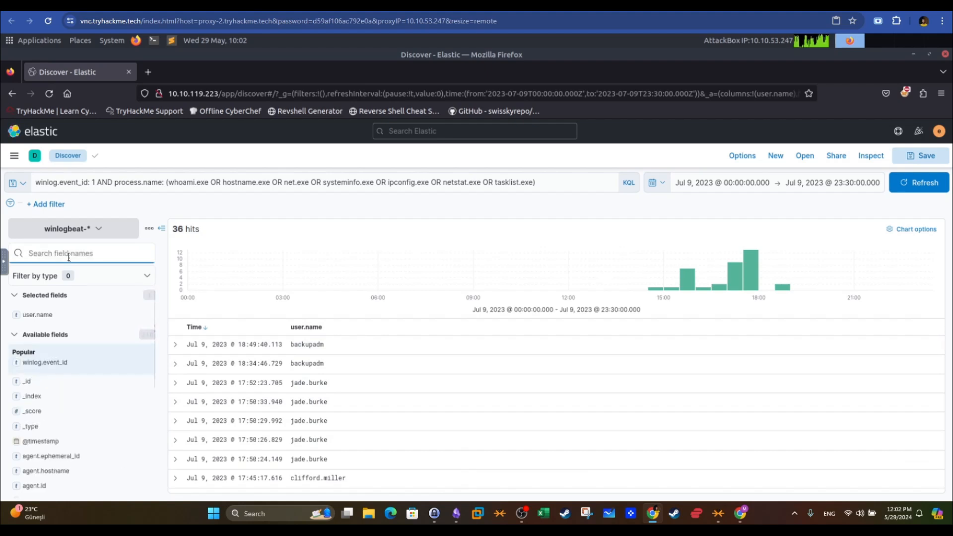
pyautogui.write('host')
pyautogui.click(145, 400)
# - Search the field list for process and add process.command_line, process.executable and process.name as results columns
pyautogui.click(77, 253)
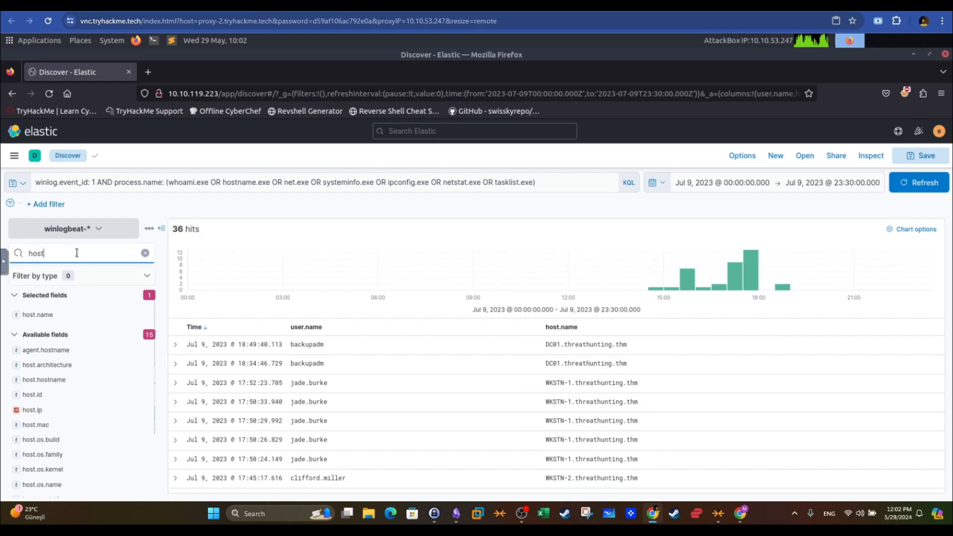
pyautogui.press('BackSpace')
pyautogui.press('BackSpace')
pyautogui.press('BackSpace')
pyautogui.press('BackSpace')
pyautogui.write('process')
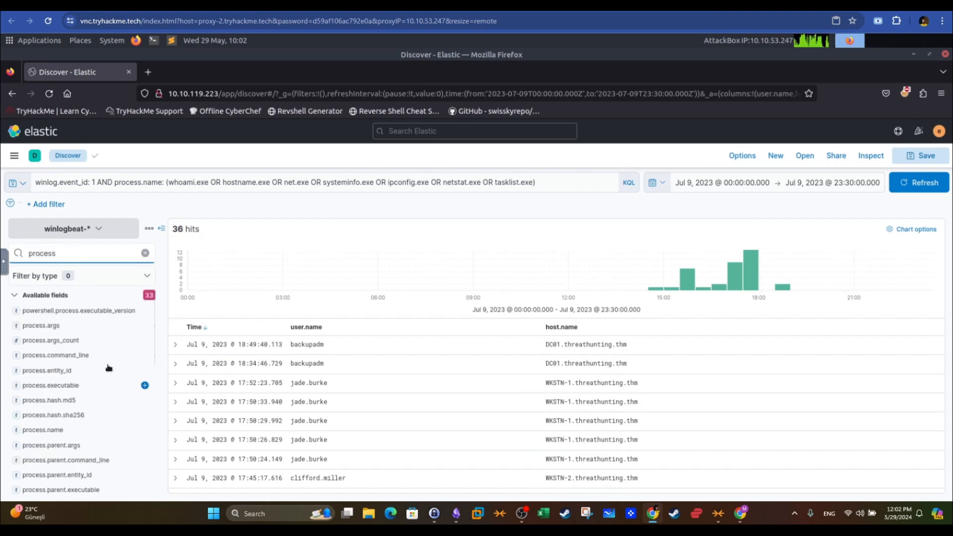
pyautogui.click(145, 356)
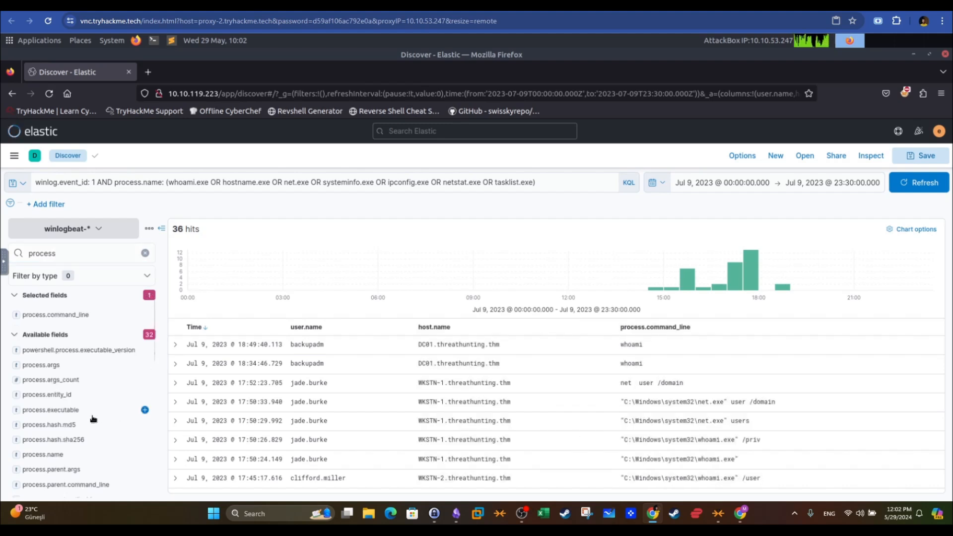
pyautogui.click(145, 410)
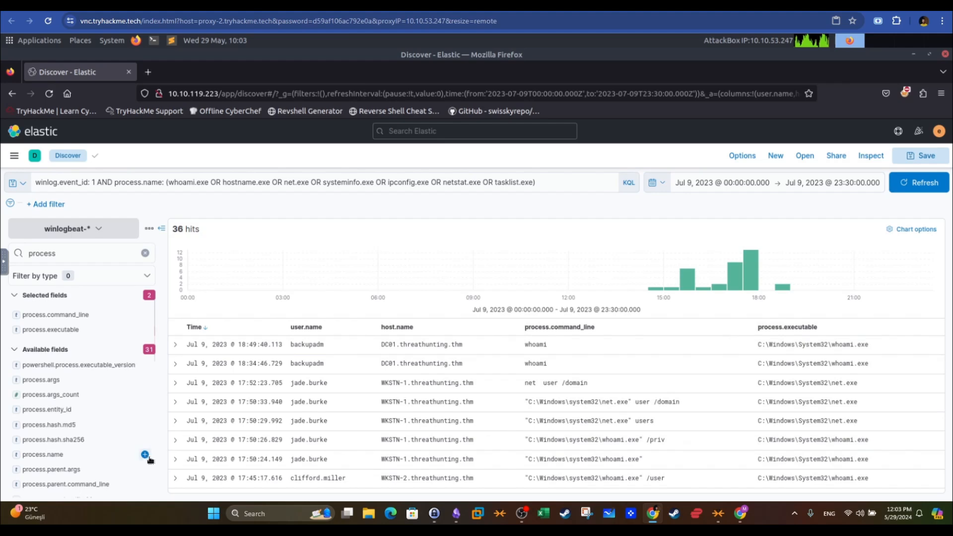
pyautogui.click(145, 454)
# - Add process.parent.command_line and process.parent.name as results columns and clear the field search
pyautogui.scroll(-2, 146, 442)
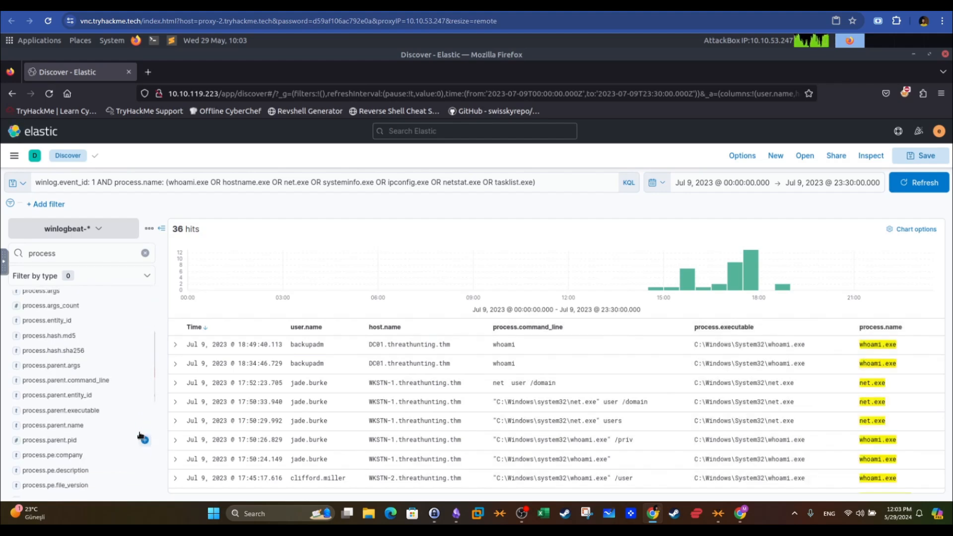
pyautogui.click(145, 380)
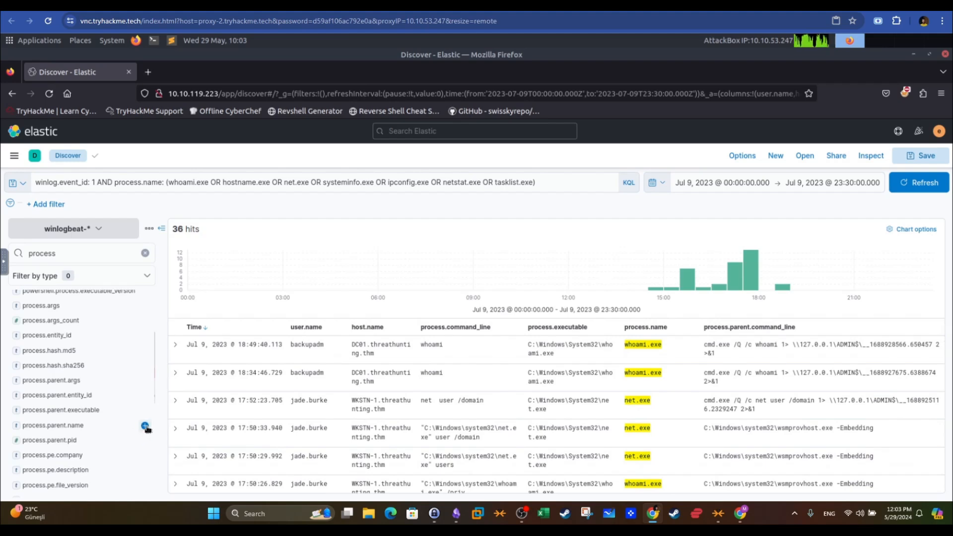
pyautogui.click(145, 425)
pyautogui.click(145, 254)
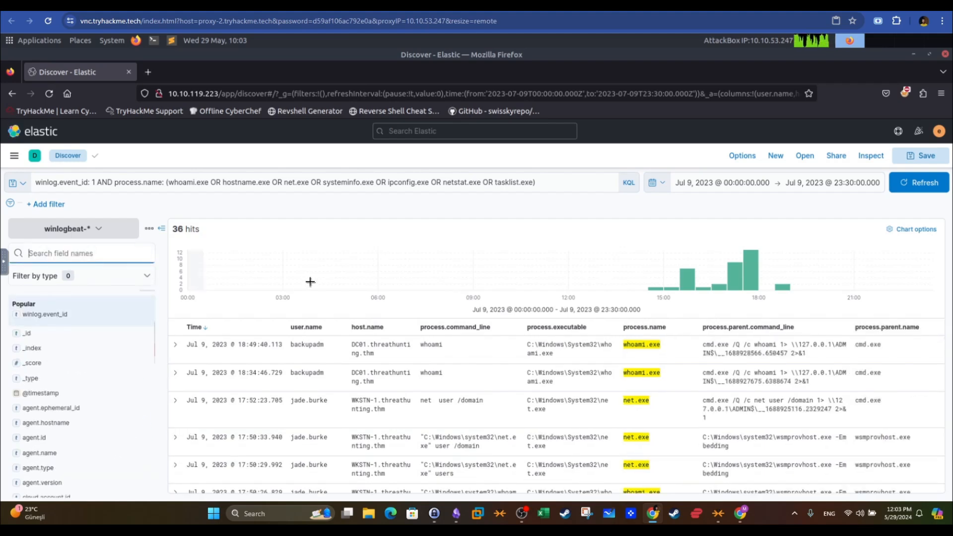
# - Sort the events by time in ascending order and examine the earliest event's user, process name and parent process name
pyautogui.click(205, 327)
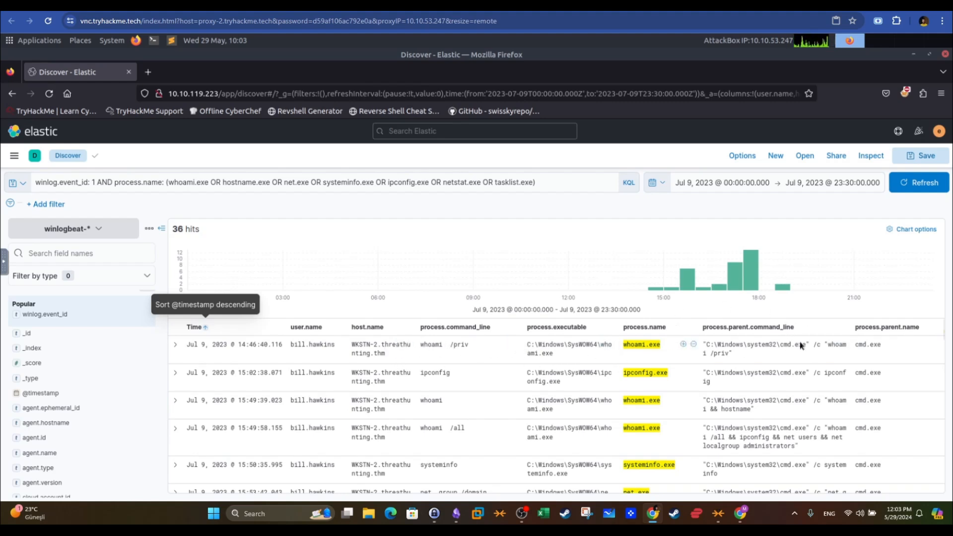
pyautogui.moveTo(879, 346); pyautogui.dragTo(856, 349)
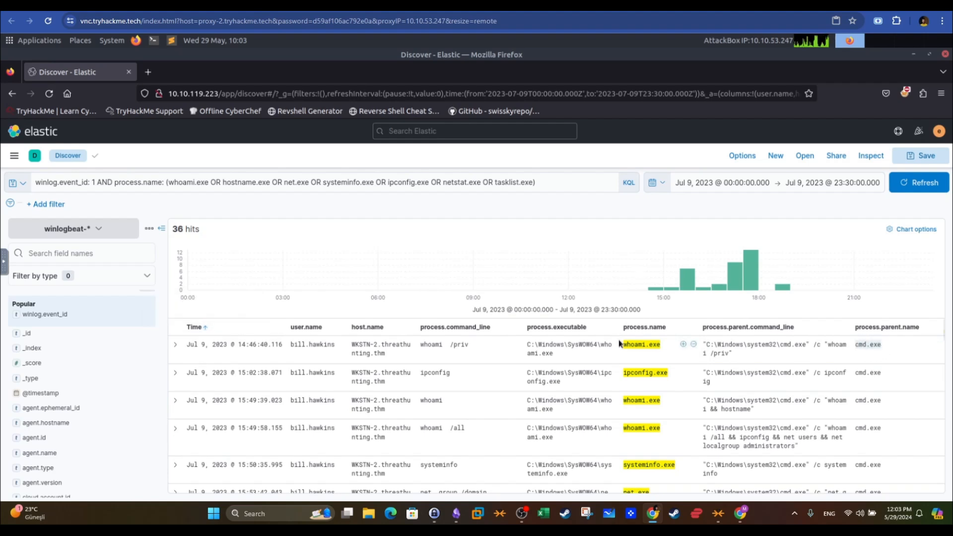
pyautogui.moveTo(624, 345); pyautogui.dragTo(659, 345)
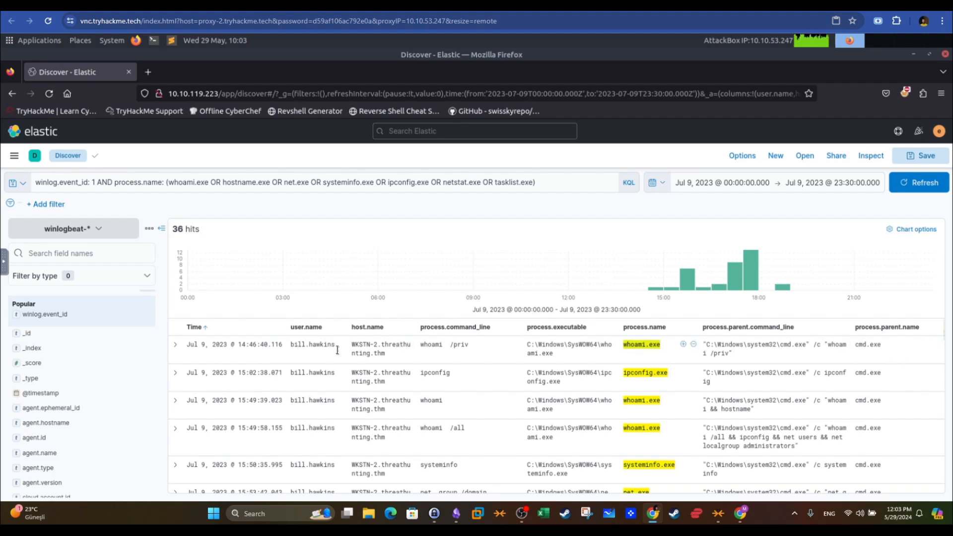
pyautogui.moveTo(291, 345)
pyautogui.mouseDown()
pyautogui.moveTo(316, 345)
pyautogui.moveTo(306, 345)
pyautogui.mouseUp()
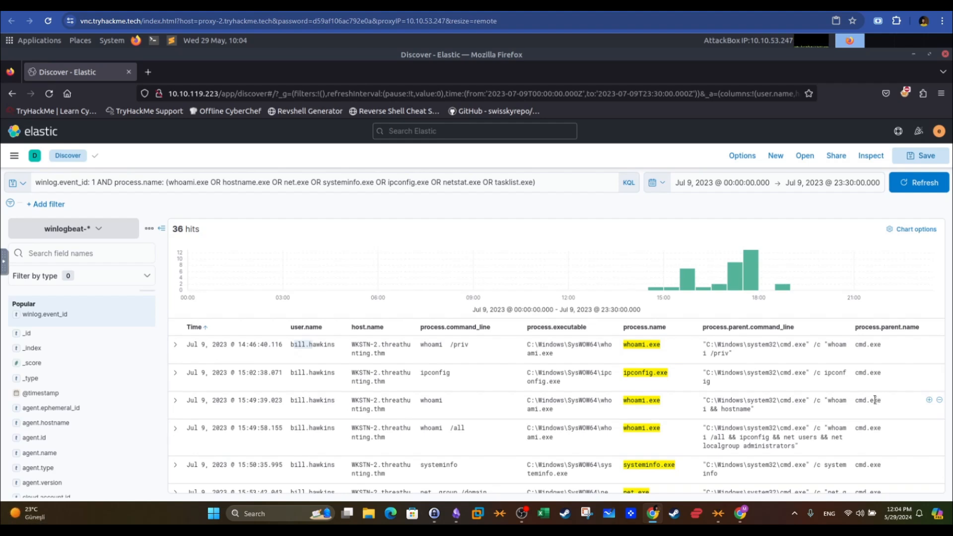
pyautogui.moveTo(856, 345); pyautogui.dragTo(882, 347)
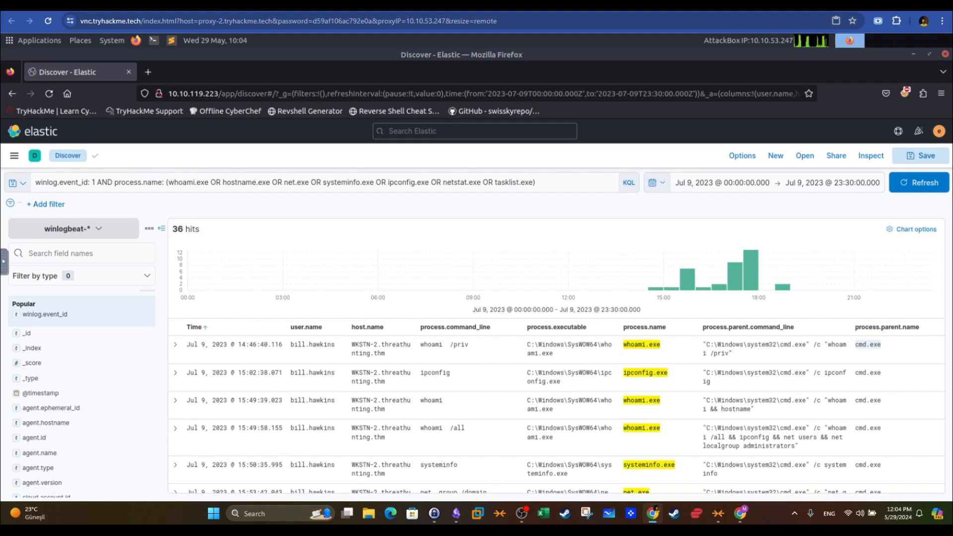
# - Clear the query, enter the partial text winlog.event_id : 1 AND proc without running it, and dismiss the suggestions
pyautogui.click(436, 180)
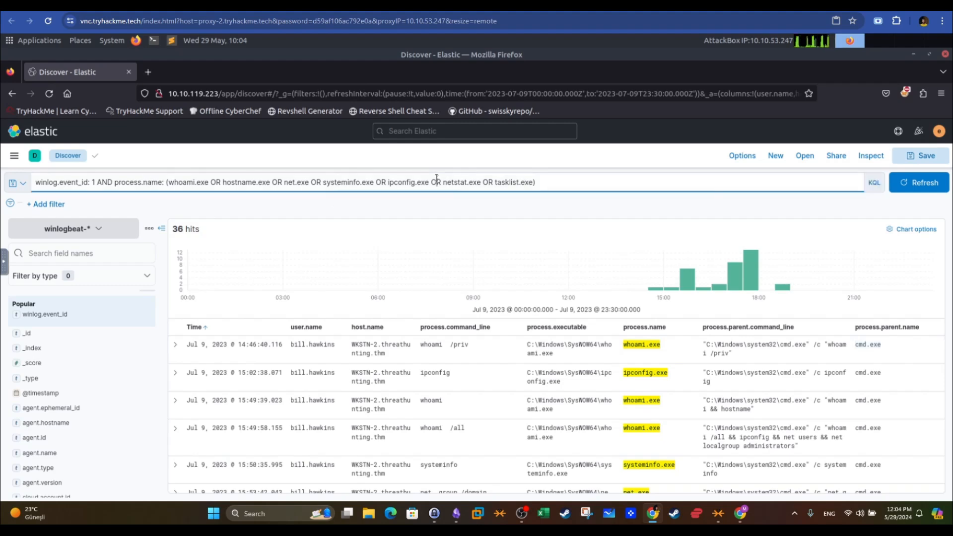
pyautogui.hotkey('ctrl', 'a')
pyautogui.press('BackSpace')
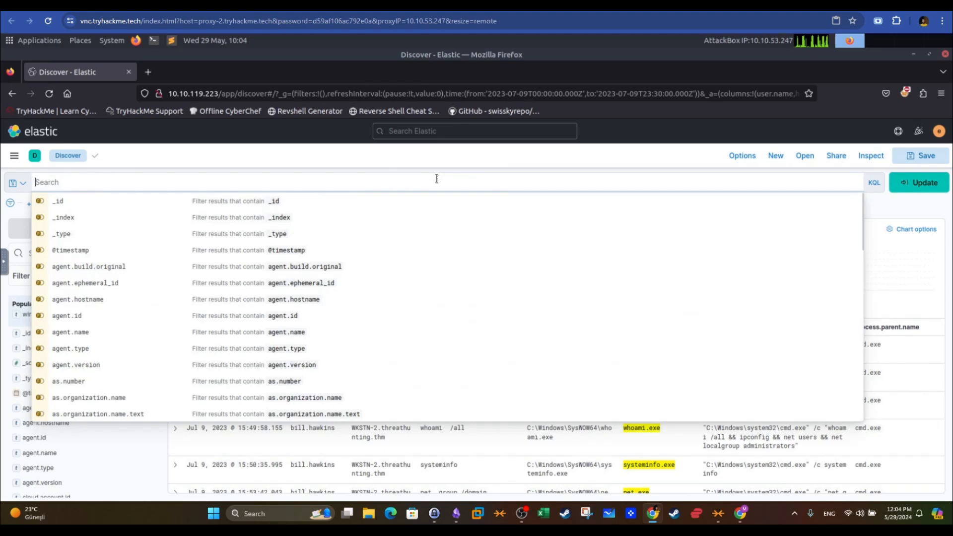
pyautogui.write('winlog.event')
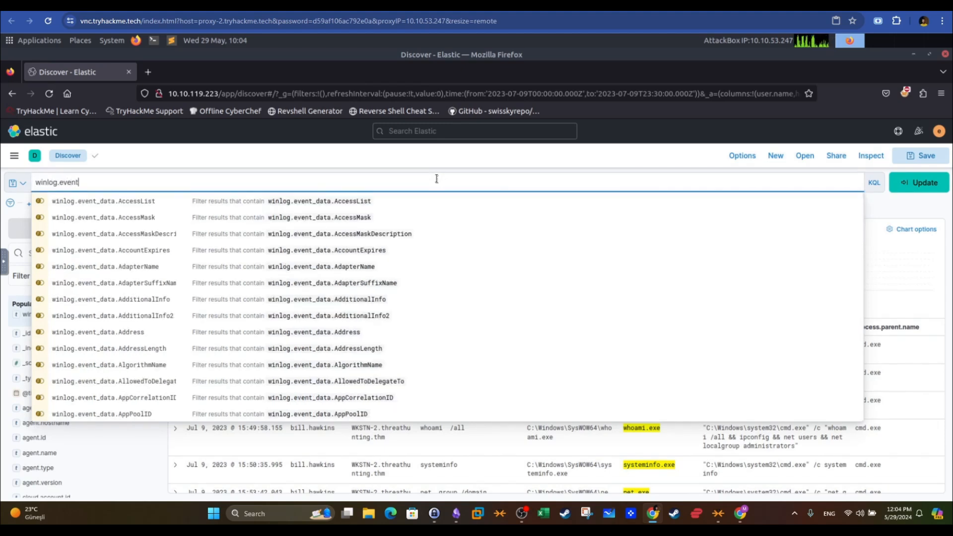
pyautogui.press('BackSpace')
pyautogui.write('nt_id : 1')
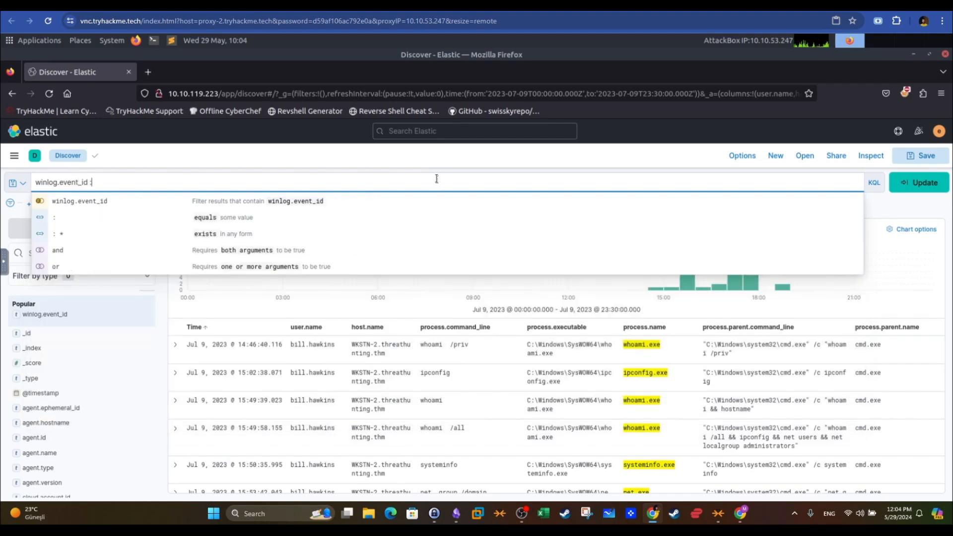
pyautogui.write('AND ')
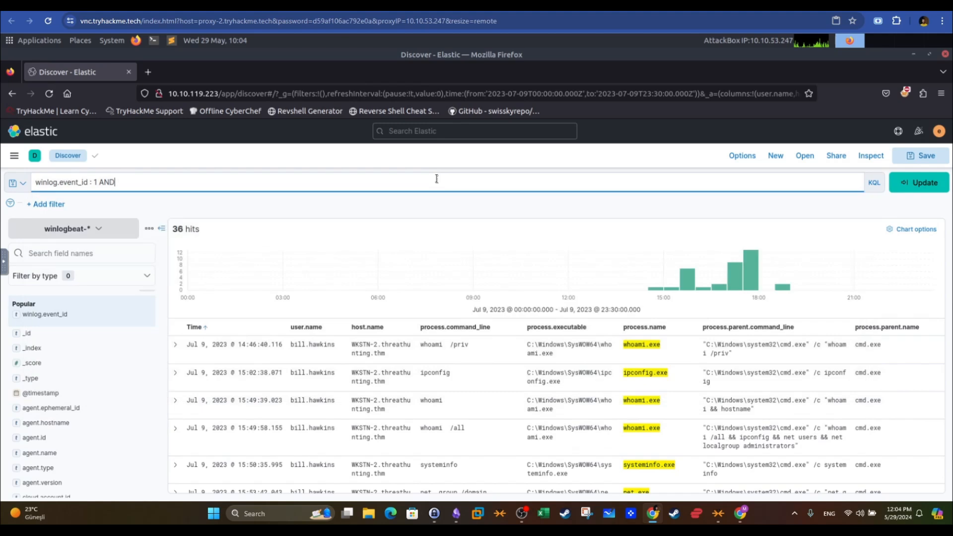
pyautogui.write('proc')
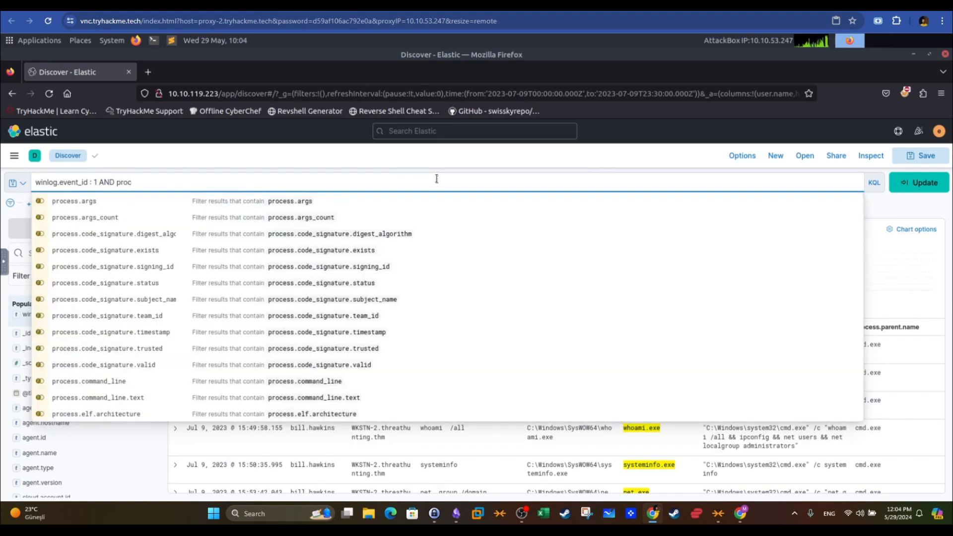
pyautogui.click(895, 210)
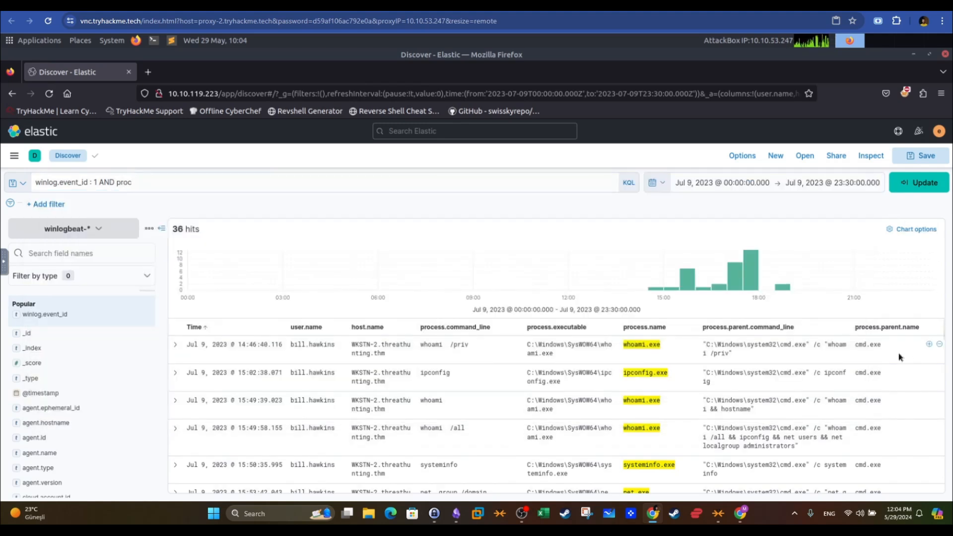
# - Expand the earliest whoami.exe event and examine its process fields down to process.parent.pid
pyautogui.click(176, 345)
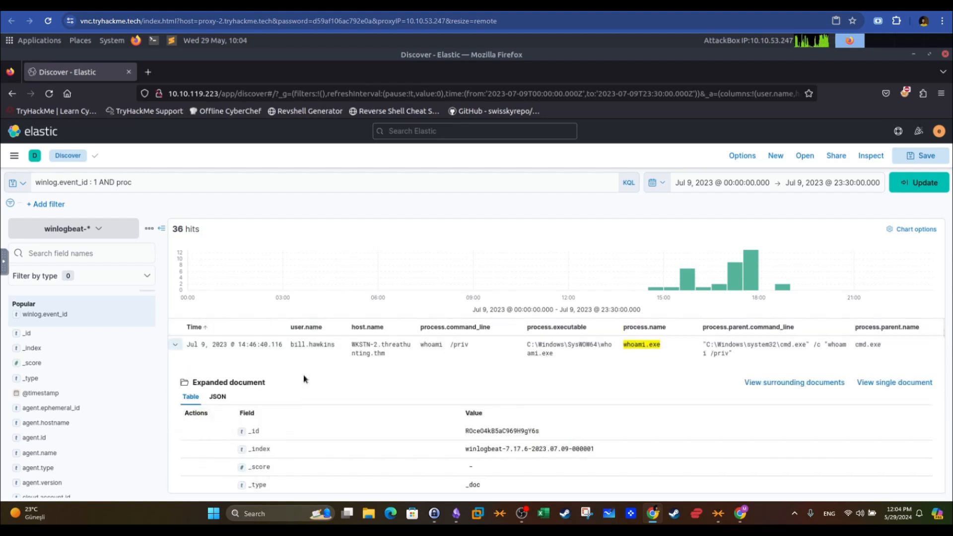
pyautogui.scroll(-10, 311, 379)
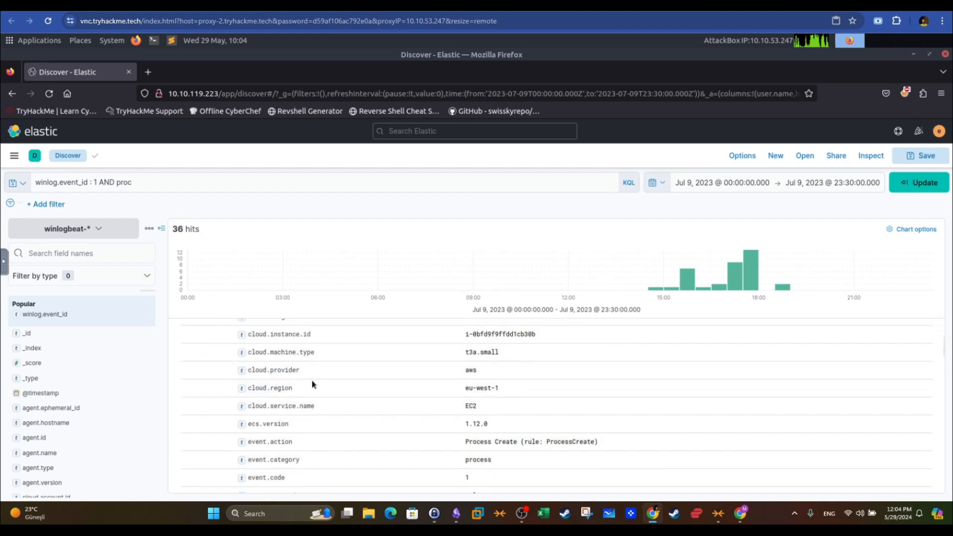
pyautogui.scroll(-3, 312, 384)
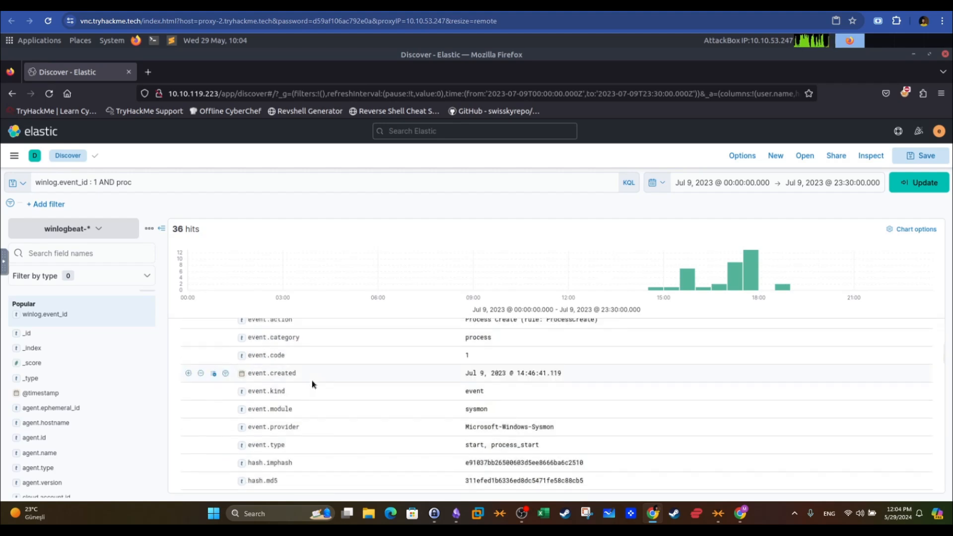
pyautogui.scroll(-10, 312, 383)
pyautogui.scroll(-3, 312, 382)
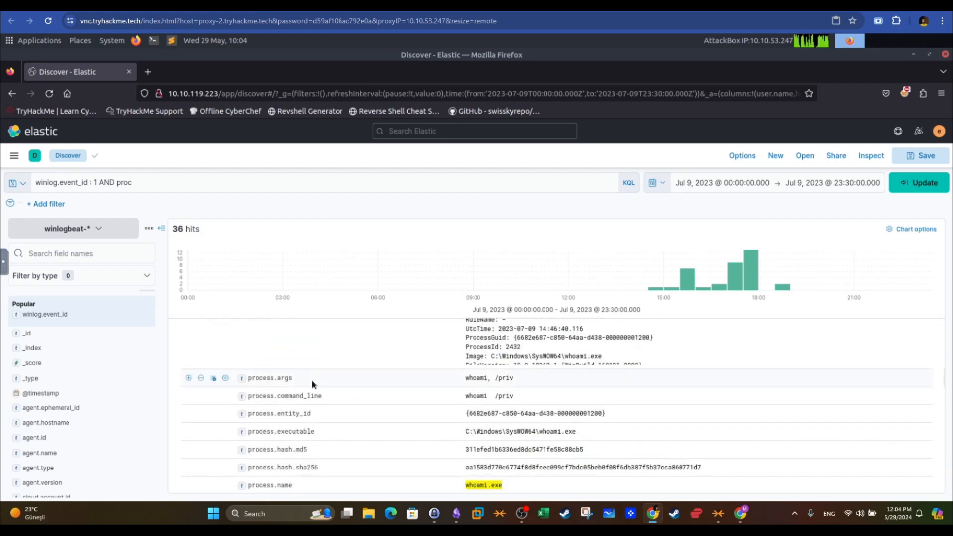
pyautogui.scroll(-2, 321, 395)
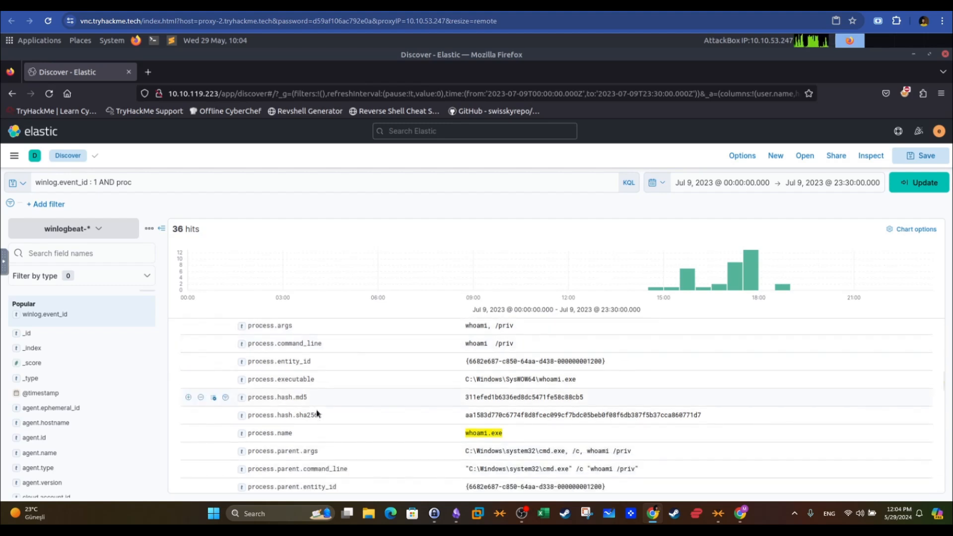
pyautogui.scroll(-4, 335, 437)
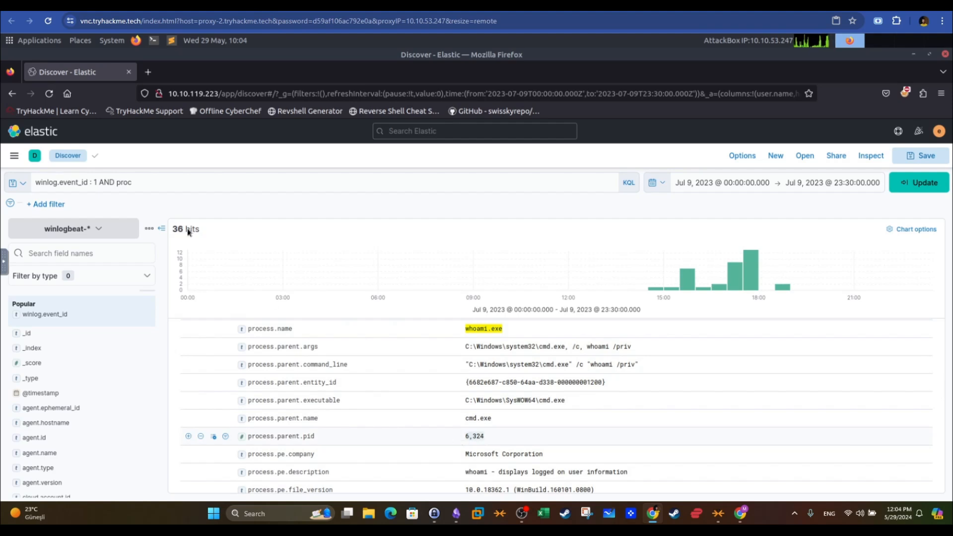
# - Complete the query as winlog.event_id : 1 AND process.pid: 6324 and run it
pyautogui.click(143, 182)
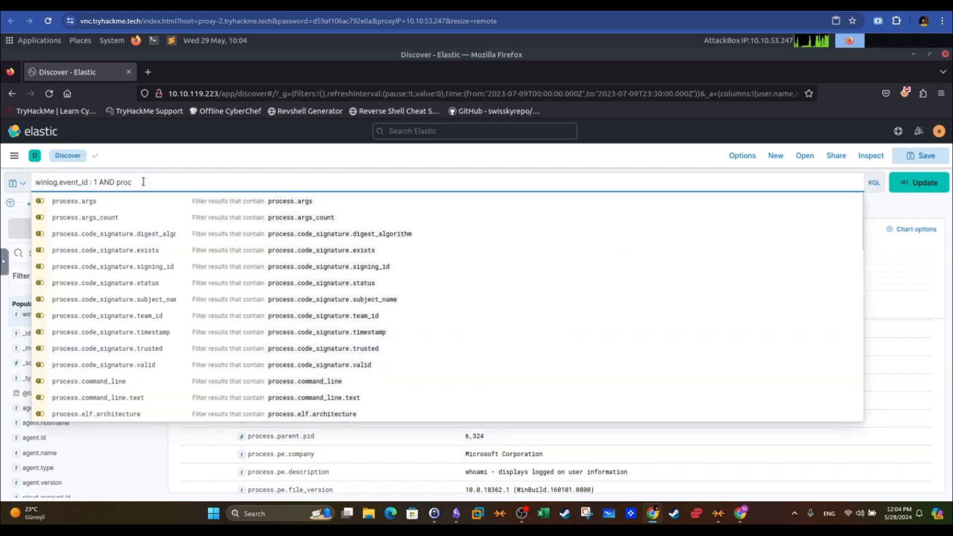
pyautogui.write('ess.pid:')
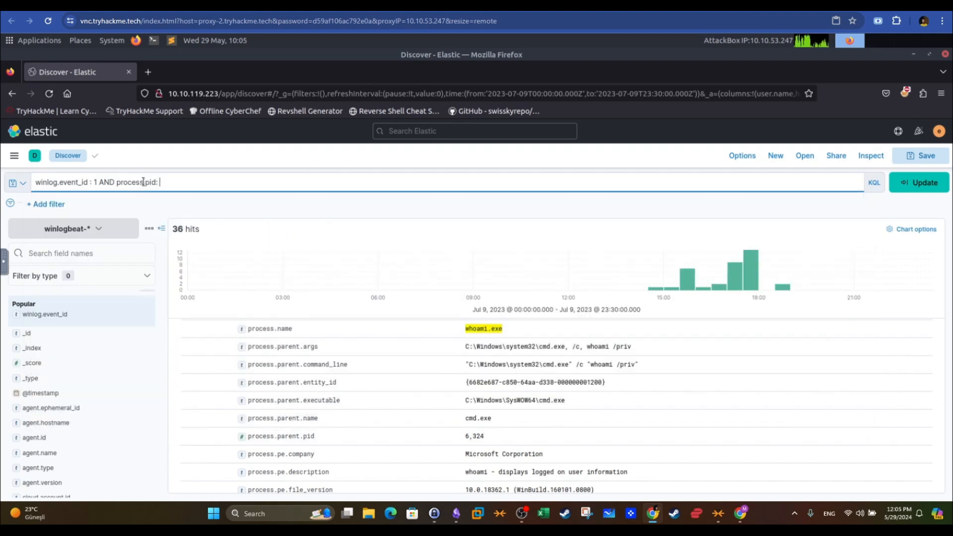
pyautogui.write(' 6324')
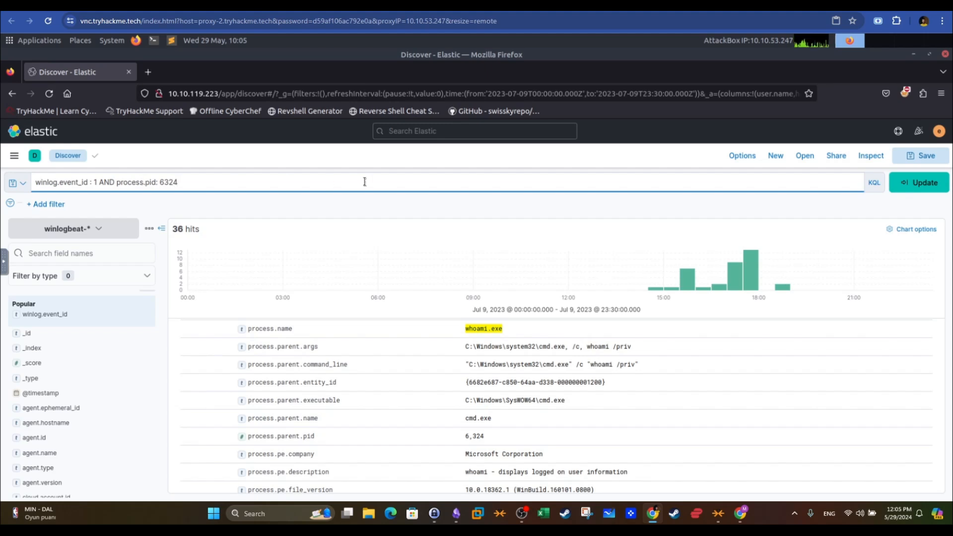
pyautogui.click(944, 190)
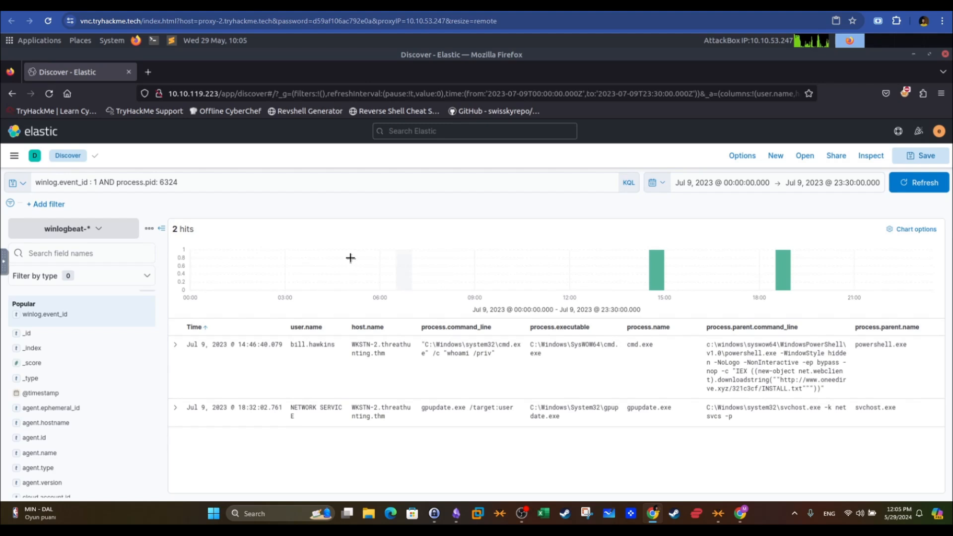
# - Examine the cmd.exe event's process name, parent process name and the download URL in its parent command line
pyautogui.moveTo(627, 344); pyautogui.dragTo(648, 346)
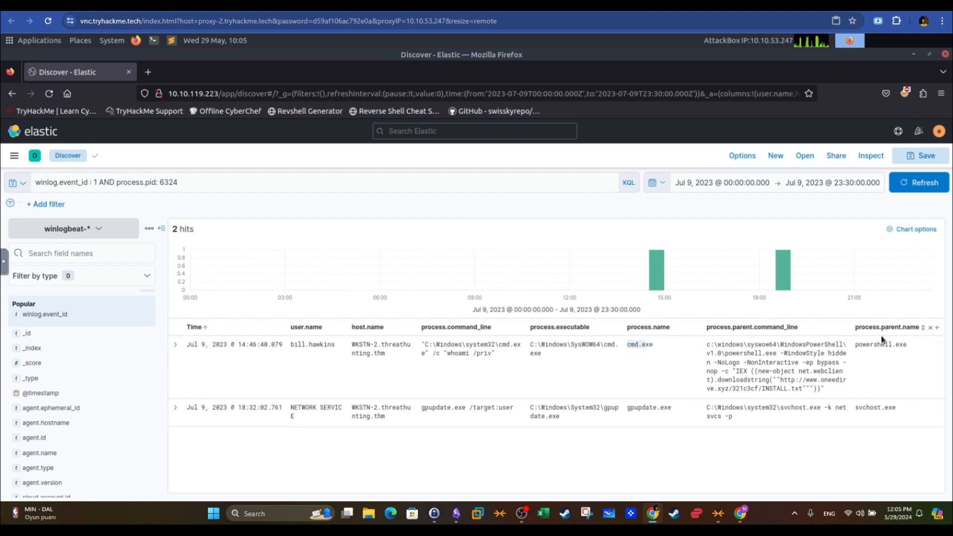
pyautogui.moveTo(855, 345); pyautogui.dragTo(908, 345)
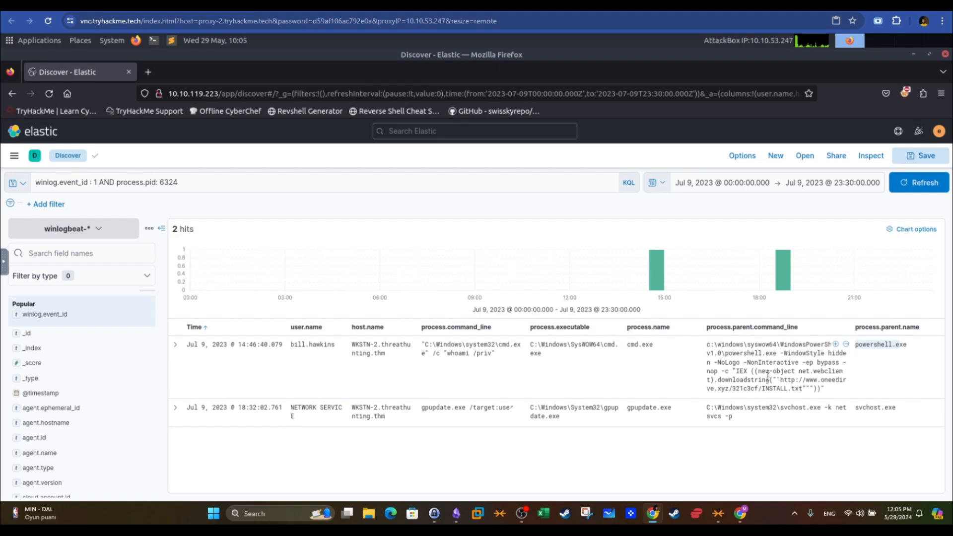
pyautogui.moveTo(802, 390); pyautogui.dragTo(745, 389)
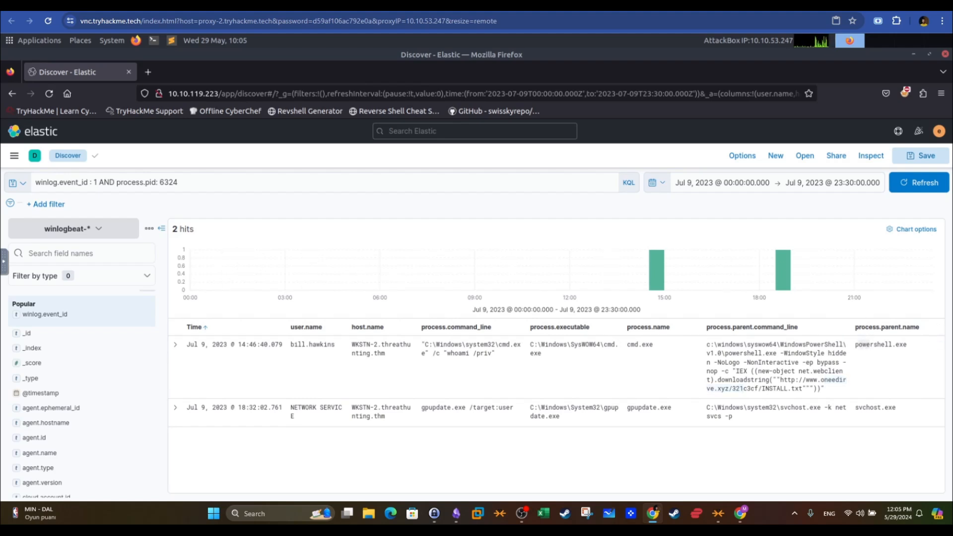
# - Switch to the TryHackMe room and read the question about the account executing host enumeration commands on DC01
pyautogui.click(398, 5)
pyautogui.moveTo(950, 199); pyautogui.dragTo(951, 392)
pyautogui.scroll(-14, 858, 385)
pyautogui.scroll(4, 858, 384)
pyautogui.moveTo(160, 344); pyautogui.dragTo(432, 353)
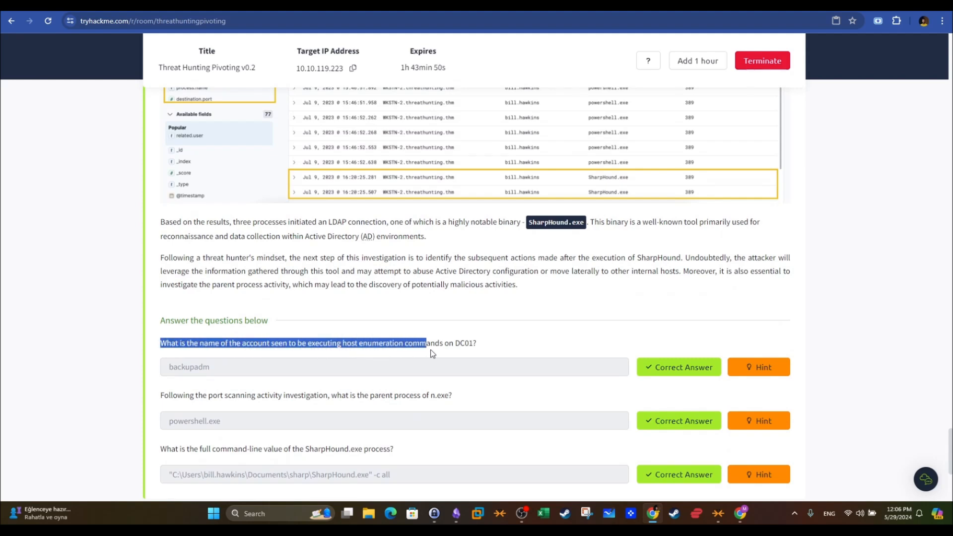
# - Return Discover to the previous whoami.exe through tasklist.exe query and reread the DC01 account question in the TryHackMe room
pyautogui.hotkey('ctrl', 'Tab')
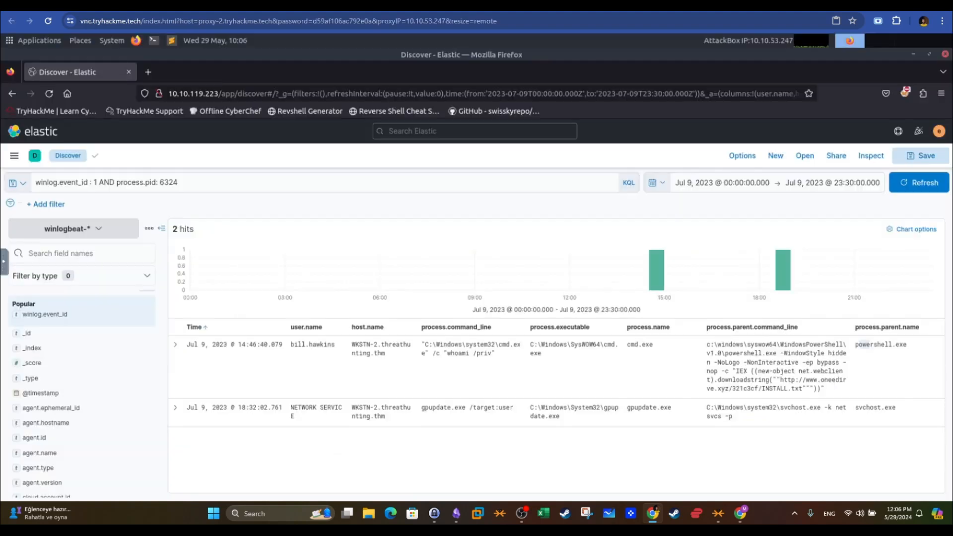
pyautogui.click(12, 94)
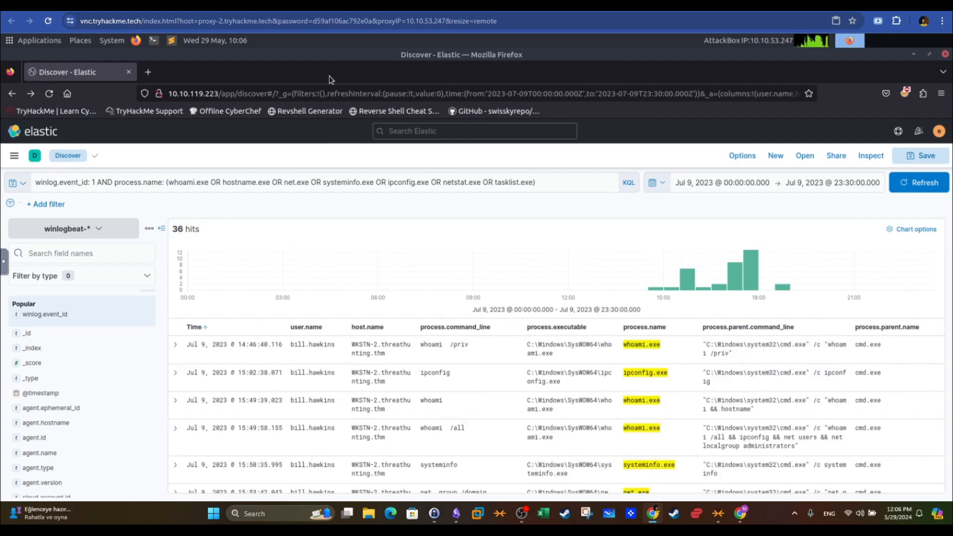
pyautogui.hotkey('ctrl', 'Tab')
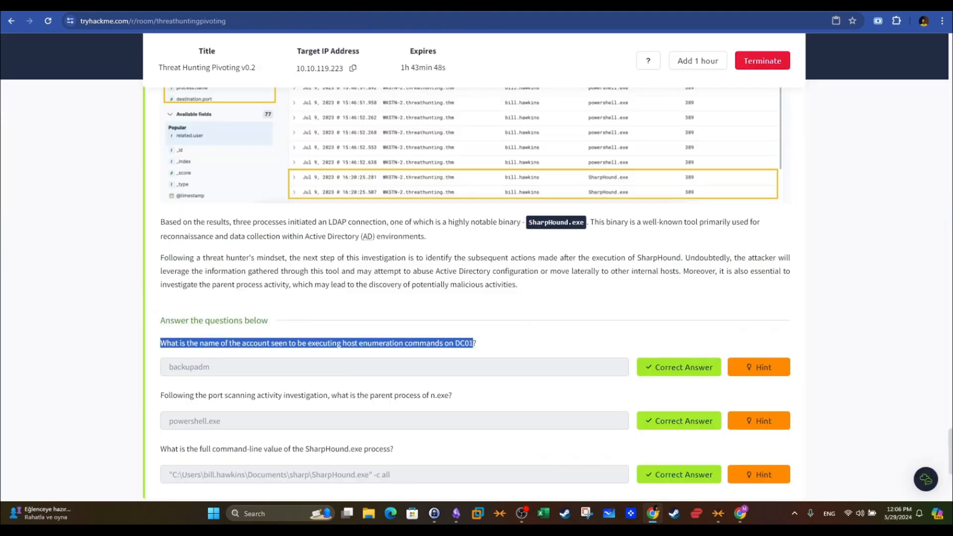
pyautogui.doubleClick(278, 347)
pyautogui.click(281, 346)
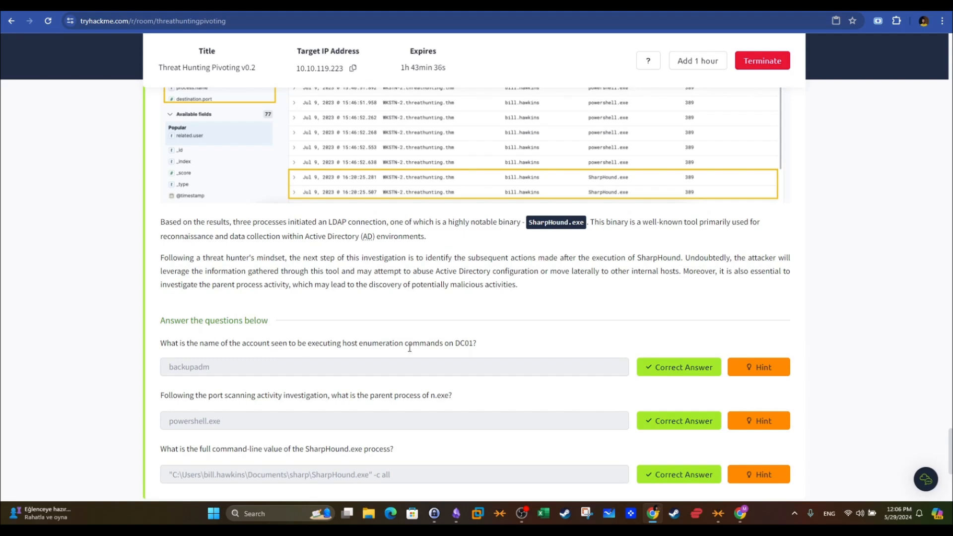
# - In Elastic Discover, append AND host.name: "DC01.threathunting.thm" to the reconnaissance query and run it
pyautogui.click(427, 5)
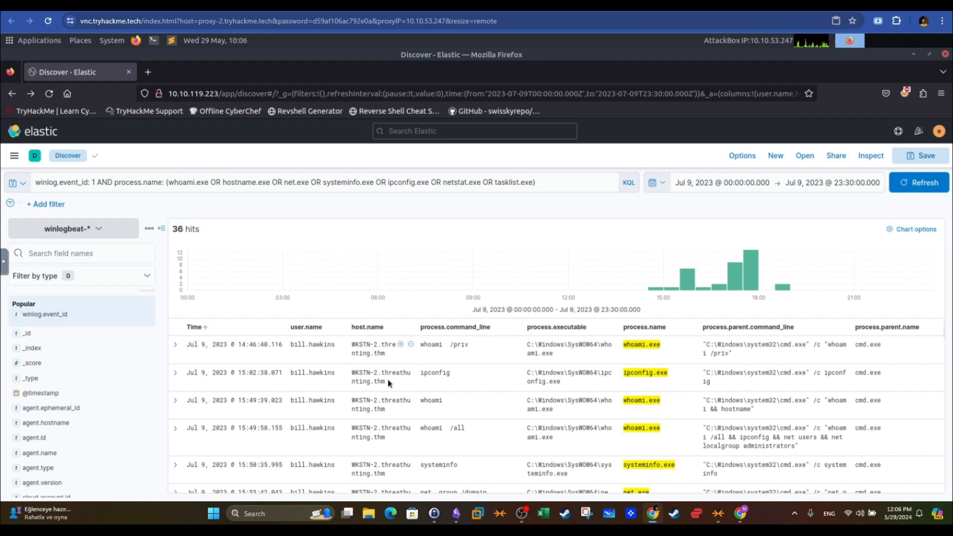
pyautogui.scroll(-2, 388, 381)
pyautogui.scroll(-5, 388, 380)
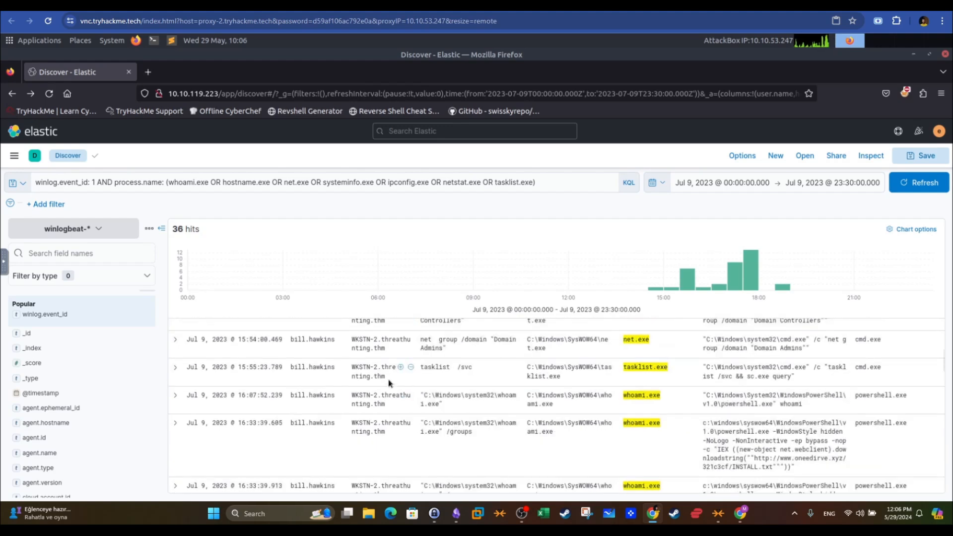
pyautogui.scroll(8, 397, 375)
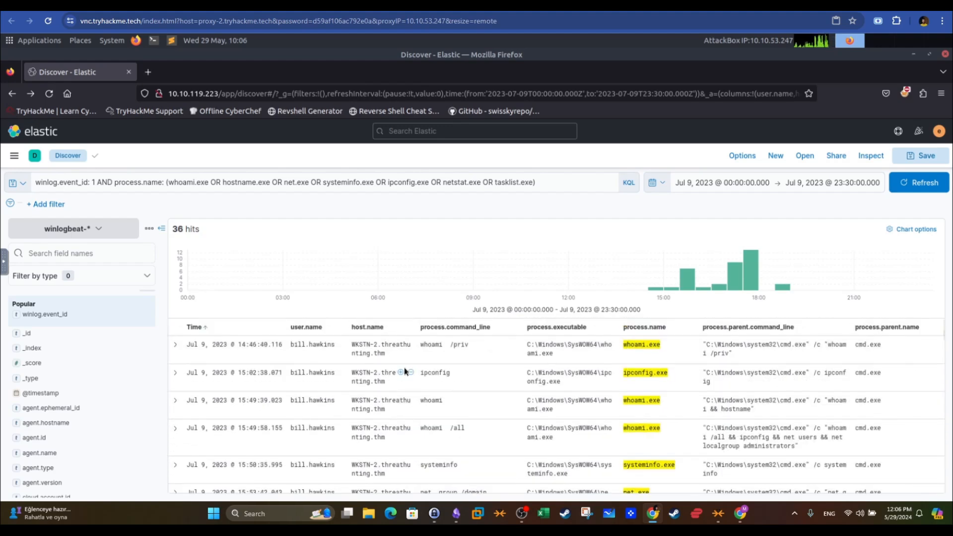
pyautogui.click(581, 188)
pyautogui.write('AND')
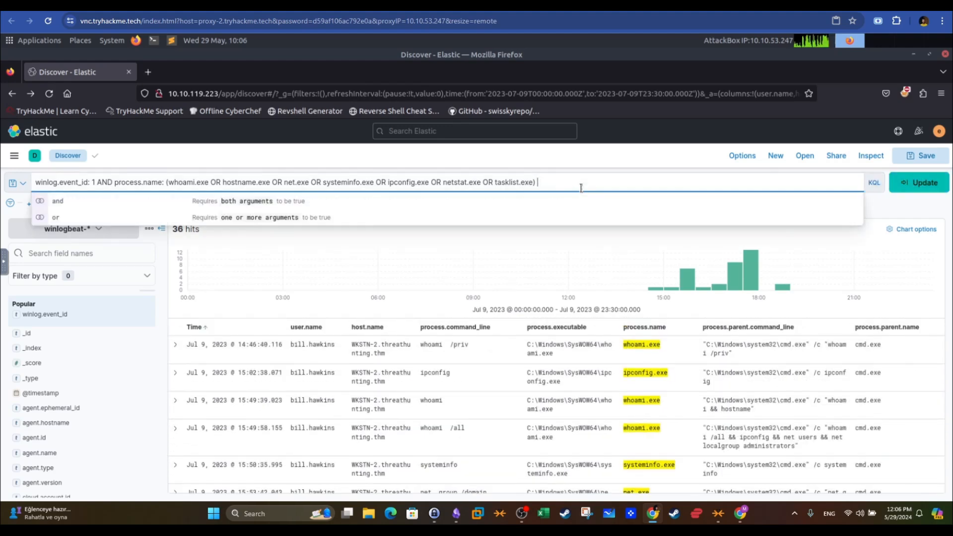
pyautogui.write(' host')
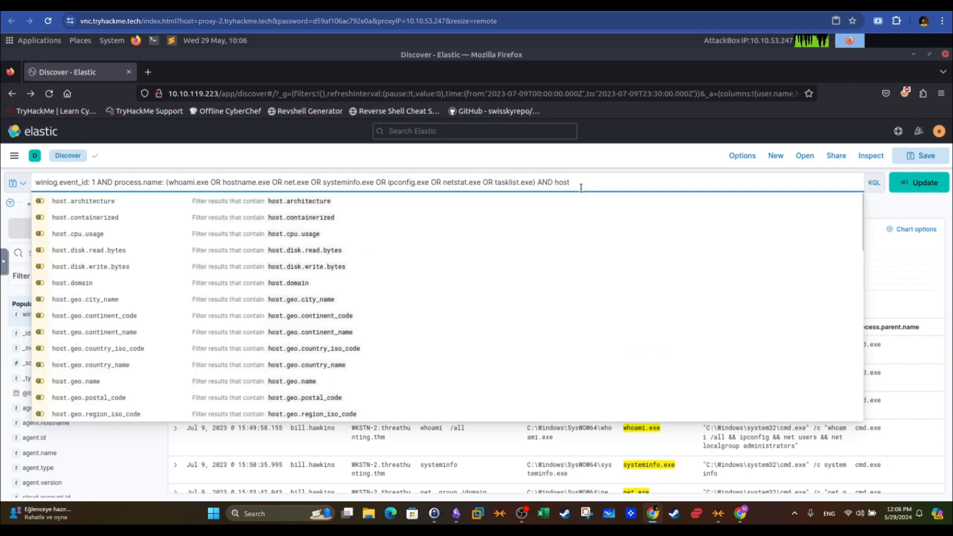
pyautogui.write('.name: "DC01.threathunting.thm')
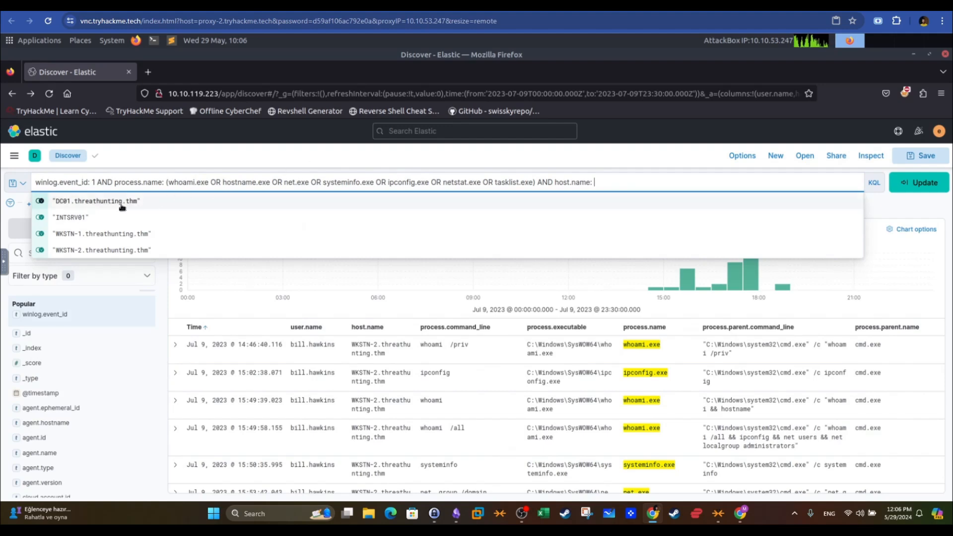
pyautogui.click(320, 203)
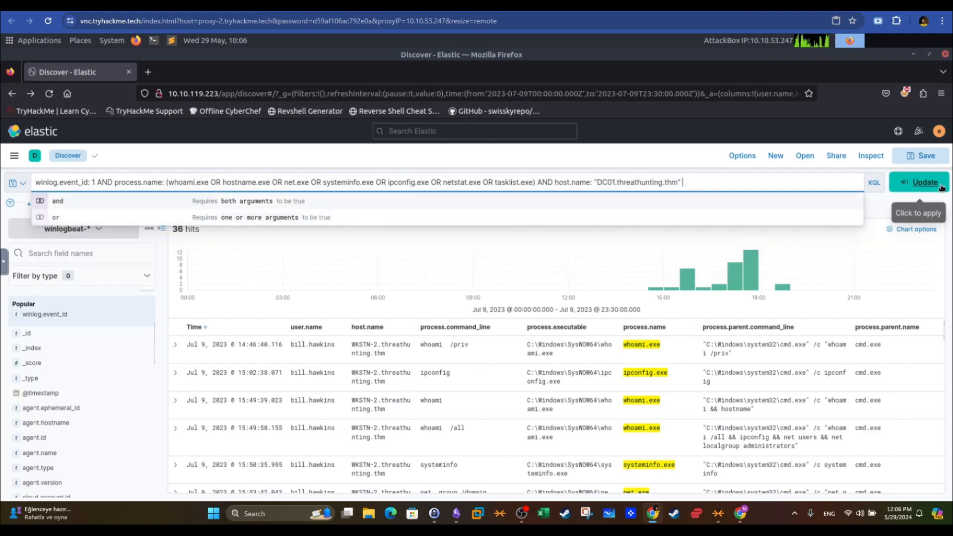
pyautogui.click(918, 183)
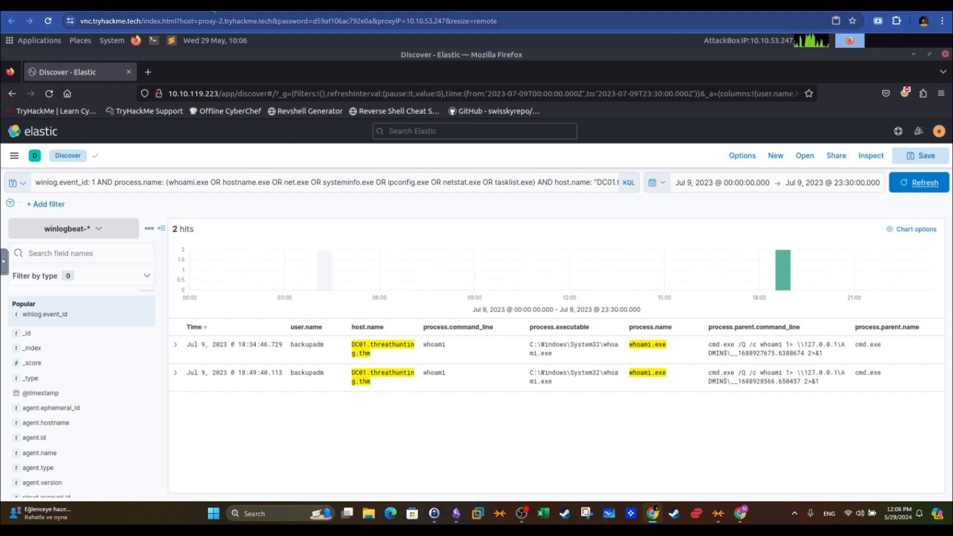
# - Switch to the TryHackMe room and compare the DC01 account answer with the user name in the search results
pyautogui.hotkey('ctrl', 'Tab')
pyautogui.moveTo(258, 371); pyautogui.dragTo(149, 372)
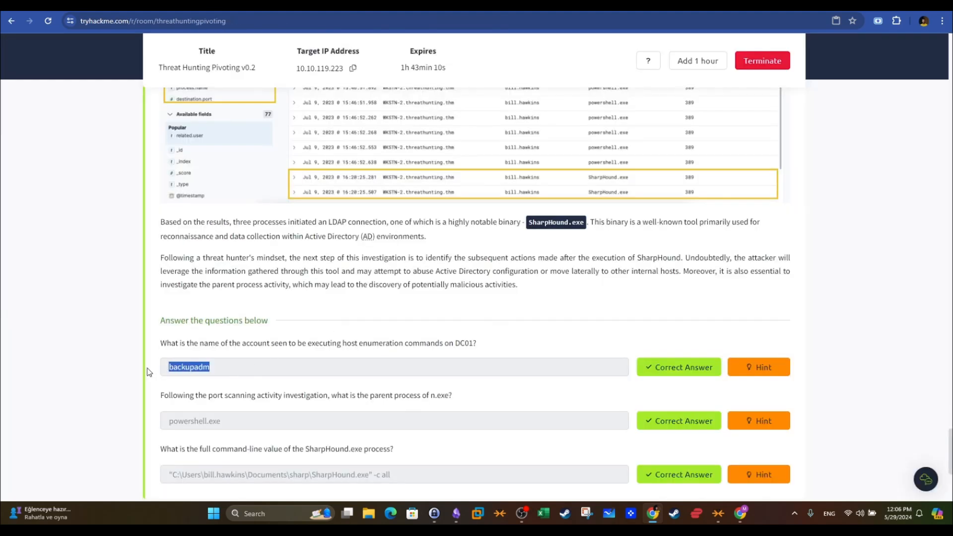
pyautogui.hotkey('alt', 'Tab')
pyautogui.hotkey('alt', 'Tab')
# - Look through the room's discovery task text and locate the Internal Network Scanning section
pyautogui.scroll(15, 577, 185)
pyautogui.scroll(-12, 937, 72)
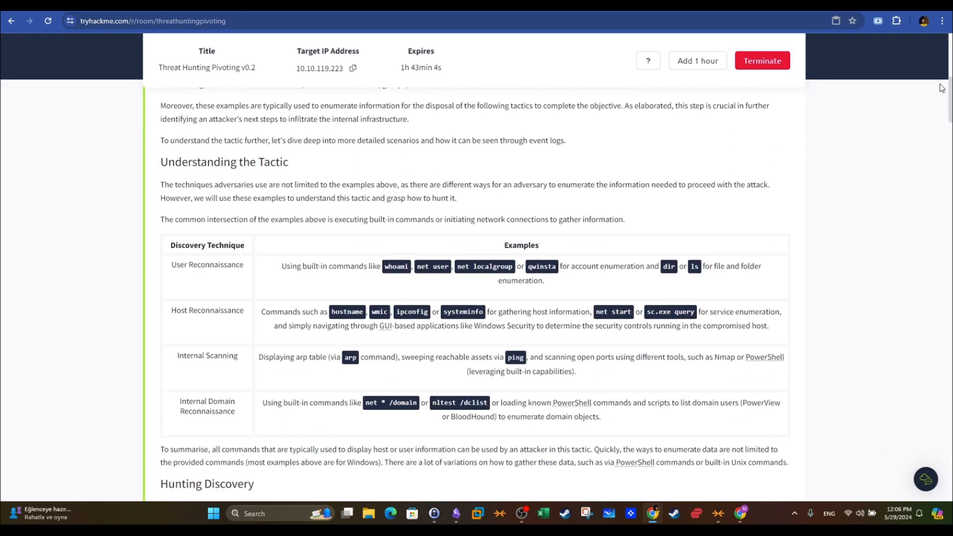
pyautogui.scroll(-20, 952, 126)
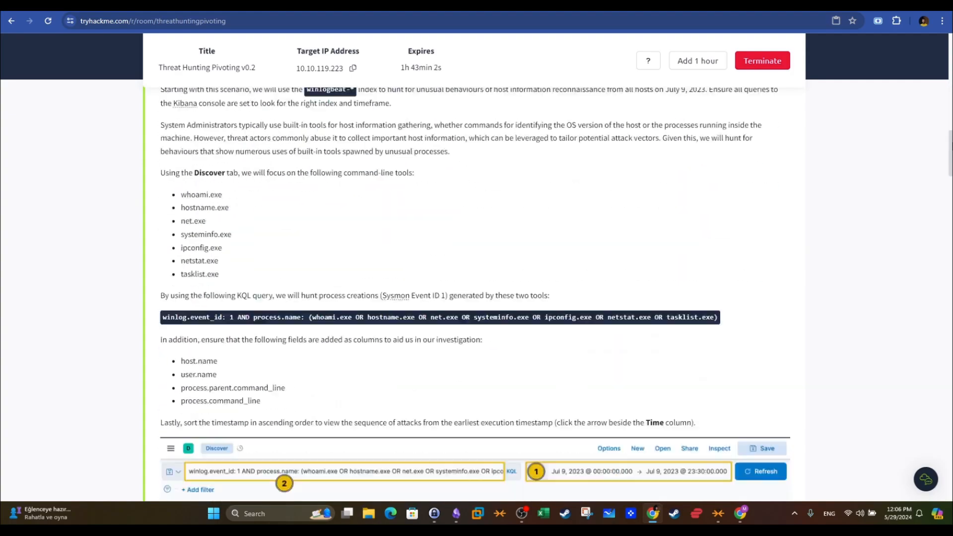
pyautogui.scroll(-7, 946, 259)
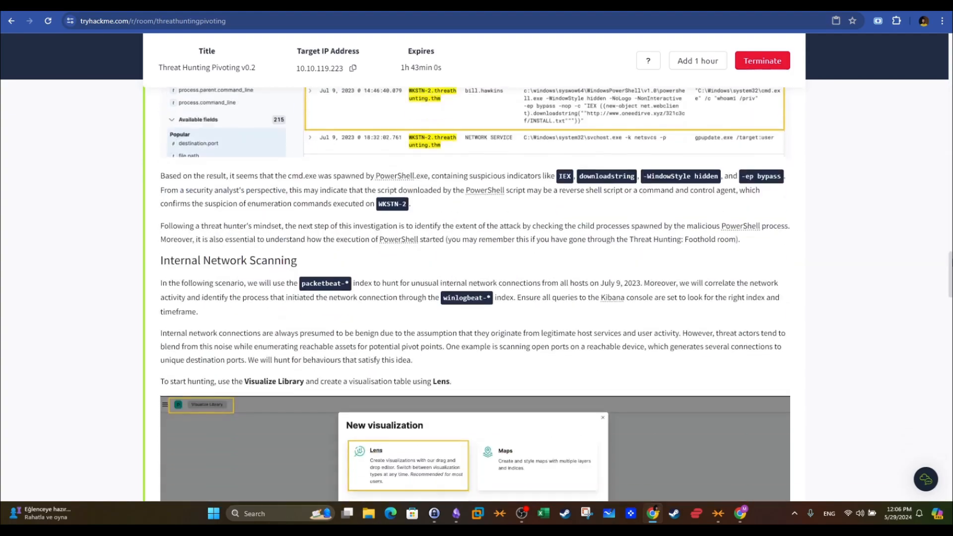
pyautogui.moveTo(297, 247); pyautogui.dragTo(159, 246)
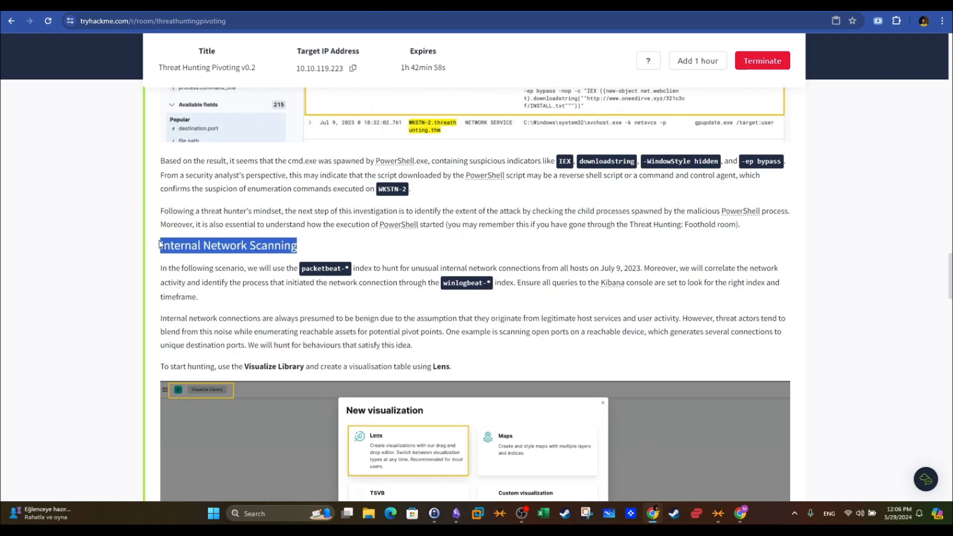
# - Switch to Elastic Discover, change the index pattern to packetbeat-*, and clear the search query to run an unfiltered search
pyautogui.hotkey('alt', 'Tab')
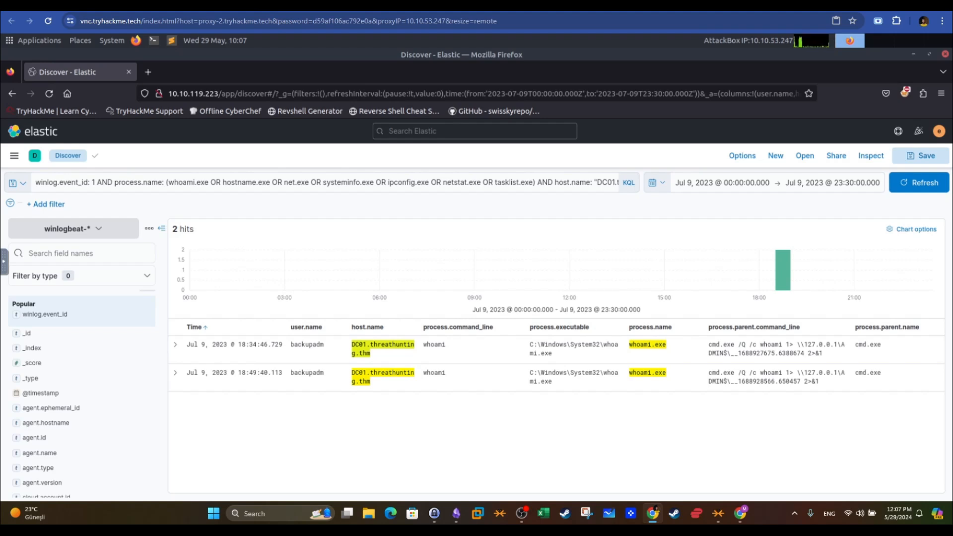
pyautogui.click(97, 228)
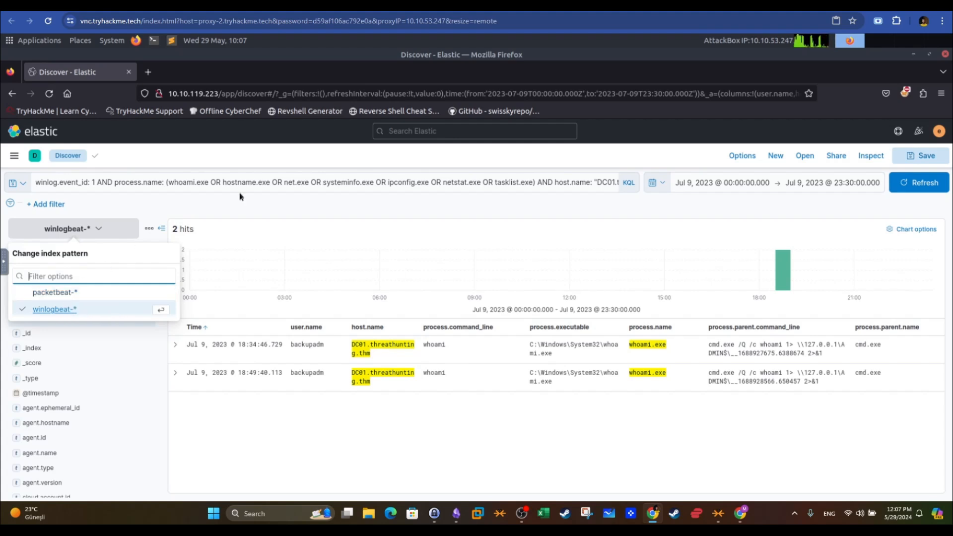
pyautogui.click(62, 293)
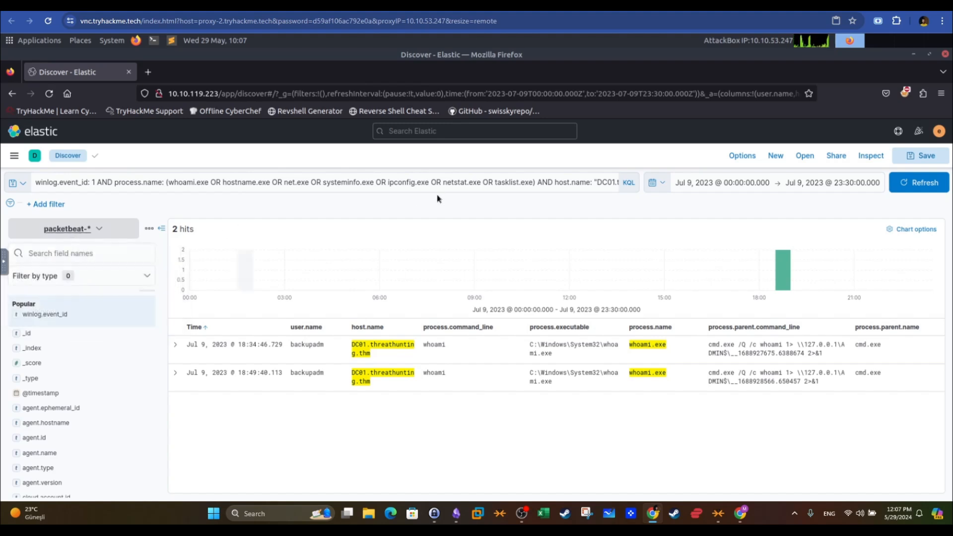
pyautogui.click(569, 183)
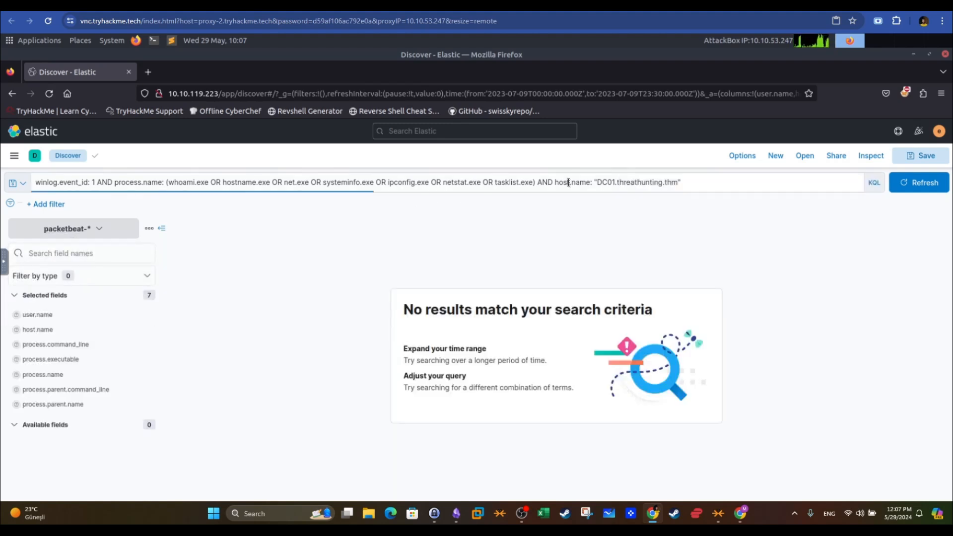
pyautogui.hotkey('ctrl', 'a')
pyautogui.press('BackSpace')
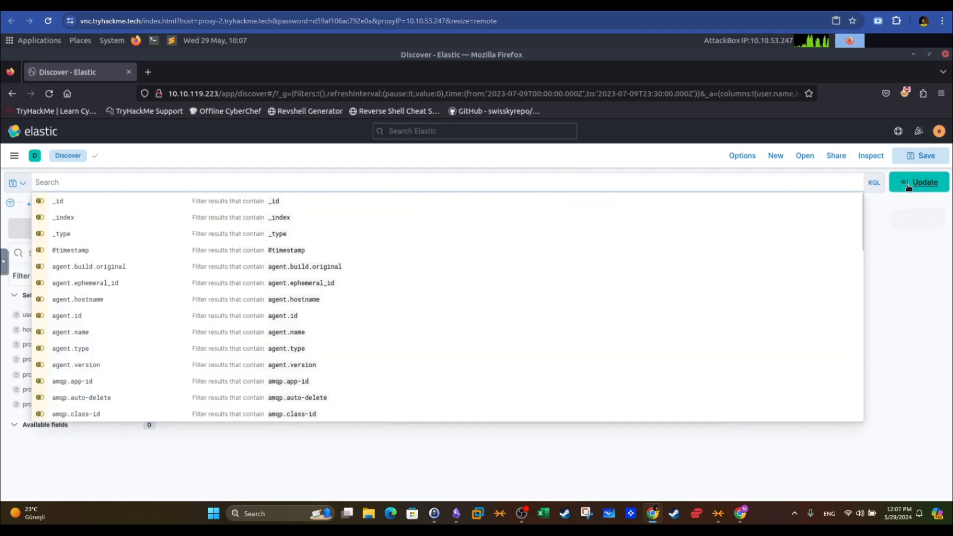
pyautogui.click(909, 183)
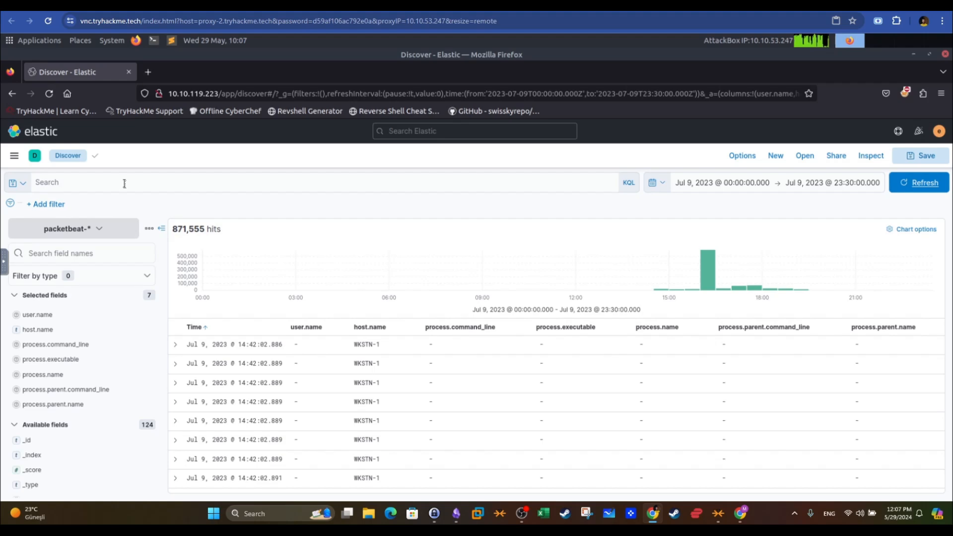
# - In the TryHackMe room's Internal Network Scanning section, copy the KQL query for internal connections to well-known ports
pyautogui.click(226, 5)
pyautogui.scroll(-6, 359, 163)
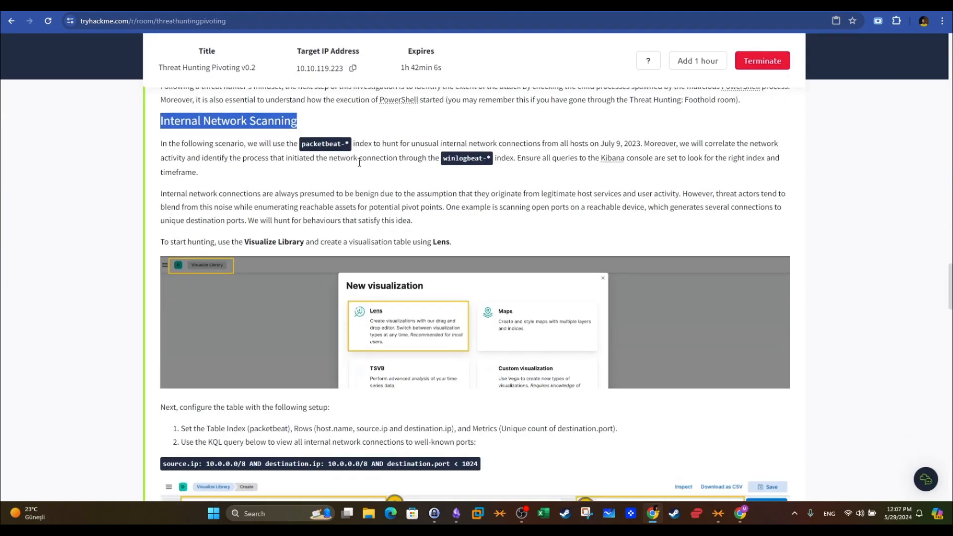
pyautogui.scroll(1, 358, 162)
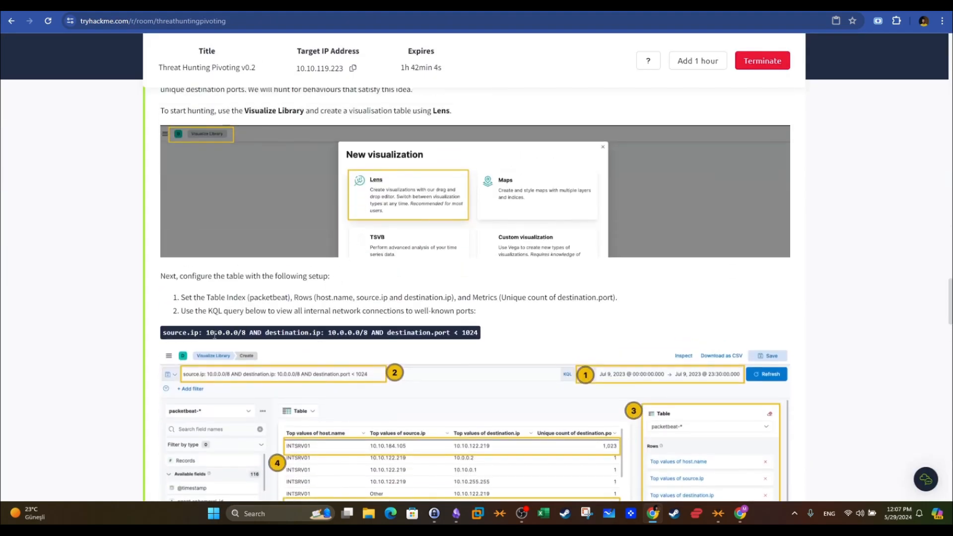
pyautogui.moveTo(204, 330); pyautogui.dragTo(247, 332)
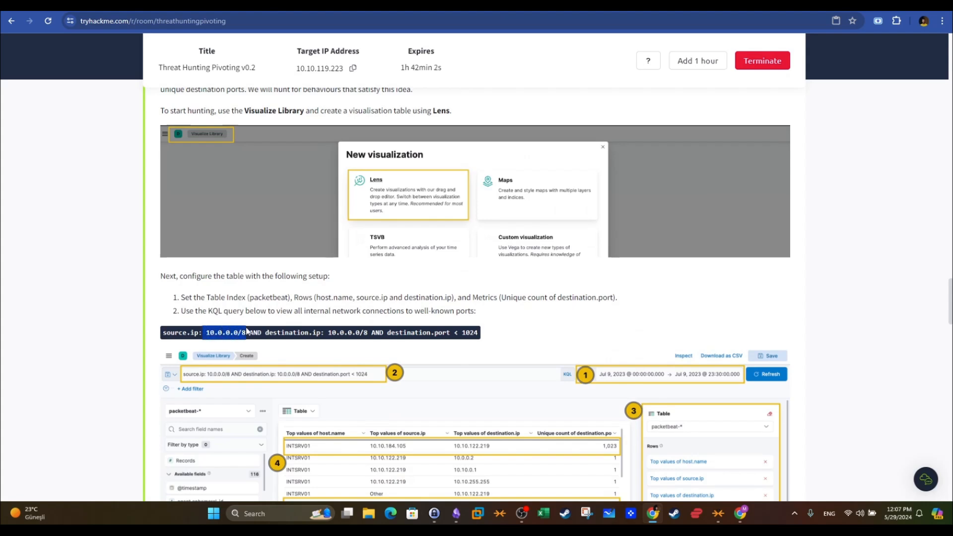
pyautogui.click(248, 332)
pyautogui.moveTo(247, 333); pyautogui.dragTo(205, 335)
pyautogui.moveTo(479, 336)
pyautogui.mouseDown()
pyautogui.moveTo(182, 343)
pyautogui.moveTo(480, 333)
pyautogui.mouseUp()
pyautogui.hotkey('ctrl', 'c')
pyautogui.rightClick(443, 327)
pyautogui.click(458, 341)
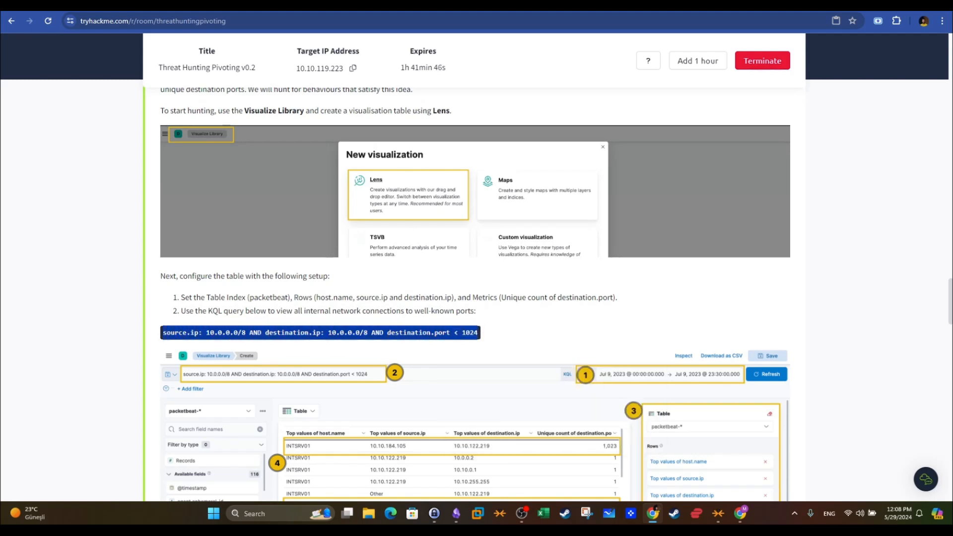
# - In Elastic Discover, paste and run the query source.ip: 10.0.0.0/8 AND destination.ip: 10.0.0.0/8 AND destination.port < 1024
pyautogui.hotkey('ctrl', 'Tab')
pyautogui.click(225, 188)
pyautogui.hotkey('ctrl', 'v')
pyautogui.press('Escape')
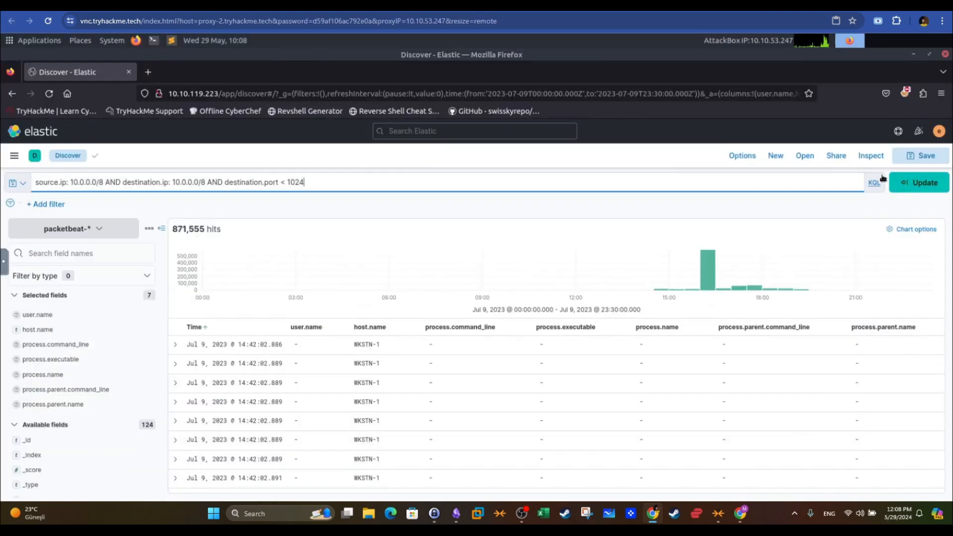
pyautogui.click(921, 185)
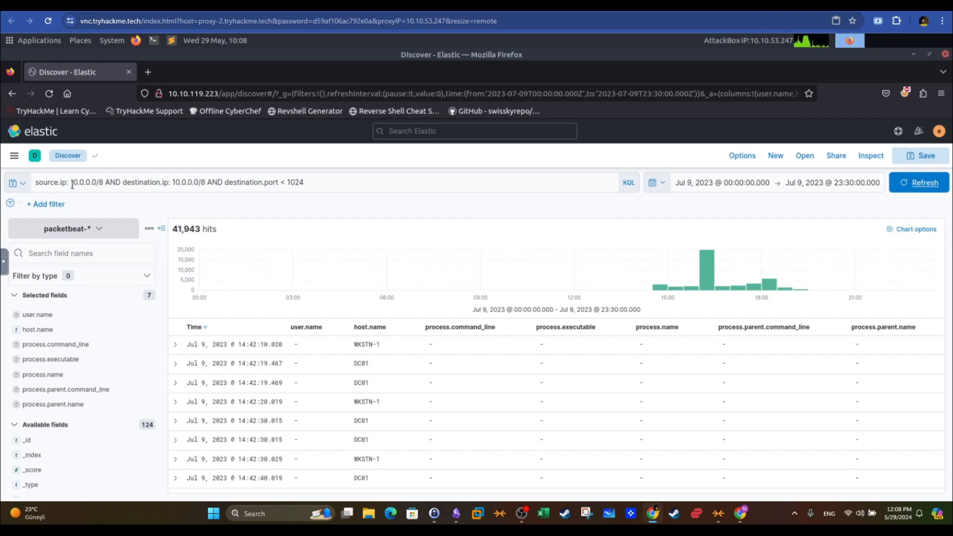
# - Examine the source IP range, destination IP range and destination port limit in the search query
pyautogui.click(89, 183)
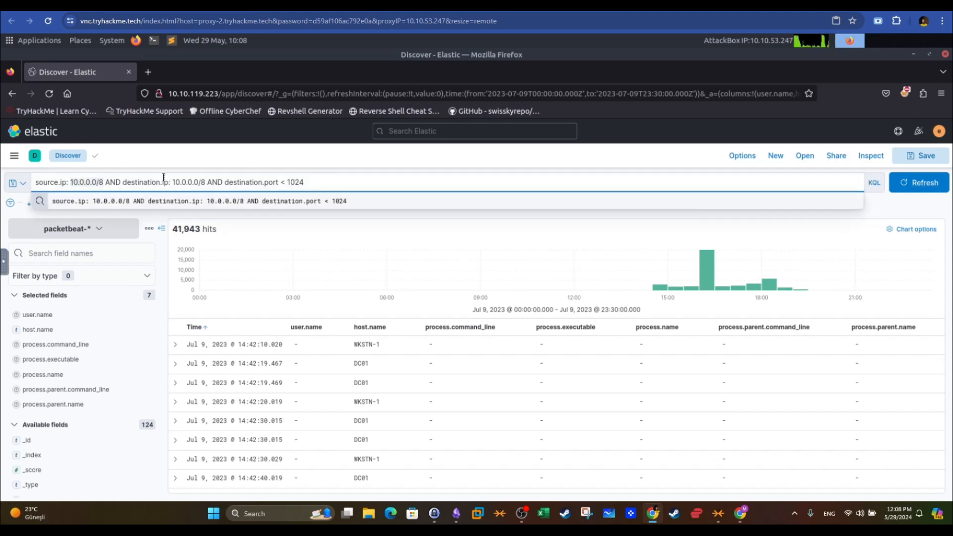
pyautogui.moveTo(173, 182); pyautogui.dragTo(206, 183)
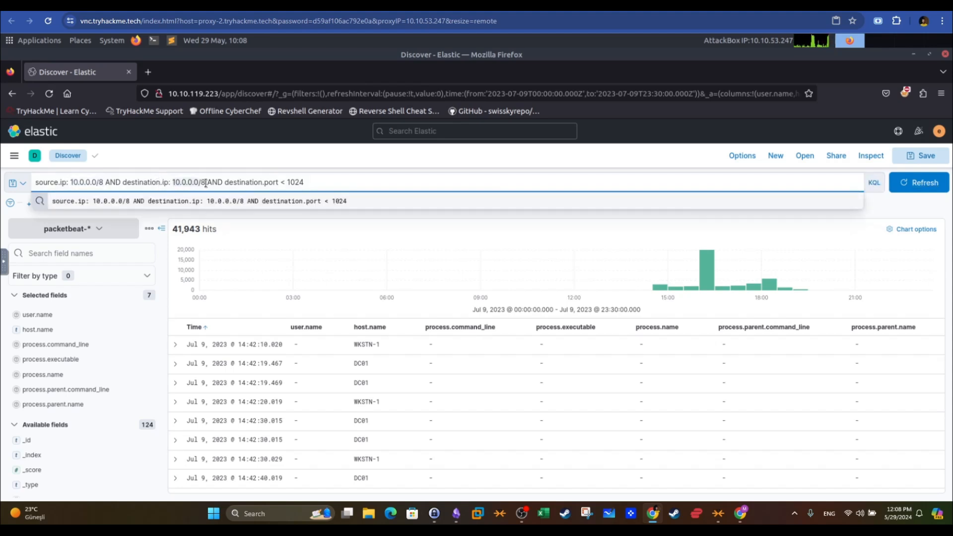
pyautogui.click(233, 212)
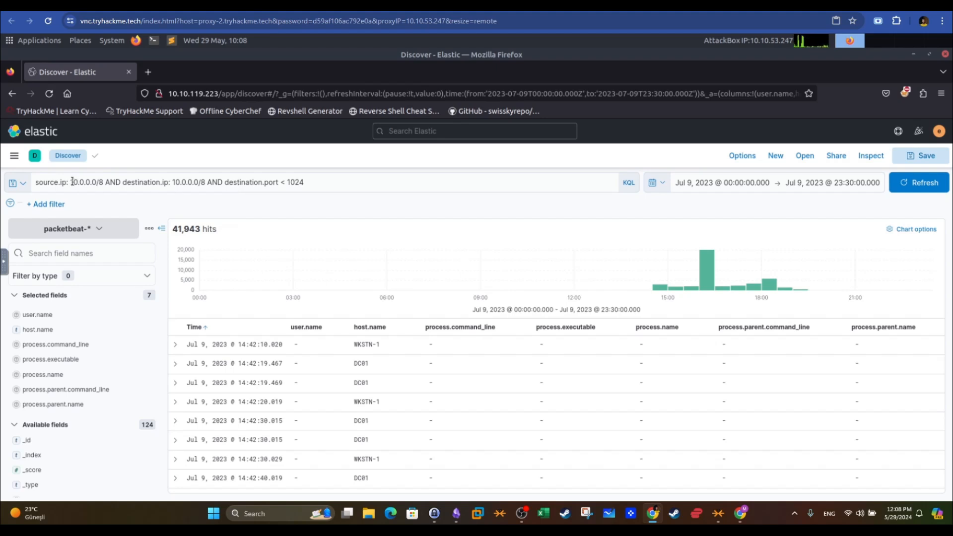
pyautogui.moveTo(70, 183); pyautogui.dragTo(102, 182)
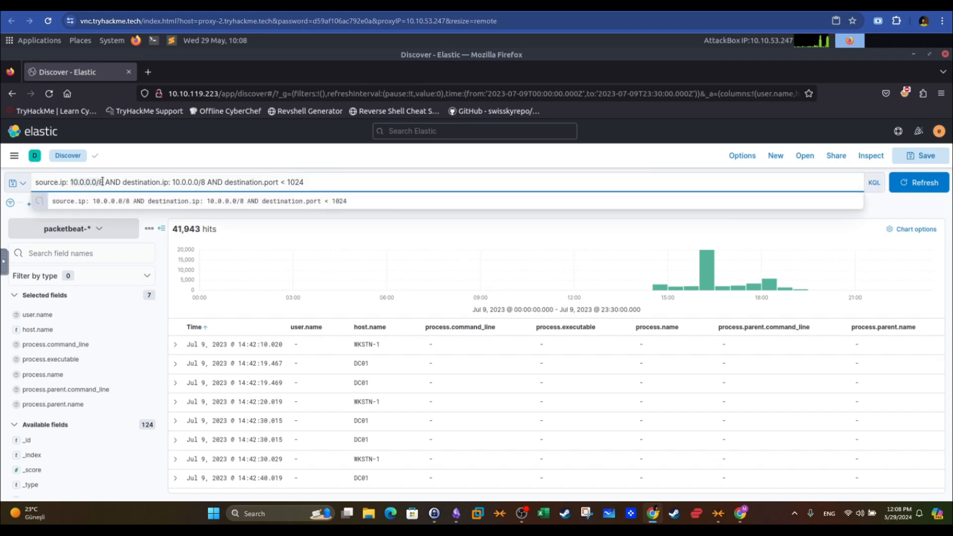
pyautogui.moveTo(172, 183); pyautogui.dragTo(207, 182)
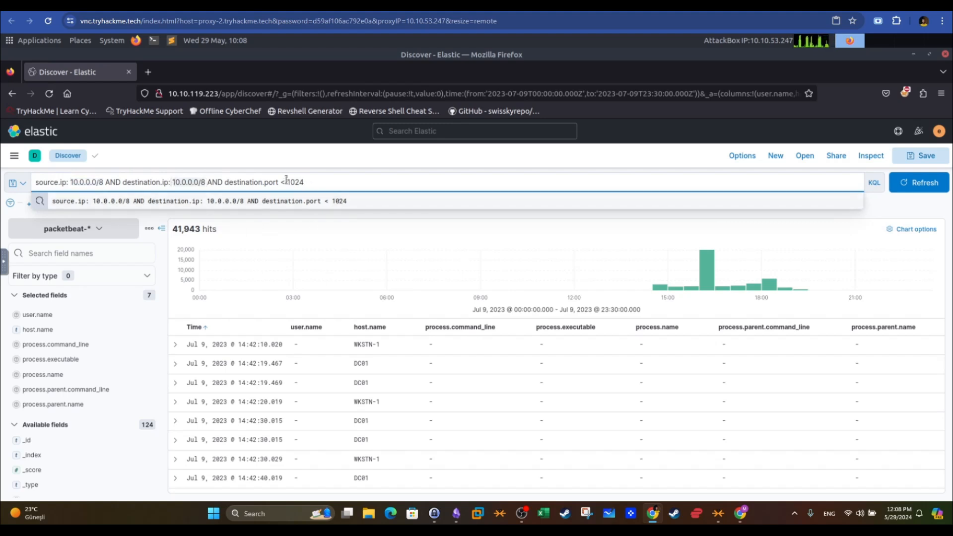
pyautogui.moveTo(287, 182); pyautogui.dragTo(308, 180)
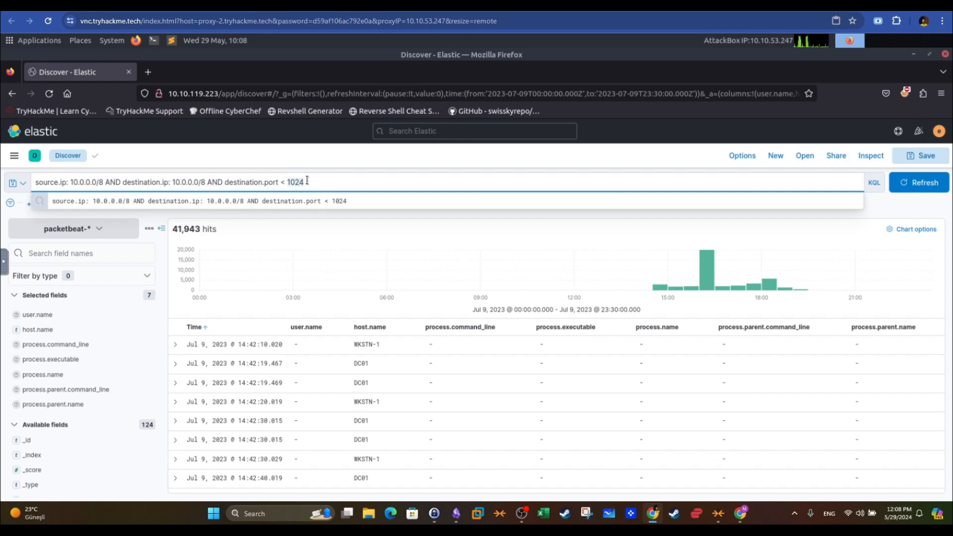
pyautogui.click(315, 163)
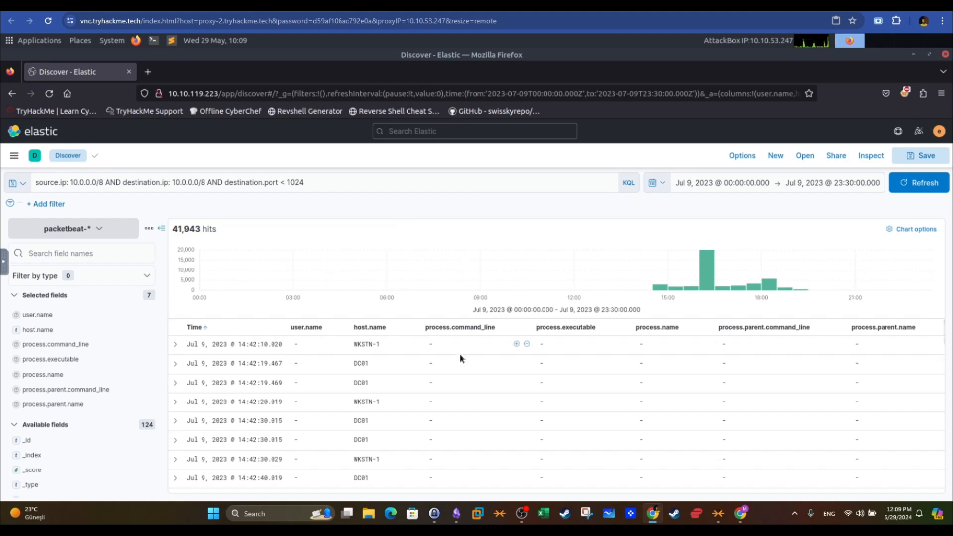
# - Save the current search query under the name Internal-Scan
pyautogui.click(24, 186)
pyautogui.click(159, 281)
pyautogui.write('Internal')
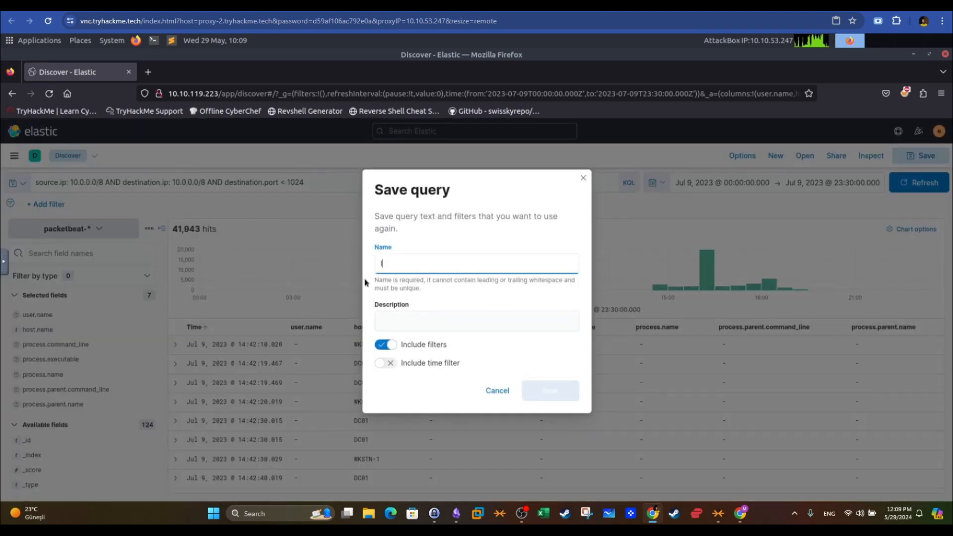
pyautogui.write('-Scan')
pyautogui.click(577, 391)
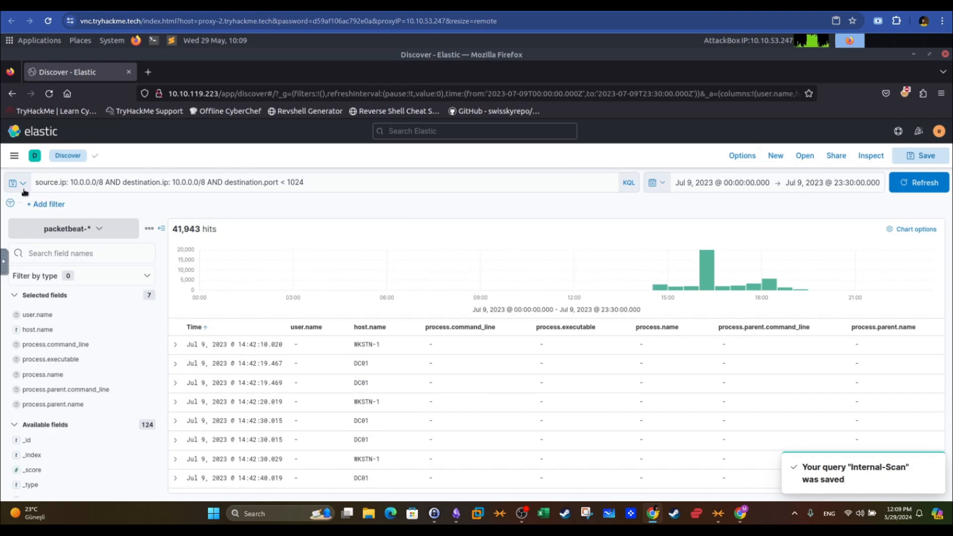
# - Open the Visualize Library and create a new Lens visualization
pyautogui.click(14, 155)
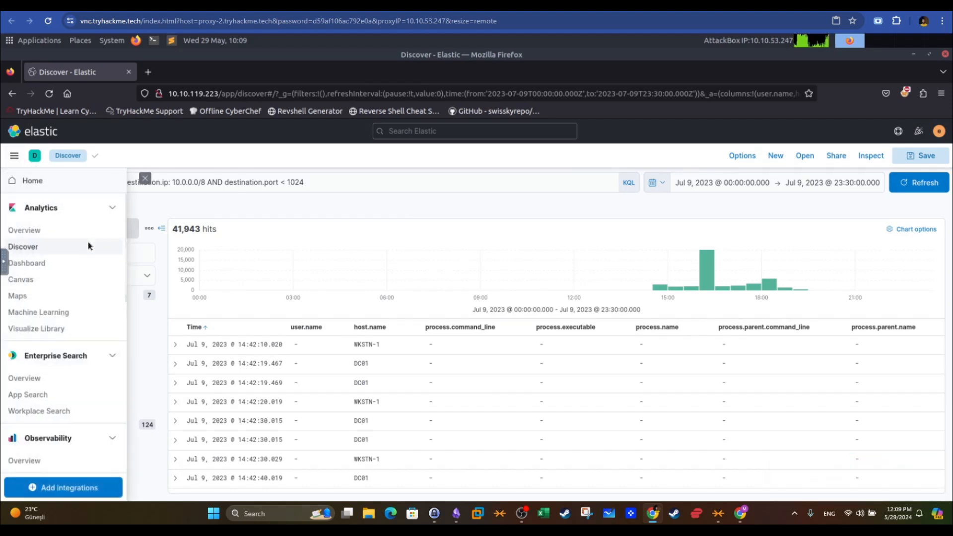
pyautogui.click(43, 329)
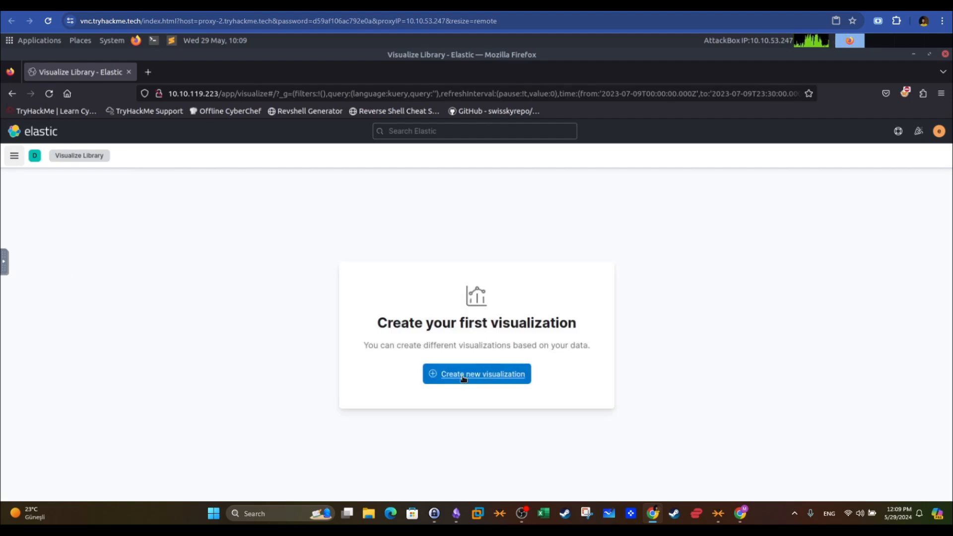
pyautogui.click(463, 377)
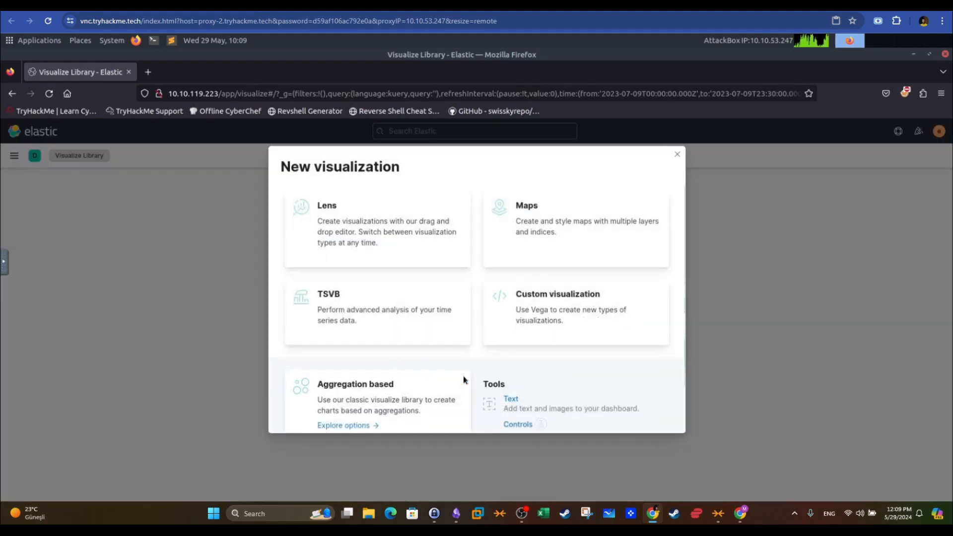
pyautogui.click(356, 229)
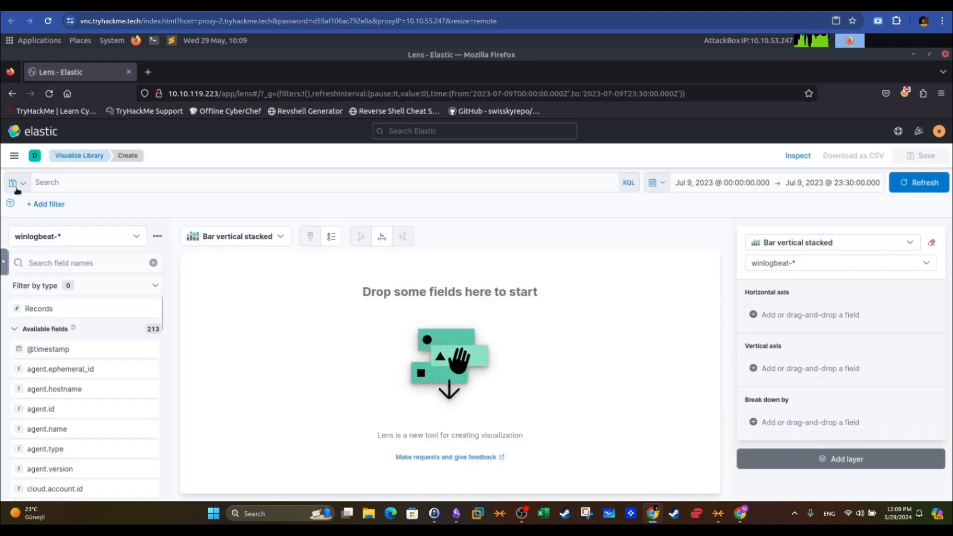
# - Load the saved Internal-Scan query into the Lens visualization and refresh the data
pyautogui.click(29, 184)
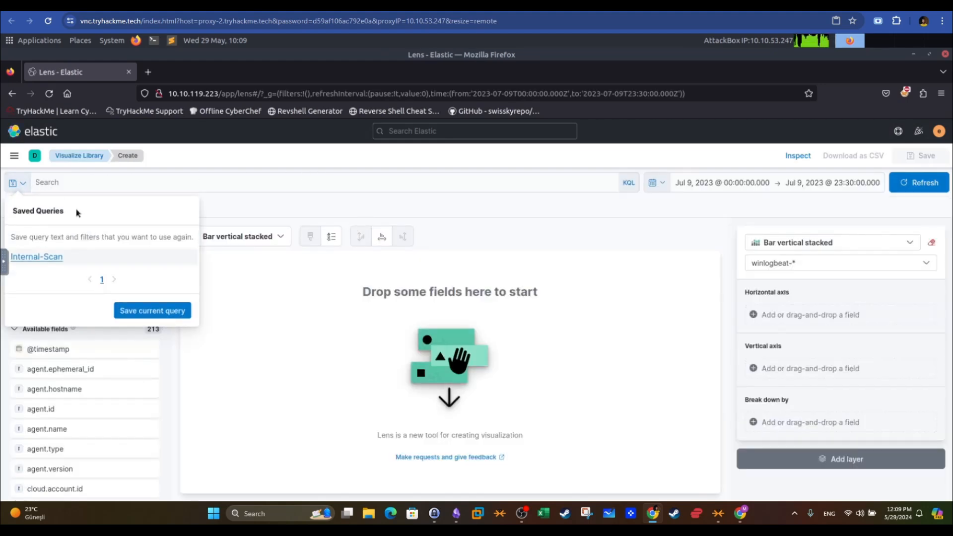
pyautogui.click(32, 257)
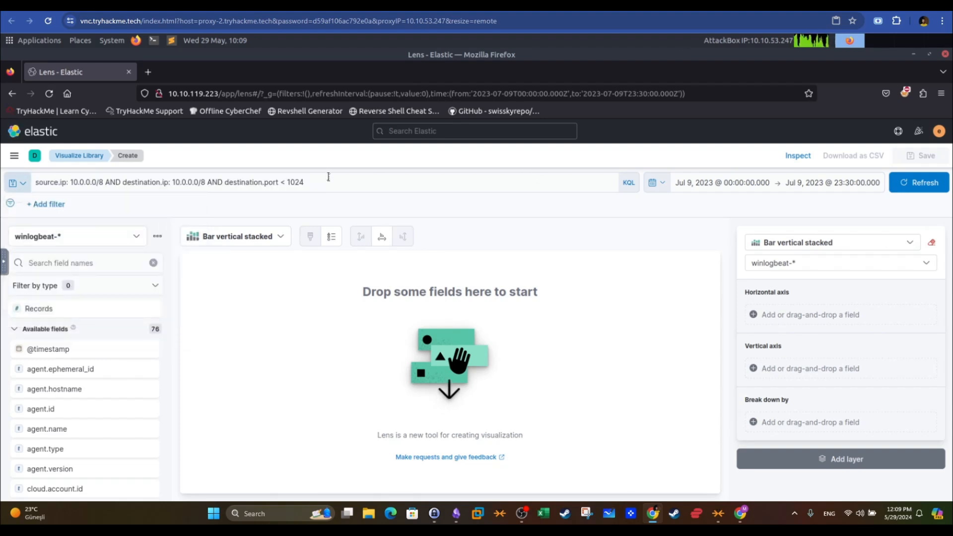
pyautogui.click(335, 182)
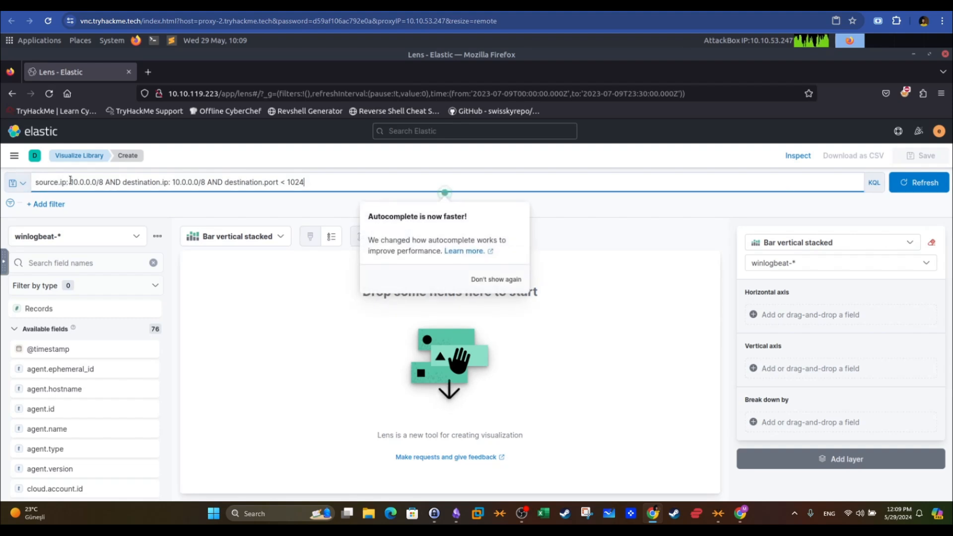
pyautogui.click(713, 207)
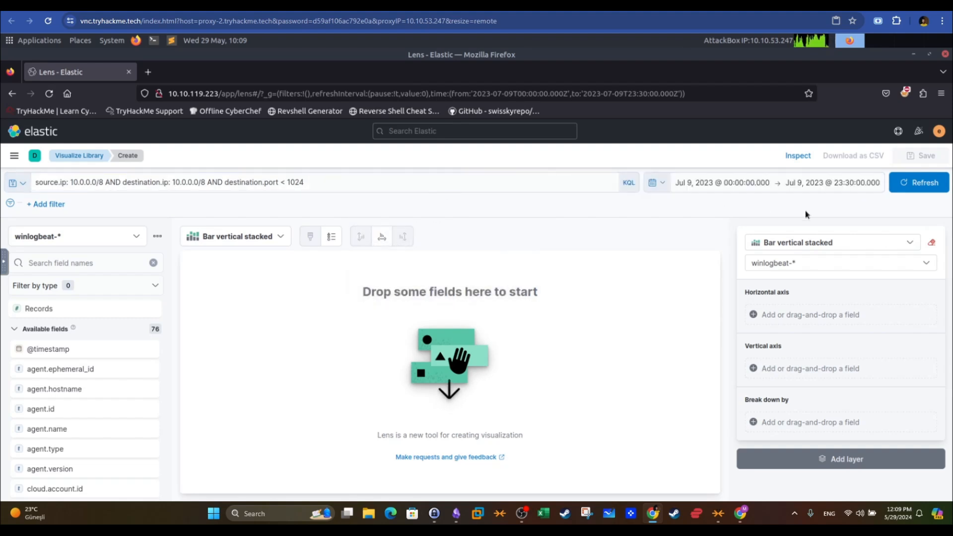
pyautogui.click(921, 183)
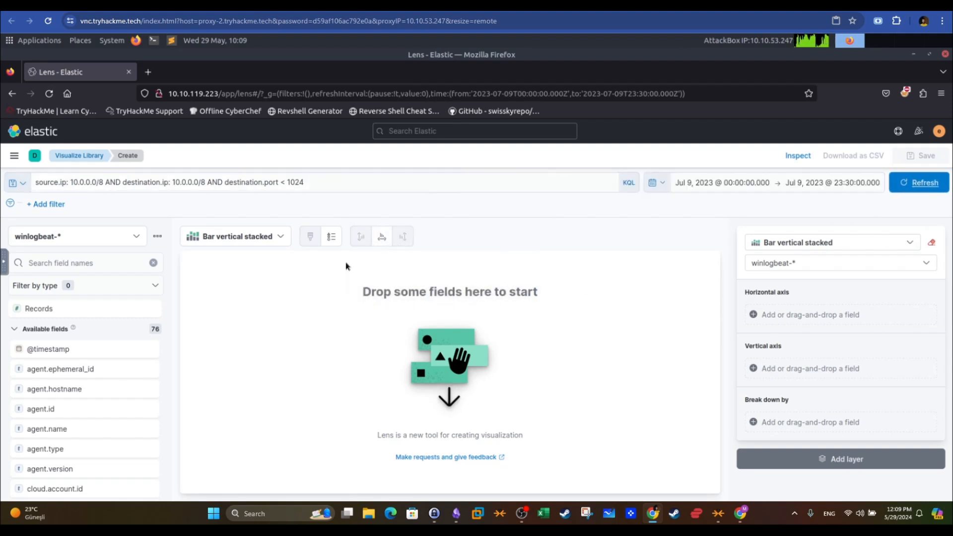
# - Set the visualization type to Table on the packetbeat-* index and add the source.ip field to it
pyautogui.click(266, 237)
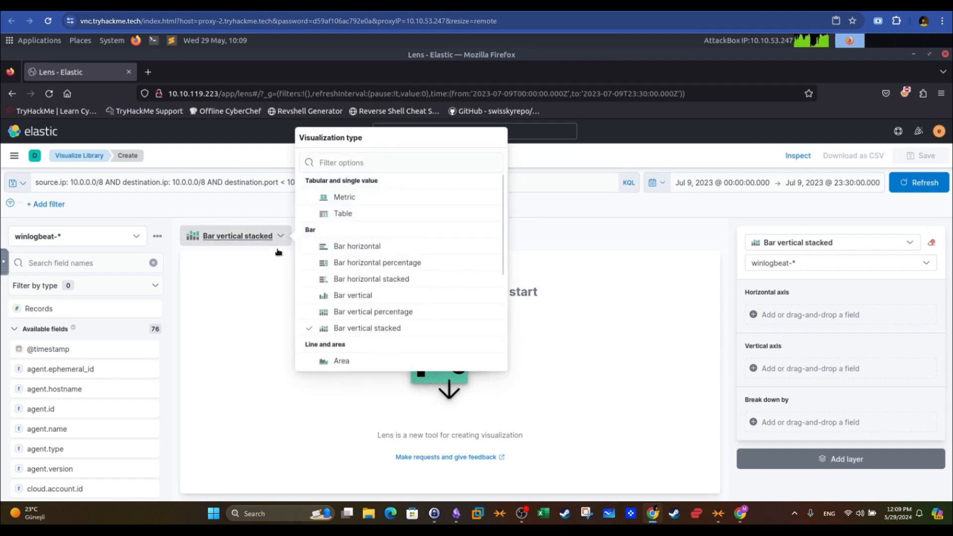
pyautogui.click(344, 218)
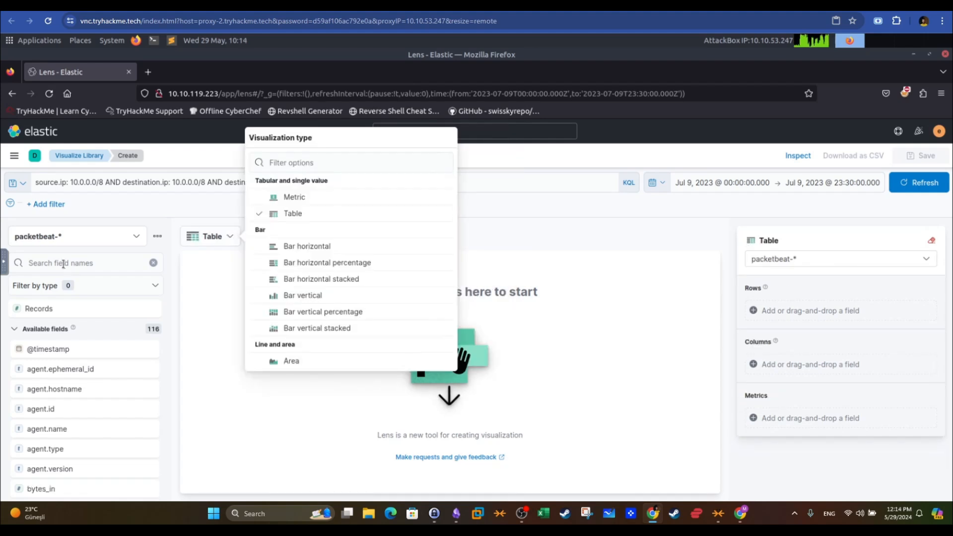
pyautogui.click(63, 264)
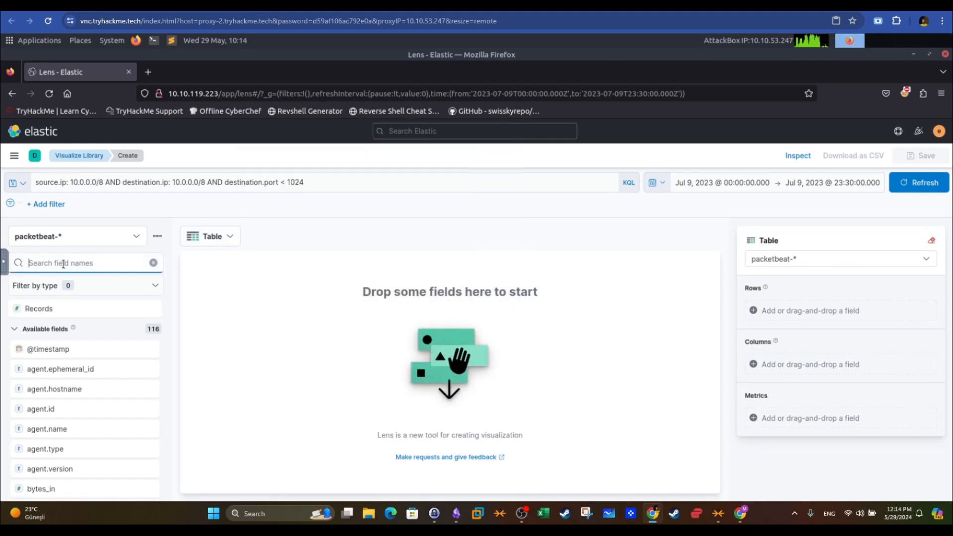
pyautogui.write('sourc')
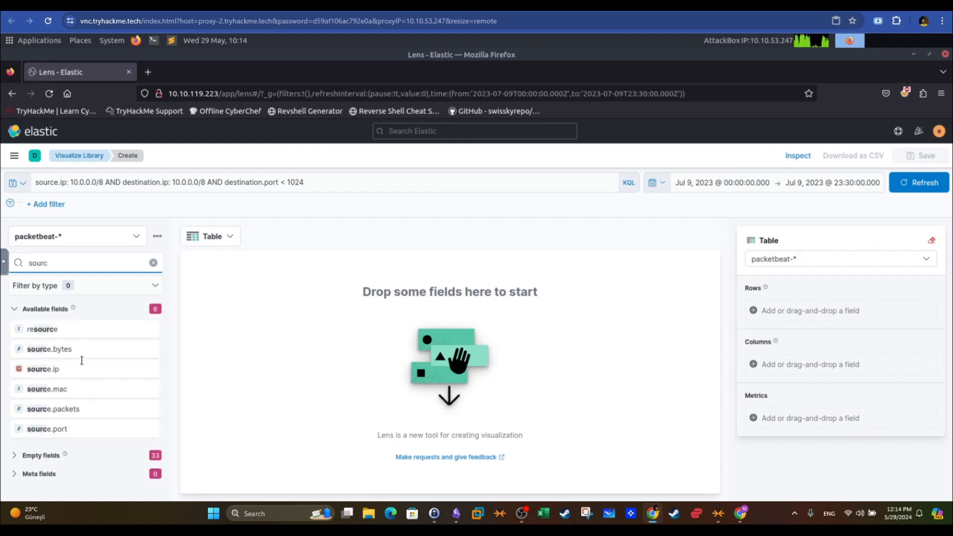
pyautogui.moveTo(82, 371); pyautogui.dragTo(312, 314)
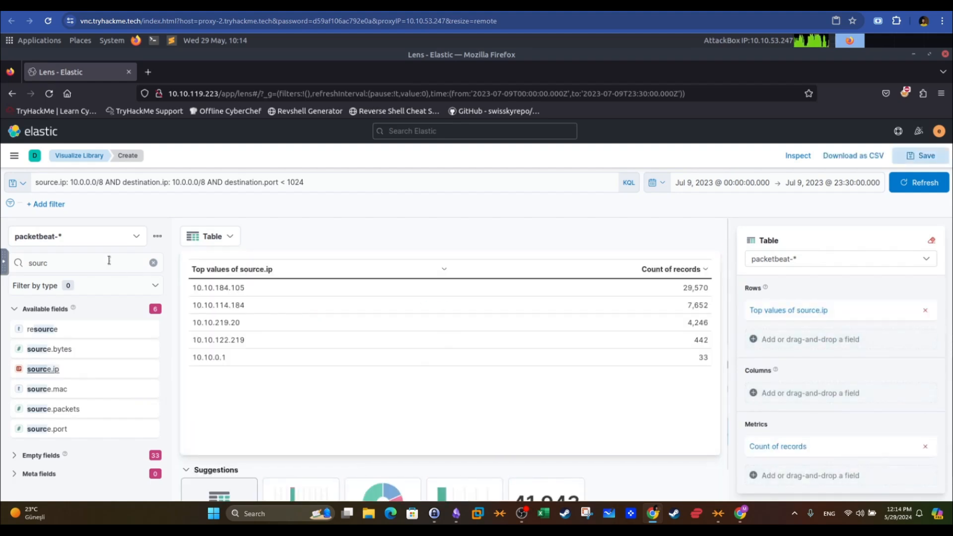
# - Find the destination.ip field and add it to the Lens table next to source.ip
pyautogui.click(75, 266)
pyautogui.press('BackSpace')
pyautogui.press('BackSpace')
pyautogui.press('BackSpace')
pyautogui.press('BackSpace')
pyautogui.press('BackSpace')
pyautogui.write('desti')
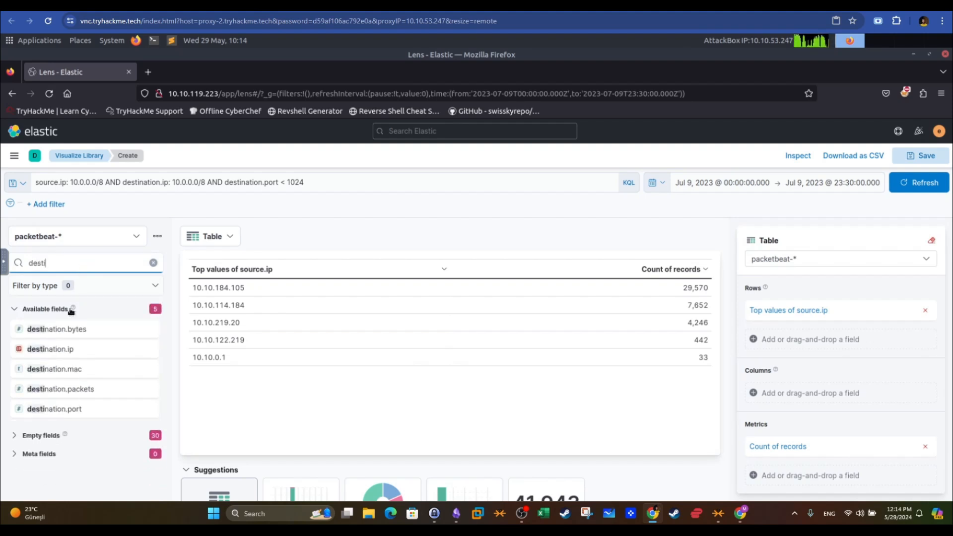
pyautogui.moveTo(84, 351); pyautogui.dragTo(425, 312)
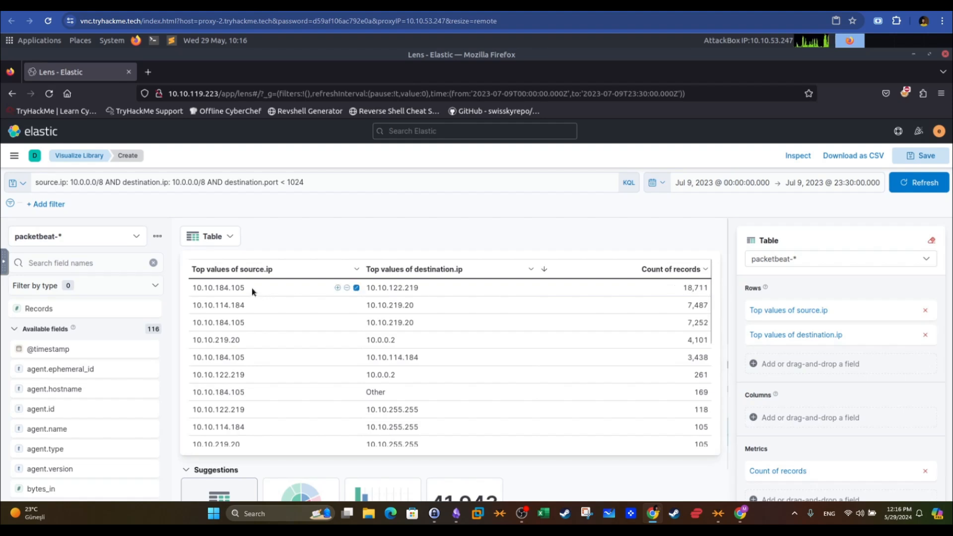
# - Examine the source and destination IP pair with the highest record count in the table
pyautogui.click(205, 288)
pyautogui.doubleClick(206, 288)
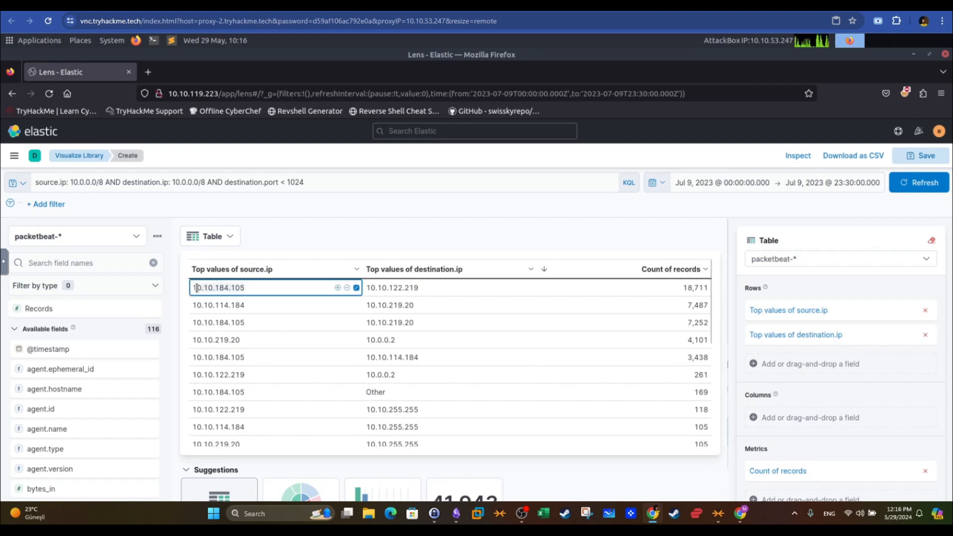
pyautogui.click(373, 289)
pyautogui.doubleClick(373, 291)
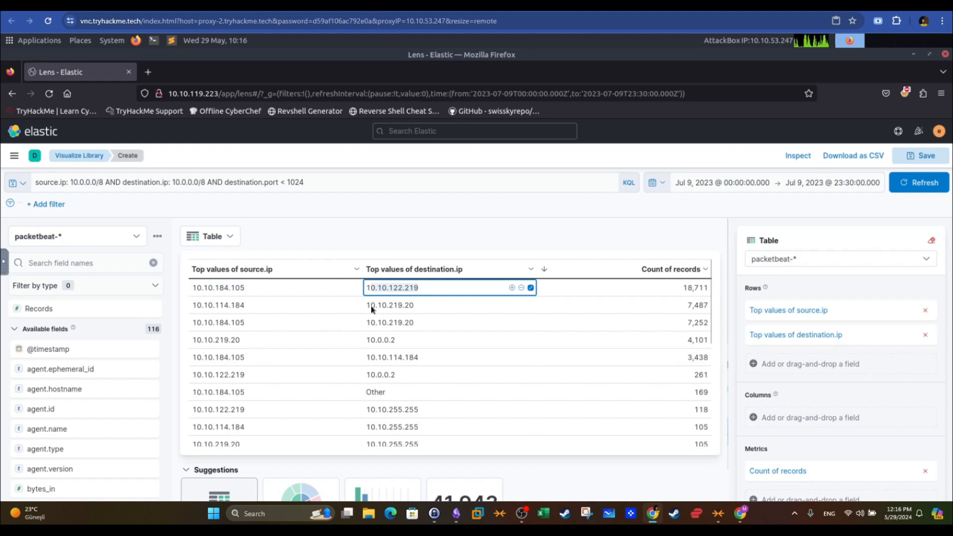
pyautogui.click(243, 291)
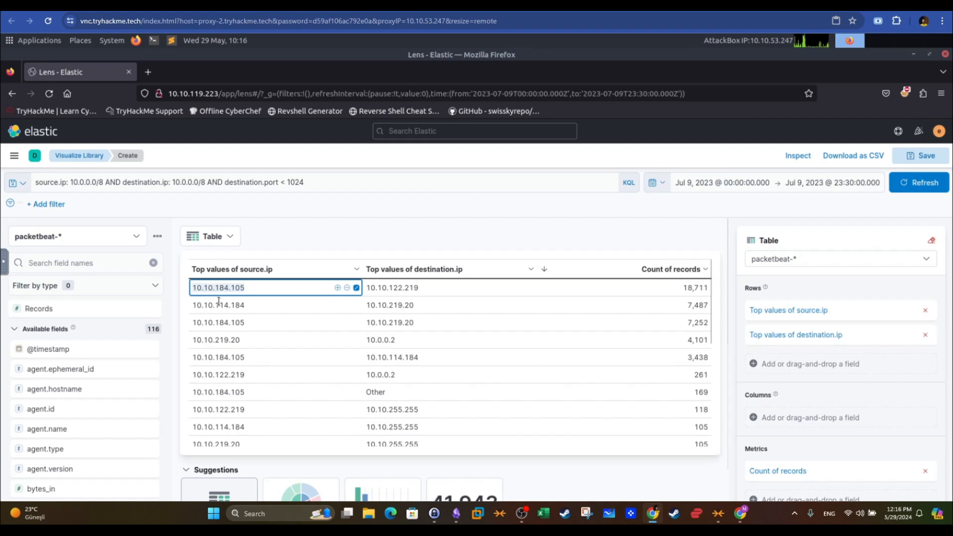
pyautogui.click(423, 290)
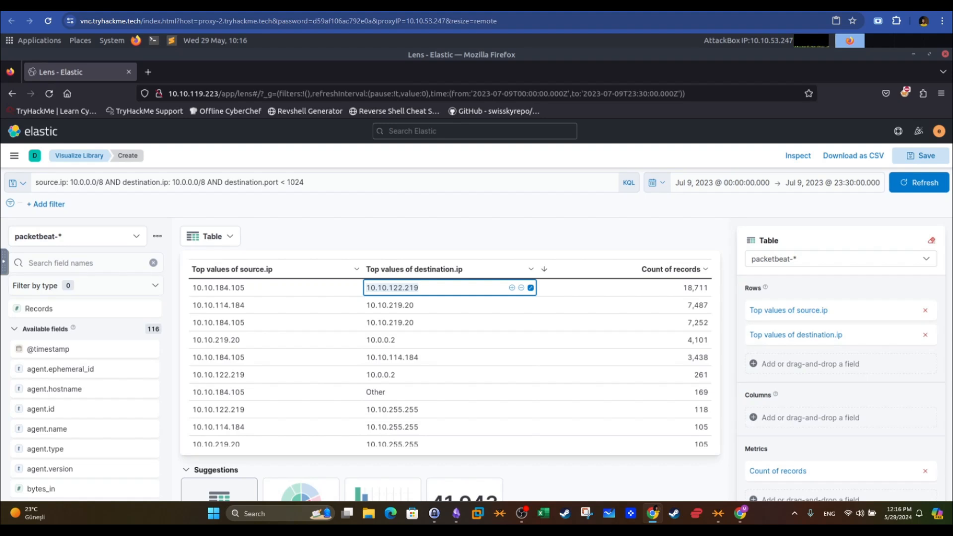
pyautogui.click(242, 289)
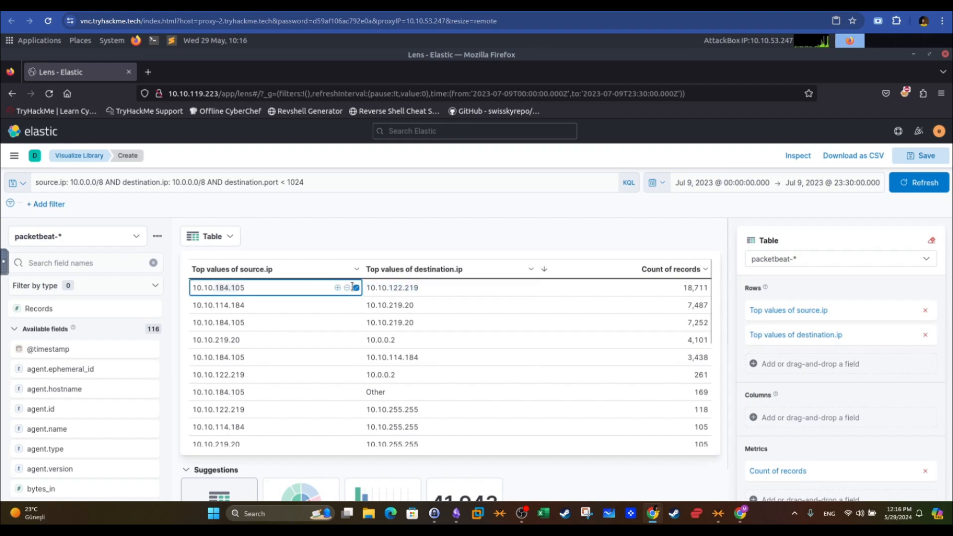
# - Extend the Lens query with AND winlog.event_id: 3 and run it
pyautogui.click(323, 184)
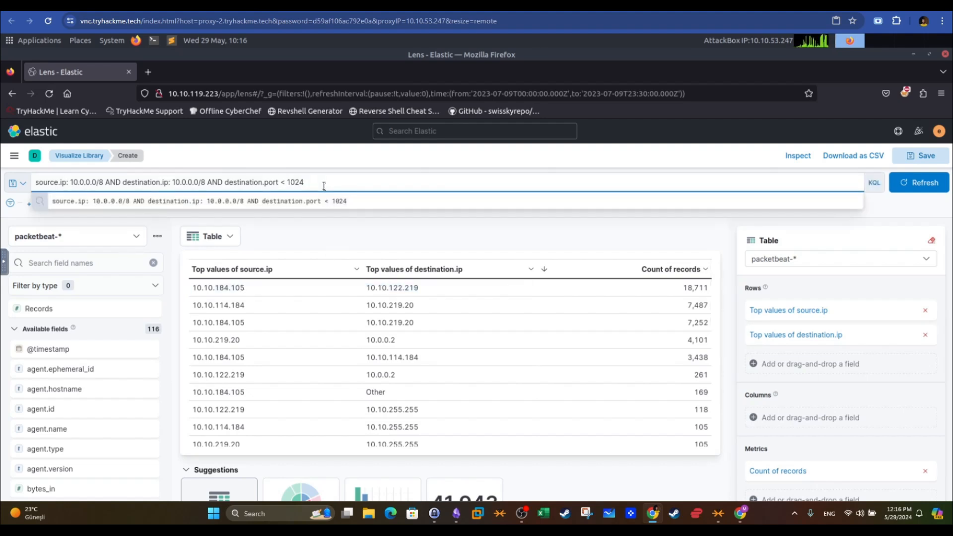
pyautogui.write('AND win.lo')
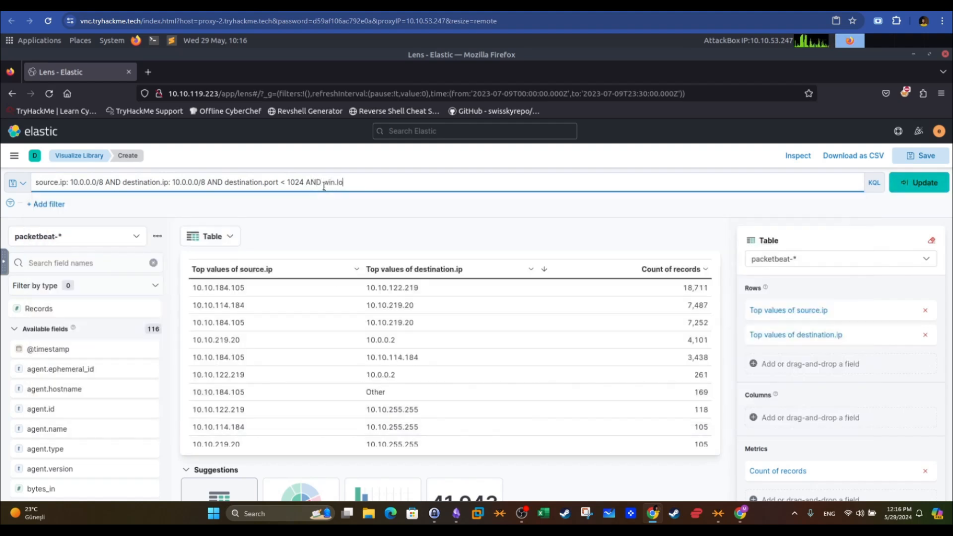
pyautogui.write('log.event_id: 3')
pyautogui.press('Return')
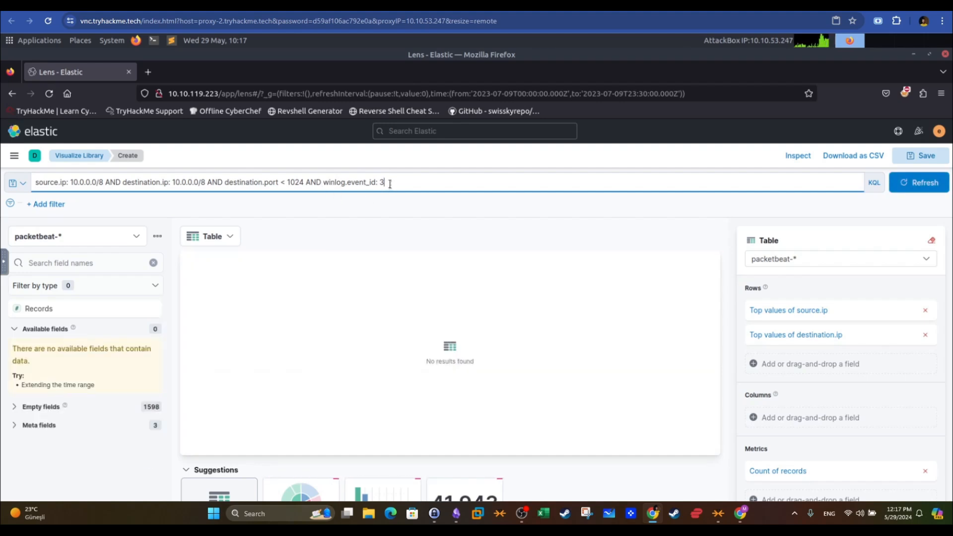
# - Return to Discover, apply the copied query including winlog.event_id: 3, and switch the index pattern to winlogbeat-*
pyautogui.click(390, 184)
pyautogui.click(10, 94)
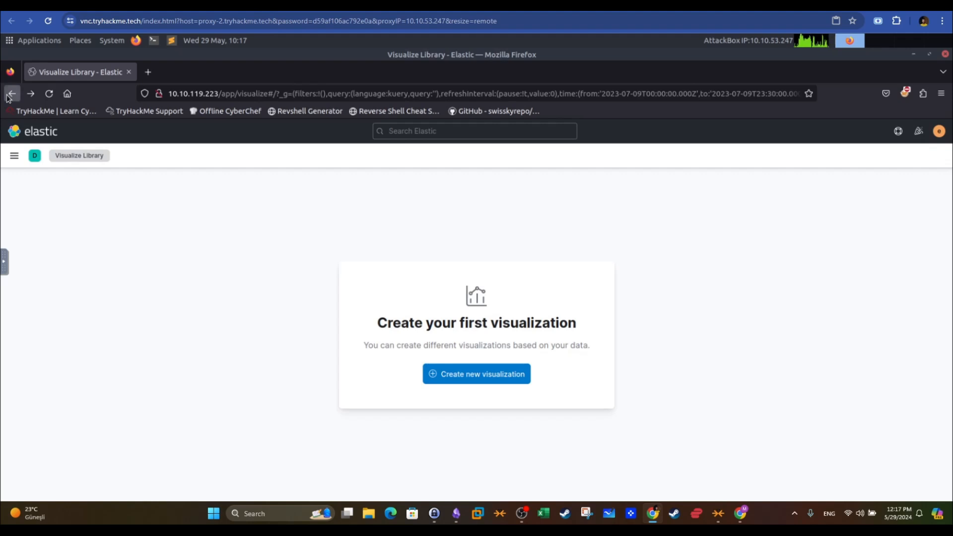
pyautogui.click(10, 94)
pyautogui.click(234, 181)
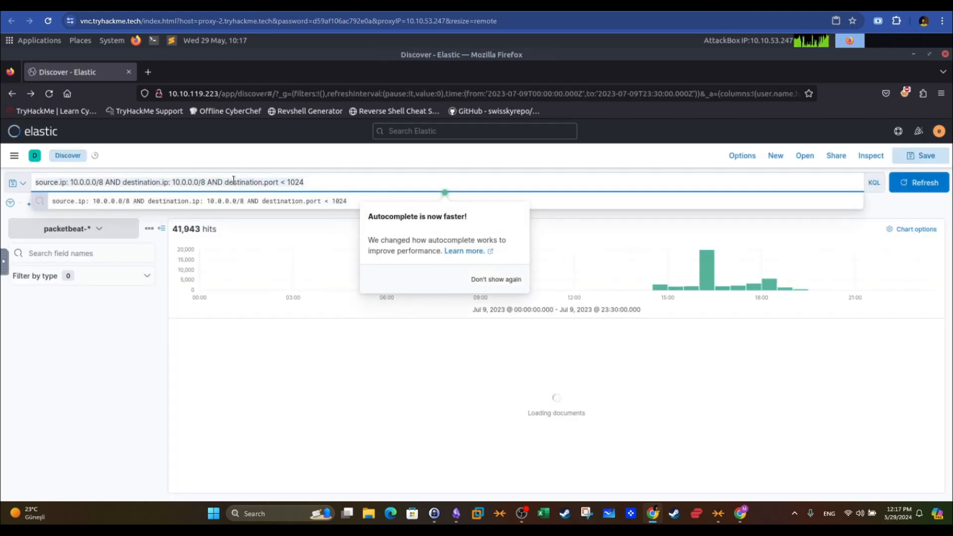
pyautogui.hotkey('ctrl', 'a')
pyautogui.hotkey('ctrl', 'v')
pyautogui.hotkey('ctrl', 'v')
pyautogui.hotkey('ctrl', 'v')
pyautogui.hotkey('ctrl', 'v')
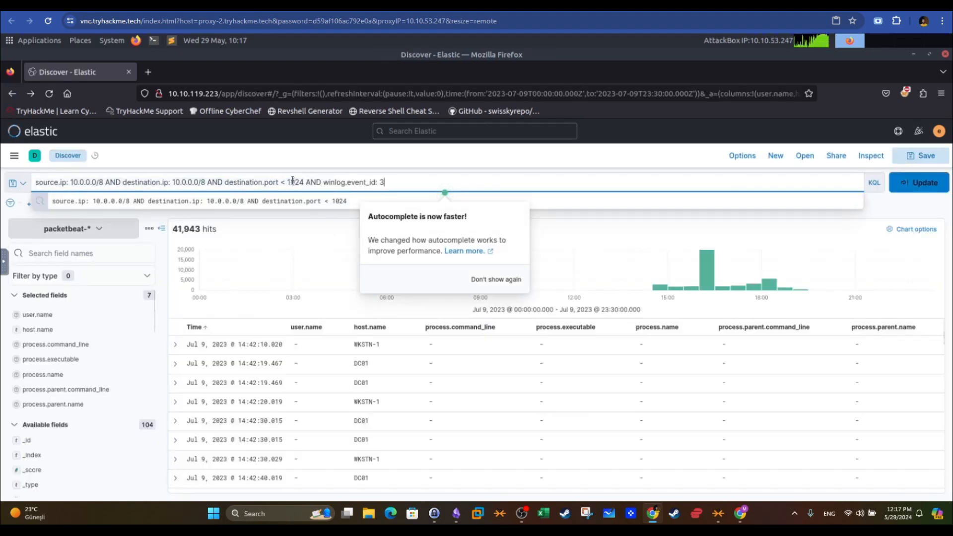
pyautogui.hotkey('ctrl', 'a')
pyautogui.hotkey('ctrl', 'v')
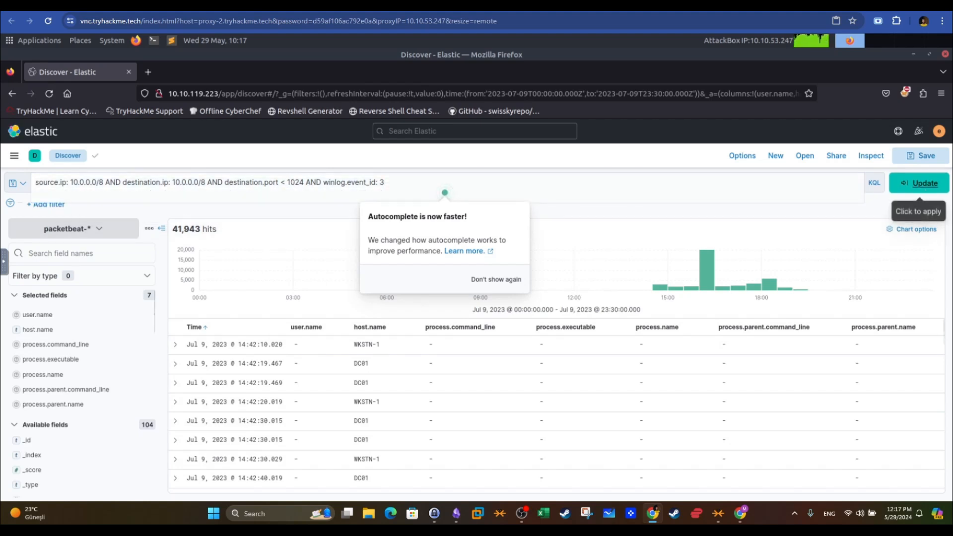
pyautogui.click(920, 183)
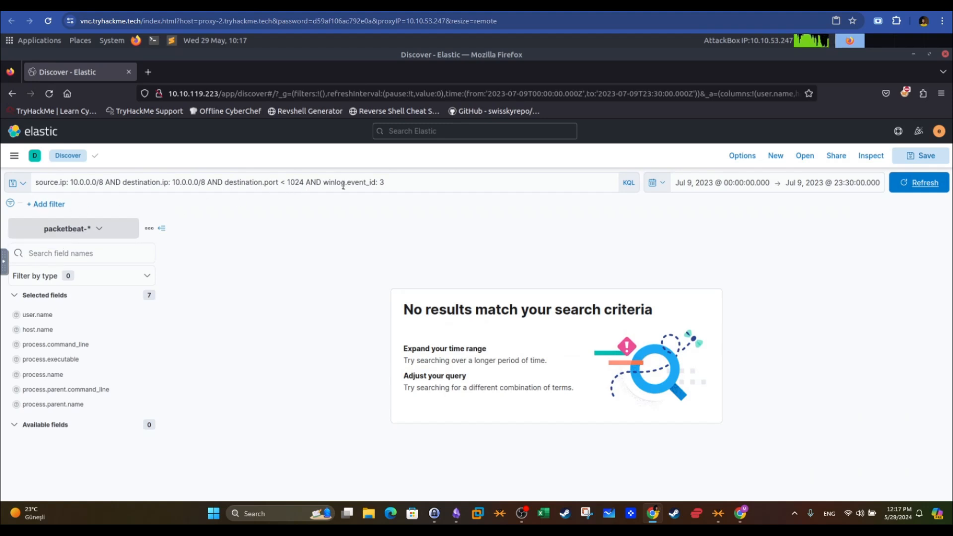
pyautogui.click(67, 228)
pyautogui.click(59, 313)
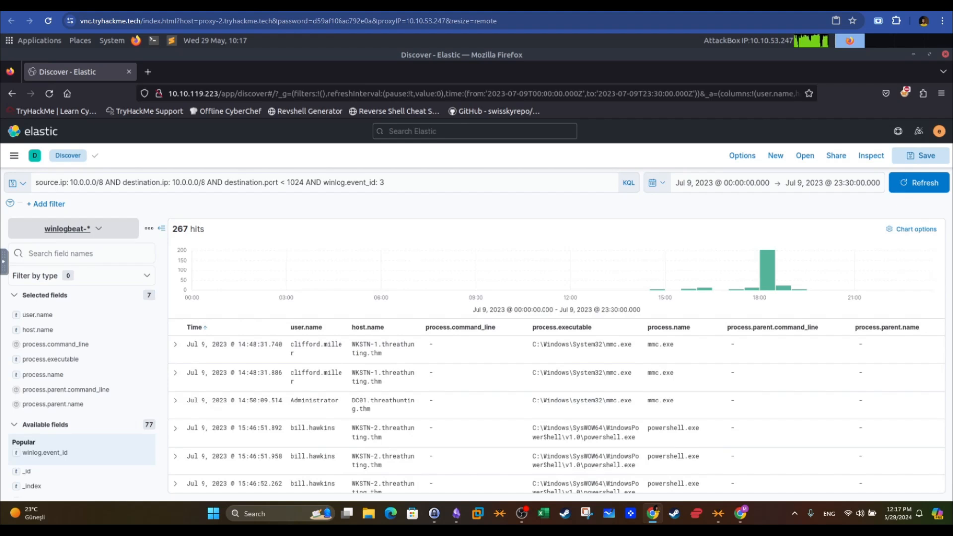
# - Change the source.ip value in the Discover query to 10.10.184.105
pyautogui.click(104, 182)
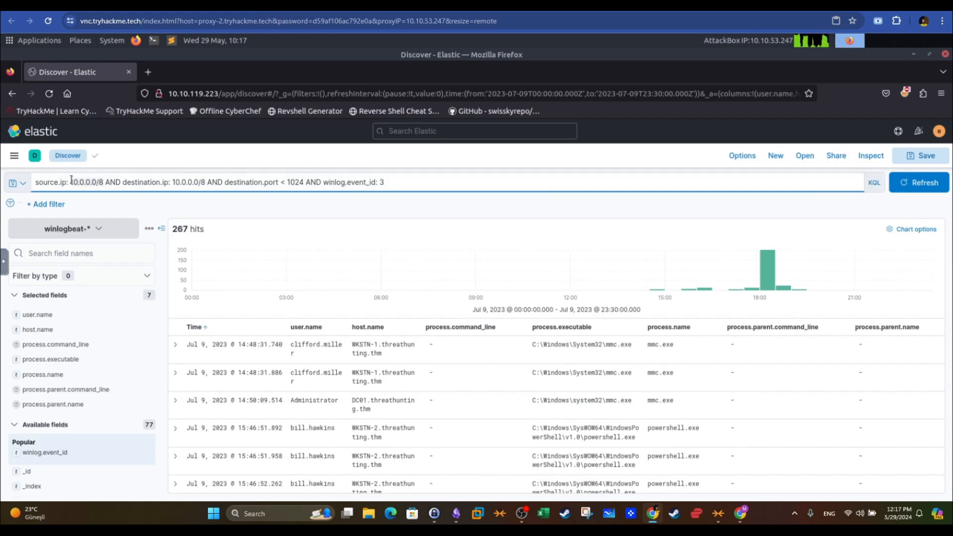
pyautogui.moveTo(71, 180); pyautogui.dragTo(71, 181)
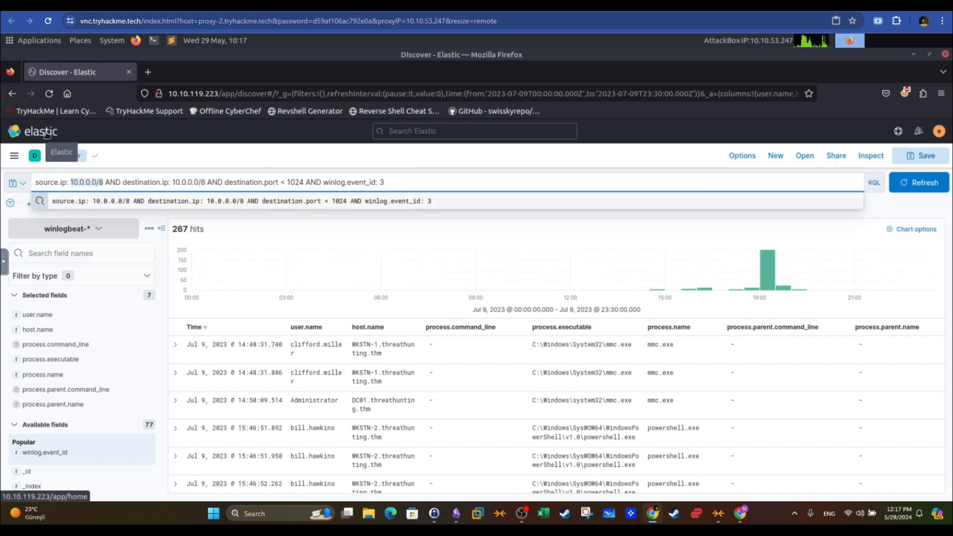
pyautogui.write('10.10.')
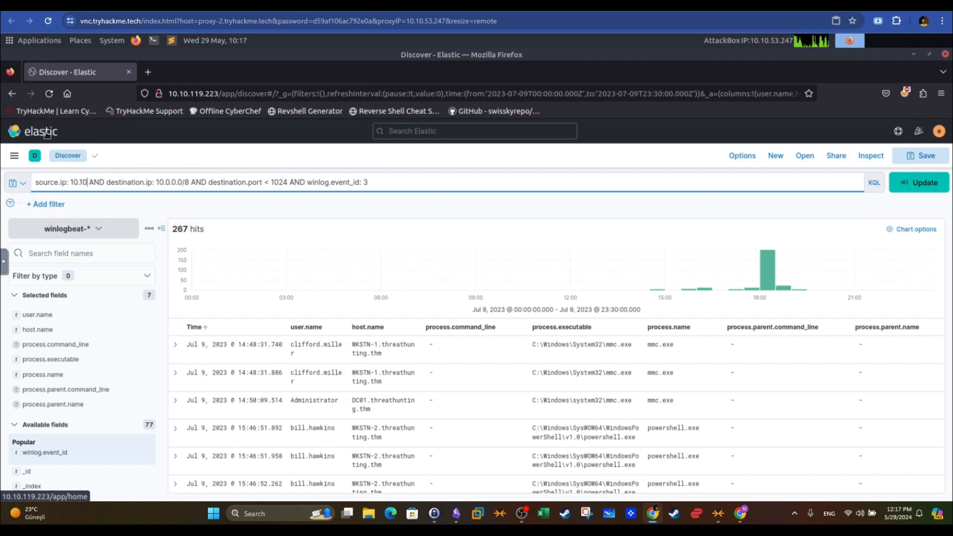
pyautogui.press('BackSpace')
pyautogui.write('.184.105')
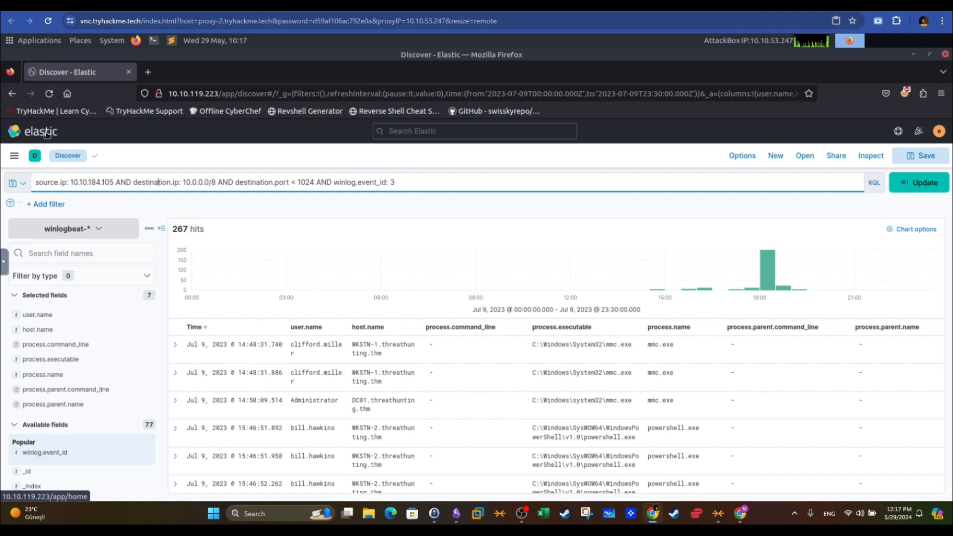
# - Change the destination.ip value in the query to 10.10.122.219 and run the search
pyautogui.press('Right')
pyautogui.press('Right')
pyautogui.press('Right')
pyautogui.press('Right')
pyautogui.press('Right')
pyautogui.press('Right')
pyautogui.press('Right')
pyautogui.press('Right')
pyautogui.press('Right')
pyautogui.press('Right')
pyautogui.press('BackSpace')
pyautogui.press('BackSpace')
pyautogui.press('BackSpace')
pyautogui.press('BackSpace')
pyautogui.press('BackSpace')
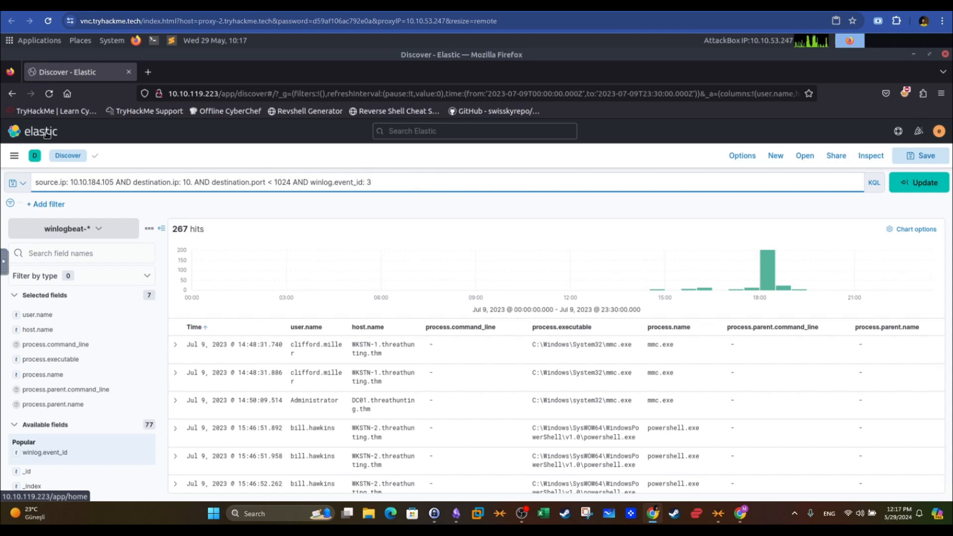
pyautogui.write('10.122.')
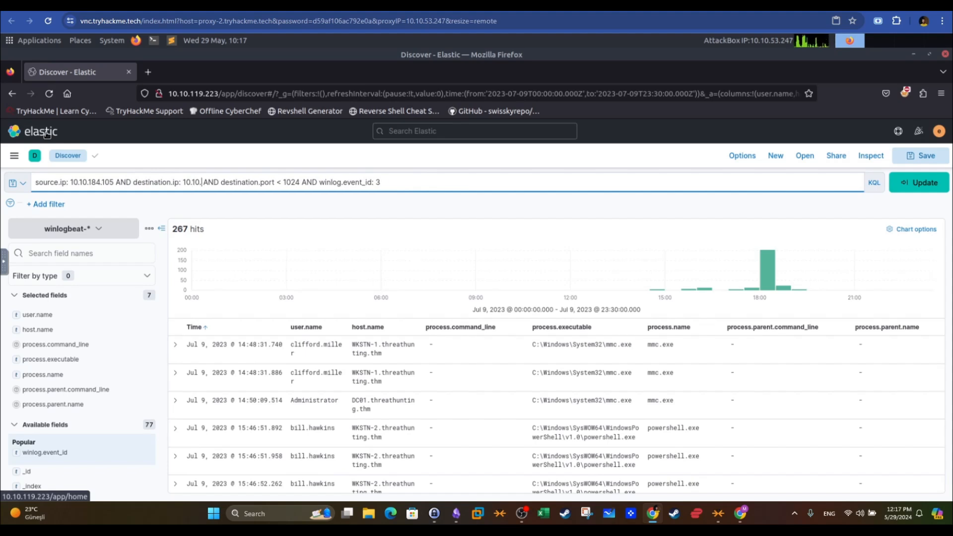
pyautogui.write('219')
pyautogui.press('Return')
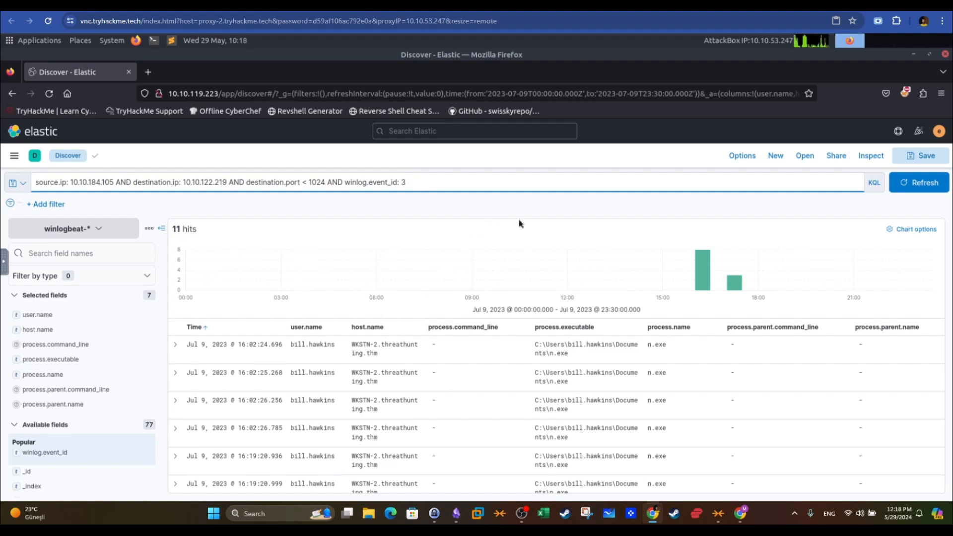
# - Remove the process.command_line, process.parent.command_line and process.parent.name columns from the results table
pyautogui.moveTo(664, 345); pyautogui.dragTo(652, 347)
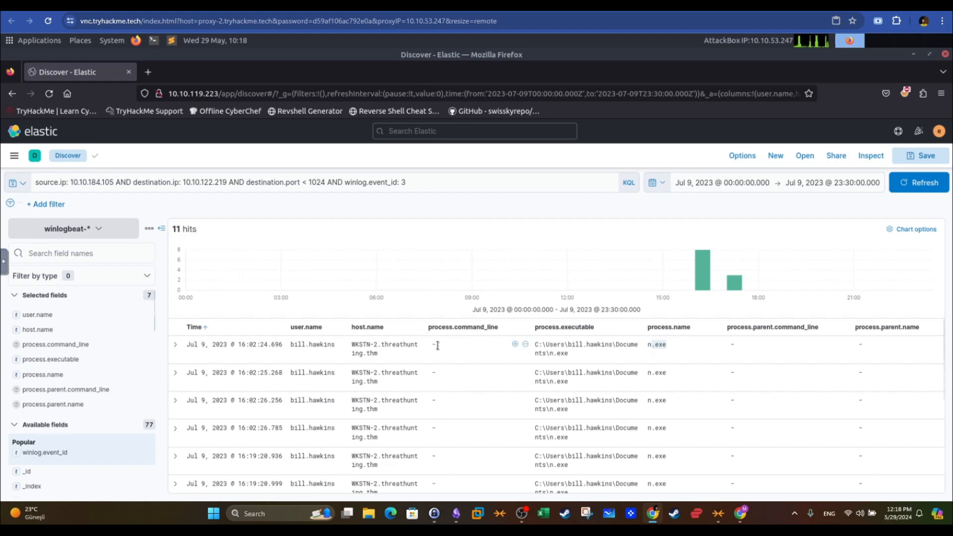
pyautogui.click(509, 328)
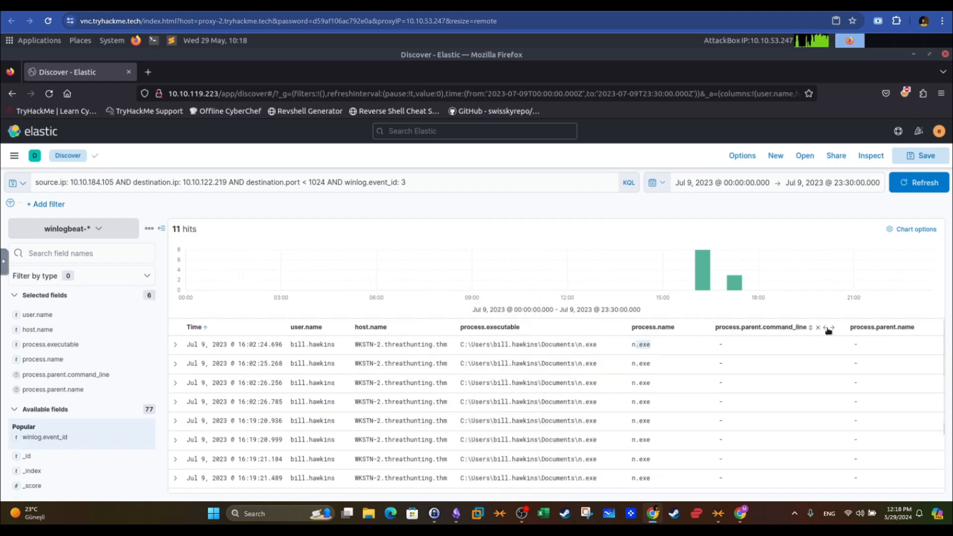
pyautogui.click(818, 328)
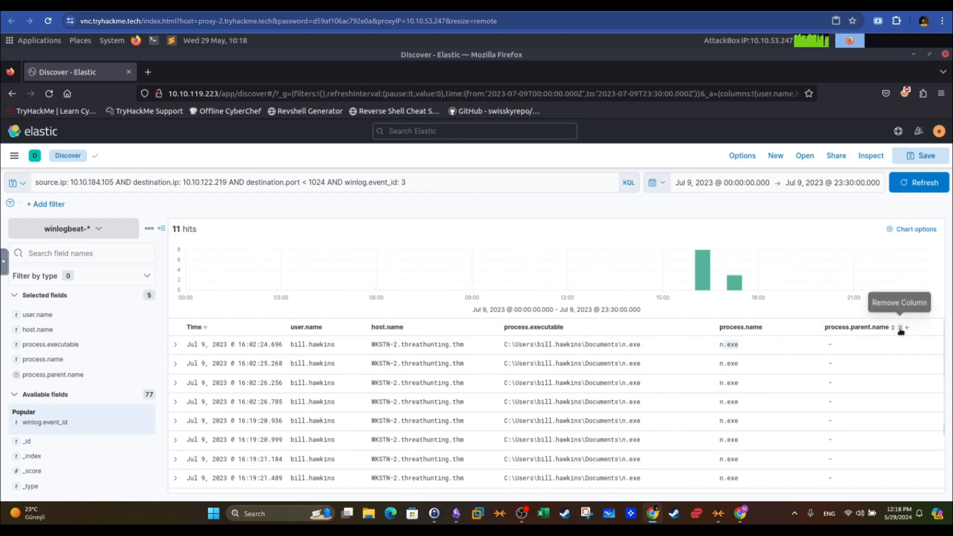
pyautogui.click(901, 328)
# - Search the fields for port and add destination.port as a column
pyautogui.click(66, 251)
pyautogui.write('port')
pyautogui.click(145, 311)
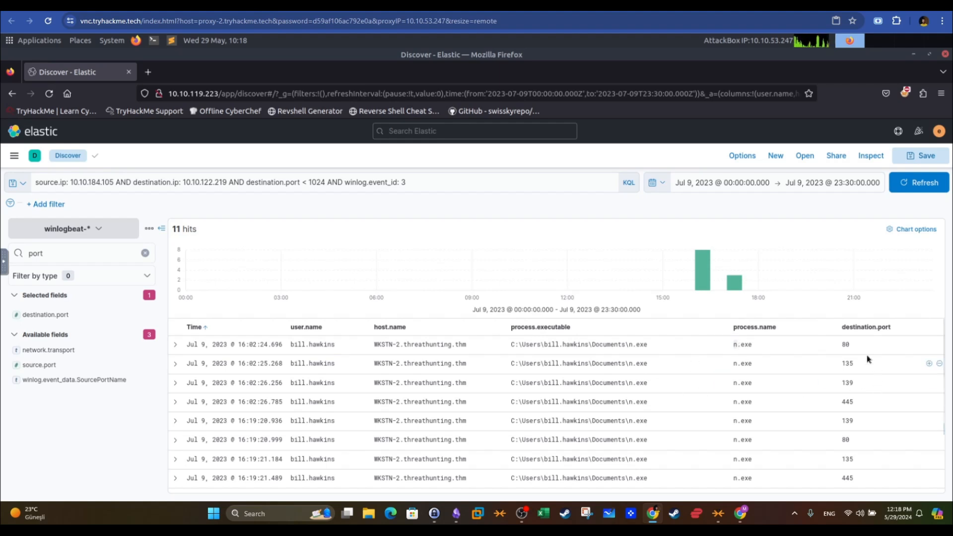
# - Examine the process names and destination ports of the connections to 10.10.122.219
pyautogui.scroll(-2, 860, 418)
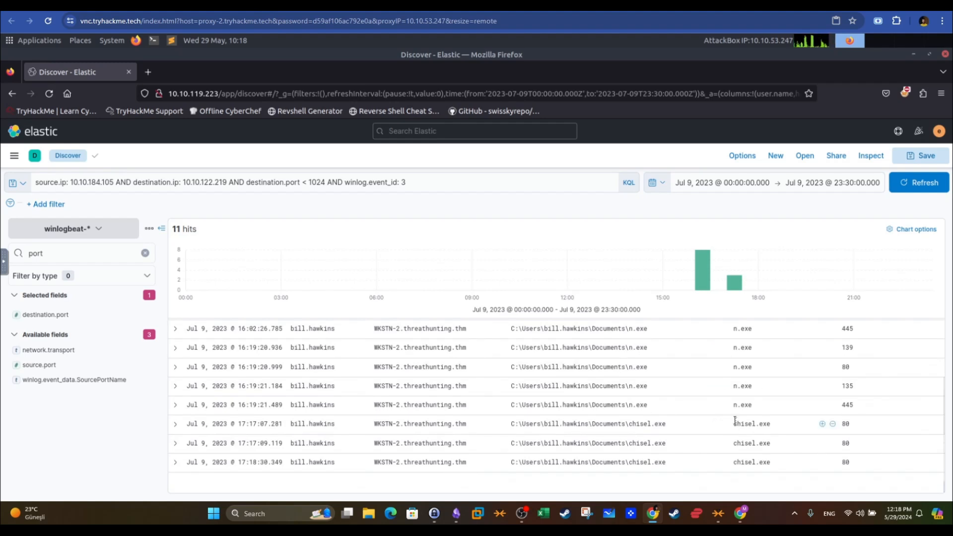
pyautogui.moveTo(734, 424); pyautogui.dragTo(759, 423)
pyautogui.moveTo(183, 182); pyautogui.dragTo(224, 182)
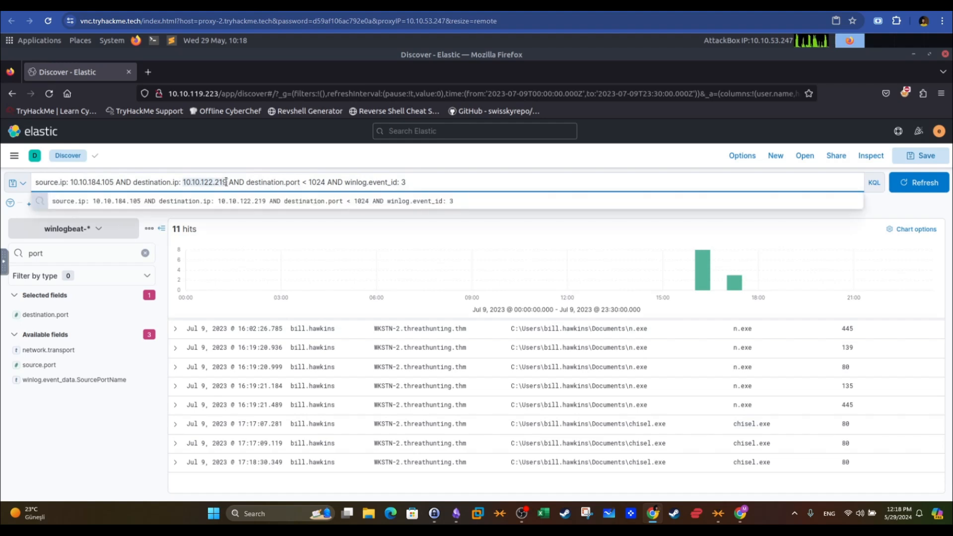
pyautogui.click(674, 173)
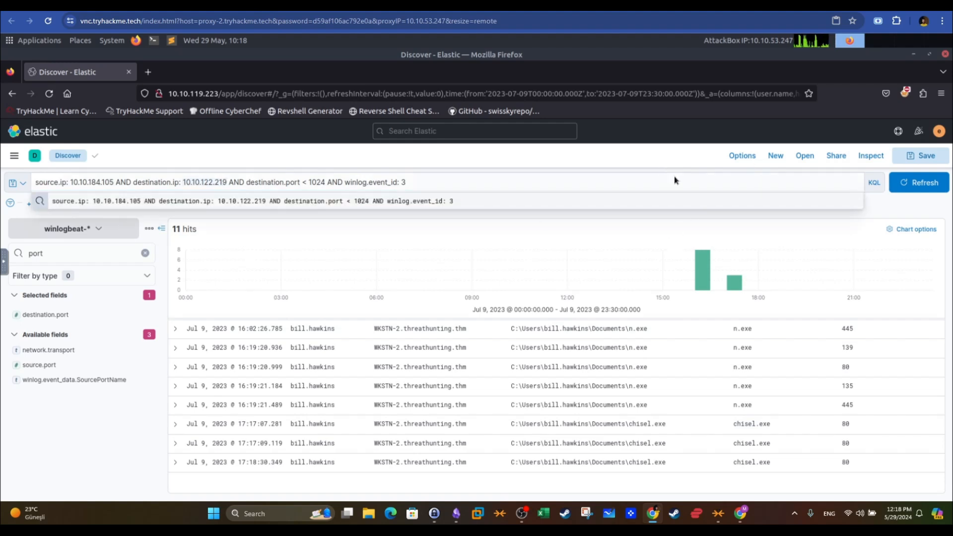
pyautogui.scroll(3, 837, 362)
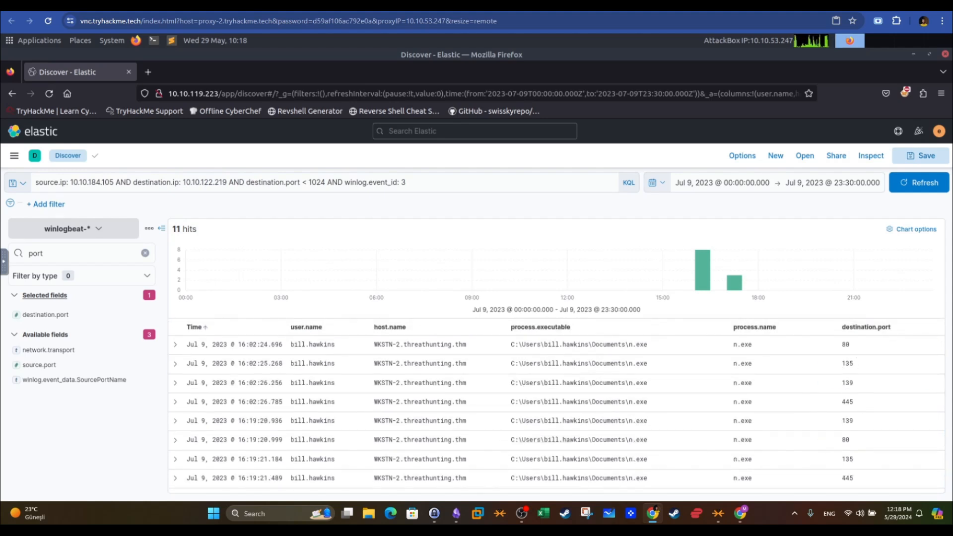
# - Switch to the TryHackMe room page and read the question about the parent process of n.exe
pyautogui.click(146, 5)
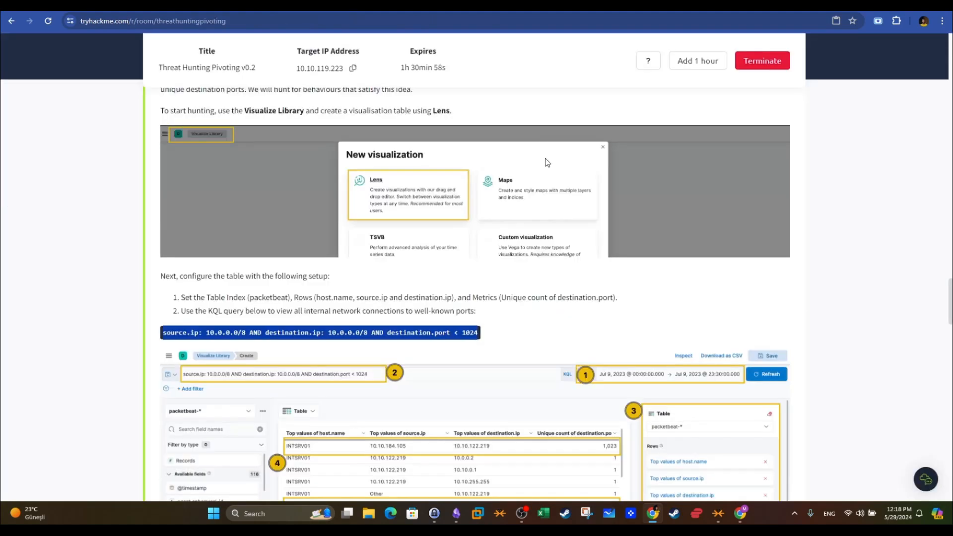
pyautogui.scroll(-15, 474, 293)
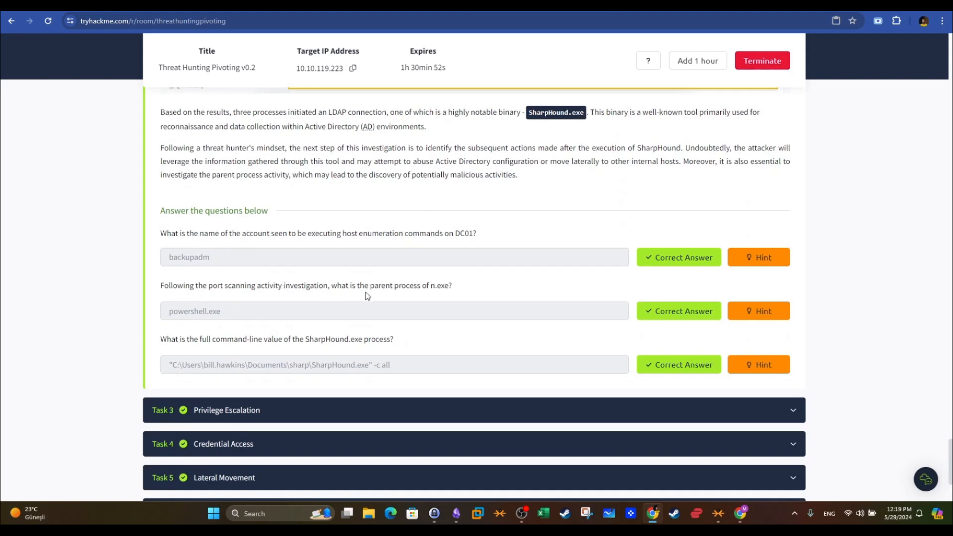
pyautogui.moveTo(430, 287); pyautogui.dragTo(444, 287)
# - Switch to Elastic Discover, expand the first n.exe connection event and look up its process.pid
pyautogui.click(322, 6)
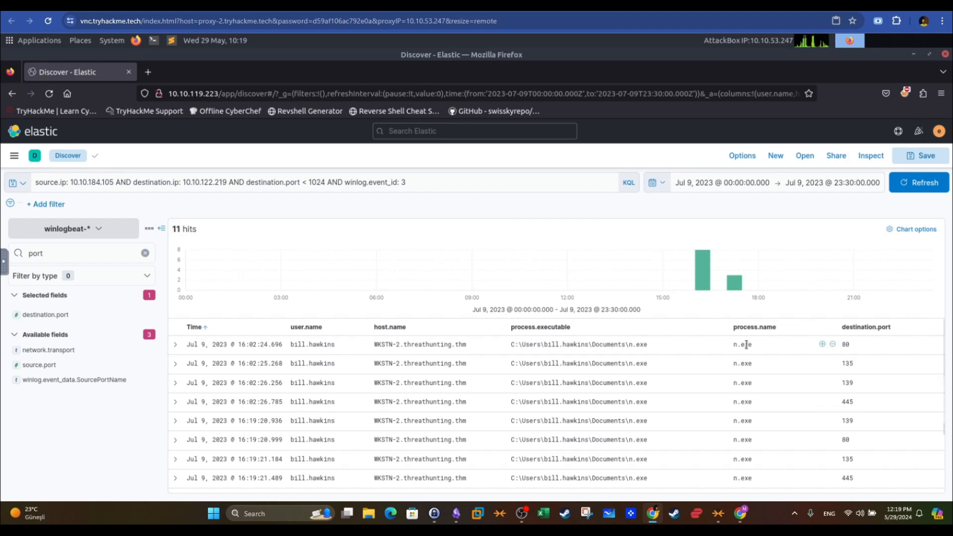
pyautogui.click(176, 346)
pyautogui.scroll(-5, 357, 448)
pyautogui.scroll(-10, 357, 448)
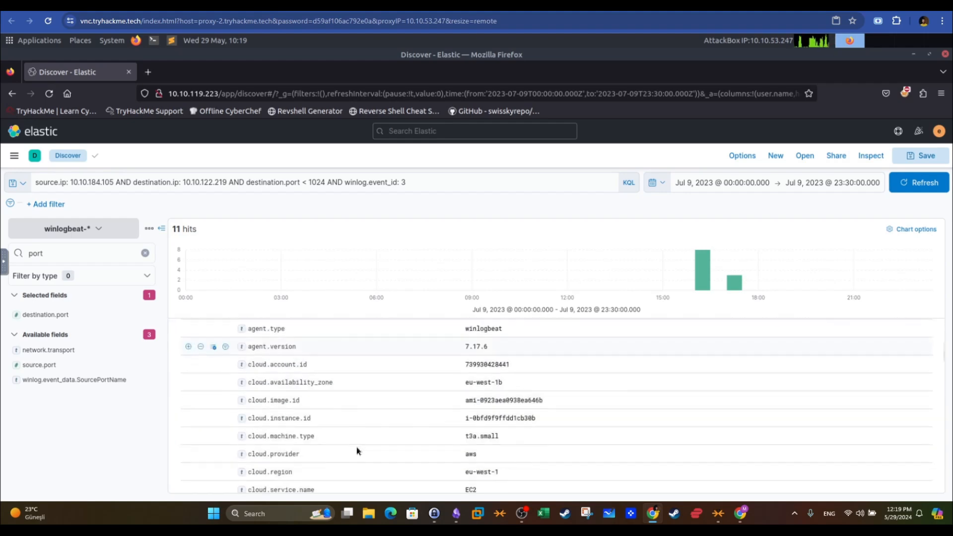
pyautogui.scroll(-10, 357, 450)
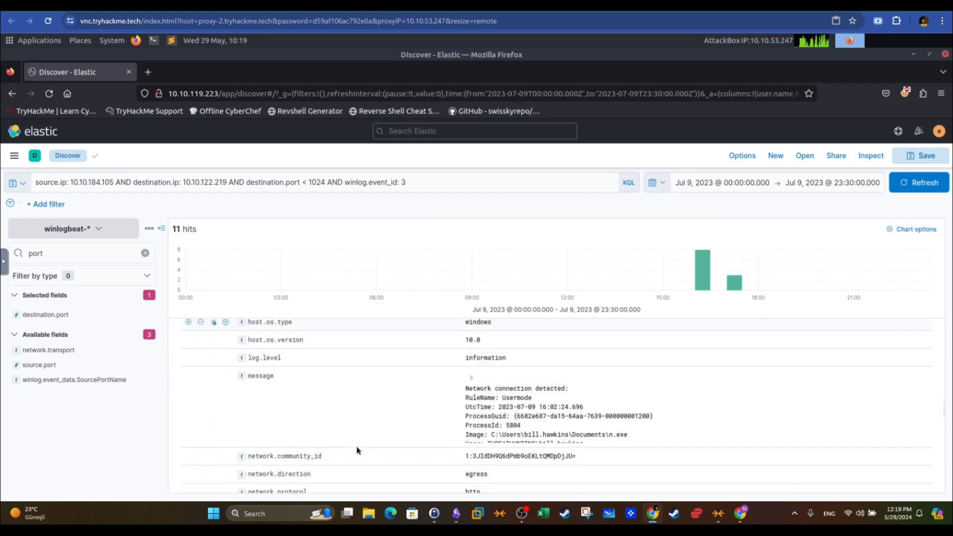
pyautogui.scroll(1, 356, 446)
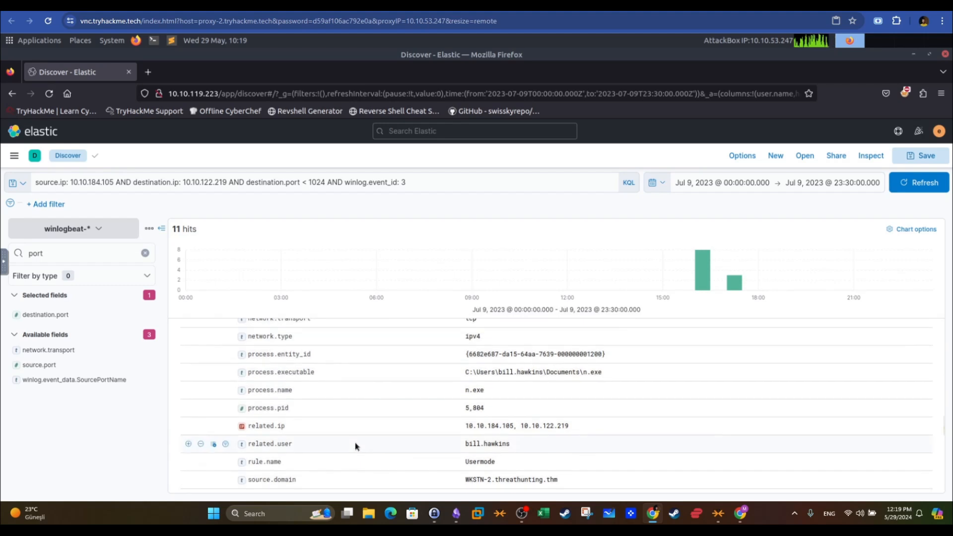
pyautogui.doubleClick(474, 408)
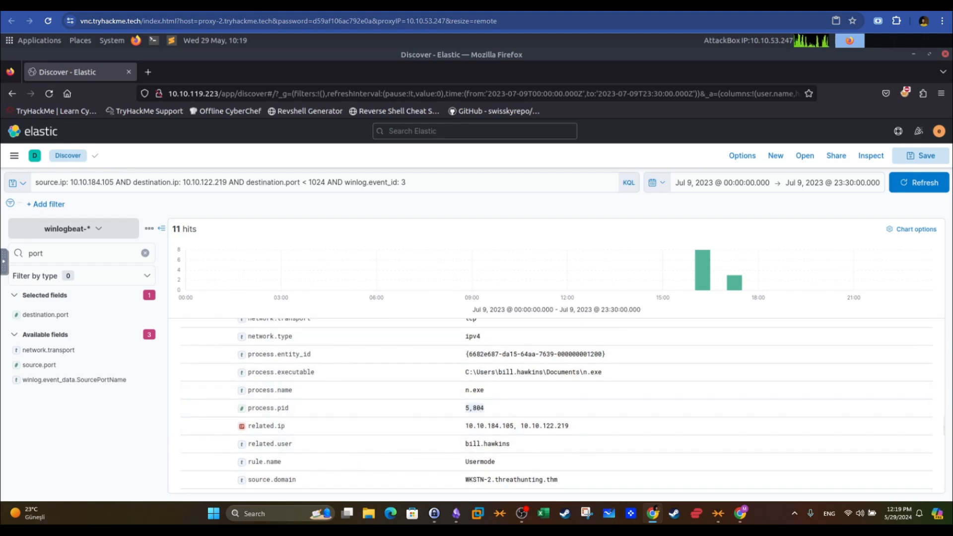
# - Replace the query with process.pid: 5804 AND n.exe, run it, and collapse the expanded event
pyautogui.click(411, 177)
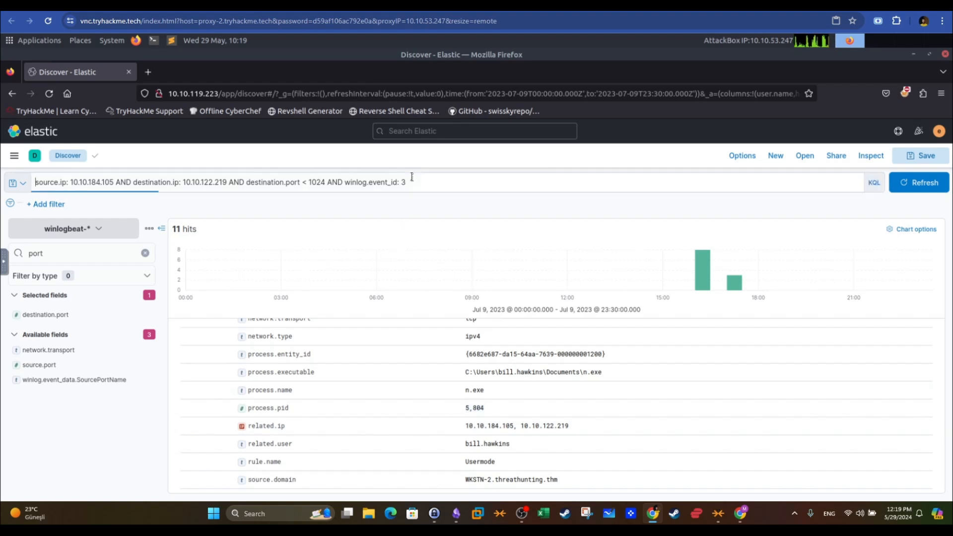
pyautogui.hotkey('ctrl', 'a')
pyautogui.write('p')
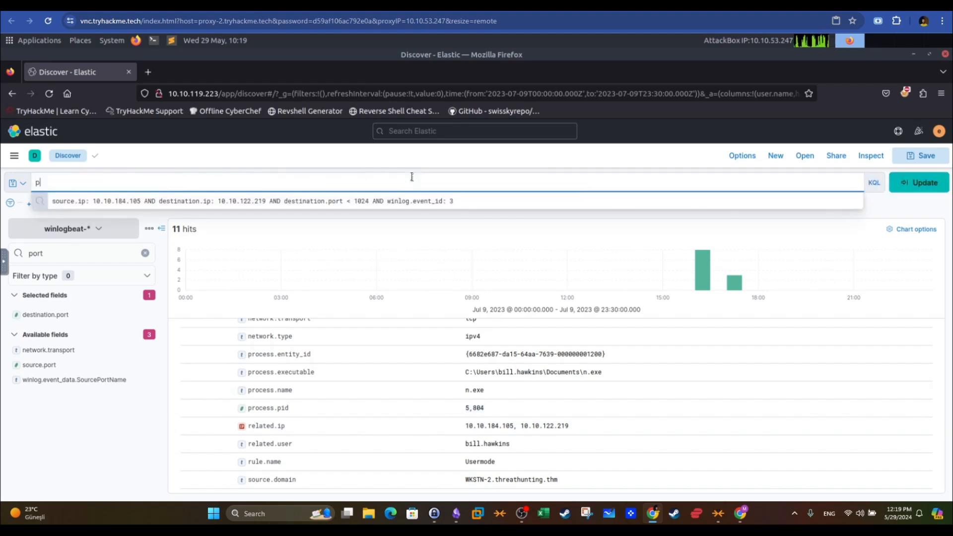
pyautogui.write('rocess.')
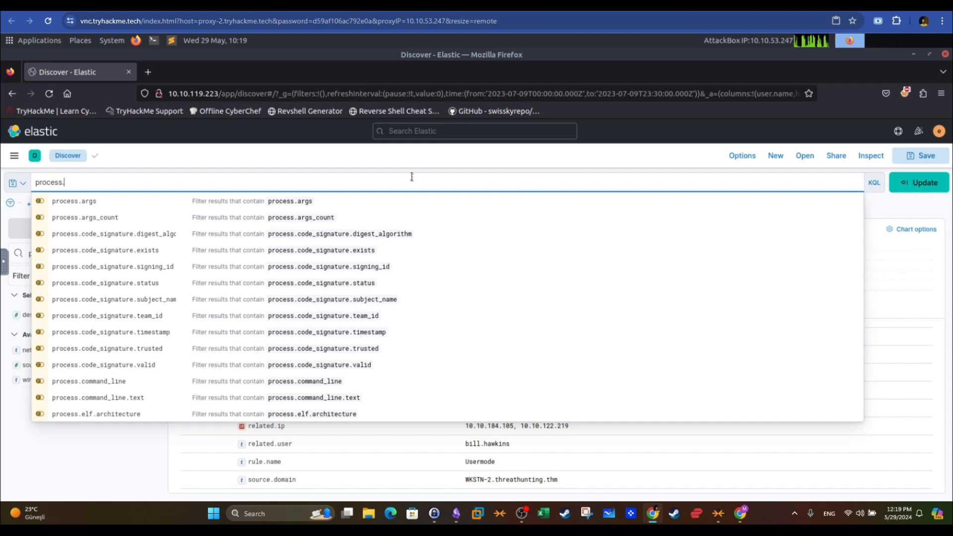
pyautogui.write('pid:')
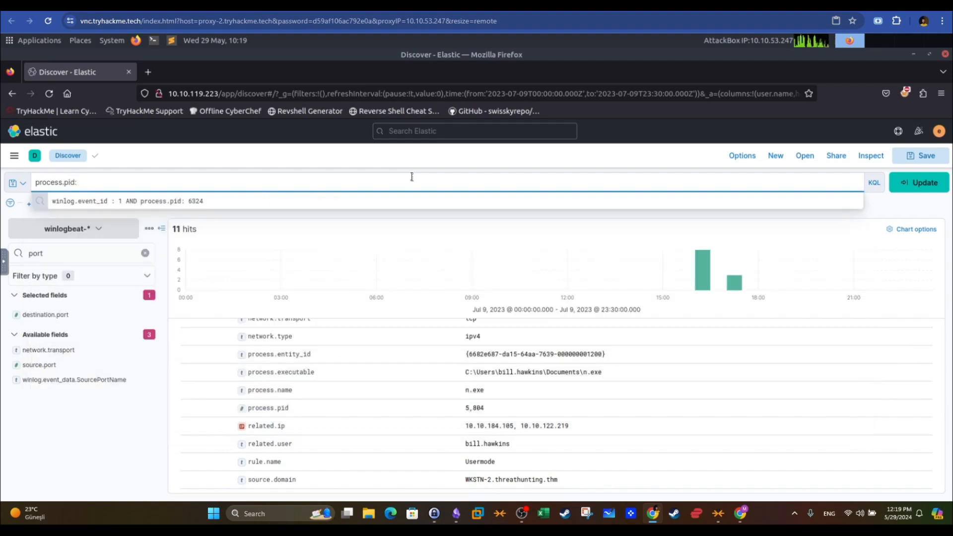
pyautogui.write(' 5')
pyautogui.write('805')
pyautogui.press('BackSpace')
pyautogui.write('4 ')
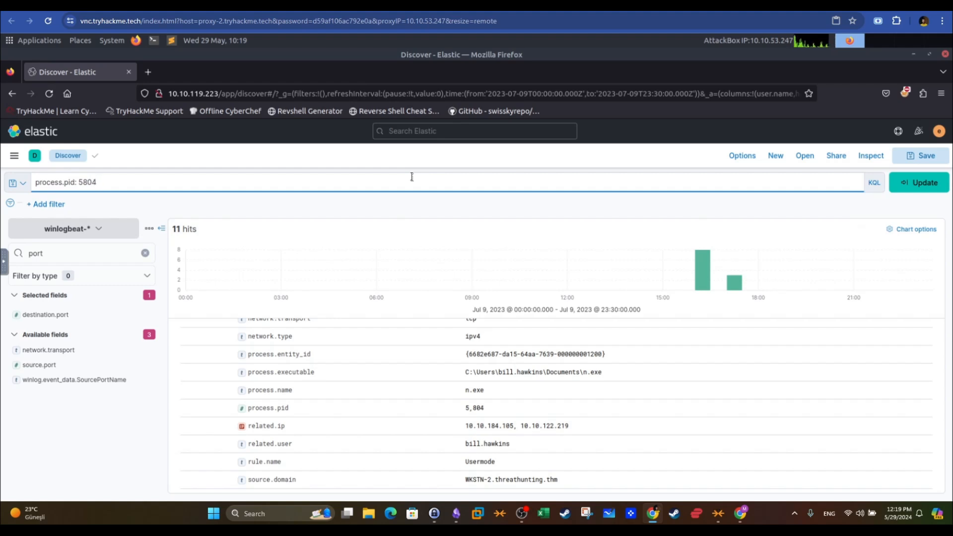
pyautogui.write('AND n.exe')
pyautogui.press('Return')
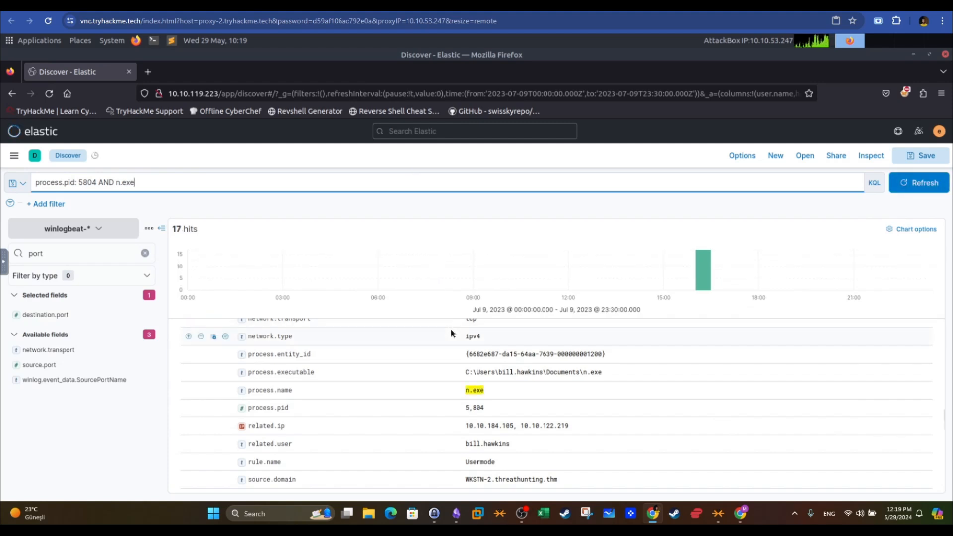
pyautogui.scroll(7, 472, 370)
pyautogui.scroll(10, 308, 383)
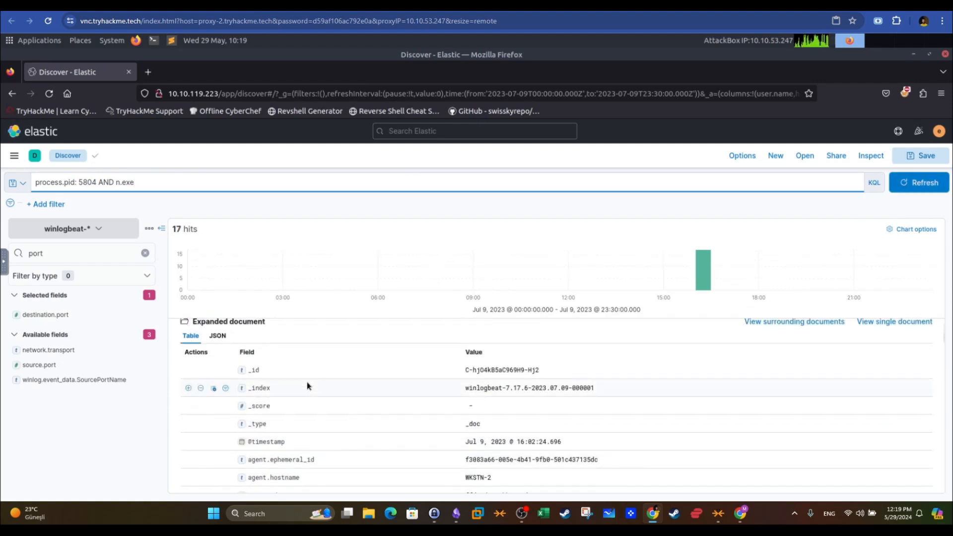
pyautogui.click(175, 345)
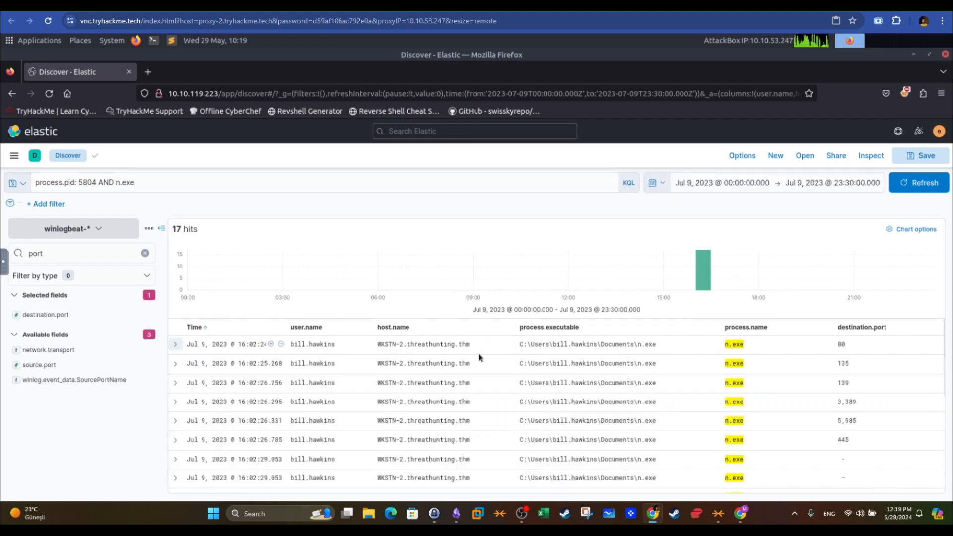
# - Search the fields for parent and add process.parent.name and process.parent.command_line as columns
pyautogui.click(81, 252)
pyautogui.press('BackSpace')
pyautogui.press('BackSpace')
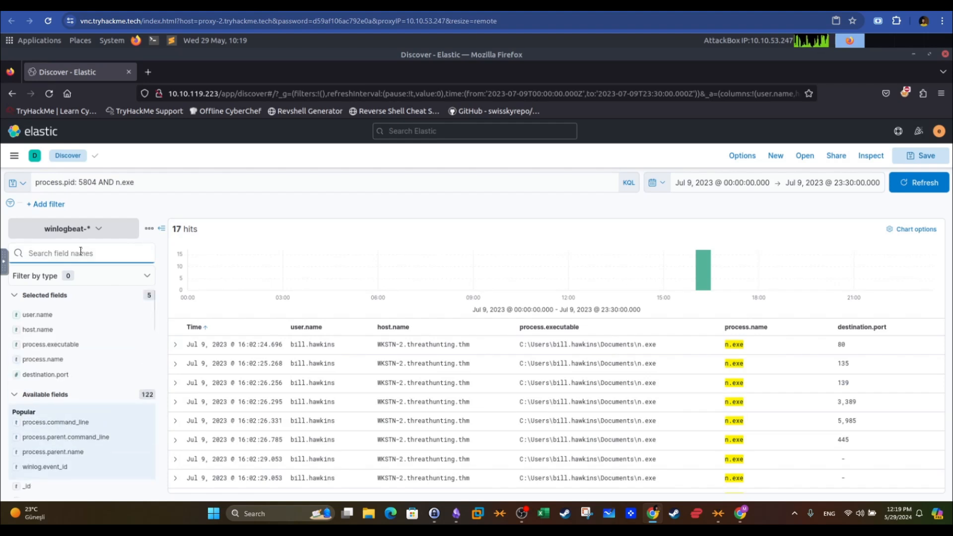
pyautogui.write('parent')
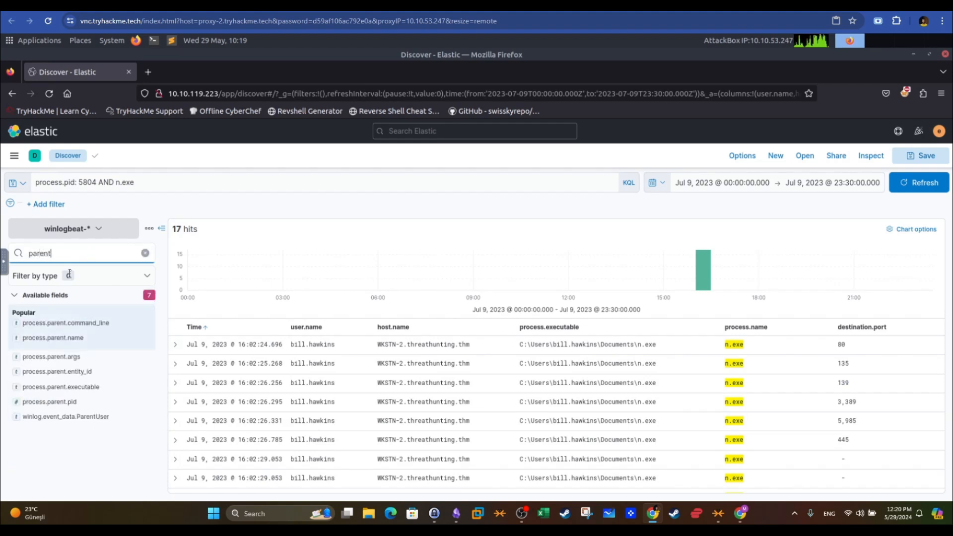
pyautogui.click(145, 338)
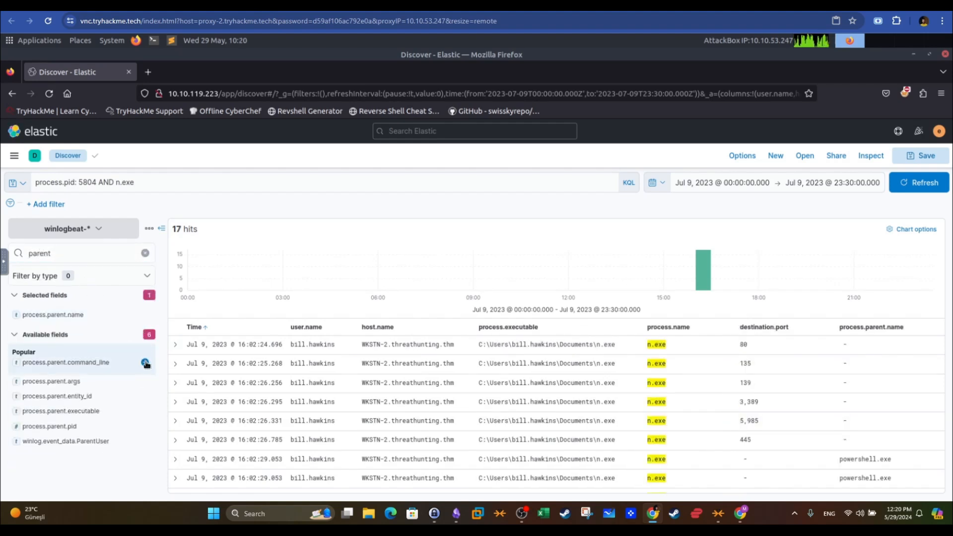
pyautogui.click(147, 363)
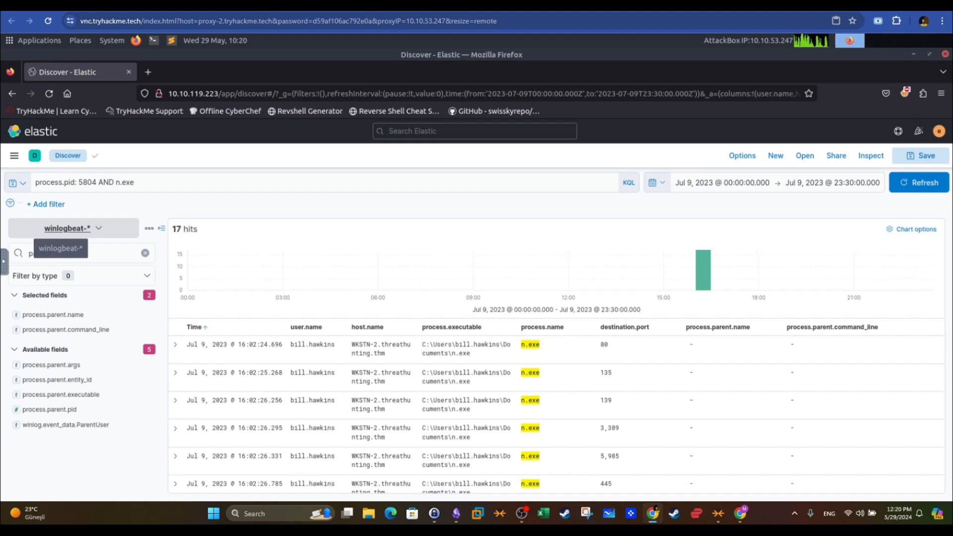
# - Examine the parent process of the n.exe events and compare it with the answer on the TryHackMe room page
pyautogui.scroll(-3, 298, 393)
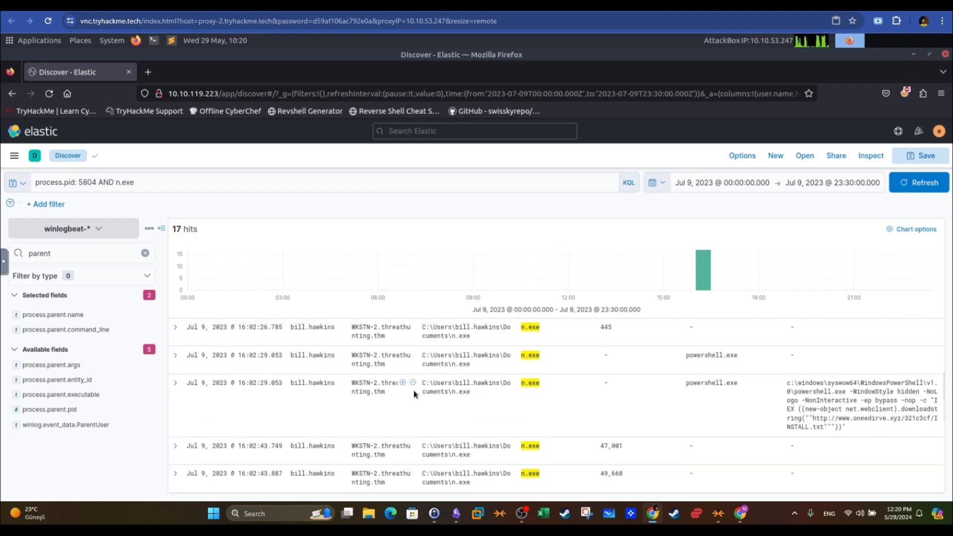
pyautogui.moveTo(687, 383); pyautogui.dragTo(730, 383)
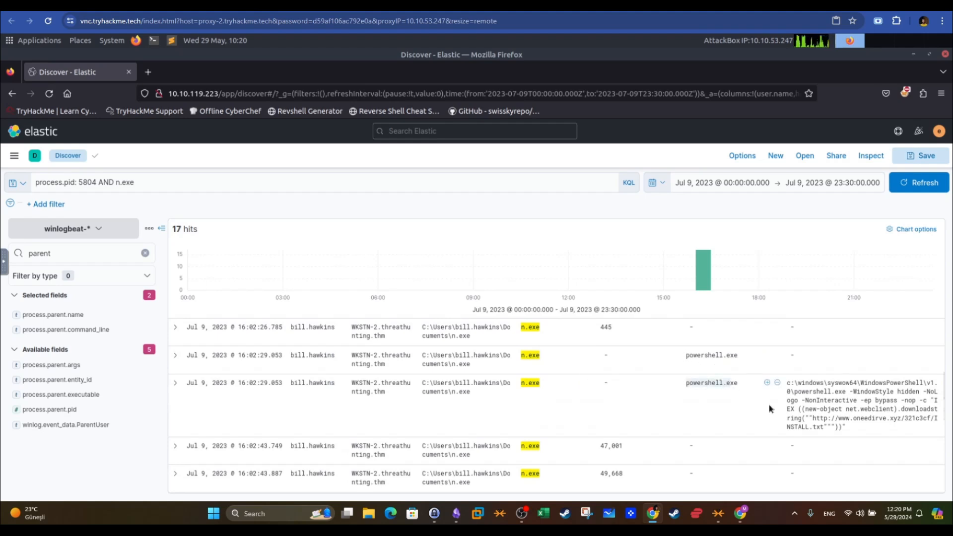
pyautogui.hotkey('ctrl', 'shift', 'Tab')
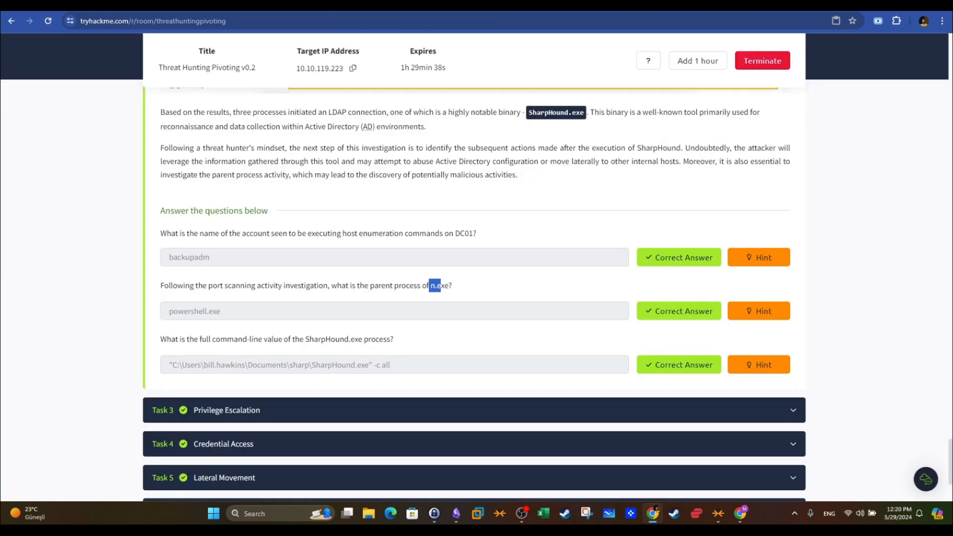
pyautogui.moveTo(255, 314); pyautogui.dragTo(156, 322)
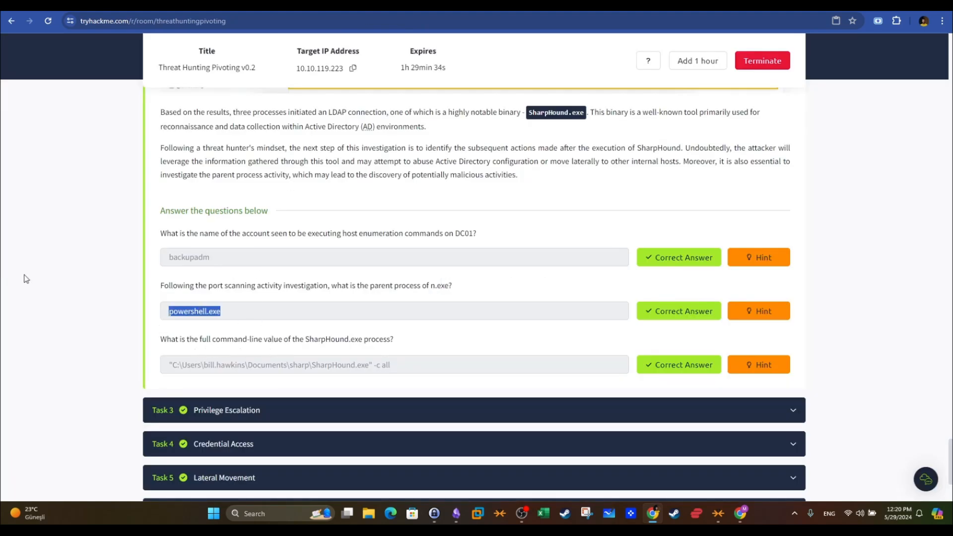
# - Go back to the Active Directory Enumeration section of the room page
pyautogui.hotkey('ctrl', 'Tab')
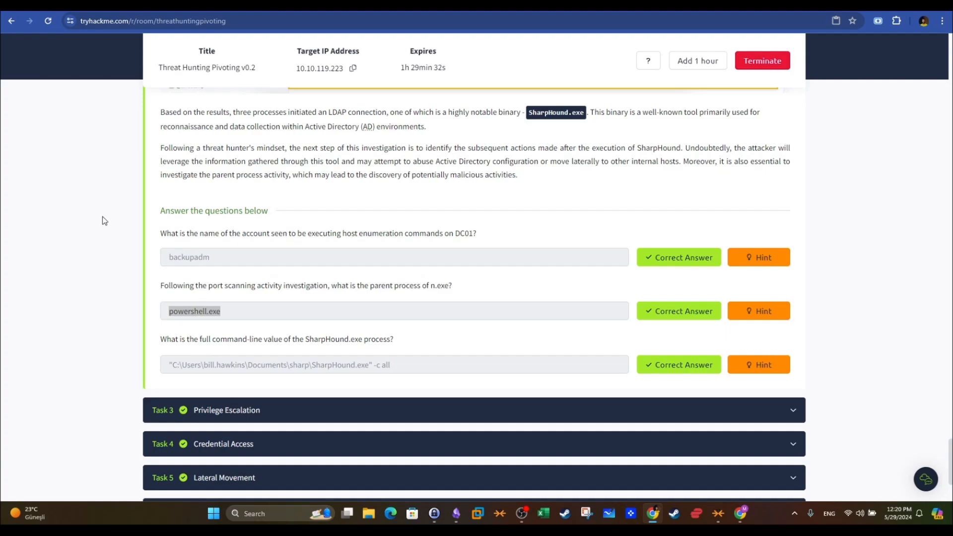
pyautogui.hotkey('alt', 'Tab')
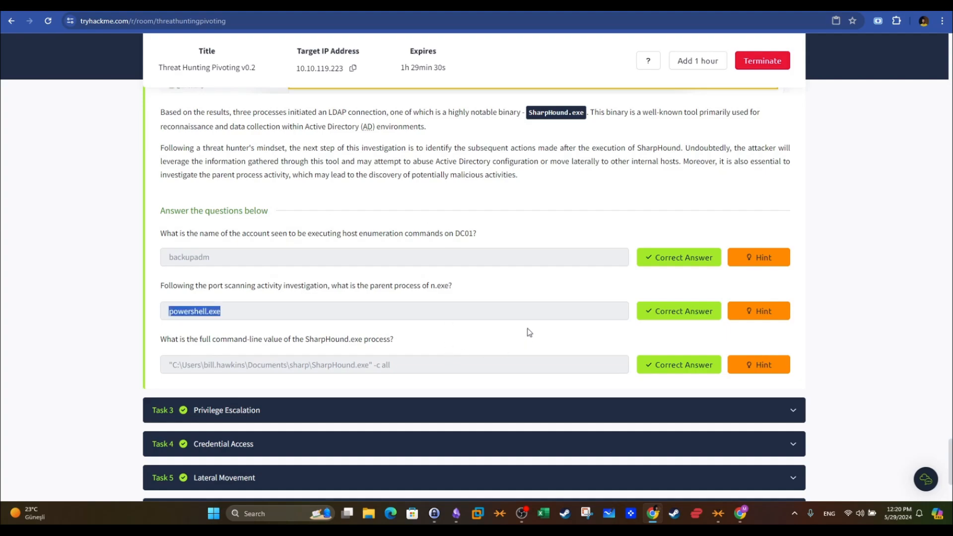
pyautogui.moveTo(949, 461); pyautogui.dragTo(942, 389)
pyautogui.moveTo(318, 317); pyautogui.dragTo(160, 318)
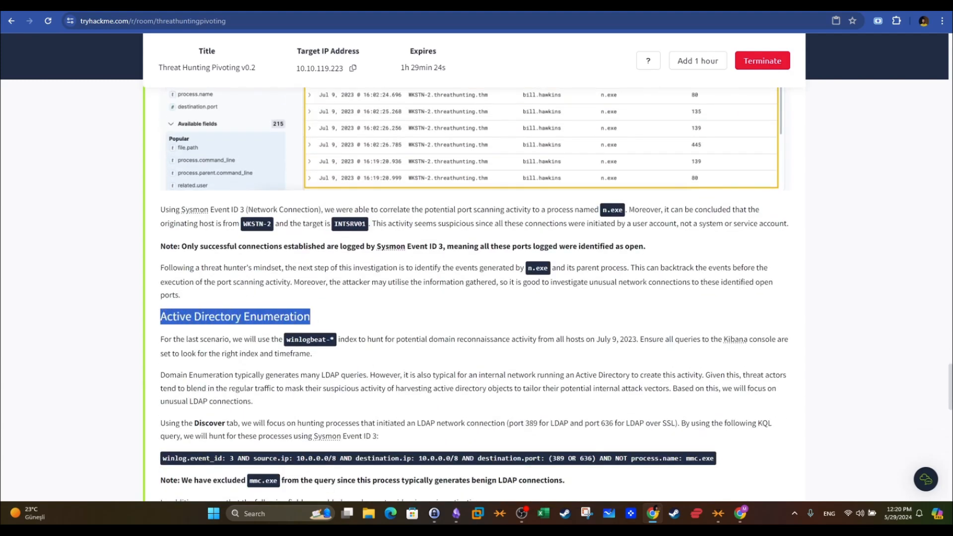
# - Switch to Elastic Discover, clear the query and reload the unfiltered winlogbeat-* events
pyautogui.hotkey('ctrl', 'Tab')
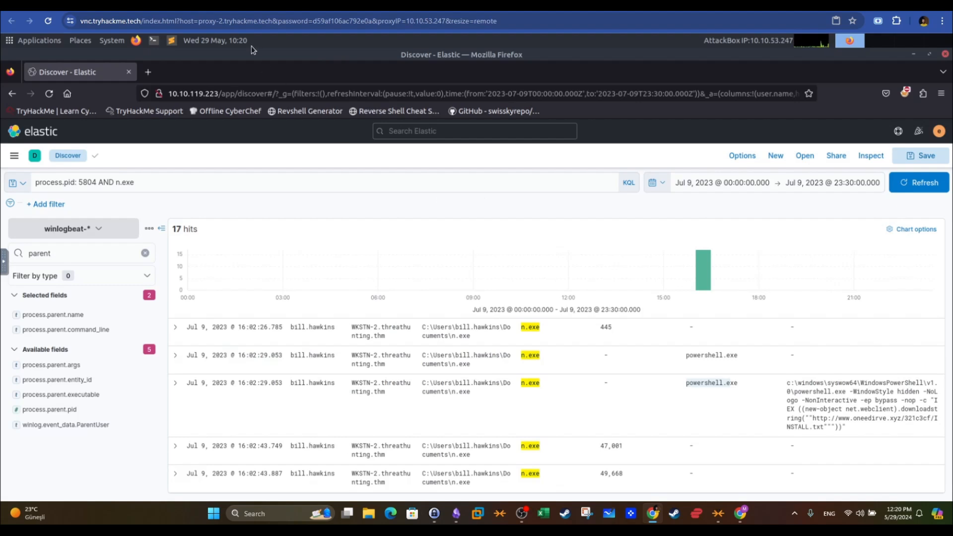
pyautogui.click(176, 184)
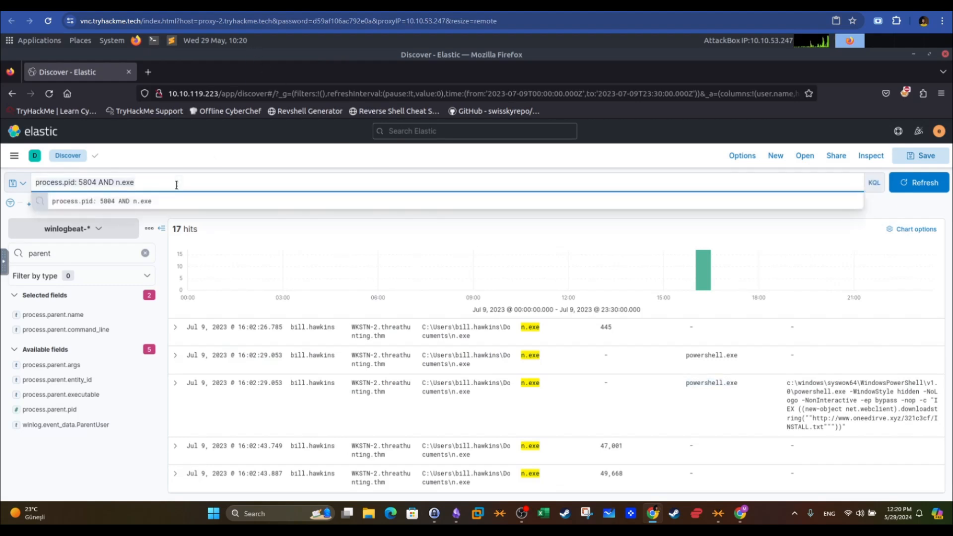
pyautogui.hotkey('ctrl', 'a')
pyautogui.press('BackSpace')
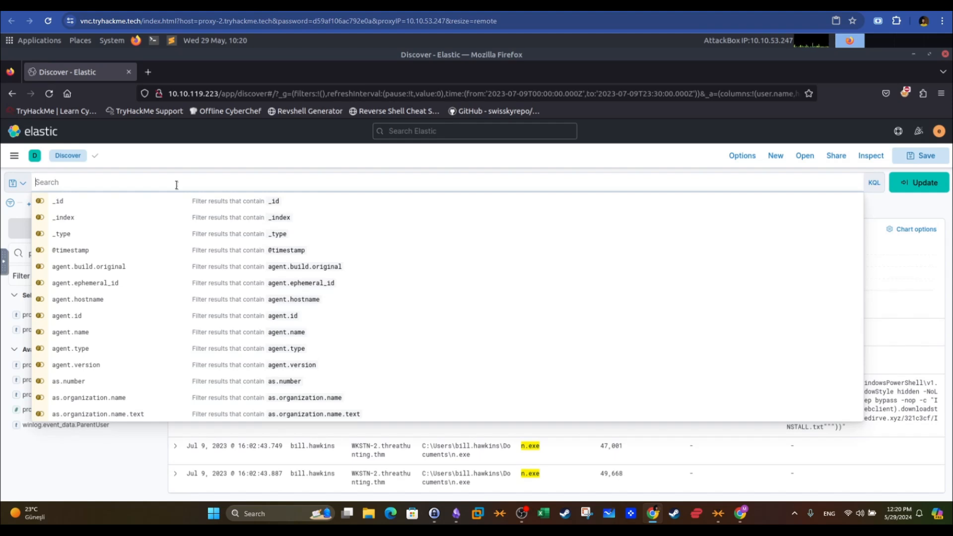
pyautogui.click(322, 153)
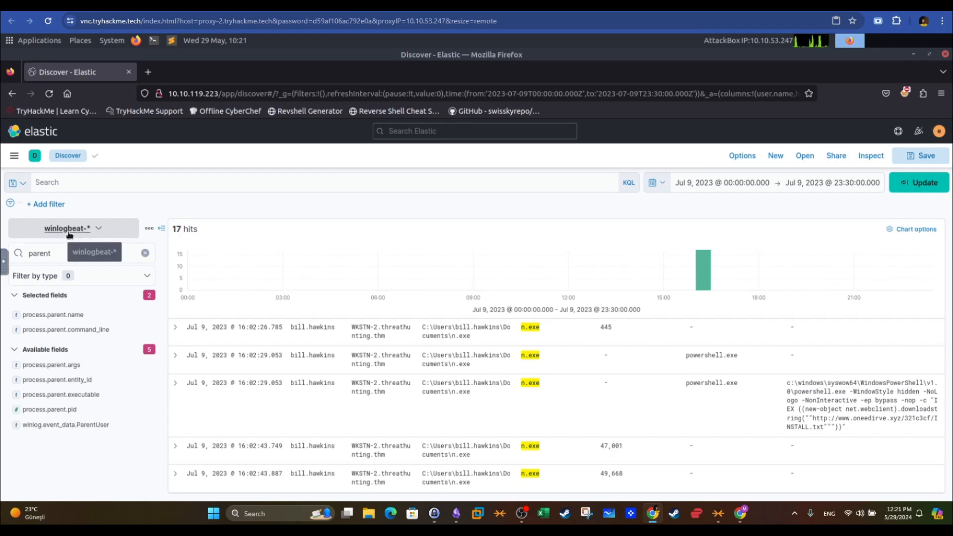
pyautogui.click(923, 184)
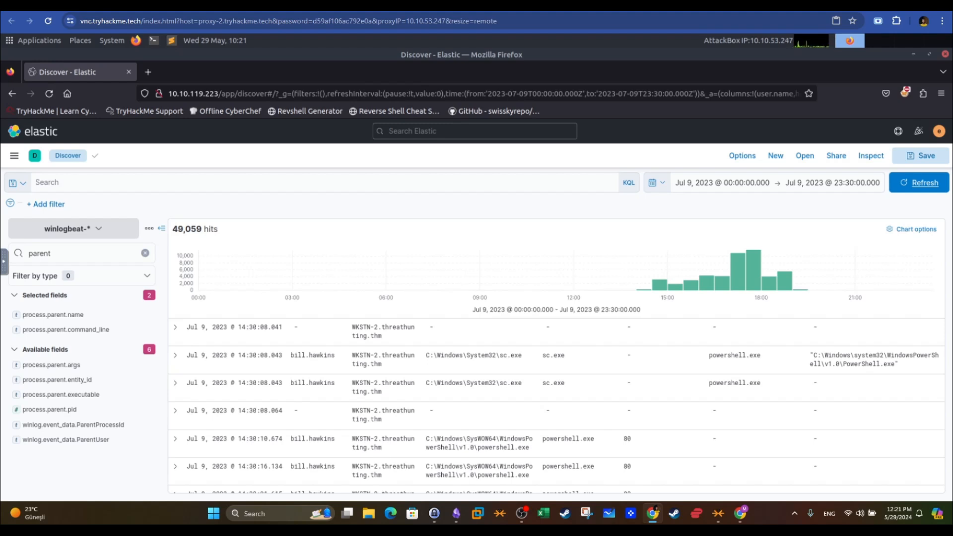
# - Begin a KQL query with the condition winlog.event_id: 3
pyautogui.click(231, 182)
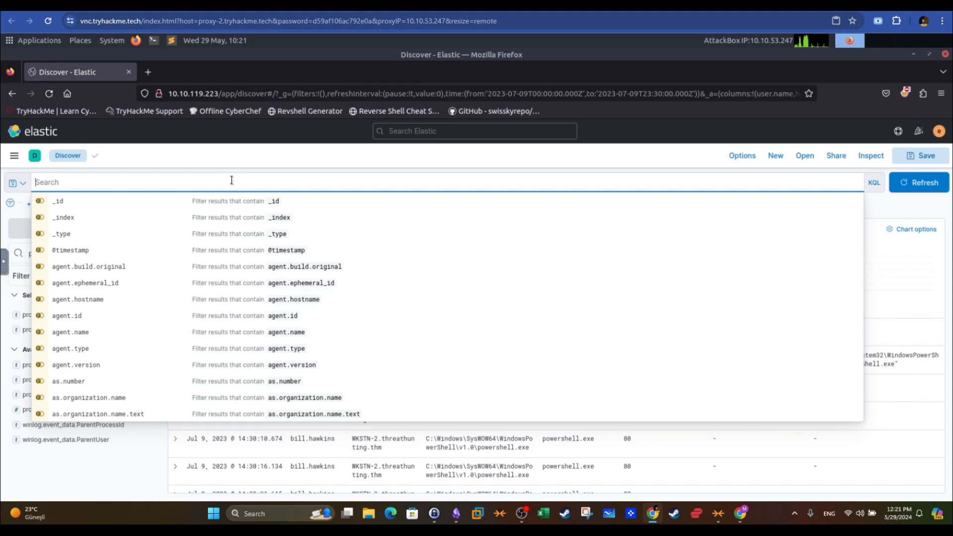
pyautogui.write('winglog')
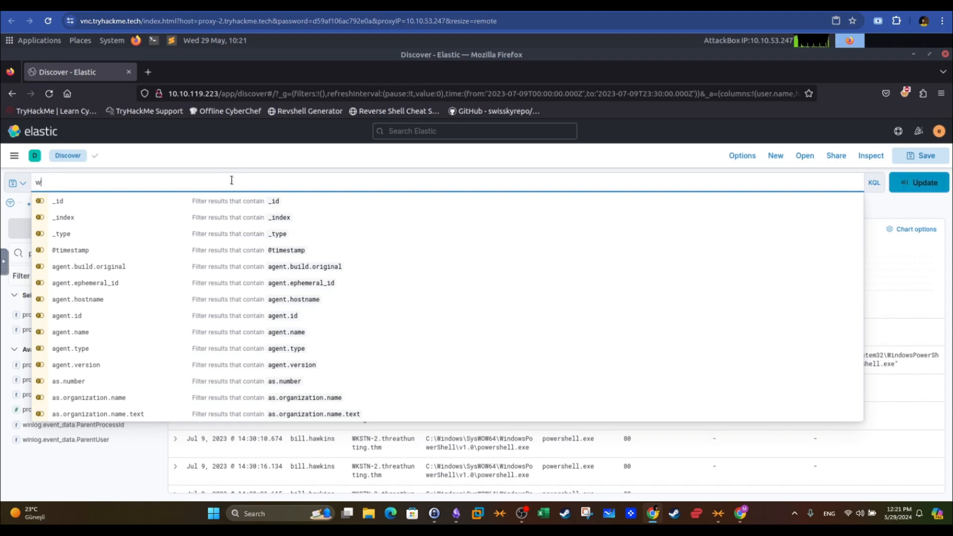
pyautogui.press('BackSpace')
pyautogui.press('BackSpace')
pyautogui.press('BackSpace')
pyautogui.press('BackSpace')
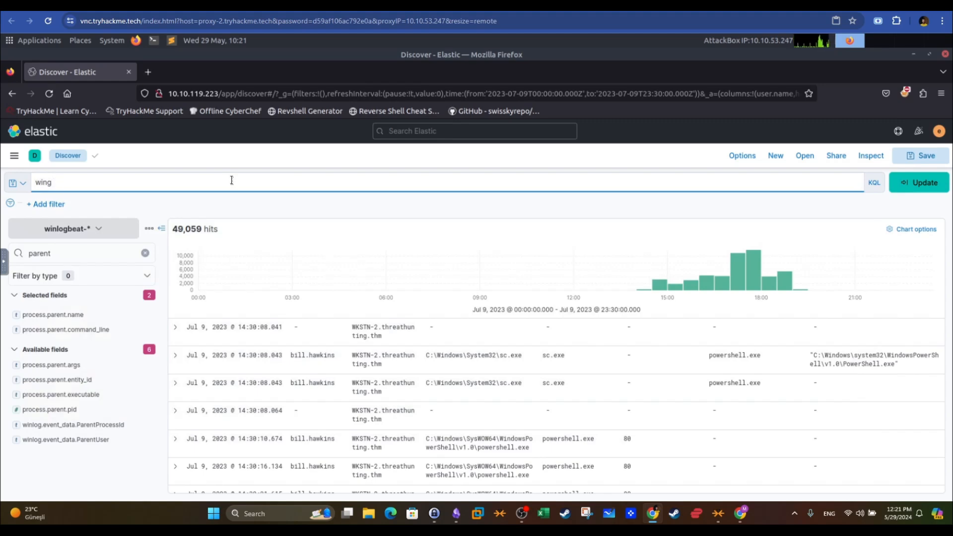
pyautogui.write('log.ev')
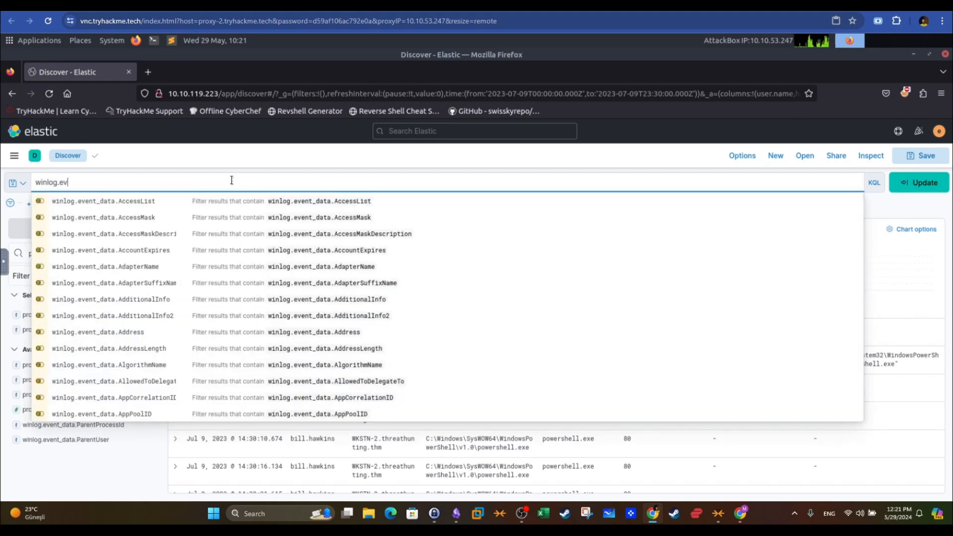
pyautogui.write('ent_id: 3')
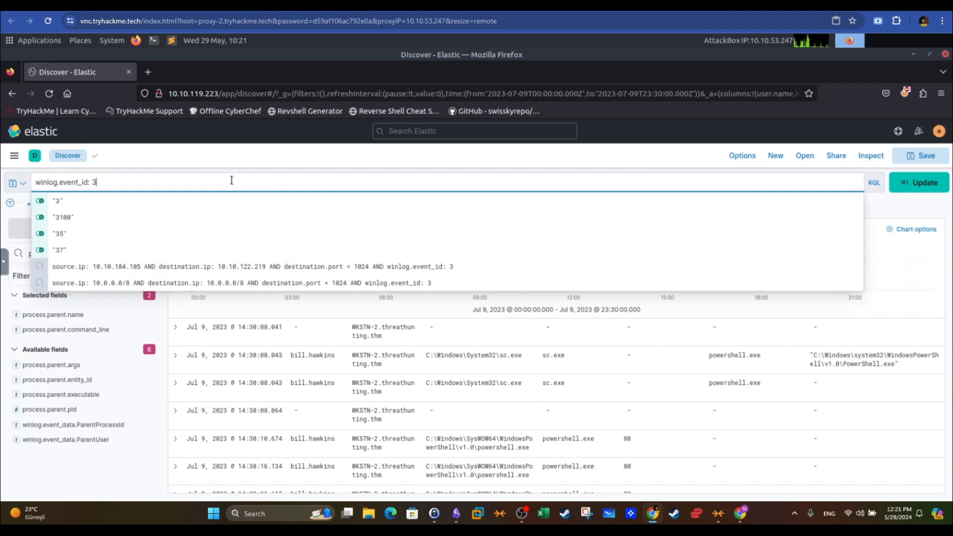
# - Extend the query with AND source_ip: 10.0.0.0/8 to restrict the source to the internal network
pyautogui.write(' AND ')
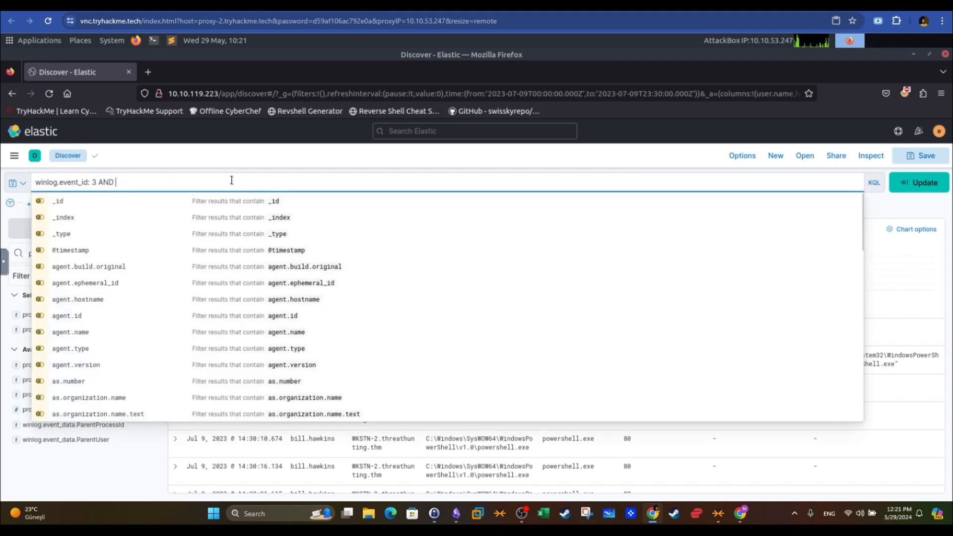
pyautogui.write('soure_')
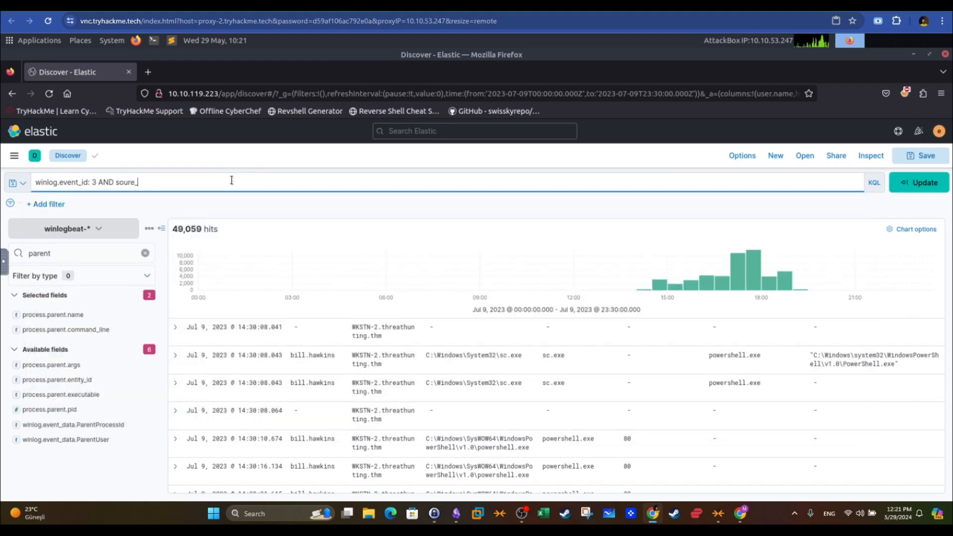
pyautogui.press('BackSpace')
pyautogui.write('ce_ip: 10.0.0.0/8')
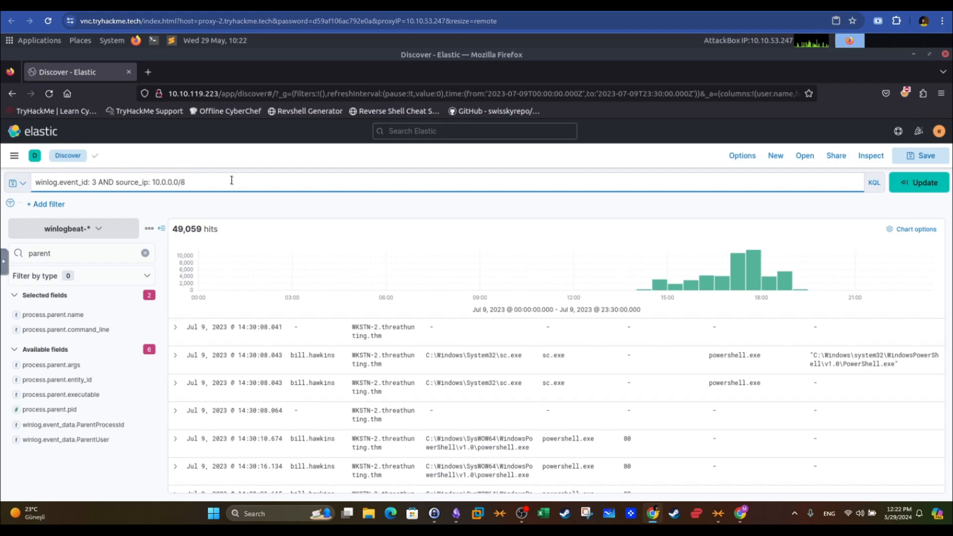
# - Add AND destination.ip: to the query, reusing the 10.0.0.0/8 range from the source condition
pyautogui.write(' ANDdestinat desti')
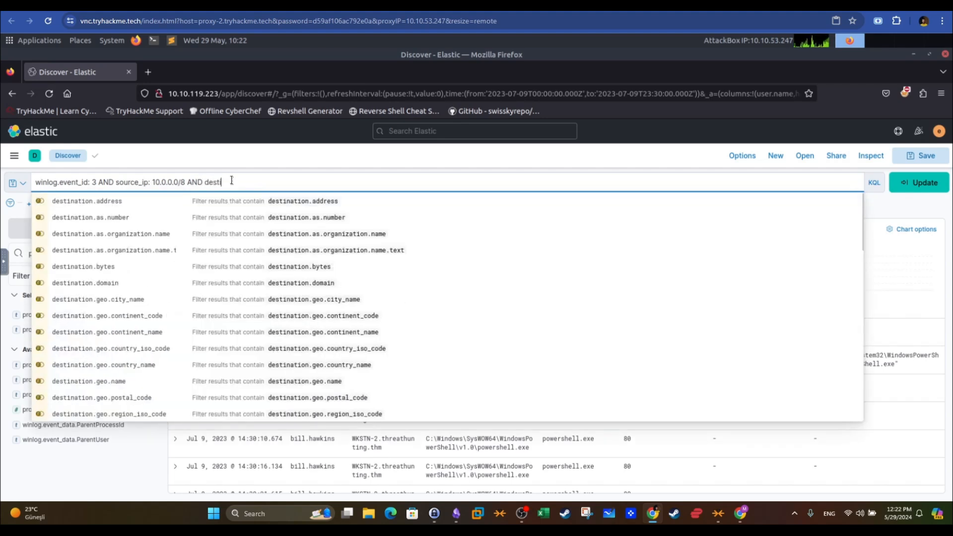
pyautogui.write('nation.ip:')
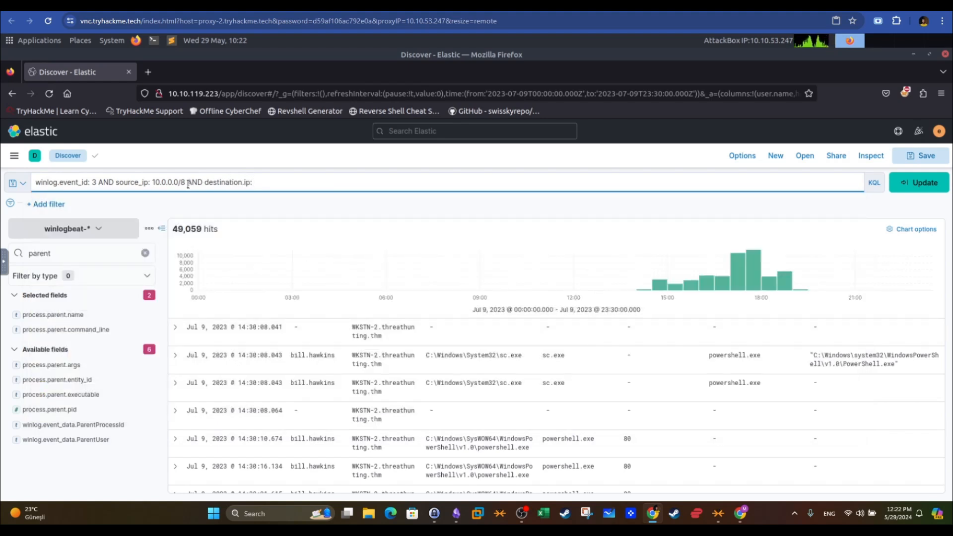
pyautogui.moveTo(159, 182); pyautogui.dragTo(153, 182)
pyautogui.hotkey('ctrl', 'c')
pyautogui.click(293, 181)
pyautogui.hotkey('ctrl', 'v')
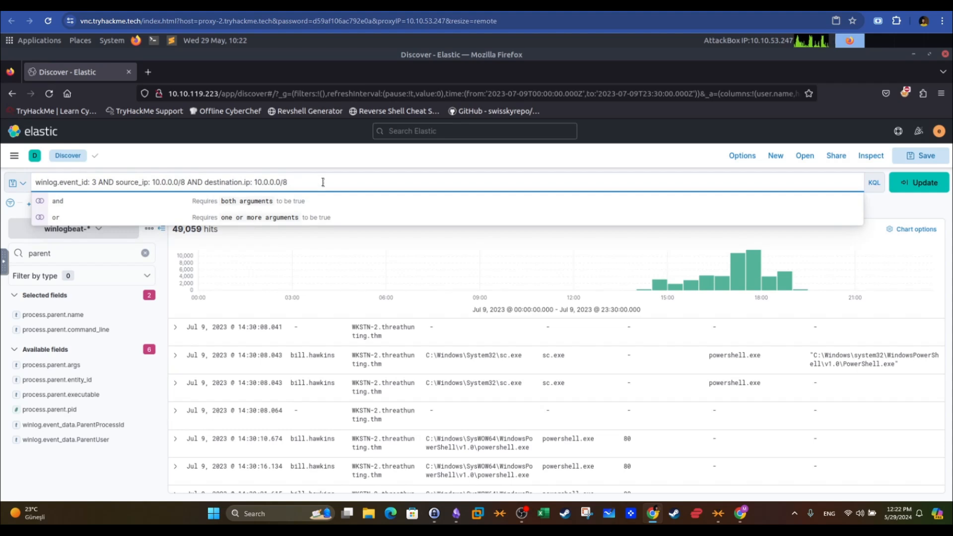
# - Add AND destination.port: to the end of the query
pyautogui.write('AND dest')
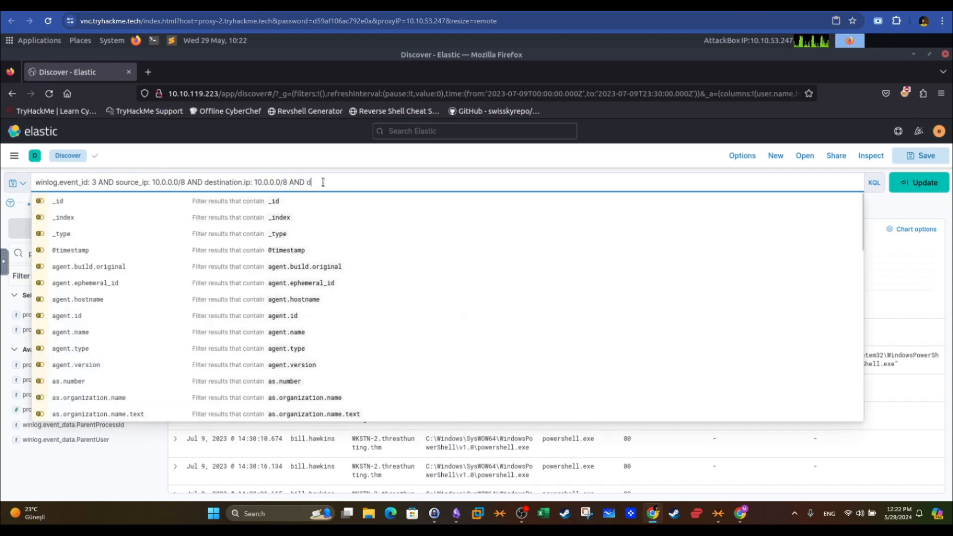
pyautogui.write('ination.')
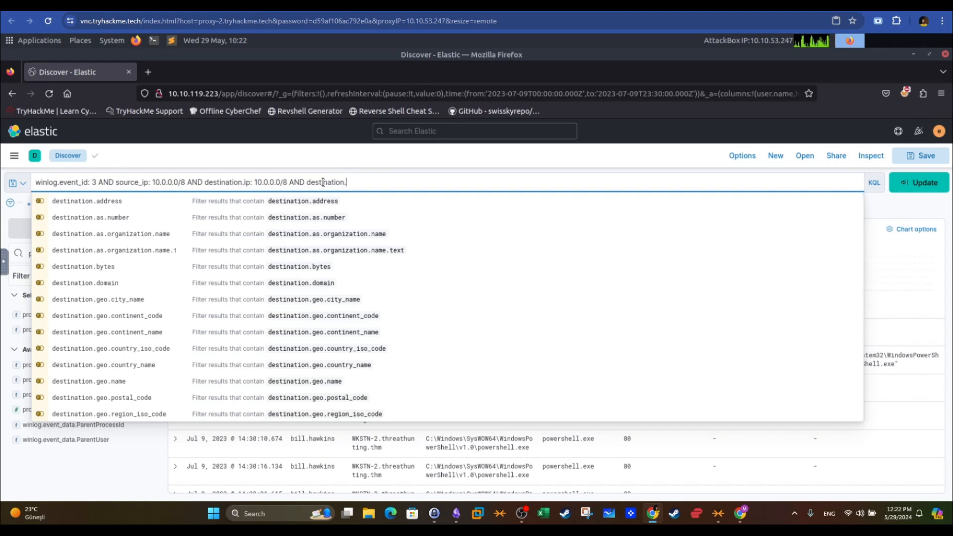
pyautogui.write('opr')
pyautogui.press('BackSpace')
pyautogui.press('BackSpace')
pyautogui.press('BackSpace')
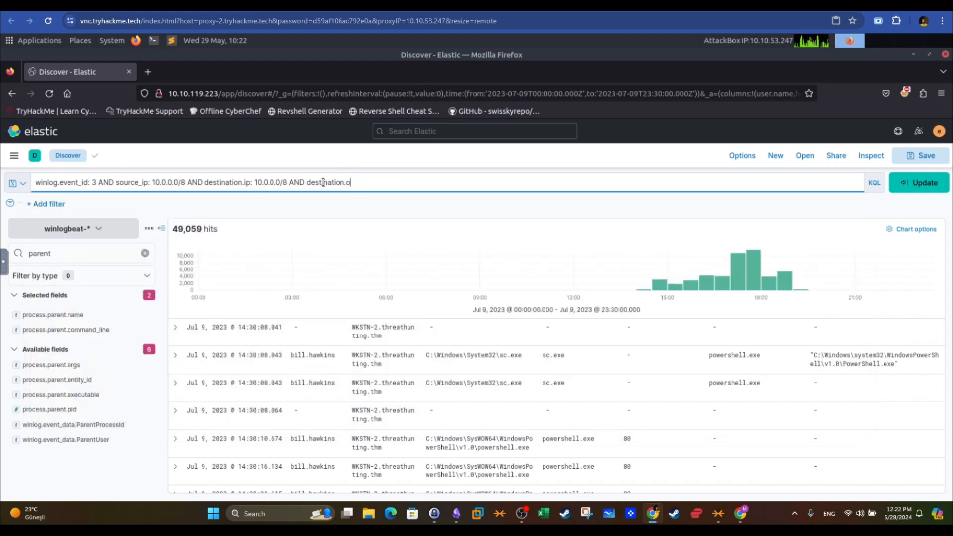
pyautogui.write('port:')
# - Copy (389 OR 636) AND NOT process.name: mmc.exe from the TryHackMe room page and append it to the Elastic query
pyautogui.hotkey('ctrl', 'Tab')
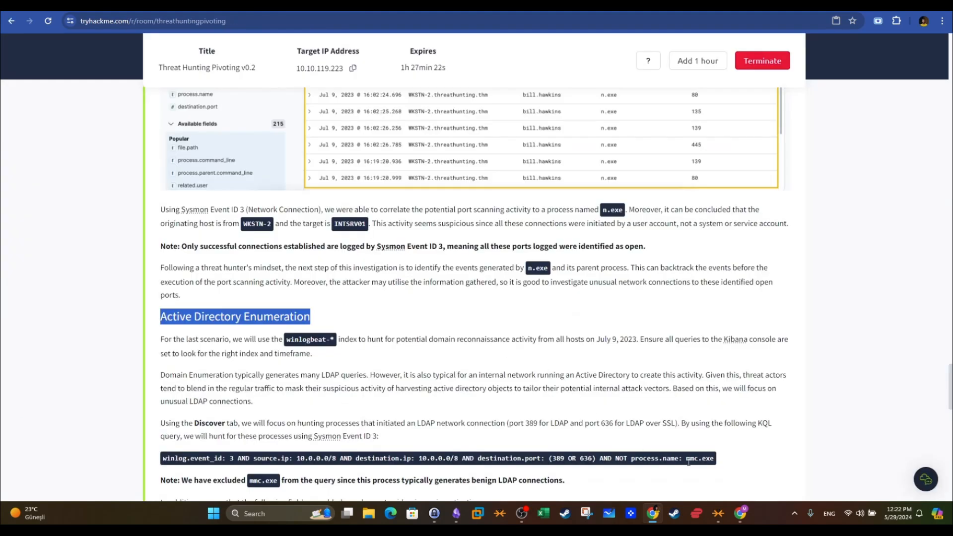
pyautogui.moveTo(715, 460); pyautogui.dragTo(537, 457)
pyautogui.hotkey('ctrl', 'Tab')
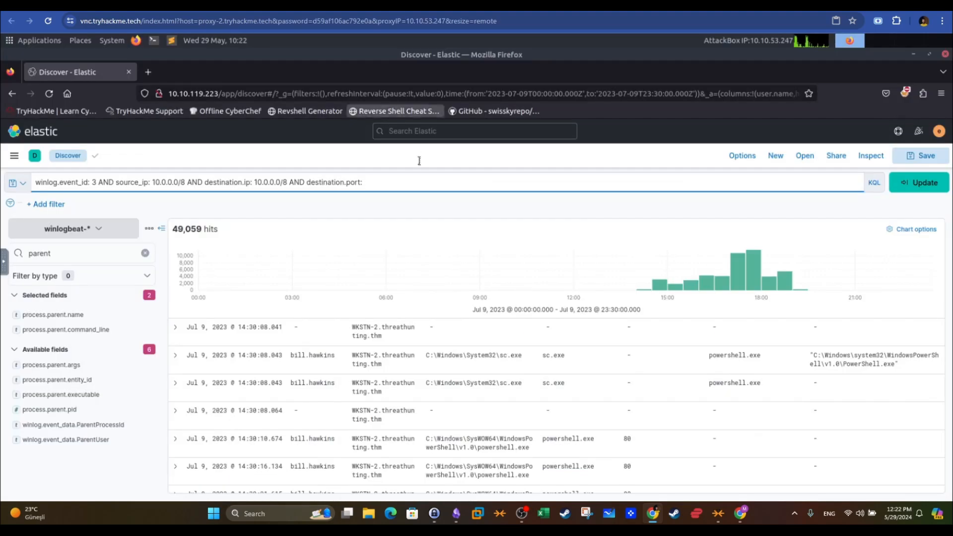
pyautogui.hotkey('ctrl', 'v')
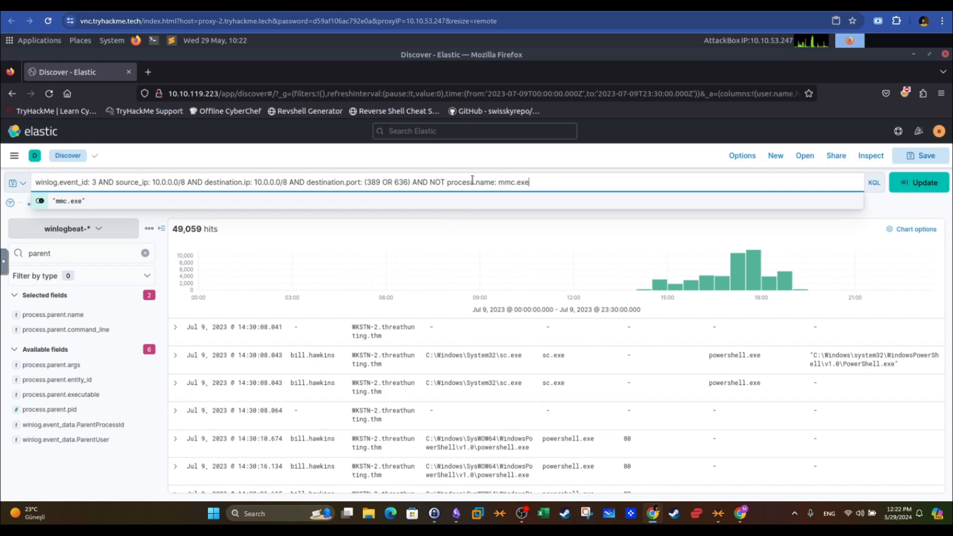
pyautogui.click(649, 220)
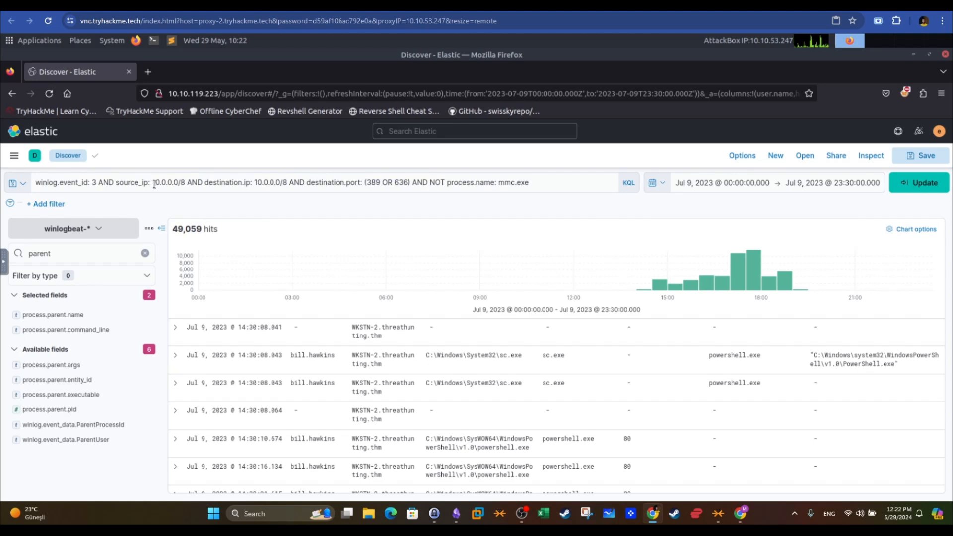
# - Review the query's conditions and run it, correct the source_ip field to source.ip and rerun the query
pyautogui.click(186, 183)
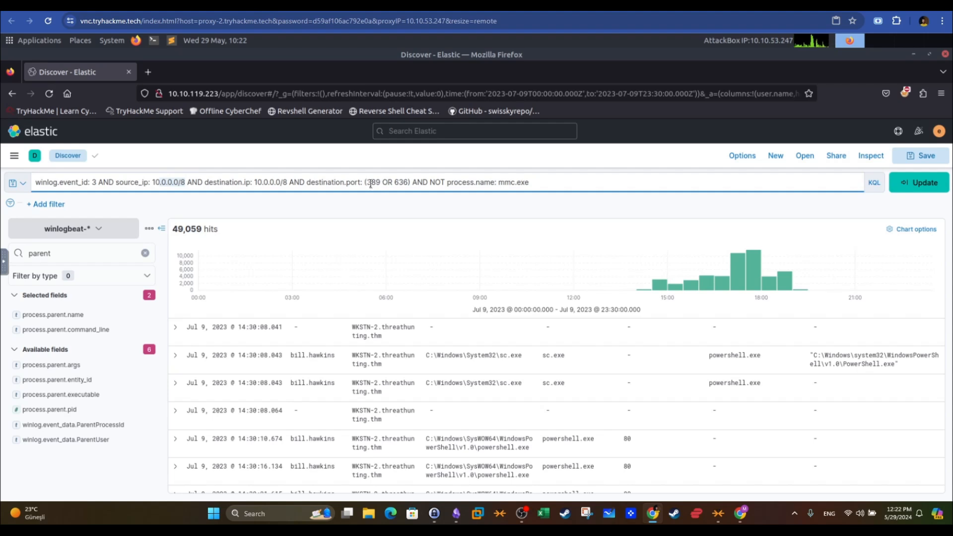
pyautogui.moveTo(367, 181); pyautogui.dragTo(408, 180)
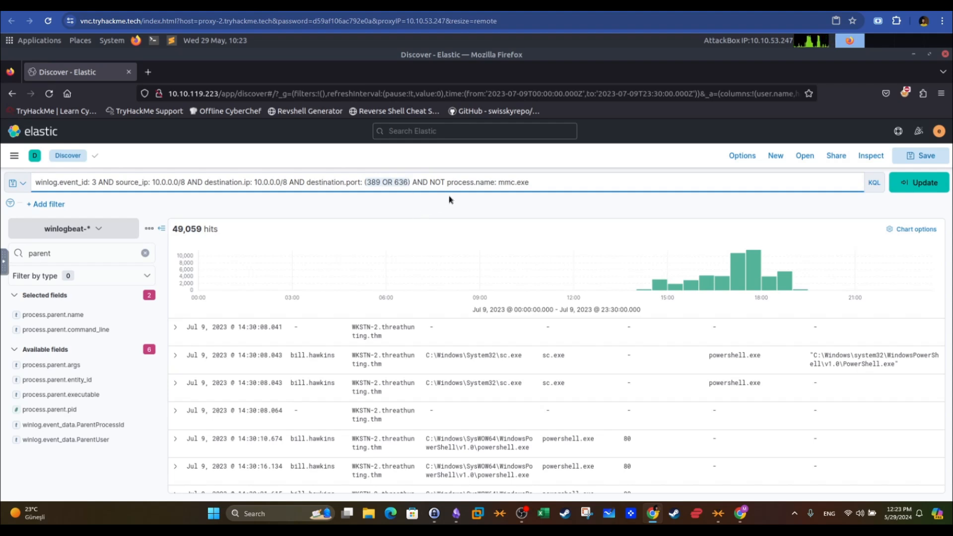
pyautogui.moveTo(499, 183); pyautogui.dragTo(535, 182)
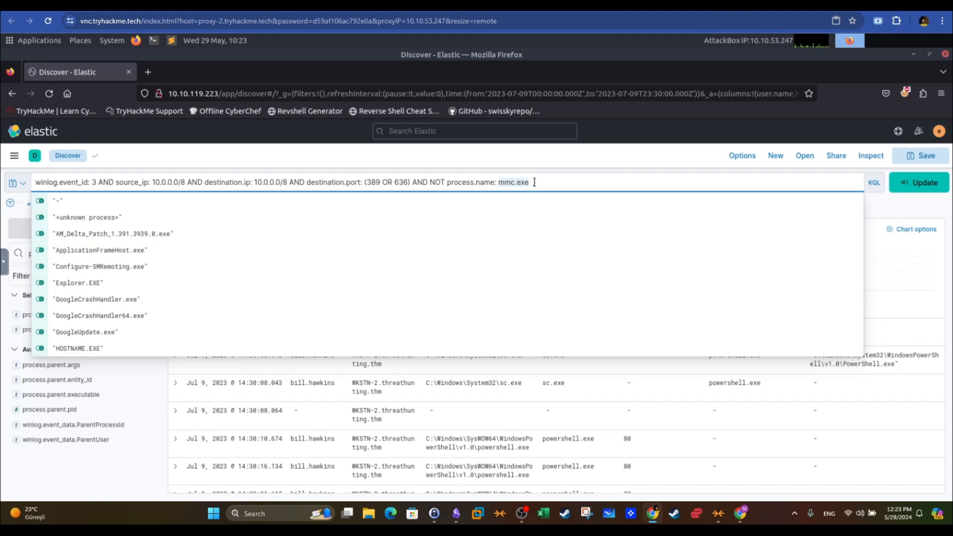
pyautogui.click(536, 154)
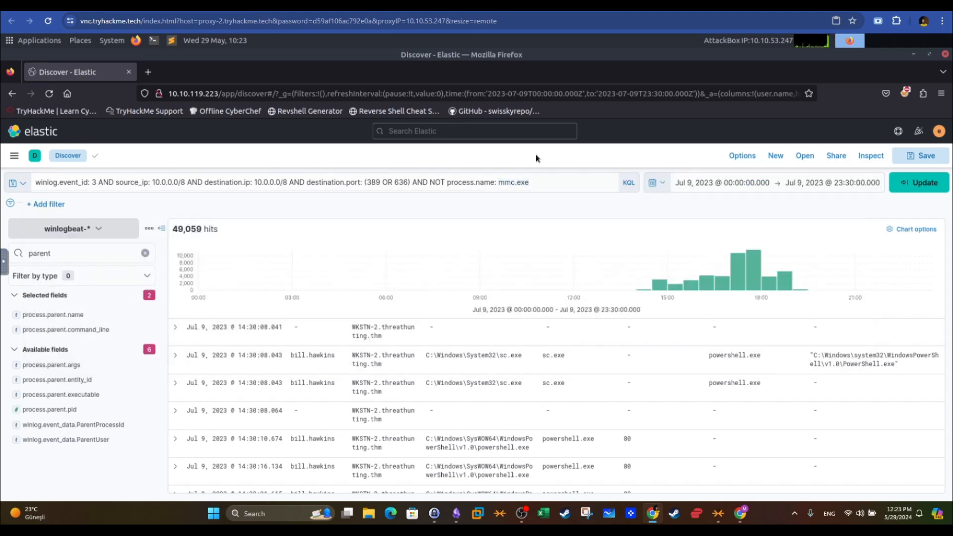
pyautogui.click(921, 192)
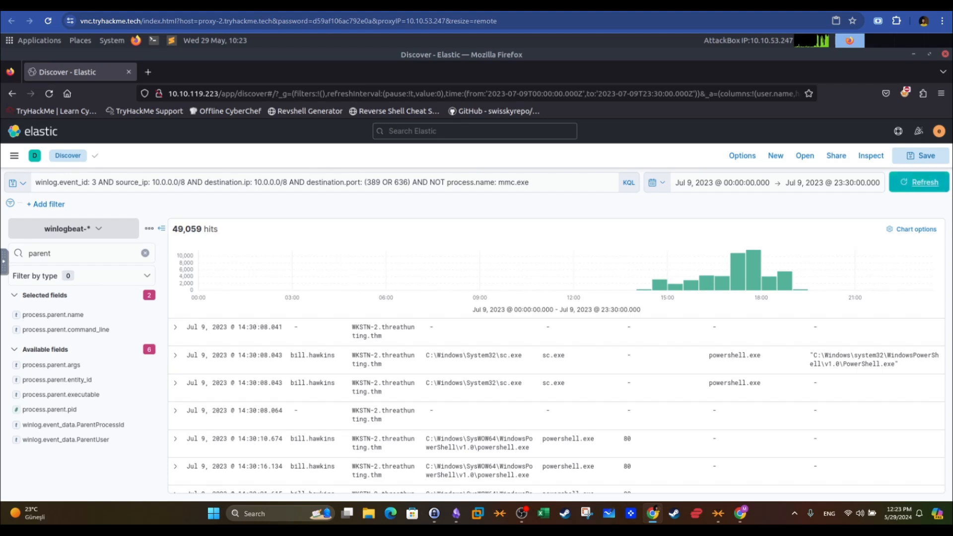
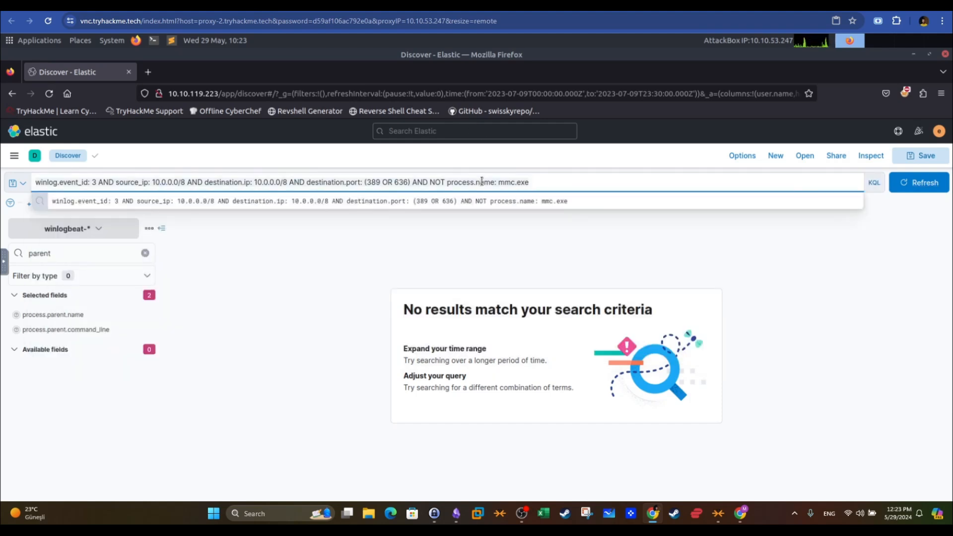
pyautogui.click(920, 183)
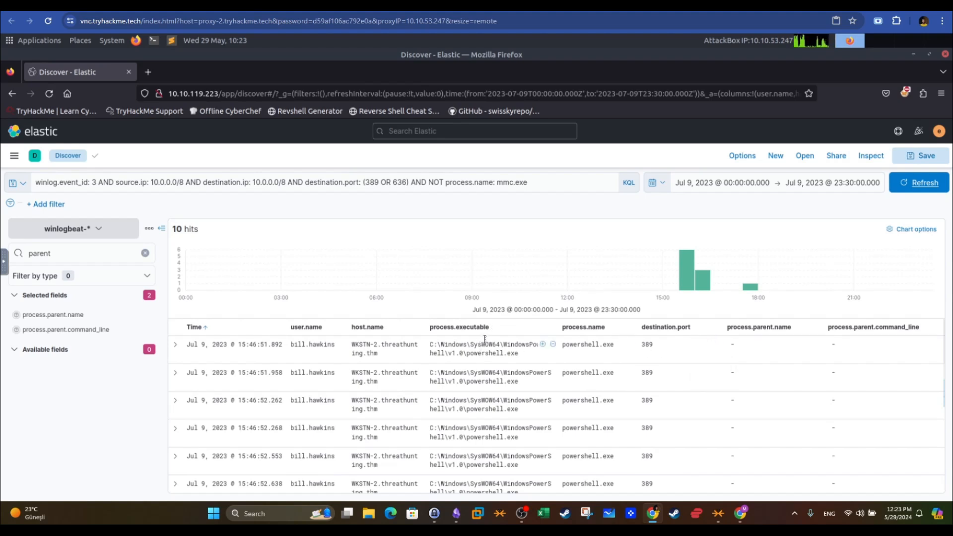
# - Examine the processes and destination ports of the LDAP connection events against the query's port and mmc.exe conditions
pyautogui.scroll(-2, 511, 359)
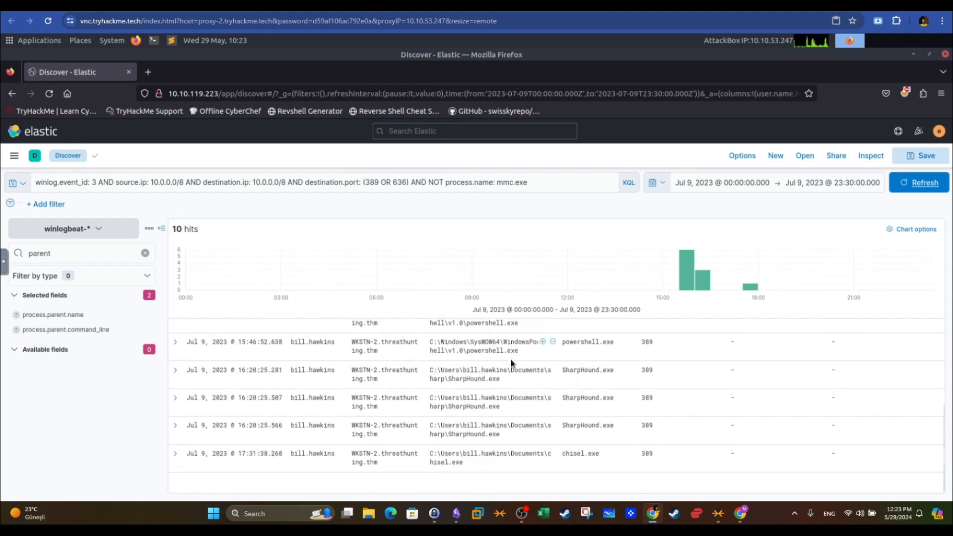
pyautogui.scroll(1, 511, 362)
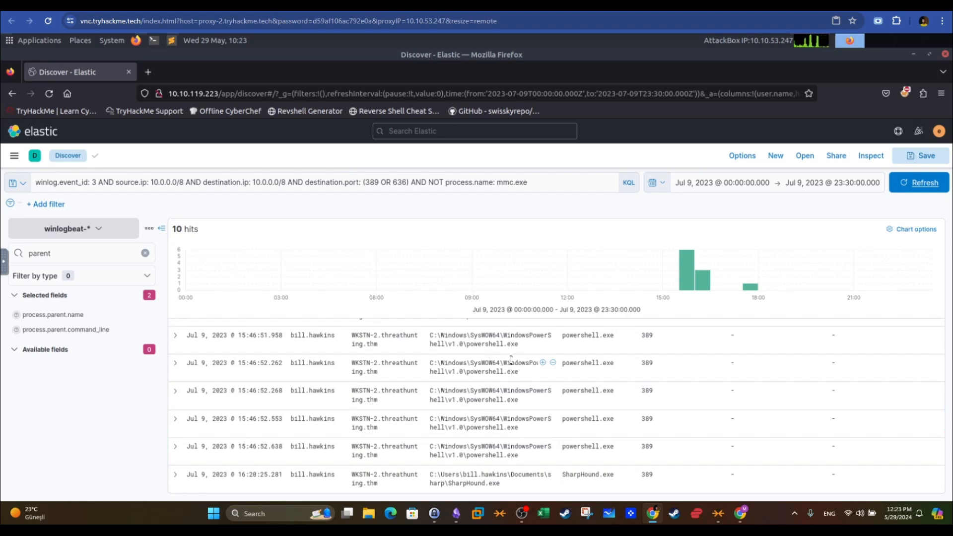
pyautogui.scroll(2, 452, 337)
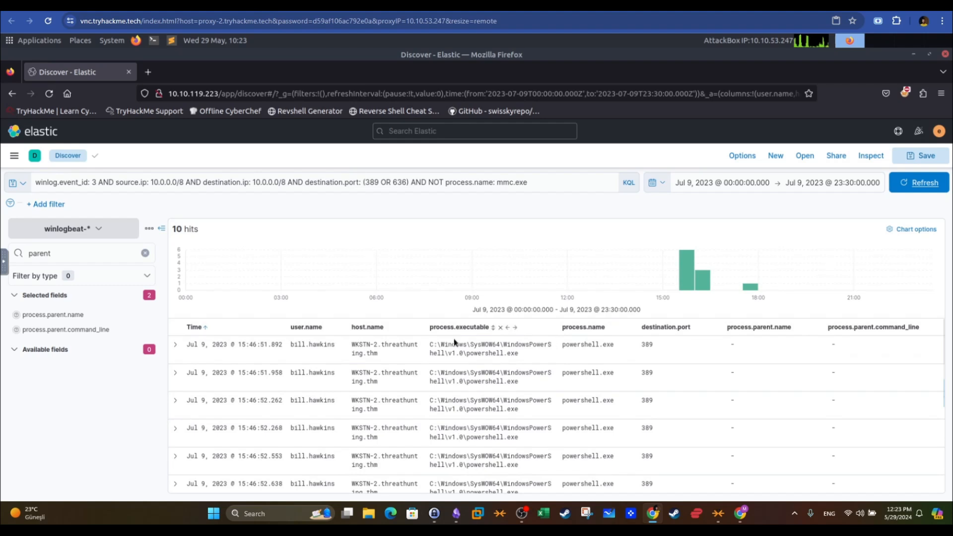
pyautogui.click(379, 182)
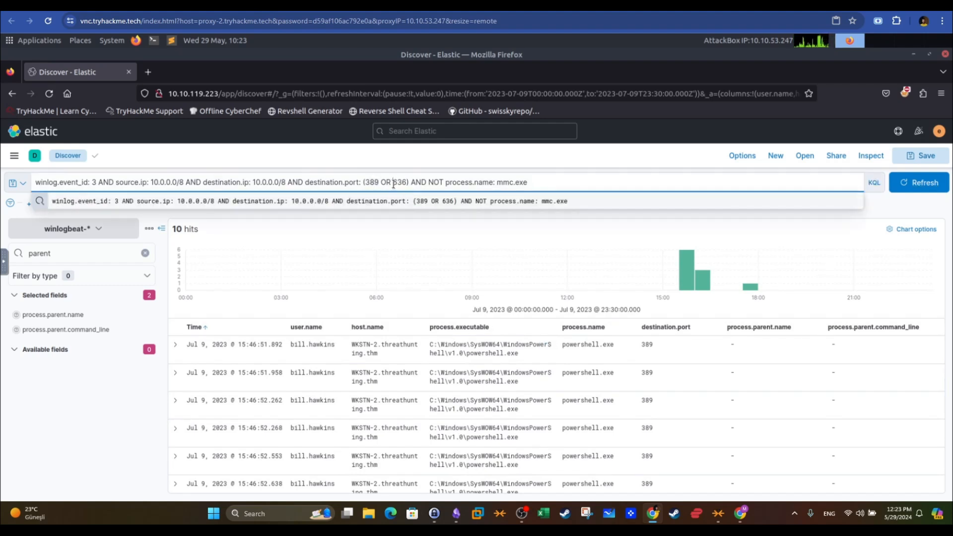
pyautogui.scroll(-3, 666, 358)
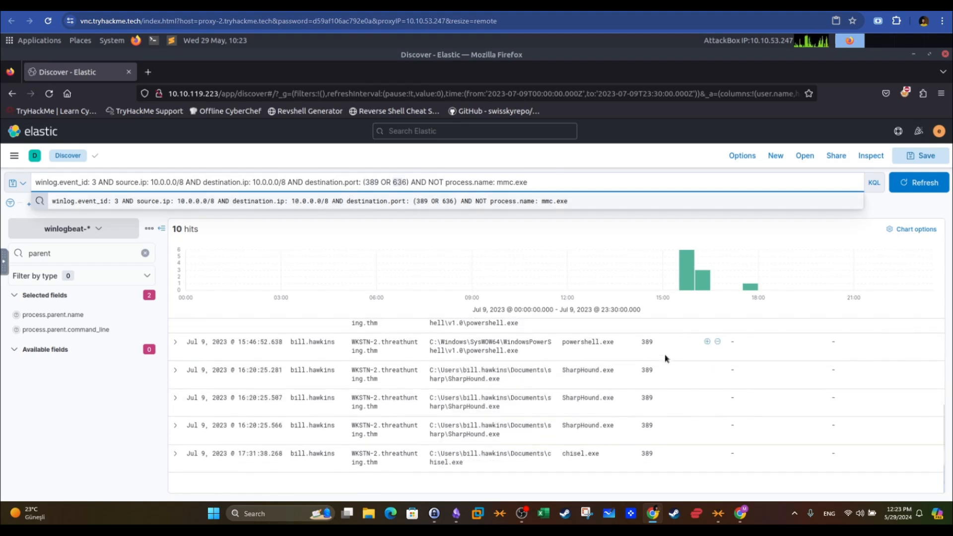
pyautogui.click(658, 428)
pyautogui.scroll(3, 669, 351)
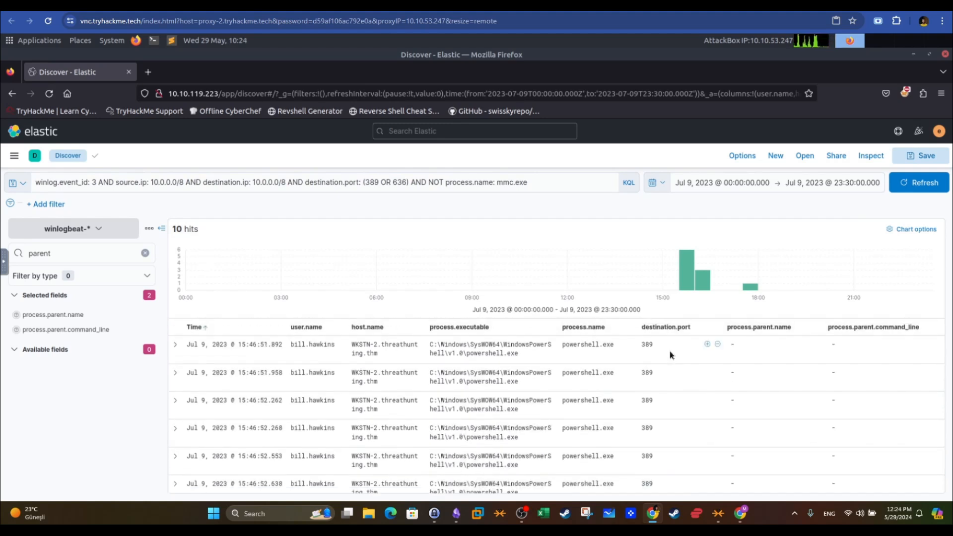
pyautogui.click(500, 182)
pyautogui.click(528, 183)
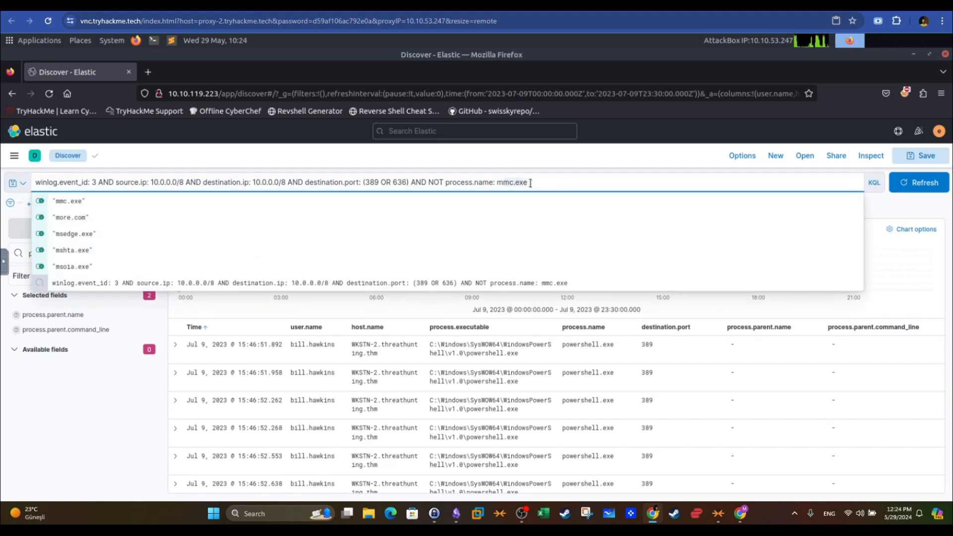
pyautogui.click(524, 164)
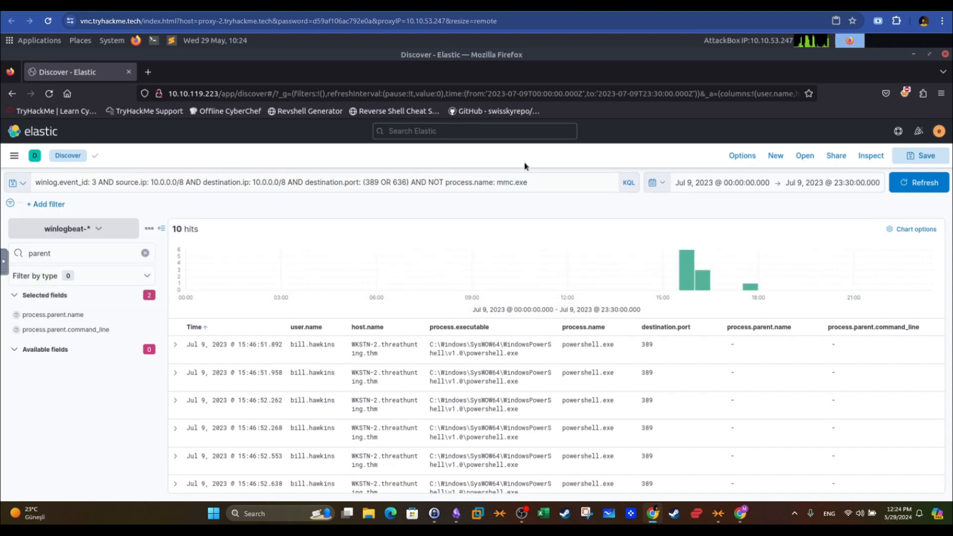
pyautogui.moveTo(527, 183); pyautogui.dragTo(498, 186)
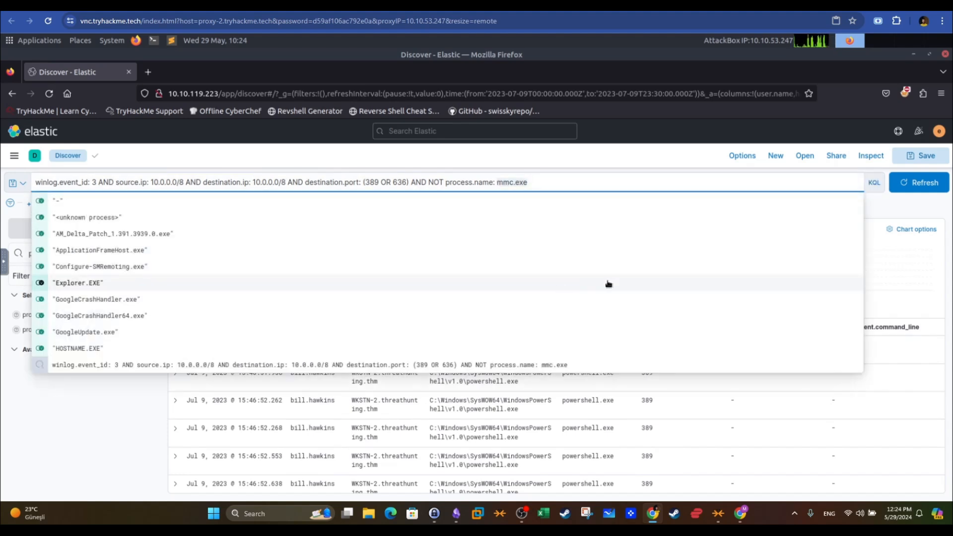
pyautogui.click(896, 206)
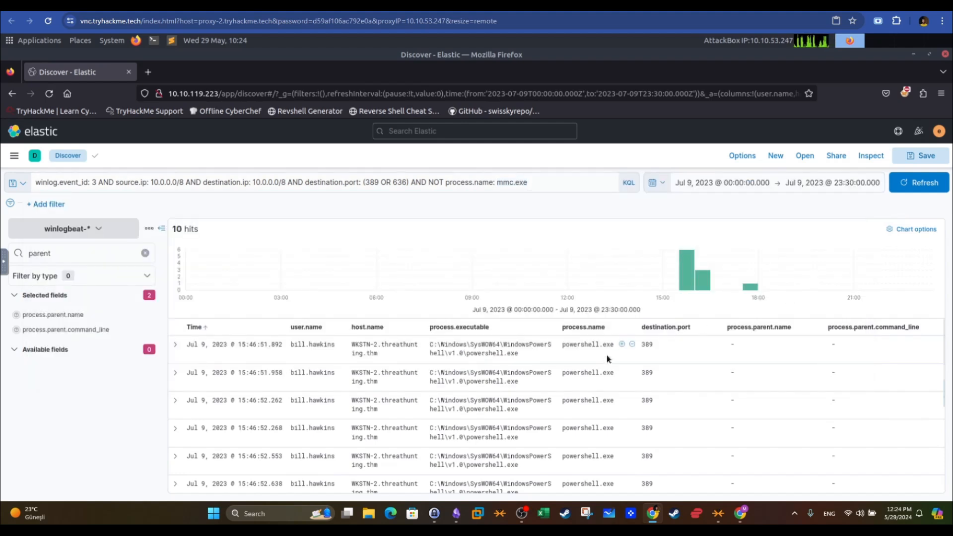
# - Check the remaining LDAP connection events, and read the TryHackMe question about the SharpHound.exe process's full command-line value
pyautogui.scroll(-3, 607, 367)
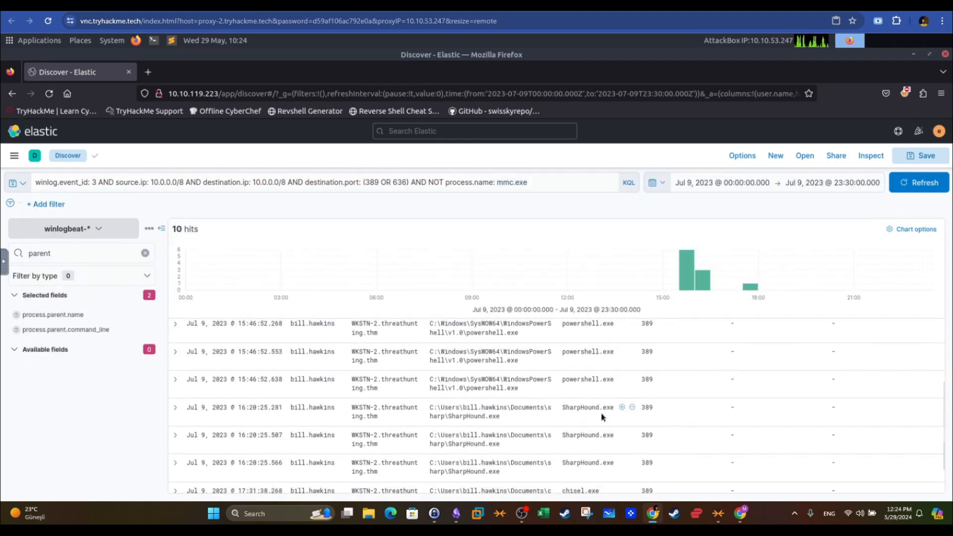
pyautogui.scroll(-1, 600, 417)
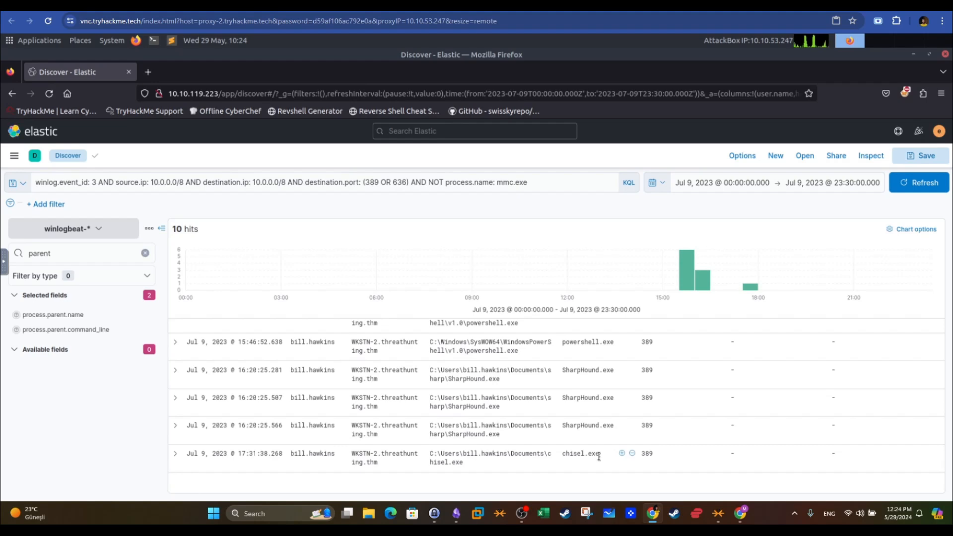
pyautogui.hotkey('ctrl', 'Tab')
pyautogui.scroll(-5, 552, 295)
pyautogui.scroll(-8, 551, 295)
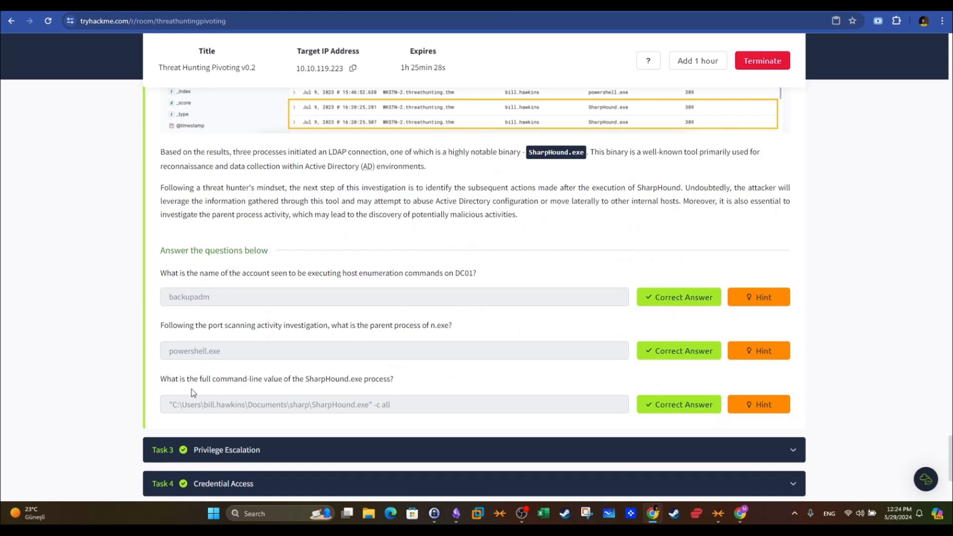
pyautogui.moveTo(163, 384); pyautogui.dragTo(377, 380)
pyautogui.click(365, 6)
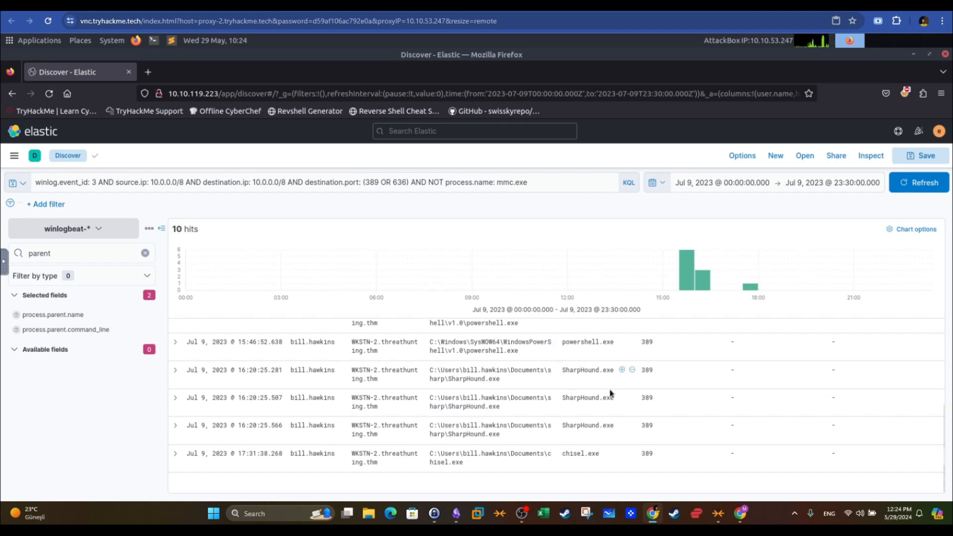
# - Expand the last SharpHound.exe event in Elastic and find its process ID in the document fields
pyautogui.click(175, 426)
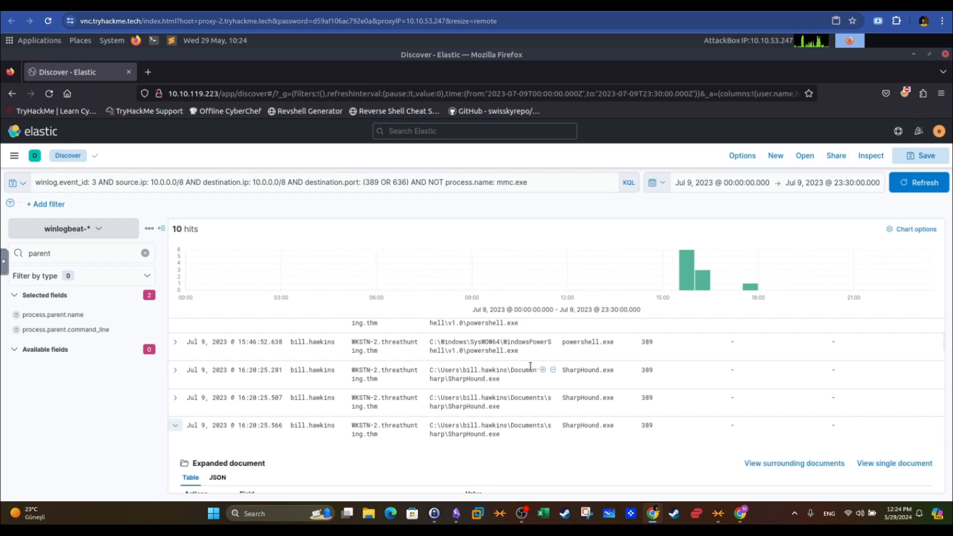
pyautogui.scroll(-5, 579, 411)
pyautogui.scroll(-7, 580, 411)
pyautogui.scroll(-7, 580, 410)
pyautogui.scroll(-8, 579, 412)
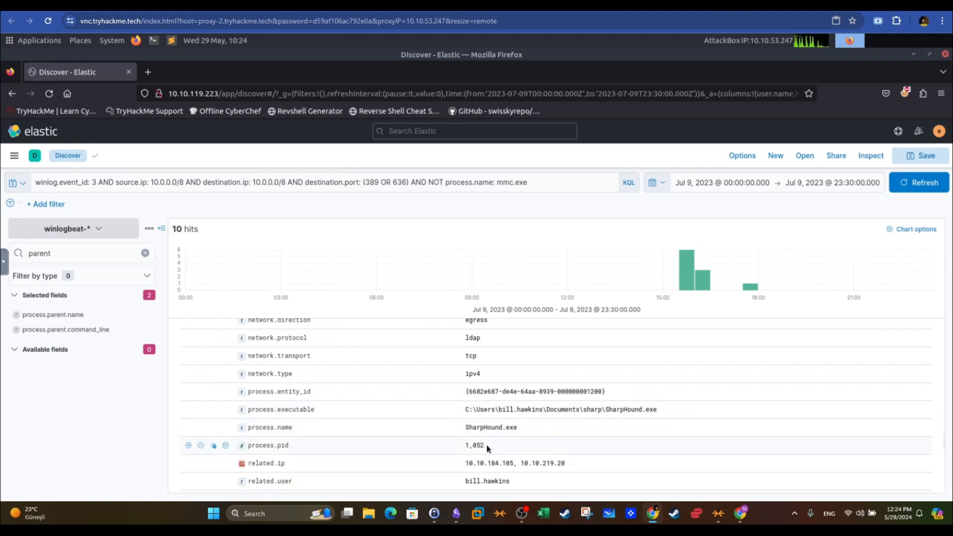
# - Try replacing the query with process.id: 1052 AND SharpHound.exe and run it
pyautogui.click(197, 183)
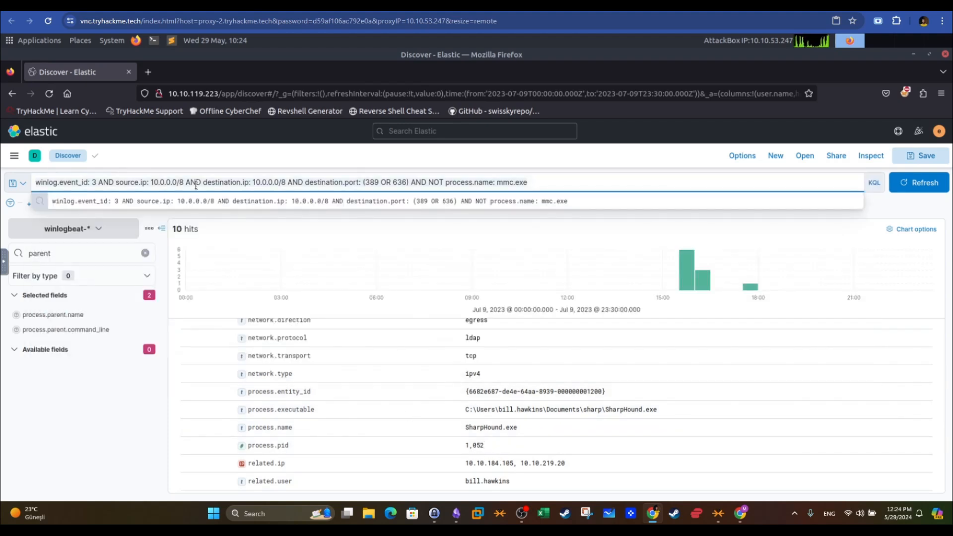
pyautogui.hotkey('ctrl', 'a')
pyautogui.write('proces')
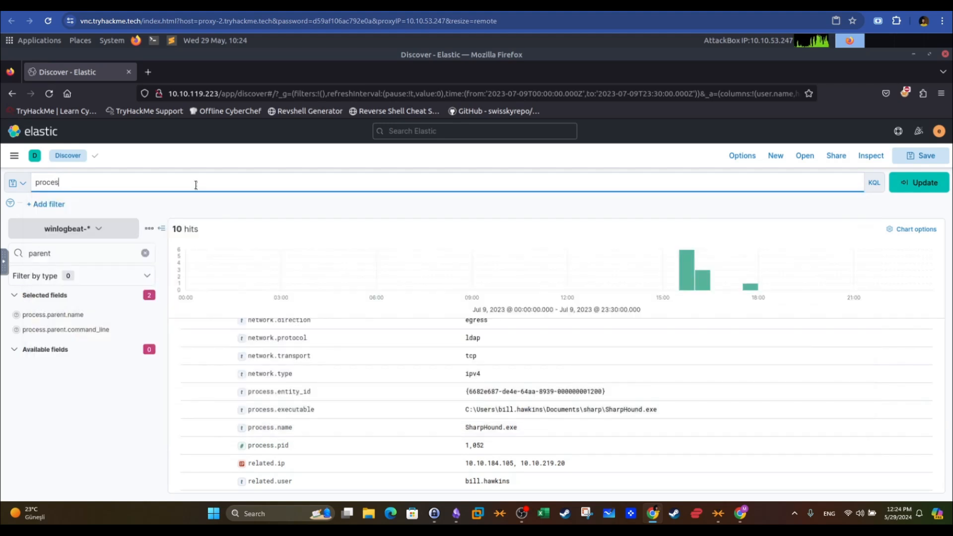
pyautogui.write('s.id: 1052 ')
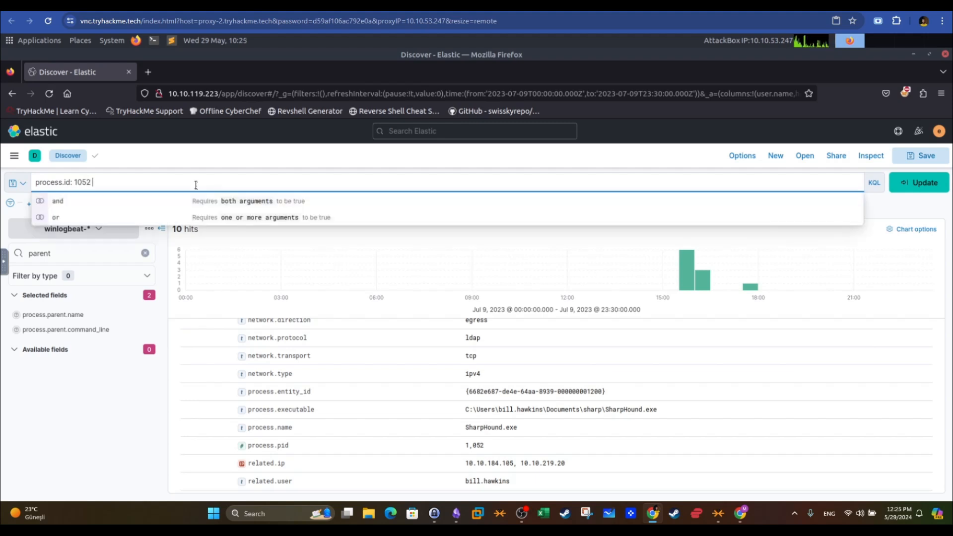
pyautogui.write('AND SharpHound.exe')
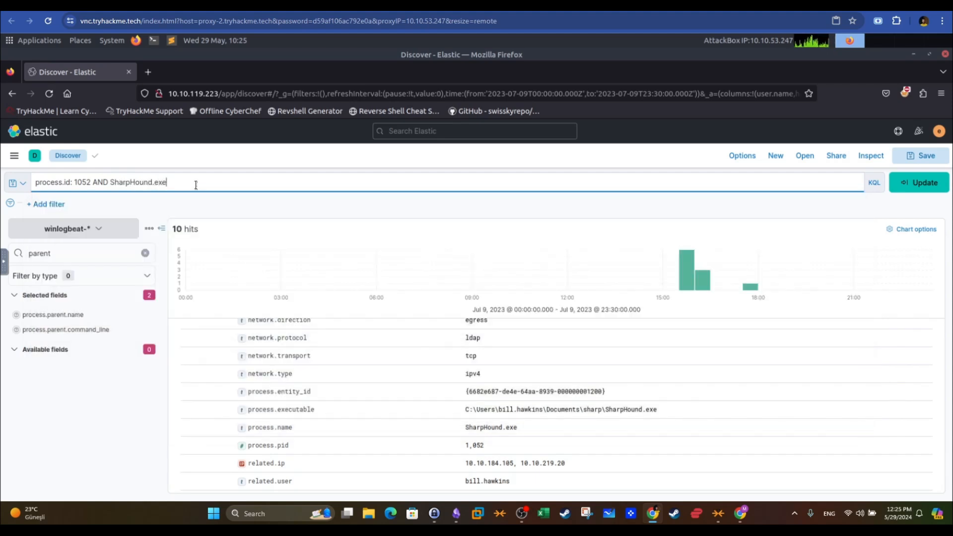
pyautogui.press('Return')
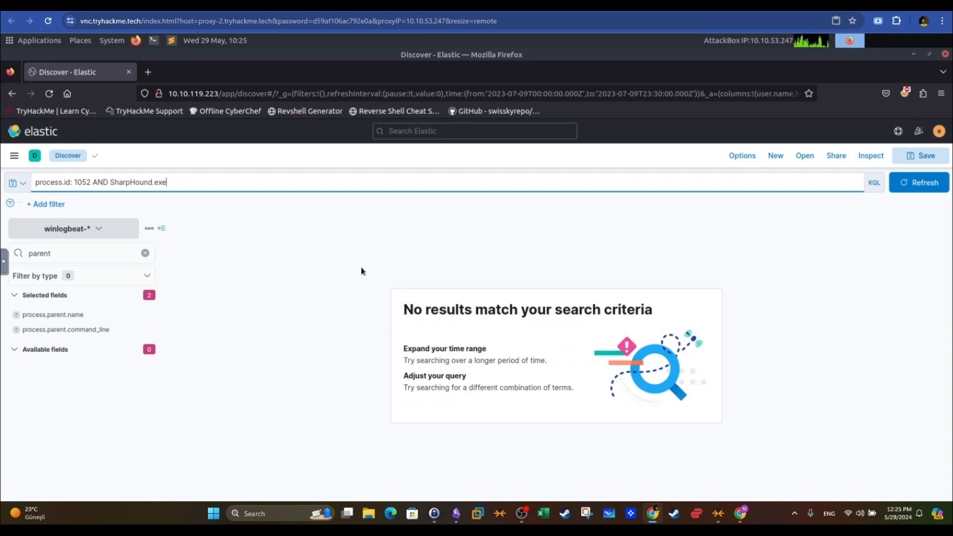
# - Try the query with SharpHound.exe in double quotation marks, and go back to the earlier LDAP connection query
pyautogui.click(112, 181)
pyautogui.write('"')
pyautogui.click(169, 182)
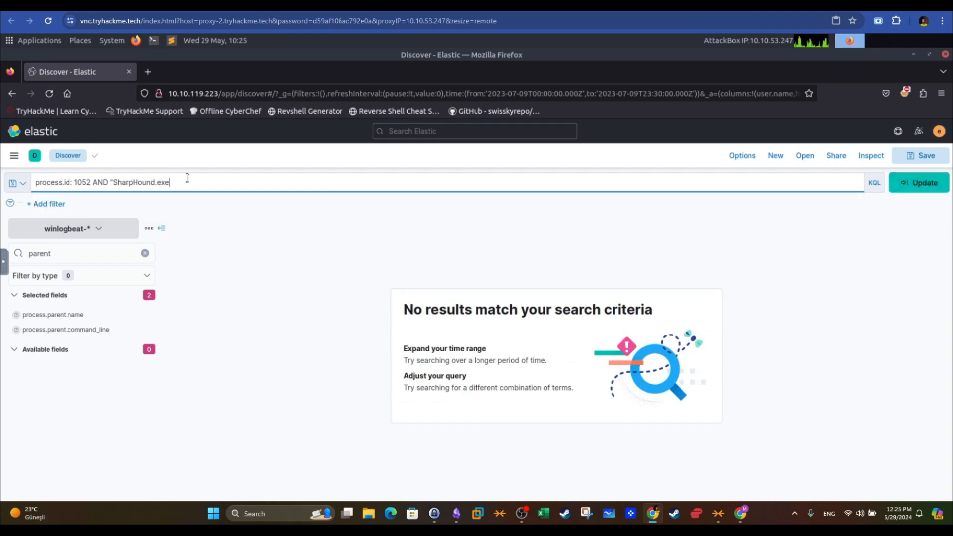
pyautogui.write('"')
pyautogui.press('Return')
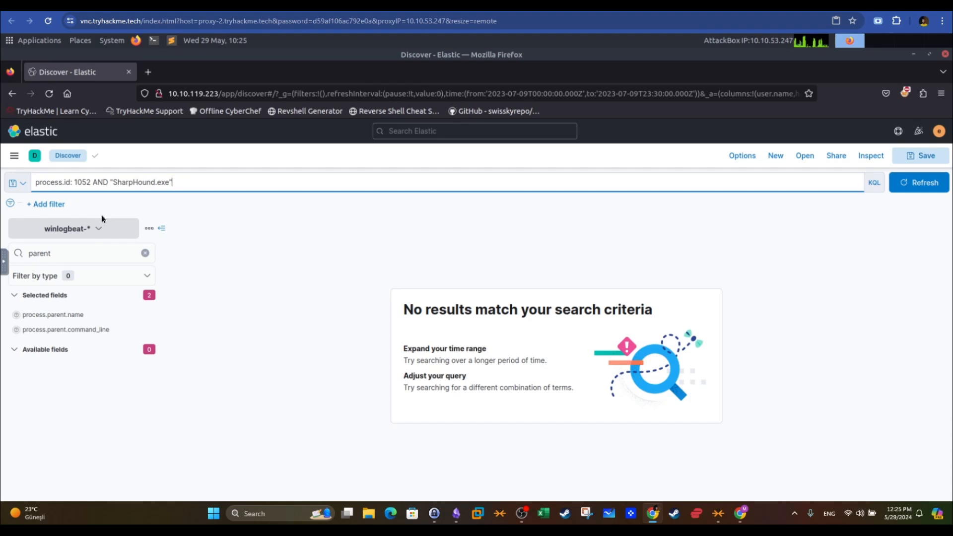
pyautogui.click(11, 99)
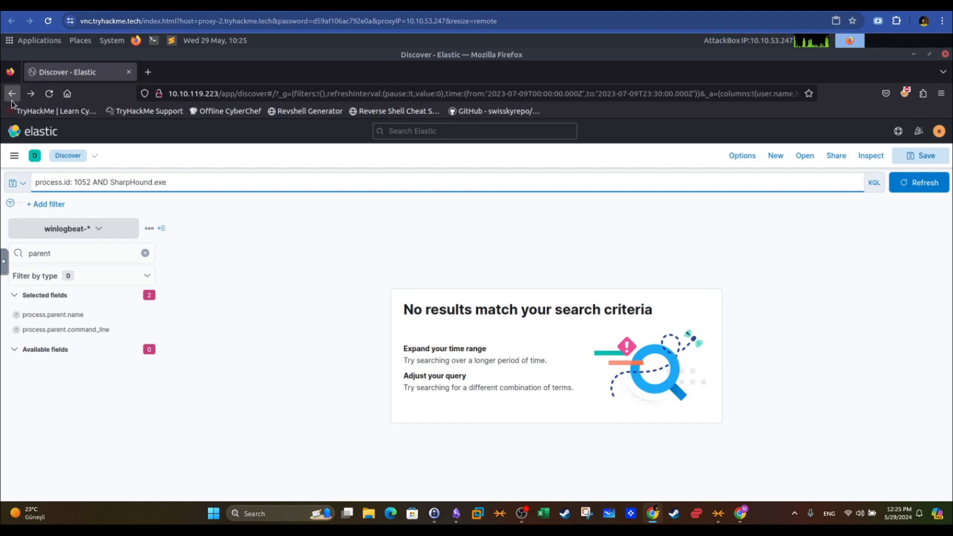
pyautogui.click(11, 99)
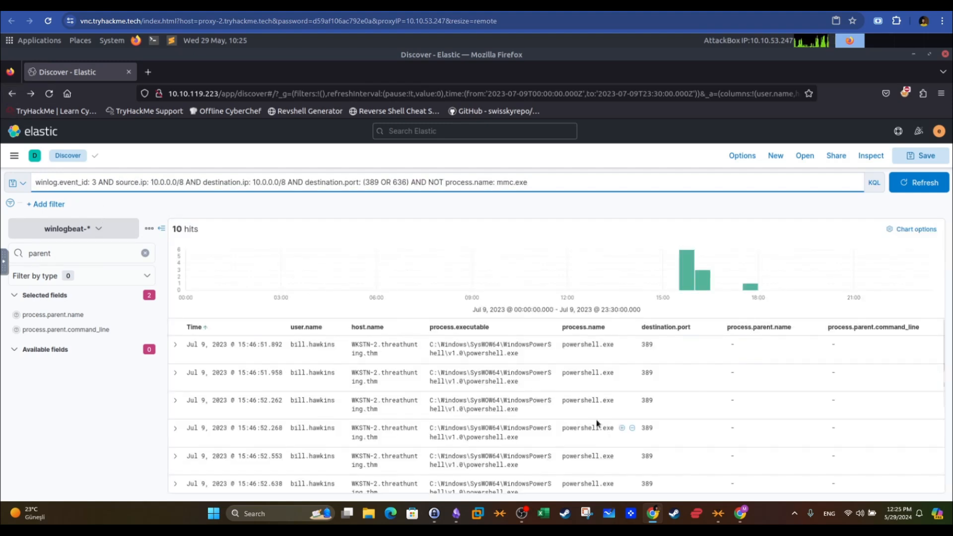
# - Expand the second SharpHound.exe event and copy its process.name value from the document fields
pyautogui.scroll(-3, 598, 423)
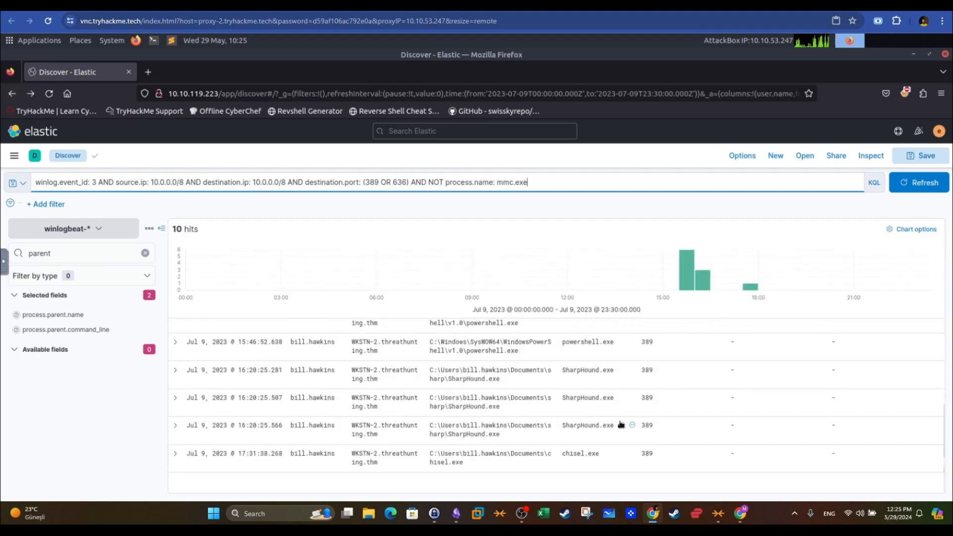
pyautogui.click(174, 398)
pyautogui.scroll(-5, 408, 427)
pyautogui.scroll(-10, 408, 428)
pyautogui.scroll(-5, 407, 425)
pyautogui.scroll(5, 407, 425)
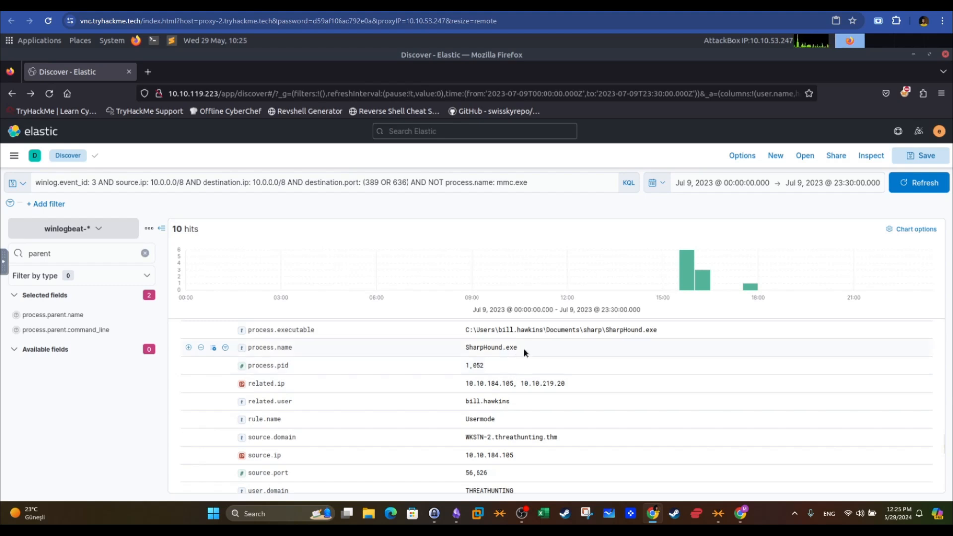
pyautogui.moveTo(524, 348); pyautogui.dragTo(476, 349)
pyautogui.rightClick(475, 349)
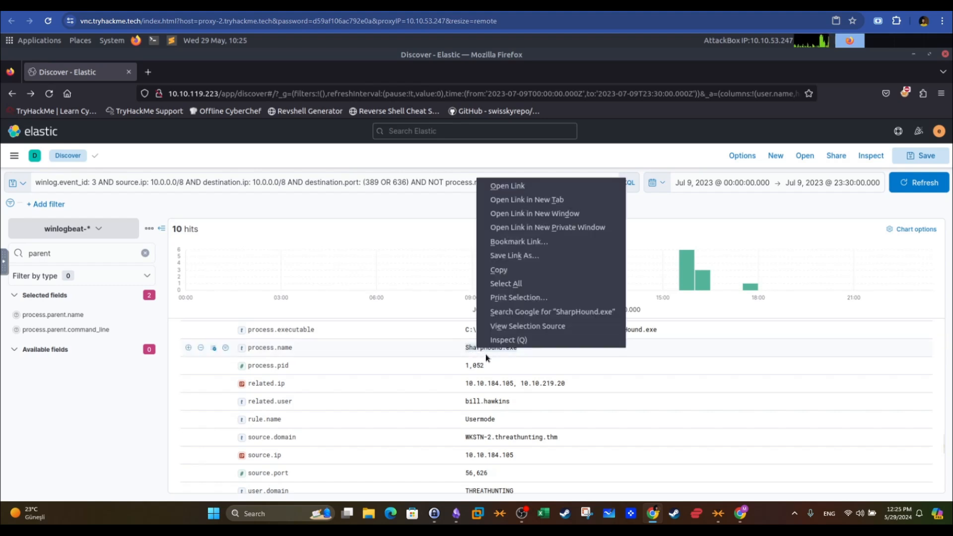
pyautogui.click(500, 270)
# - Replace the query with process.pid: 1052 AND SharpHound.exe, using the copied process name, and run it
pyautogui.click(318, 184)
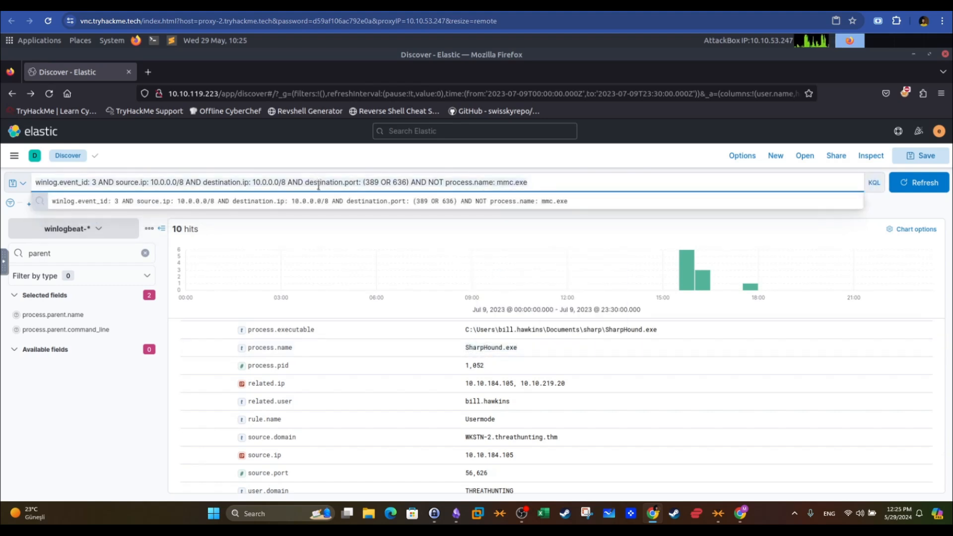
pyautogui.hotkey('ctrl', 'a')
pyautogui.write('process.id')
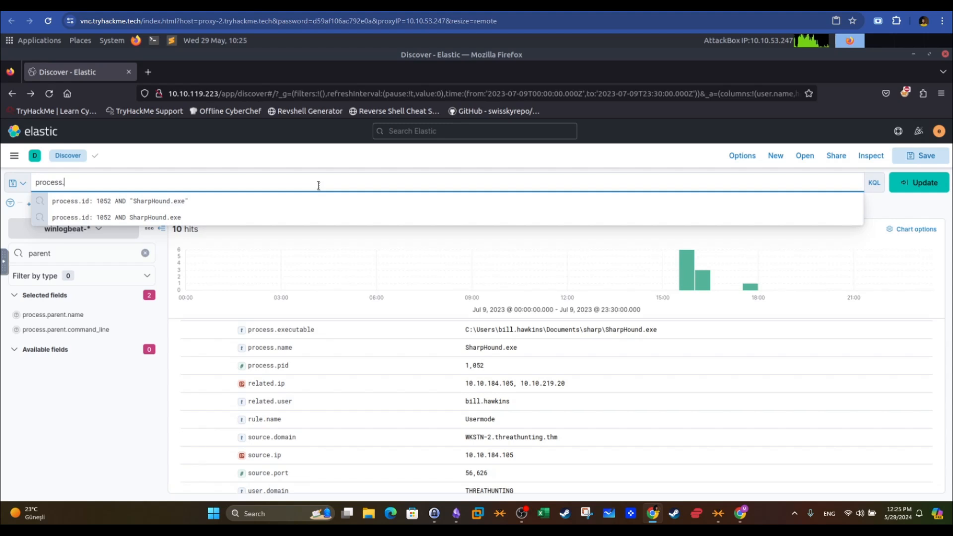
pyautogui.press('BackSpace')
pyautogui.write('pid: ')
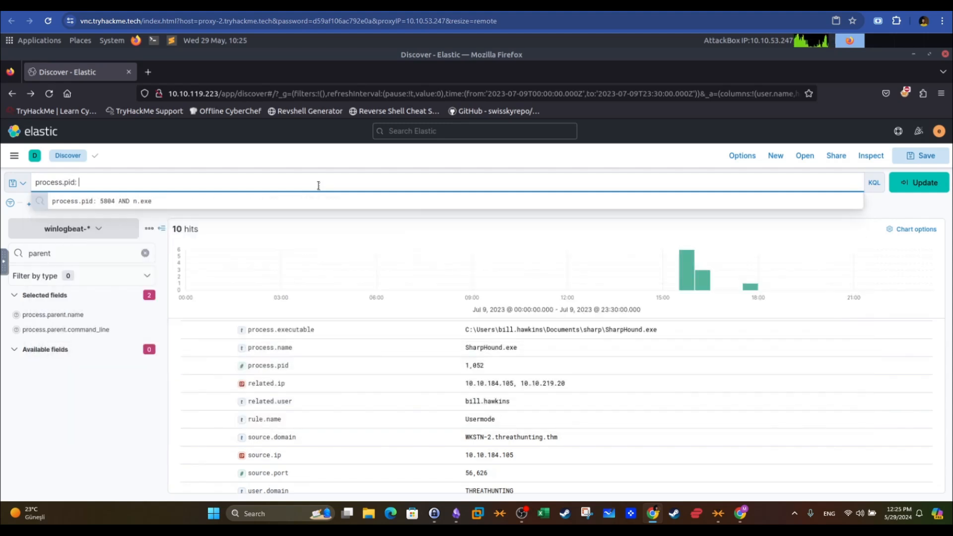
pyautogui.write('19')
pyautogui.press('BackSpace')
pyautogui.write('952')
pyautogui.press('BackSpace')
pyautogui.press('BackSpace')
pyautogui.press('BackSpace')
pyautogui.write('052 AND')
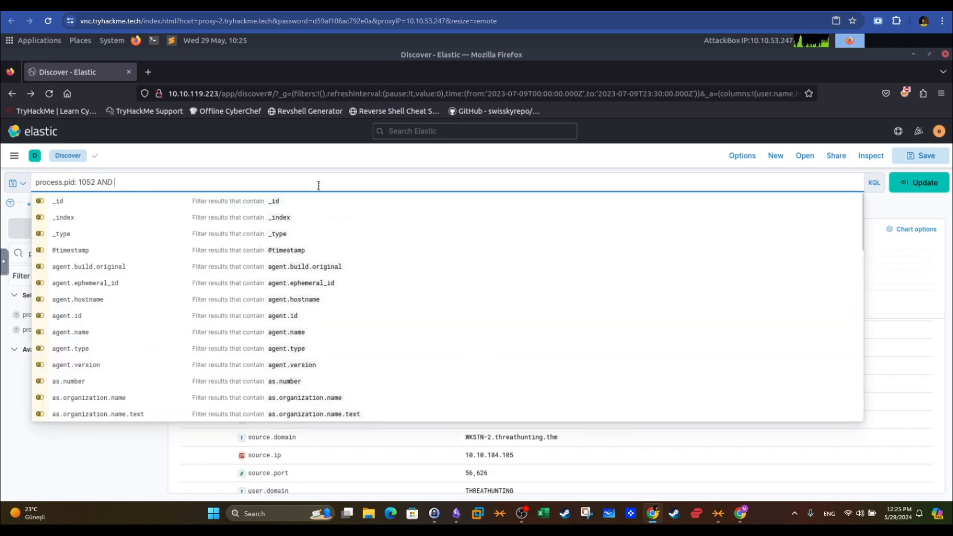
pyautogui.hotkey('ctrl', 'v')
pyautogui.press('Return')
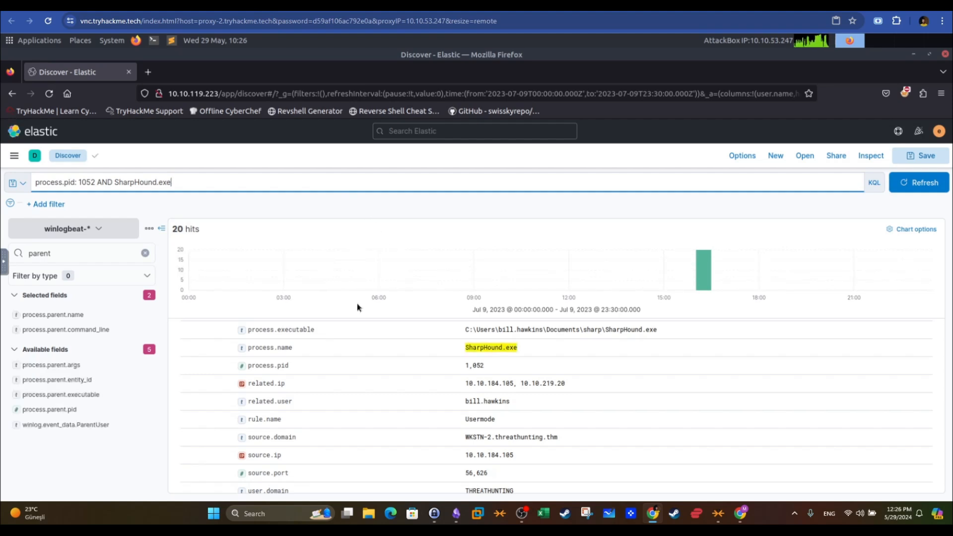
# - Return to the start of the SharpHound.exe results and collapse the expanded event
pyautogui.scroll(5, 228, 370)
pyautogui.scroll(5, 219, 376)
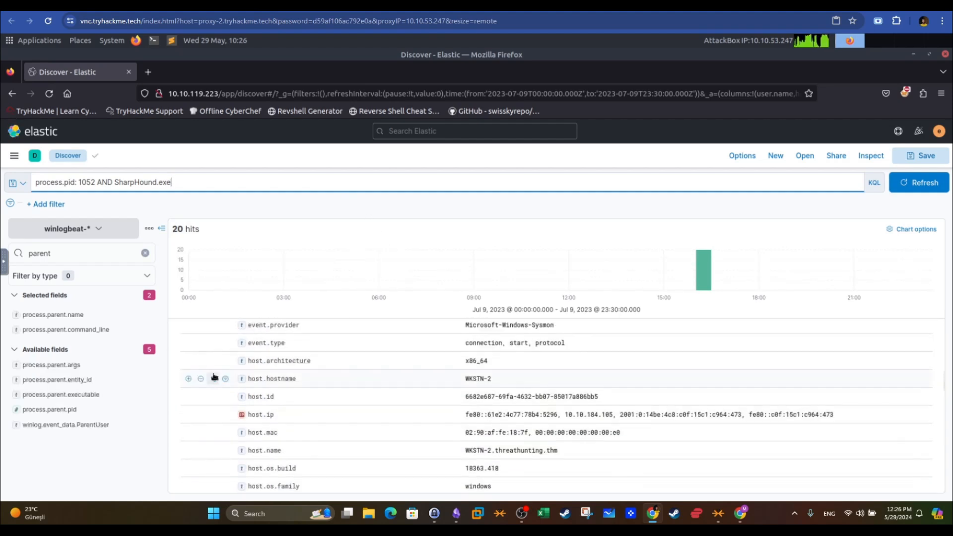
pyautogui.scroll(10, 215, 380)
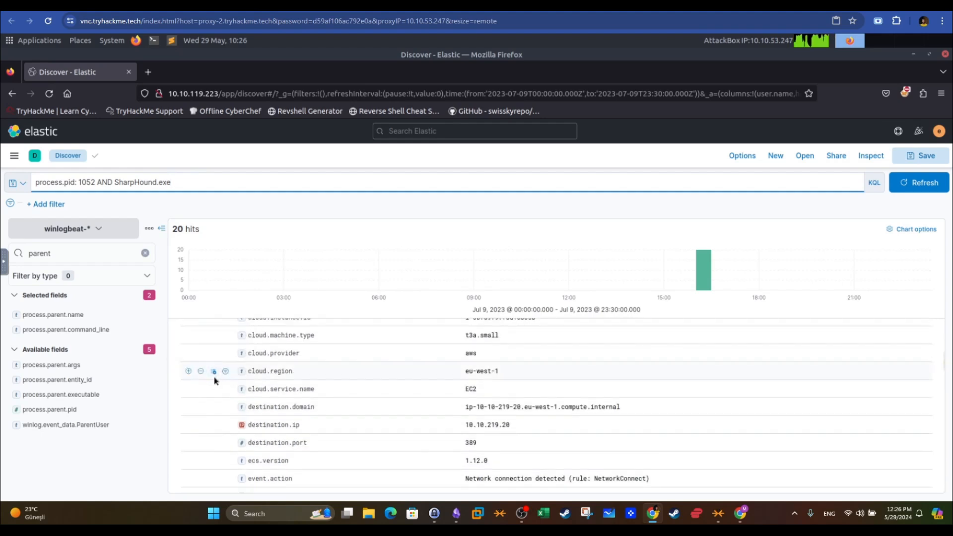
pyautogui.scroll(5, 215, 380)
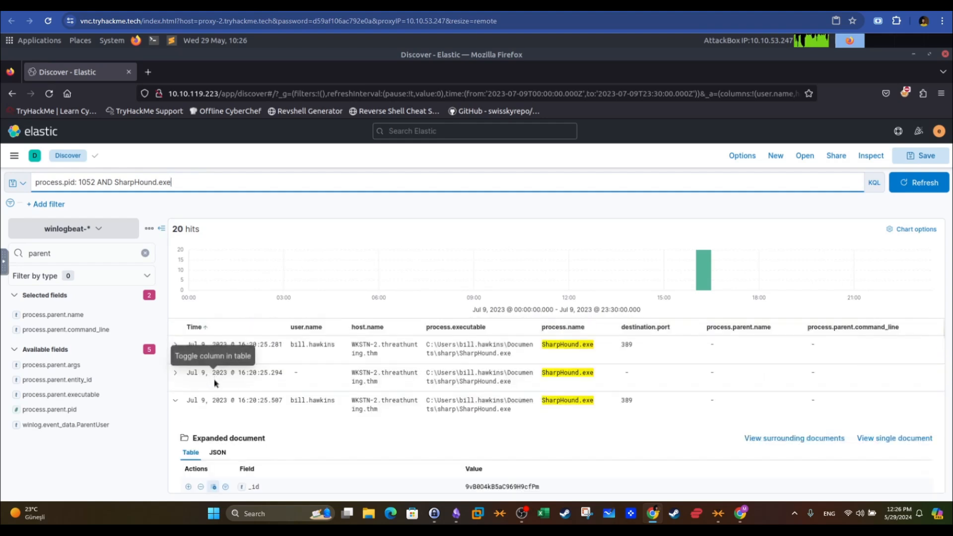
pyautogui.click(176, 400)
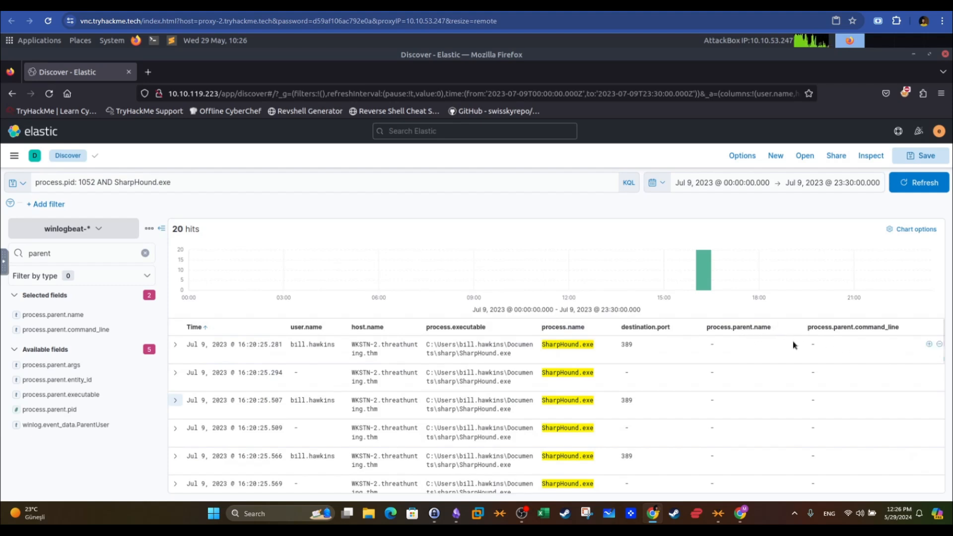
# - Examine the SharpHound.exe events' timestamps, parent process names and parent command lines across the results
pyautogui.scroll(-5, 743, 350)
pyautogui.scroll(3, 752, 372)
pyautogui.moveTo(756, 393); pyautogui.dragTo(705, 391)
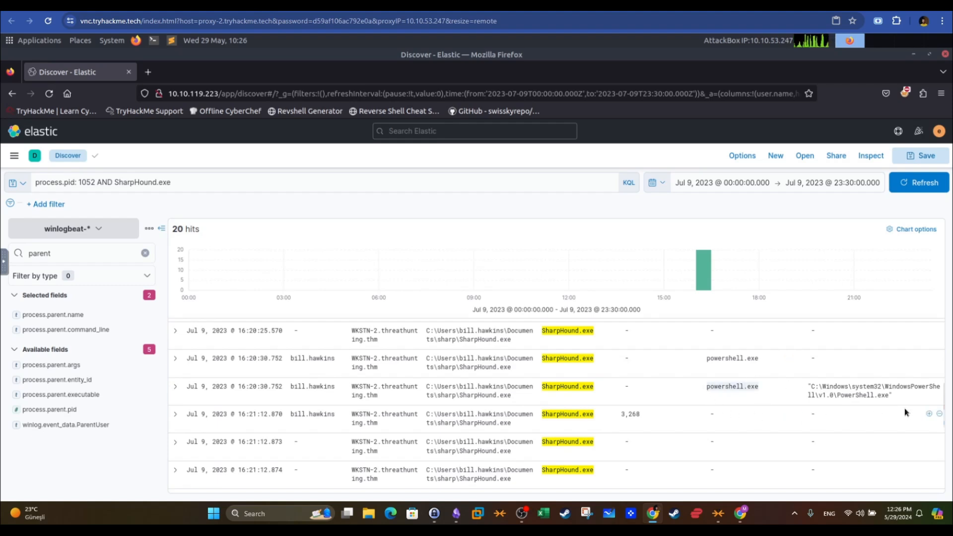
pyautogui.scroll(5, 337, 350)
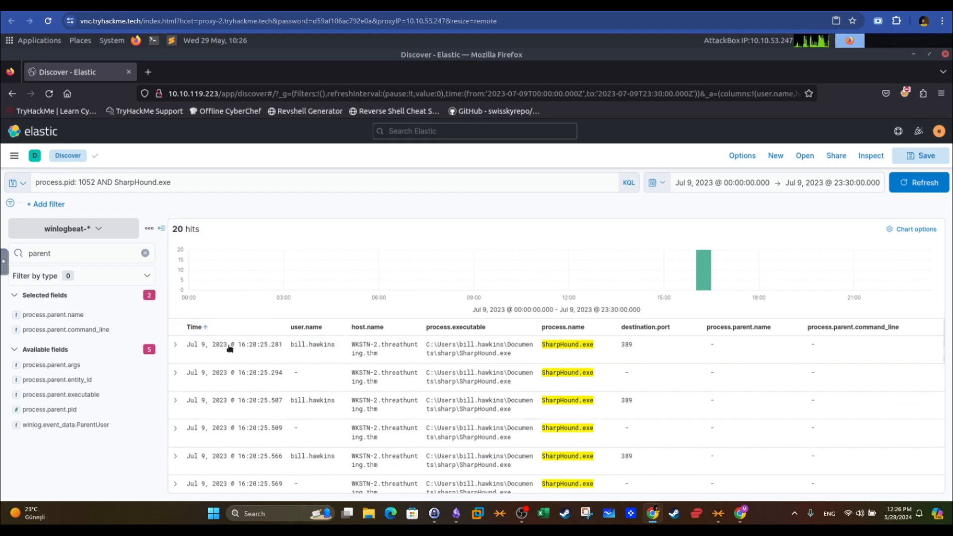
pyautogui.scroll(-5, 223, 345)
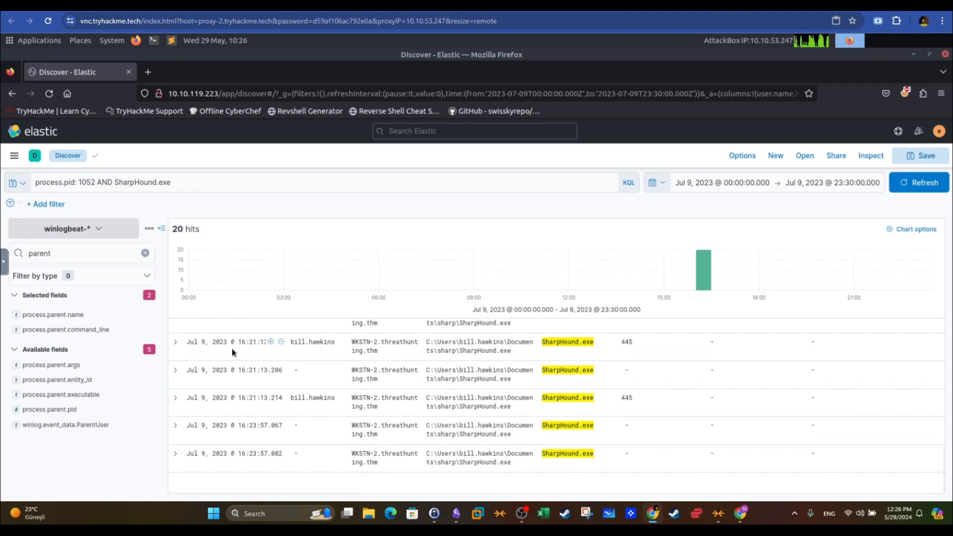
pyautogui.scroll(5, 232, 348)
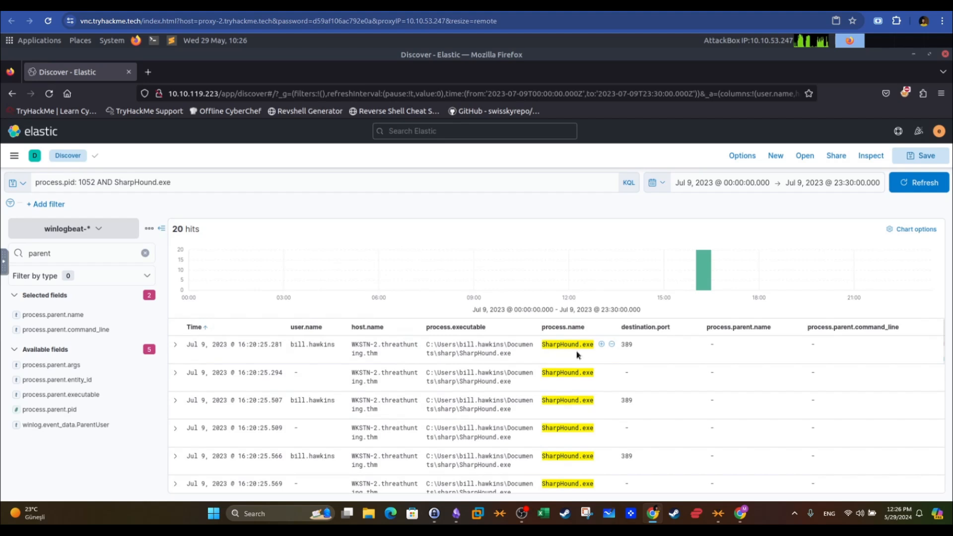
pyautogui.scroll(-3, 590, 374)
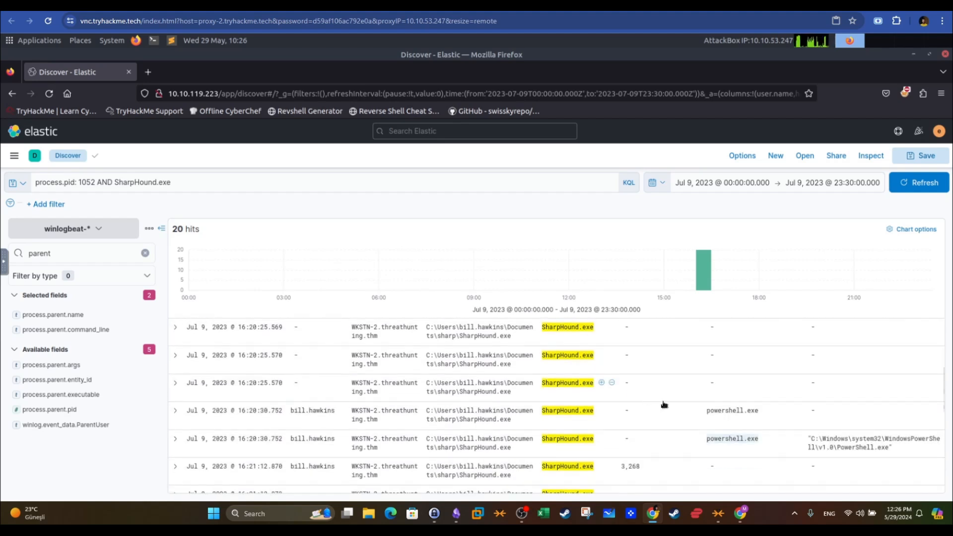
pyautogui.moveTo(760, 413); pyautogui.dragTo(734, 410)
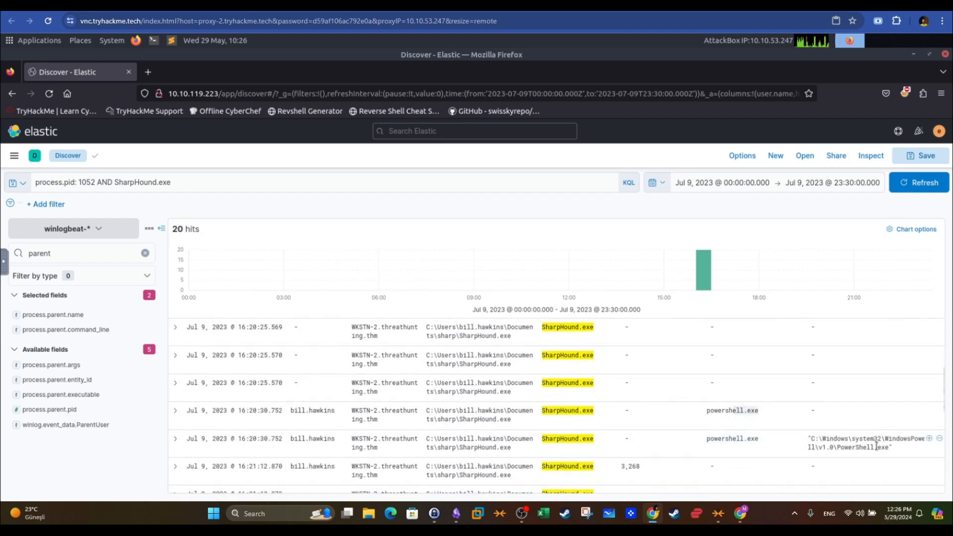
pyautogui.moveTo(898, 450); pyautogui.dragTo(790, 439)
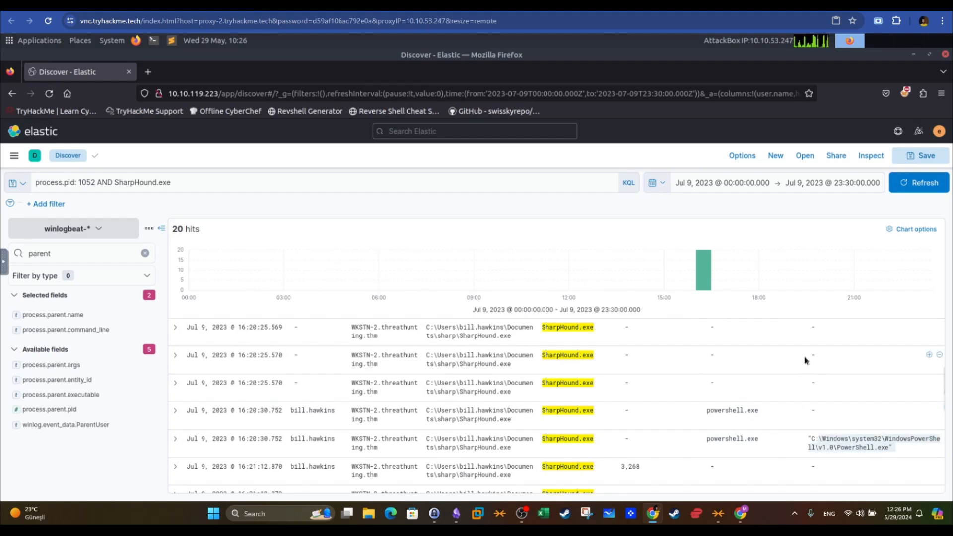
pyautogui.scroll(-4, 847, 394)
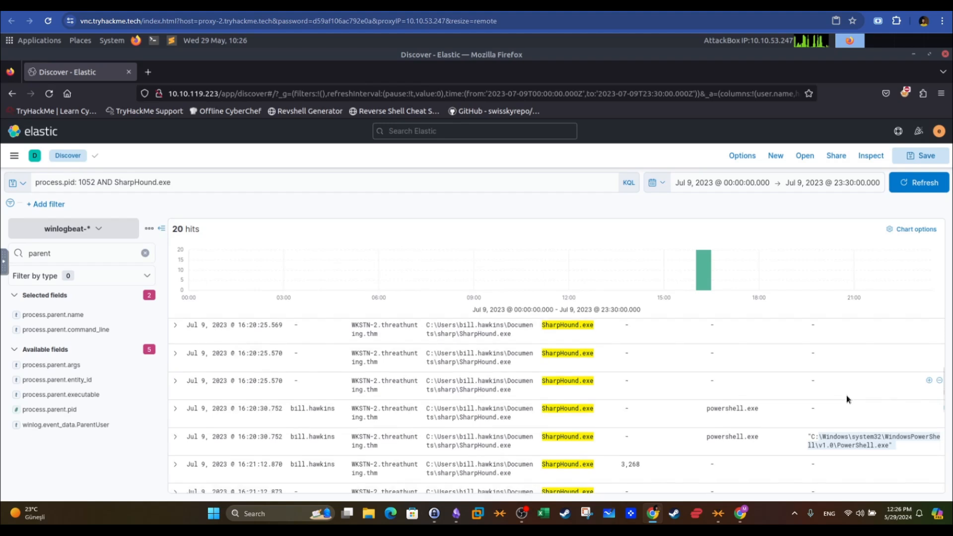
# - Filter the field list by "command" and add process.command_line as a column in the SharpHound.exe results
pyautogui.scroll(-6, 847, 396)
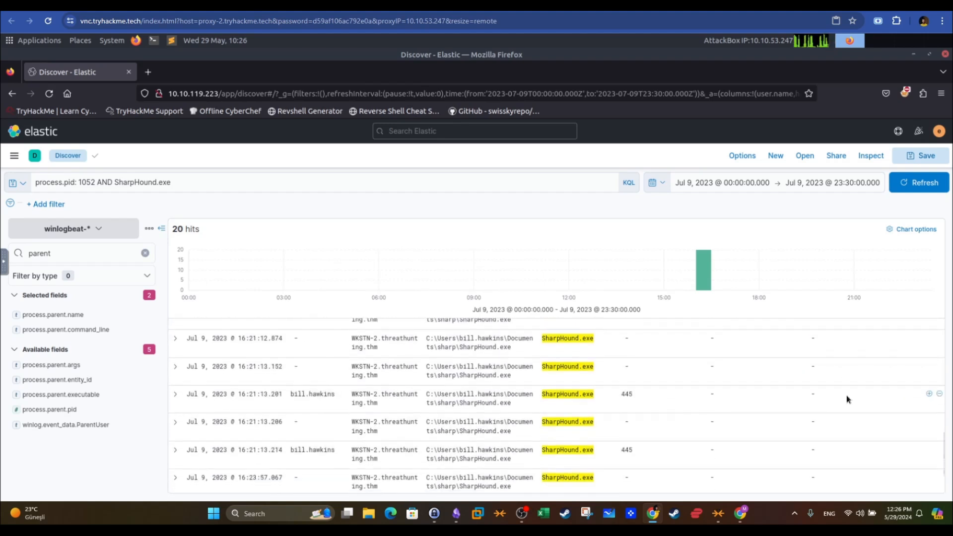
pyautogui.scroll(8, 847, 395)
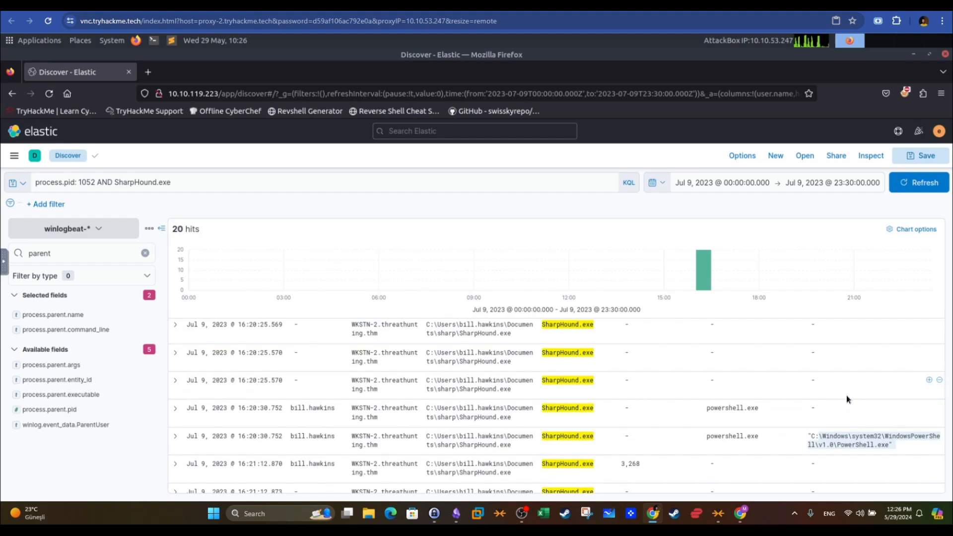
pyautogui.scroll(4, 625, 369)
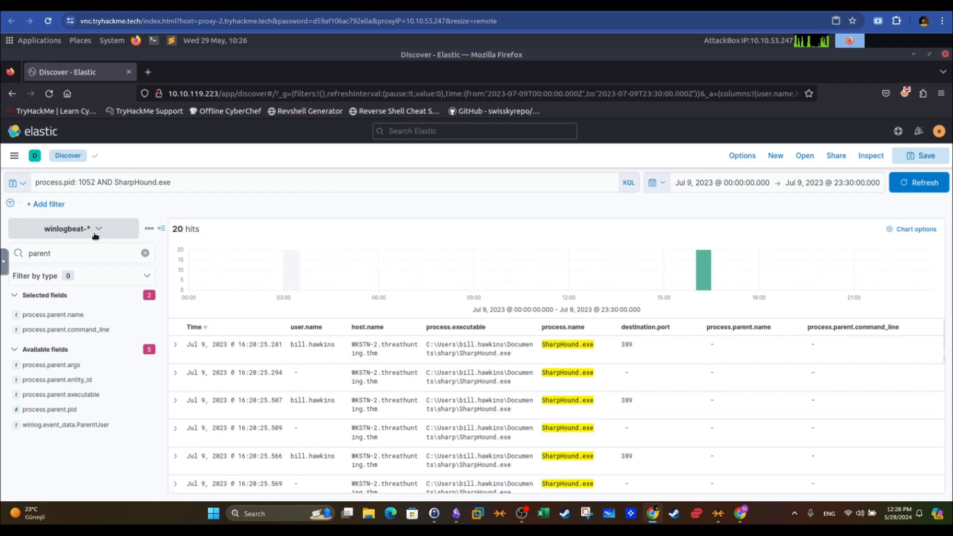
pyautogui.click(84, 253)
pyautogui.press('BackSpace')
pyautogui.press('BackSpace')
pyautogui.press('BackSpace')
pyautogui.press('BackSpace')
pyautogui.press('BackSpace')
pyautogui.press('BackSpace')
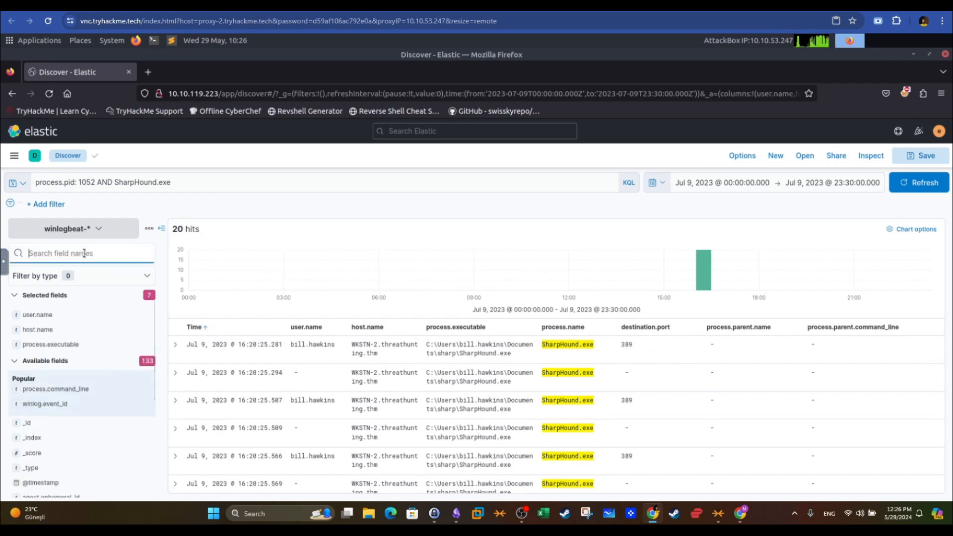
pyautogui.write('and')
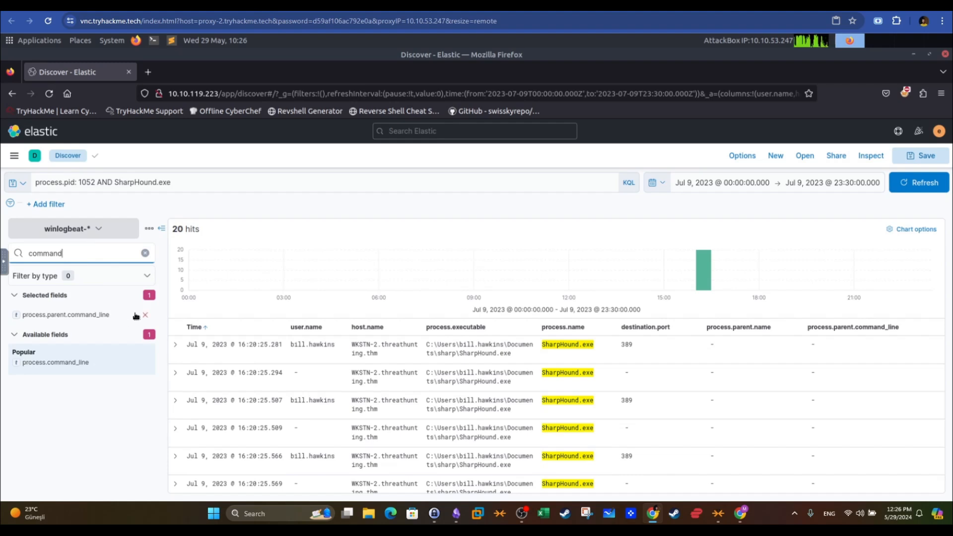
pyautogui.click(145, 365)
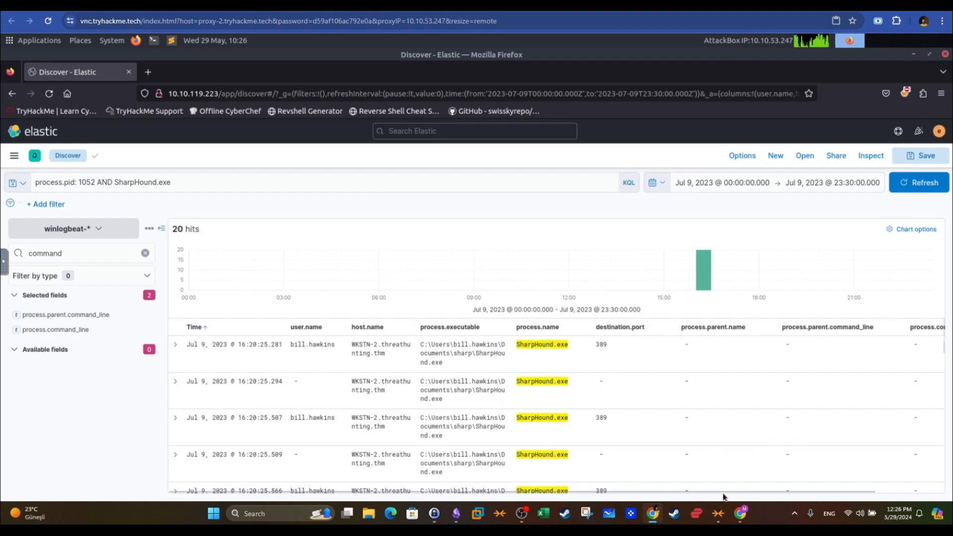
# - Examine the parent process name, parent command line and process command line of the SharpHound.exe event spawned by powershell.exe
pyautogui.moveTo(770, 492); pyautogui.dragTo(850, 491)
pyautogui.scroll(-3, 762, 405)
pyautogui.scroll(-3, 761, 405)
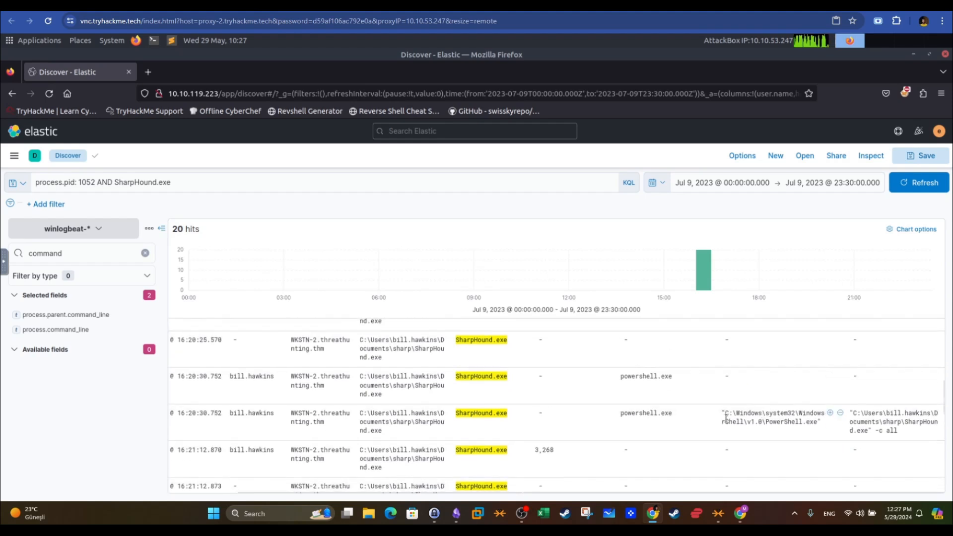
pyautogui.moveTo(643, 413); pyautogui.dragTo(673, 413)
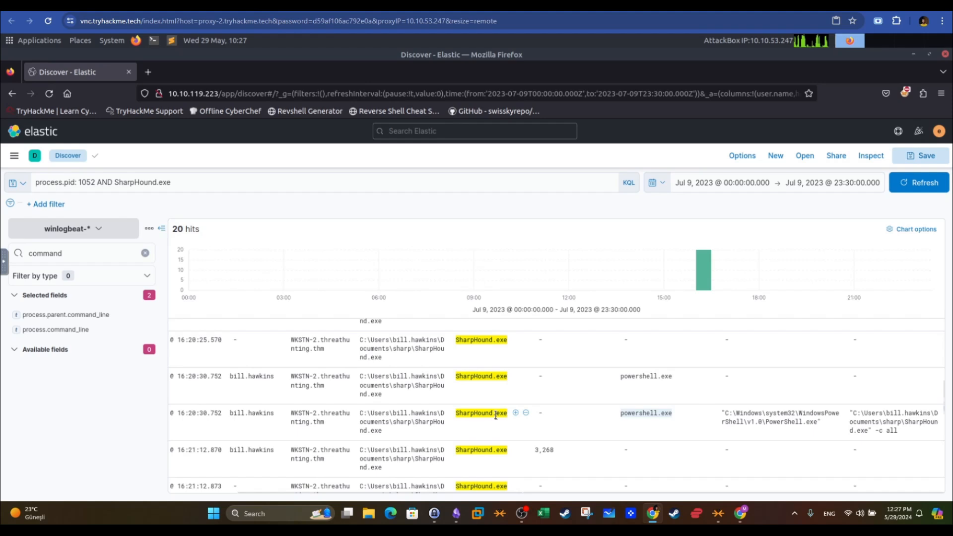
pyautogui.moveTo(820, 422); pyautogui.dragTo(726, 411)
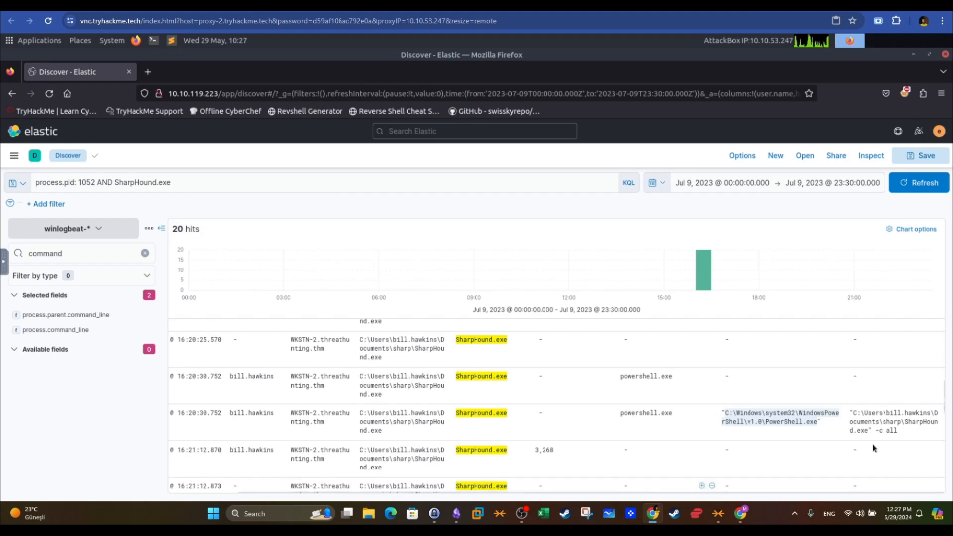
pyautogui.click(897, 430)
pyautogui.moveTo(897, 430); pyautogui.dragTo(855, 413)
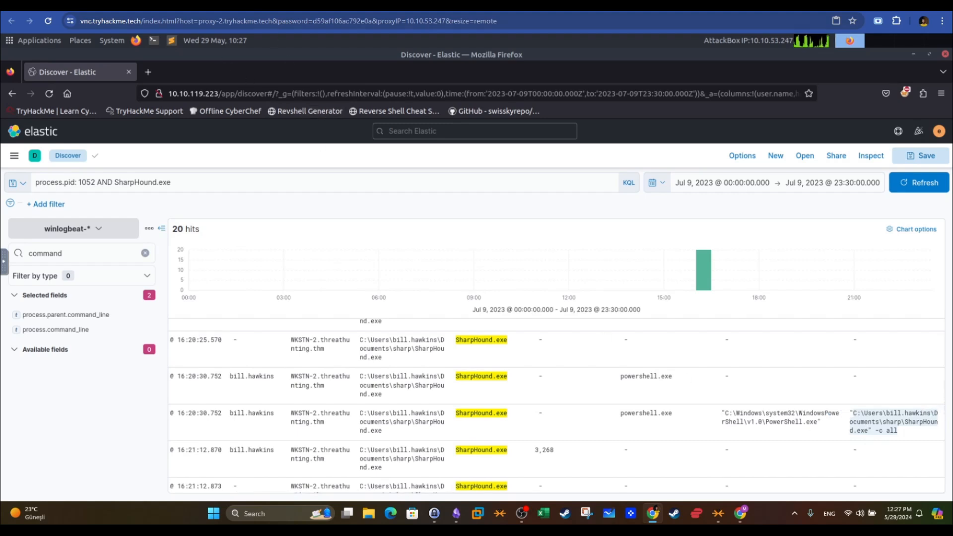
# - Switch to the TryHackMe room, expand Task 3 Privilege Escalation and go to its introductory section
pyautogui.click(223, 5)
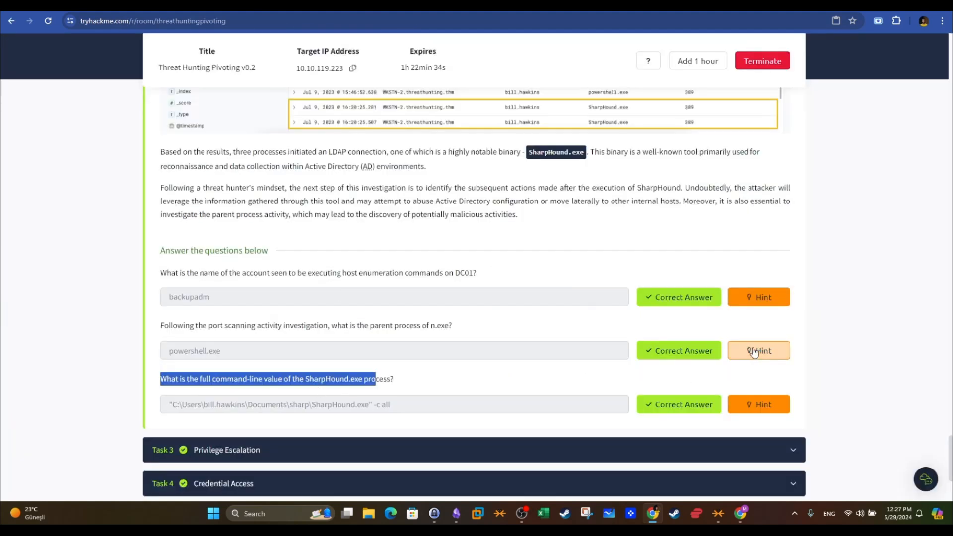
pyautogui.scroll(-2, 341, 303)
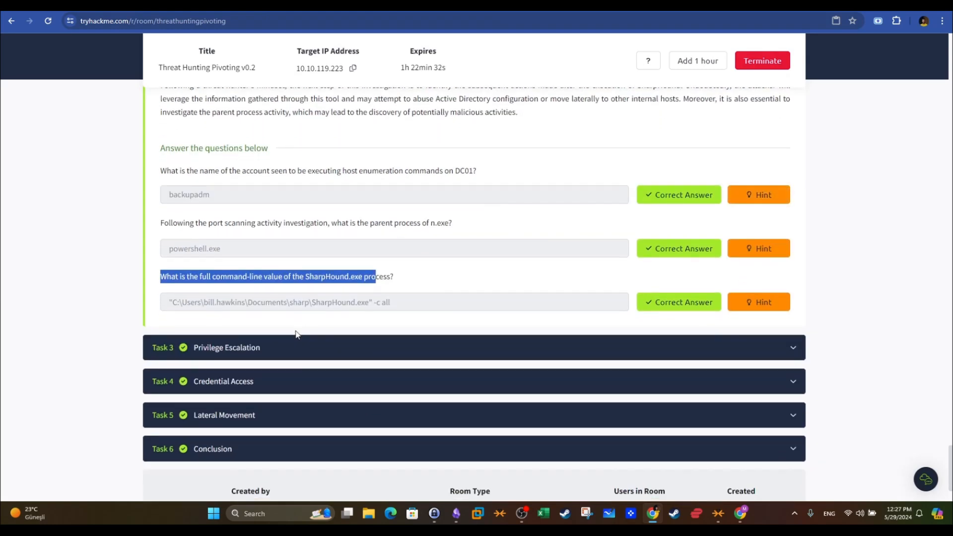
pyautogui.click(309, 347)
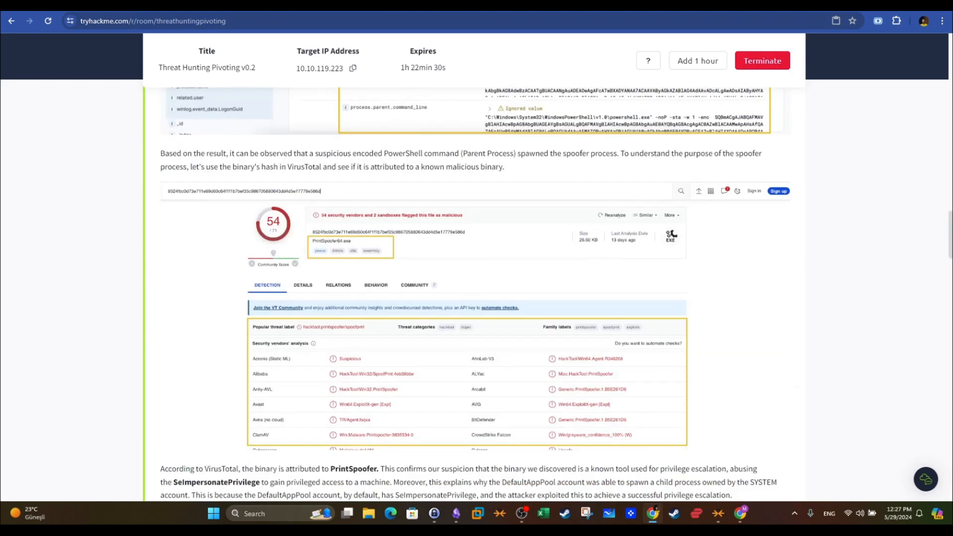
pyautogui.scroll(3, 574, 209)
pyautogui.moveTo(951, 224); pyautogui.dragTo(949, 125)
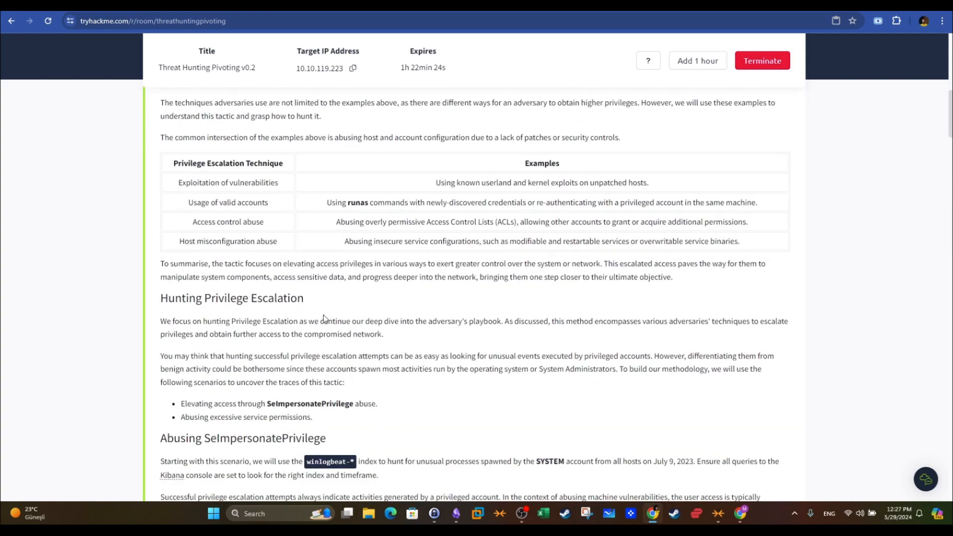
# - Read the Hunting Privilege Escalation scenarios, highlighting SeImpersonatePrivilege abuse and excessive service permissions
pyautogui.scroll(-1, 321, 295)
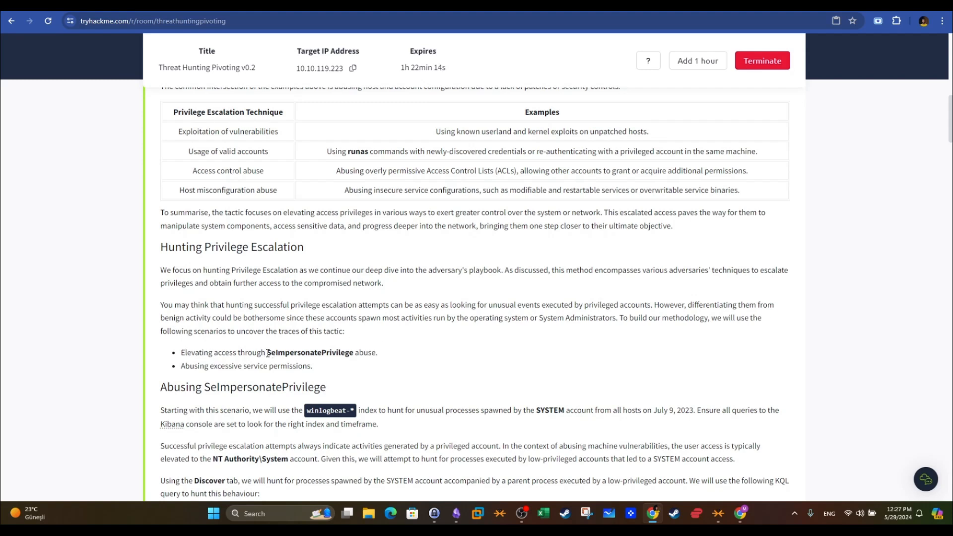
pyautogui.moveTo(268, 353); pyautogui.dragTo(356, 353)
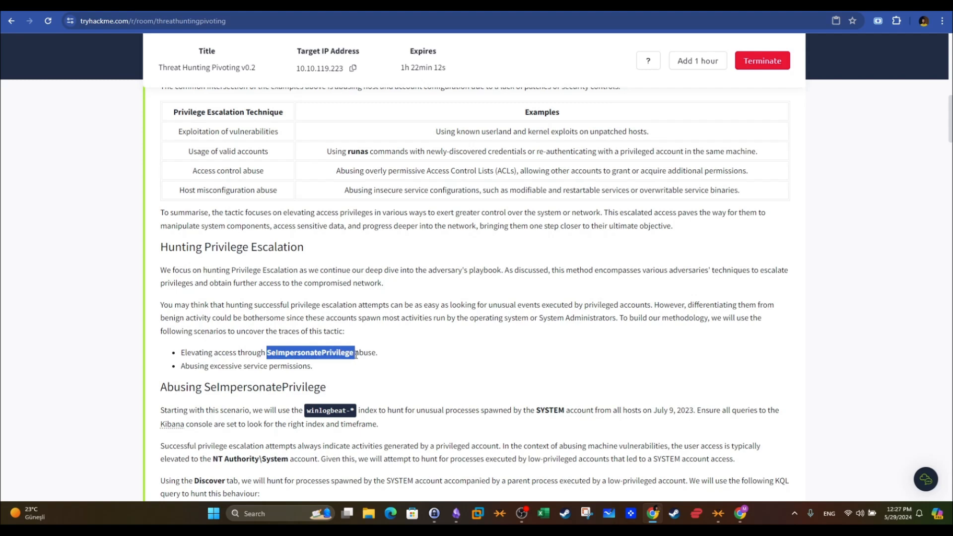
pyautogui.moveTo(320, 368); pyautogui.dragTo(245, 367)
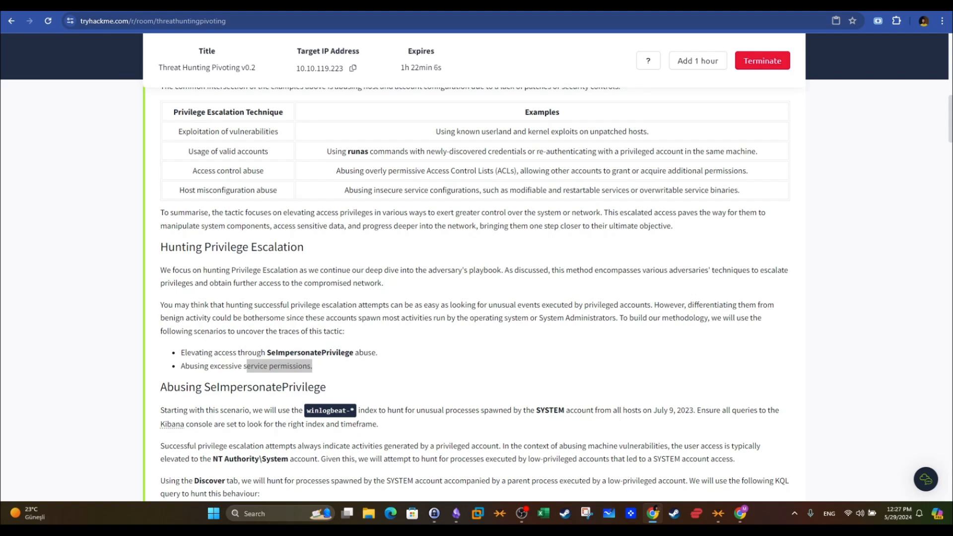
pyautogui.click(236, 303)
pyautogui.moveTo(268, 353); pyautogui.dragTo(354, 353)
# - Return to Elastic Discover, clear the KQL query and reload all events, and remove the destination.port column
pyautogui.click(392, 6)
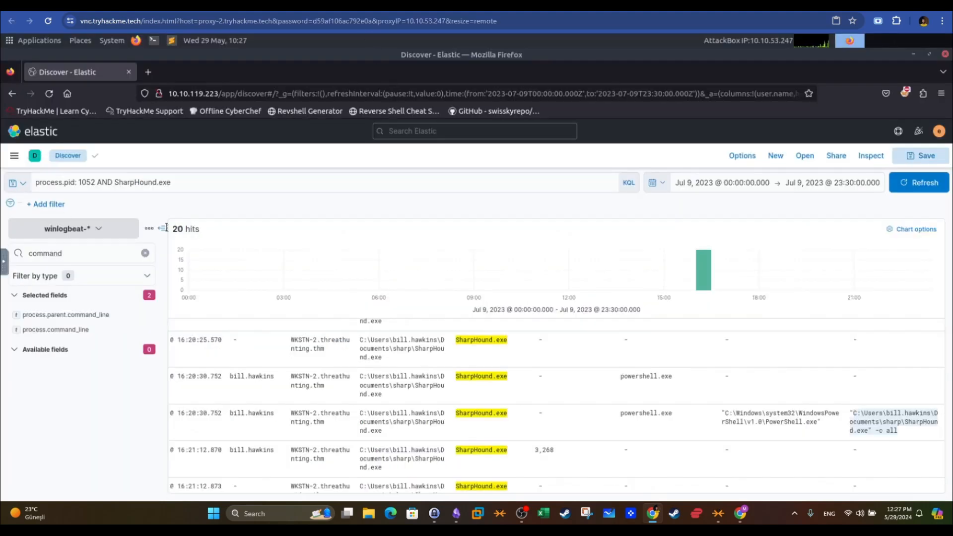
pyautogui.click(66, 182)
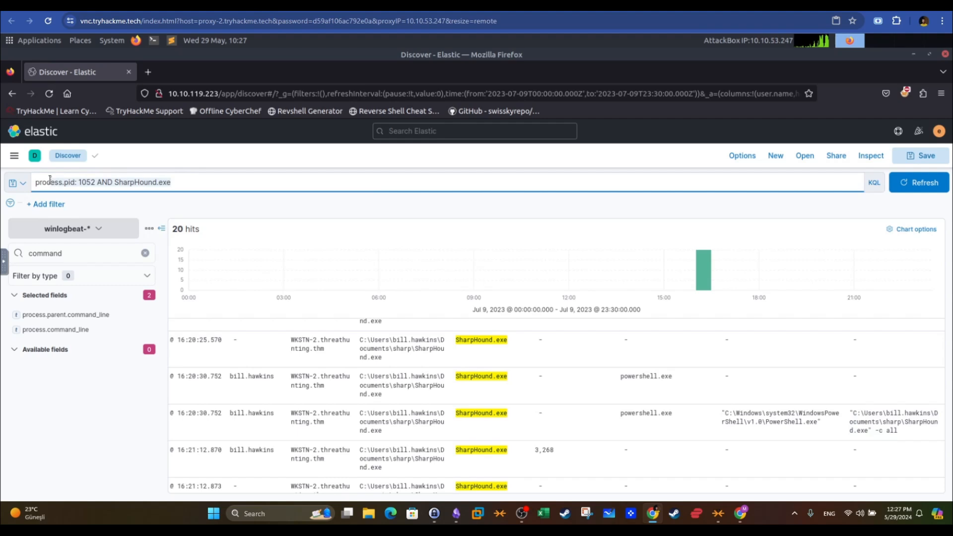
pyautogui.press('BackSpace')
pyautogui.press('BackSpace')
pyautogui.press('BackSpace')
pyautogui.press('BackSpace')
pyautogui.press('BackSpace')
pyautogui.press('BackSpace')
pyautogui.press('BackSpace')
pyautogui.press('BackSpace')
pyautogui.press('BackSpace')
pyautogui.press('BackSpace')
pyautogui.press('BackSpace')
pyautogui.press('BackSpace')
pyautogui.press('BackSpace')
pyautogui.press('BackSpace')
pyautogui.press('BackSpace')
pyautogui.press('BackSpace')
pyautogui.press('BackSpace')
pyautogui.press('BackSpace')
pyautogui.press('BackSpace')
pyautogui.press('BackSpace')
pyautogui.click(907, 182)
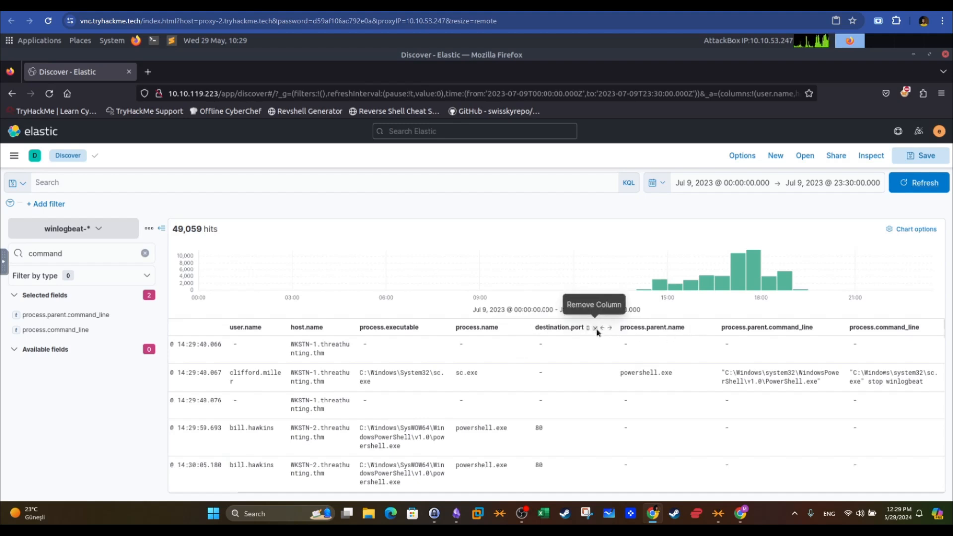
pyautogui.click(595, 328)
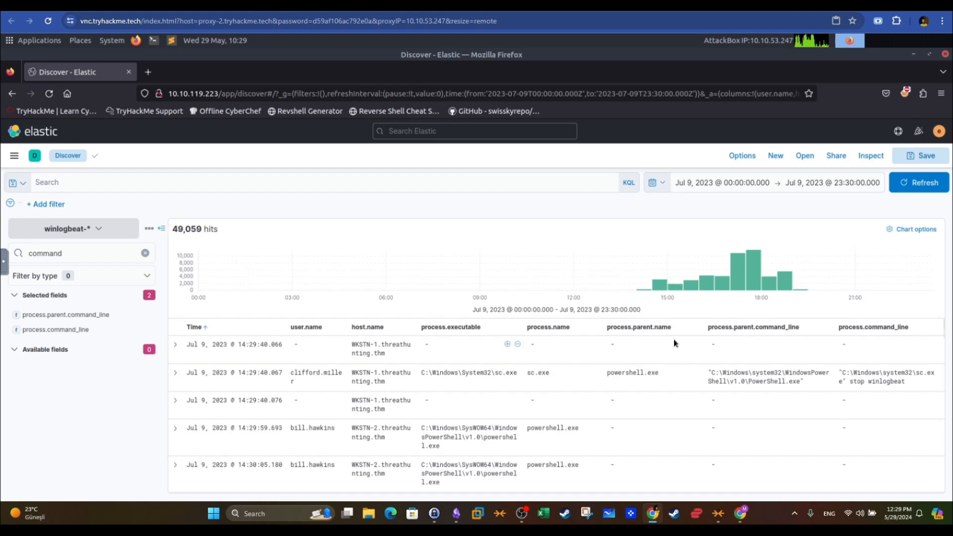
pyautogui.click(122, 180)
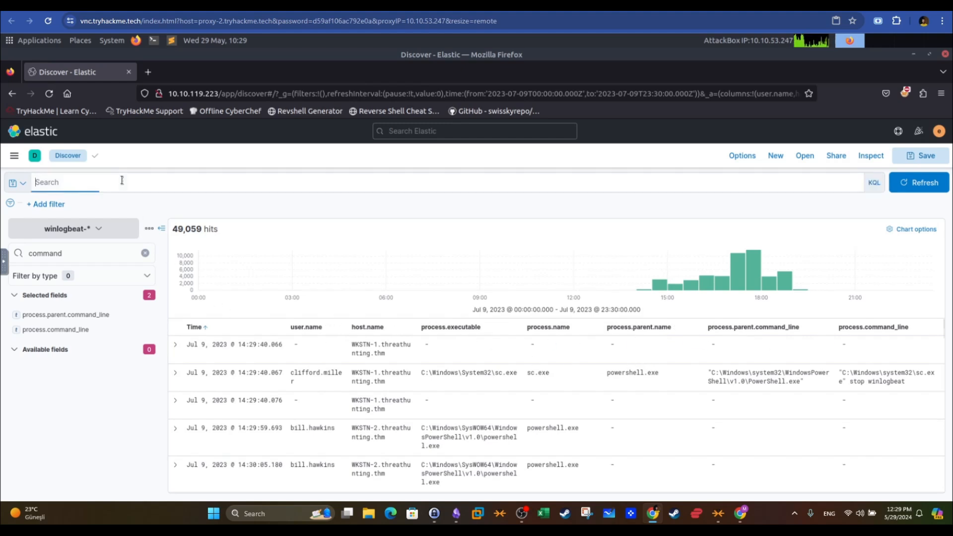
# - Run the query winlog.event_id: 1 AND user.name: SYSTEM on the winlogbeat events
pyautogui.write('wi')
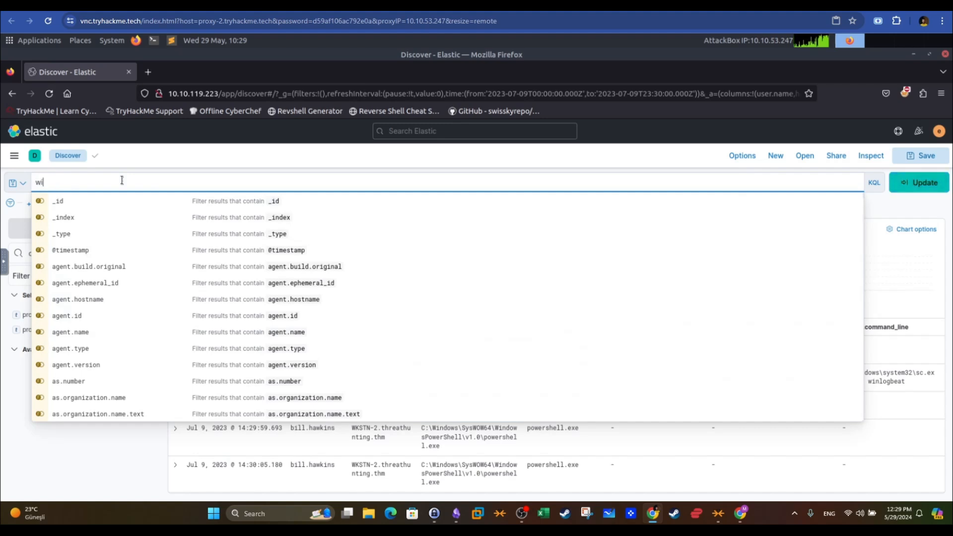
pyautogui.write('nlog.event_id')
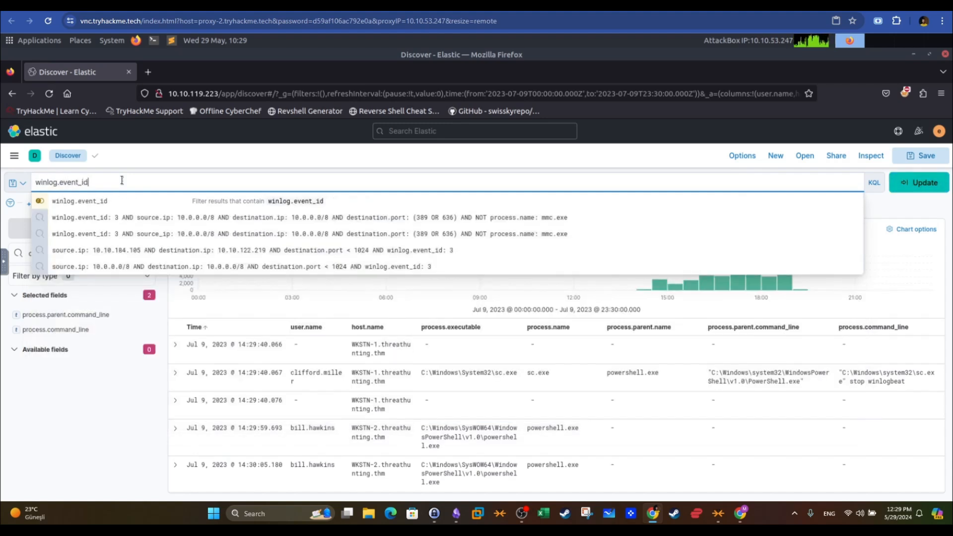
pyautogui.write(': 1 ')
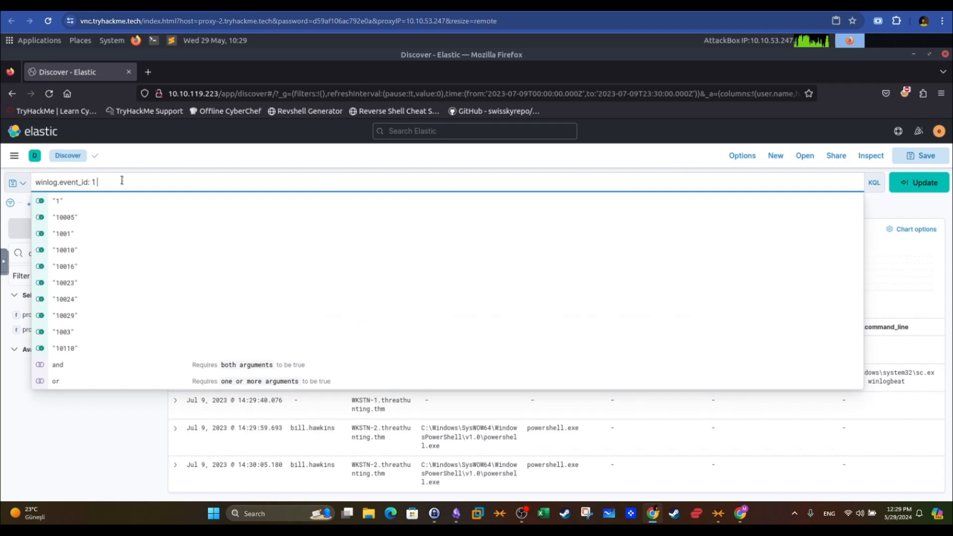
pyautogui.write('AND us')
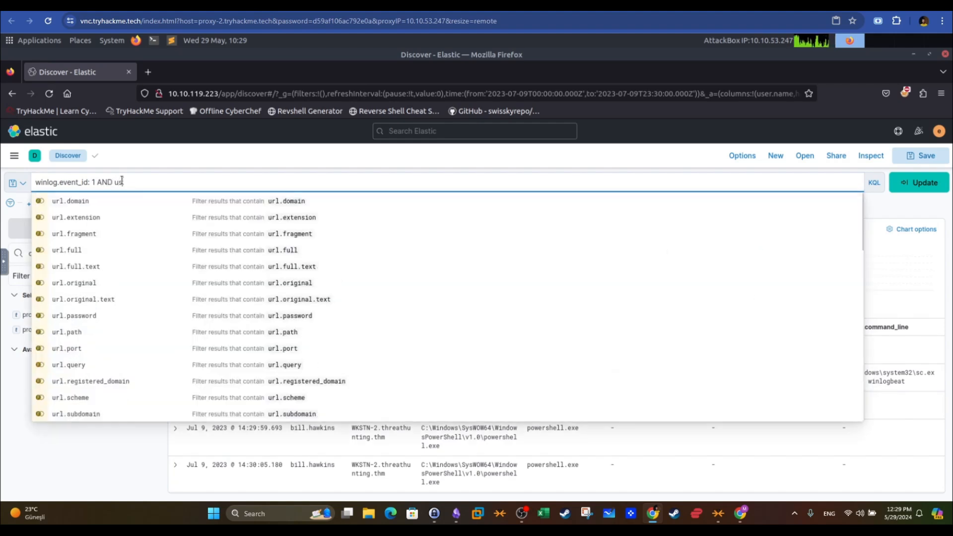
pyautogui.write('er.name:')
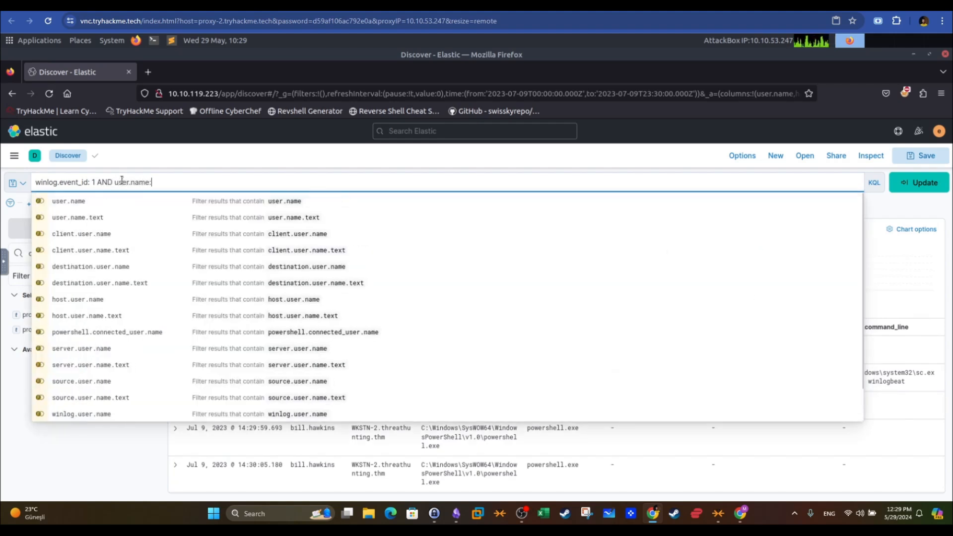
pyautogui.write(' SYSTEM')
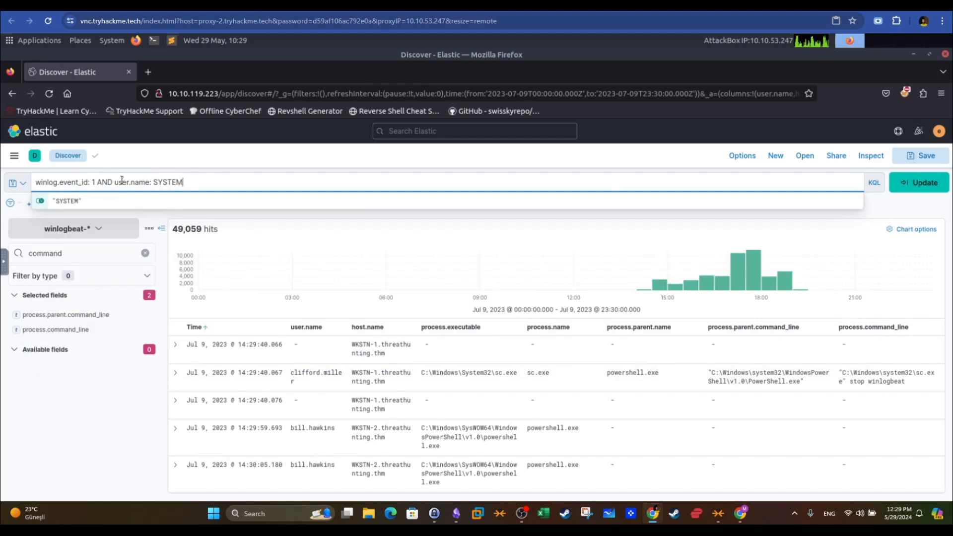
pyautogui.press('Return')
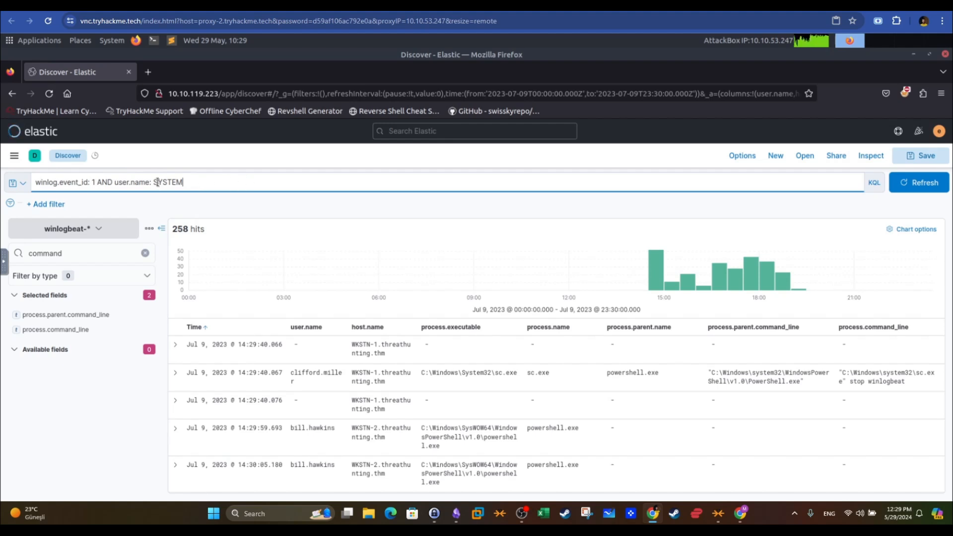
pyautogui.click(902, 202)
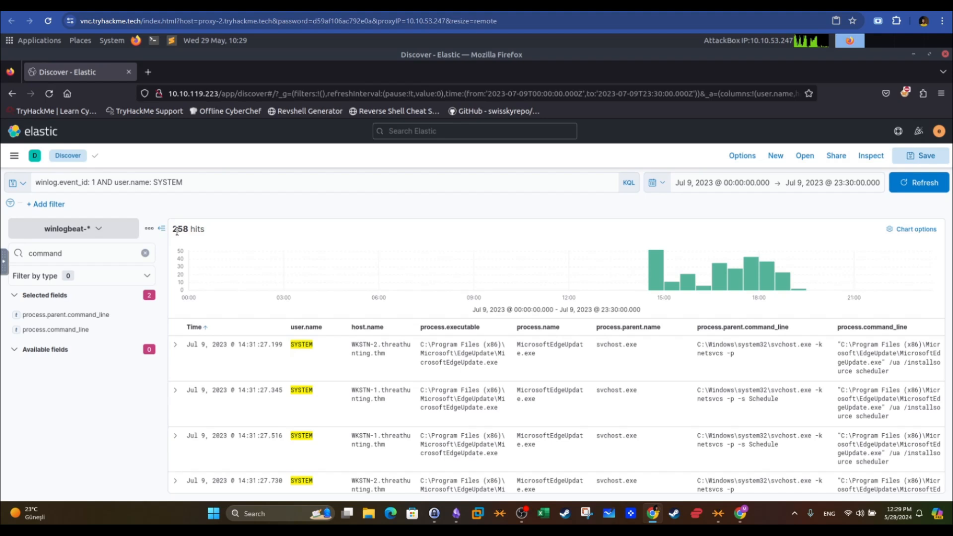
# - Extend the query with the start of an exclusion, AND NOT winlog.event_data
pyautogui.click(200, 181)
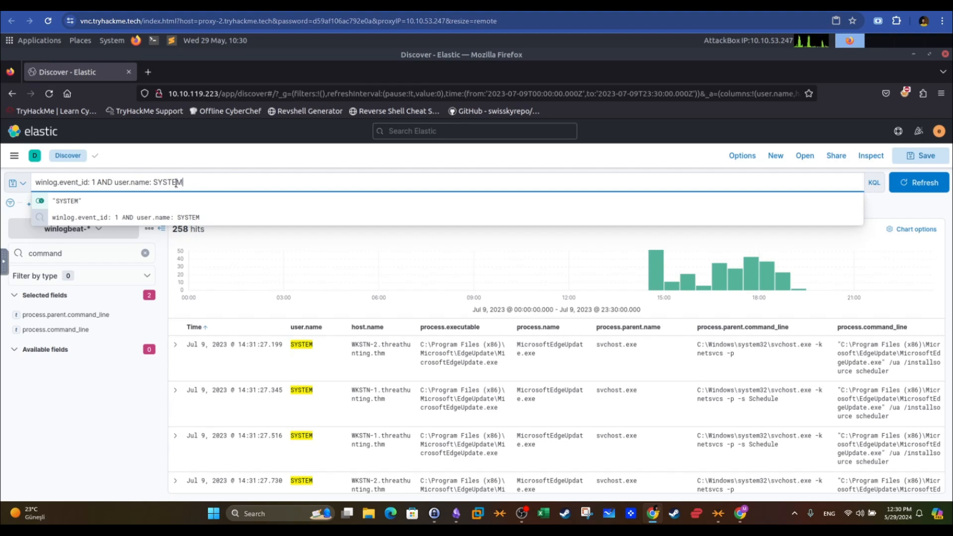
pyautogui.press('Down')
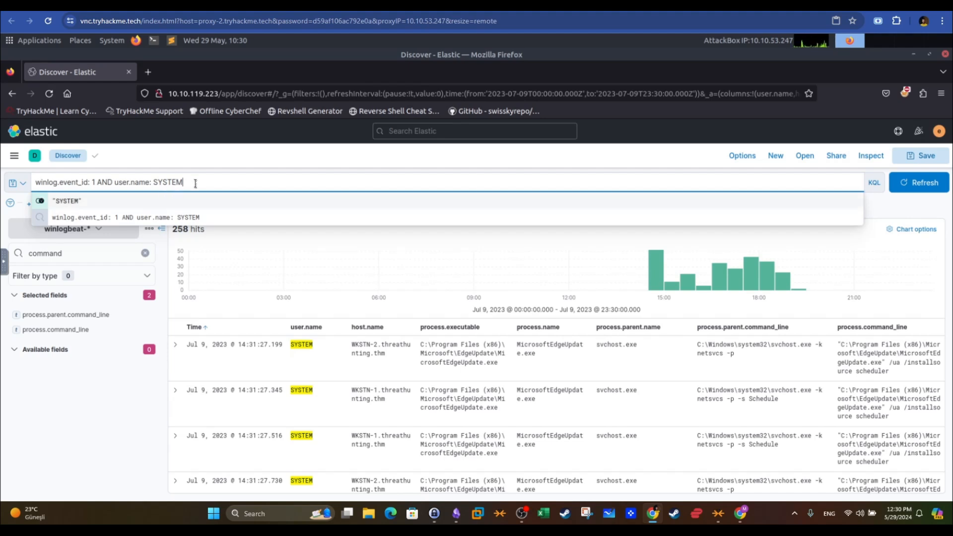
pyautogui.write('AND ')
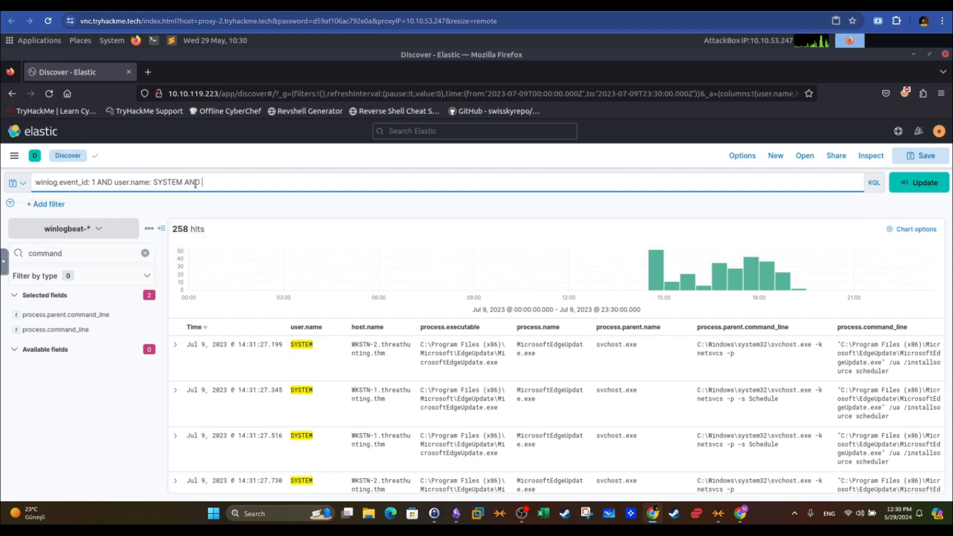
pyautogui.write('NOT win')
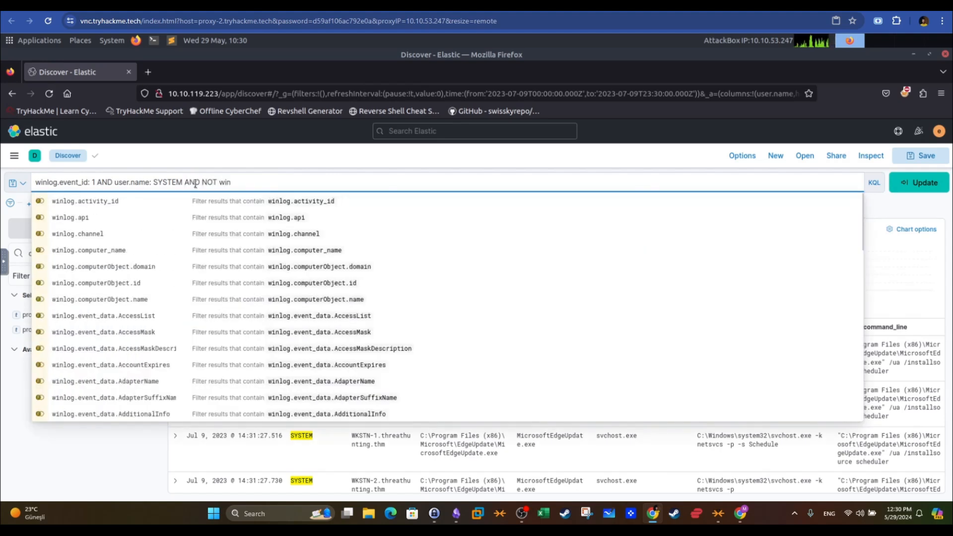
pyautogui.write('log.event_data')
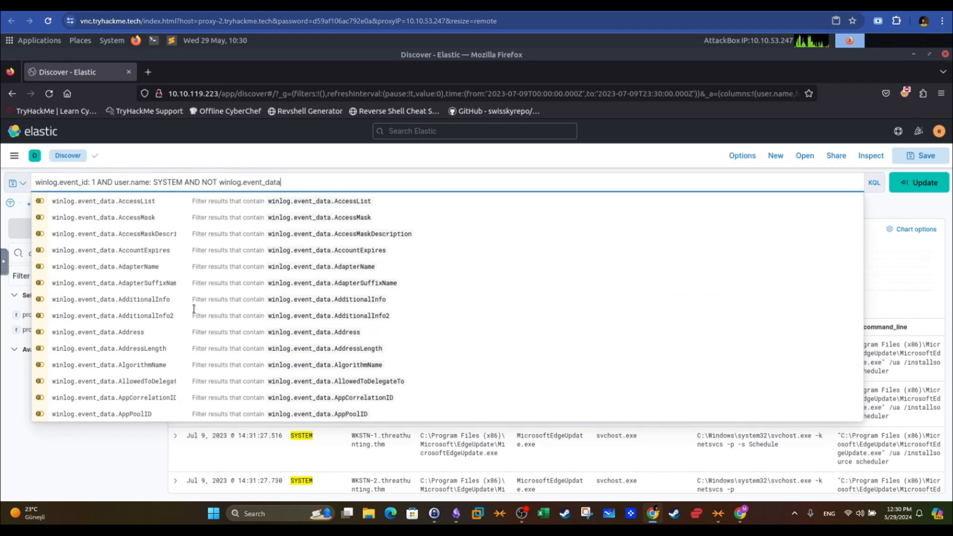
# - Replace the field name search with parentuser to look up the parent user field's full name
pyautogui.click(122, 469)
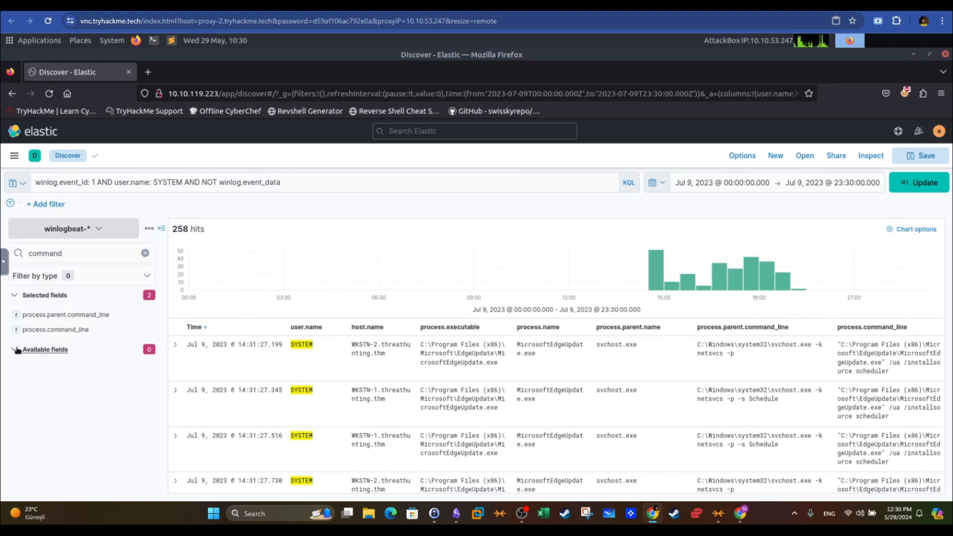
pyautogui.click(145, 253)
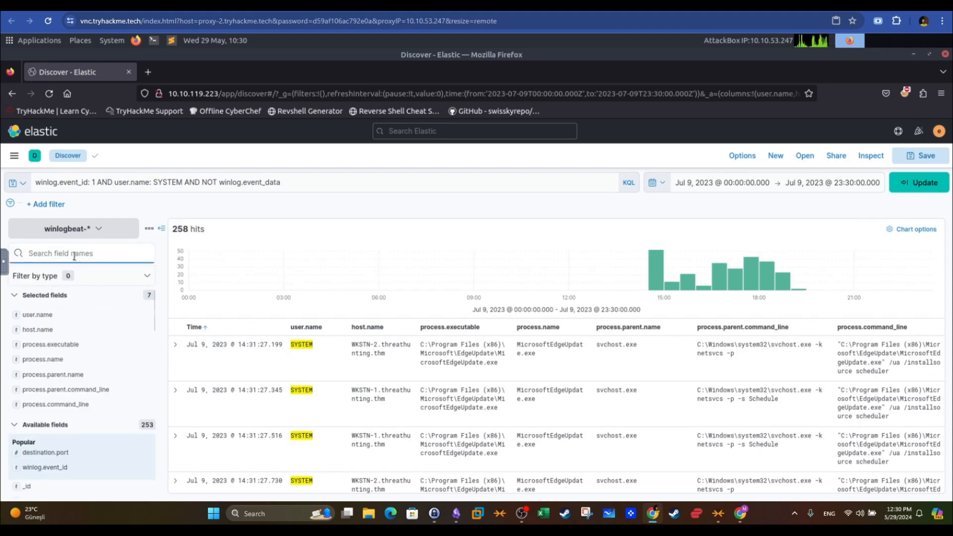
pyautogui.write('p')
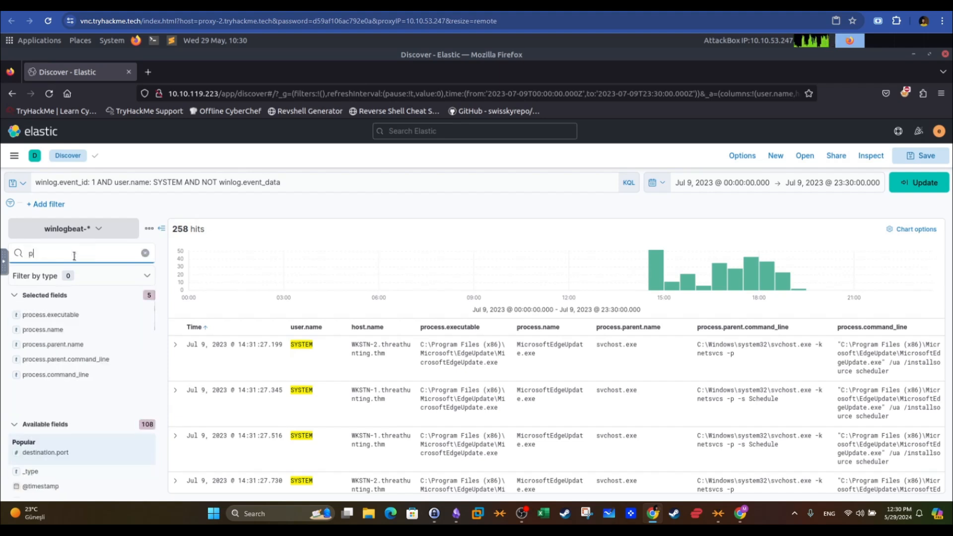
pyautogui.write('arentuser')
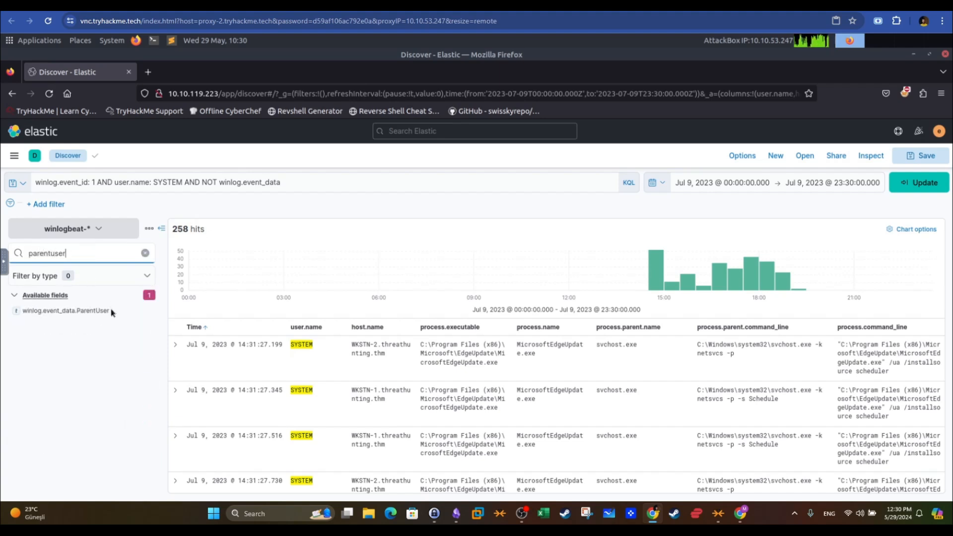
pyautogui.moveTo(108, 313); pyautogui.dragTo(7, 315)
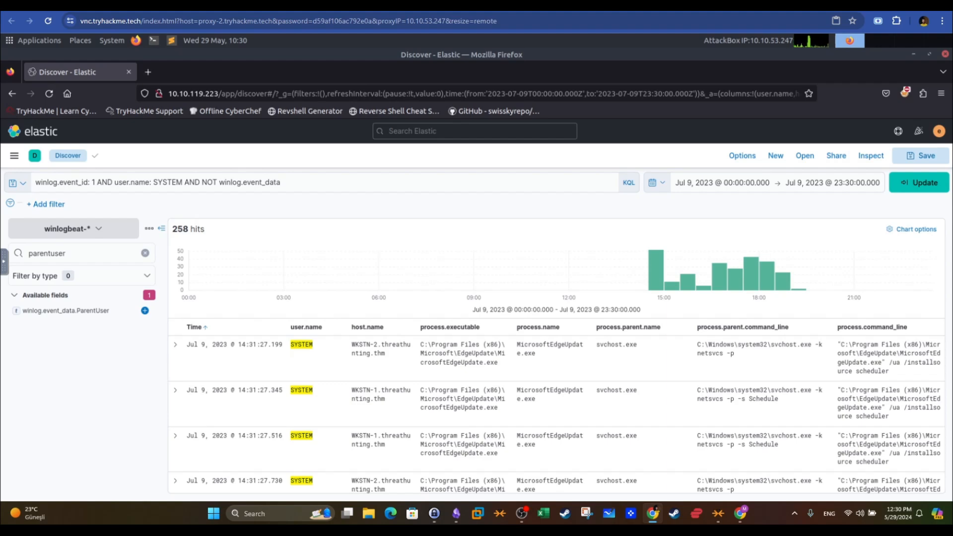
# - Complete the exclusion as winlog.event_data.ParentUser: "NT AUTHORITY\SYSTEM" and apply the updated query
pyautogui.click(201, 182)
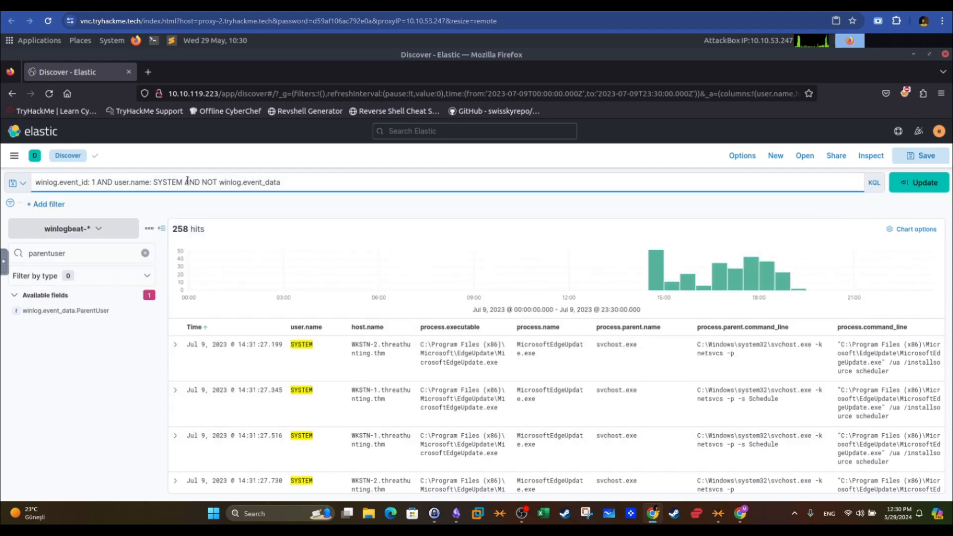
pyautogui.click(306, 182)
pyautogui.write('.ParentUser:')
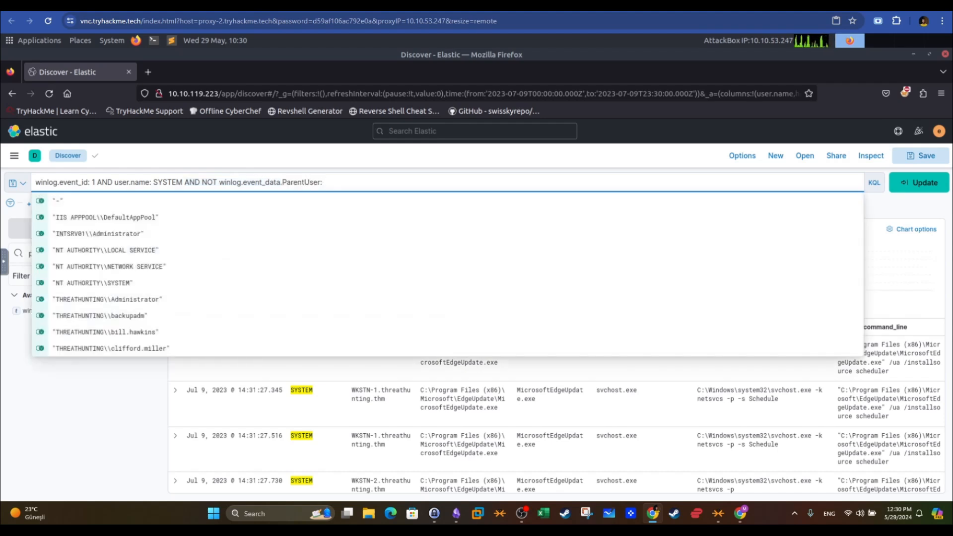
pyautogui.write('"NT AUTHORITY\\SYSTEM"')
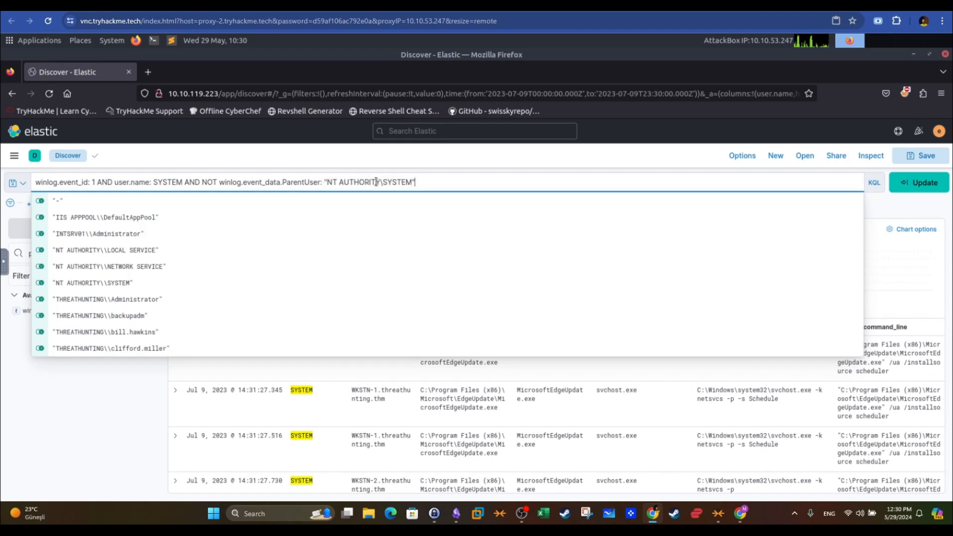
pyautogui.press('Return')
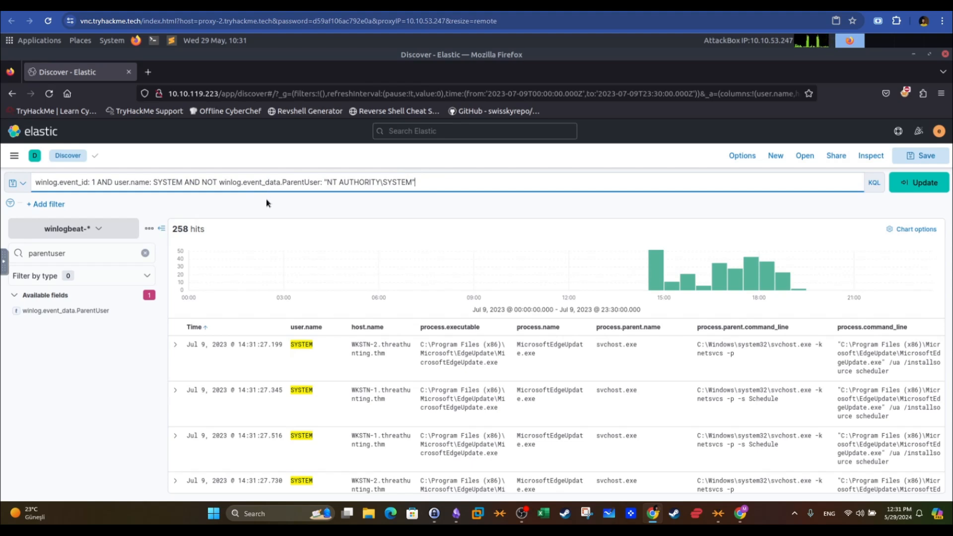
pyautogui.click(921, 183)
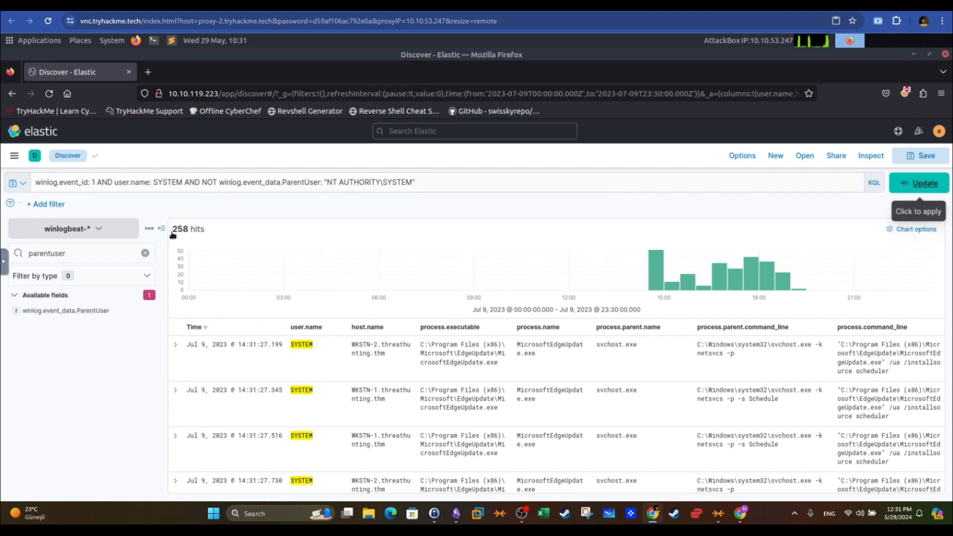
# - Clear the field name search and remove the process.parent.name and process.parent.command_line columns from the results table
pyautogui.click(145, 253)
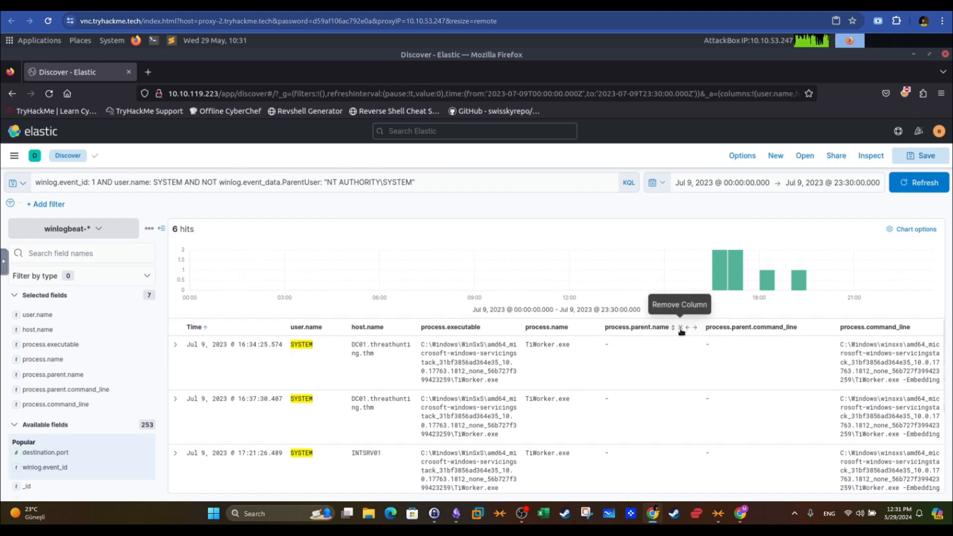
pyautogui.click(681, 328)
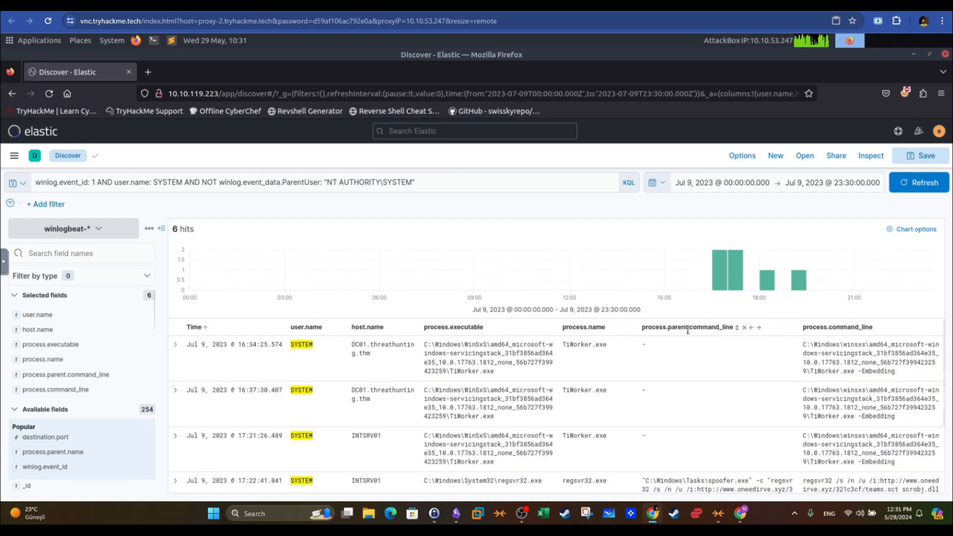
pyautogui.click(744, 329)
# - Search the fields for user and add winlog.event_data.ParentUser and winlog.event_data.SubjectUserName as table columns
pyautogui.click(92, 256)
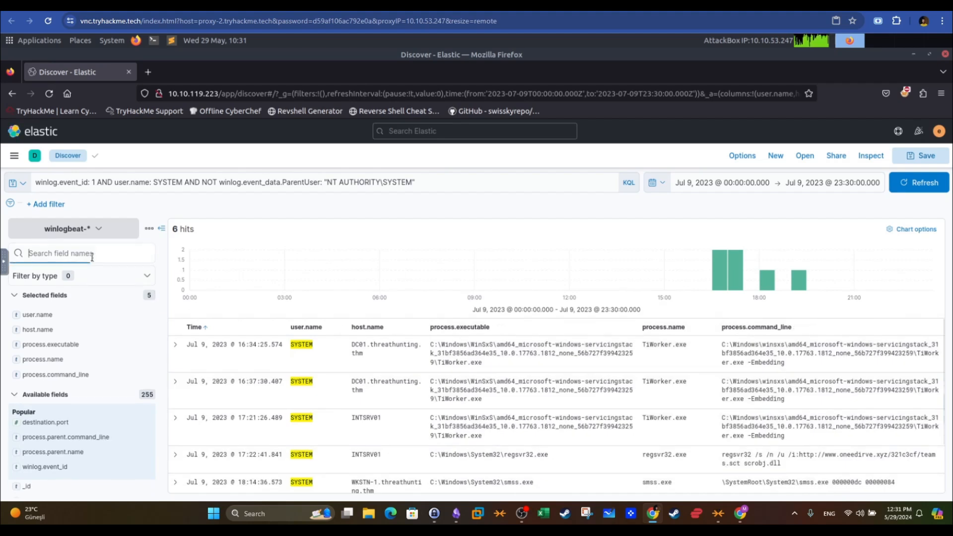
pyautogui.write('user')
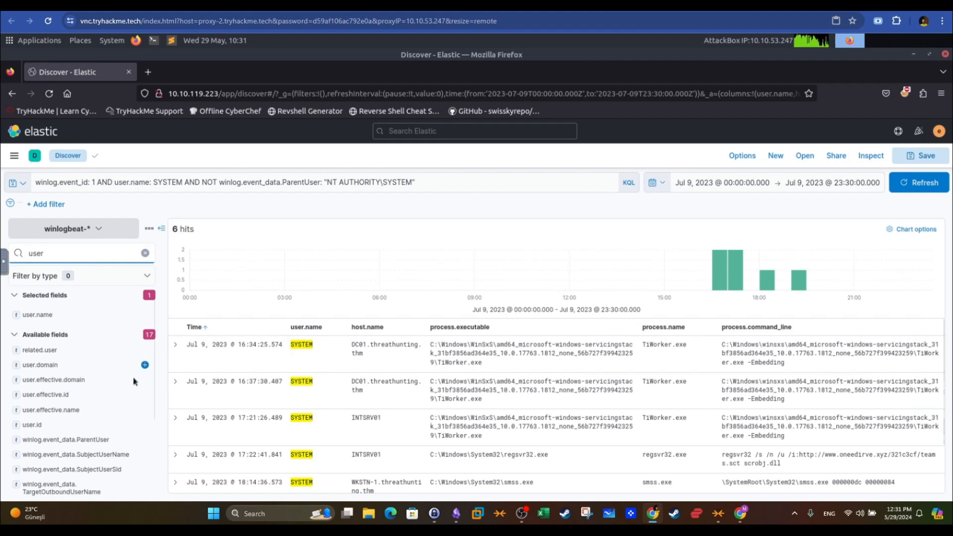
pyautogui.scroll(-1, 138, 419)
pyautogui.moveTo(72, 391)
pyautogui.click(144, 388)
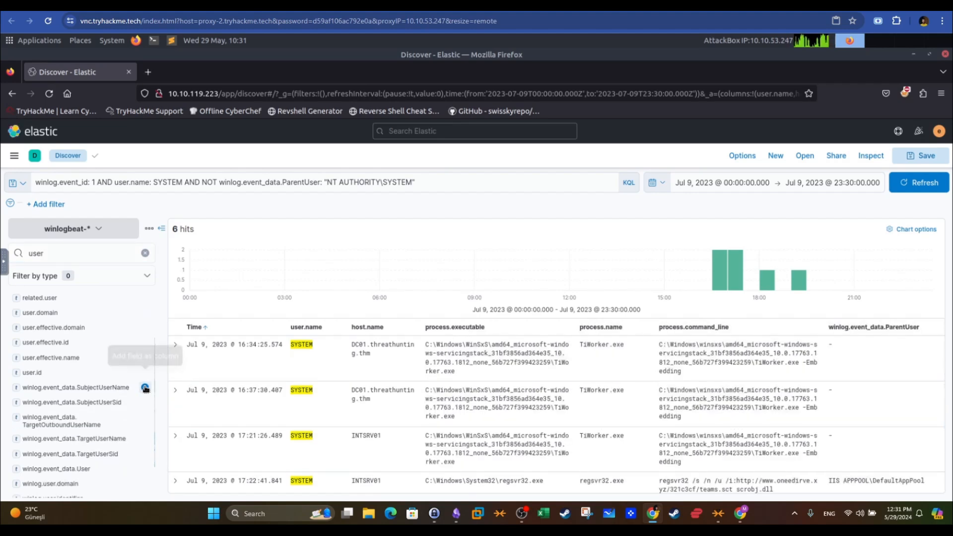
pyautogui.click(145, 388)
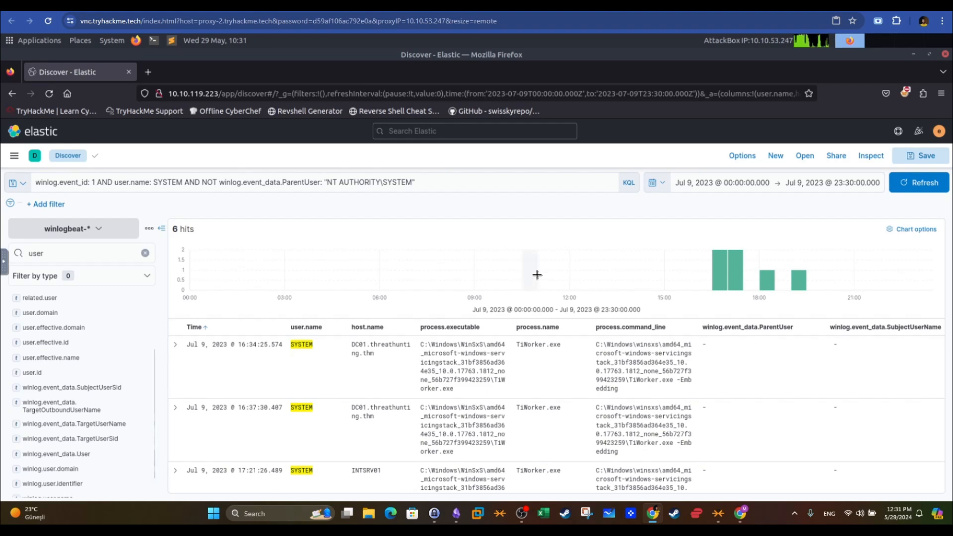
# - Examine the filtered SYSTEM process events, focusing on the regsvr32.exe event's parent user and command line, and review the query
pyautogui.scroll(-3, 616, 360)
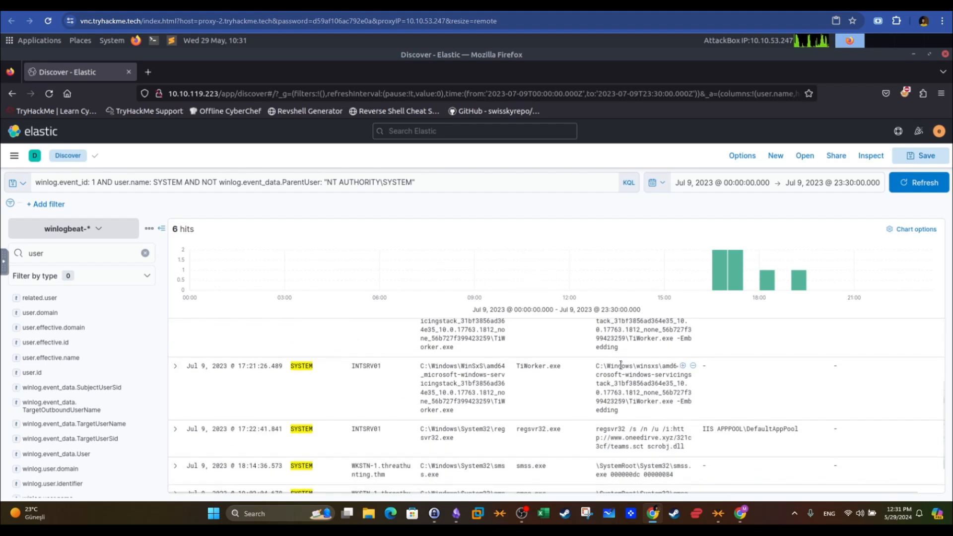
pyautogui.scroll(3, 616, 365)
pyautogui.scroll(-3, 750, 375)
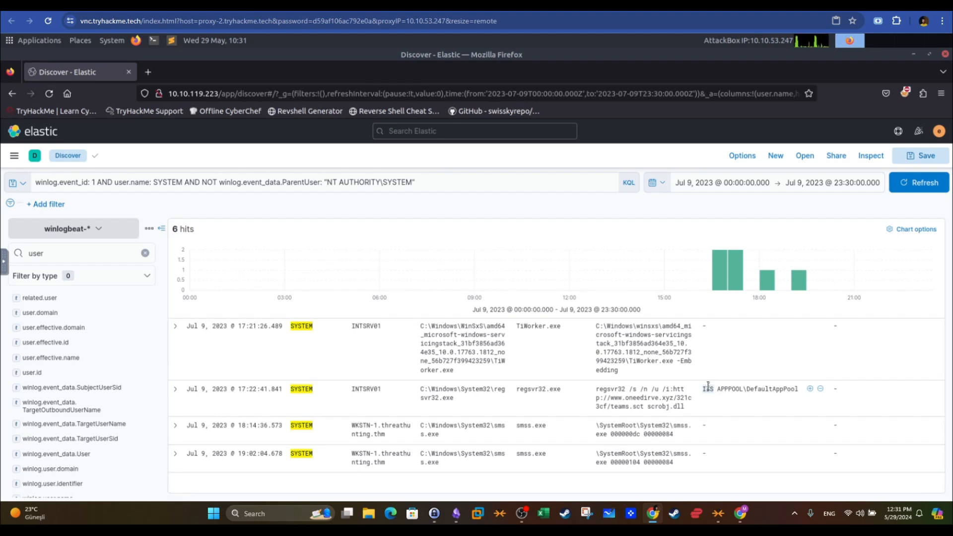
pyautogui.click(739, 392)
pyautogui.moveTo(703, 391); pyautogui.dragTo(770, 390)
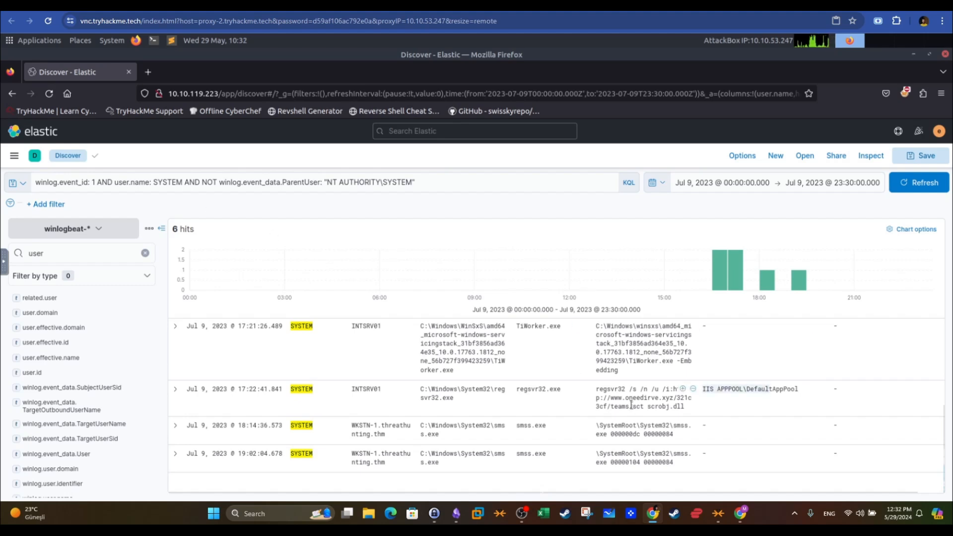
pyautogui.scroll(3, 632, 405)
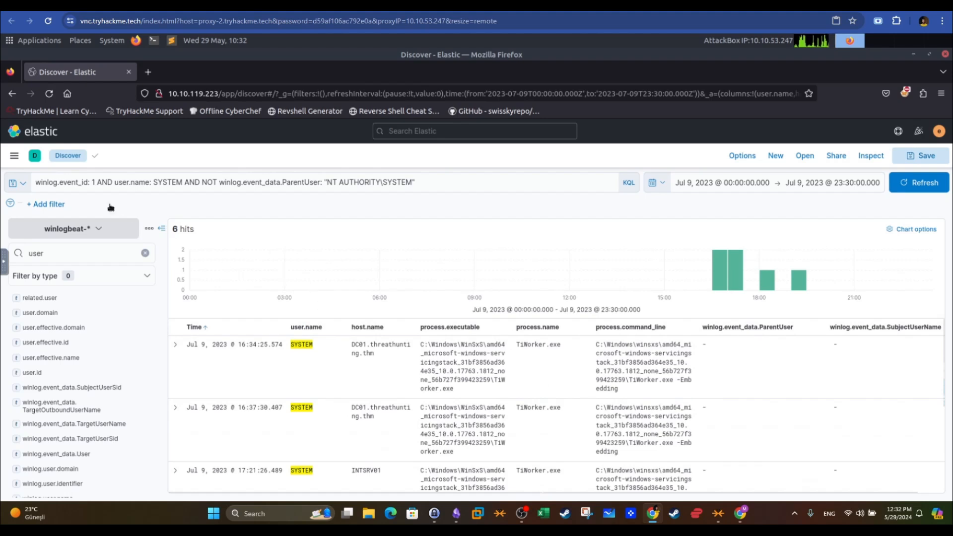
pyautogui.click(95, 184)
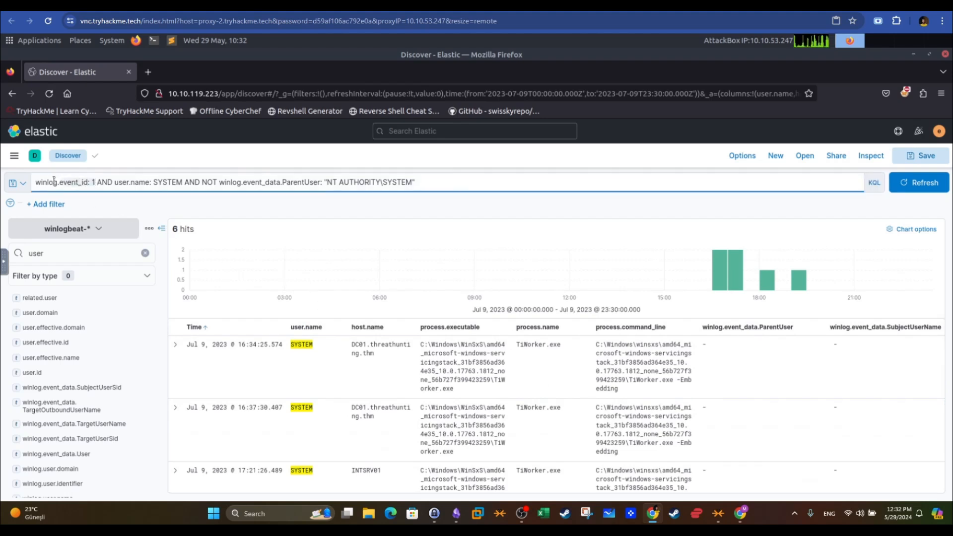
pyautogui.scroll(-3, 709, 376)
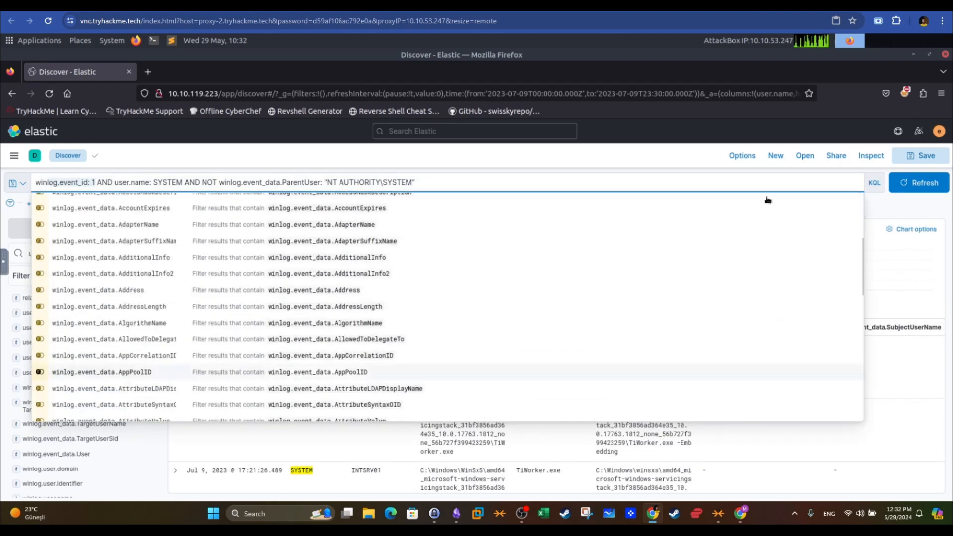
# - Dismiss the query suggestions and inspect the regsvr32.exe event's process name, command line, user and parent user in the results
pyautogui.click(892, 213)
pyautogui.scroll(-2, 740, 356)
pyautogui.scroll(2, 722, 381)
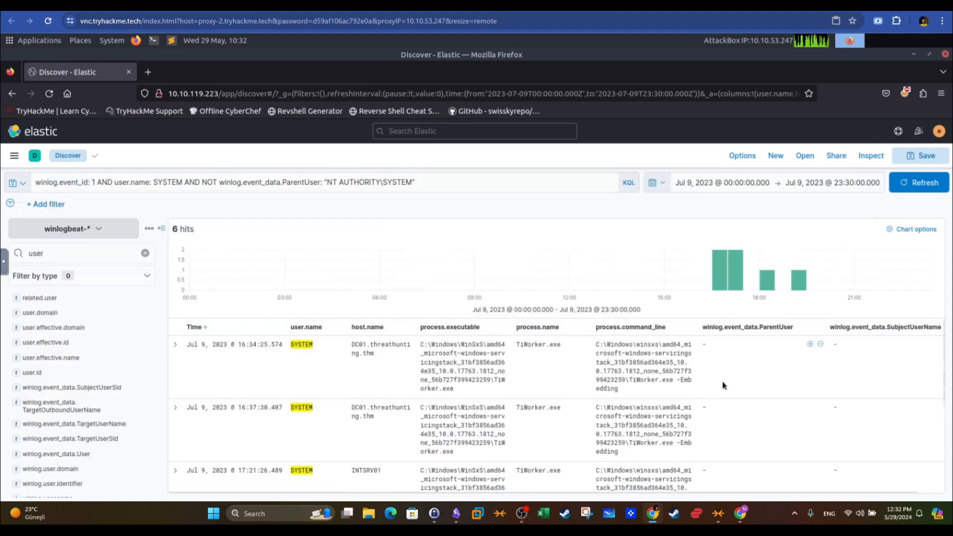
pyautogui.scroll(-3, 573, 359)
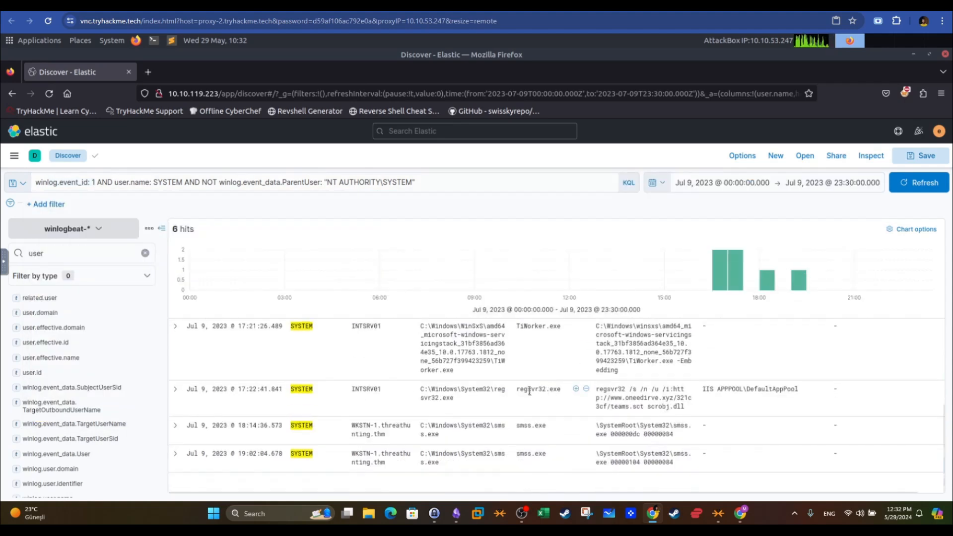
pyautogui.moveTo(518, 391); pyautogui.dragTo(558, 389)
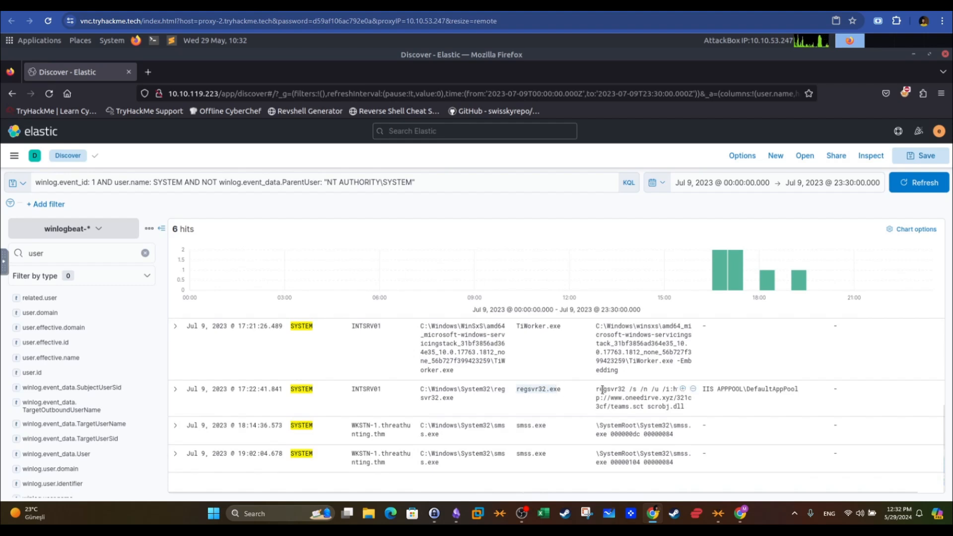
pyautogui.moveTo(597, 388); pyautogui.dragTo(672, 405)
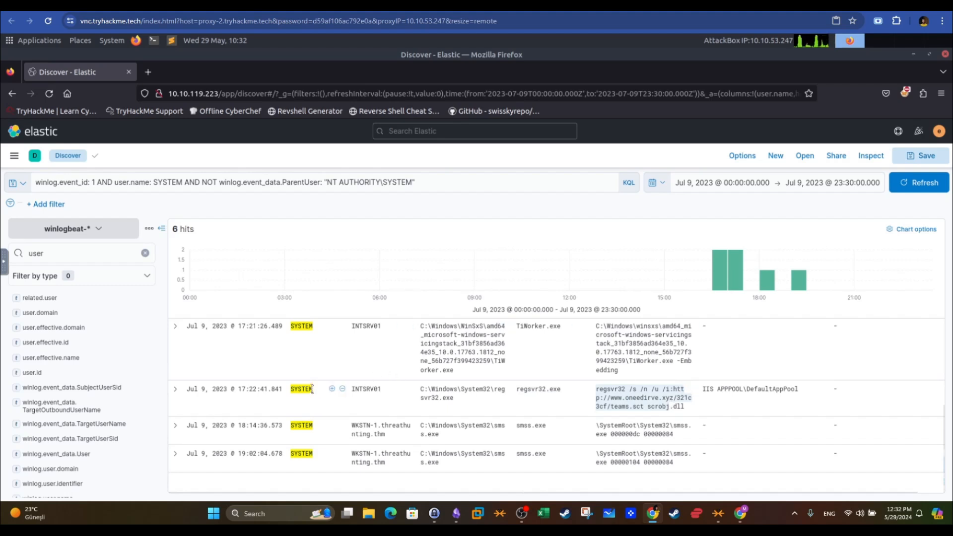
pyautogui.click(293, 389)
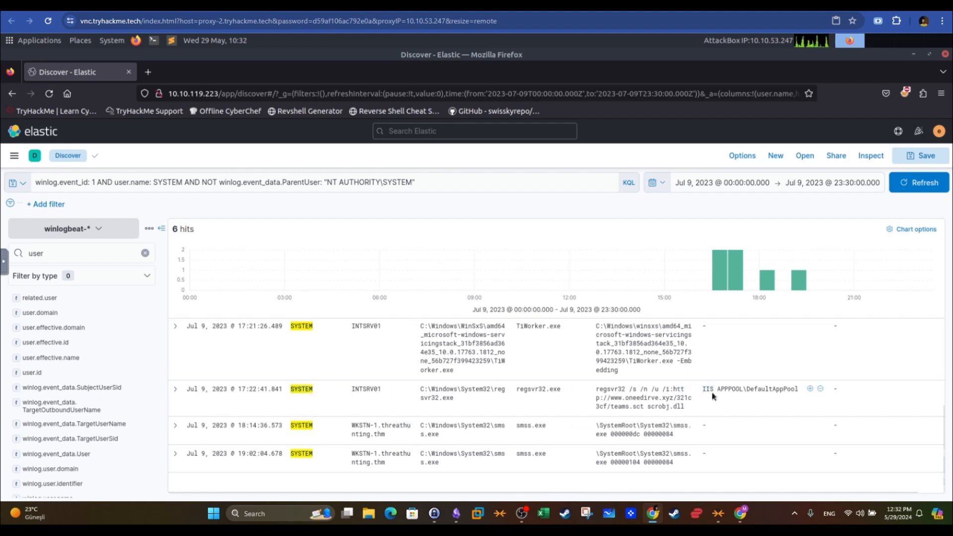
pyautogui.moveTo(518, 393); pyautogui.dragTo(556, 390)
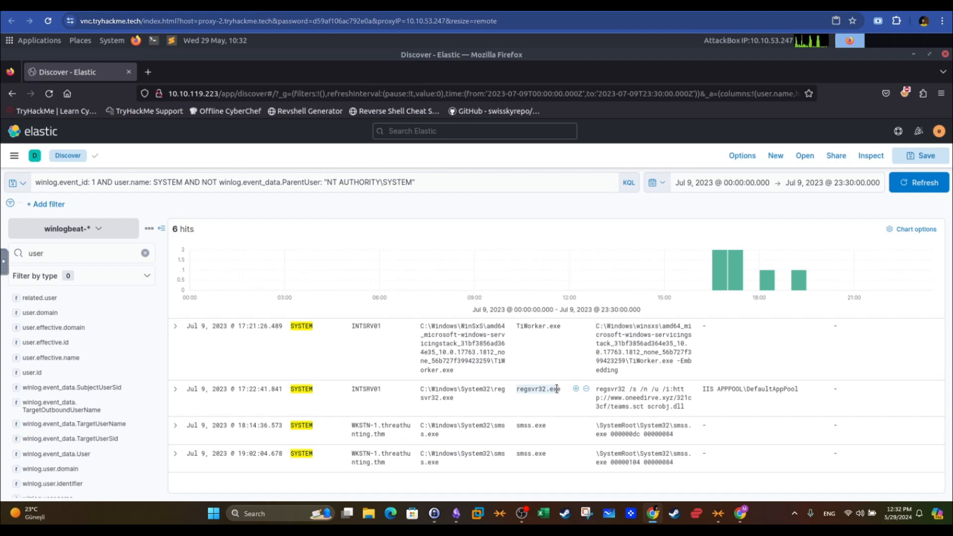
pyautogui.click(298, 393)
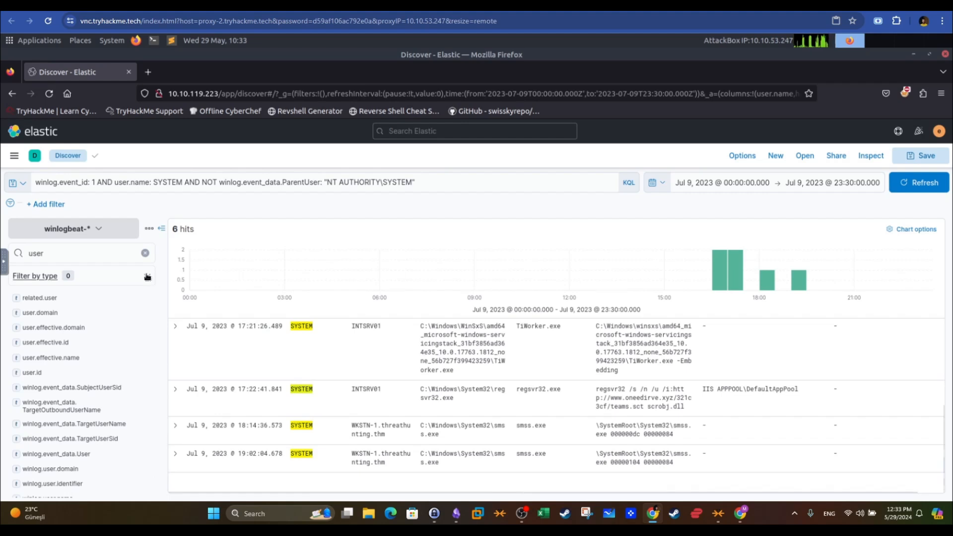
# - Search the fields for parent, add process.parent.command_line, process.parent.name and process.parent.executable as table columns, and clear the search
pyautogui.click(145, 253)
pyautogui.write('parent')
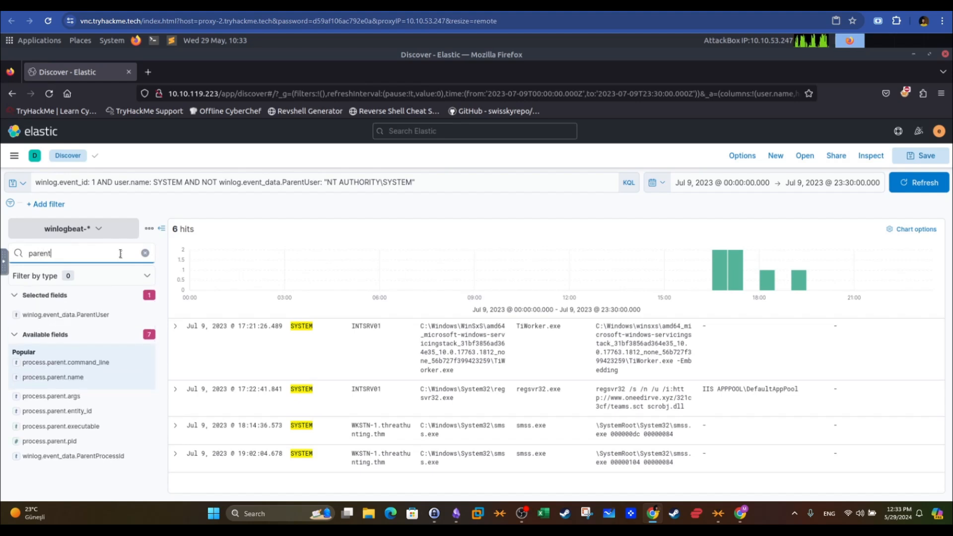
pyautogui.click(145, 364)
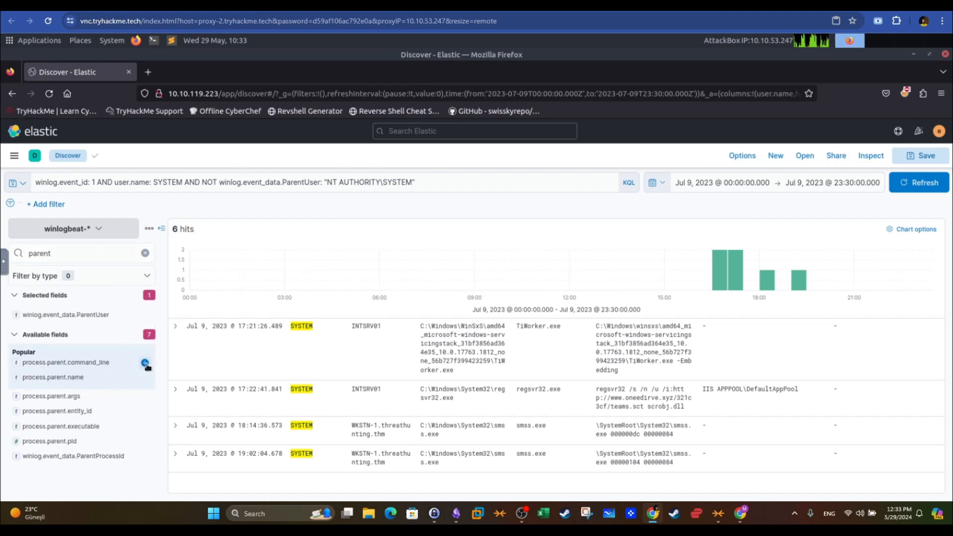
pyautogui.click(145, 378)
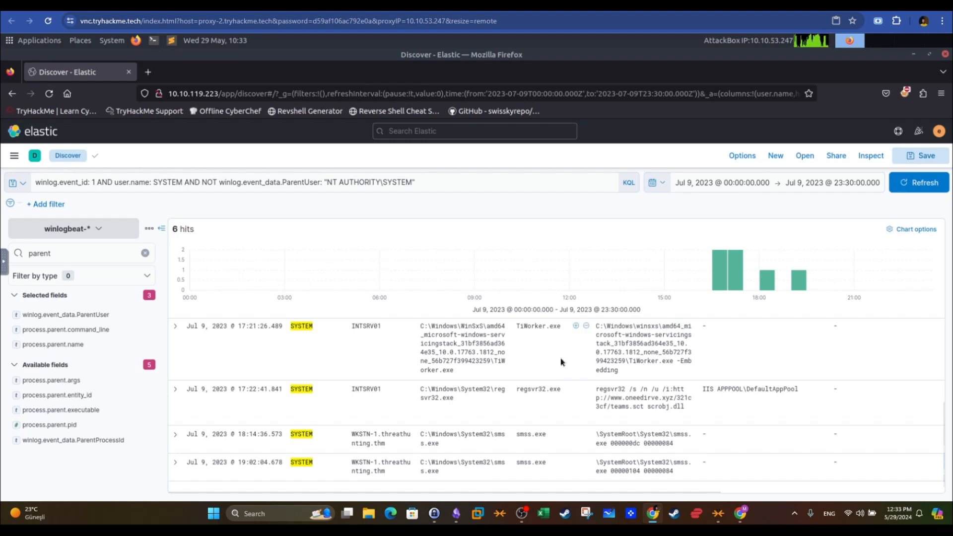
pyautogui.scroll(-1, 562, 362)
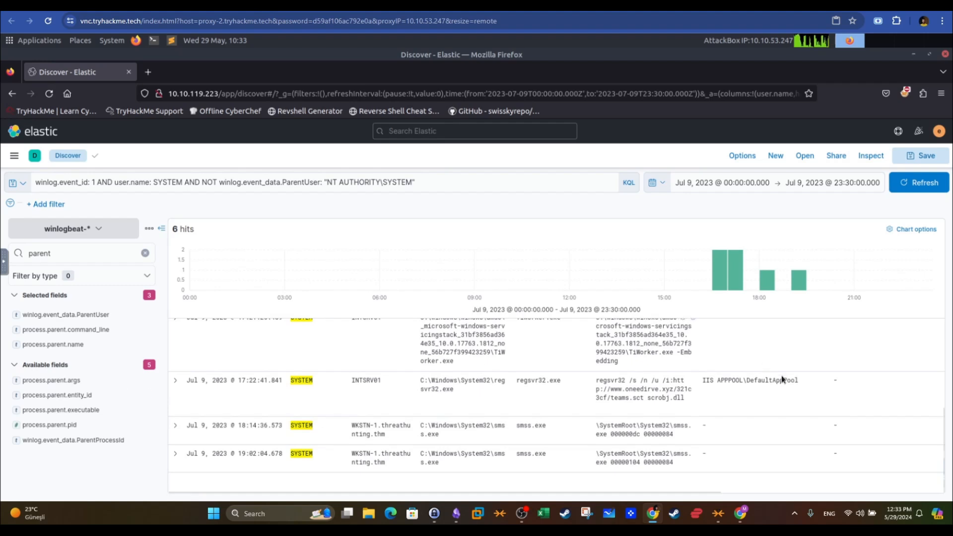
pyautogui.scroll(5, 799, 392)
pyautogui.scroll(-5, 798, 392)
pyautogui.click(145, 412)
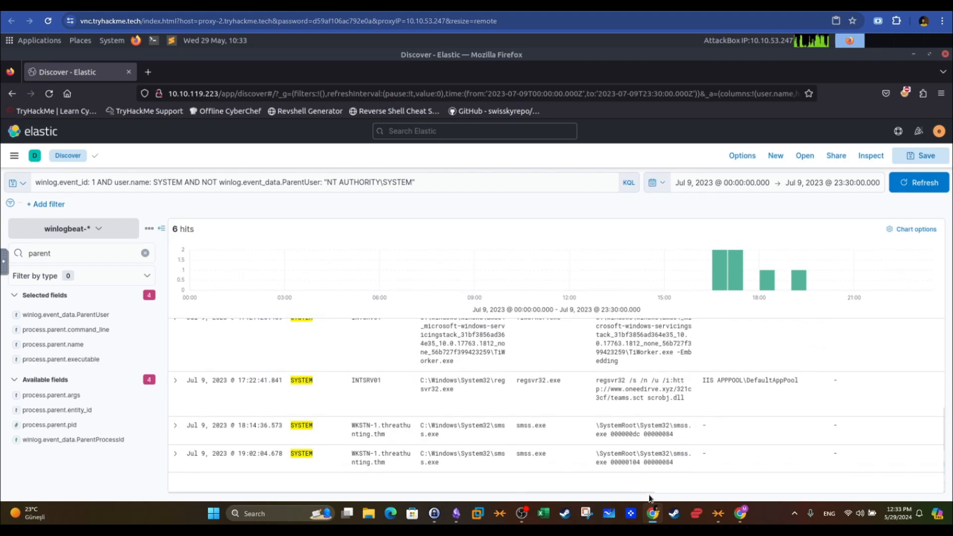
pyautogui.click(145, 254)
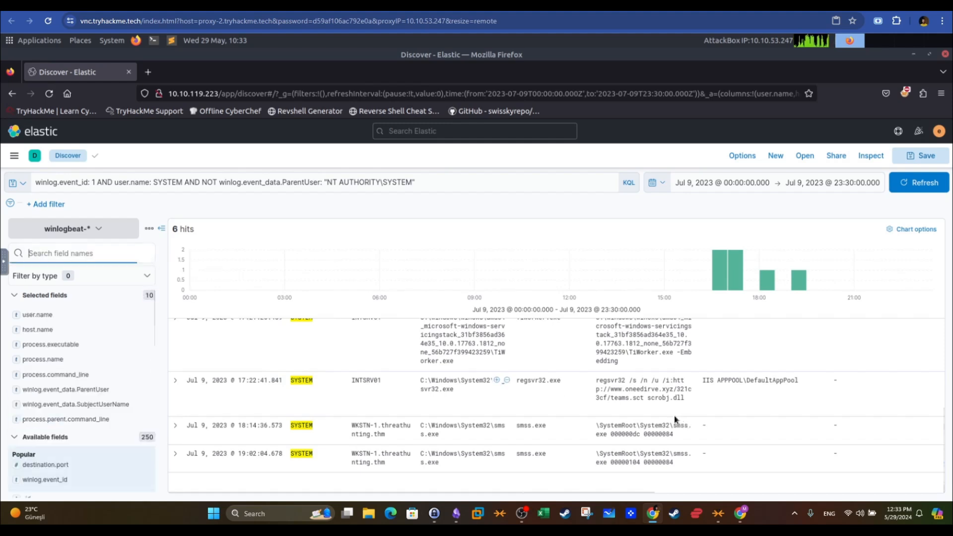
# - Examine the regsvr32.exe event's parent process name and parent user, and compare them with its process name and user
pyautogui.moveTo(648, 493); pyautogui.dragTo(876, 497)
pyautogui.scroll(5, 824, 431)
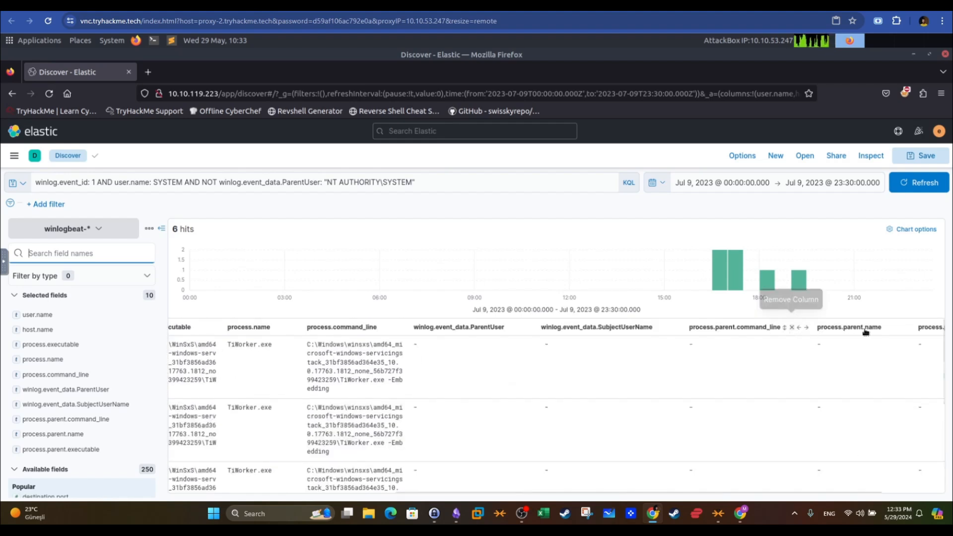
pyautogui.scroll(-3, 832, 368)
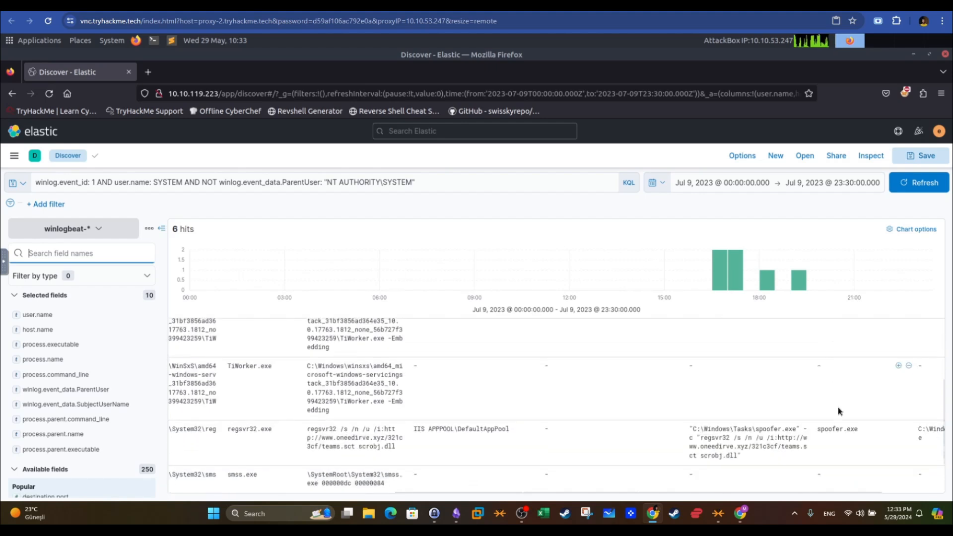
pyautogui.moveTo(818, 429); pyautogui.dragTo(857, 430)
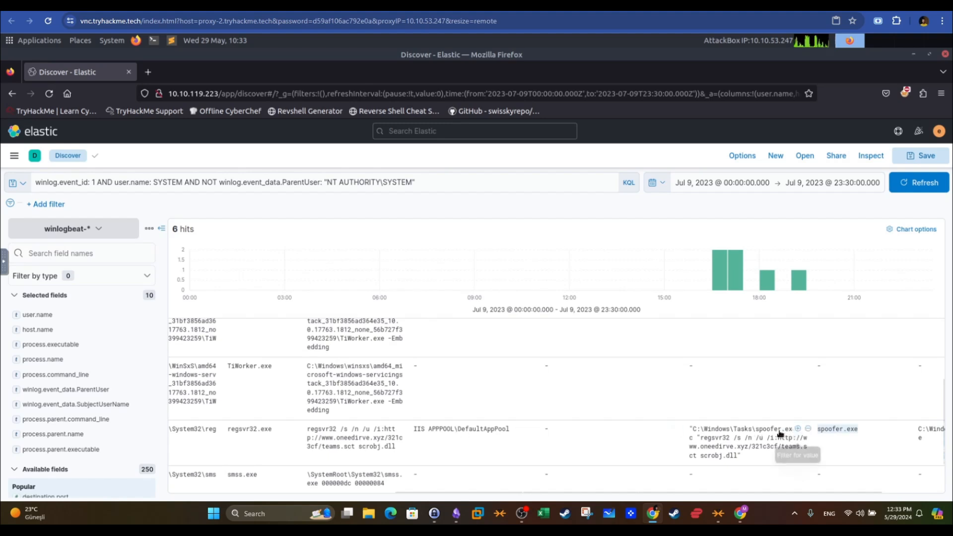
pyautogui.moveTo(416, 429); pyautogui.dragTo(506, 428)
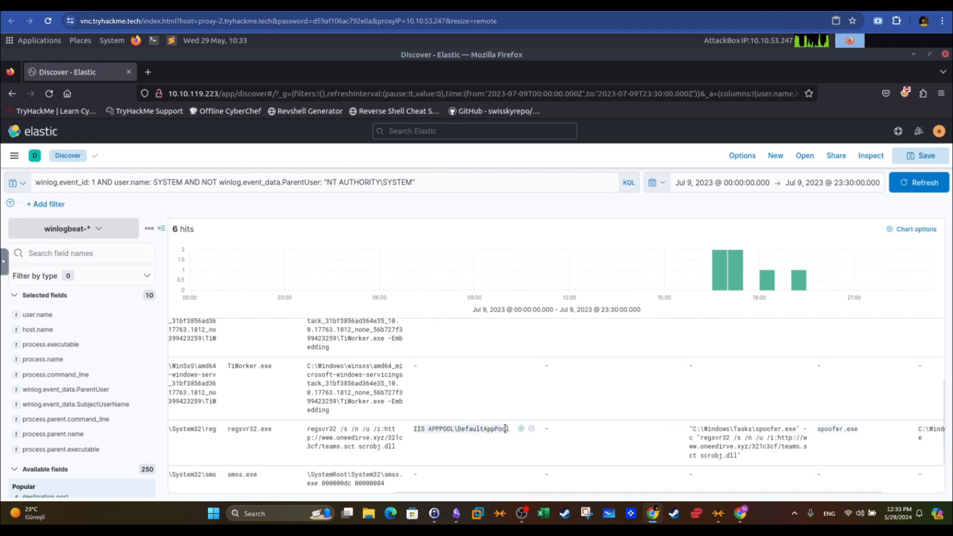
pyautogui.moveTo(535, 493); pyautogui.dragTo(368, 489)
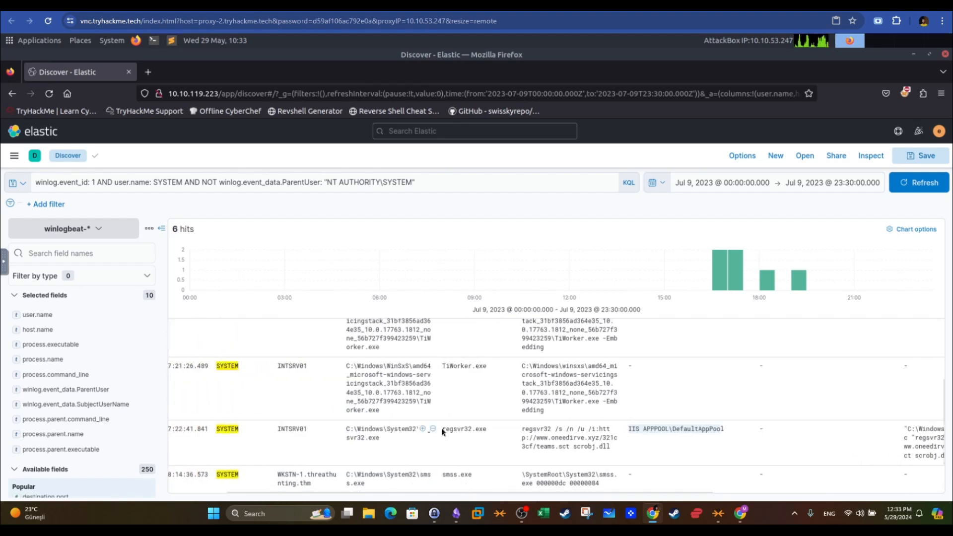
pyautogui.moveTo(444, 429); pyautogui.dragTo(468, 429)
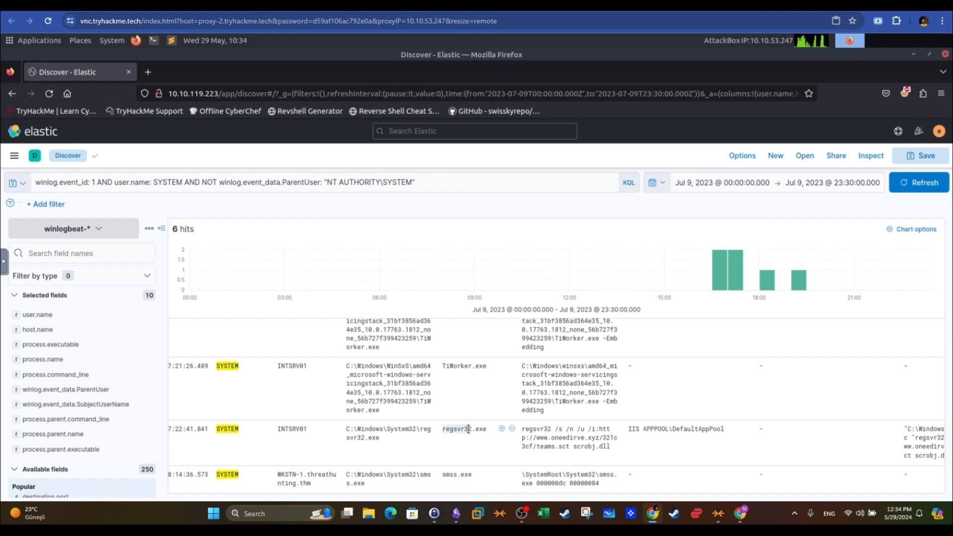
pyautogui.click(221, 429)
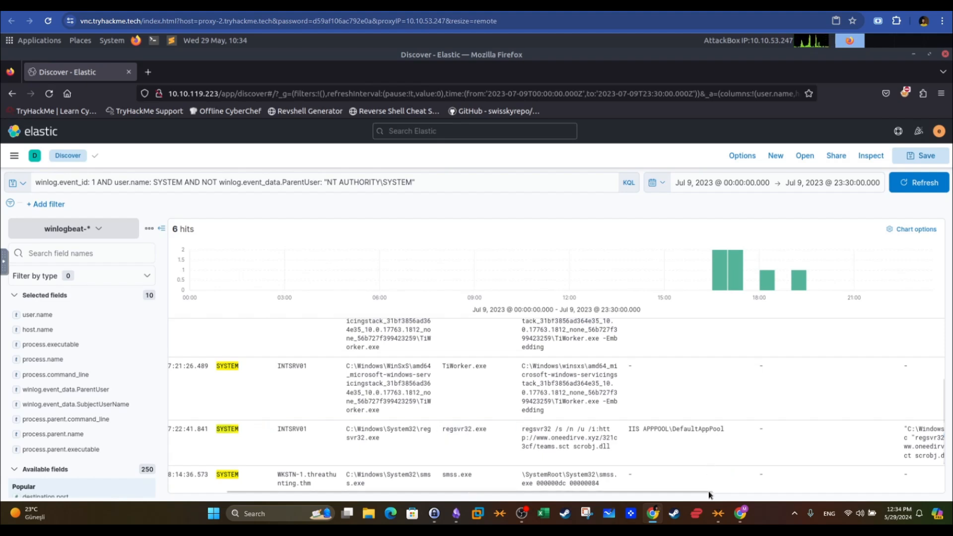
# - Trace the regsvr32.exe event from its parent user to the parent process name and full parent command line
pyautogui.moveTo(708, 490); pyautogui.dragTo(768, 497)
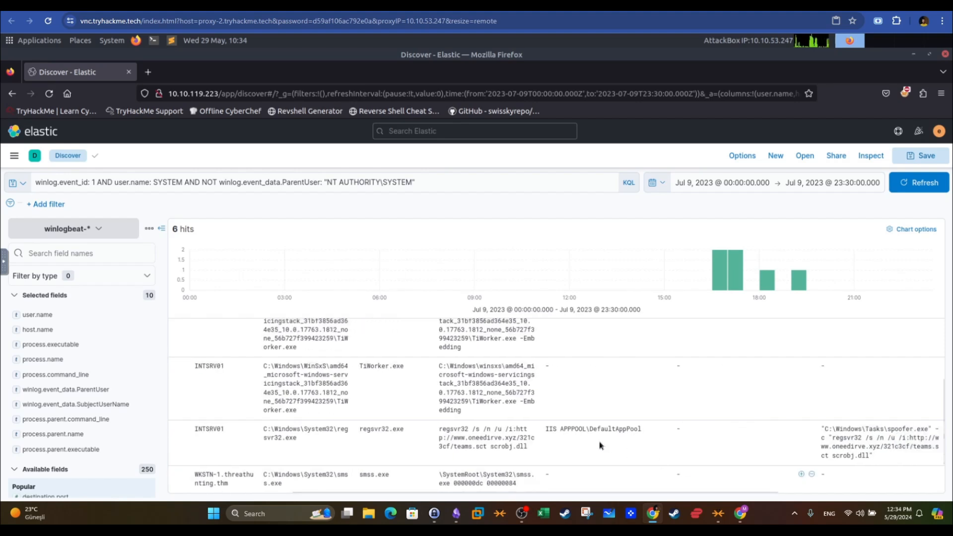
pyautogui.moveTo(548, 431); pyautogui.dragTo(589, 431)
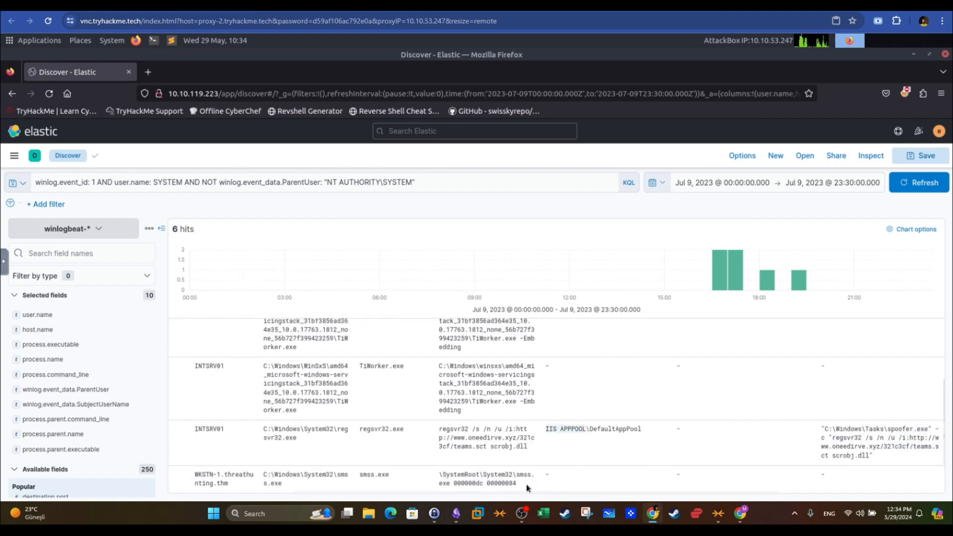
pyautogui.moveTo(548, 488); pyautogui.dragTo(234, 418)
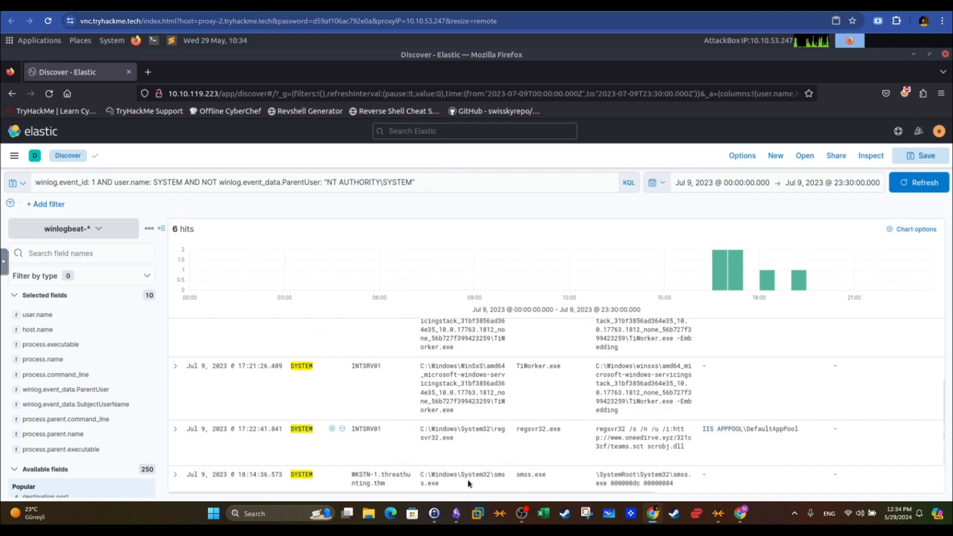
pyautogui.moveTo(490, 491); pyautogui.dragTo(708, 502)
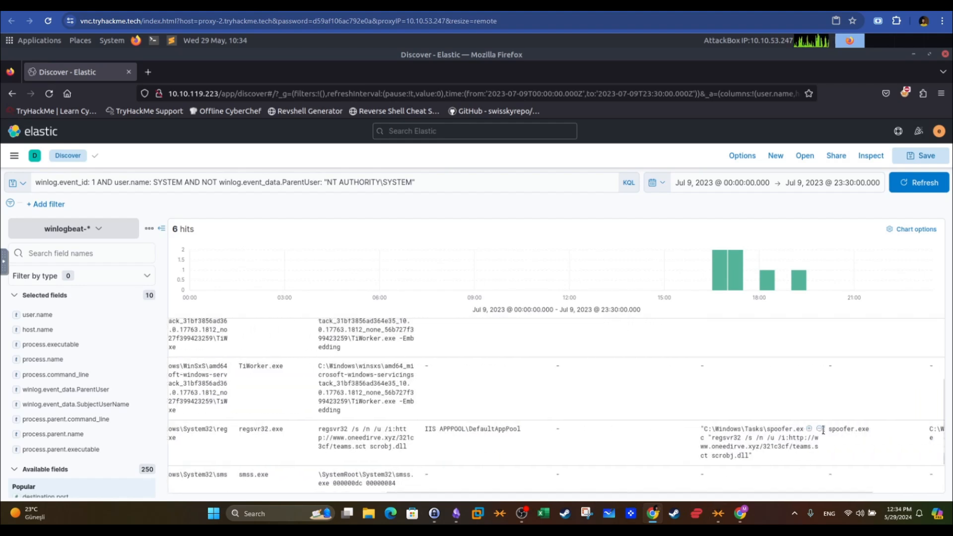
pyautogui.moveTo(868, 431); pyautogui.dragTo(830, 431)
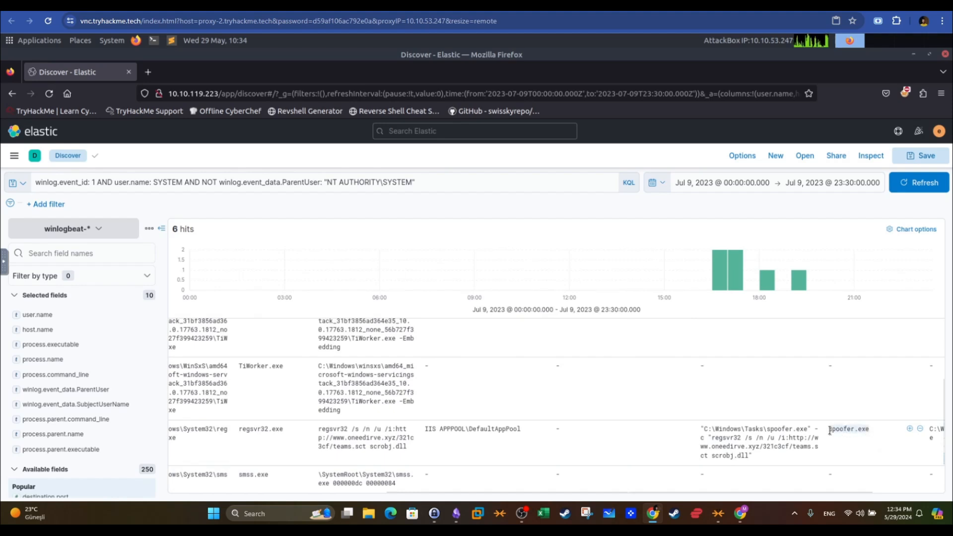
pyautogui.moveTo(493, 430); pyautogui.dragTo(426, 430)
pyautogui.moveTo(449, 492); pyautogui.dragTo(298, 481)
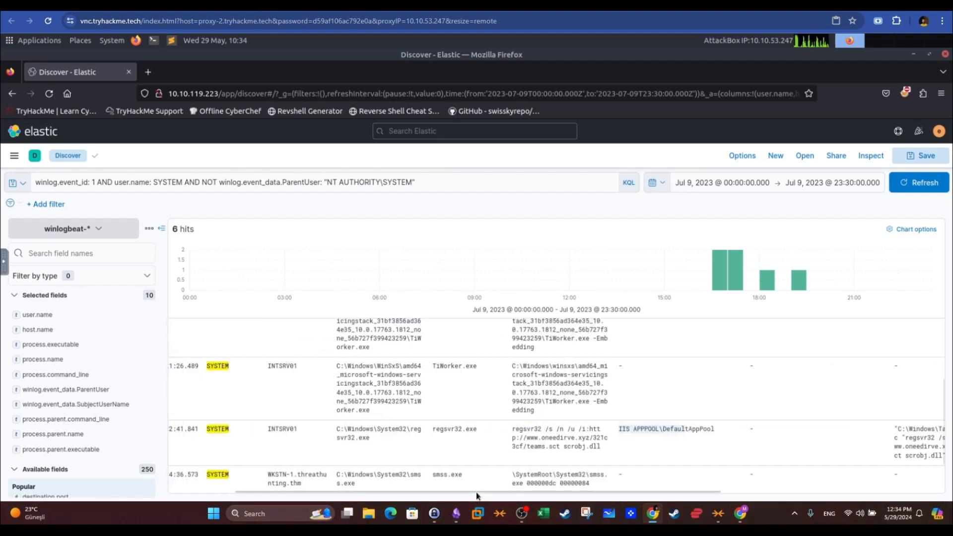
pyautogui.moveTo(475, 493); pyautogui.dragTo(631, 511)
pyautogui.moveTo(750, 457); pyautogui.dragTo(706, 431)
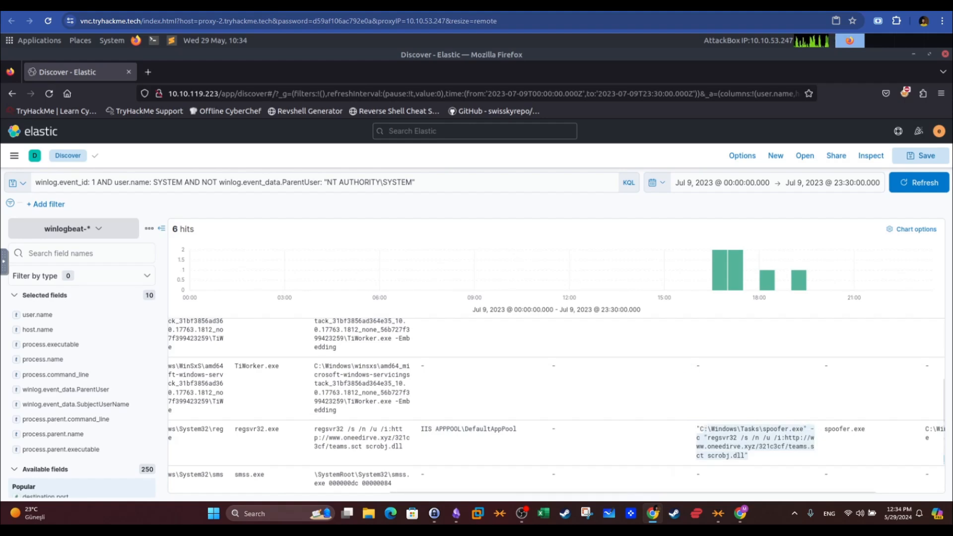
# - Switch to the TryHackMe room and read the question about the full command line of the process spawned by spoofer.exe
pyautogui.hotkey('ctrl', 'Tab')
pyautogui.scroll(-3, 789, 198)
pyautogui.scroll(-15, 251, 305)
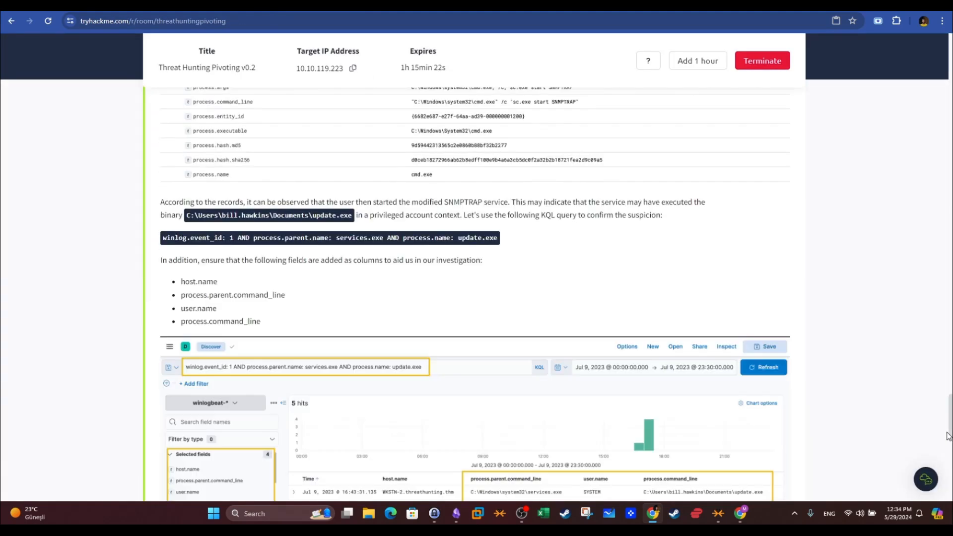
pyautogui.scroll(3, 251, 305)
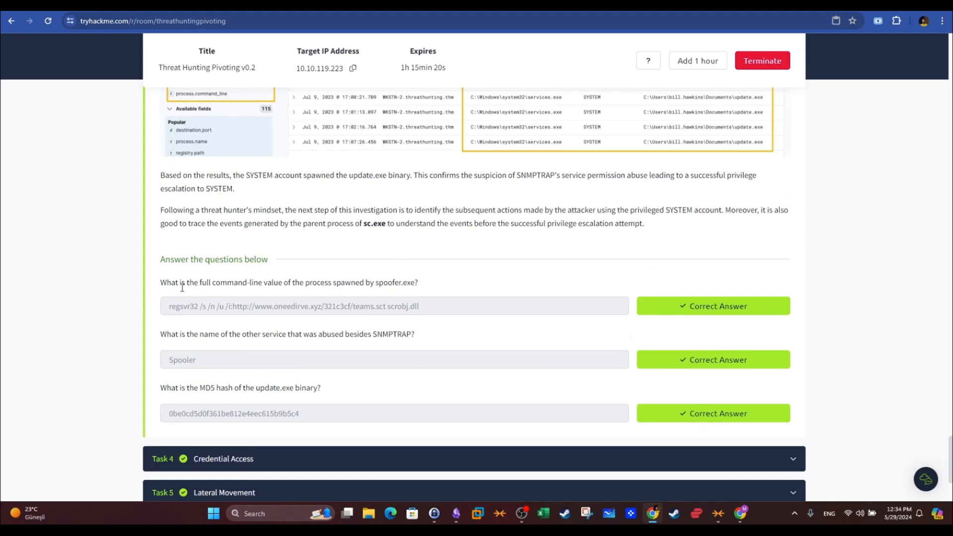
pyautogui.moveTo(338, 284); pyautogui.dragTo(404, 283)
# - Return to Elastic and locate the process name and command line of the event whose parent process is spoofer.exe
pyautogui.click(392, 4)
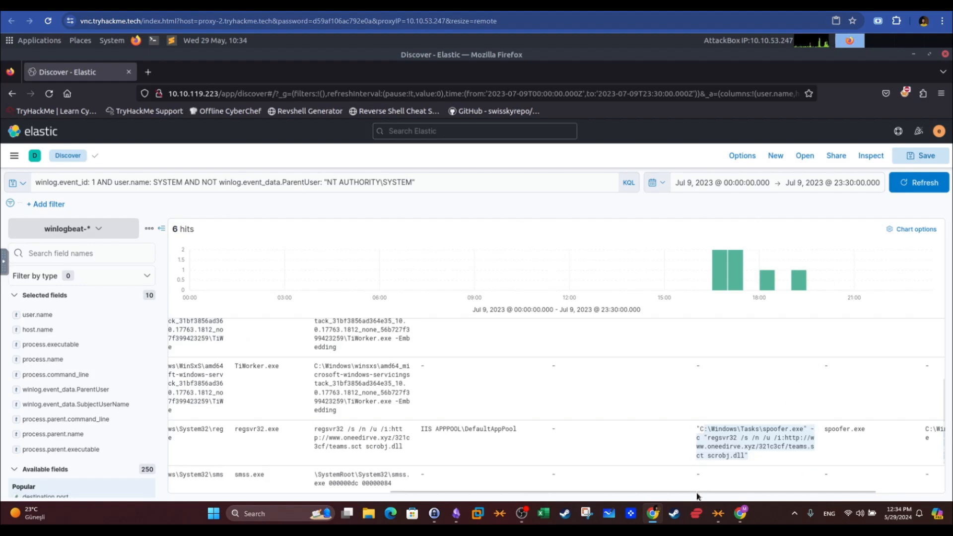
pyautogui.moveTo(869, 428); pyautogui.dragTo(825, 428)
pyautogui.click(800, 493)
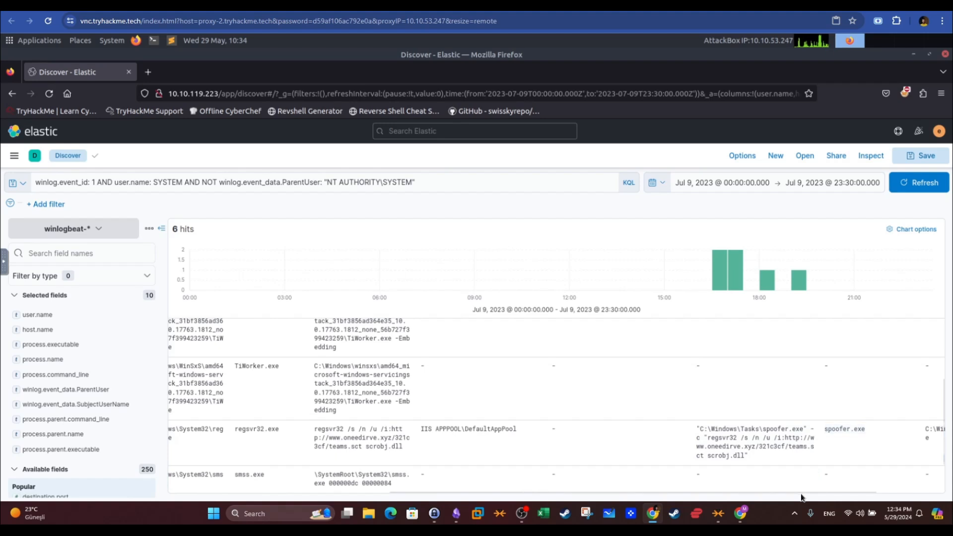
pyautogui.moveTo(748, 497); pyautogui.dragTo(494, 497)
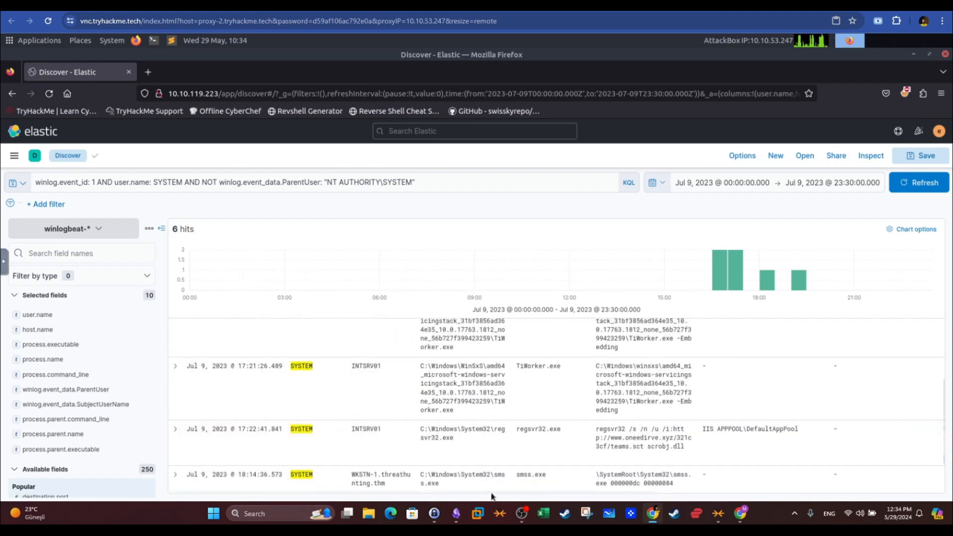
pyautogui.moveTo(517, 432); pyautogui.dragTo(543, 429)
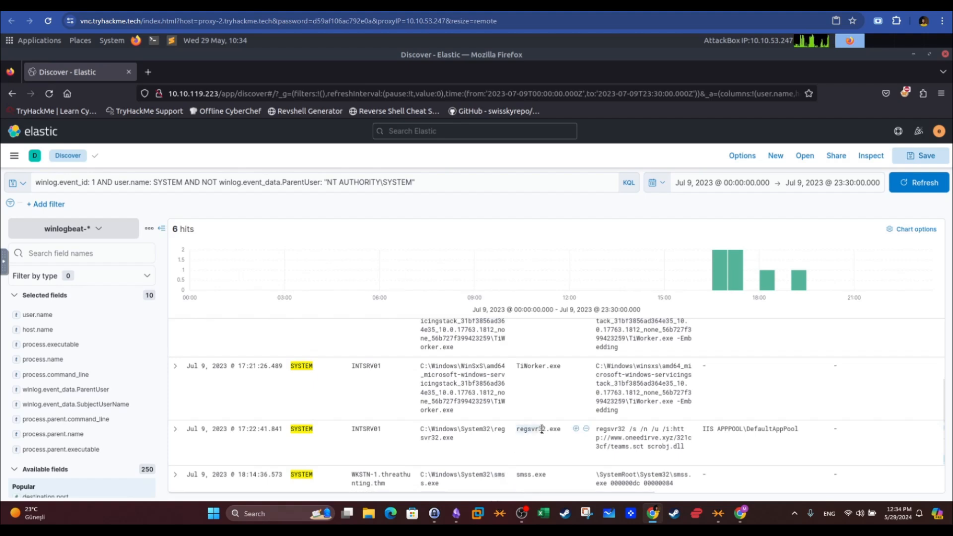
pyautogui.moveTo(685, 449); pyautogui.dragTo(600, 431)
# - Compare the command line with the answer to the spoofer.exe question in the TryHackMe room, and return to Elastic
pyautogui.click(188, 6)
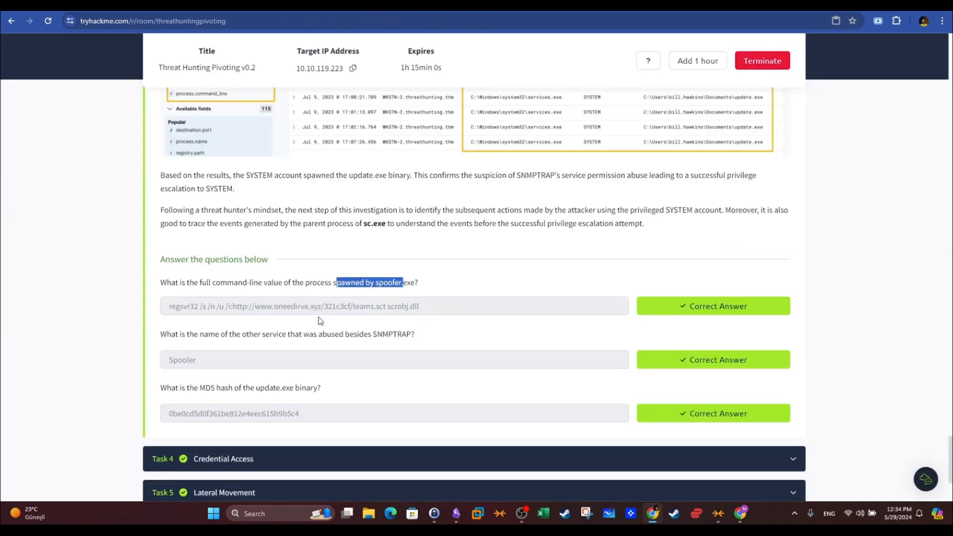
pyautogui.moveTo(191, 307); pyautogui.dragTo(448, 308)
pyautogui.click(308, 6)
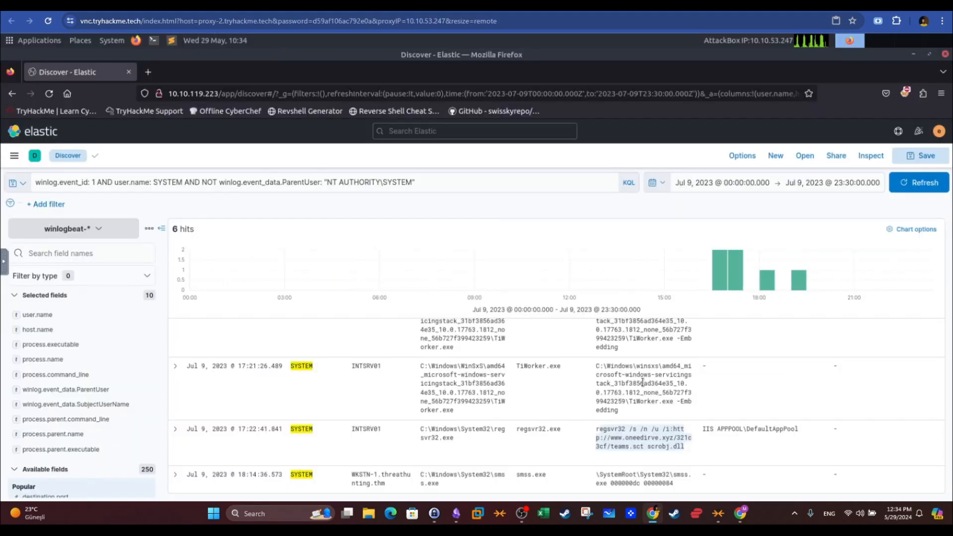
# - Check the spoofer.exe question in the TryHackMe room, and re-examine the regsvr32.exe event's parent user and parent process name in Elastic
pyautogui.click(188, 6)
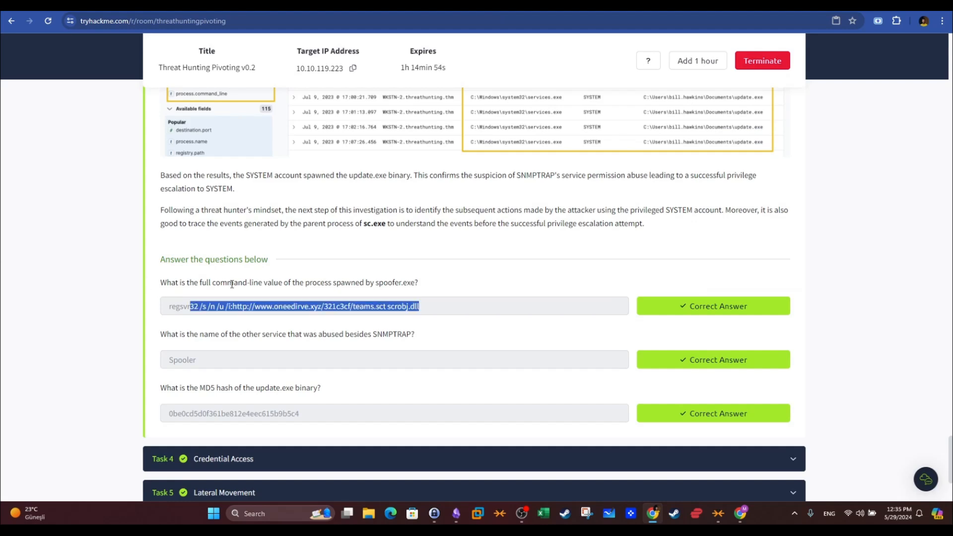
pyautogui.click(308, 6)
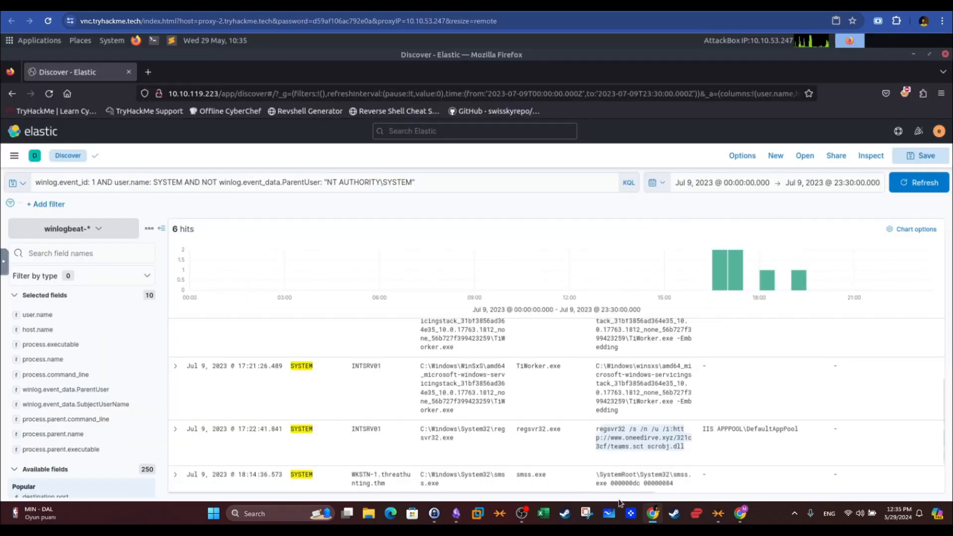
pyautogui.moveTo(621, 493); pyautogui.dragTo(845, 489)
pyautogui.moveTo(858, 428); pyautogui.dragTo(821, 429)
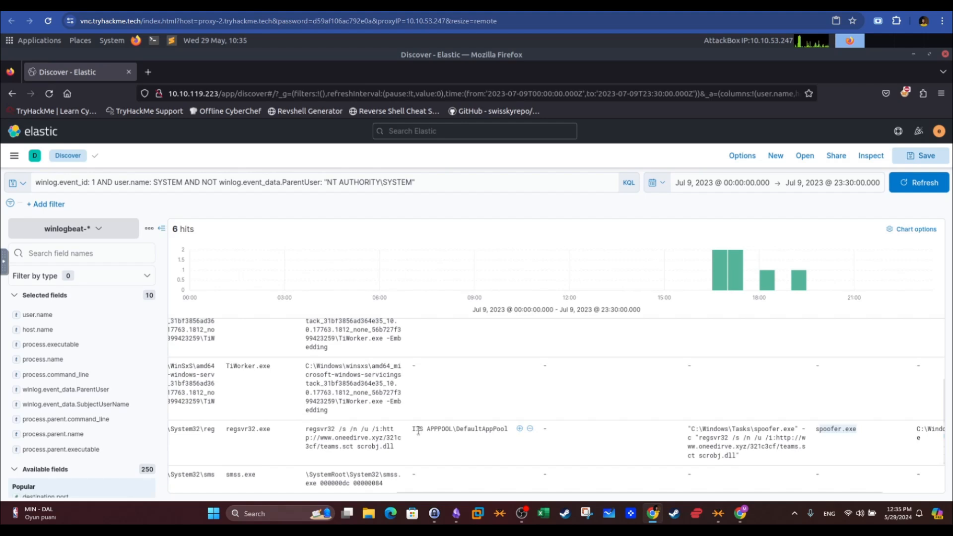
pyautogui.moveTo(413, 429); pyautogui.dragTo(426, 432)
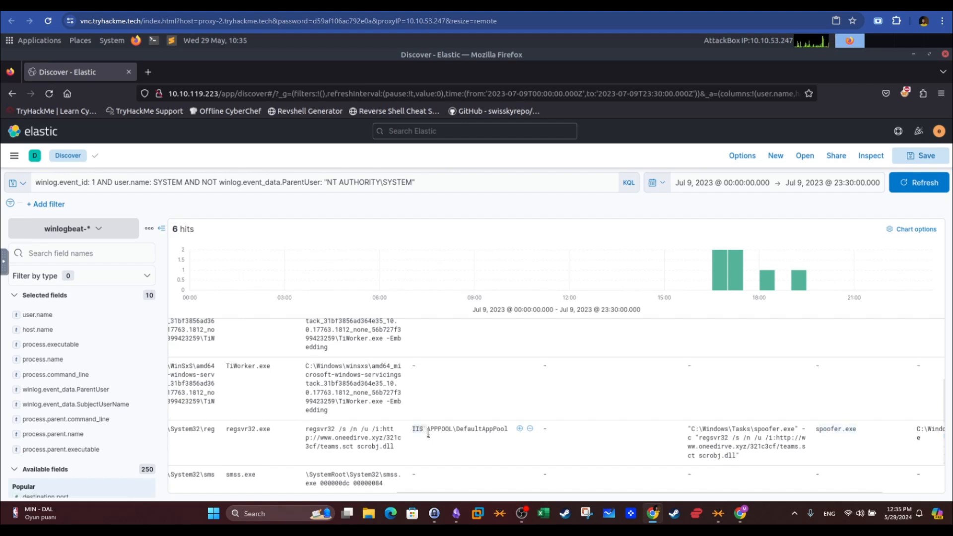
pyautogui.moveTo(817, 430); pyautogui.dragTo(856, 430)
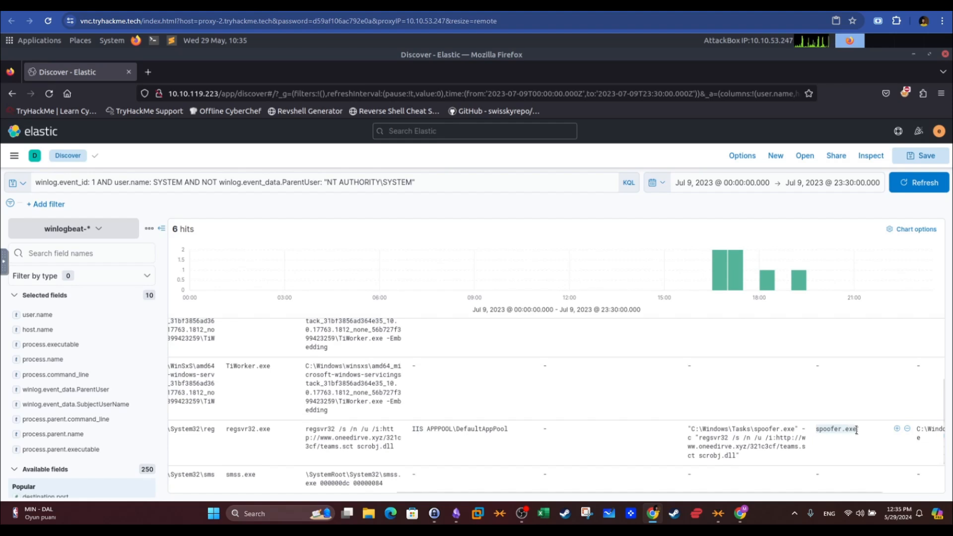
# - Change the Elastic query to winlog.event_id: 1 AND process.name: spoofer.exe and run it
pyautogui.click(97, 183)
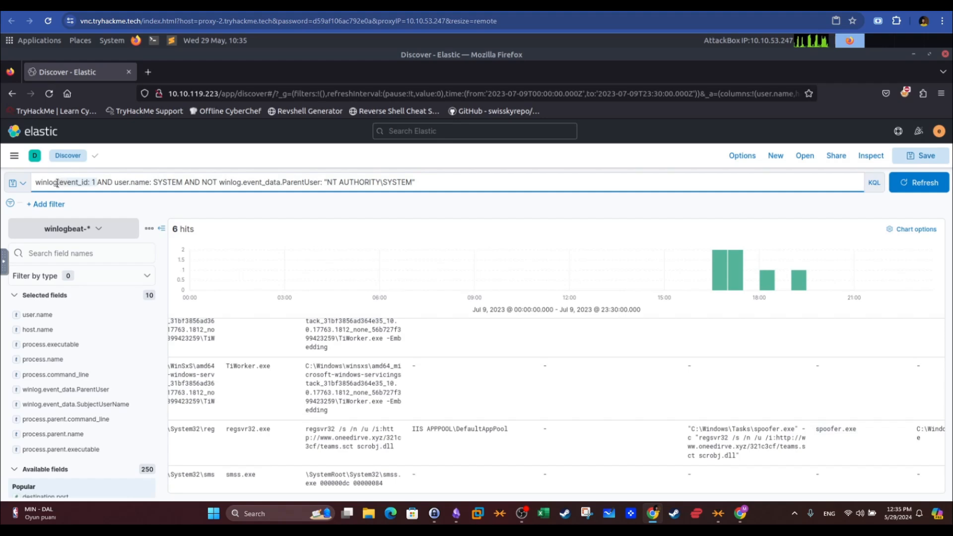
pyautogui.moveTo(56, 183); pyautogui.dragTo(55, 183)
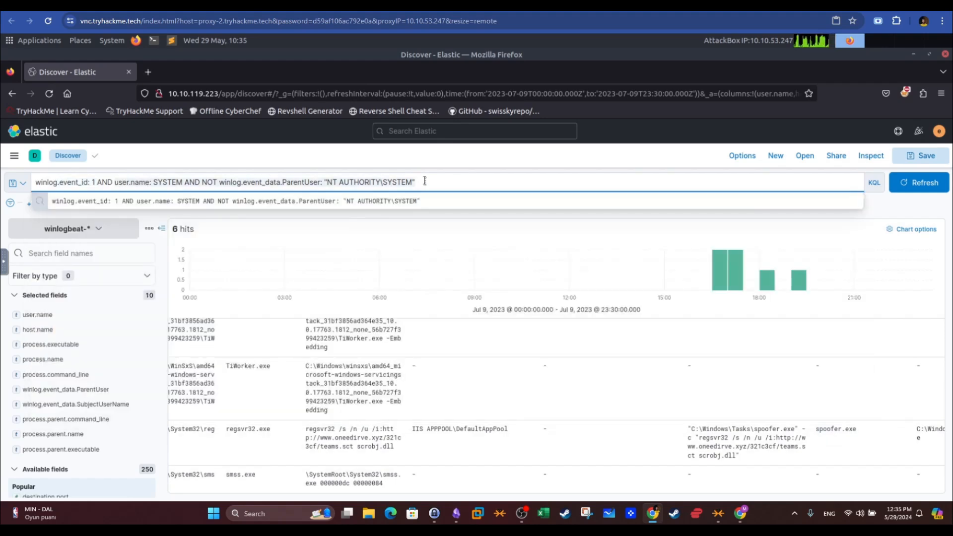
pyautogui.moveTo(115, 182); pyautogui.dragTo(425, 181)
pyautogui.write('process.name: spoofer.e')
pyautogui.press('Return')
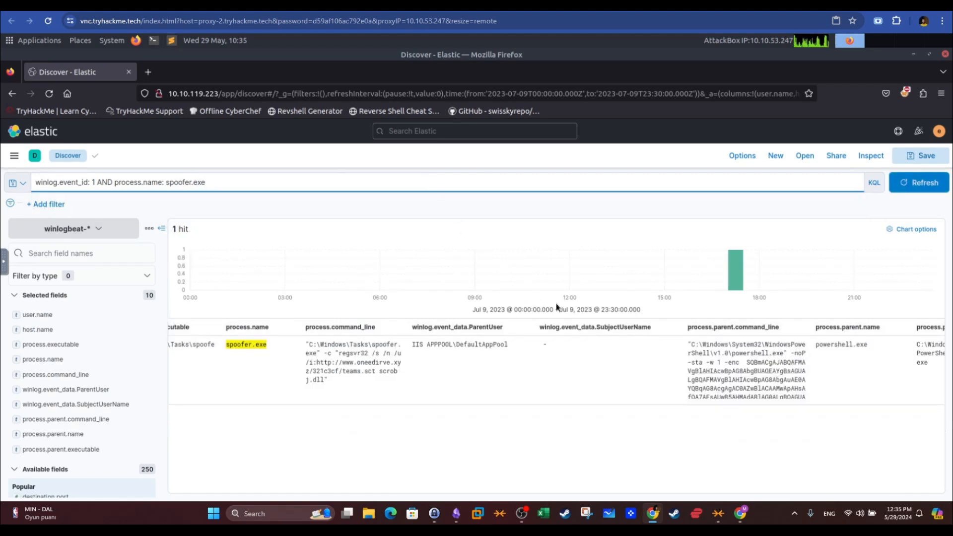
# - Examine the parent process name and parent command line of the spoofer.exe event in the results table
pyautogui.moveTo(635, 496); pyautogui.dragTo(720, 499)
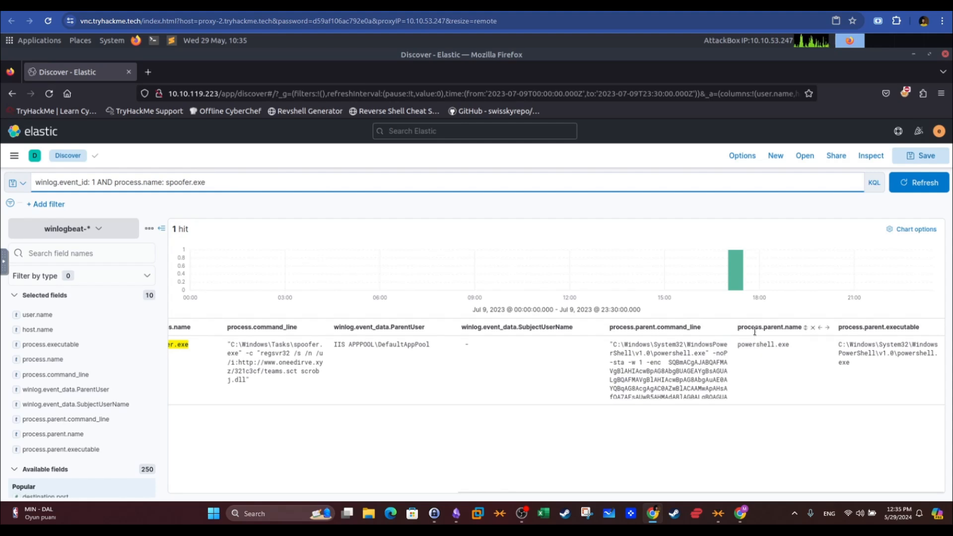
pyautogui.moveTo(788, 348); pyautogui.dragTo(752, 349)
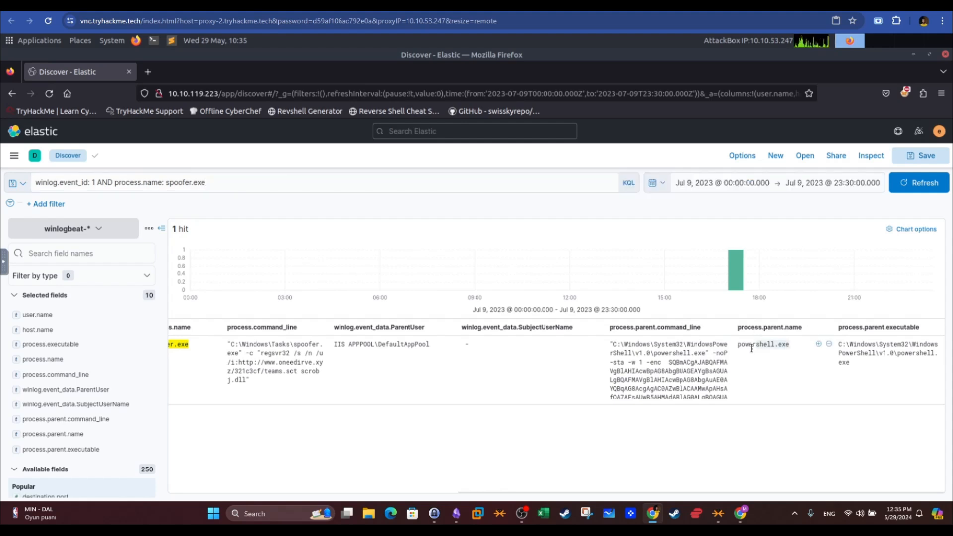
pyautogui.click(168, 185)
pyautogui.click(627, 445)
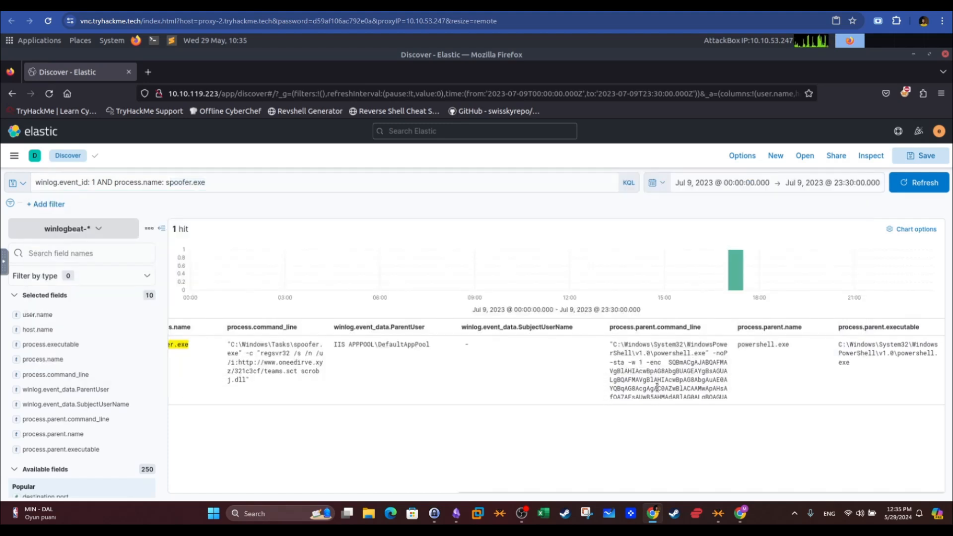
pyautogui.moveTo(538, 494); pyautogui.dragTo(290, 486)
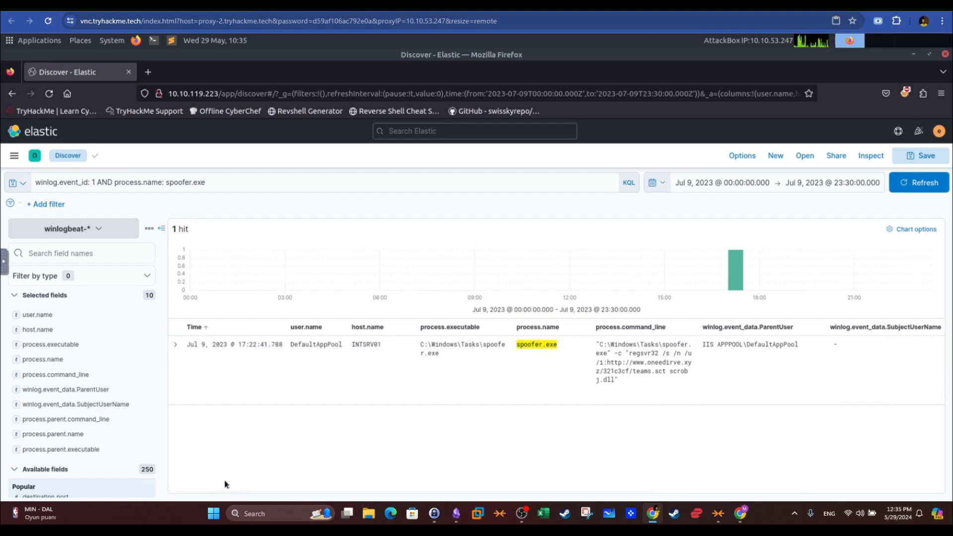
# - Expand the spoofer.exe event and examine its process.parent.command_line value in the document details
pyautogui.click(176, 345)
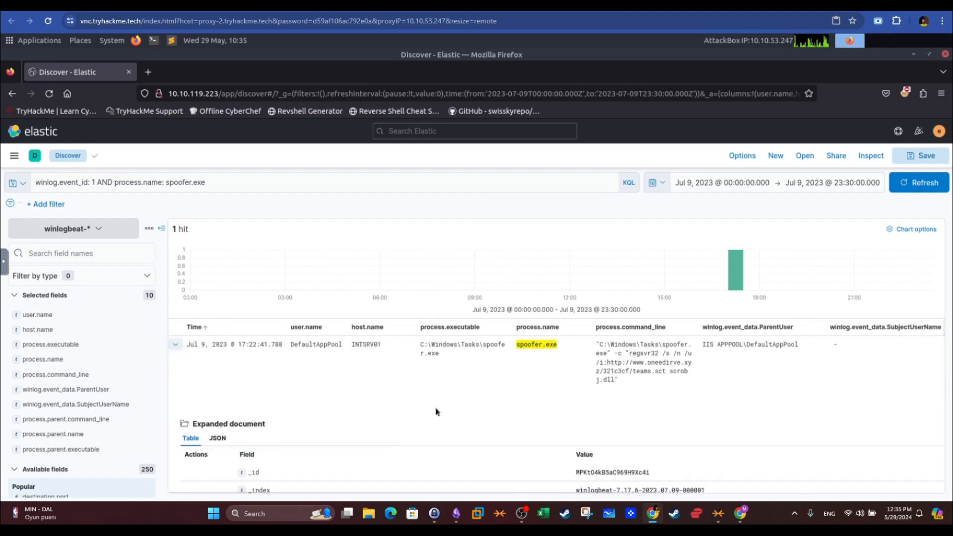
pyautogui.scroll(-5, 436, 412)
pyautogui.scroll(-10, 439, 411)
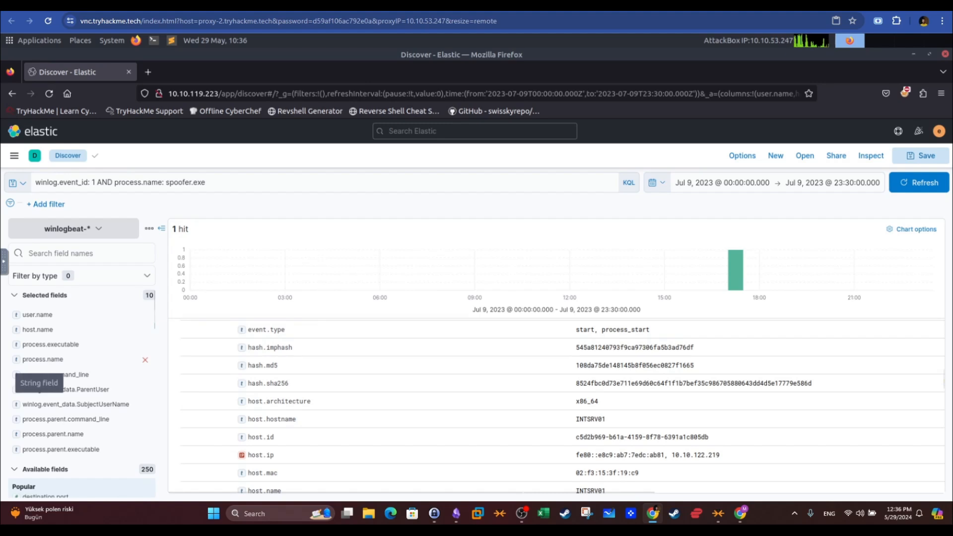
pyautogui.scroll(-5, 325, 373)
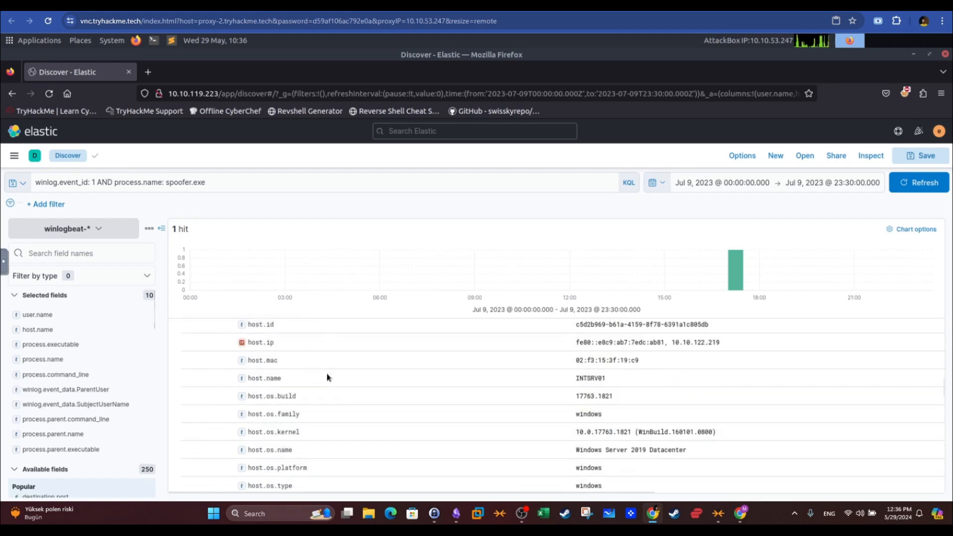
pyautogui.scroll(-3, 326, 373)
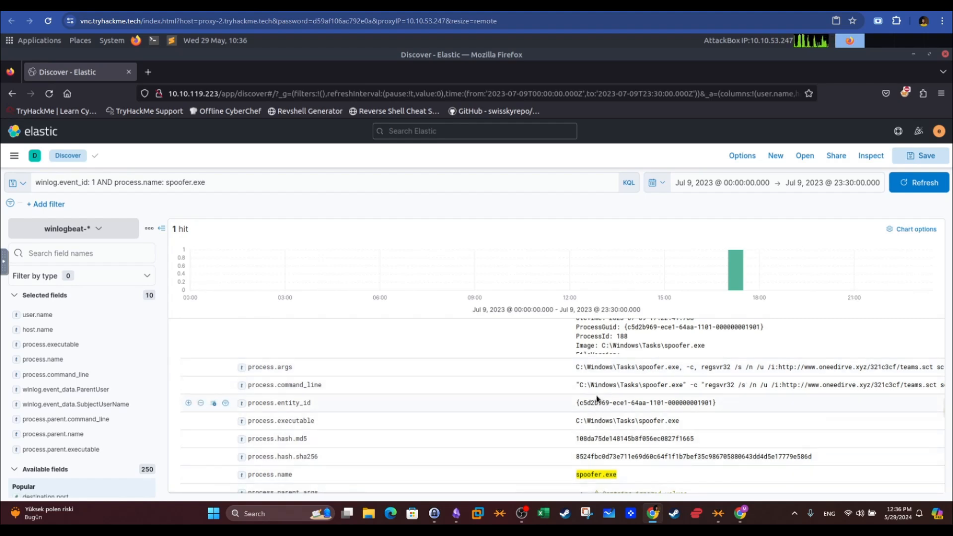
pyautogui.scroll(-3, 626, 391)
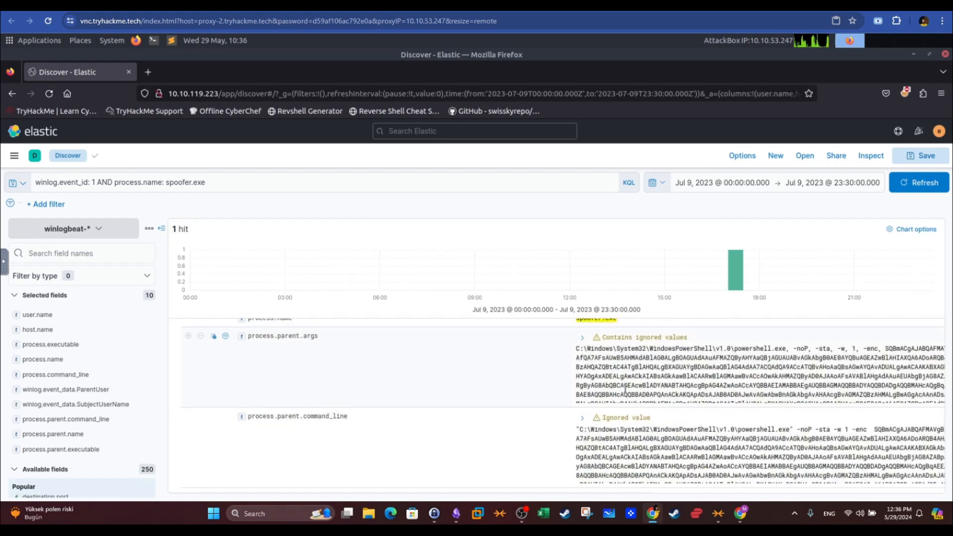
pyautogui.scroll(-3, 625, 388)
pyautogui.scroll(1, 625, 388)
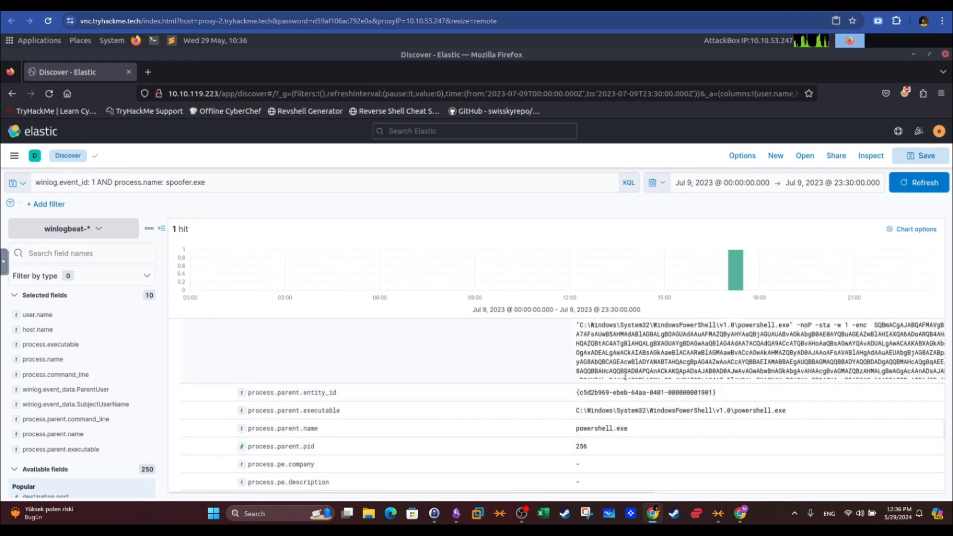
pyautogui.scroll(1, 625, 389)
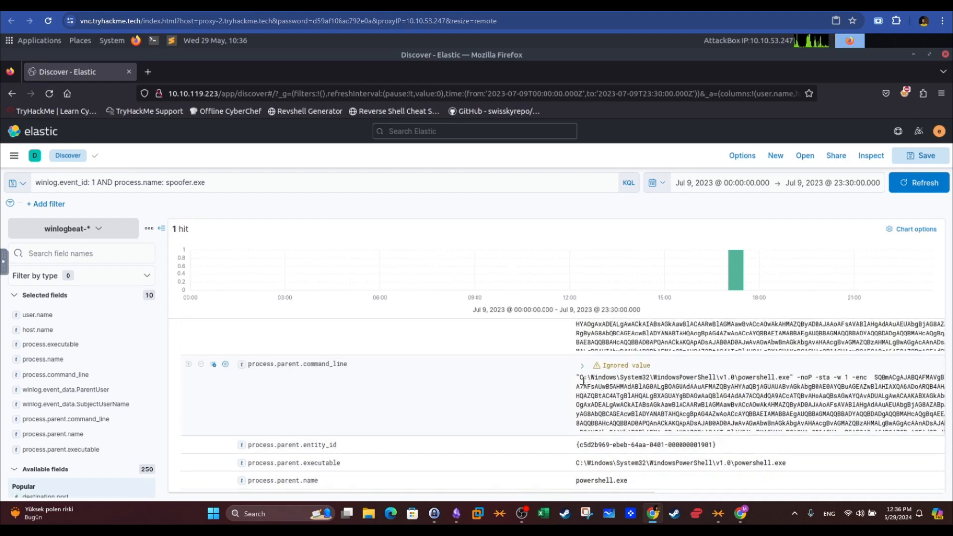
pyautogui.moveTo(610, 379); pyautogui.dragTo(828, 413)
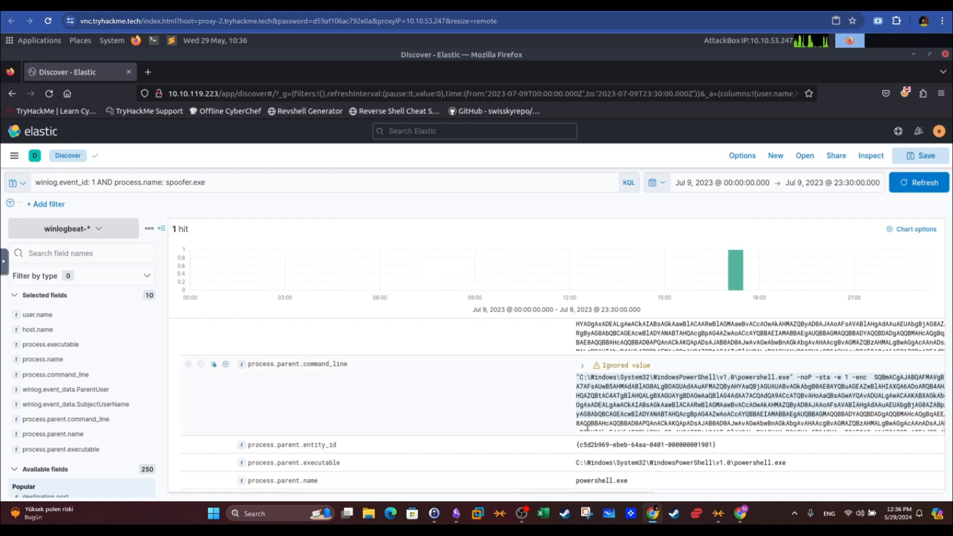
# - Copy the hash.sha256 value of spoofer.exe from the expanded event
pyautogui.scroll(5, 594, 430)
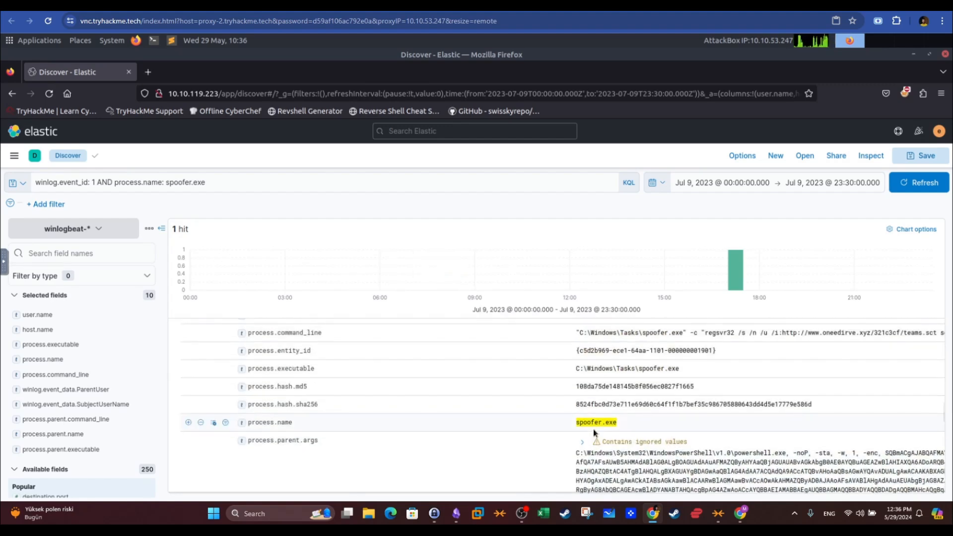
pyautogui.scroll(3, 594, 429)
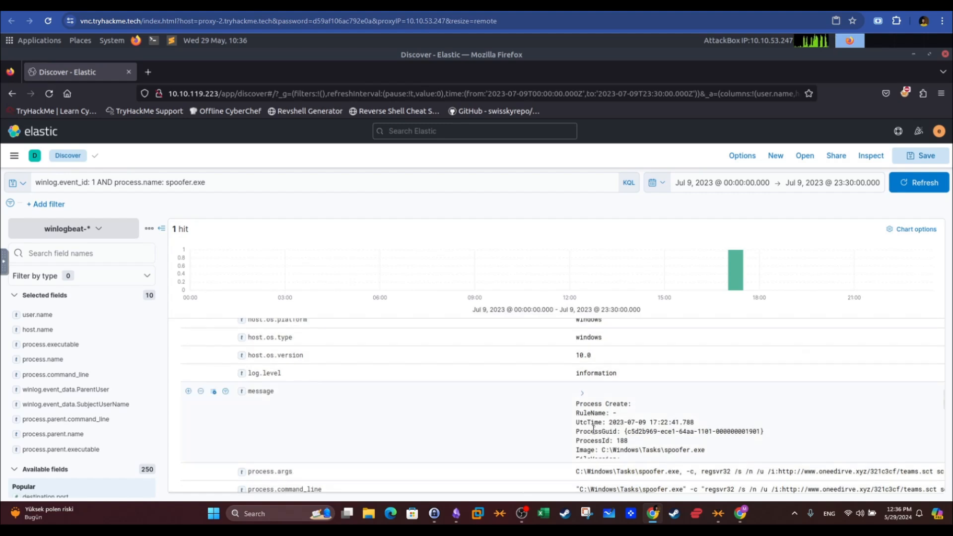
pyautogui.scroll(6, 593, 429)
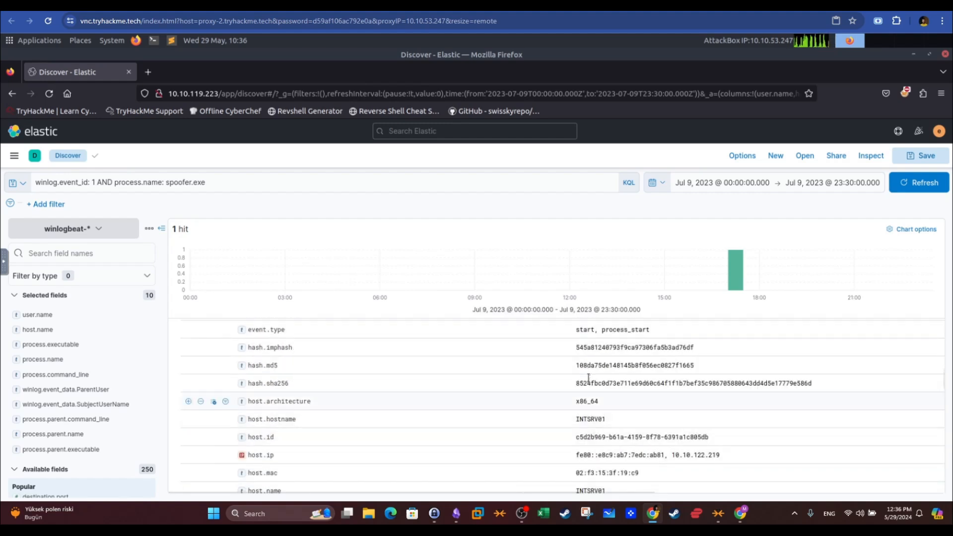
pyautogui.doubleClick(287, 384)
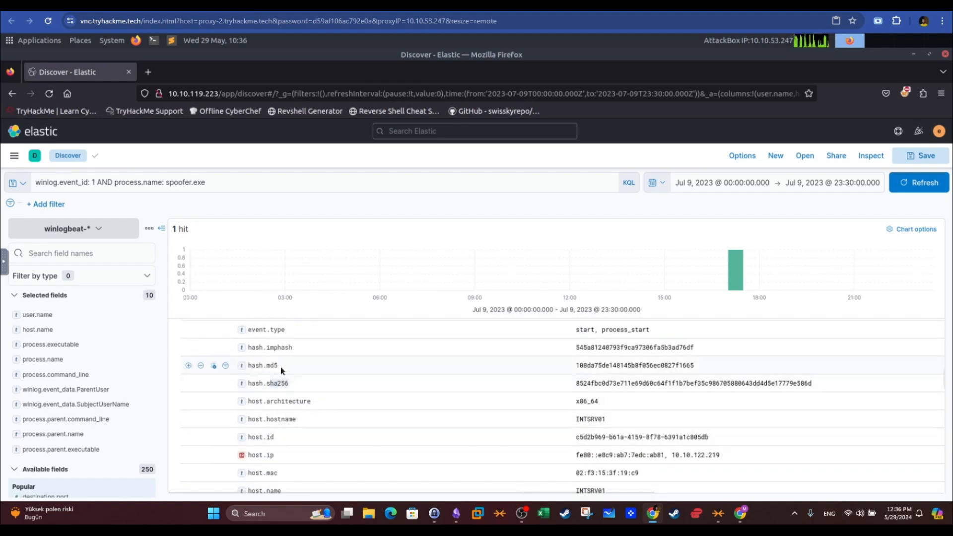
pyautogui.moveTo(816, 383); pyautogui.dragTo(568, 387)
pyautogui.hotkey('ctrl', 'c')
# - Open VirusTotal in a new browser tab, search for the copied SHA-256 hash, and review the security vendors' detection names
pyautogui.hotkey('ctrl', 't')
pyautogui.write('virustotal')
pyautogui.press('Return')
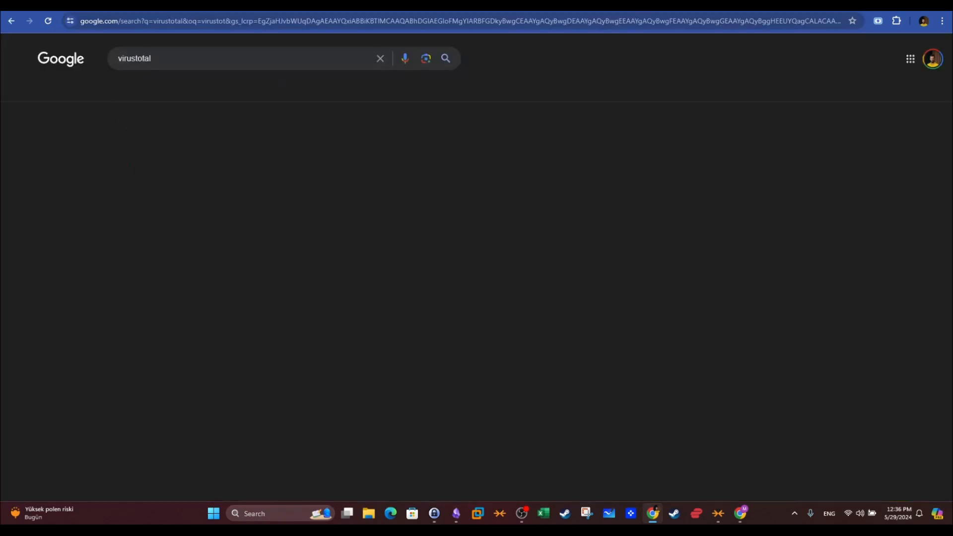
pyautogui.click(143, 407)
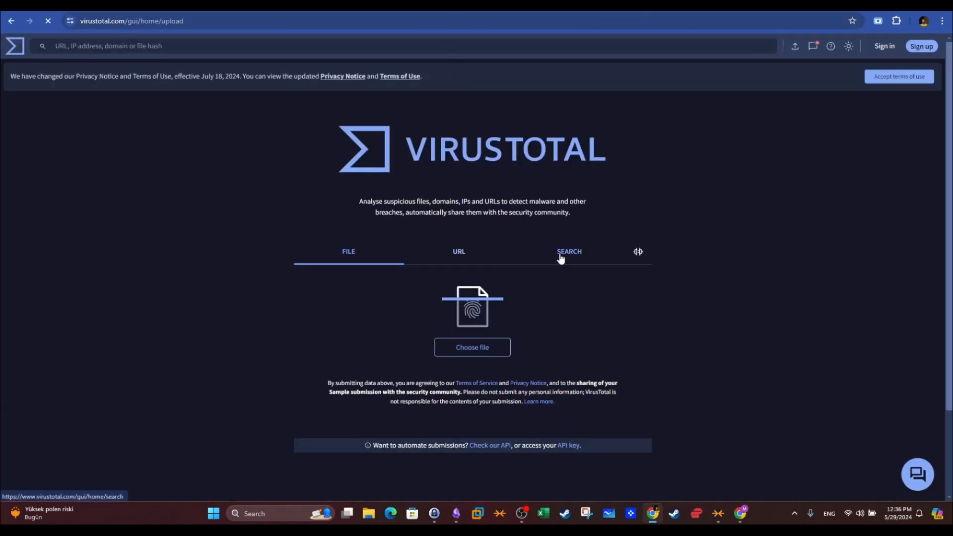
pyautogui.click(560, 255)
pyautogui.hotkey('ctrl', 'v')
pyautogui.press('Return')
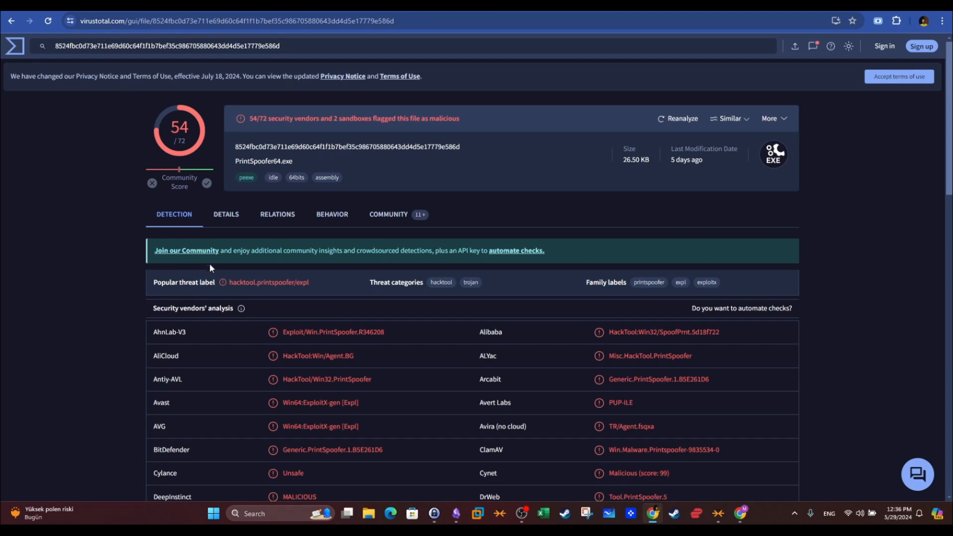
pyautogui.scroll(-2, 323, 226)
pyautogui.moveTo(321, 229); pyautogui.dragTo(365, 228)
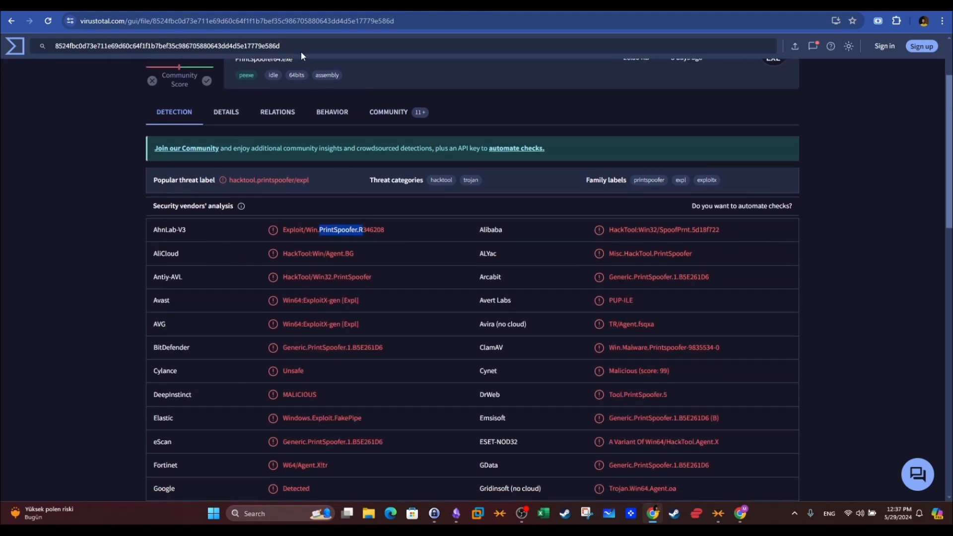
# - Return to Elastic and collapse the expanded spoofer.exe event
pyautogui.hotkey('ctrl', 'shift', 'Tab')
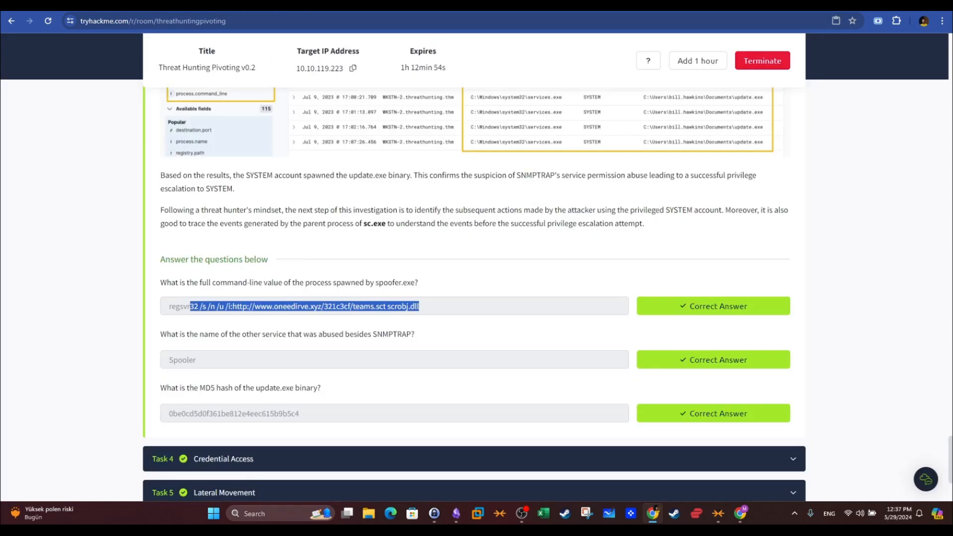
pyautogui.hotkey('ctrl', 'shift', 'Tab')
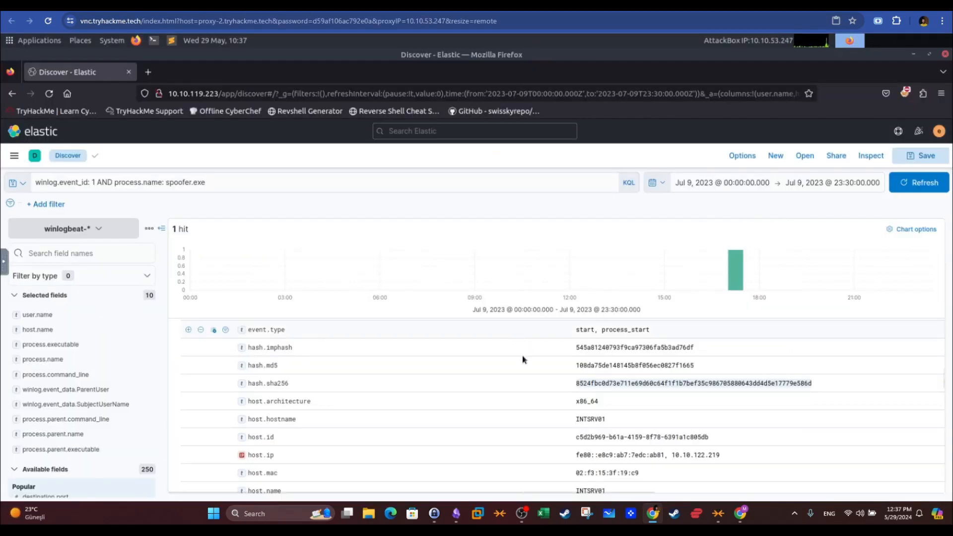
pyautogui.scroll(9, 239, 393)
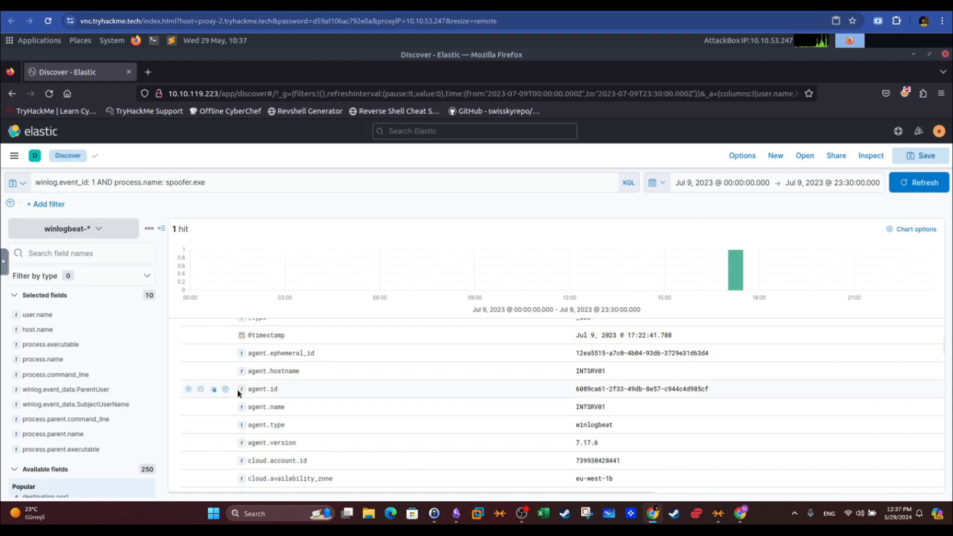
pyautogui.scroll(5, 239, 393)
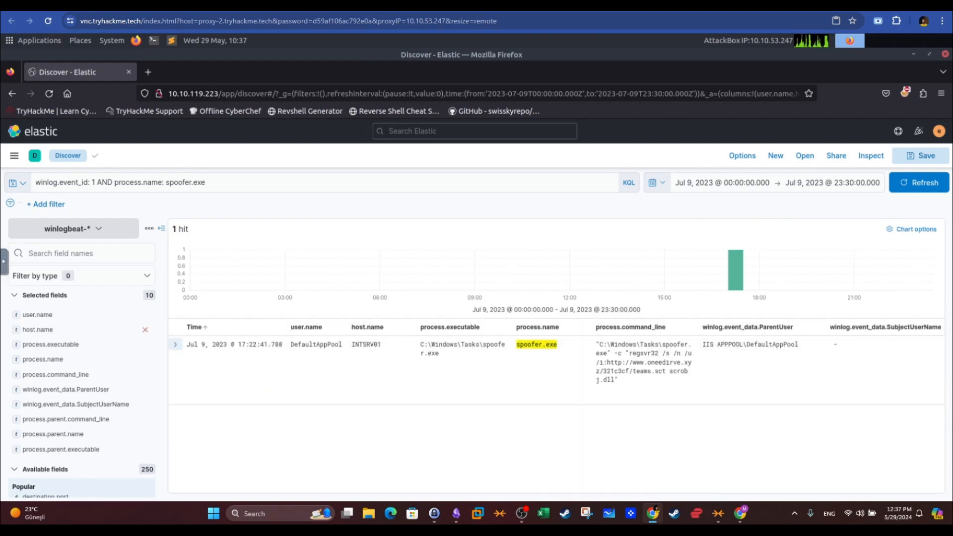
# - Switch to the TryHackMe room, read the question about the other service abused besides SNMPTRAP, and go back to the Hunting Privilege Escalation section
pyautogui.click(176, 6)
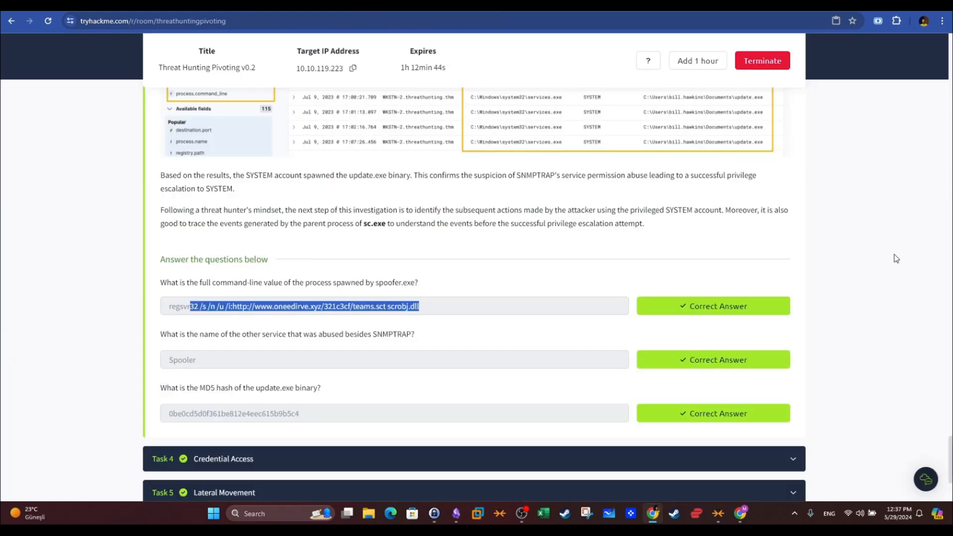
pyautogui.moveTo(167, 335); pyautogui.dragTo(404, 347)
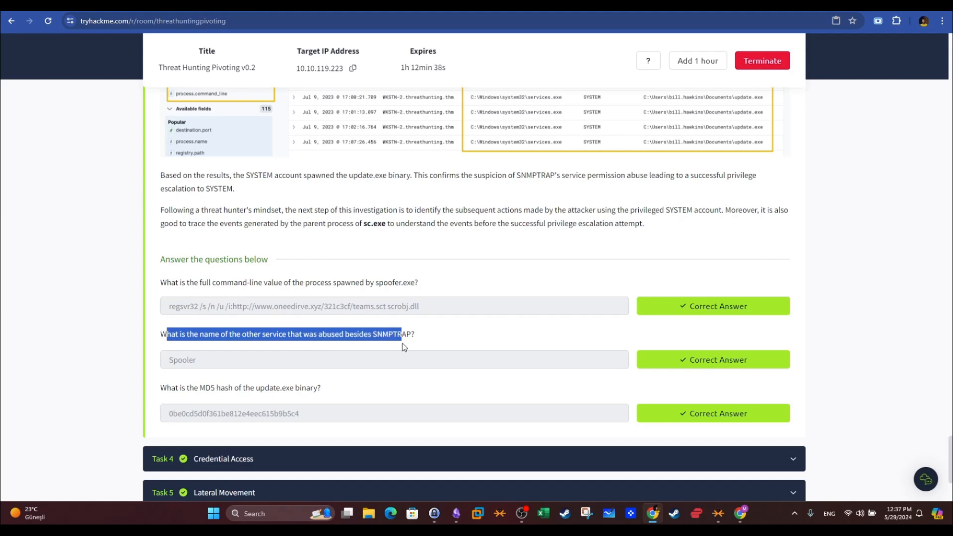
pyautogui.moveTo(949, 460); pyautogui.dragTo(944, 123)
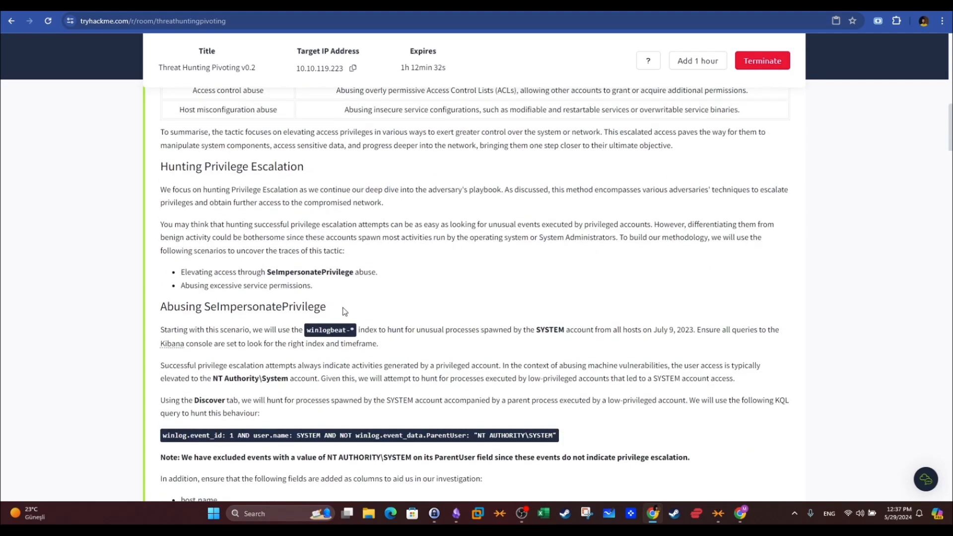
# - Find the Excessive Service Permission Abuse section of the TryHackMe room and read its hunting instructions
pyautogui.moveTo(345, 311); pyautogui.dragTo(257, 308)
pyautogui.moveTo(950, 133); pyautogui.dragTo(951, 275)
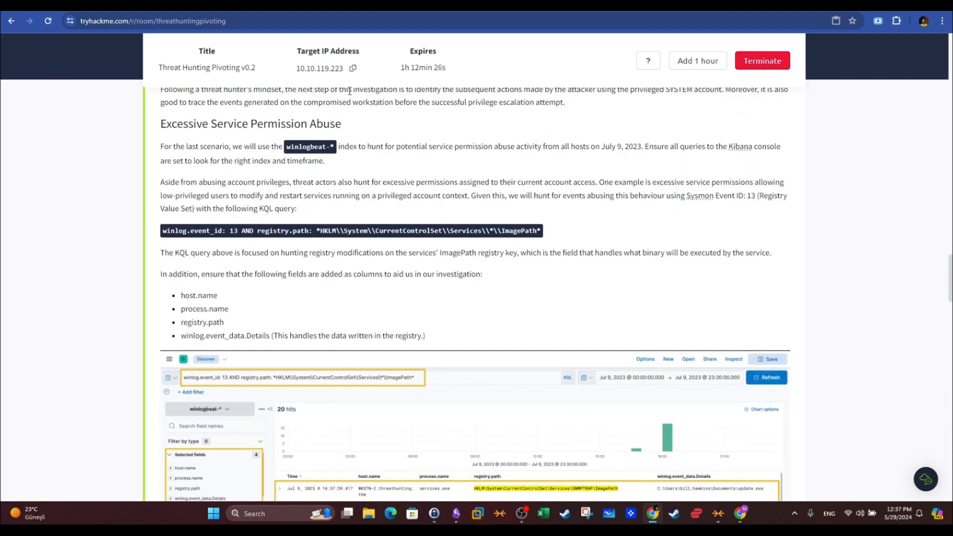
pyautogui.moveTo(350, 124); pyautogui.dragTo(164, 124)
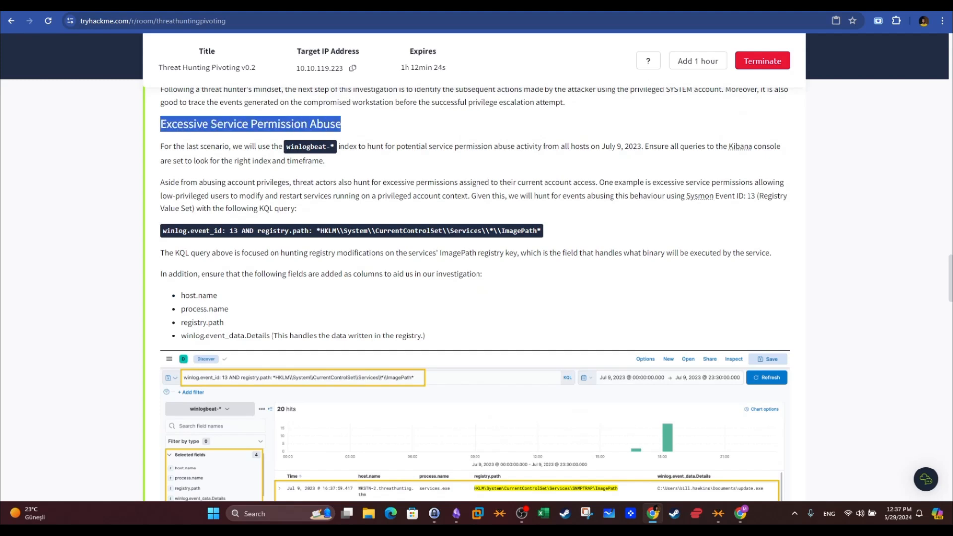
# - Switch to Elastic Discover, clear the spoofer.exe query, and search for winlog.event_id: 13
pyautogui.hotkey('ctrl', 'Tab')
pyautogui.click(223, 185)
pyautogui.hotkey('ctrl', 'a')
pyautogui.press('BackSpace')
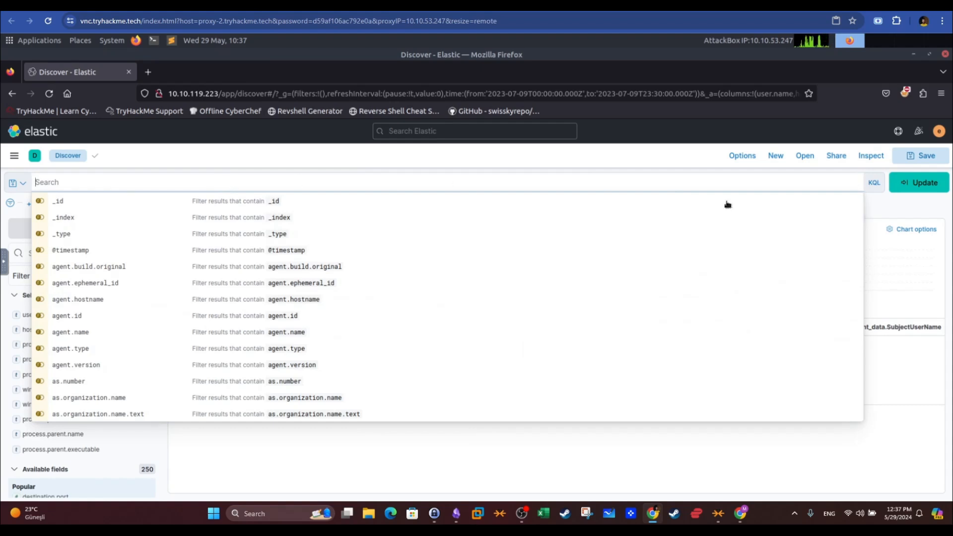
pyautogui.click(877, 211)
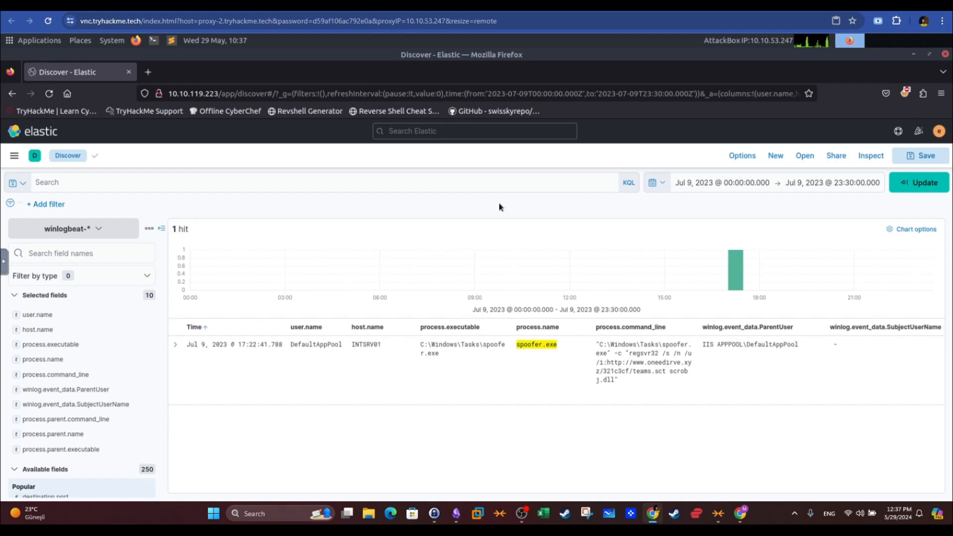
pyautogui.click(479, 184)
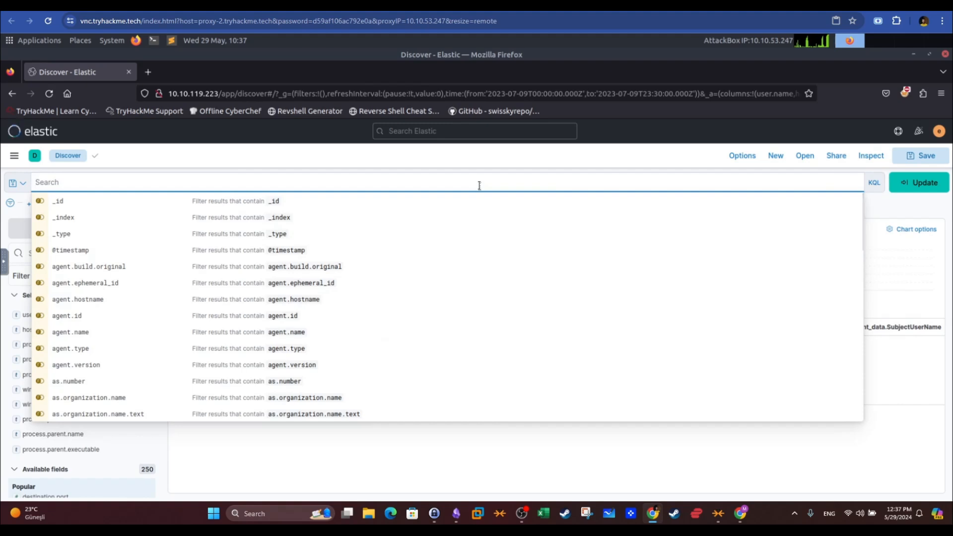
pyautogui.write('winlog.event_i')
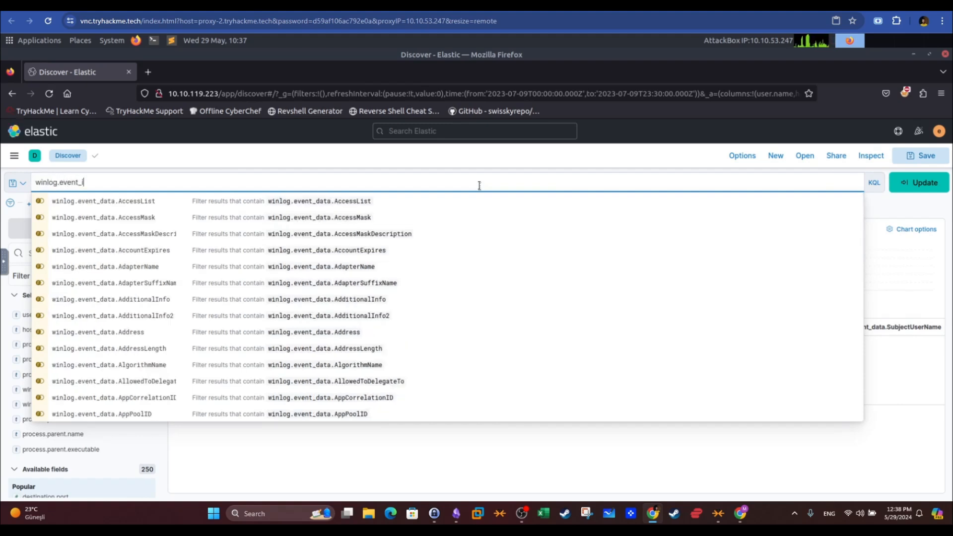
pyautogui.write('d: 13')
pyautogui.press('Return')
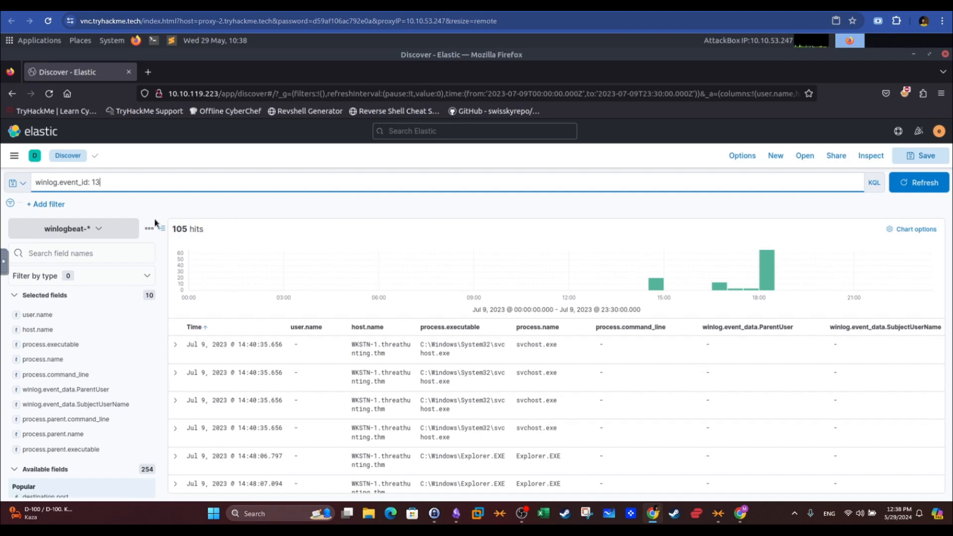
# - Extend the query with the room's condition AND registry.path: *HKLM\\System\\CurrentControlSet\\Services\\*\\ImagePath* and run it
pyautogui.write('AND')
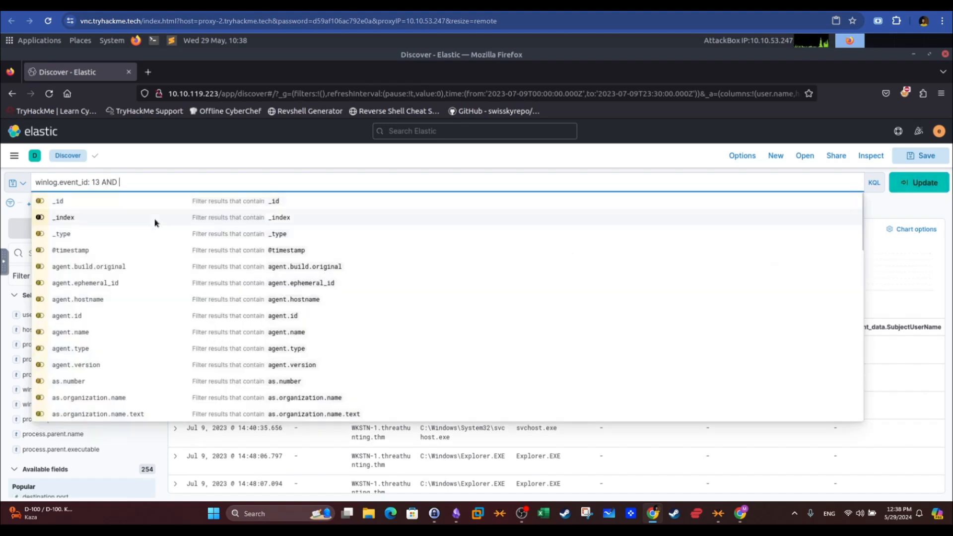
pyautogui.click(135, 6)
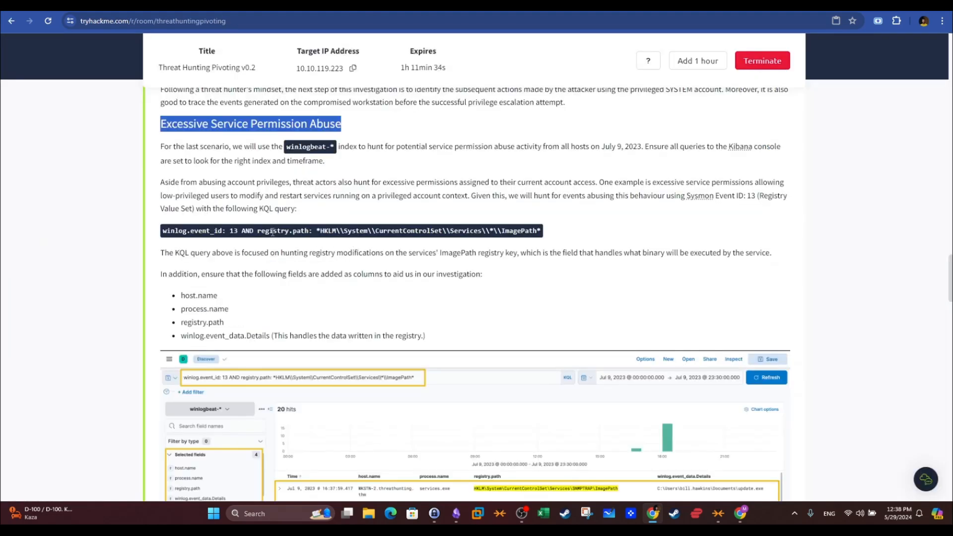
pyautogui.moveTo(258, 230); pyautogui.dragTo(543, 232)
pyautogui.rightClick(535, 238)
pyautogui.click(536, 241)
pyautogui.hotkey('ctrl', 'Tab')
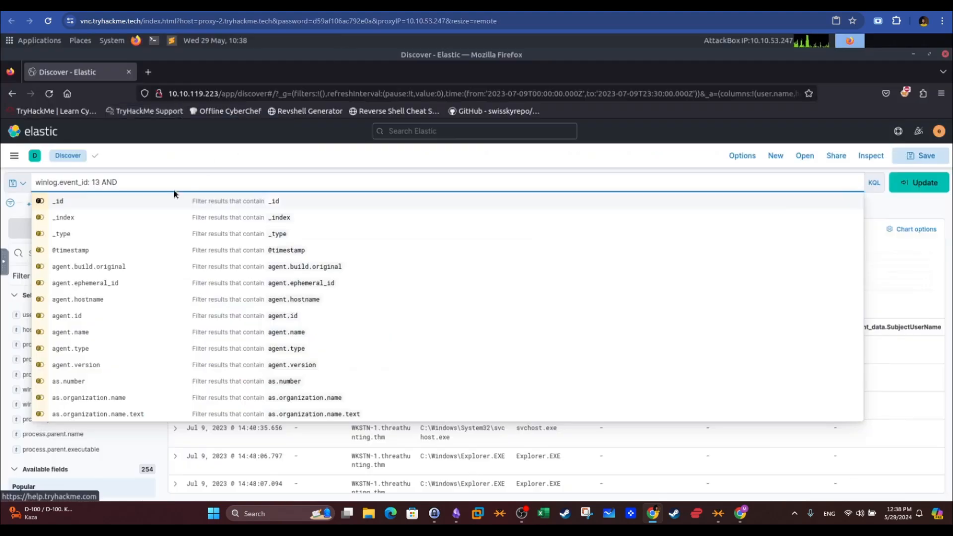
pyautogui.hotkey('ctrl', 'v')
pyautogui.click(911, 191)
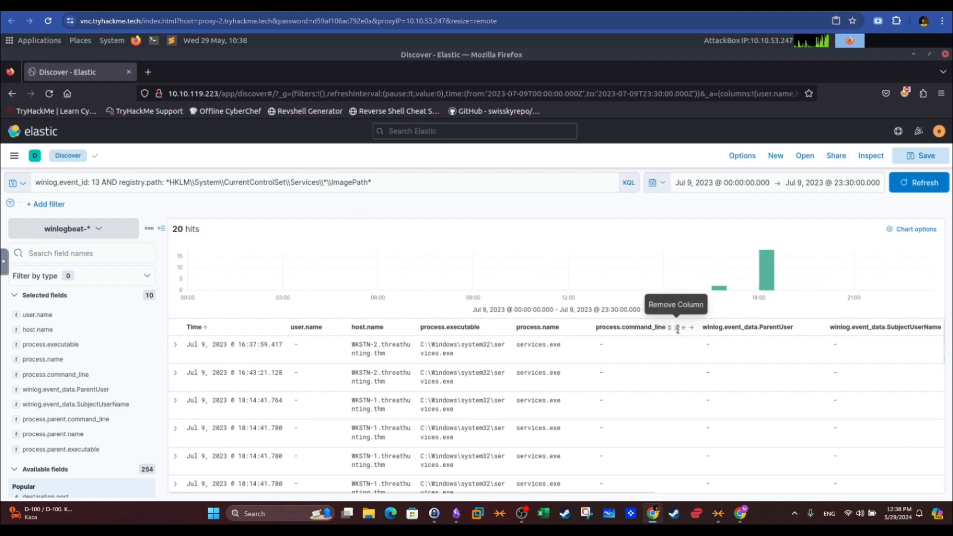
# - Remove the process.command_line, ParentUser, SubjectUserName, process.parent.command_line, process.parent.name and process.parent.executable columns from the results table
pyautogui.click(677, 327)
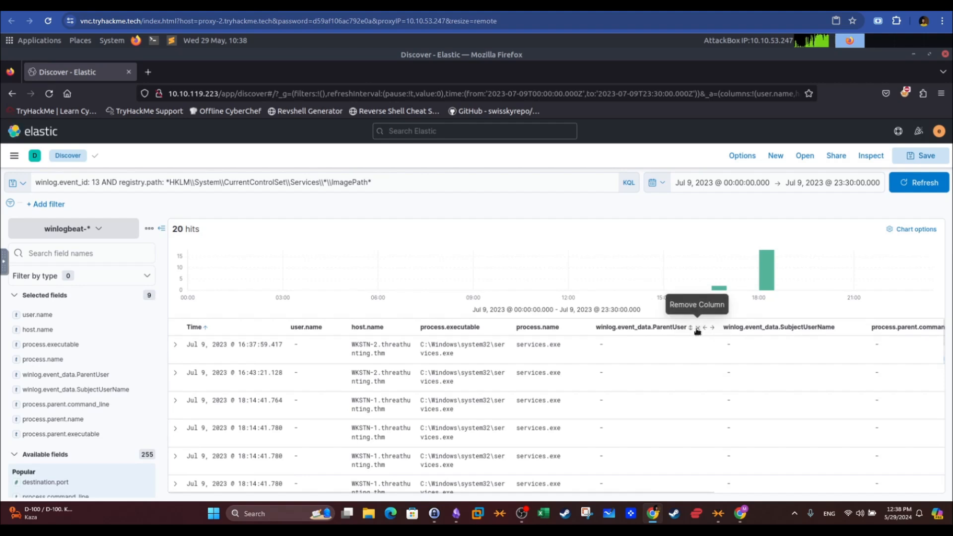
pyautogui.click(698, 327)
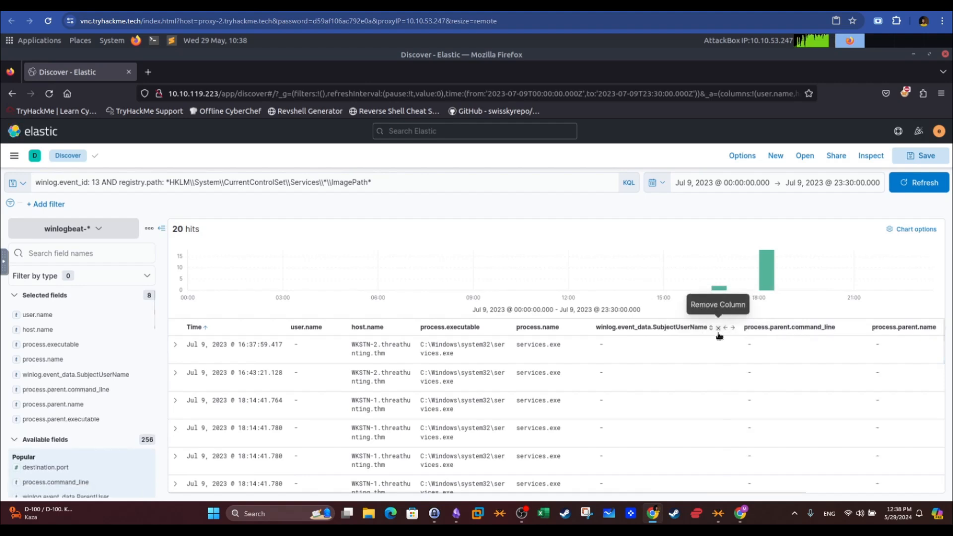
pyautogui.click(719, 328)
pyautogui.click(712, 328)
pyautogui.click(784, 328)
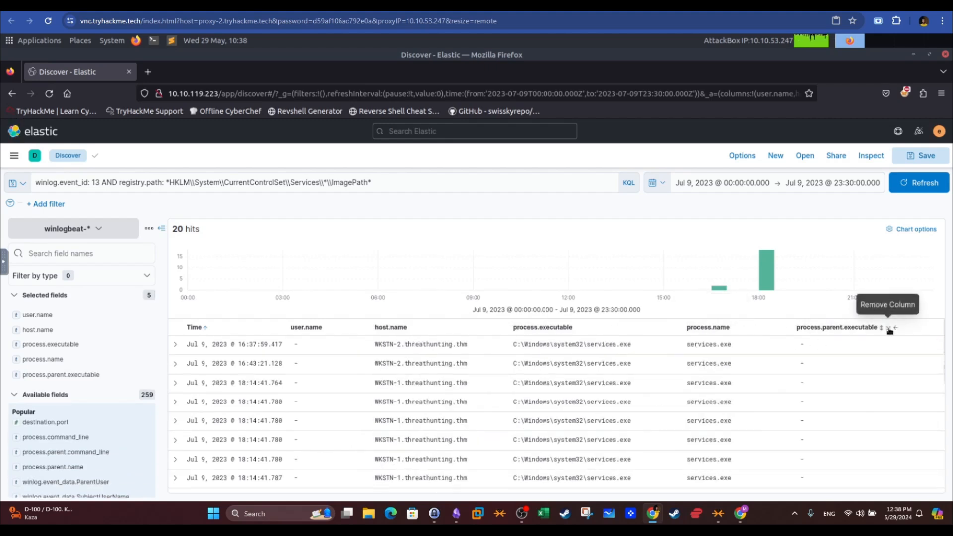
pyautogui.click(889, 327)
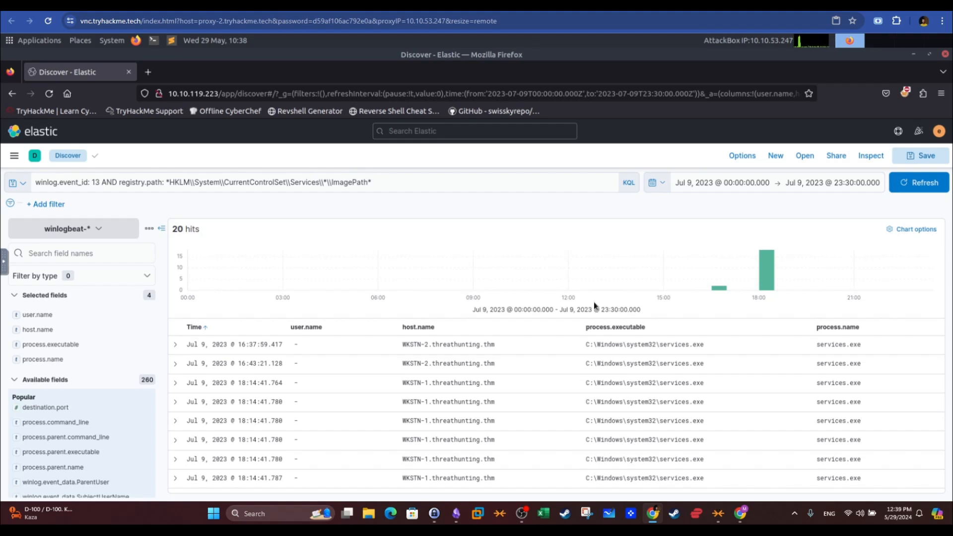
# - Filter the available fields by "data" and add winlog.event_data.Details as a column
pyautogui.click(73, 249)
pyautogui.write('data')
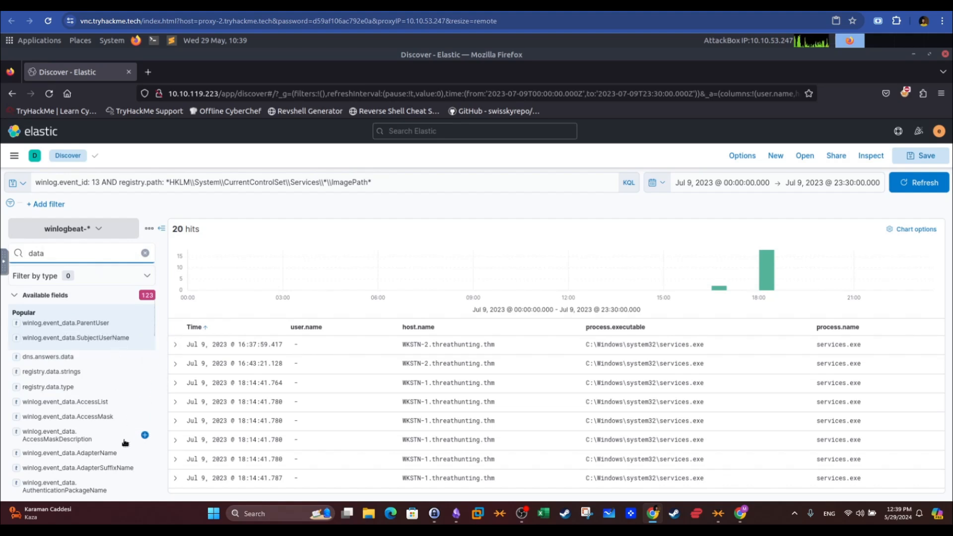
pyautogui.scroll(-1, 126, 439)
pyautogui.scroll(-1, 126, 439)
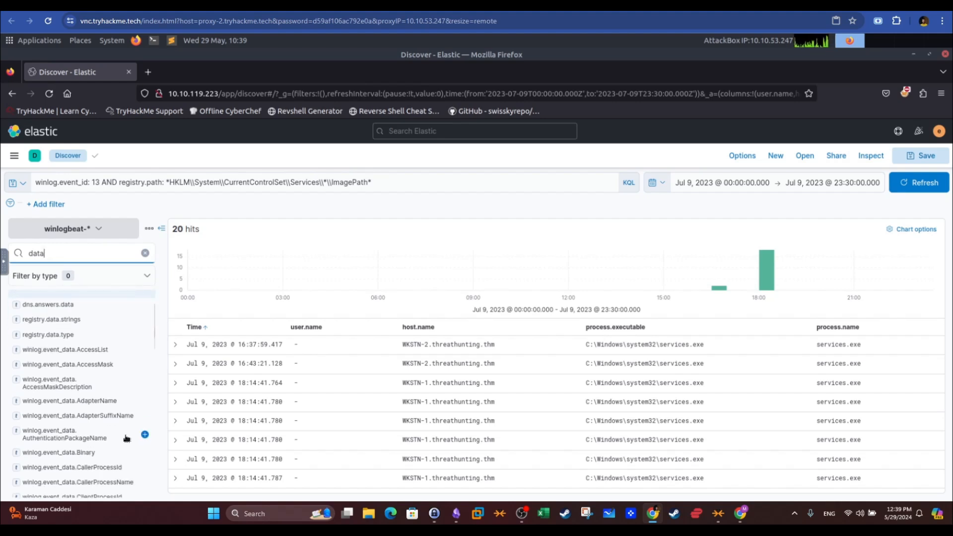
pyautogui.scroll(-4, 127, 438)
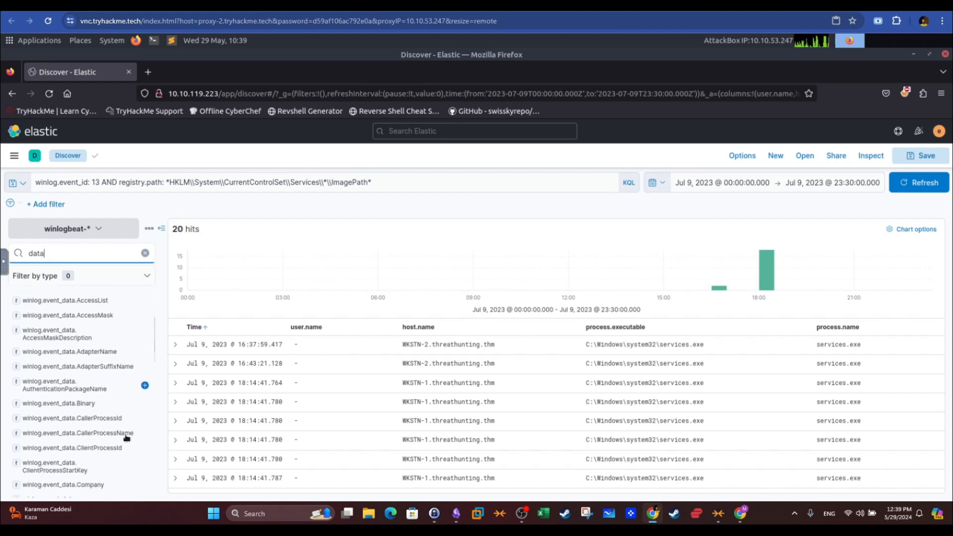
pyautogui.scroll(-4, 127, 437)
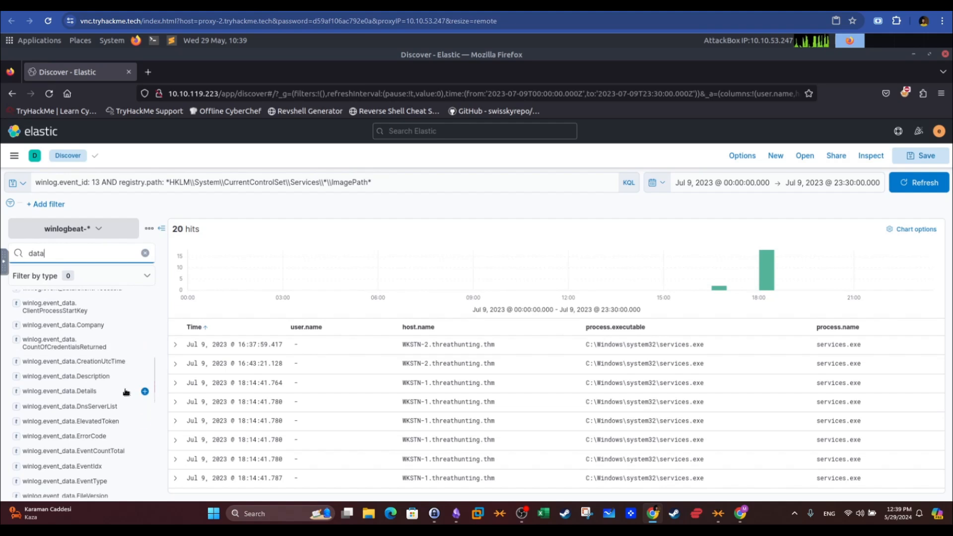
pyautogui.click(144, 392)
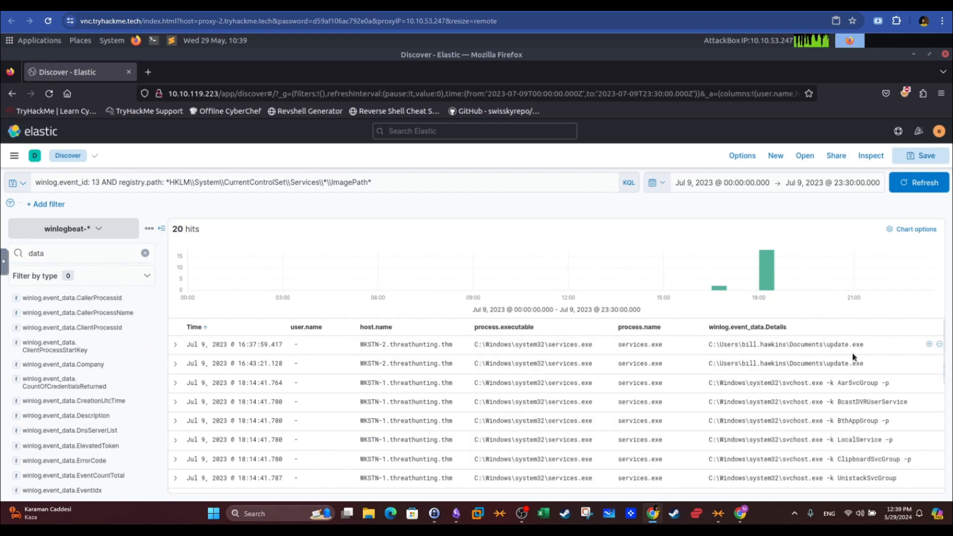
# - Examine the Details and process.executable values across all results for suspicious service binaries
pyautogui.moveTo(864, 345); pyautogui.dragTo(830, 345)
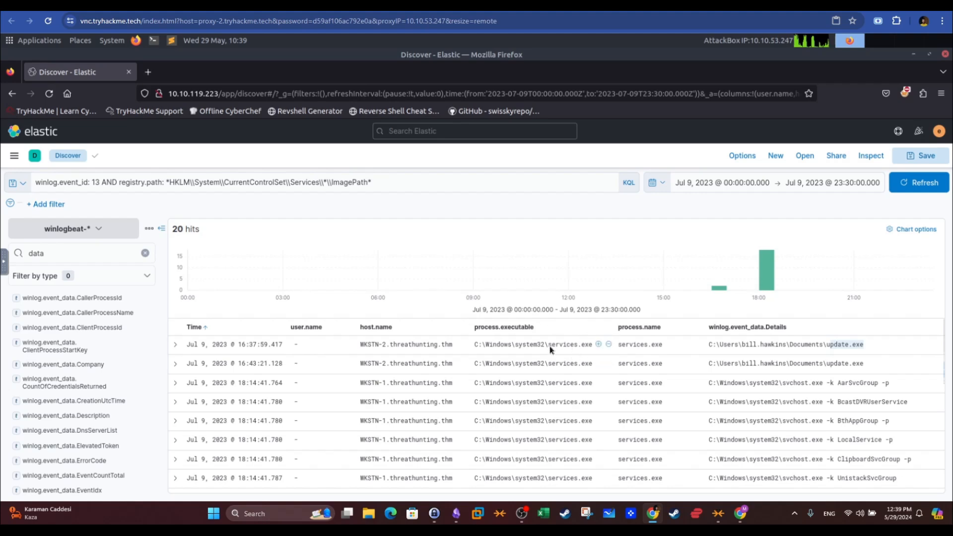
pyautogui.moveTo(549, 345); pyautogui.dragTo(587, 345)
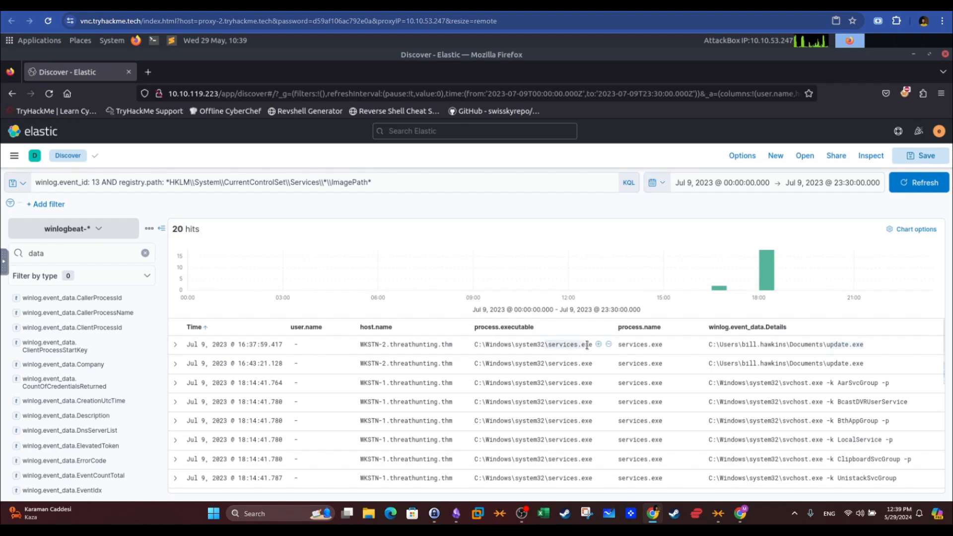
pyautogui.scroll(-1, 585, 357)
pyautogui.scroll(-5, 585, 357)
pyautogui.scroll(5, 585, 357)
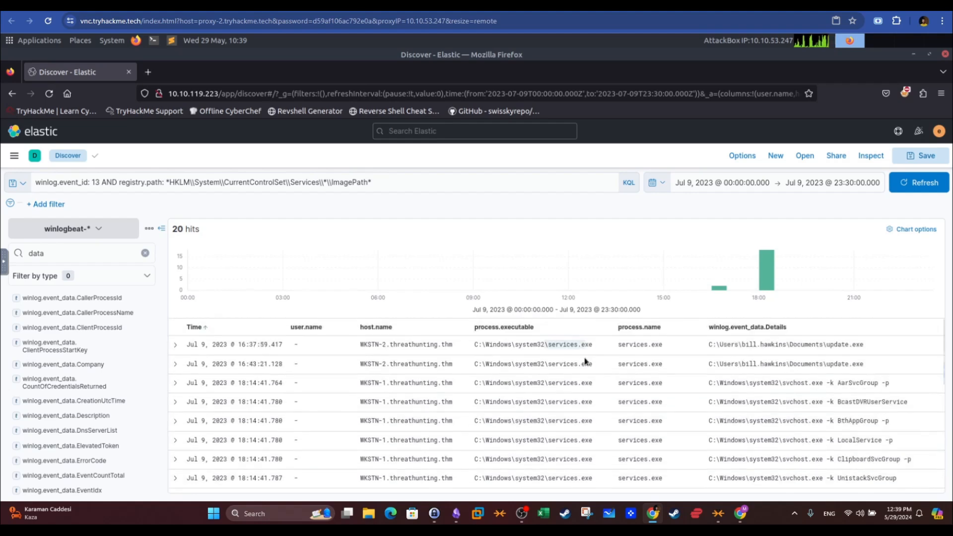
pyautogui.scroll(-4, 764, 415)
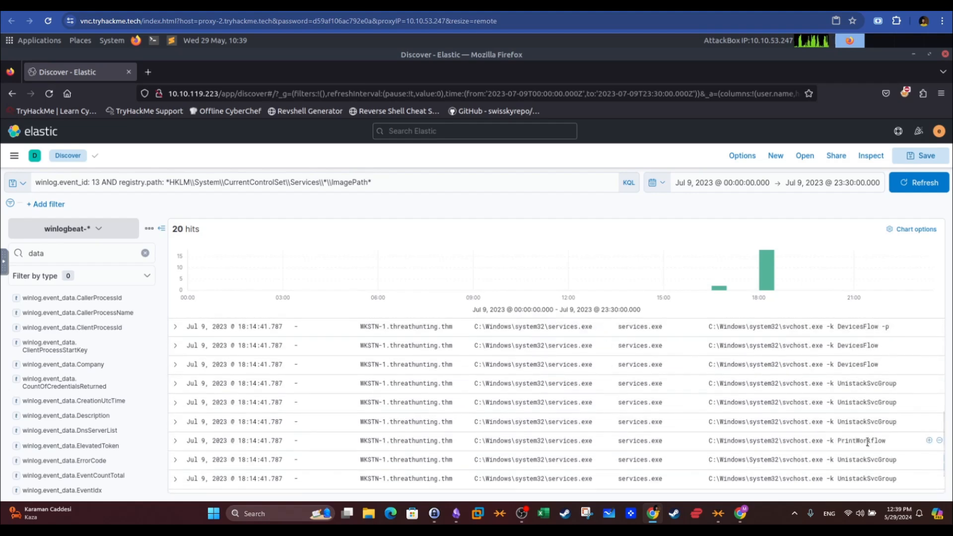
pyautogui.scroll(5, 869, 440)
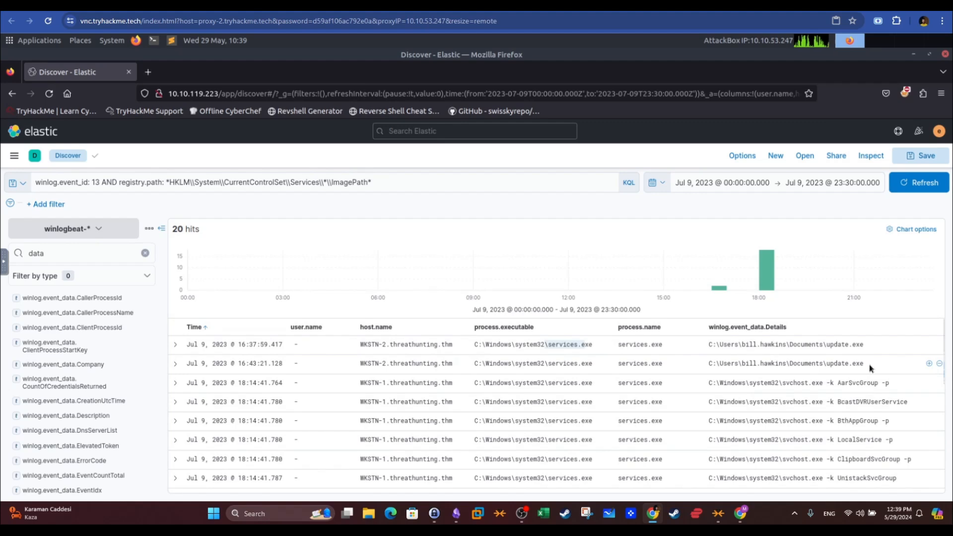
pyautogui.moveTo(869, 364); pyautogui.dragTo(829, 366)
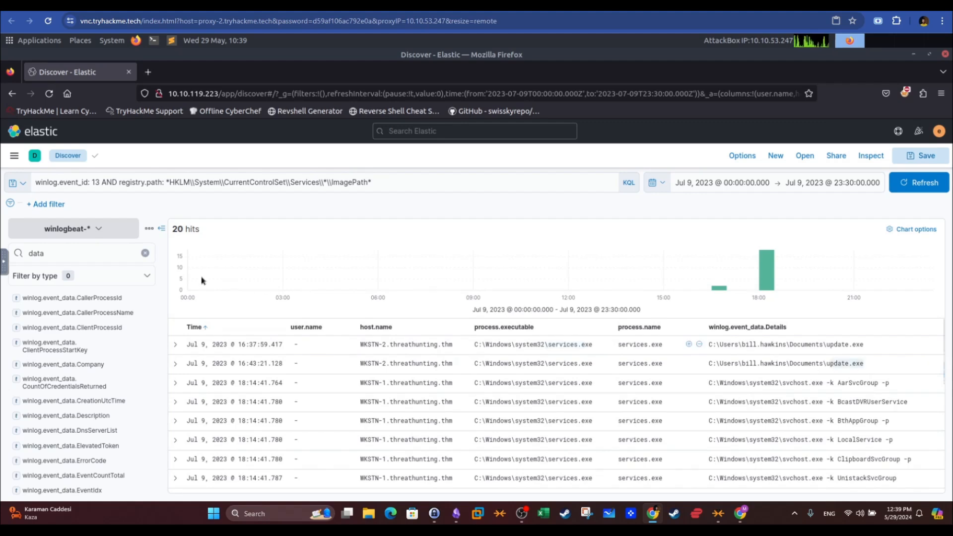
# - Filter the available fields by "registr" and add registry.path as a column
pyautogui.click(126, 259)
pyautogui.press('BackSpace')
pyautogui.press('BackSpace')
pyautogui.press('BackSpace')
pyautogui.press('BackSpace')
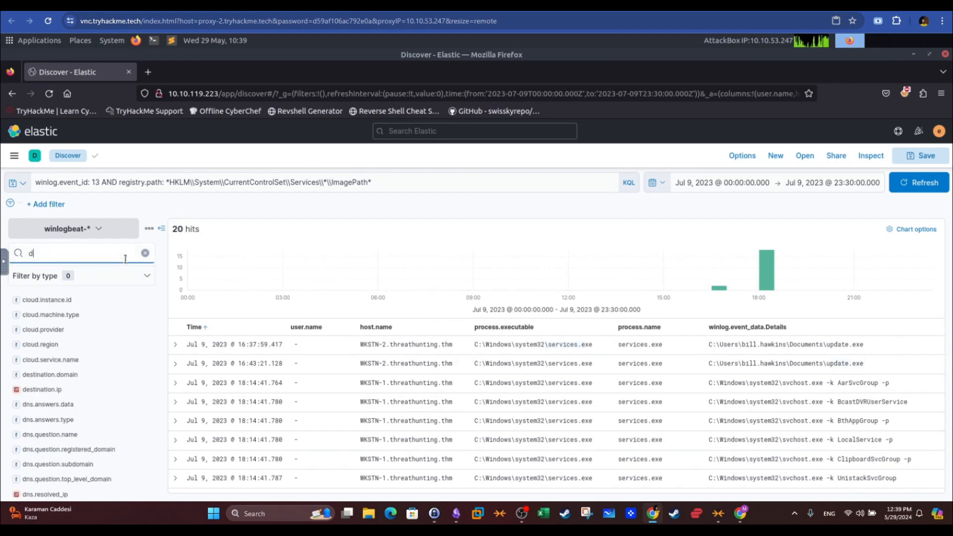
pyautogui.write('registr')
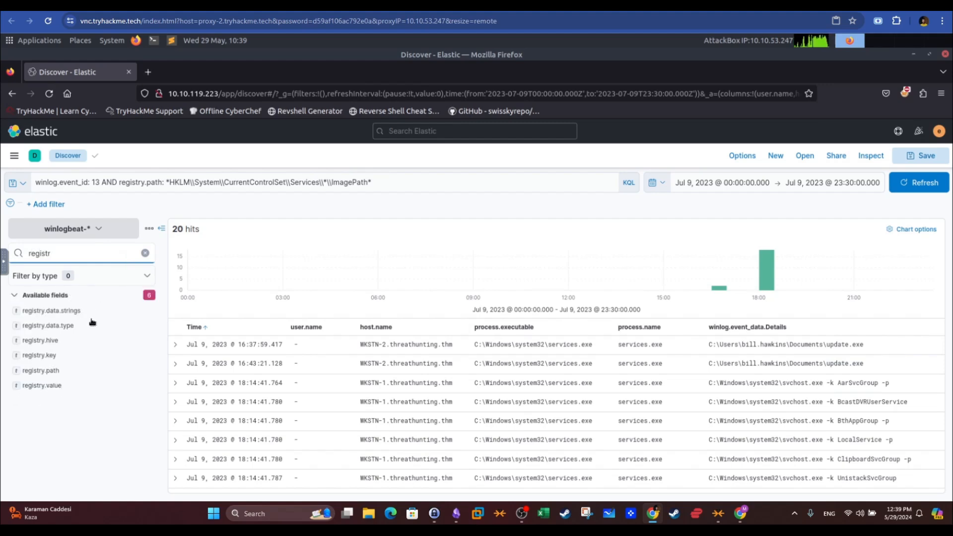
pyautogui.click(145, 370)
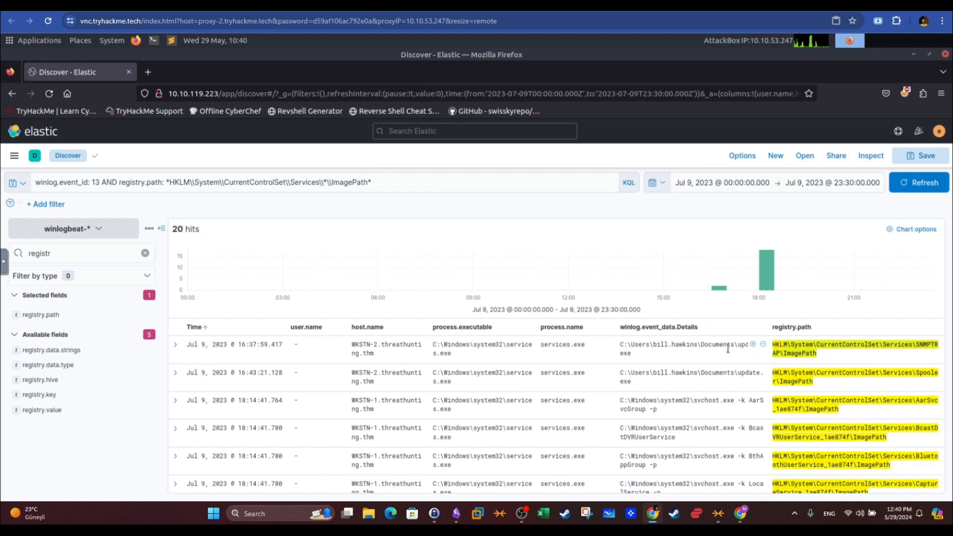
# - Open the documents surrounding the SNMPTRAP ImagePath event with 20 newer documents loaded, and review the neighbouring processes
pyautogui.click(176, 348)
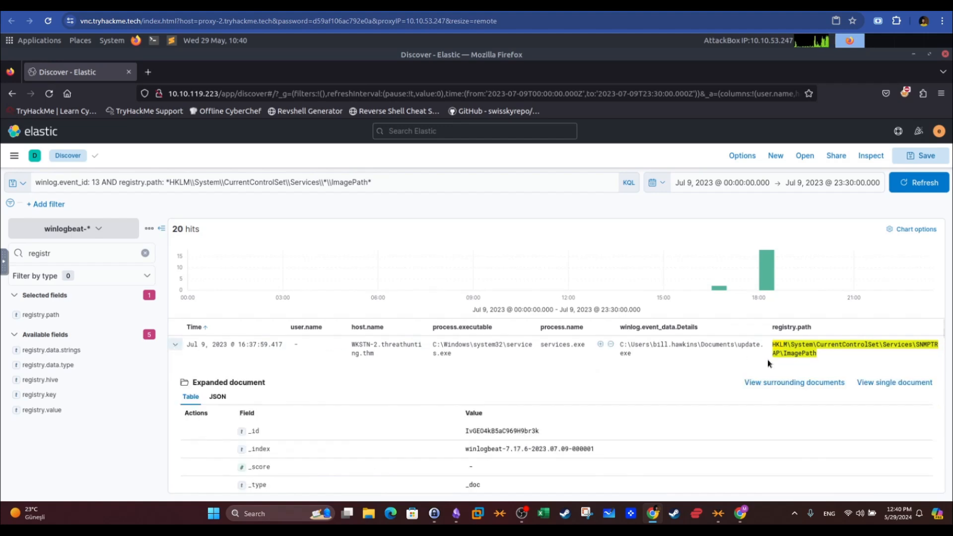
pyautogui.click(805, 384)
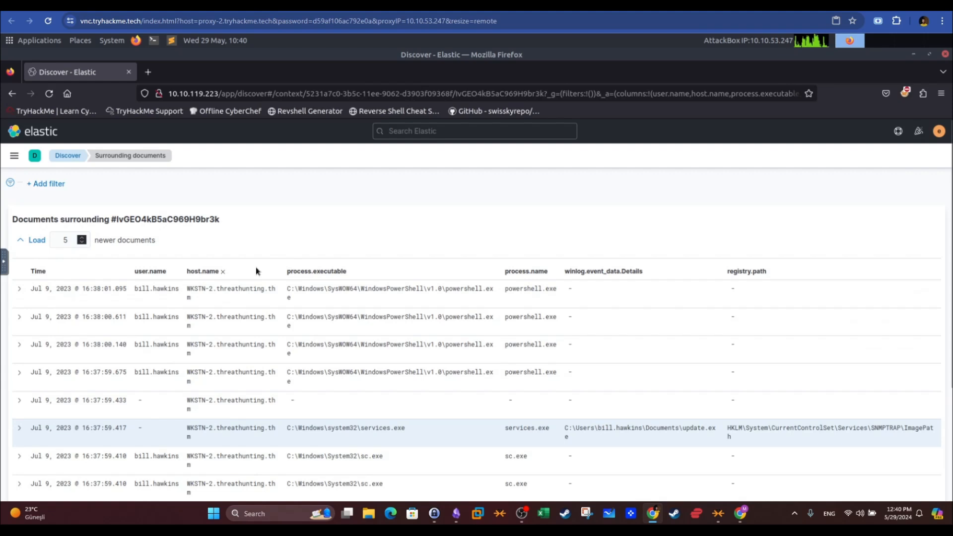
pyautogui.click(62, 239)
pyautogui.press('BackSpace')
pyautogui.write('20')
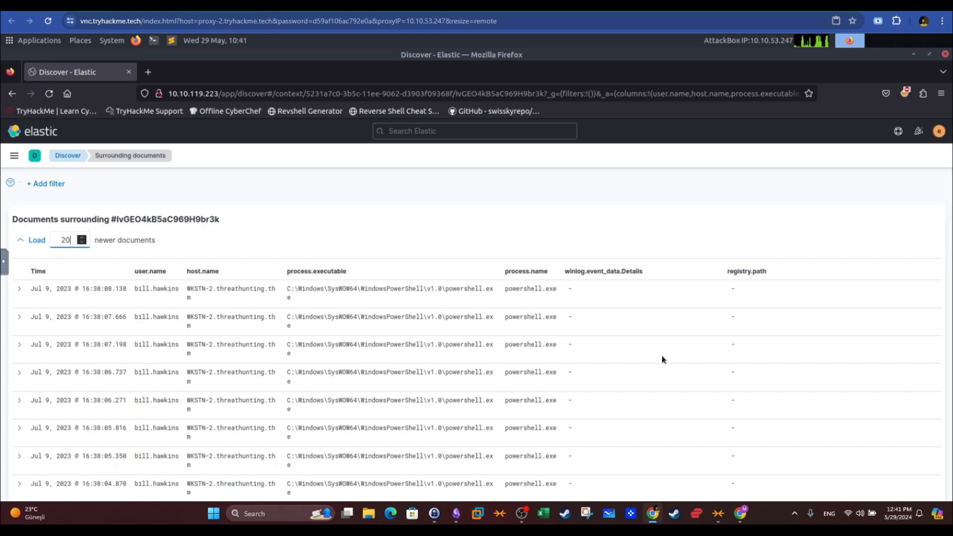
pyautogui.scroll(-5, 662, 356)
pyautogui.scroll(-6, 662, 357)
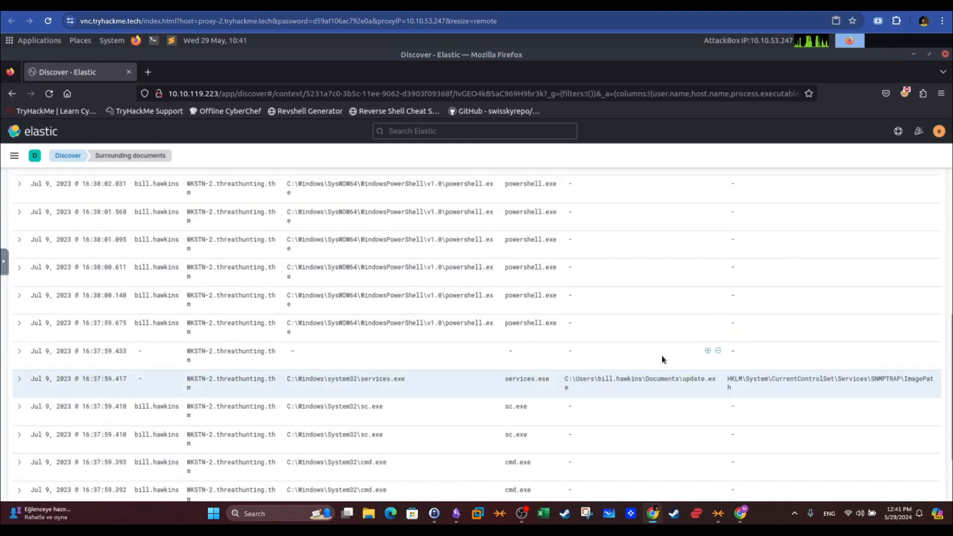
pyautogui.scroll(1, 662, 357)
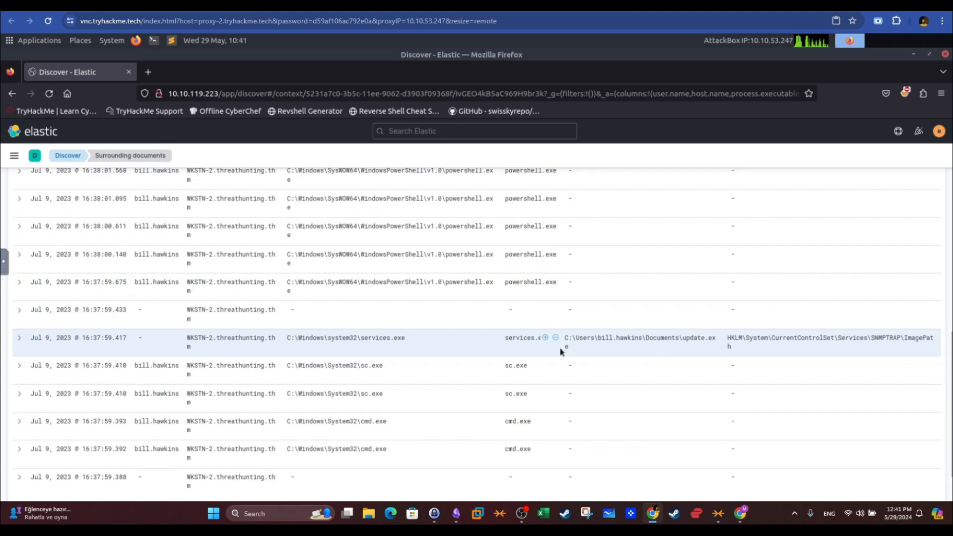
pyautogui.scroll(-1, 563, 350)
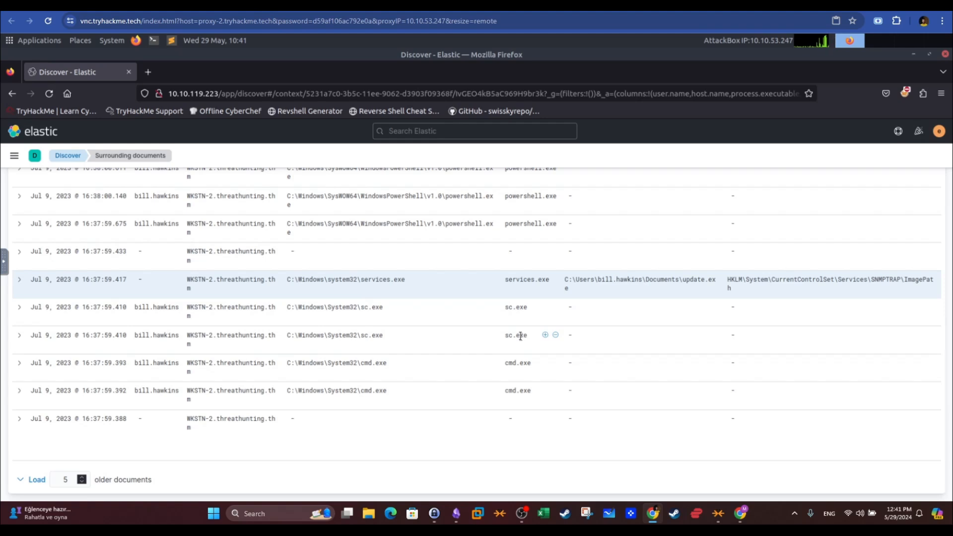
# - Review the events around the SNMPTRAP change and expand the cmd.exe event at 16:37:59.392 down to its process fields
pyautogui.scroll(10, 241, 290)
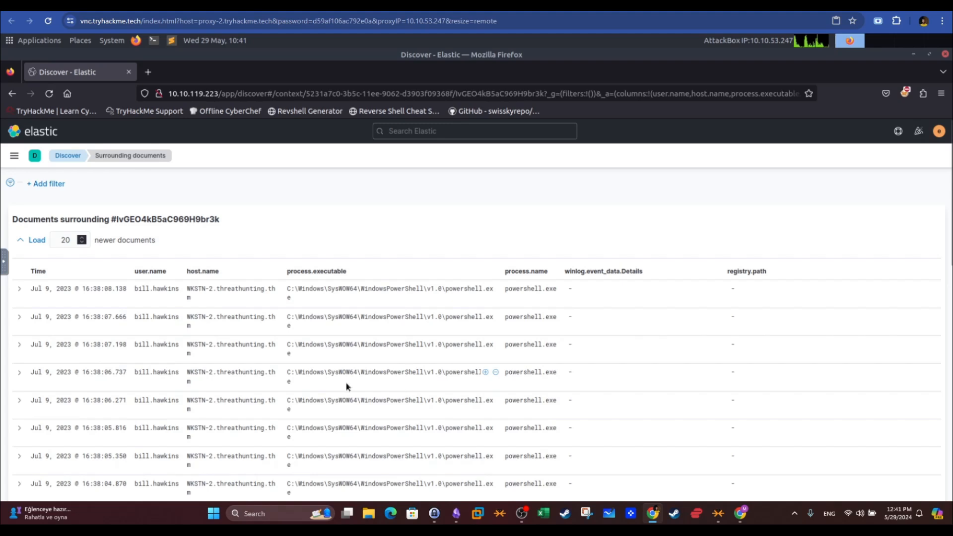
pyautogui.scroll(-10, 103, 365)
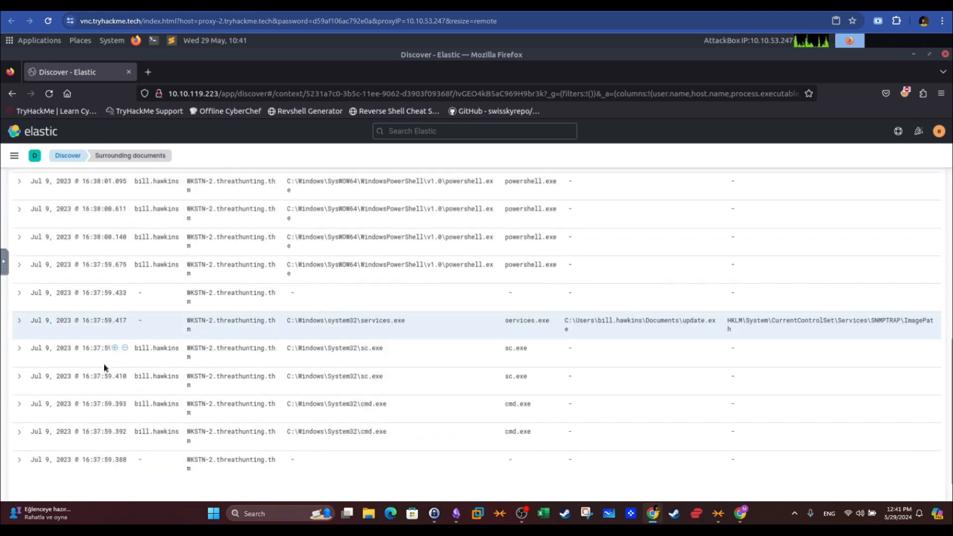
pyautogui.scroll(-2, 103, 364)
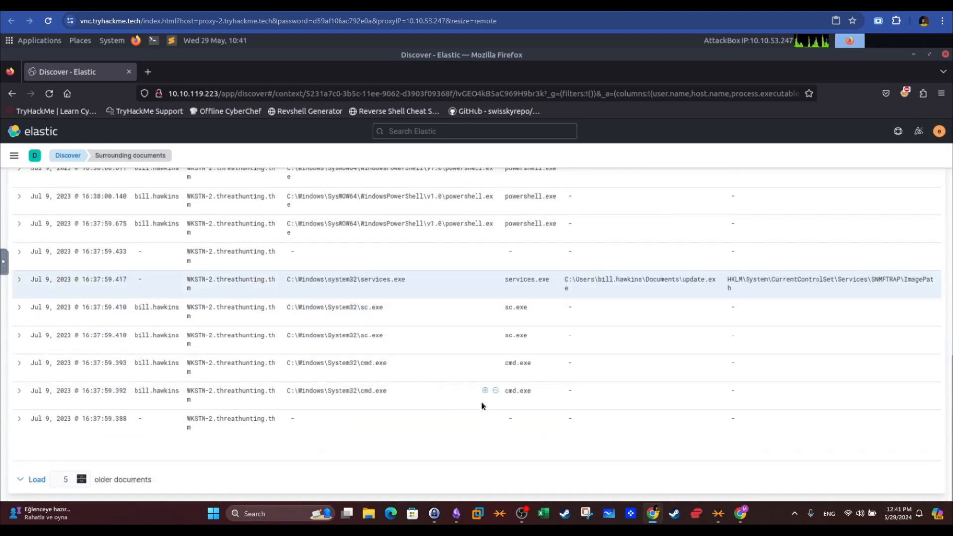
pyautogui.click(18, 393)
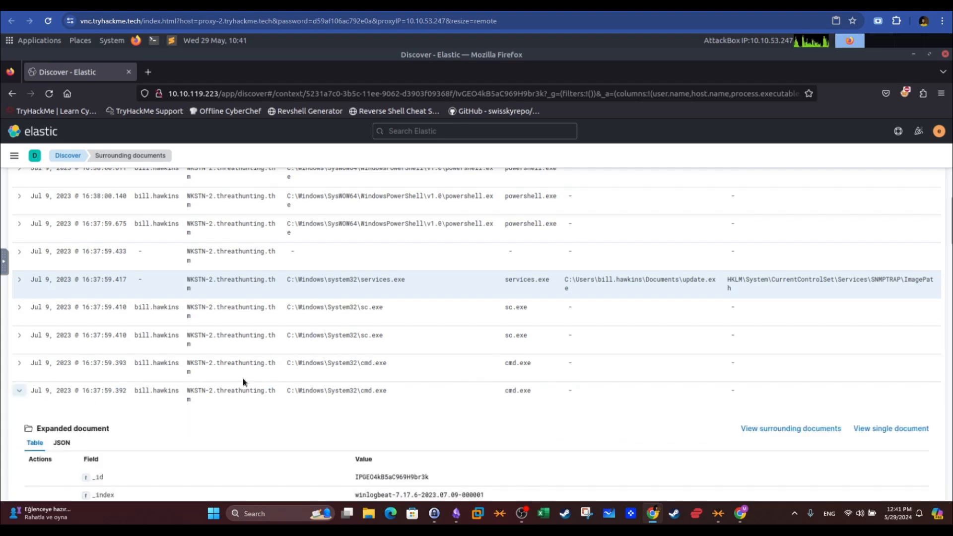
pyautogui.scroll(-10, 296, 407)
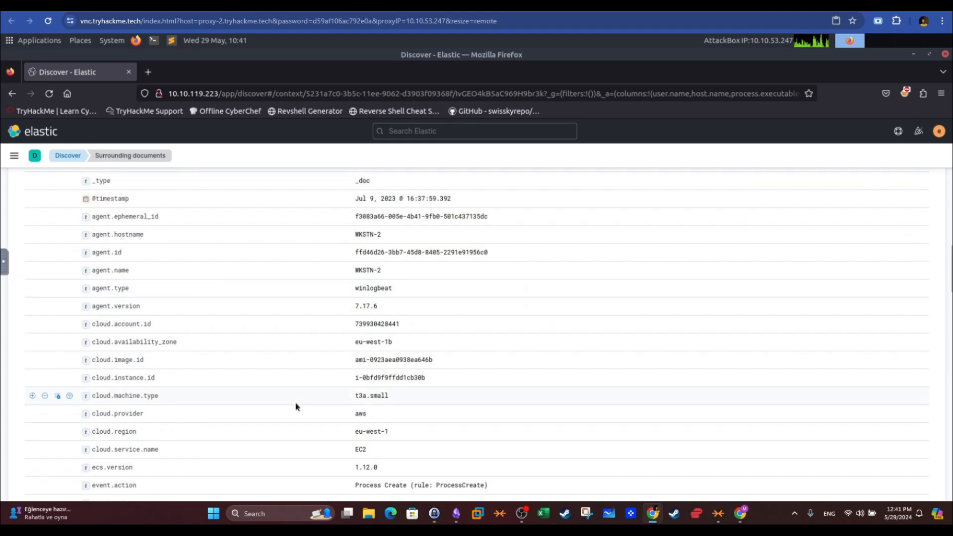
pyautogui.scroll(-7, 296, 407)
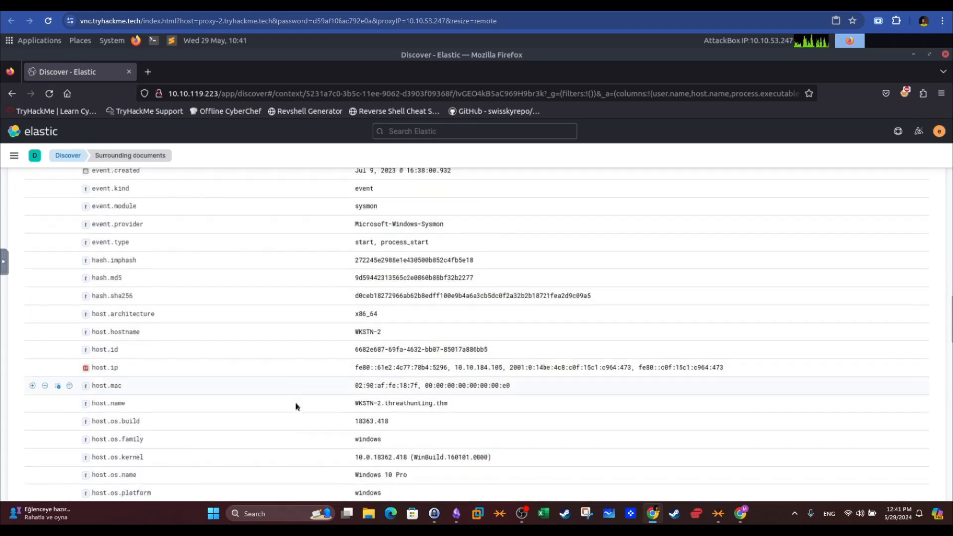
pyautogui.scroll(-4, 296, 406)
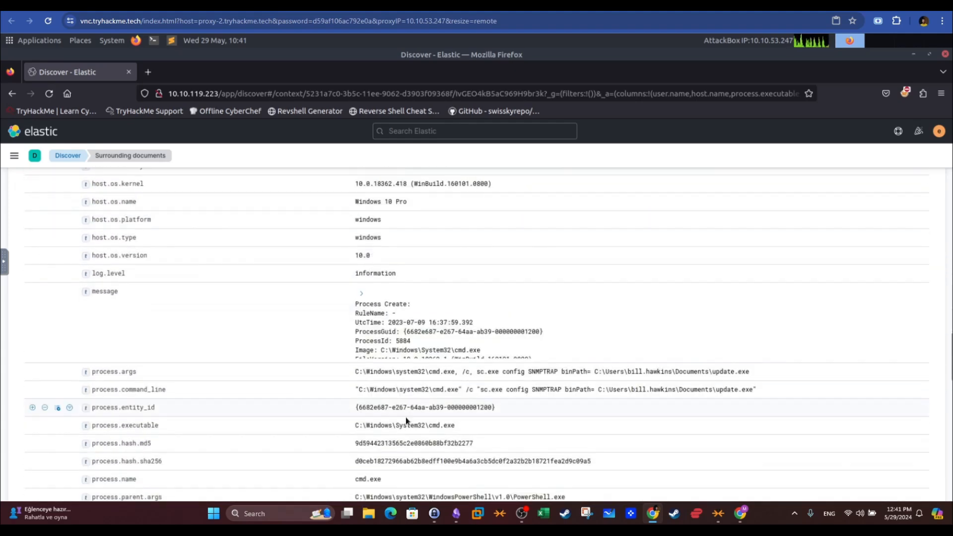
pyautogui.scroll(-3, 406, 421)
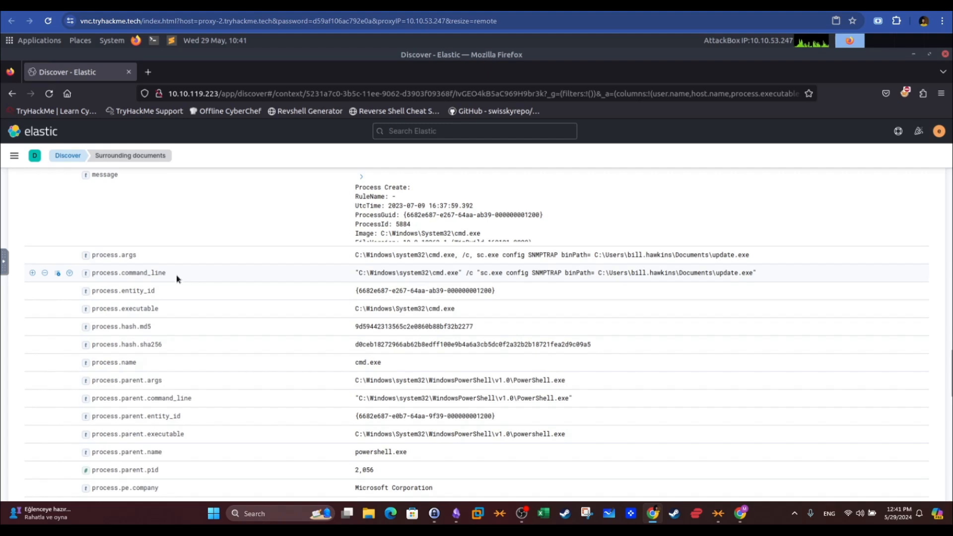
# - Examine the cmd.exe event's process.command_line value, highlighting sc.exe, the service name, the binPath option and the executable path
pyautogui.moveTo(130, 273); pyautogui.dragTo(202, 277)
pyautogui.moveTo(361, 276); pyautogui.dragTo(660, 273)
pyautogui.click(553, 273)
pyautogui.moveTo(458, 273); pyautogui.dragTo(500, 273)
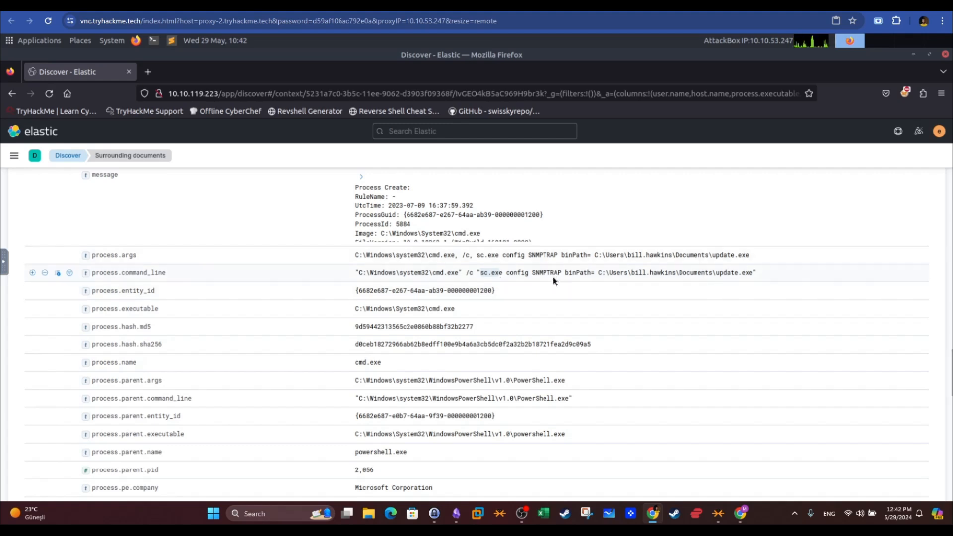
pyautogui.moveTo(532, 272); pyautogui.dragTo(562, 273)
pyautogui.moveTo(565, 272); pyautogui.dragTo(591, 274)
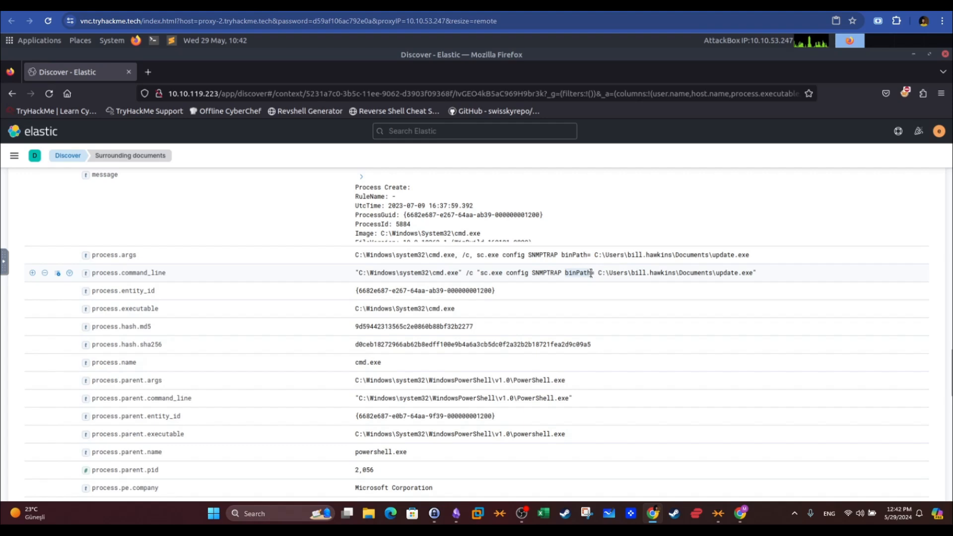
pyautogui.moveTo(598, 273); pyautogui.dragTo(741, 274)
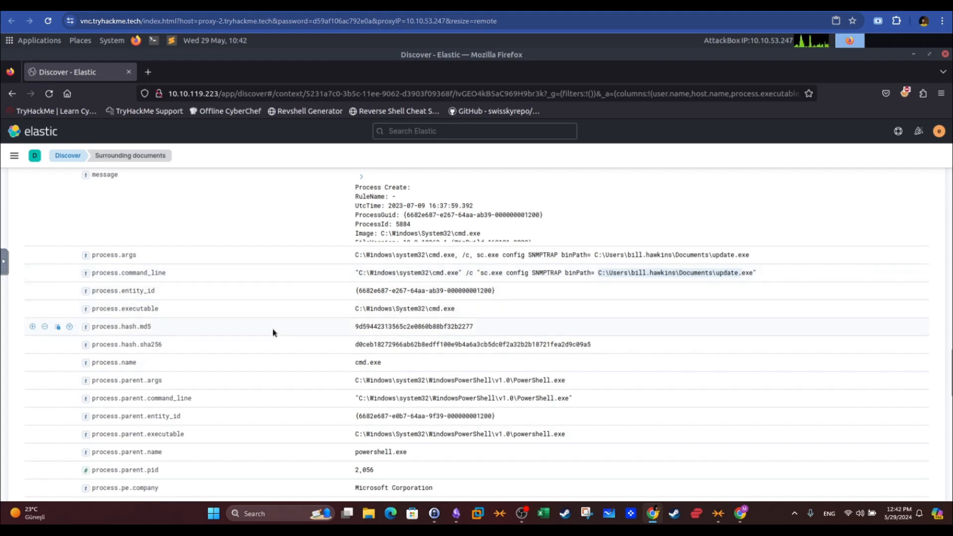
# - Recheck the service name and binary path in the 16:37:59.392 event's command line, and collapse that event
pyautogui.scroll(8, 152, 315)
pyautogui.scroll(6, 151, 311)
pyautogui.scroll(-14, 152, 303)
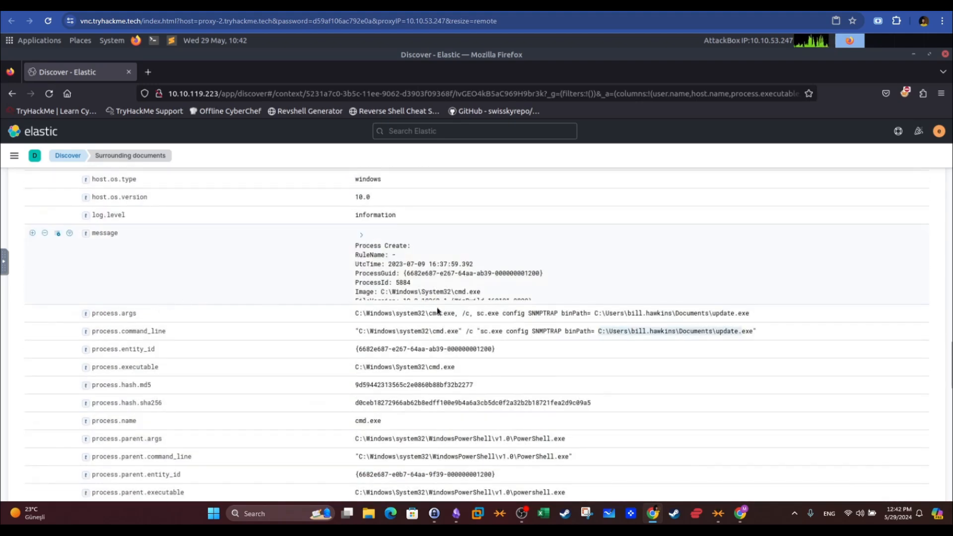
pyautogui.moveTo(532, 331); pyautogui.dragTo(563, 331)
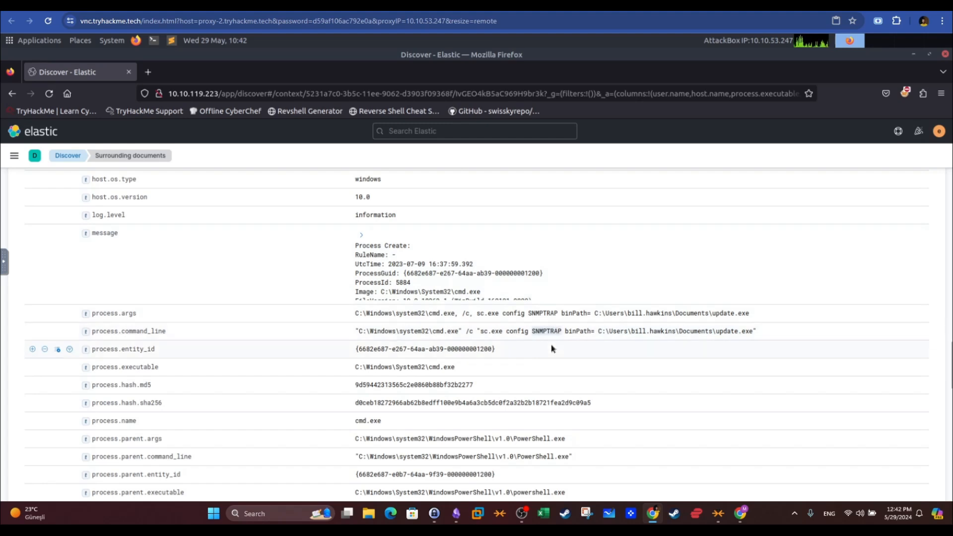
pyautogui.moveTo(600, 331); pyautogui.dragTo(742, 332)
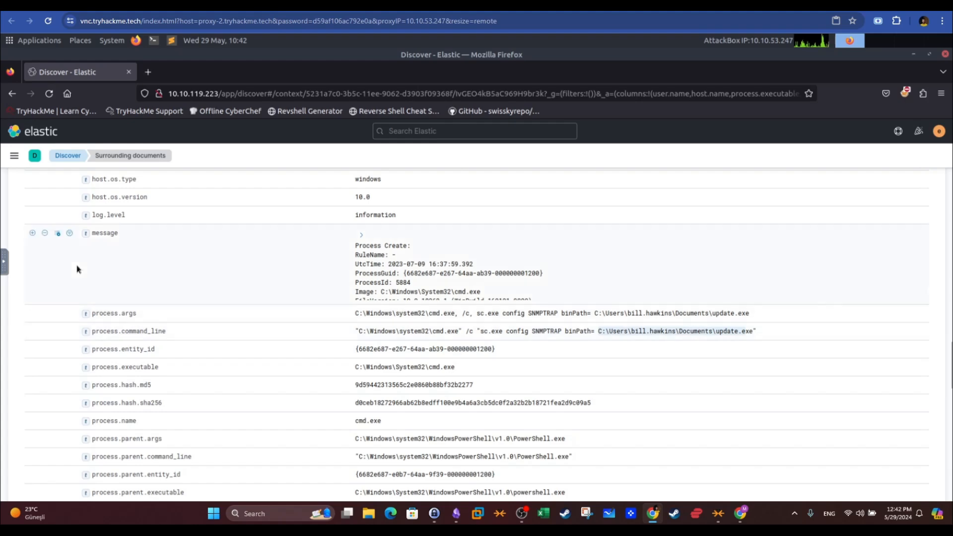
pyautogui.scroll(10, 94, 260)
pyautogui.scroll(5, 94, 261)
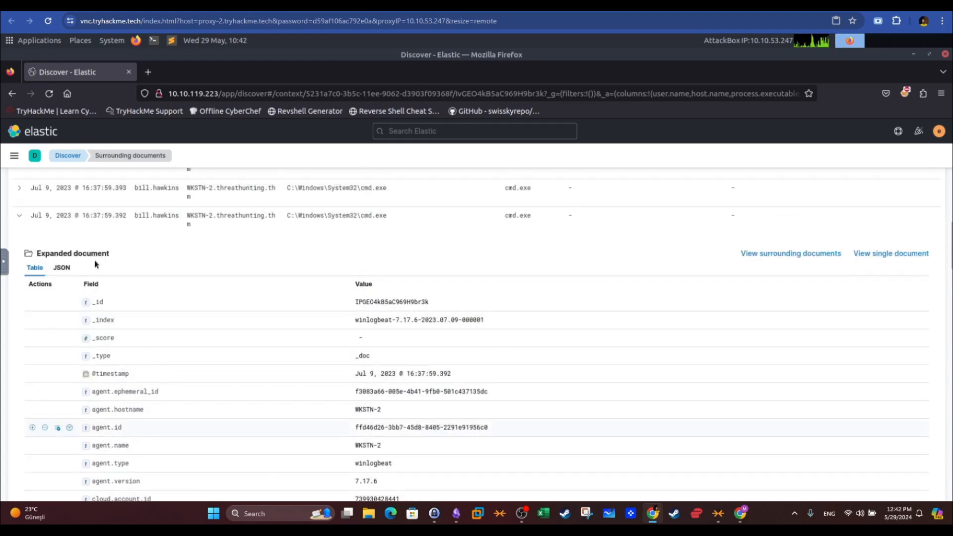
pyautogui.click(21, 332)
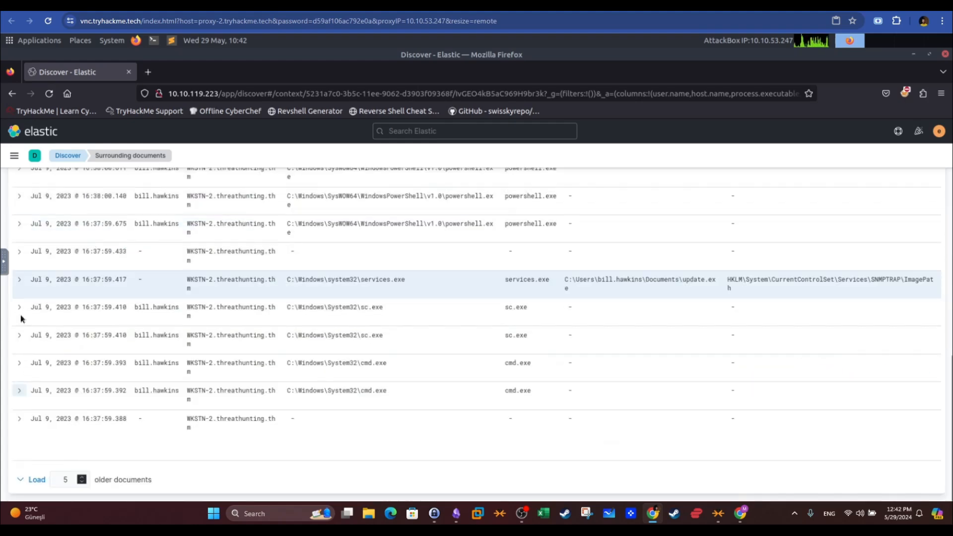
# - Expand the cmd.exe event at 16:37:59.393, review its message and process fields, and collapse it
pyautogui.press('Return')
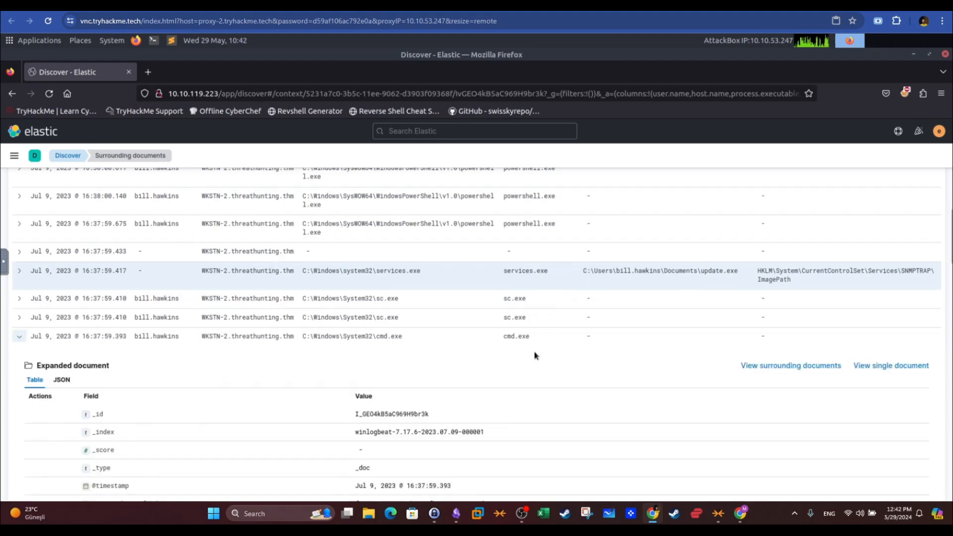
pyautogui.scroll(-10, 535, 350)
pyautogui.scroll(-15, 535, 350)
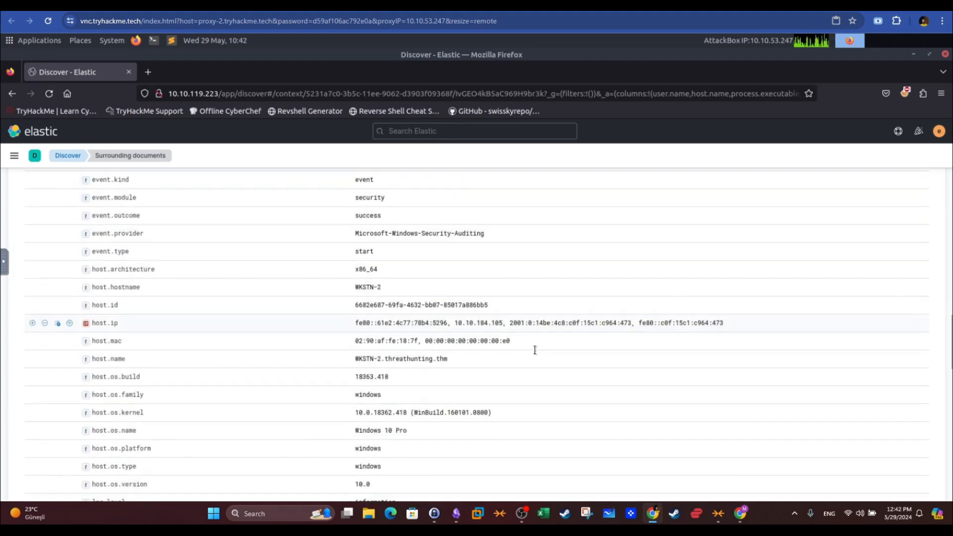
pyautogui.scroll(-4, 535, 349)
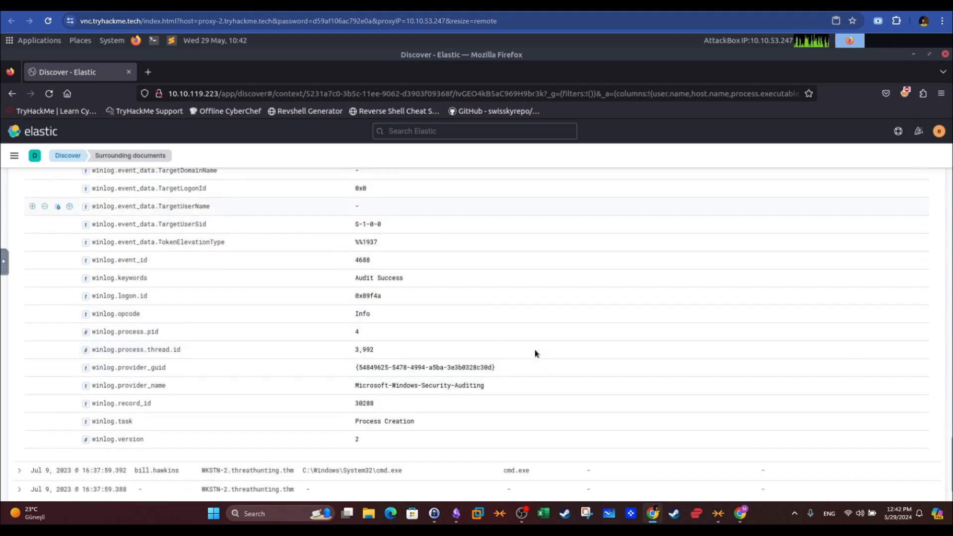
pyautogui.scroll(8, 535, 350)
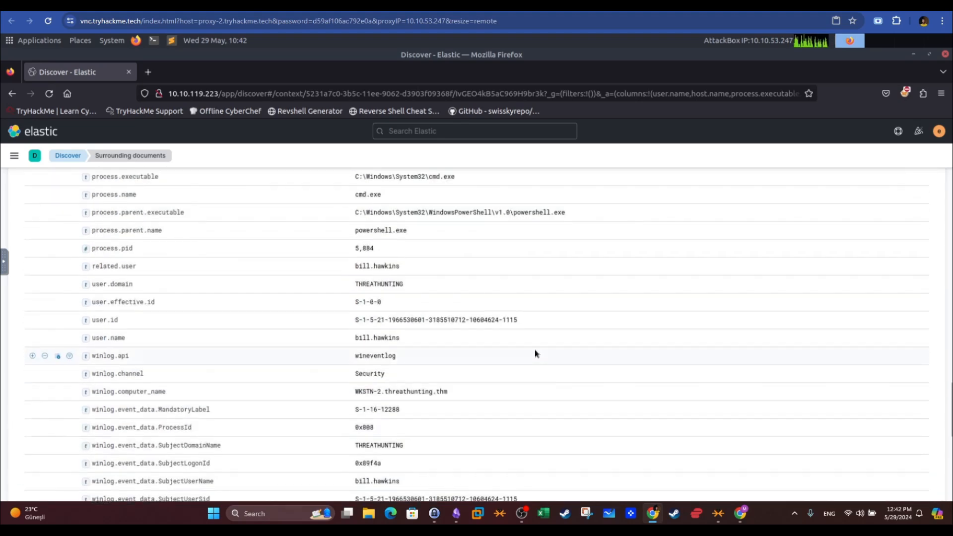
pyautogui.scroll(2, 535, 353)
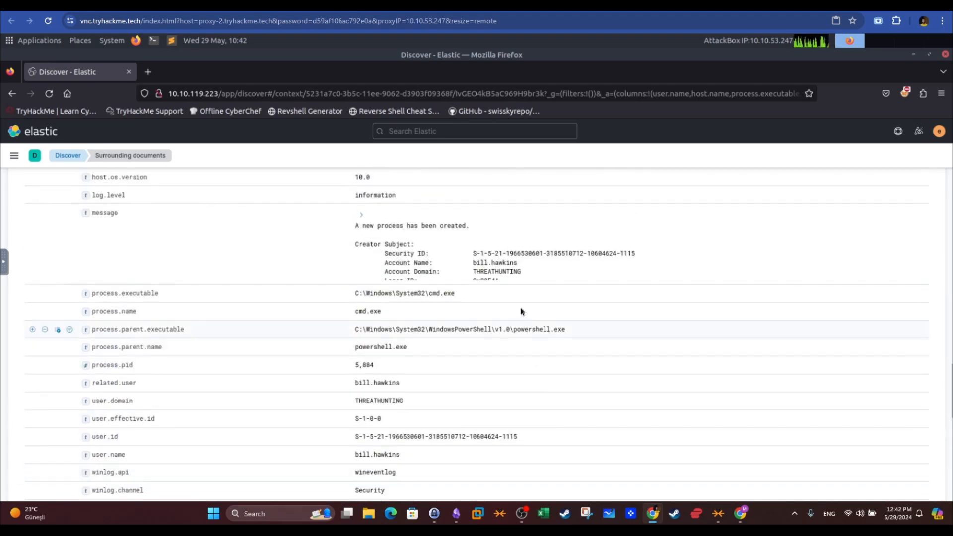
pyautogui.scroll(15, 168, 290)
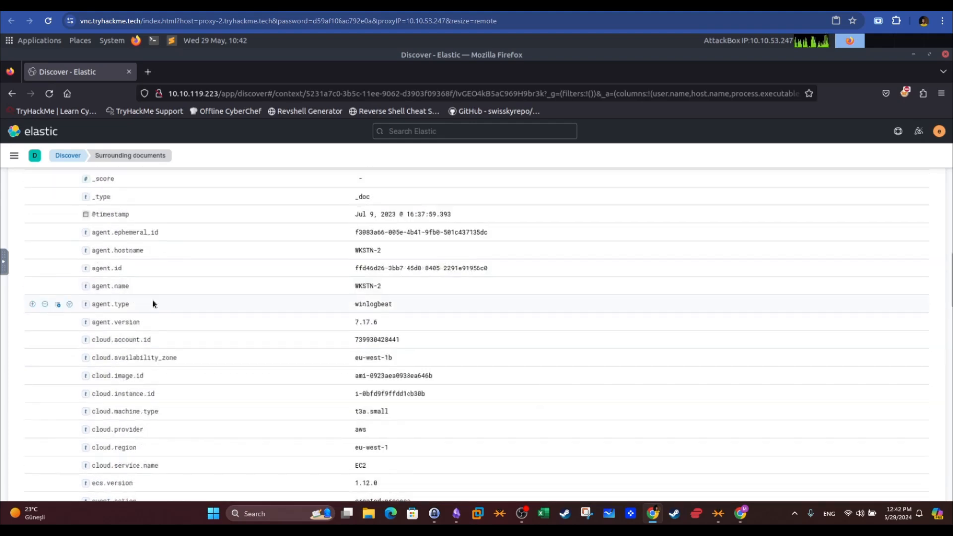
pyautogui.scroll(4, 57, 329)
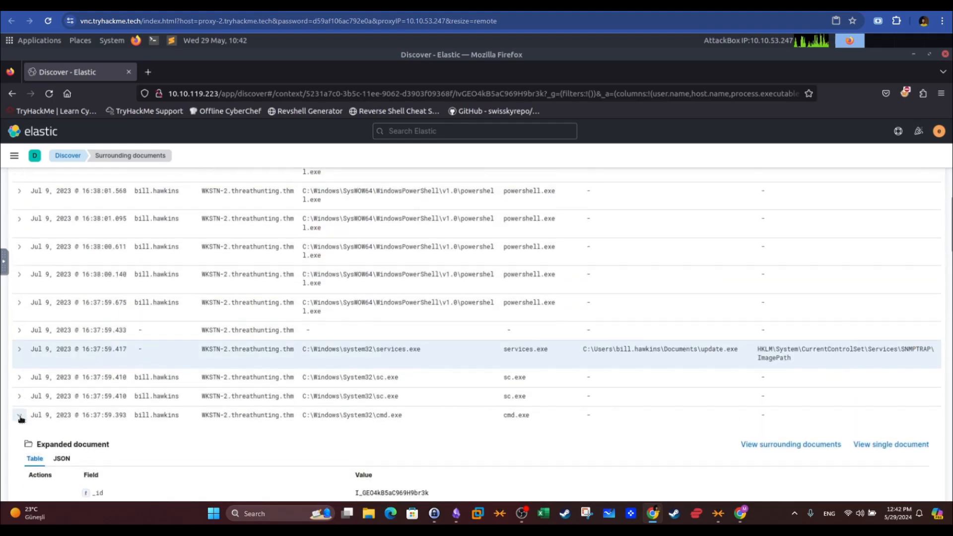
pyautogui.click(19, 411)
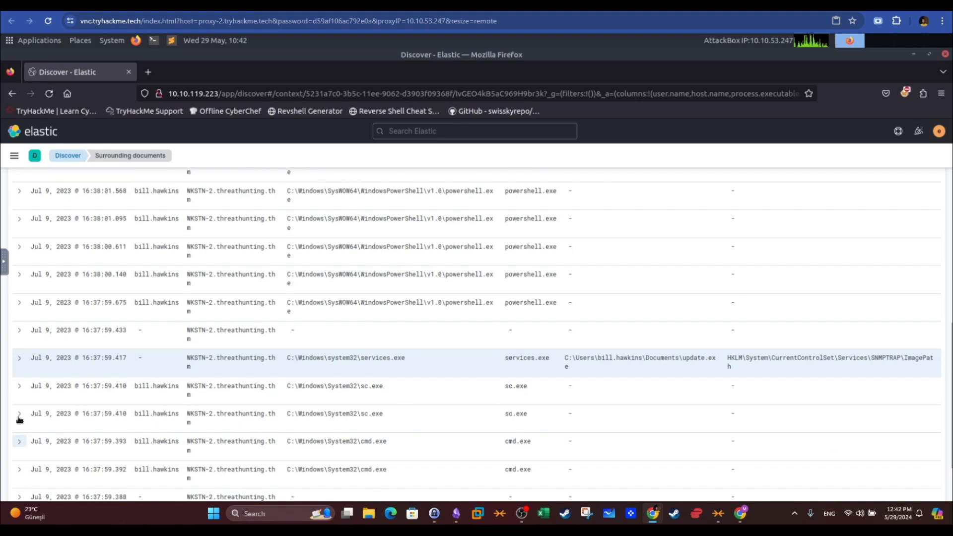
# - Expand the sc.exe event directly above the cmd.exe events and examine its command line and parent process fields
pyautogui.scroll(-2, 268, 414)
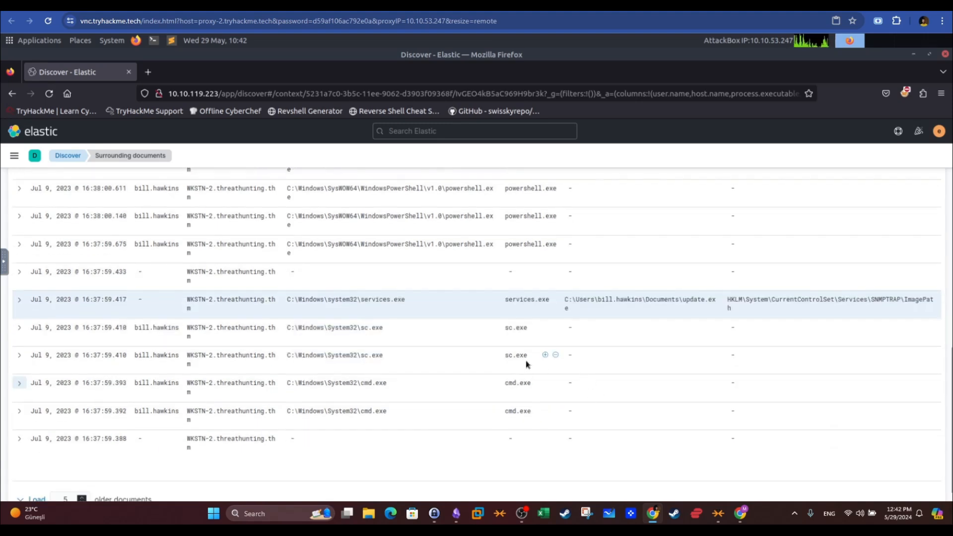
pyautogui.click(21, 355)
pyautogui.scroll(-3, 525, 308)
pyautogui.scroll(-8, 525, 308)
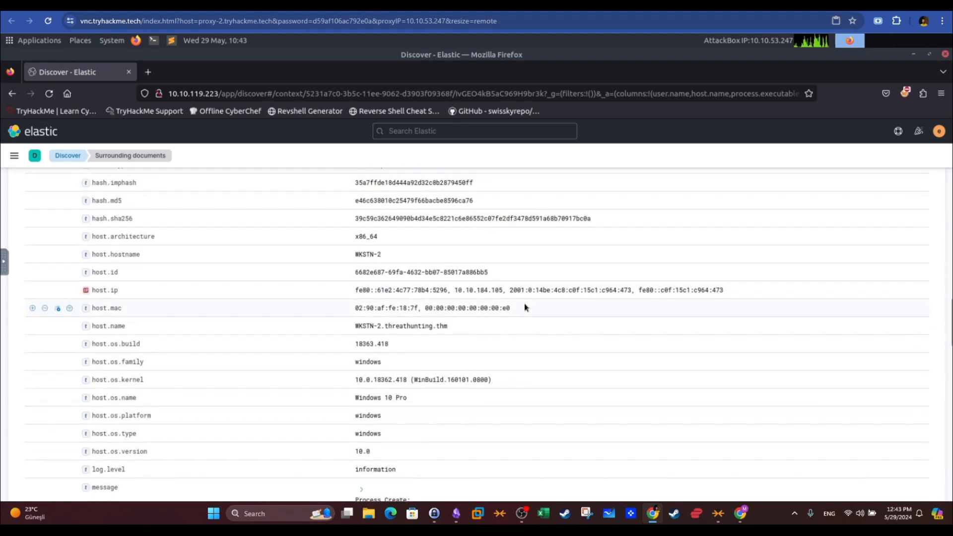
pyautogui.scroll(-7, 525, 306)
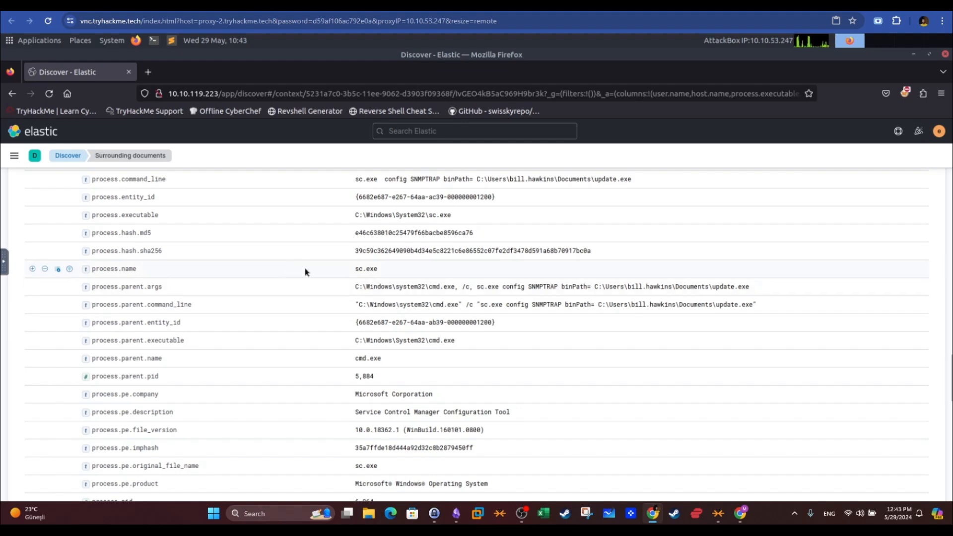
pyautogui.scroll(5, 310, 271)
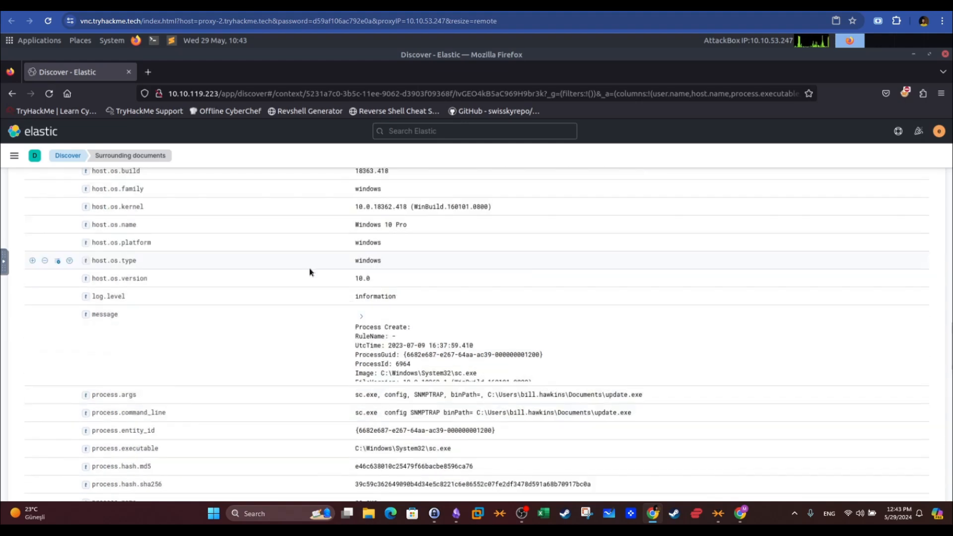
pyautogui.scroll(4, 309, 272)
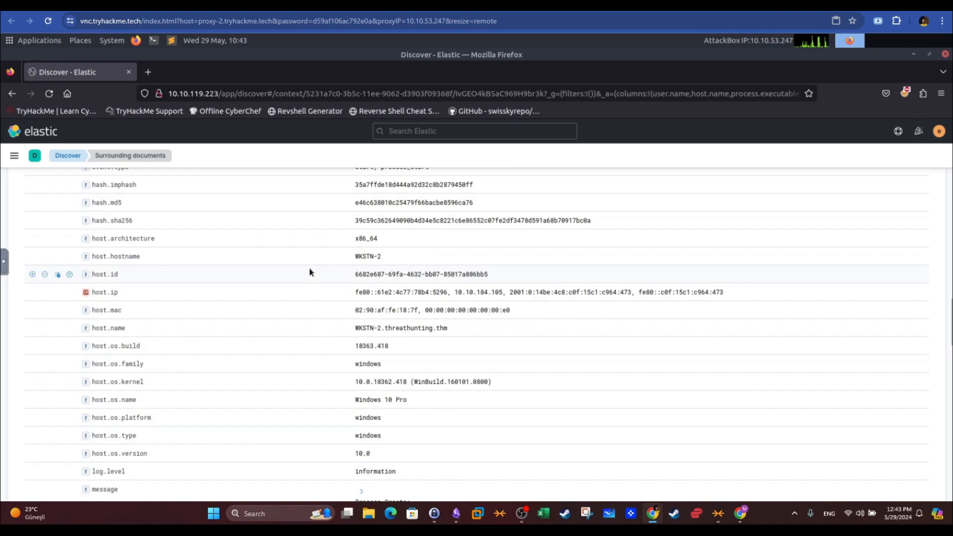
pyautogui.scroll(3, 309, 272)
pyautogui.scroll(10, 309, 272)
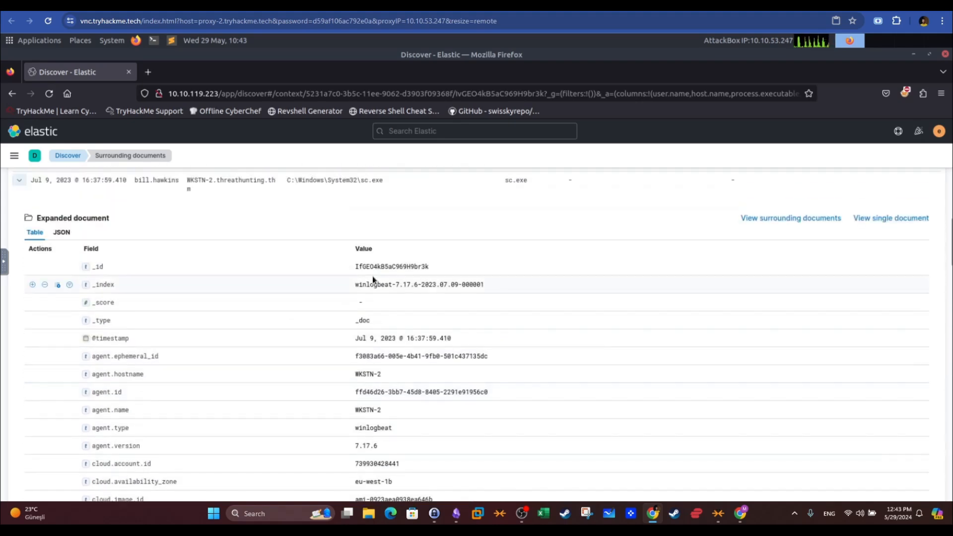
# - Go through the expanded sc.exe event's event, process and user fields, and highlight the user.name value
pyautogui.scroll(-4, 372, 277)
pyautogui.scroll(-9, 373, 276)
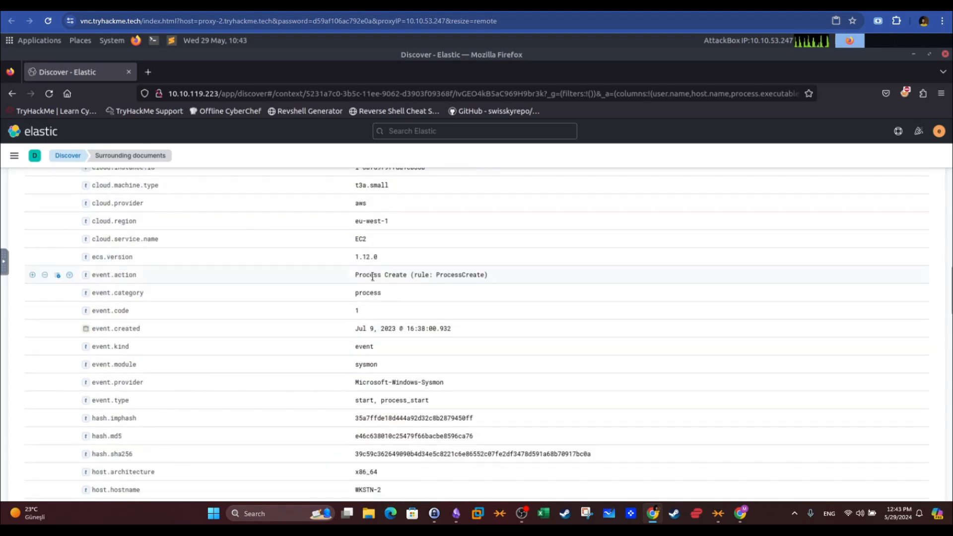
pyautogui.scroll(-10, 372, 276)
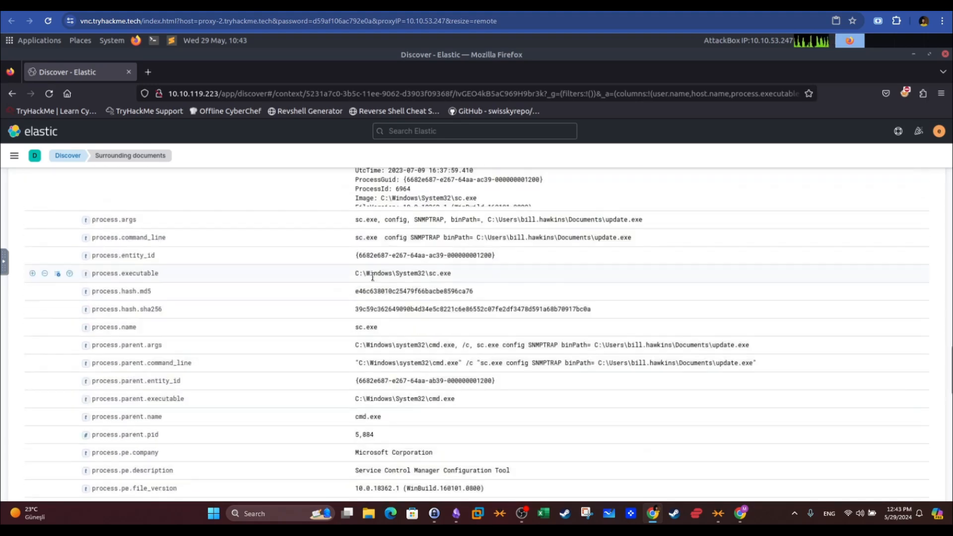
pyautogui.scroll(-3, 372, 276)
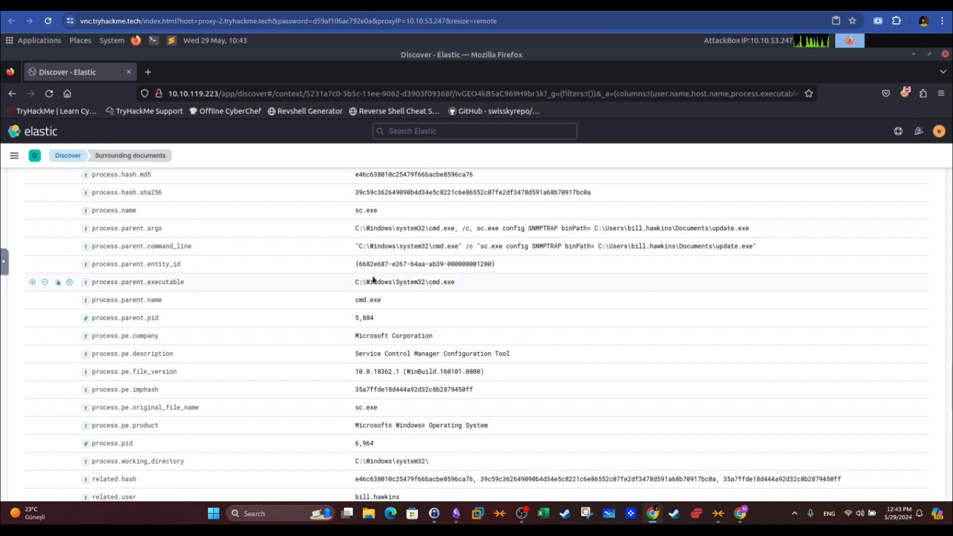
pyautogui.scroll(-3, 373, 276)
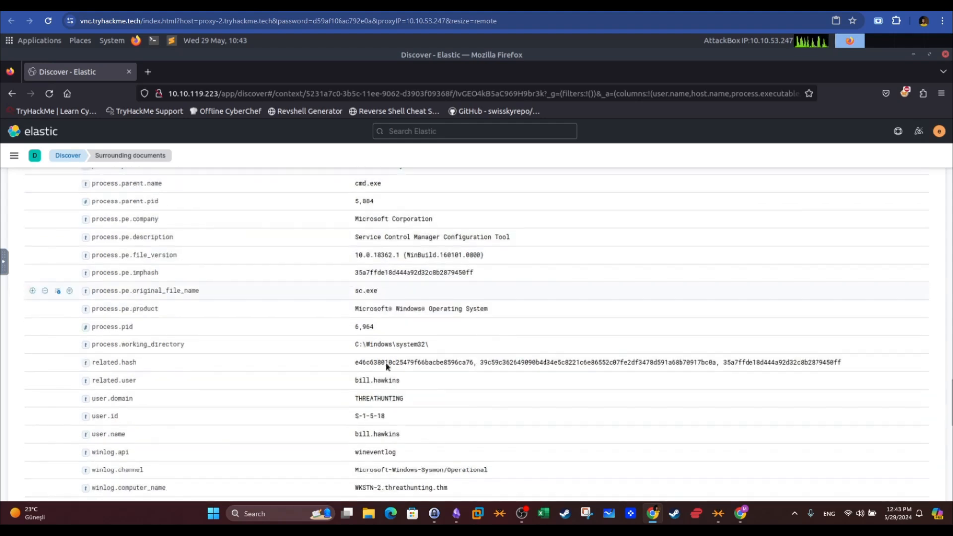
pyautogui.doubleClick(350, 432)
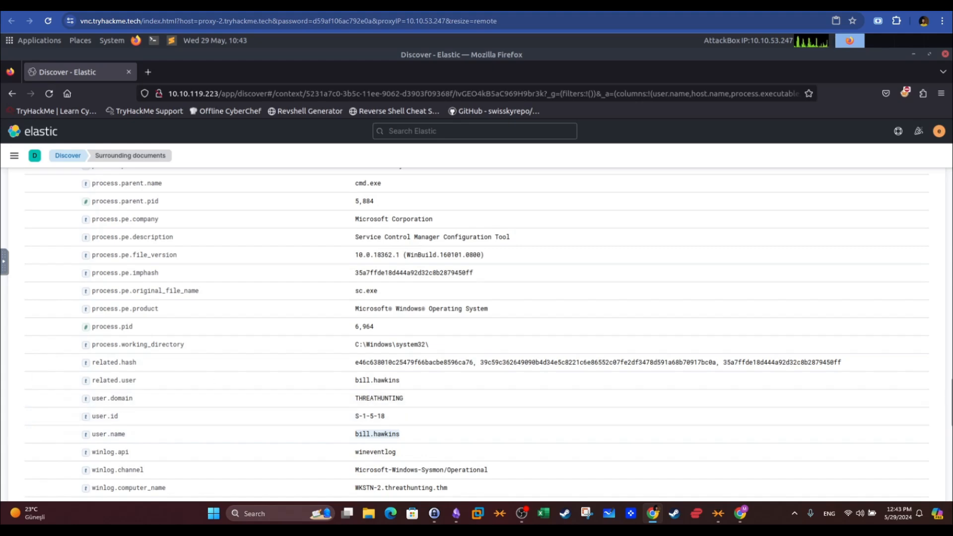
# - Switch to the TryHackMe room and find the question about the MD5 hash of update.exe, highlighting its text
pyautogui.hotkey('ctrl', 'shift', 'Tab')
pyautogui.scroll(-20, 220, 340)
pyautogui.scroll(-15, 220, 341)
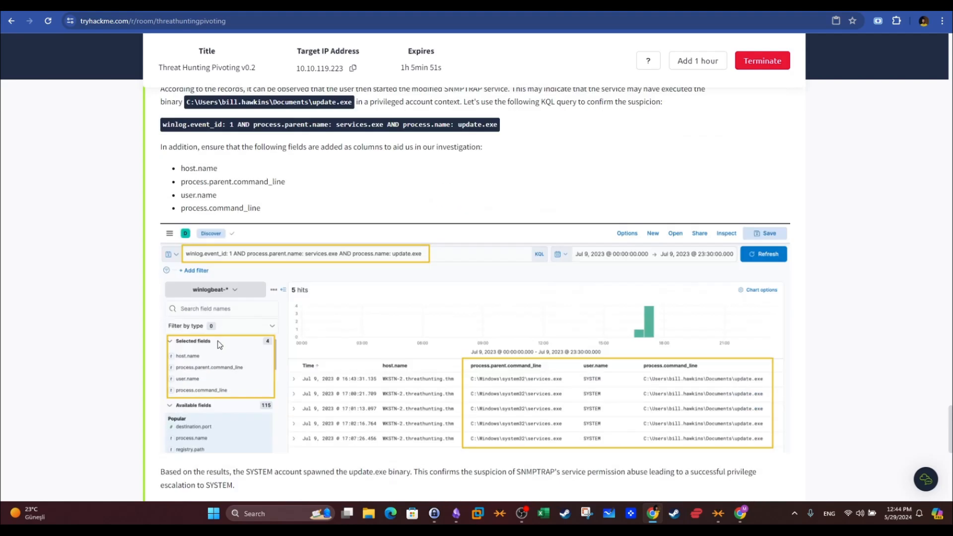
pyautogui.moveTo(167, 380); pyautogui.dragTo(274, 380)
# - Return to the main Discover view in Elastic and run the query "winlog.event_id: 1 AND process.name: update.exe"
pyautogui.hotkey('ctrl', 'Tab')
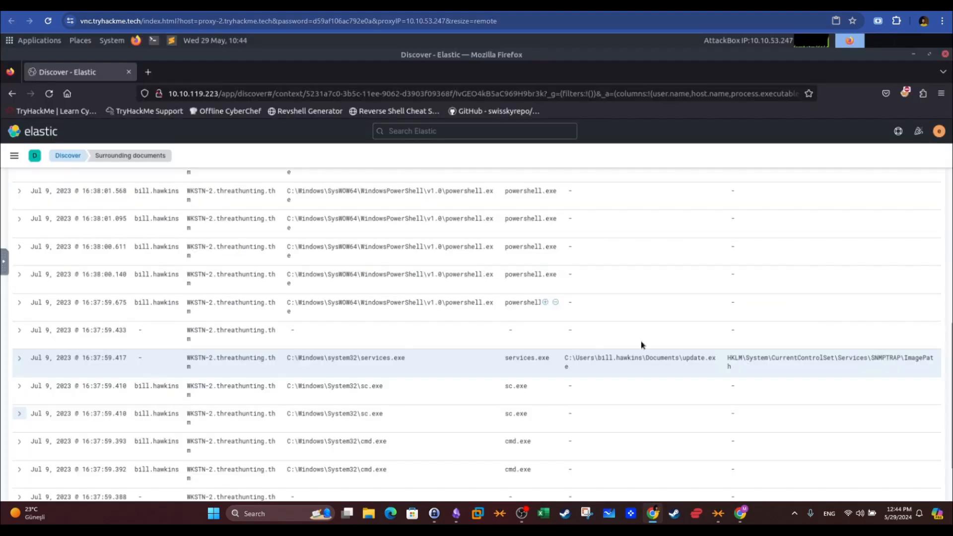
pyautogui.click(12, 93)
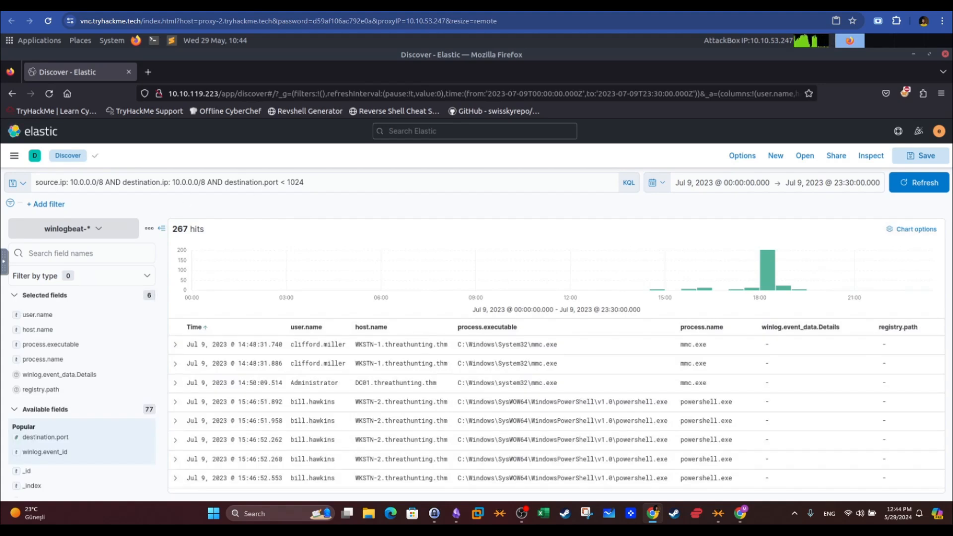
pyautogui.click(163, 177)
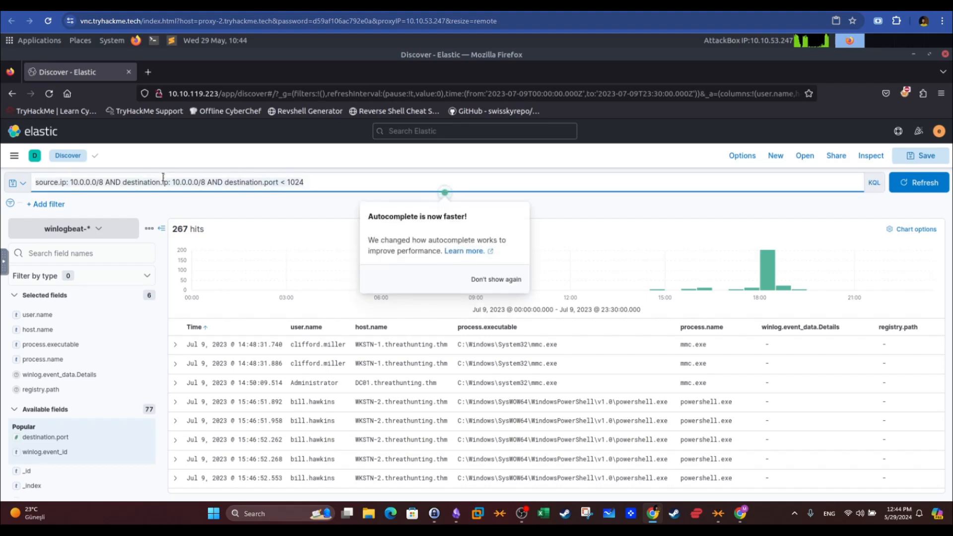
pyautogui.hotkey('ctrl', 'a')
pyautogui.write('winlo')
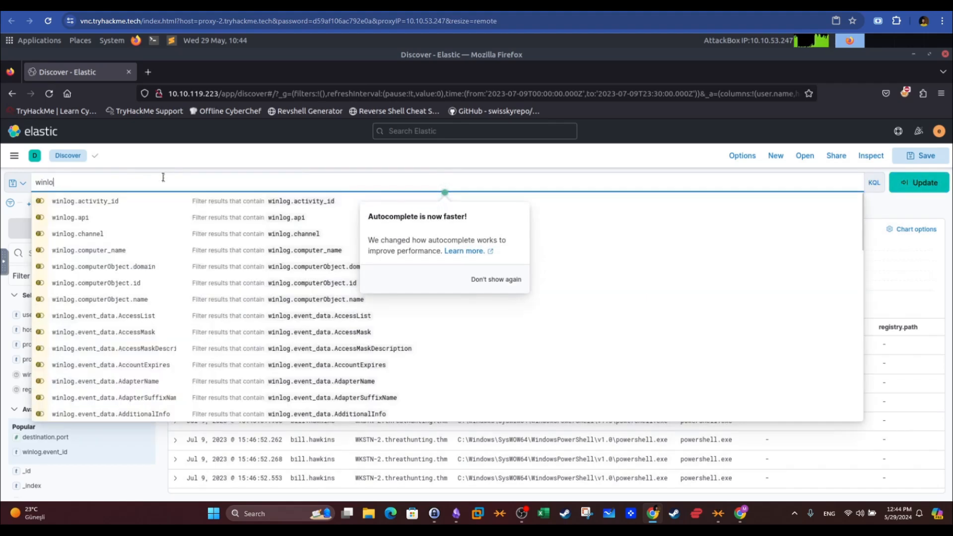
pyautogui.write('g.event_')
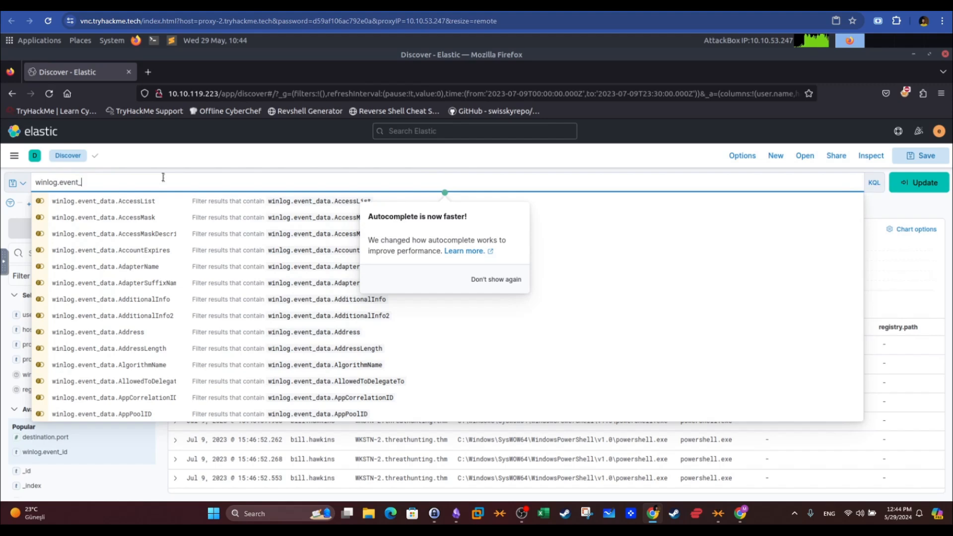
pyautogui.write('id: 1 A')
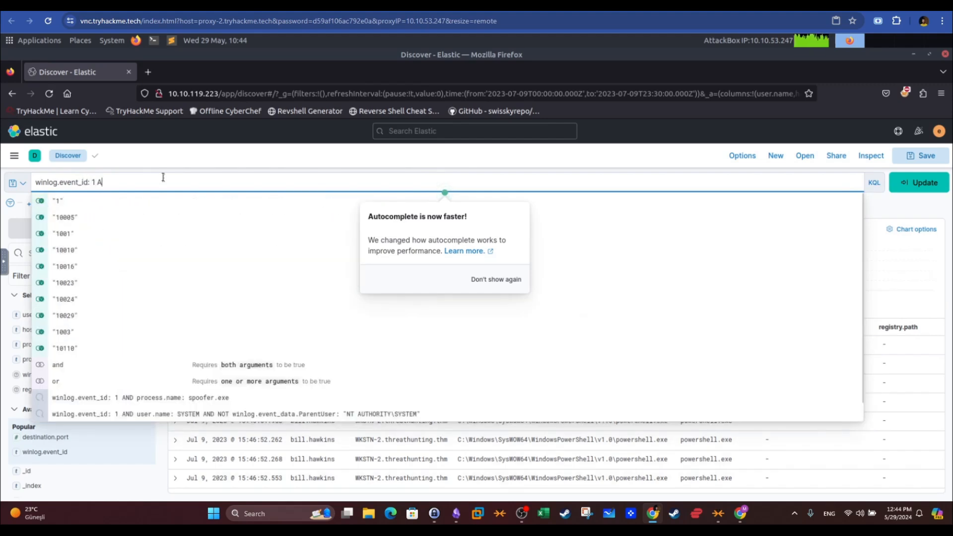
pyautogui.write('ND pr')
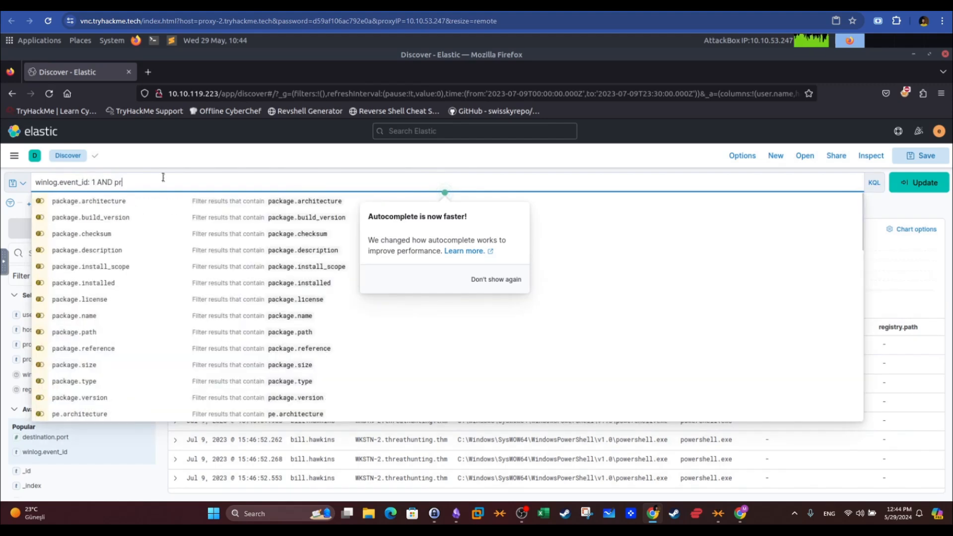
pyautogui.write('ocess.n')
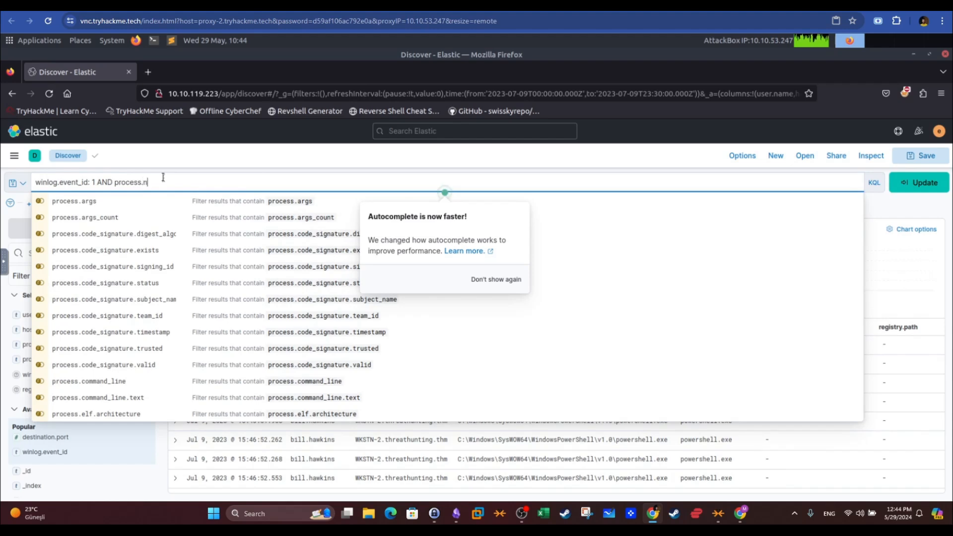
pyautogui.write('ame:')
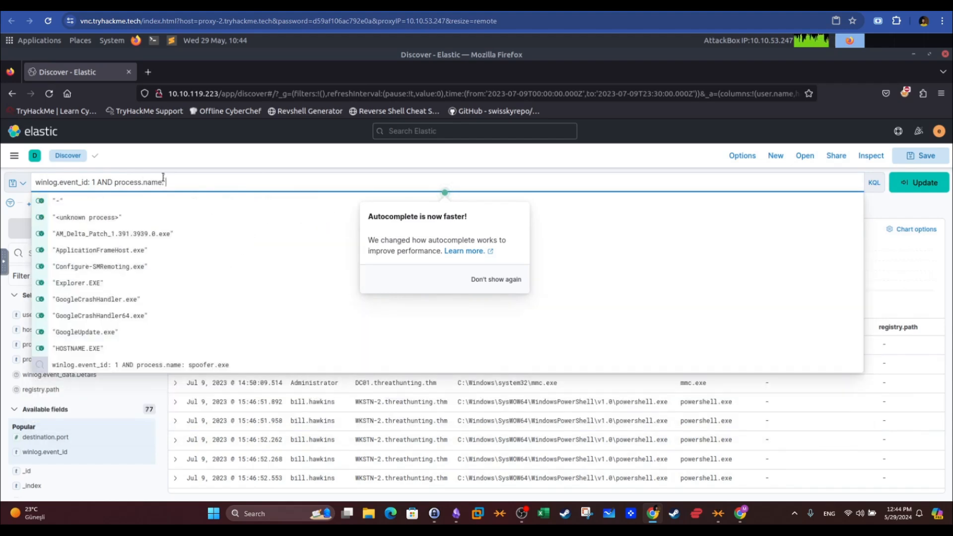
pyautogui.write(' update.exe')
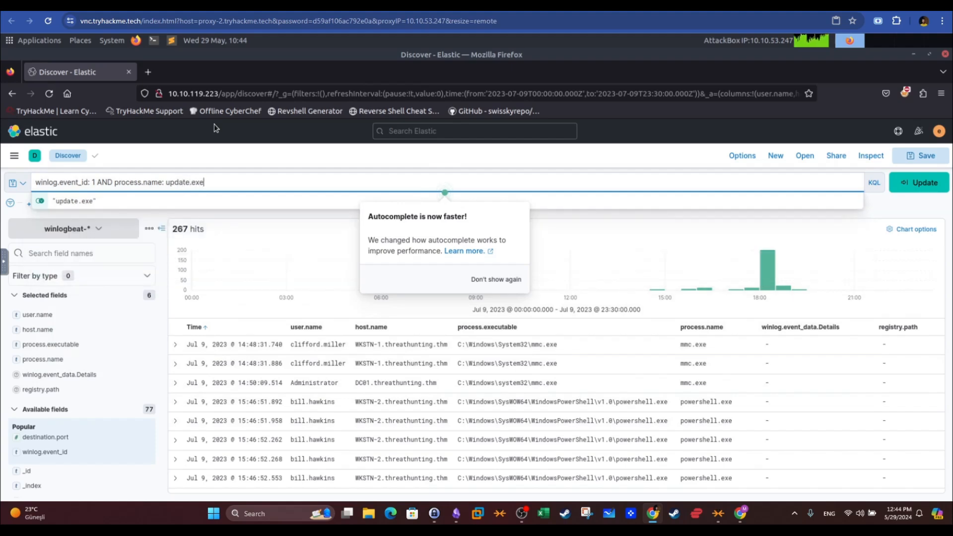
pyautogui.press('Return')
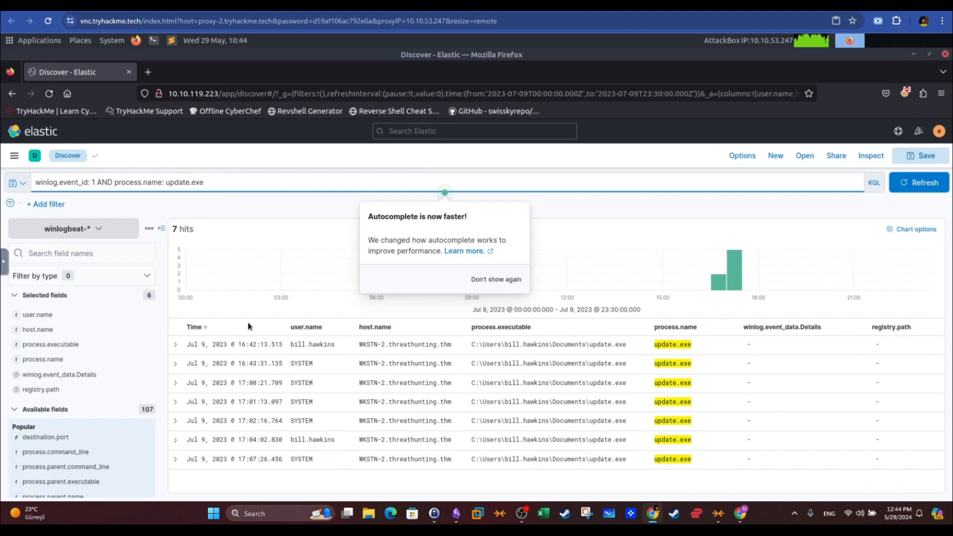
# - Expand the update.exe event at 16:42:13.515, highlight its hash.md5 value, and compare it with the MD5 answer in the TryHackMe room
pyautogui.click(178, 346)
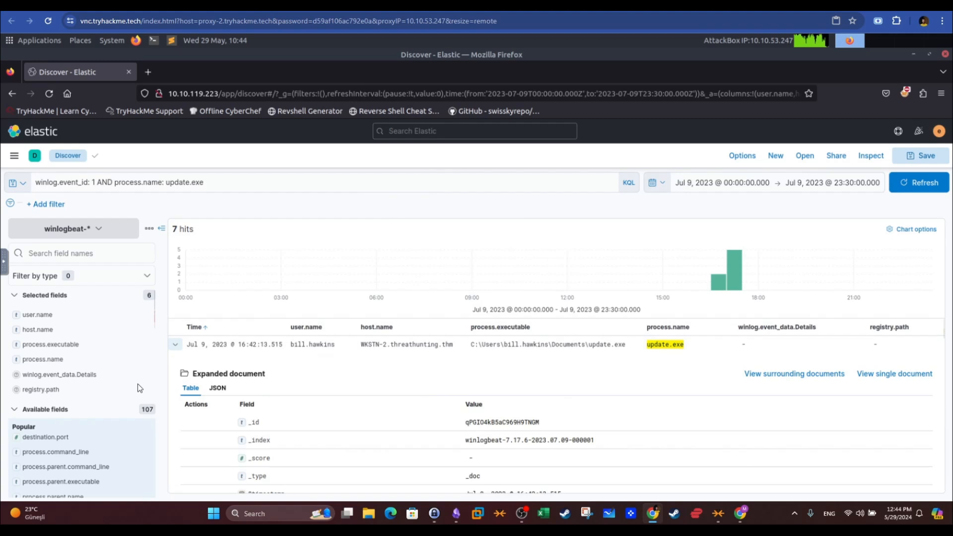
pyautogui.scroll(-6, 336, 405)
pyautogui.scroll(2, 337, 406)
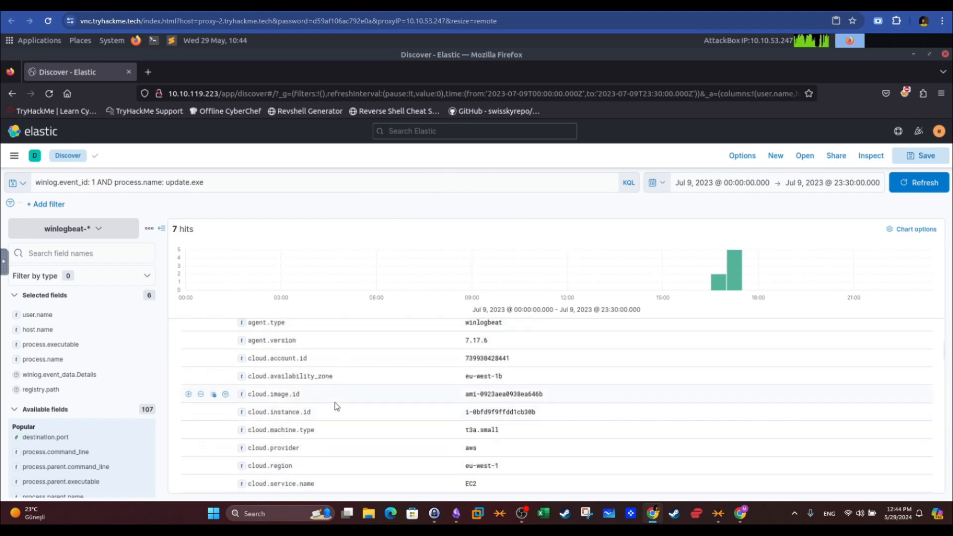
pyautogui.scroll(-10, 336, 406)
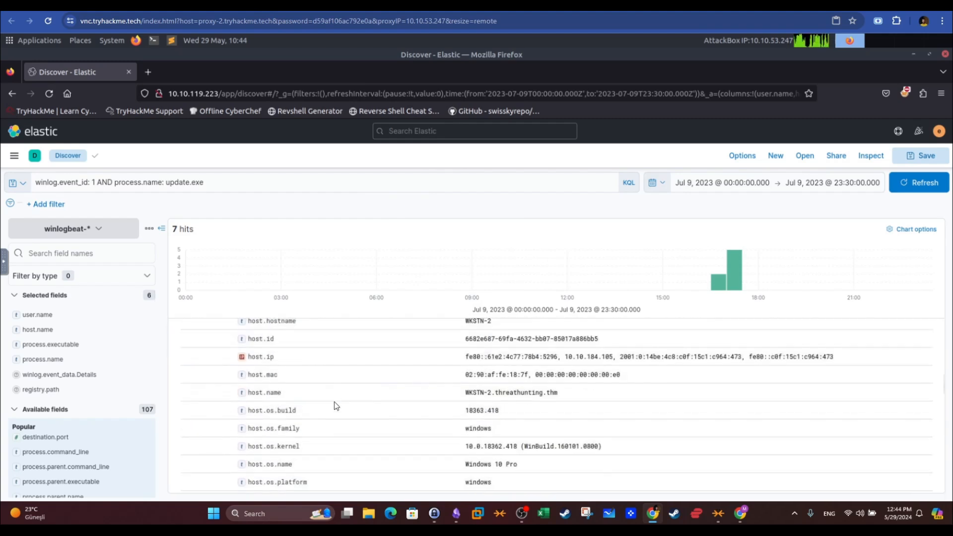
pyautogui.scroll(2, 335, 406)
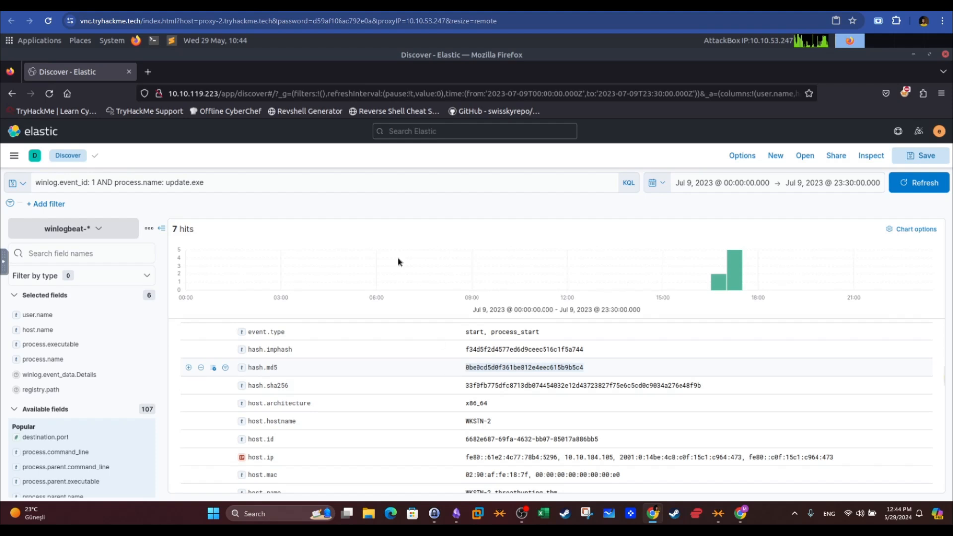
pyautogui.hotkey('ctrl', 'Tab')
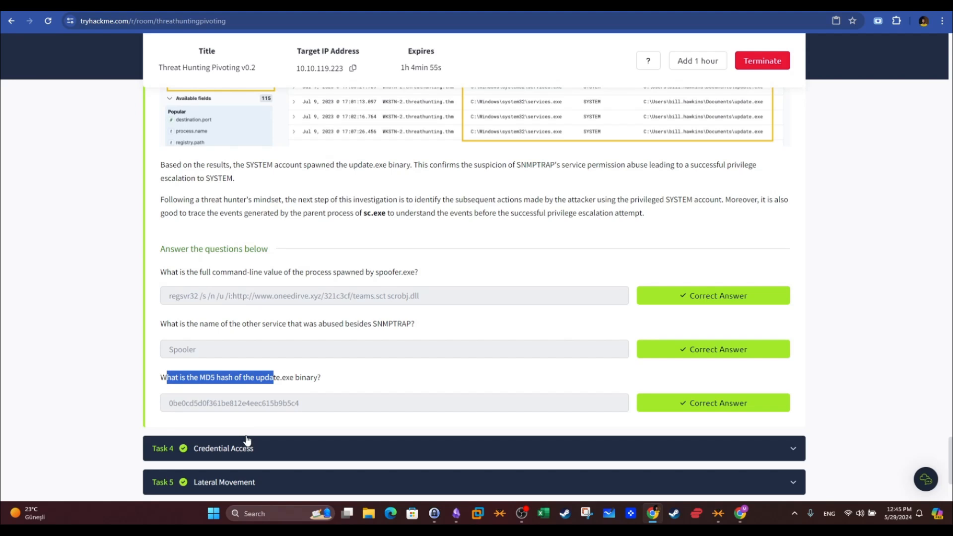
pyautogui.scroll(-2, 245, 442)
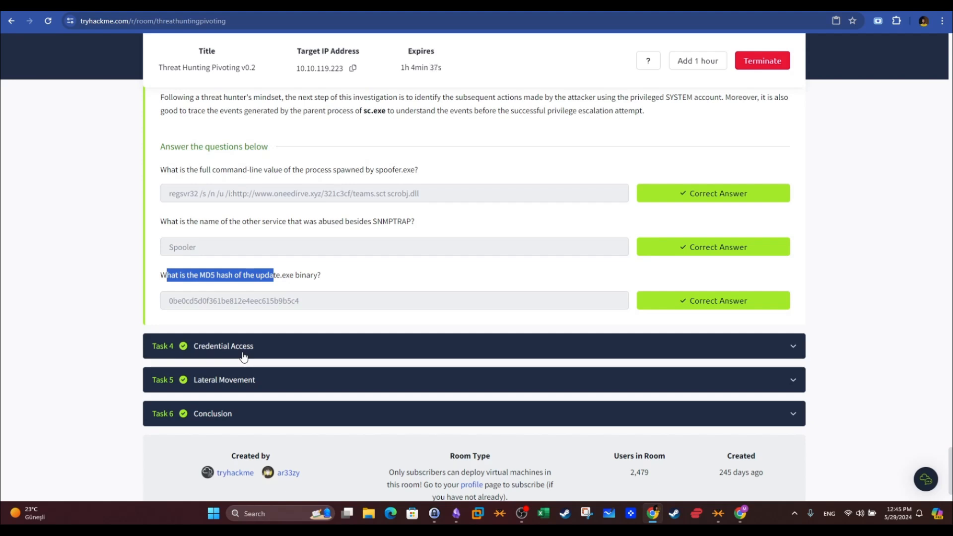
# - Open Task 4 Credential Access and skim its tactic overview and hunting scenarios, highlighting the LSASS Credential Dumping heading
pyautogui.click(244, 346)
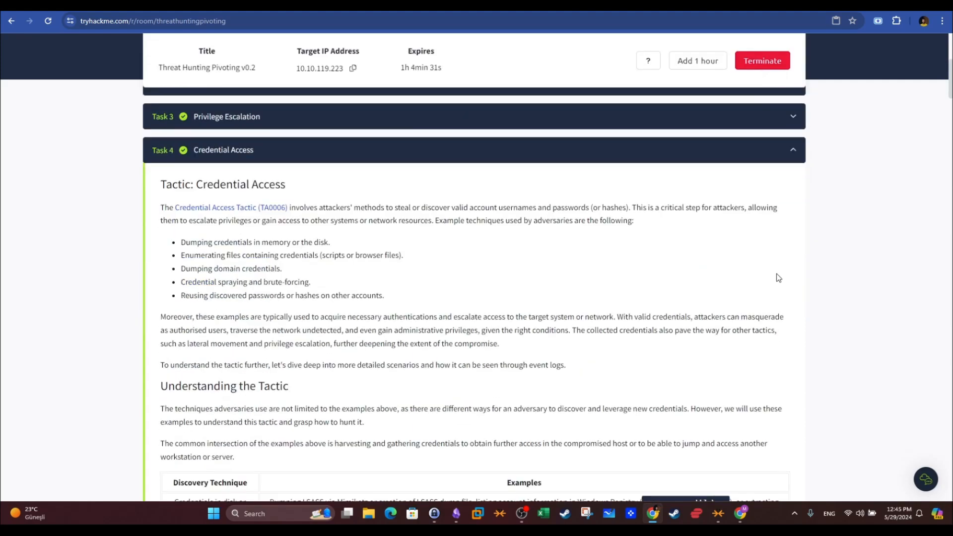
pyautogui.scroll(-10, 779, 278)
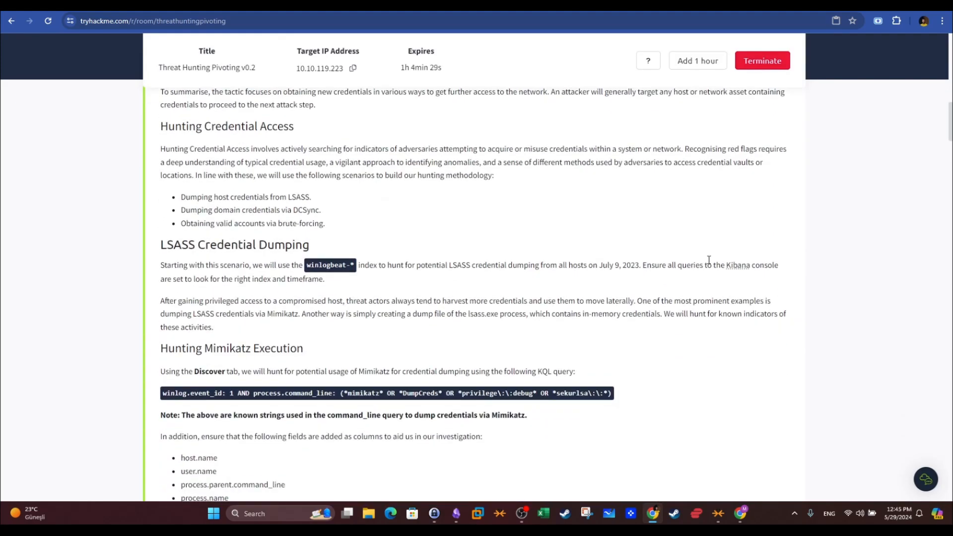
pyautogui.moveTo(313, 245); pyautogui.dragTo(128, 247)
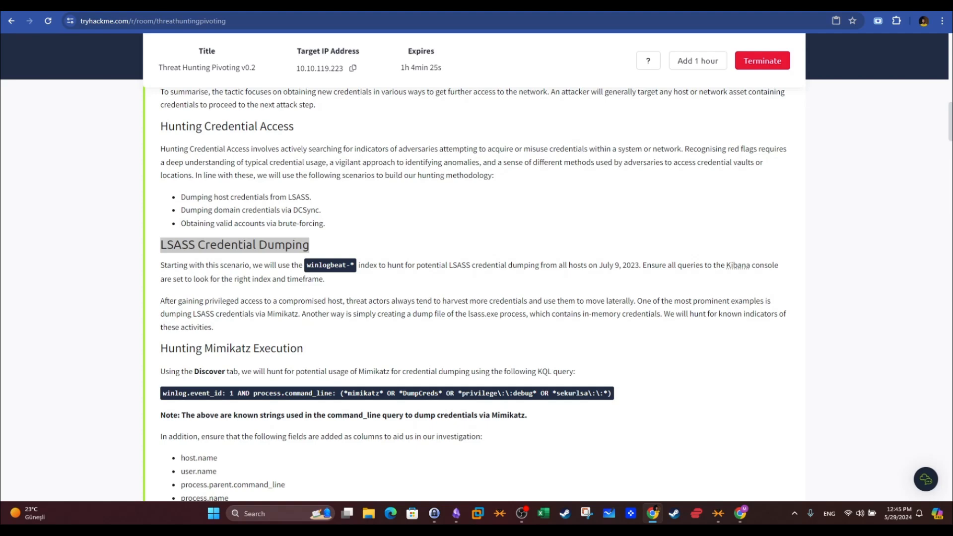
pyautogui.scroll(12, 251, 250)
pyautogui.scroll(-4, 252, 251)
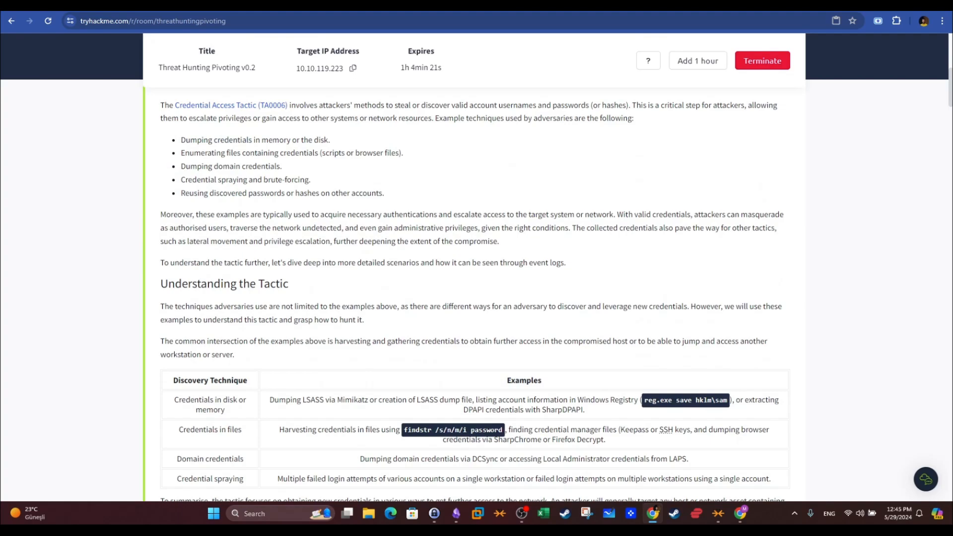
pyautogui.scroll(-20, 292, 295)
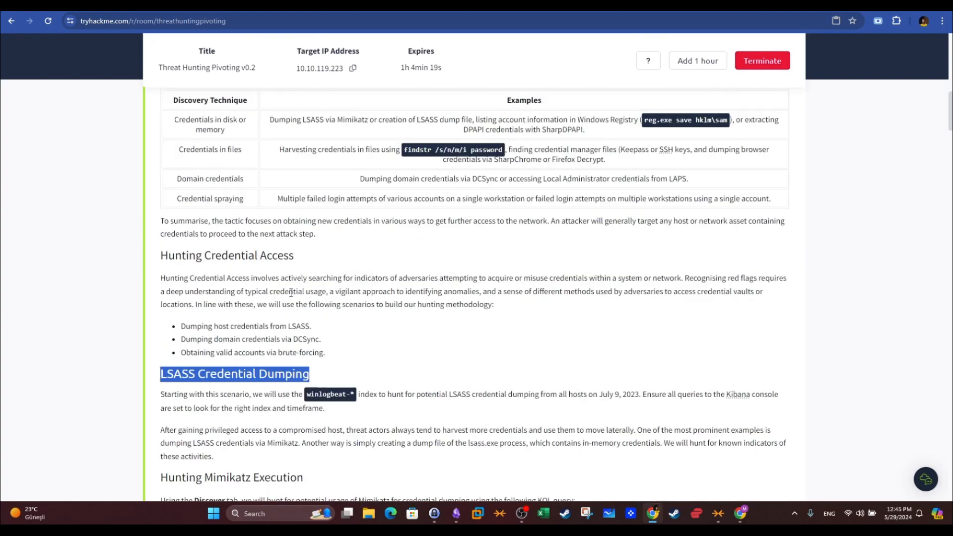
pyautogui.scroll(20, 292, 295)
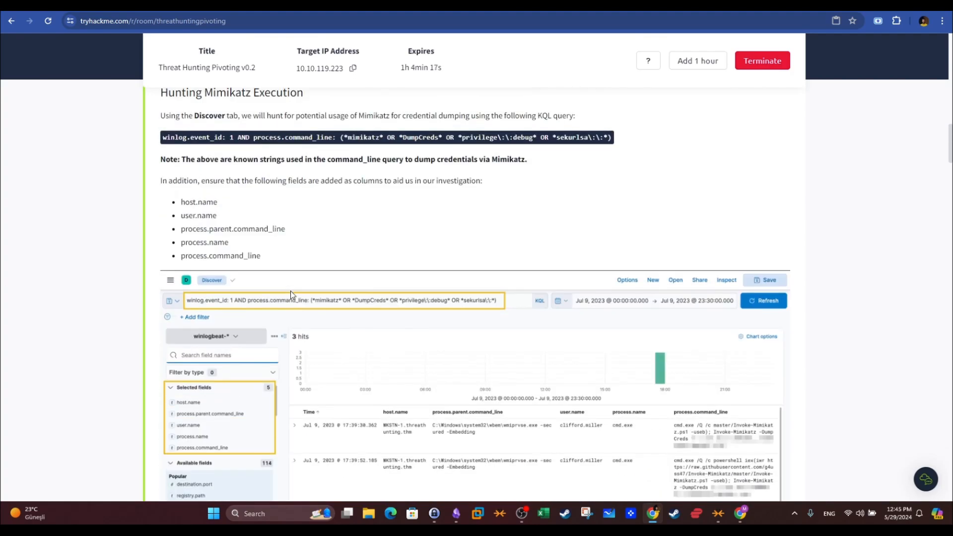
# - Review the LSASS Credential Dumping introduction and the Mimikatz hunting query, and reselect the section's heading
pyautogui.hotkey('alt', 'Tab')
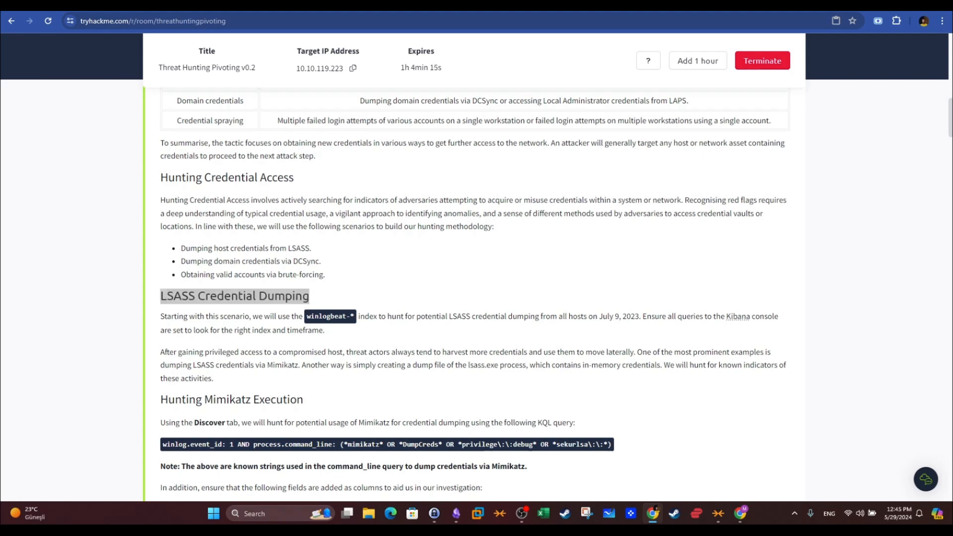
pyautogui.hotkey('alt', 'Tab')
pyautogui.scroll(-1, 312, 282)
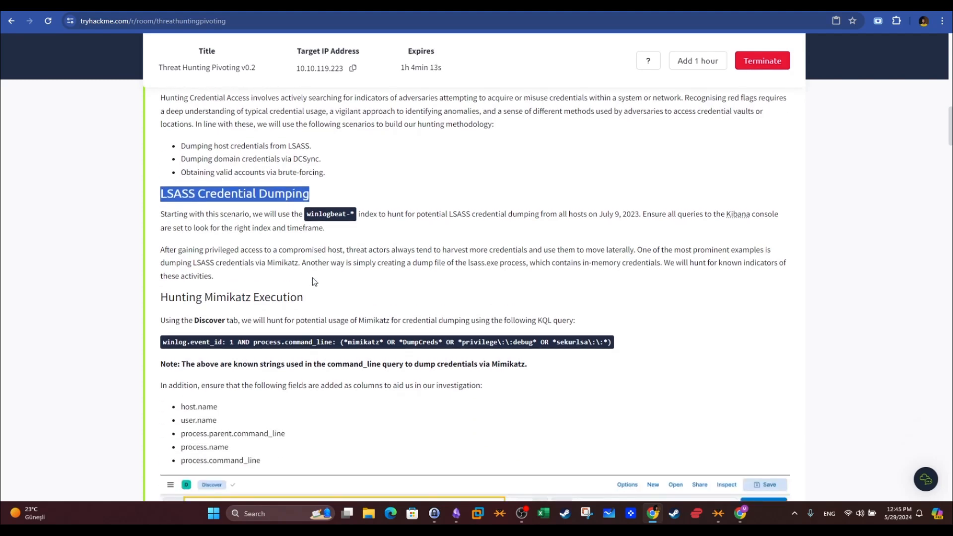
pyautogui.click(312, 197)
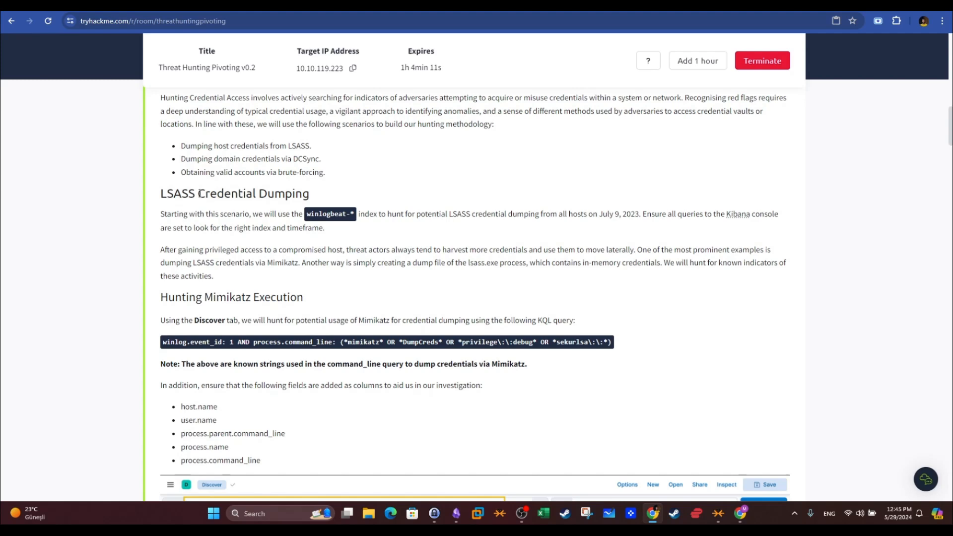
pyautogui.moveTo(160, 194); pyautogui.dragTo(310, 194)
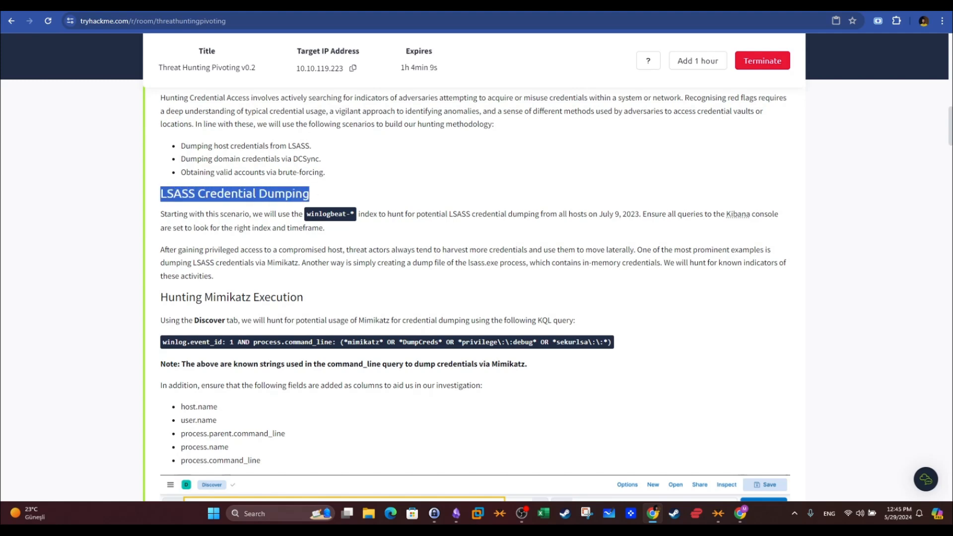
# - Switch to Elastic, clear the update.exe search query, and reload the unfiltered winlogbeat-* events for July 9, 2023
pyautogui.click(321, 6)
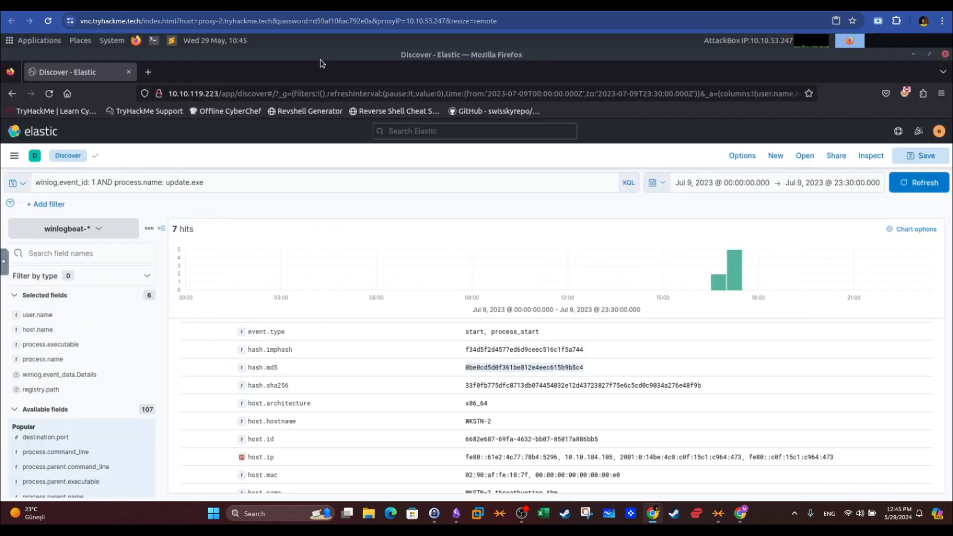
pyautogui.click(514, 189)
pyautogui.moveTo(40, 183); pyautogui.dragTo(36, 183)
pyautogui.press('BackSpace')
pyautogui.click(213, 6)
pyautogui.click(204, 209)
pyautogui.moveTo(198, 194); pyautogui.dragTo(139, 192)
pyautogui.click(321, 6)
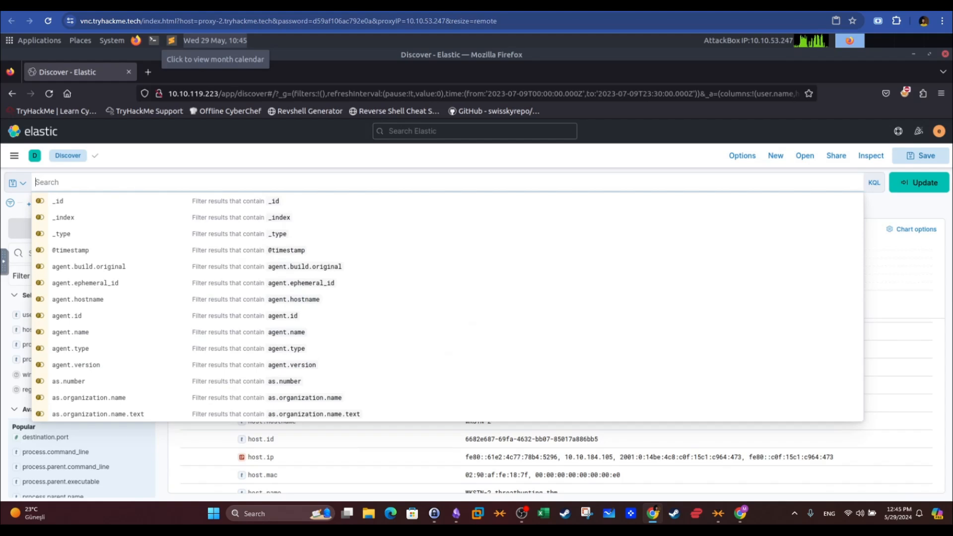
pyautogui.click(927, 183)
pyautogui.click(926, 183)
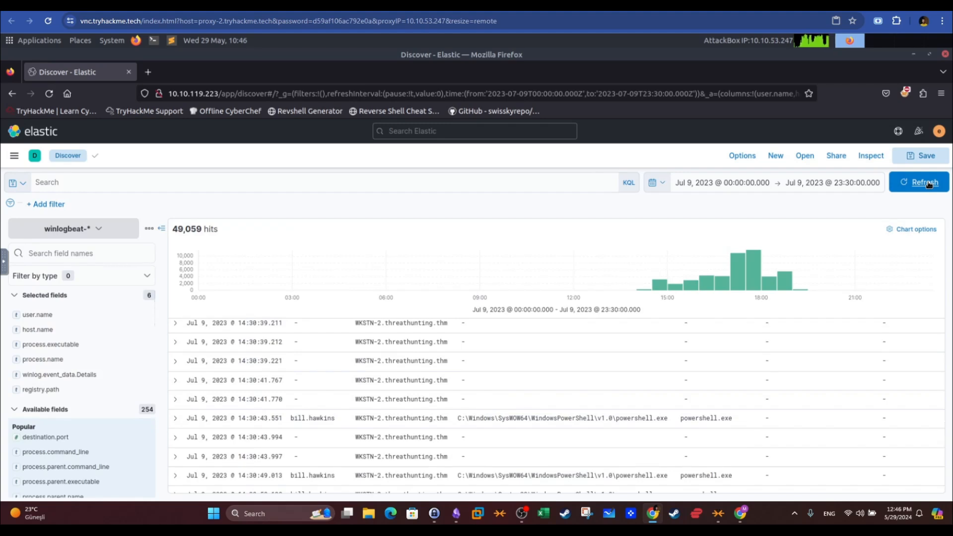
# - Begin a new KQL search with winlog.event_id: 1 AND, leaving room for a second condition
pyautogui.click(281, 182)
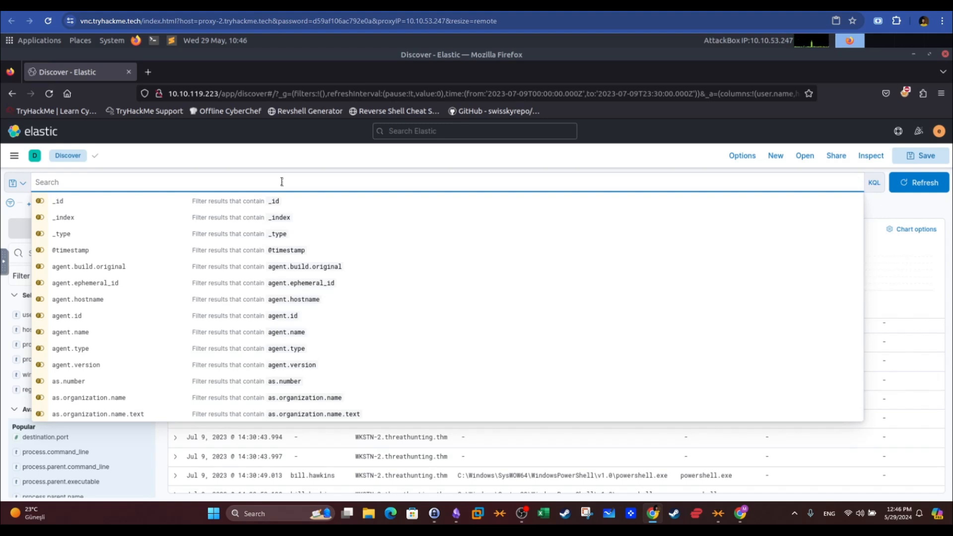
pyautogui.write('winlog.event_i')
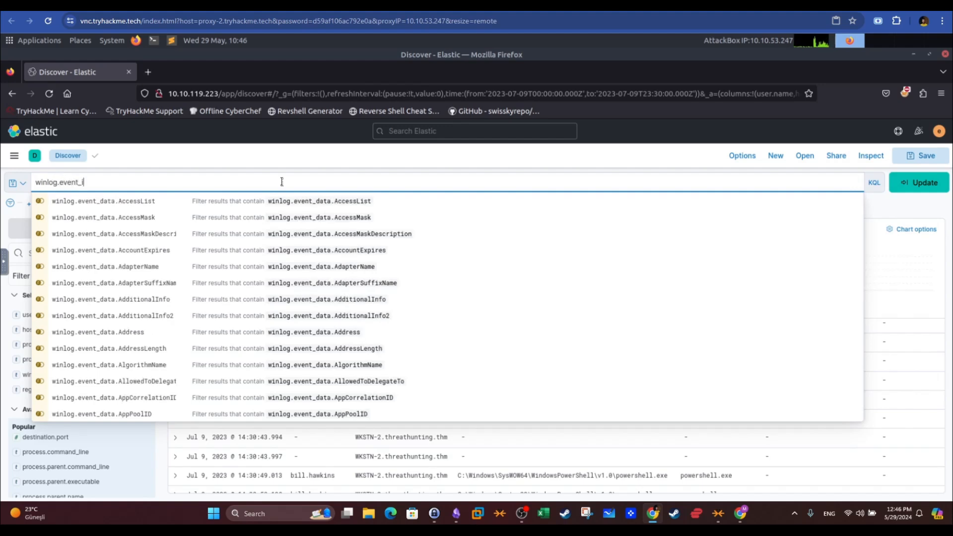
pyautogui.write('d: 1')
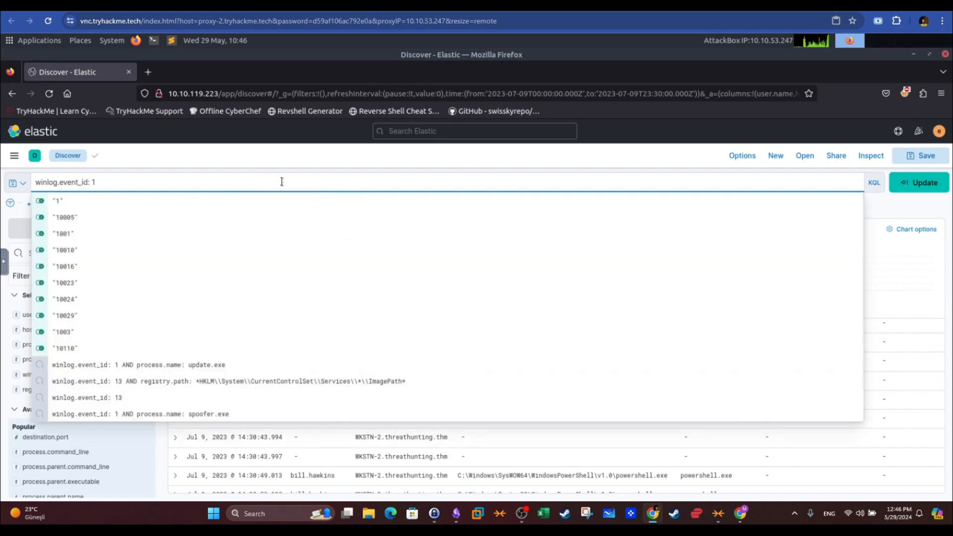
pyautogui.write(' AND')
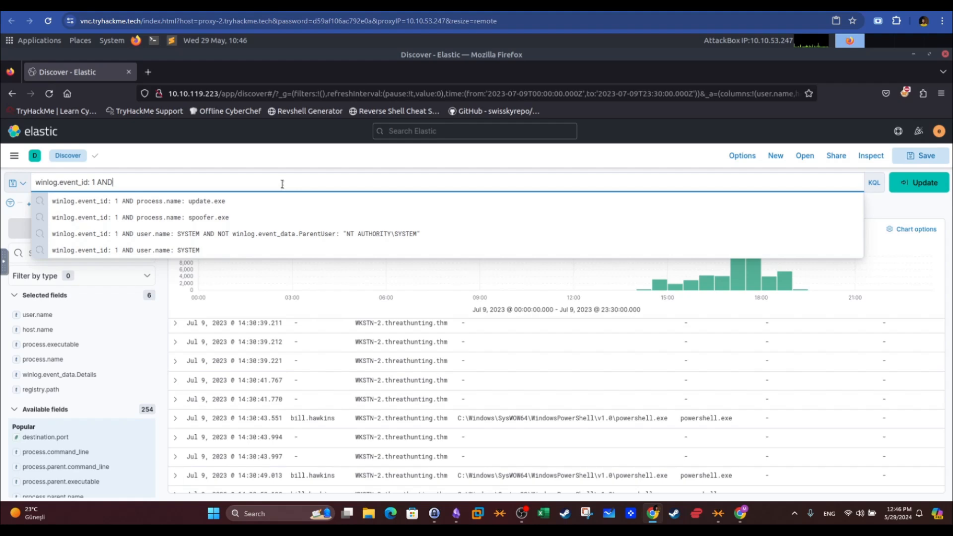
# - Copy the process.command_line condition from the TryHackMe room's Mimikatz query, append it to the Elastic search, and run it
pyautogui.click(212, 10)
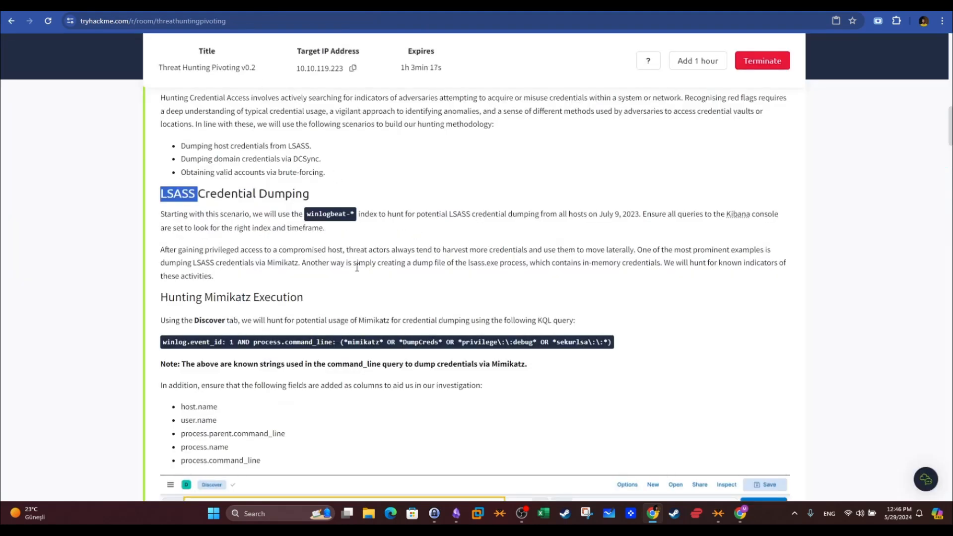
pyautogui.moveTo(253, 343); pyautogui.dragTo(617, 345)
pyautogui.rightClick(600, 345)
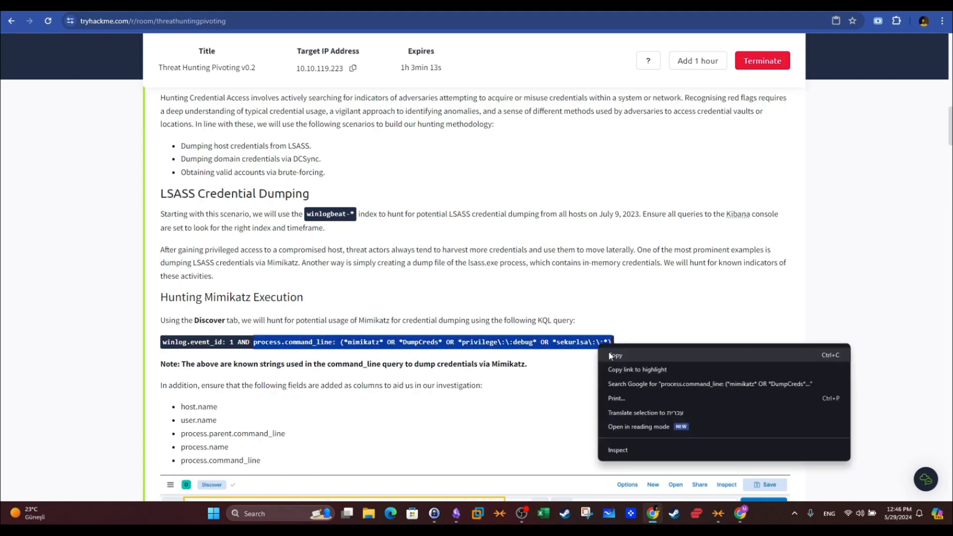
pyautogui.click(616, 356)
pyautogui.click(367, 9)
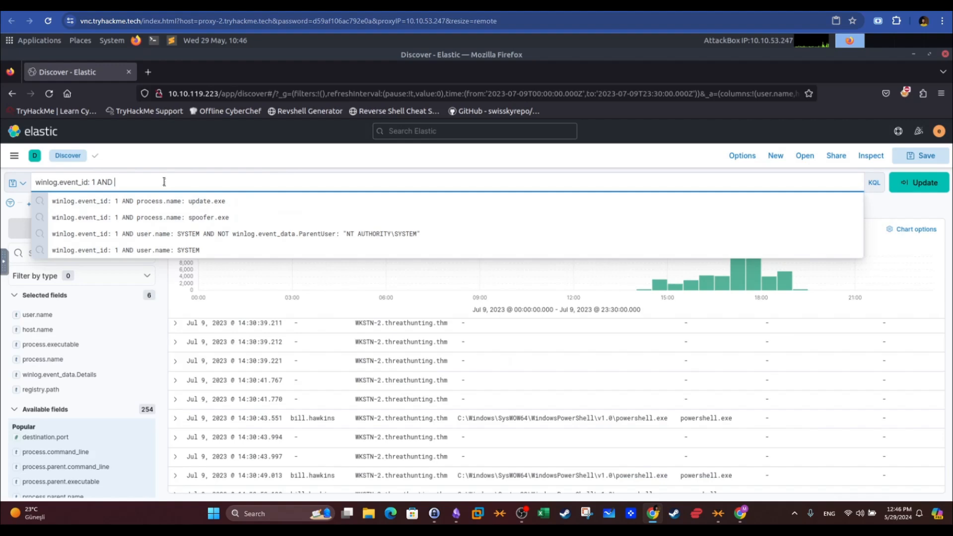
pyautogui.hotkey('ctrl', 'v')
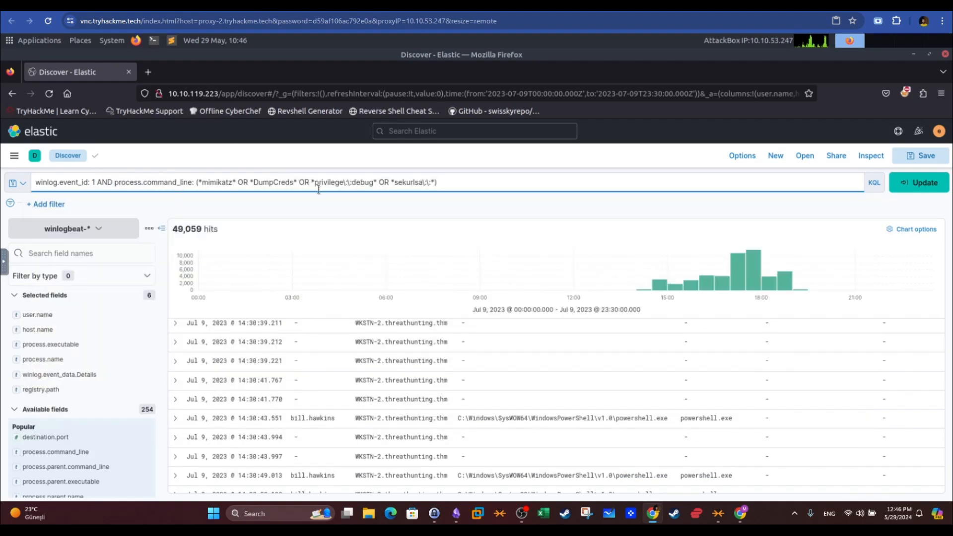
pyautogui.click(911, 184)
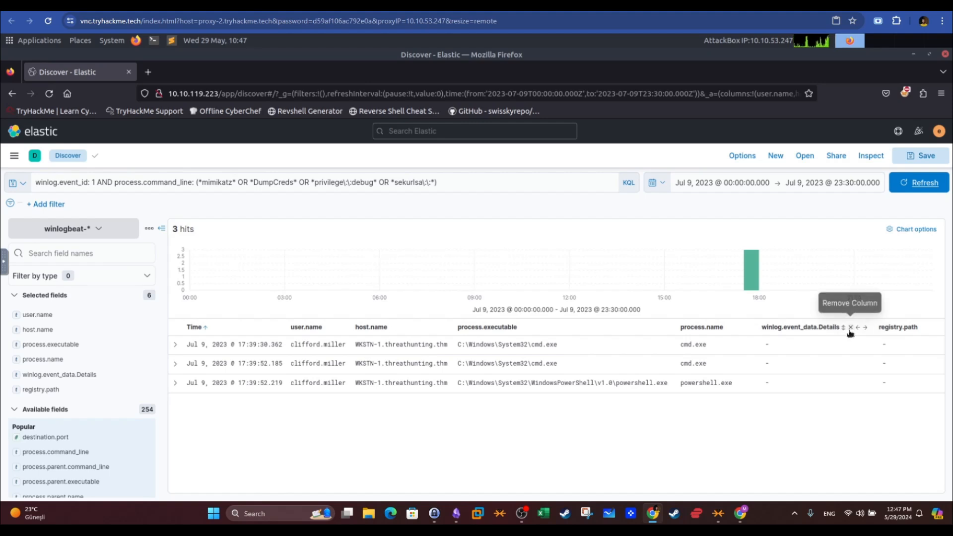
# - Replace the winlog.event_data.Details and registry.path columns with process.command_line and process.parent.command_line
pyautogui.click(850, 327)
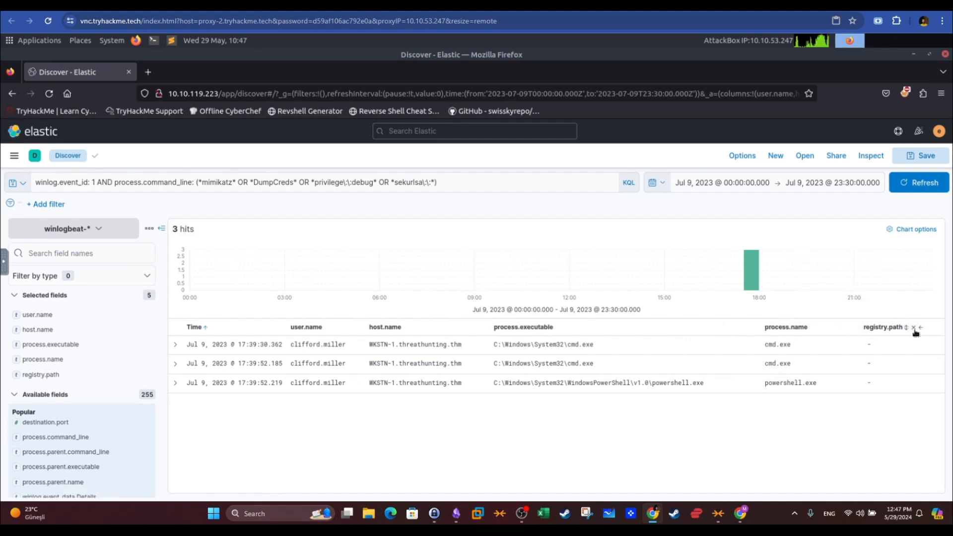
pyautogui.click(914, 328)
pyautogui.click(113, 254)
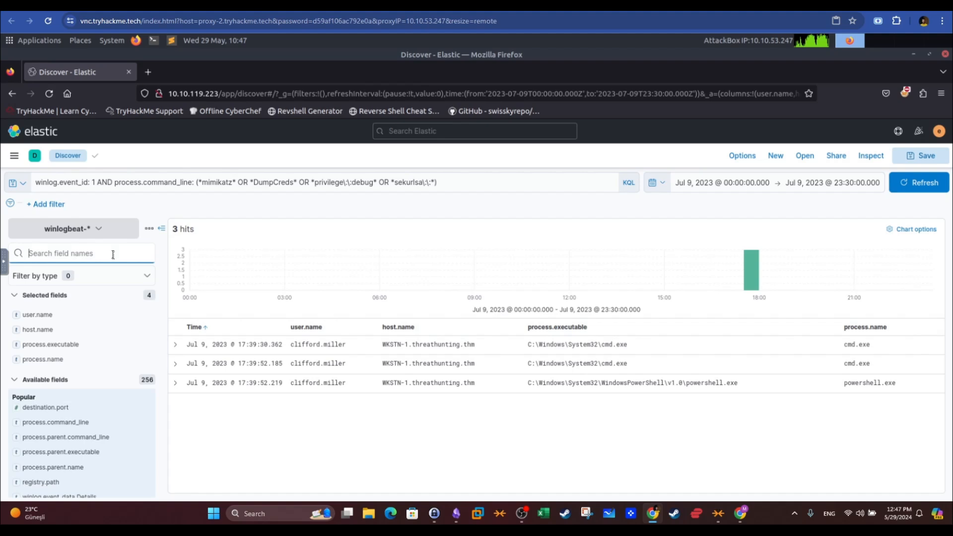
pyautogui.write('command')
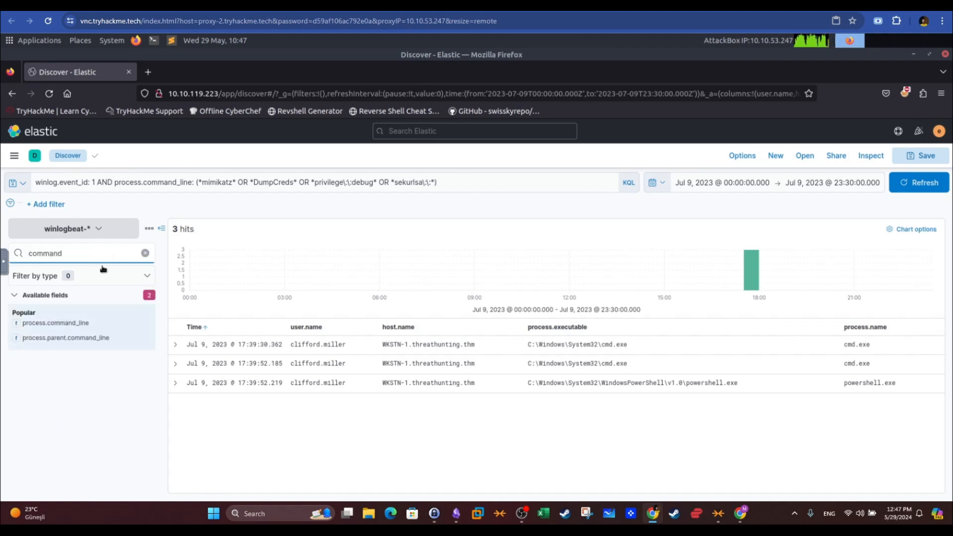
pyautogui.click(145, 322)
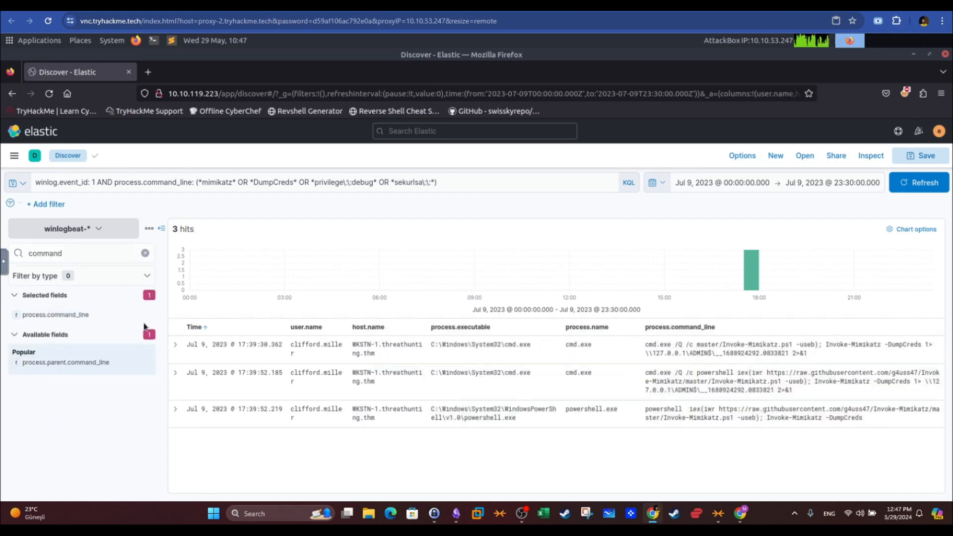
pyautogui.click(145, 362)
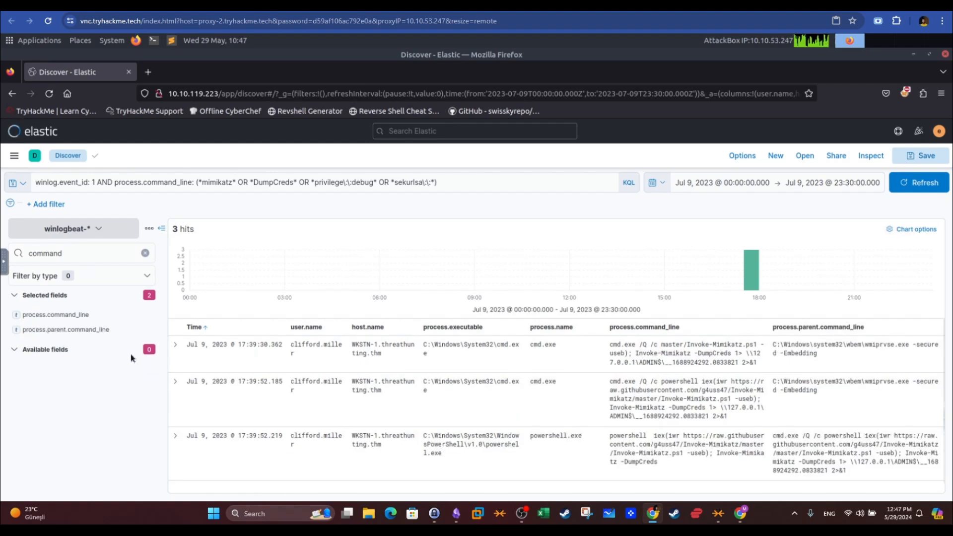
# - Examine the first Mimikatz event, highlighting its cmd.exe process name, the Invoke-Mimikatz command, and the parent process wmiprvse.exe
pyautogui.scroll(-1, 543, 334)
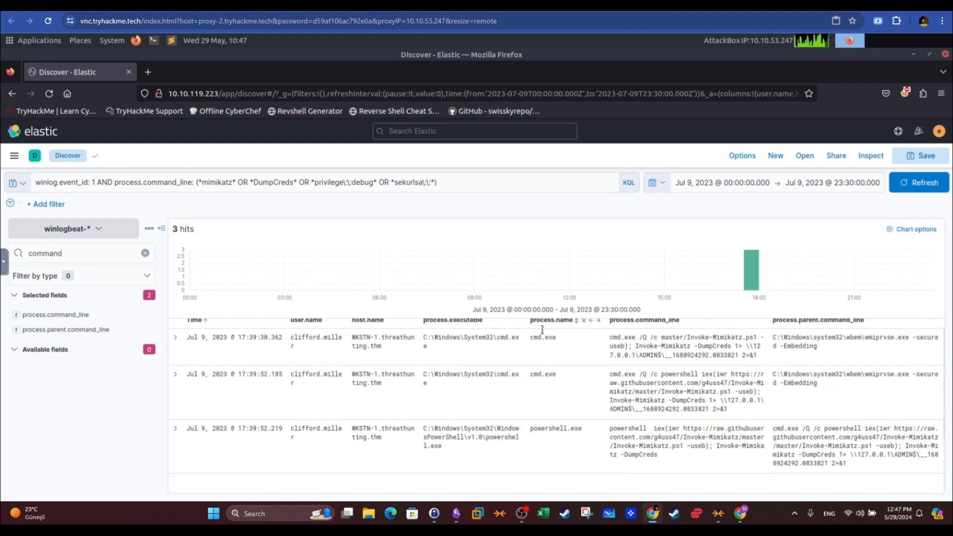
pyautogui.scroll(1, 543, 332)
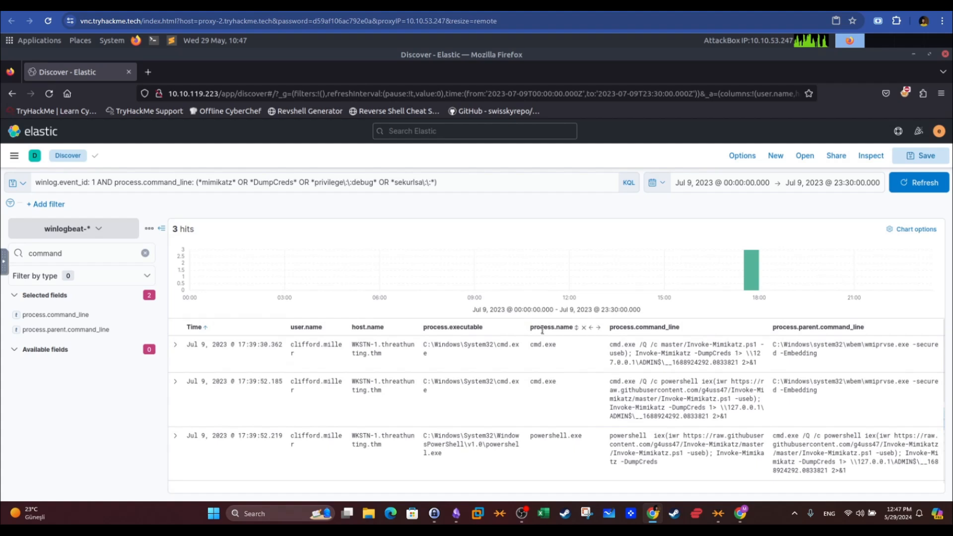
pyautogui.moveTo(556, 345); pyautogui.dragTo(534, 344)
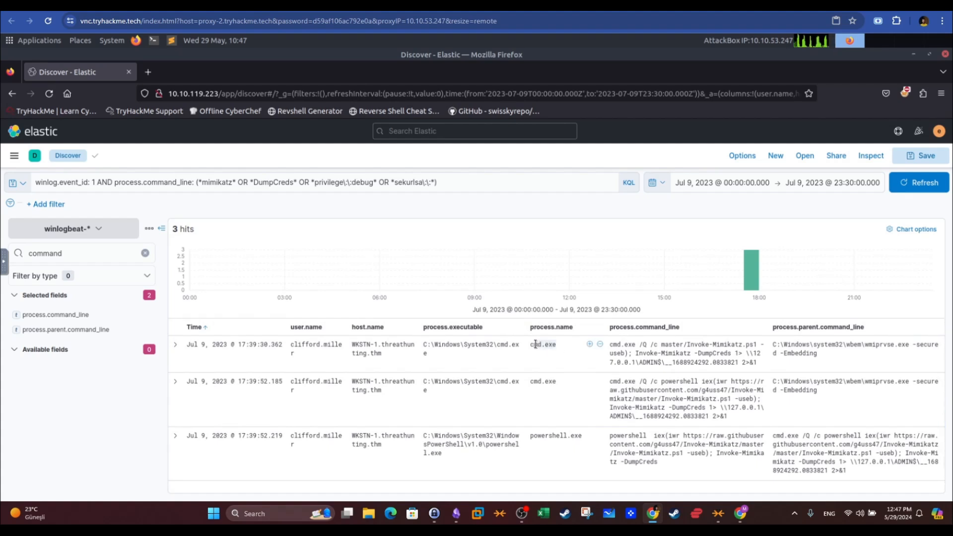
pyautogui.moveTo(690, 353); pyautogui.dragTo(658, 356)
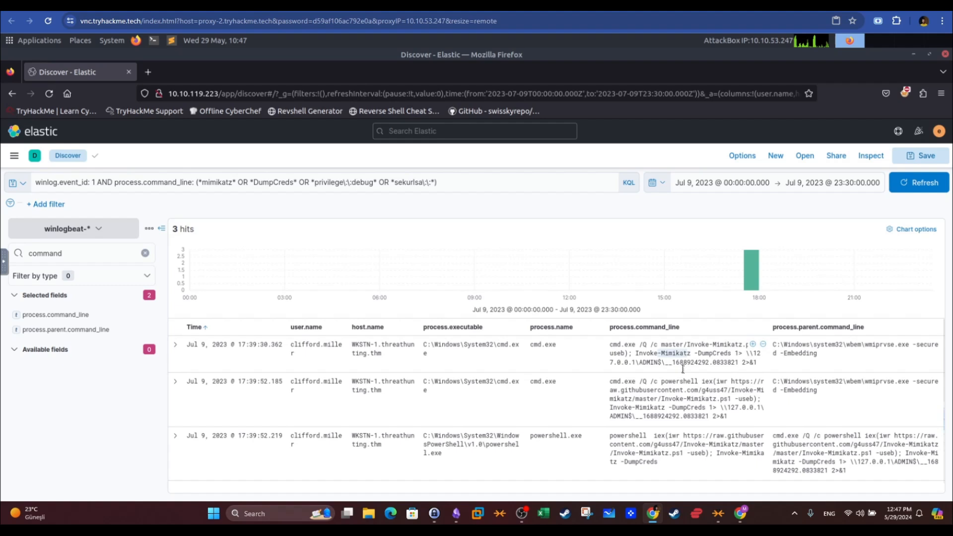
pyautogui.click(681, 364)
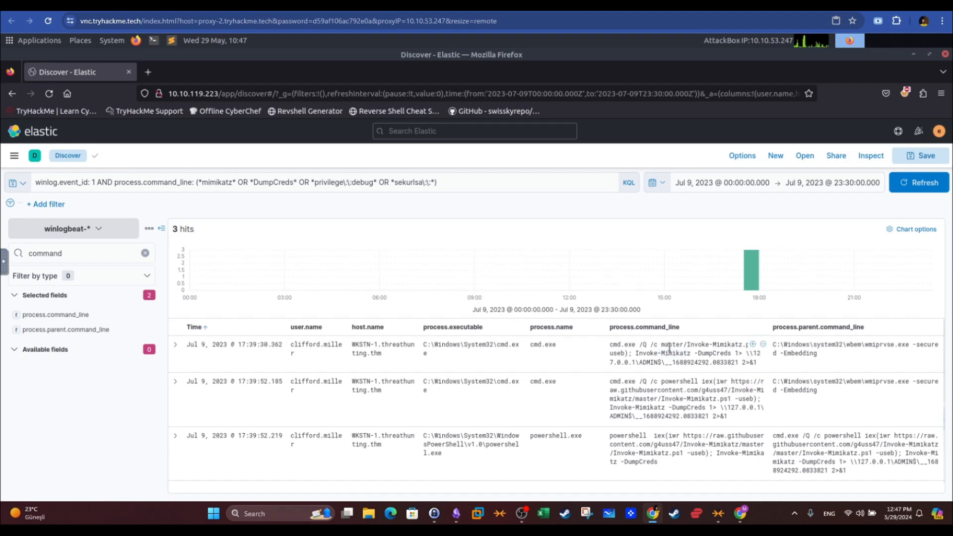
pyautogui.moveTo(694, 354); pyautogui.dragTo(648, 354)
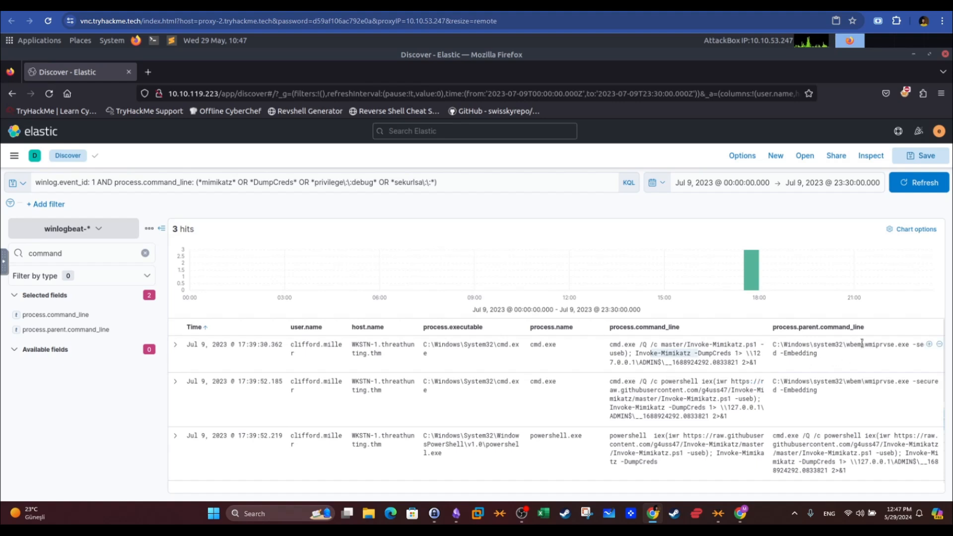
pyautogui.moveTo(865, 344); pyautogui.dragTo(909, 344)
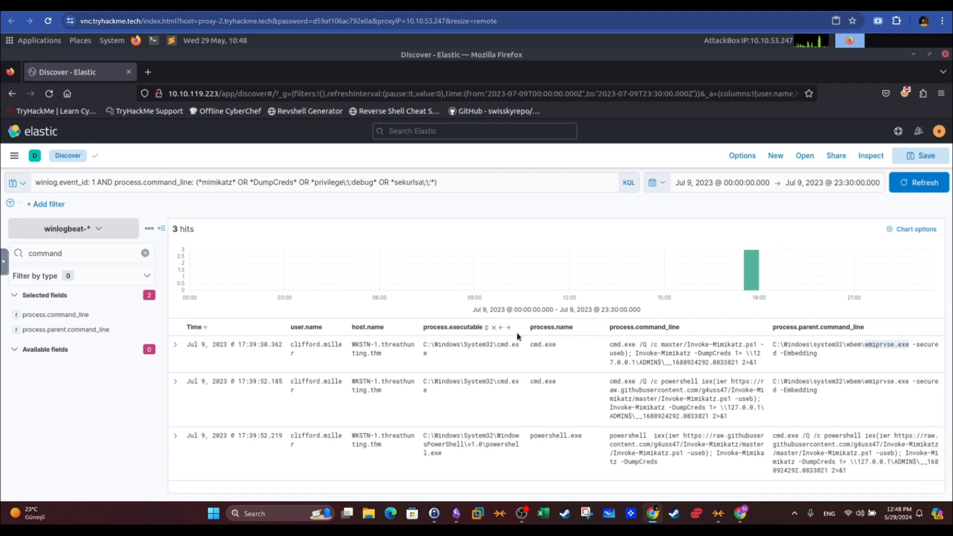
# - Search for dump file creation with winlog.event_id: 11 AND file.path: *.DMP, and highlight the resulting event's process name
pyautogui.click(449, 183)
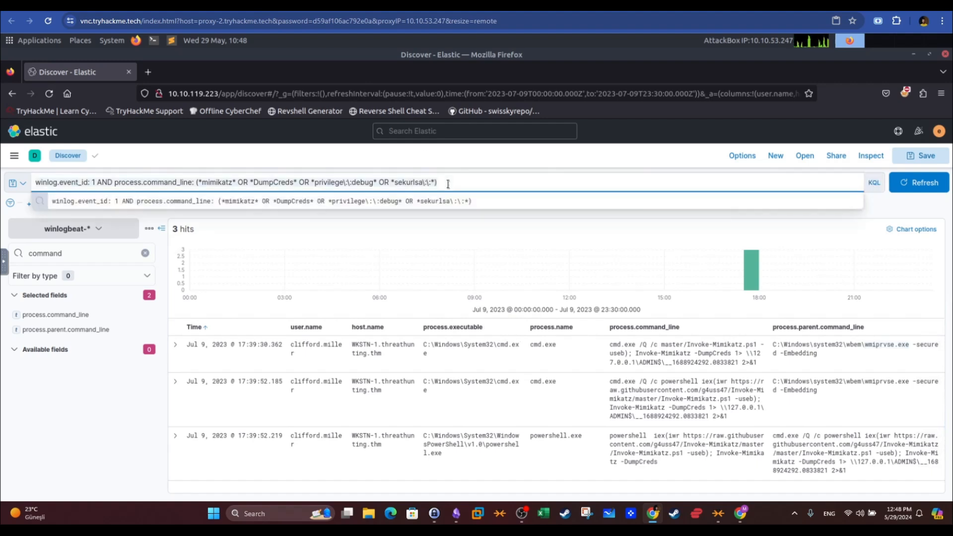
pyautogui.hotkey('ctrl', 'a')
pyautogui.write('wingl')
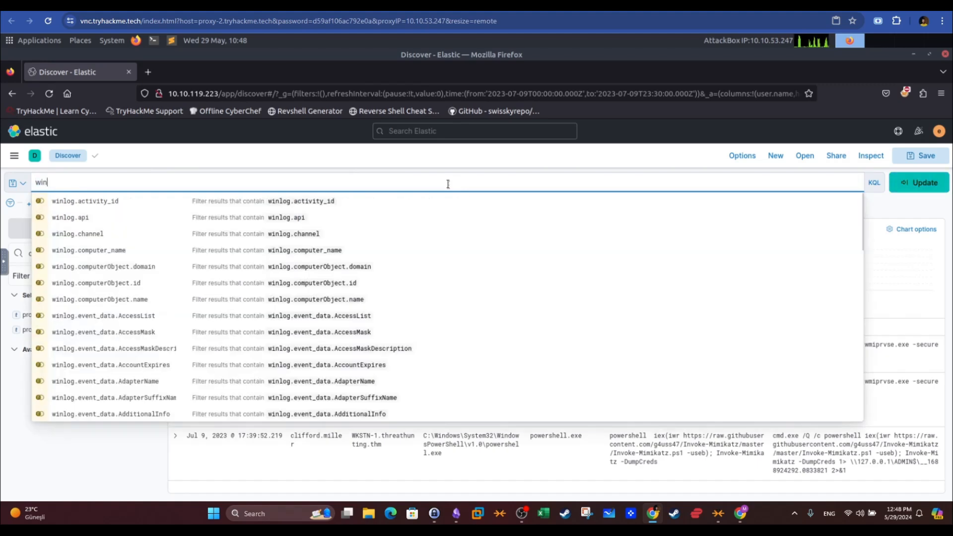
pyautogui.press('BackSpace')
pyautogui.press('BackSpace')
pyautogui.write('log.eve')
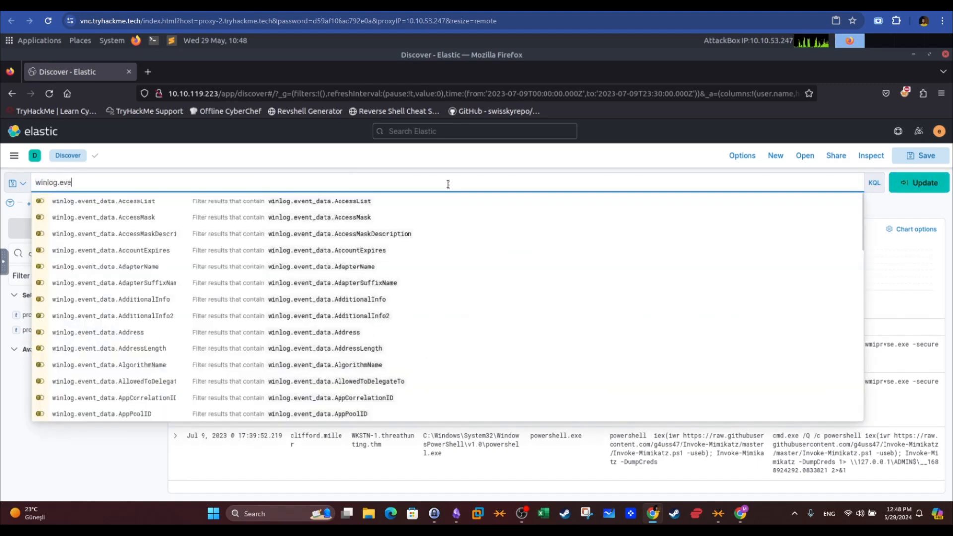
pyautogui.write('nt_id: 11')
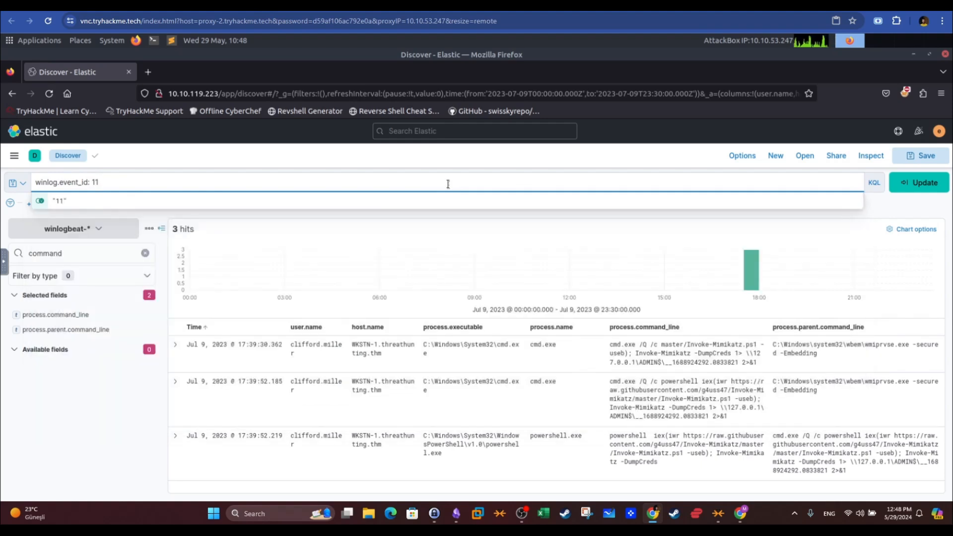
pyautogui.write(' AND')
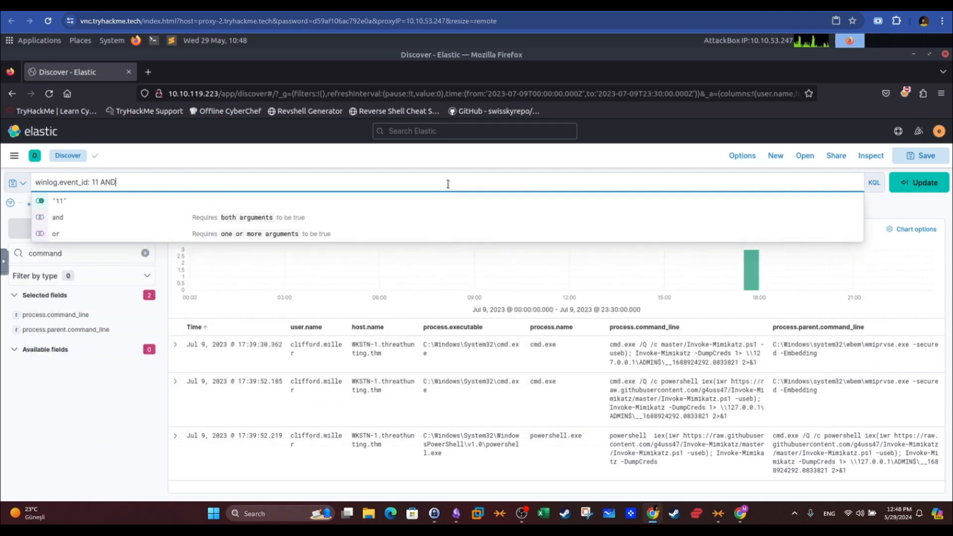
pyautogui.write(' file.p')
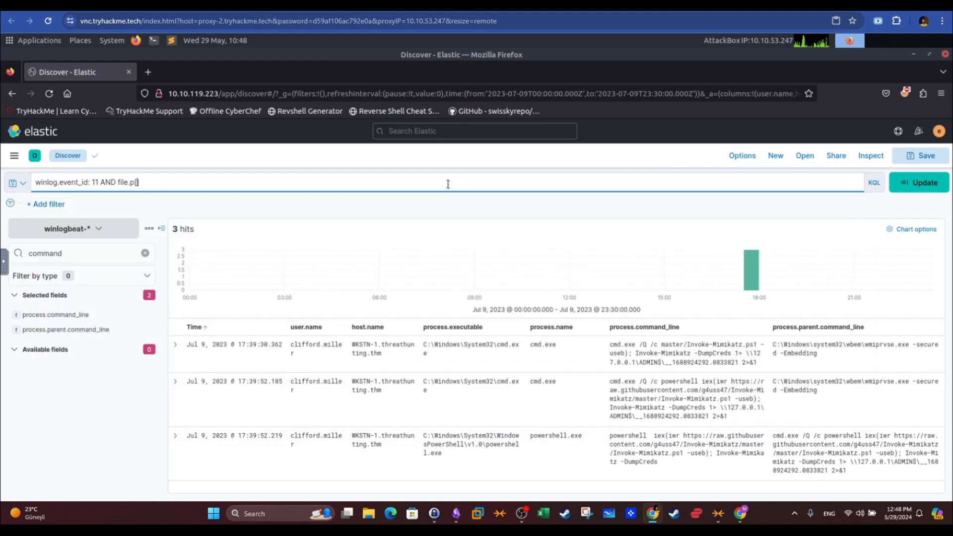
pyautogui.write('ath: *')
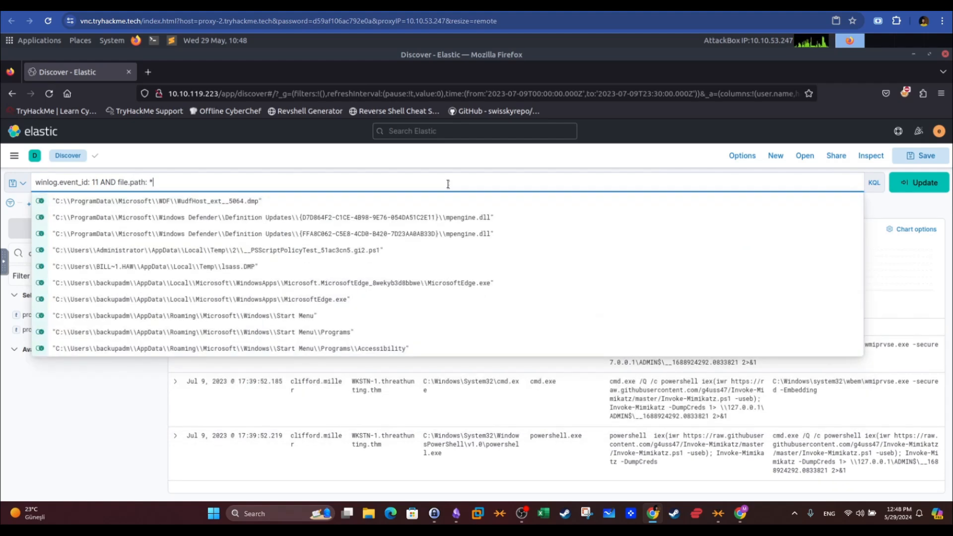
pyautogui.press('Escape')
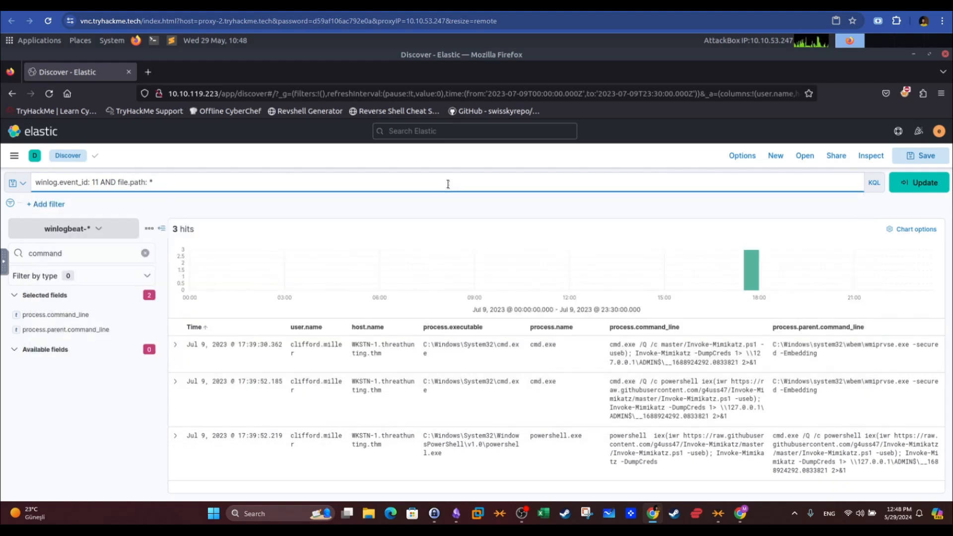
pyautogui.write('.DMP')
pyautogui.click(937, 188)
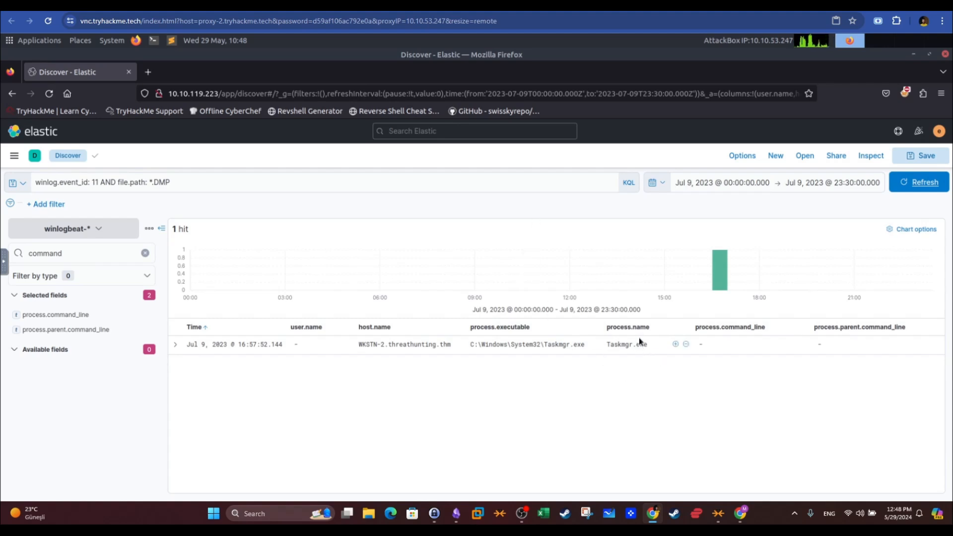
pyautogui.moveTo(641, 345); pyautogui.dragTo(611, 345)
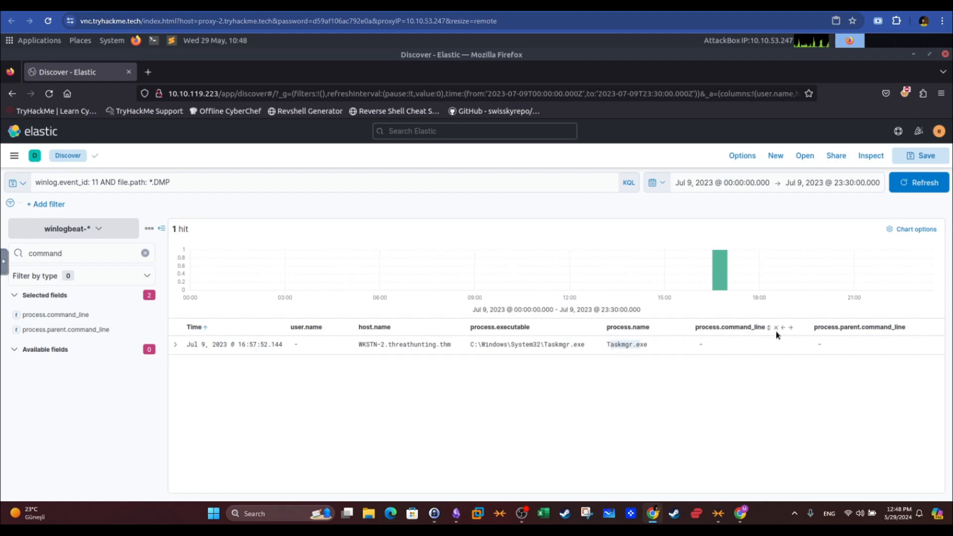
# - Replace the process.command_line and process.parent.command_line columns with file.directory and file.name
pyautogui.click(779, 329)
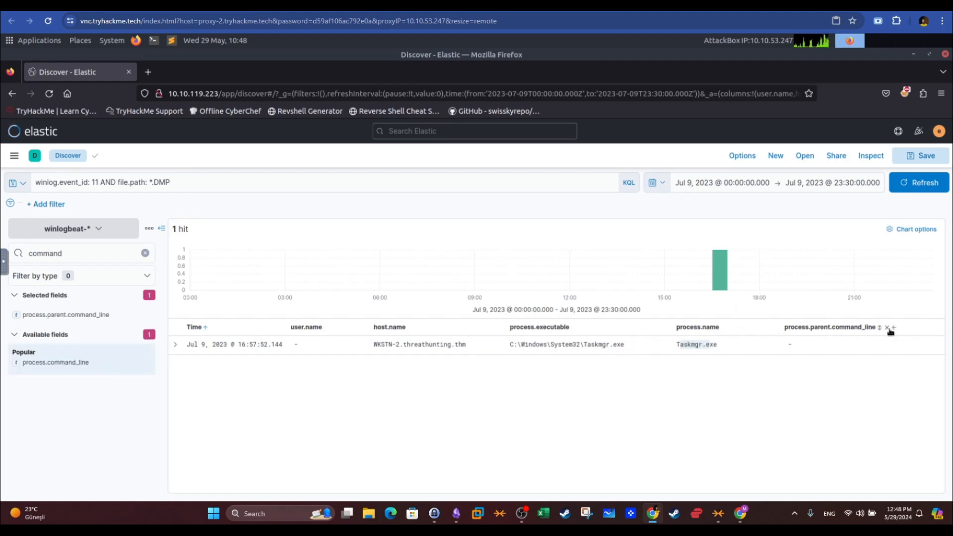
pyautogui.click(890, 328)
pyautogui.click(119, 255)
pyautogui.press('BackSpace')
pyautogui.press('BackSpace')
pyautogui.press('BackSpace')
pyautogui.press('BackSpace')
pyautogui.press('BackSpace')
pyautogui.press('BackSpace')
pyautogui.press('BackSpace')
pyautogui.write('file')
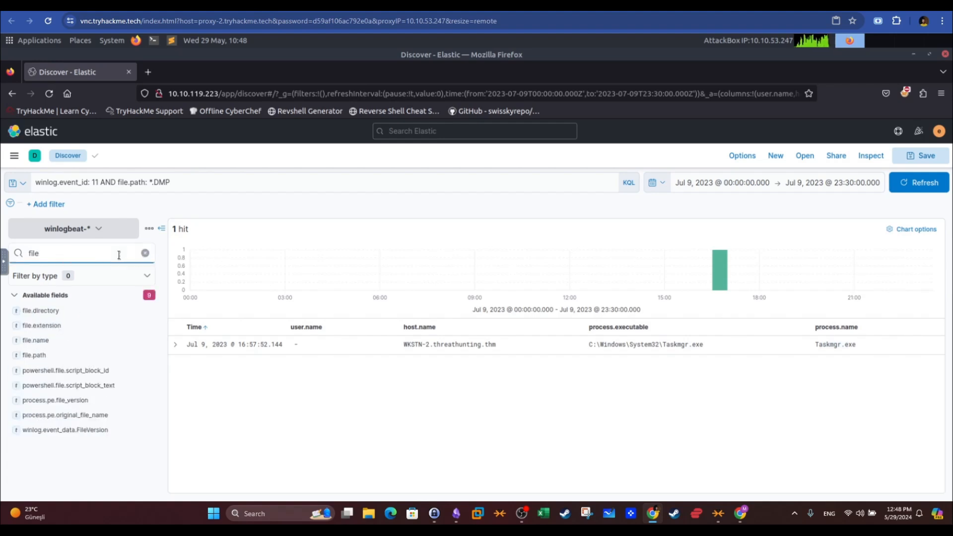
pyautogui.click(145, 311)
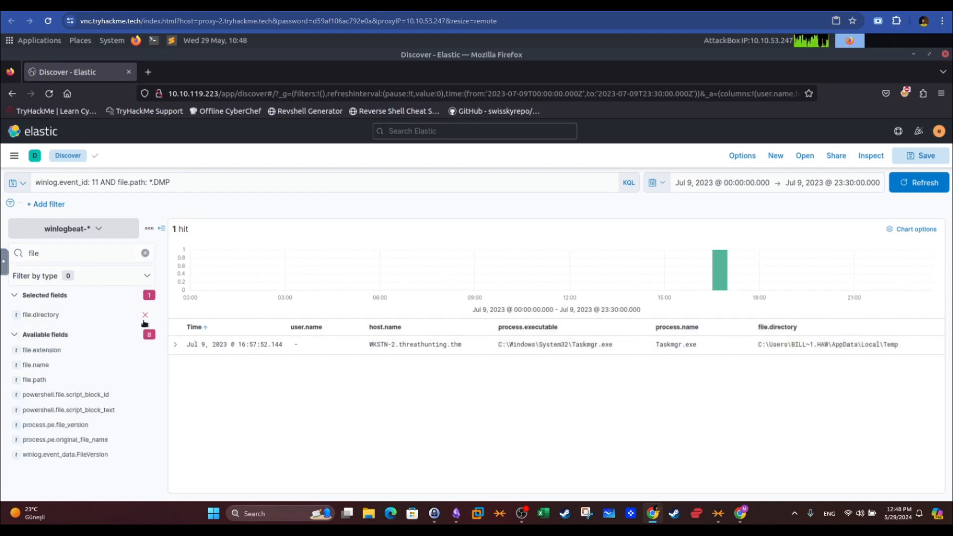
pyautogui.click(145, 365)
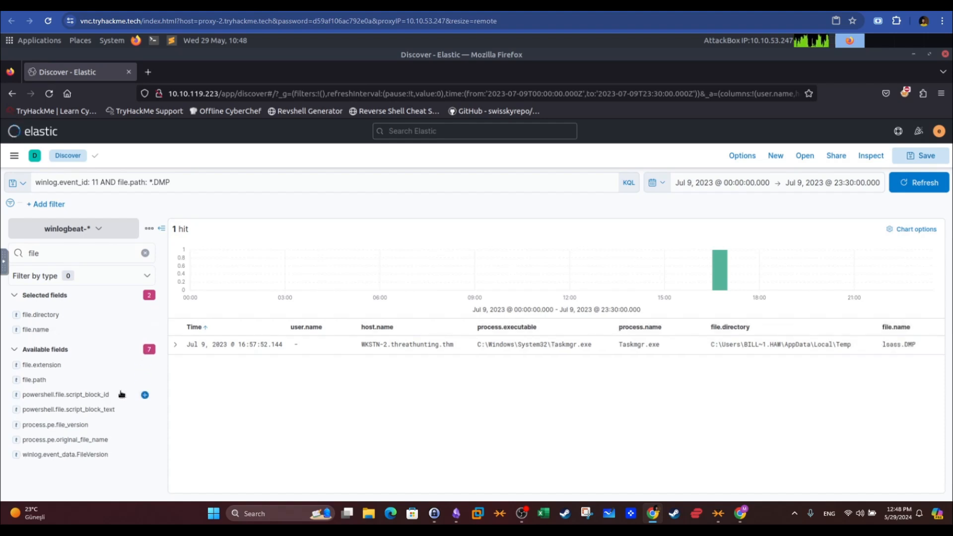
# - Add the file.path column and highlight the dump event's file name, directory and process name
pyautogui.click(146, 379)
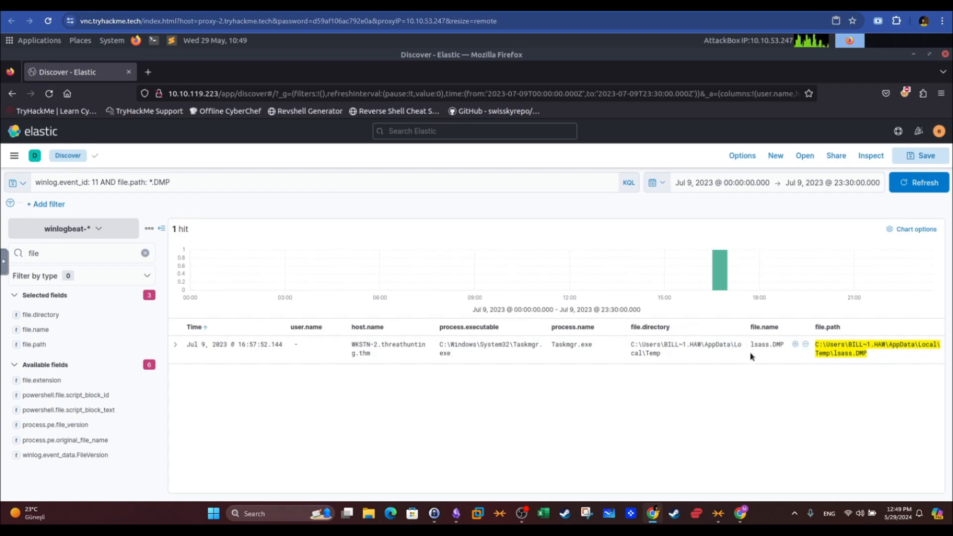
pyautogui.moveTo(752, 346); pyautogui.dragTo(774, 347)
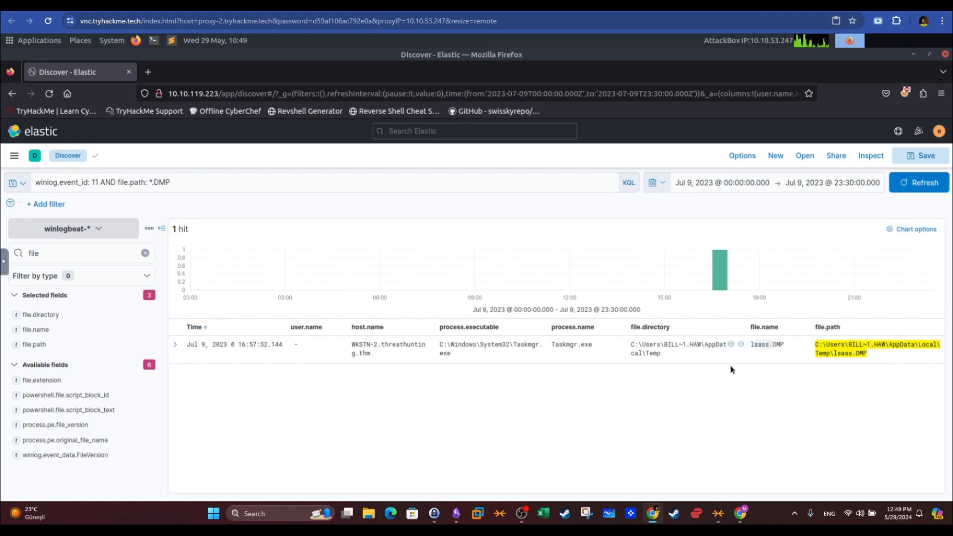
pyautogui.moveTo(671, 358); pyautogui.dragTo(633, 344)
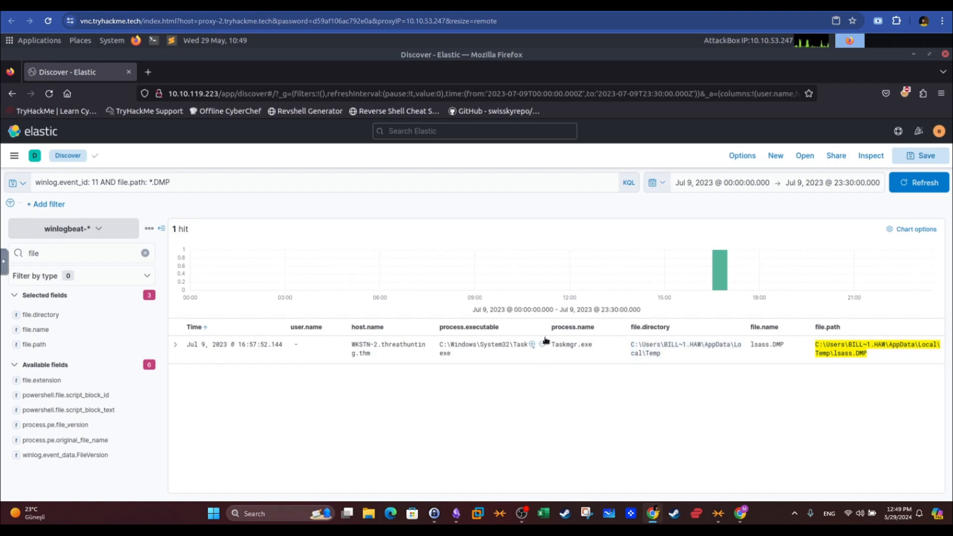
pyautogui.moveTo(553, 345); pyautogui.dragTo(594, 348)
# - Switch to the TryHackMe room and highlight the answer to the question about which process created the lsass.DMP file
pyautogui.click(442, 5)
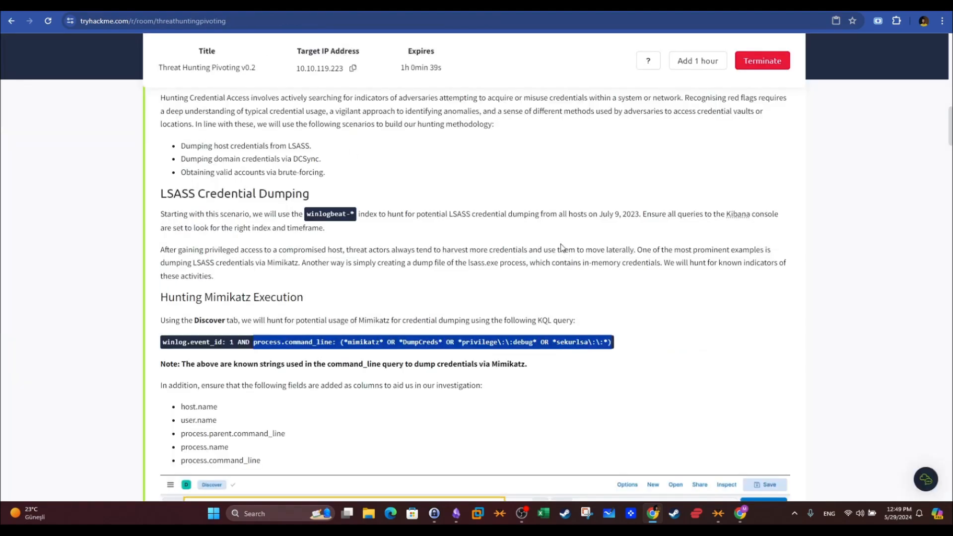
pyautogui.moveTo(950, 126); pyautogui.dragTo(950, 461)
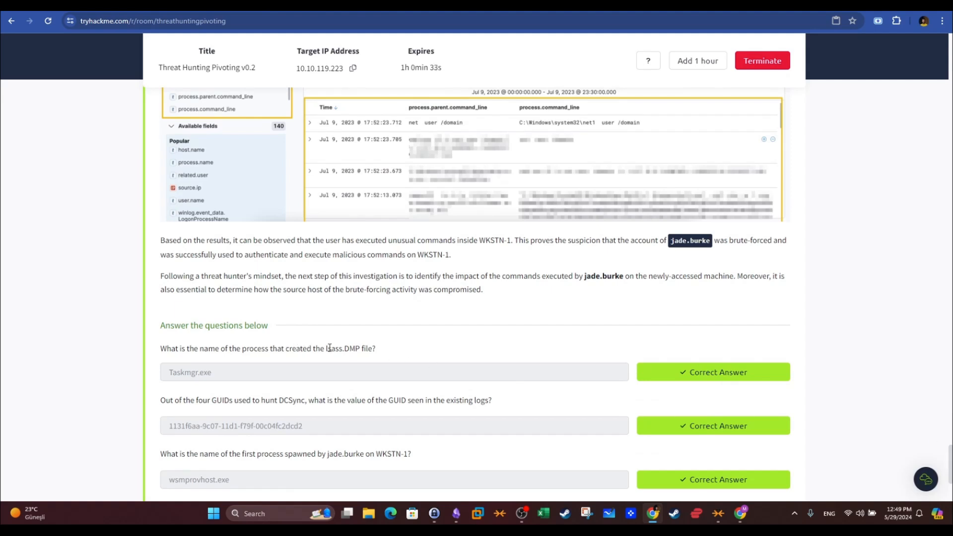
pyautogui.moveTo(259, 372); pyautogui.dragTo(156, 376)
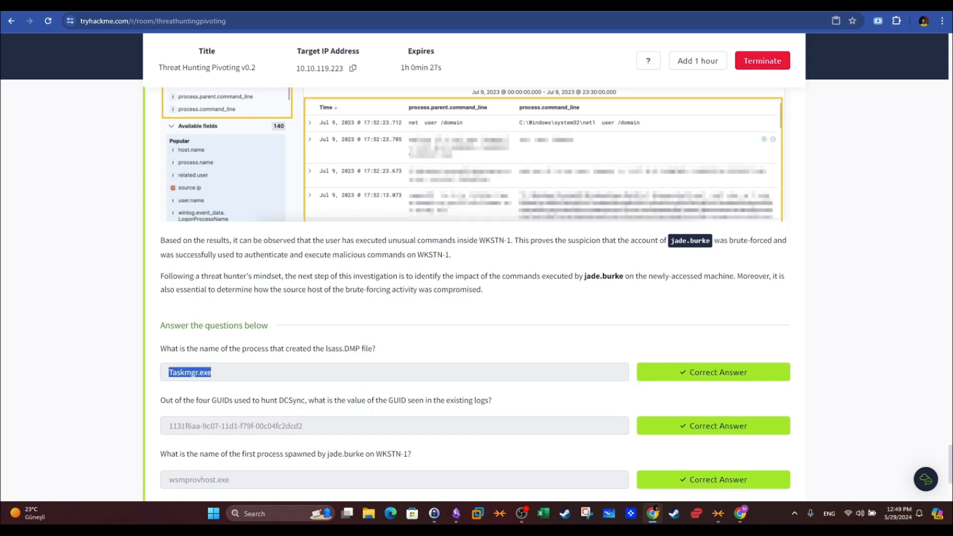
# - Go to the room's Credential Harvesting via DCSync section and highlight DCSync in its heading
pyautogui.moveTo(950, 464); pyautogui.dragTo(950, 228)
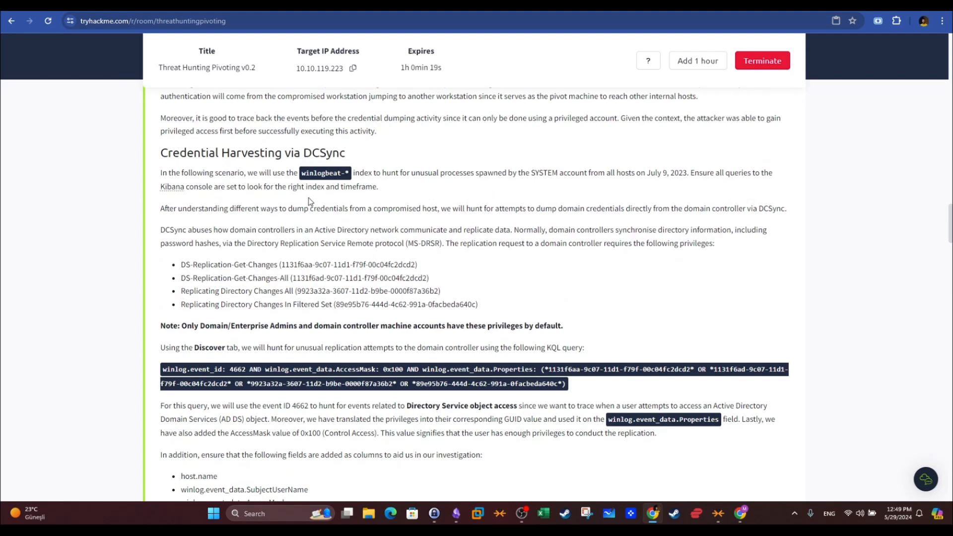
pyautogui.moveTo(303, 153); pyautogui.dragTo(346, 153)
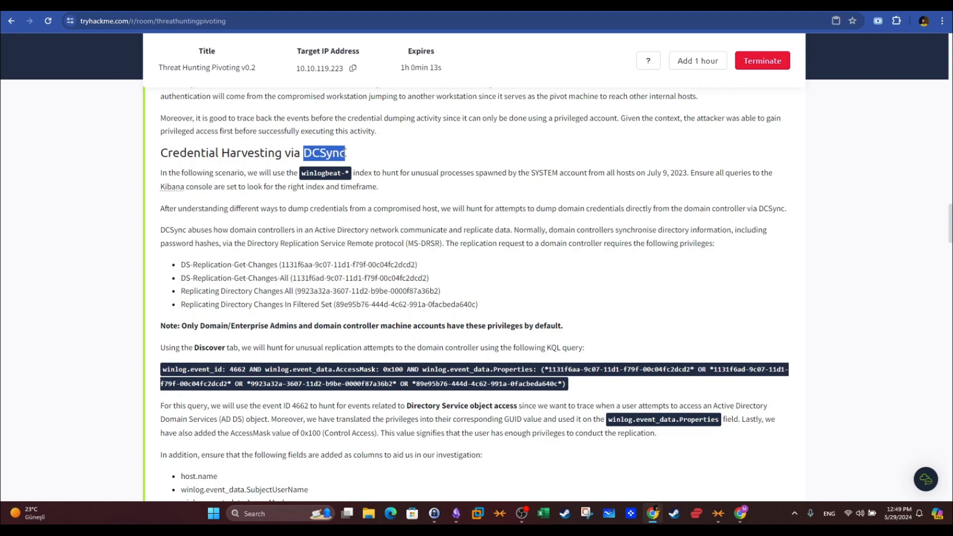
pyautogui.moveTo(303, 153); pyautogui.dragTo(352, 158)
pyautogui.click(351, 154)
pyautogui.moveTo(304, 154); pyautogui.dragTo(346, 153)
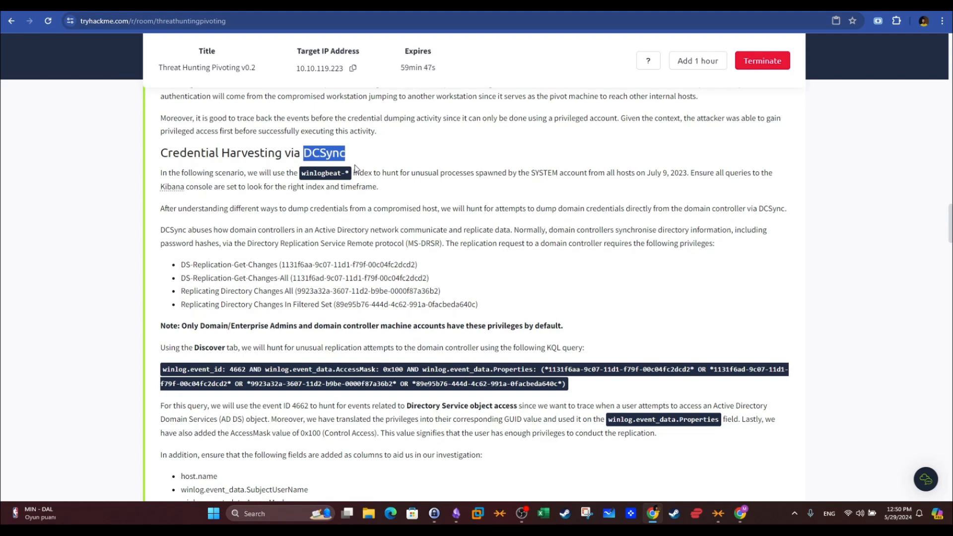
# - Copy the room's DCSync KQL query for event ID 4662, AccessMask 0x100 and the four replication GUIDs, and run it in Elastic Discover
pyautogui.scroll(-1, 358, 176)
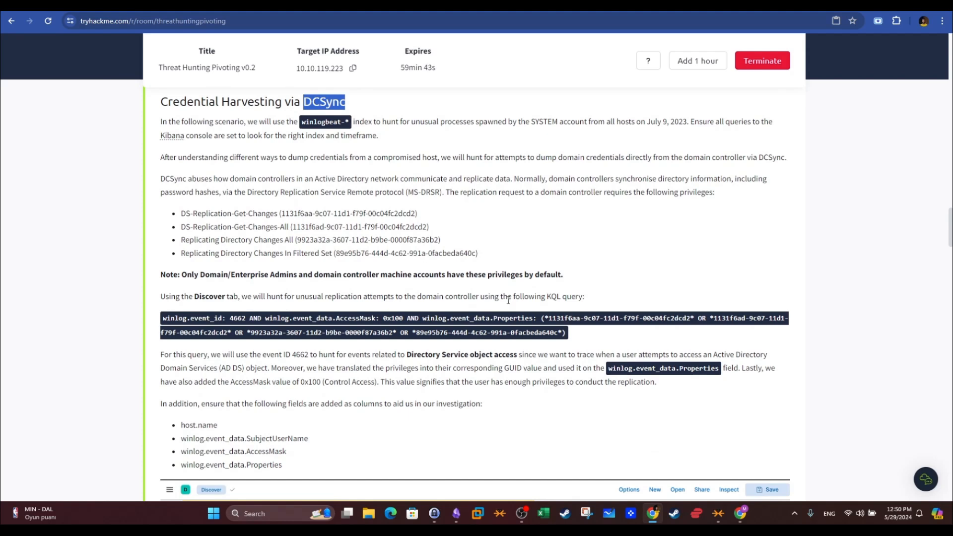
pyautogui.moveTo(566, 333); pyautogui.dragTo(167, 318)
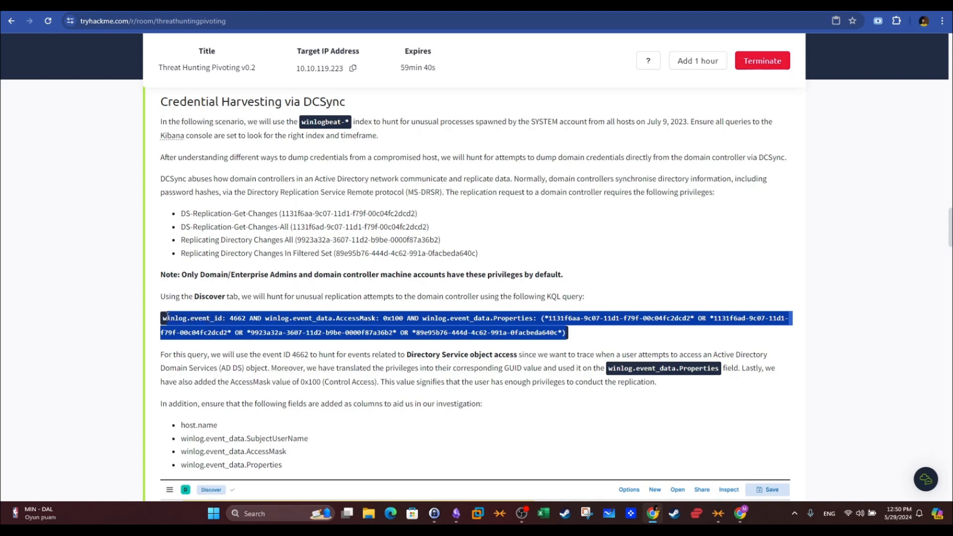
pyautogui.rightClick(195, 320)
pyautogui.click(208, 332)
pyautogui.hotkey('ctrl', 'Tab')
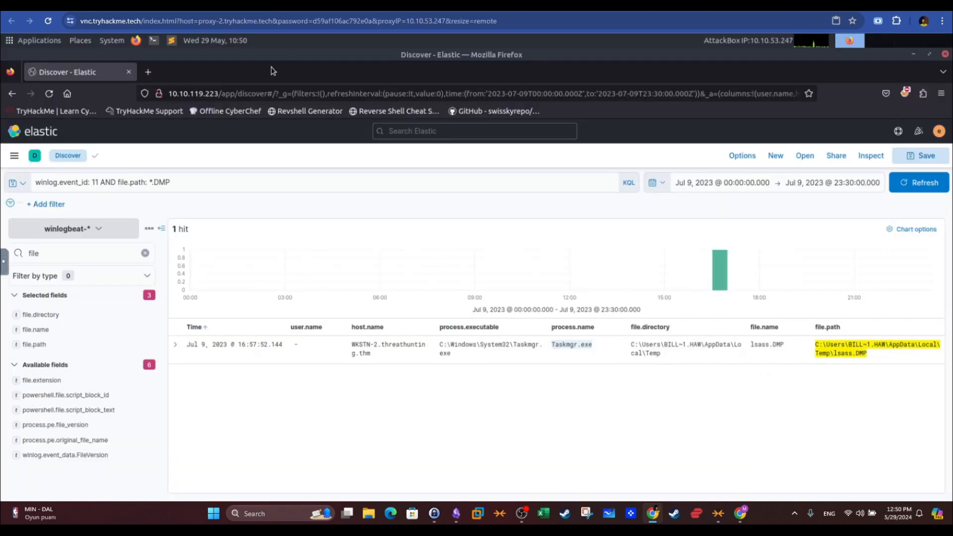
pyautogui.click(242, 179)
pyautogui.hotkey('ctrl', 'a')
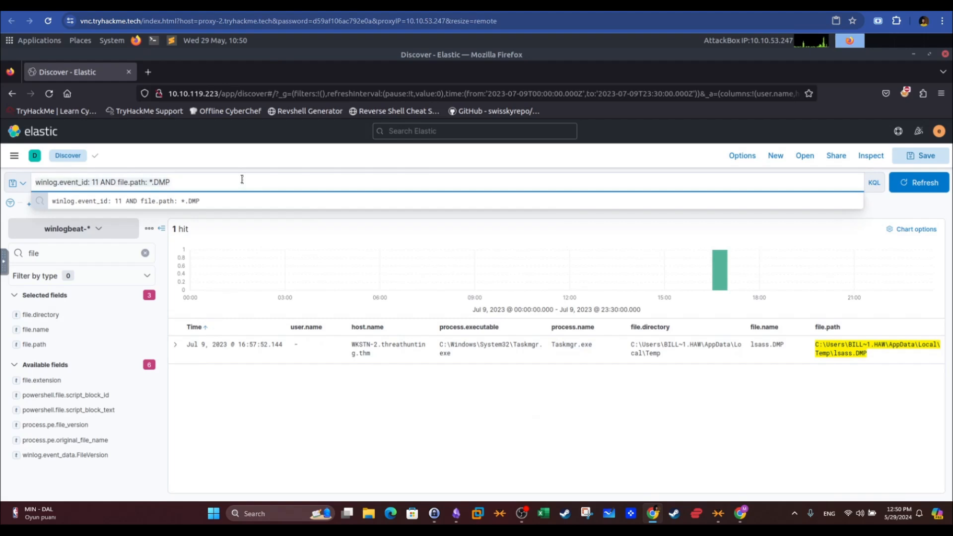
pyautogui.hotkey('ctrl', 'v')
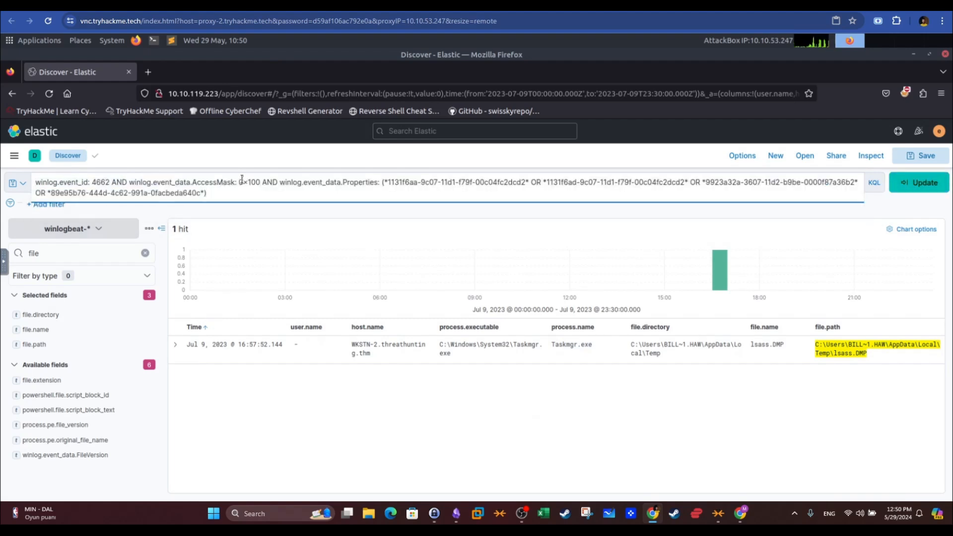
pyautogui.press('Return')
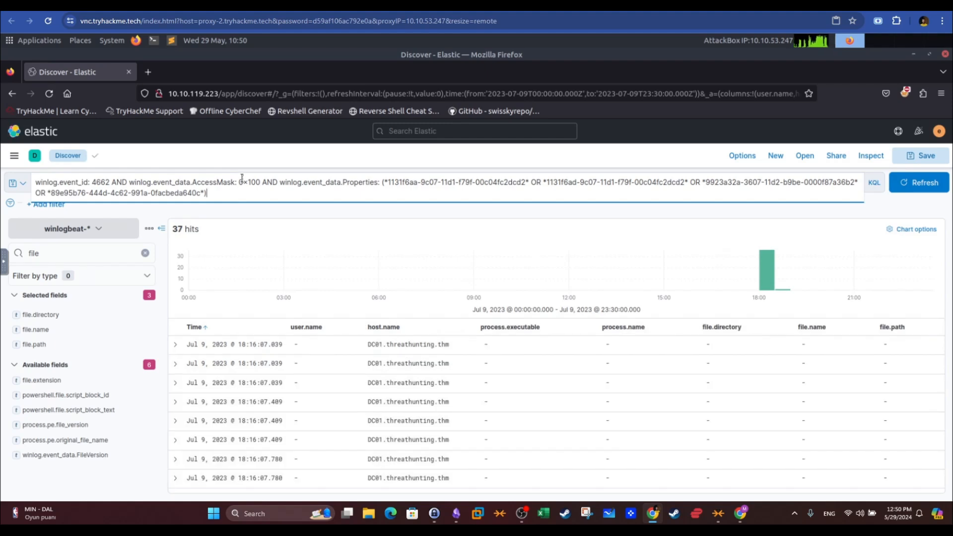
pyautogui.click(223, 208)
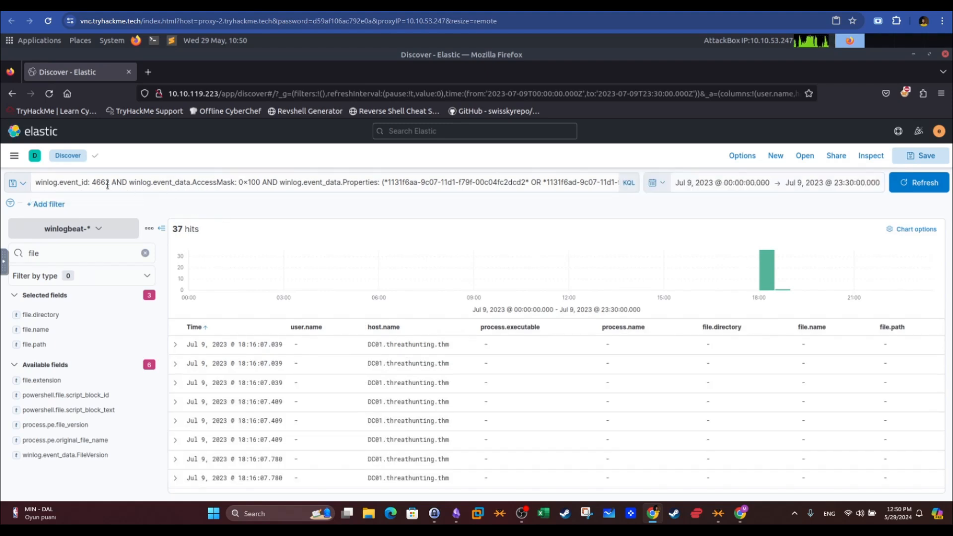
# - Examine the DCSync query's event ID, AccessMask condition and Properties GUIDs, referring back to the DCSync heading in the room
pyautogui.moveTo(92, 184); pyautogui.dragTo(104, 184)
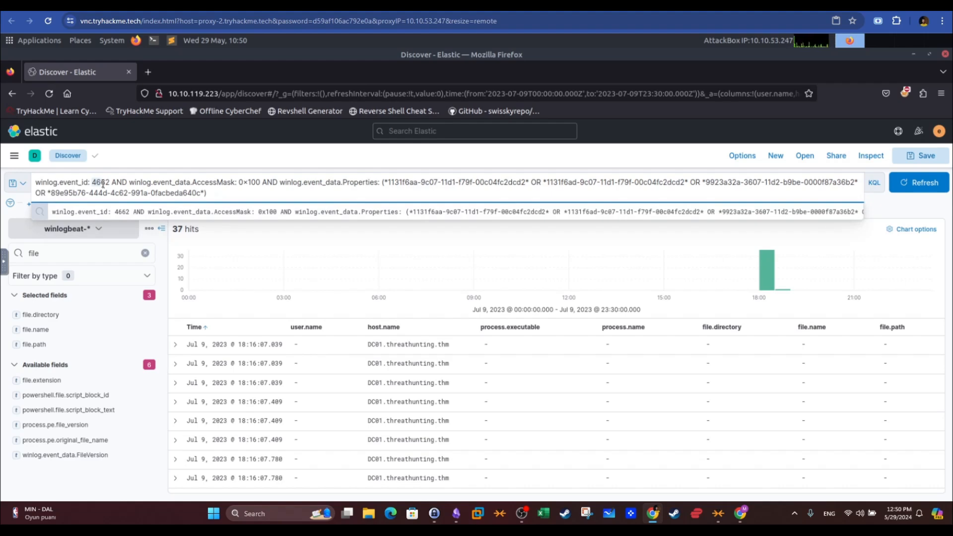
pyautogui.hotkey('ctrl', 'Tab')
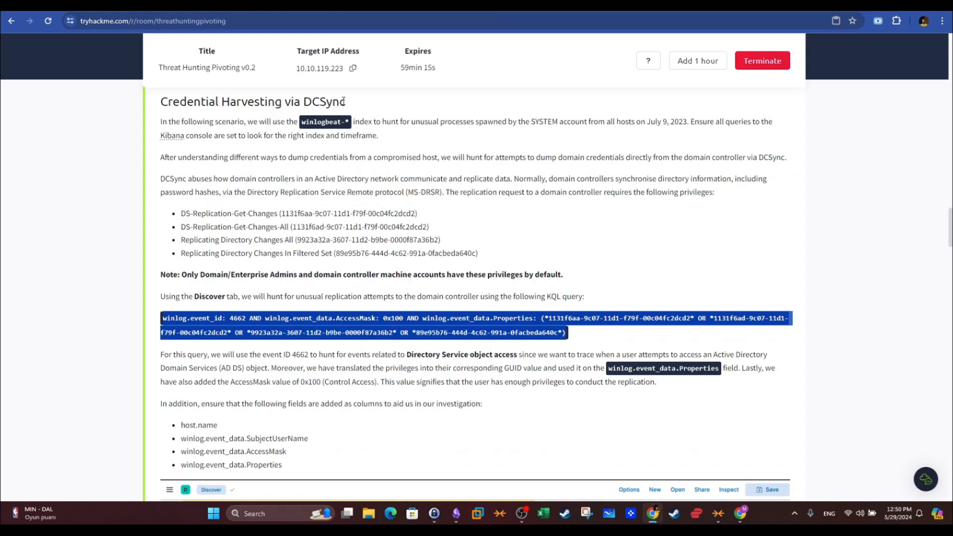
pyautogui.moveTo(346, 101); pyautogui.dragTo(304, 101)
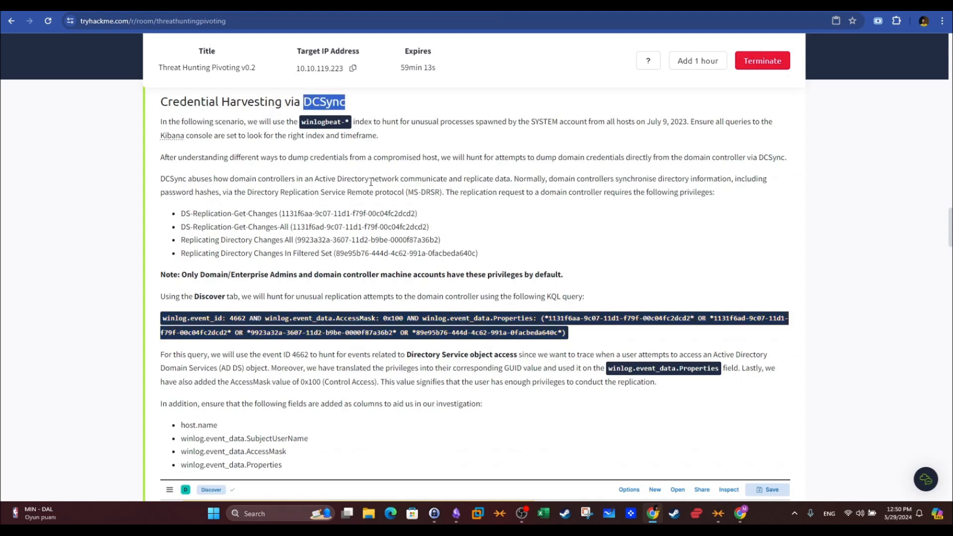
pyautogui.hotkey('ctrl', 'Tab')
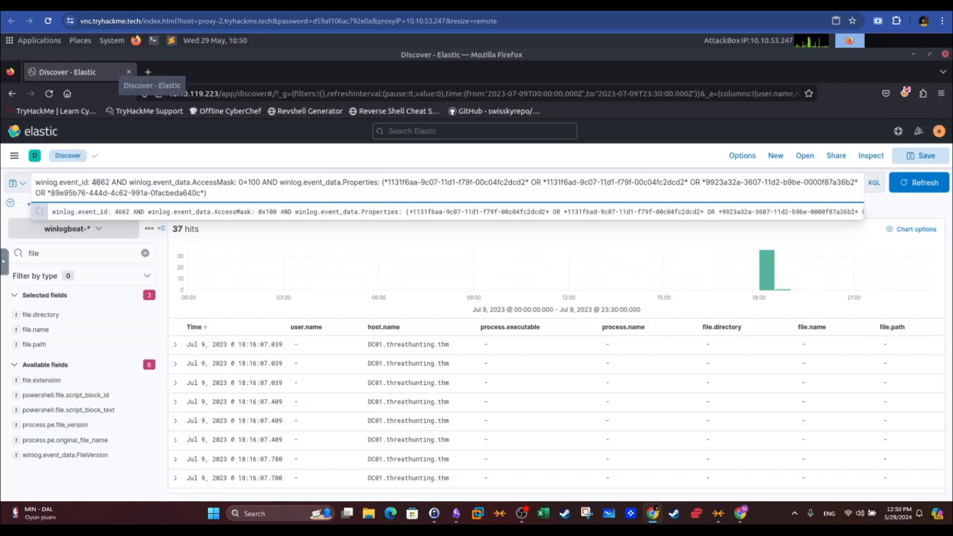
pyautogui.moveTo(111, 182); pyautogui.dragTo(38, 182)
pyautogui.click(218, 182)
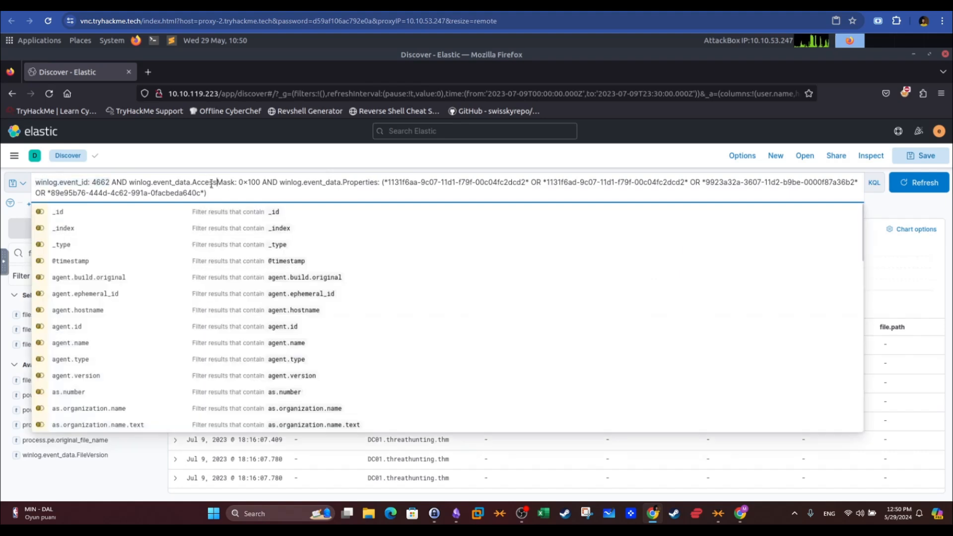
pyautogui.doubleClick(217, 182)
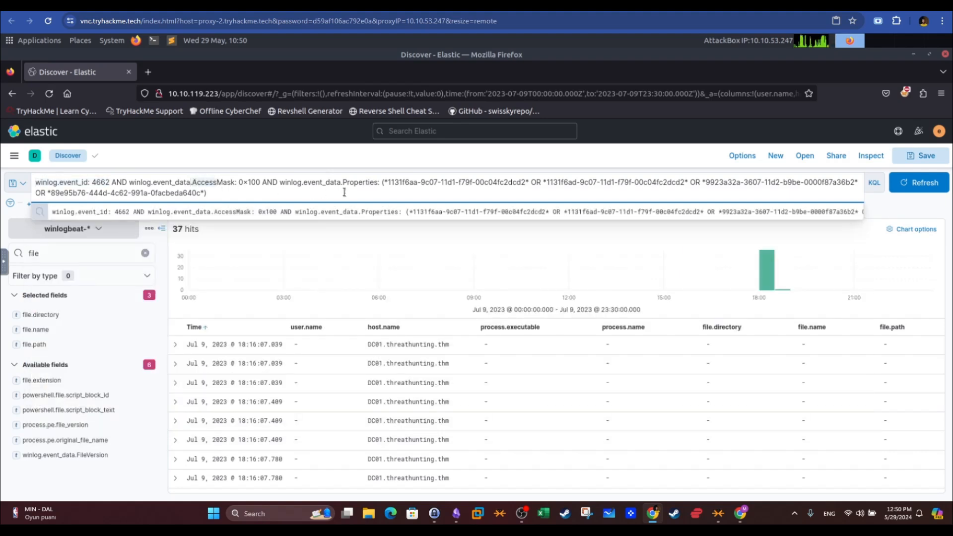
pyautogui.moveTo(386, 182); pyautogui.dragTo(300, 195)
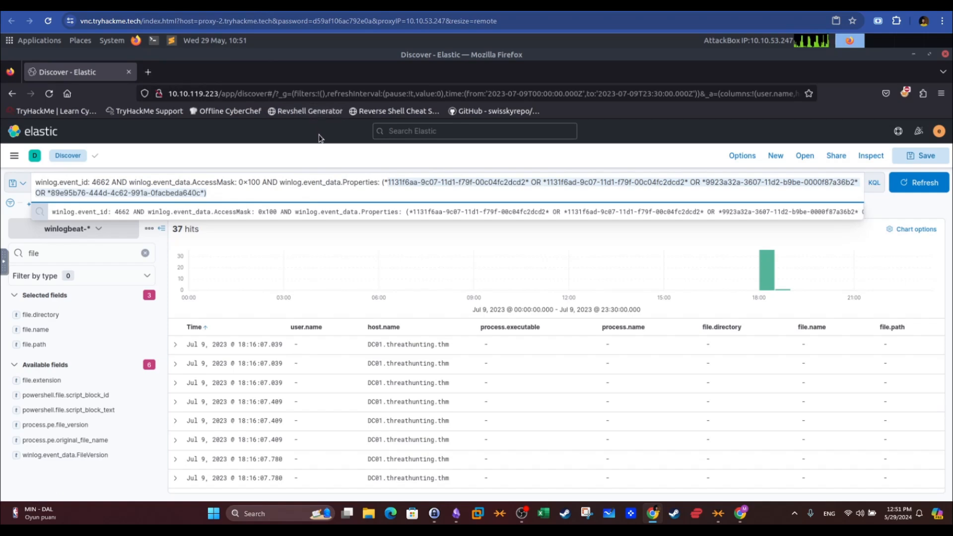
pyautogui.click(331, 161)
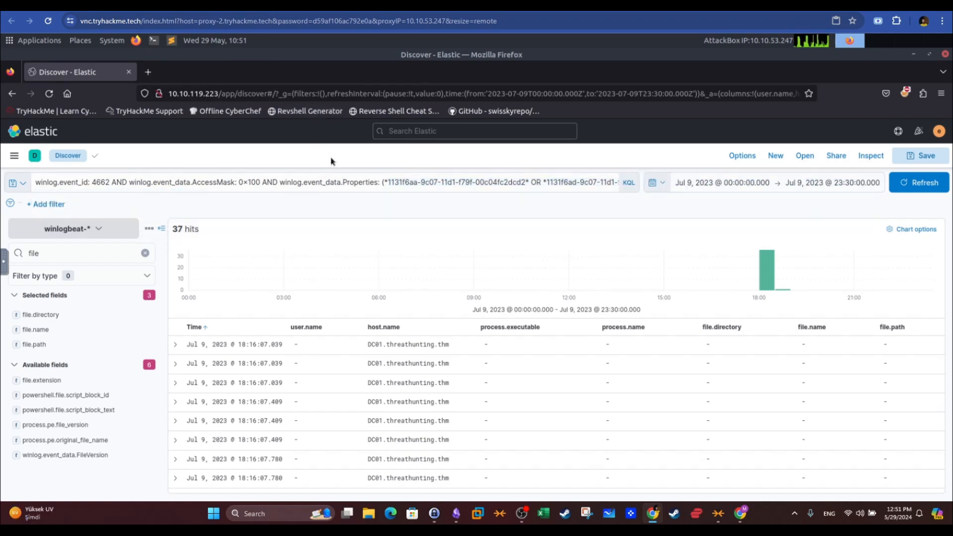
# - Highlight the four directory replication privileges in the room text and compare them with the GUIDs in the Elastic query
pyautogui.click(223, 6)
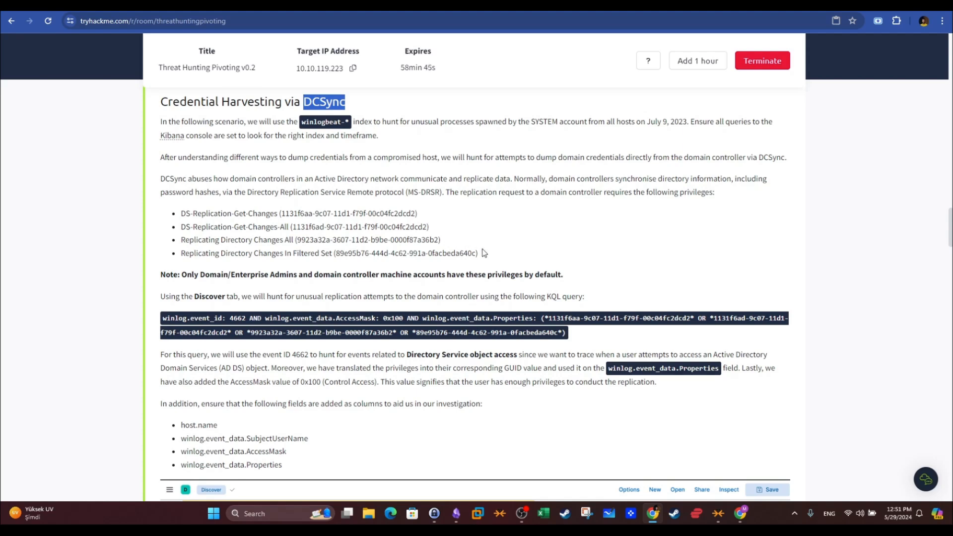
pyautogui.moveTo(478, 255); pyautogui.dragTo(181, 213)
pyautogui.hotkey('ctrl', 'Tab')
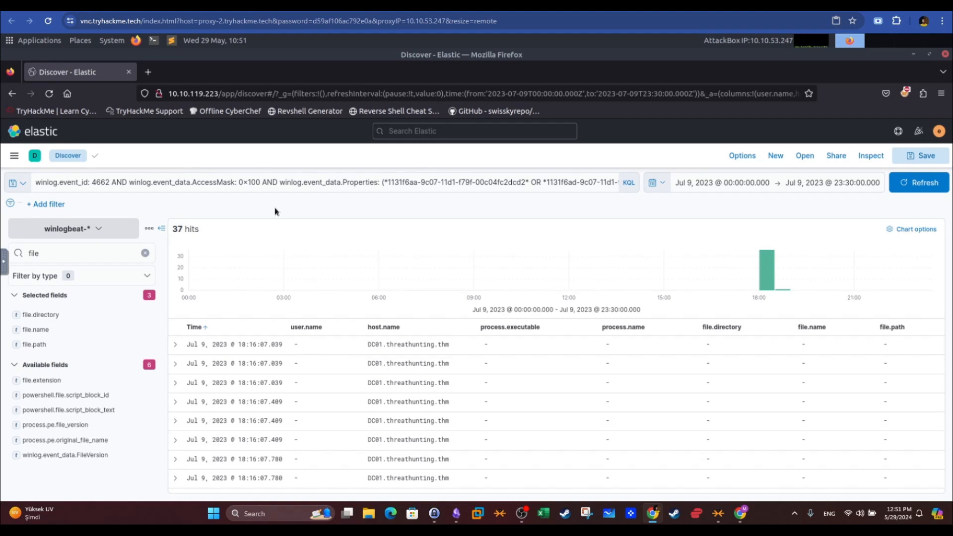
pyautogui.moveTo(382, 183); pyautogui.dragTo(480, 214)
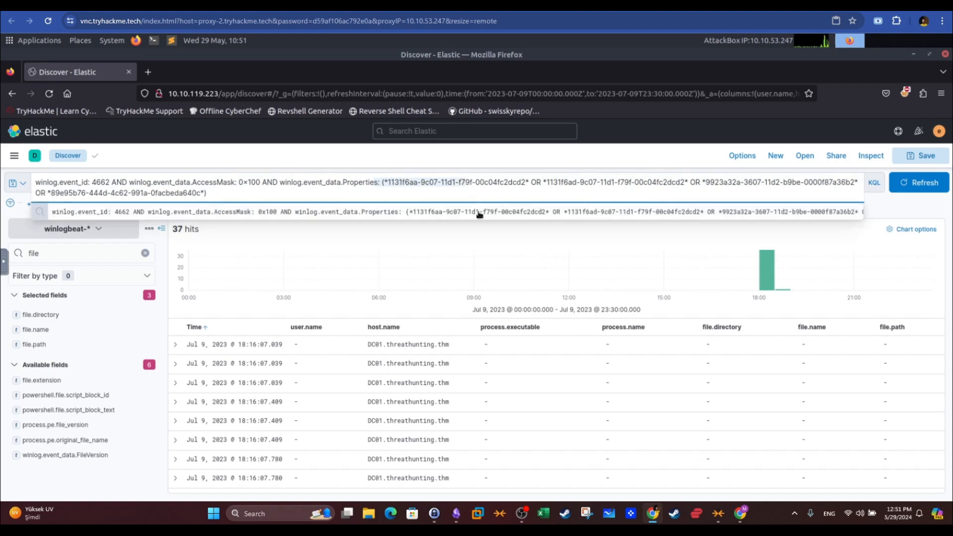
pyautogui.click(905, 217)
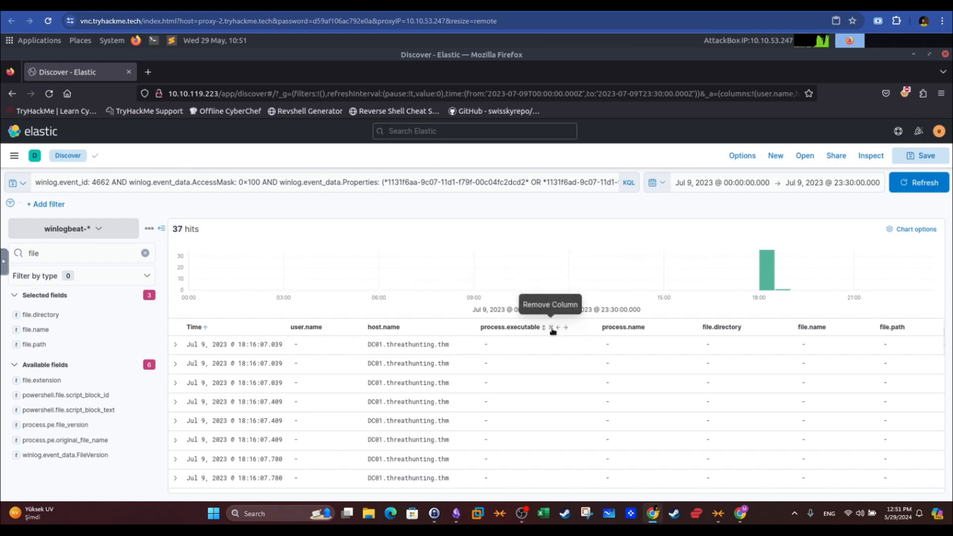
# - Remove the process.executable, process.name, file.directory, file.name and file.path columns from the results table
pyautogui.click(551, 328)
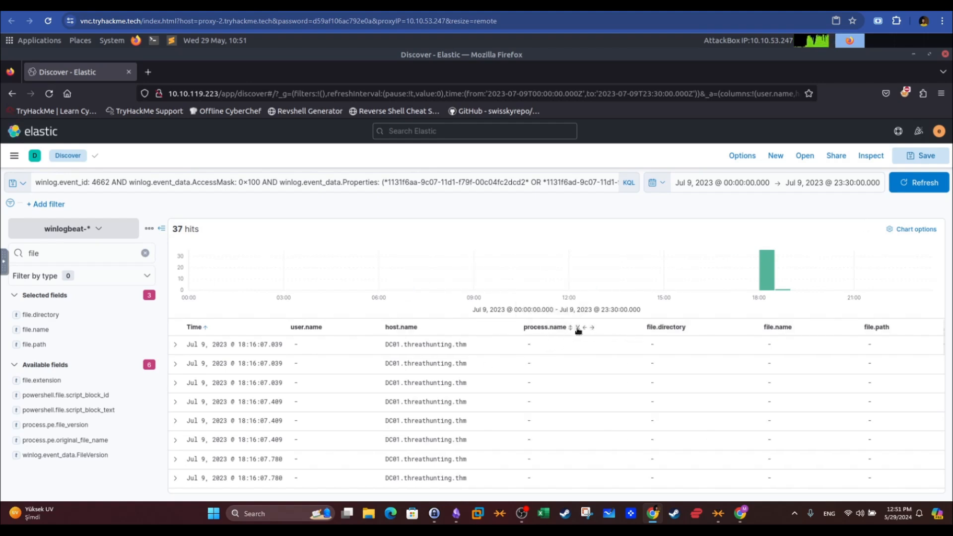
pyautogui.click(578, 329)
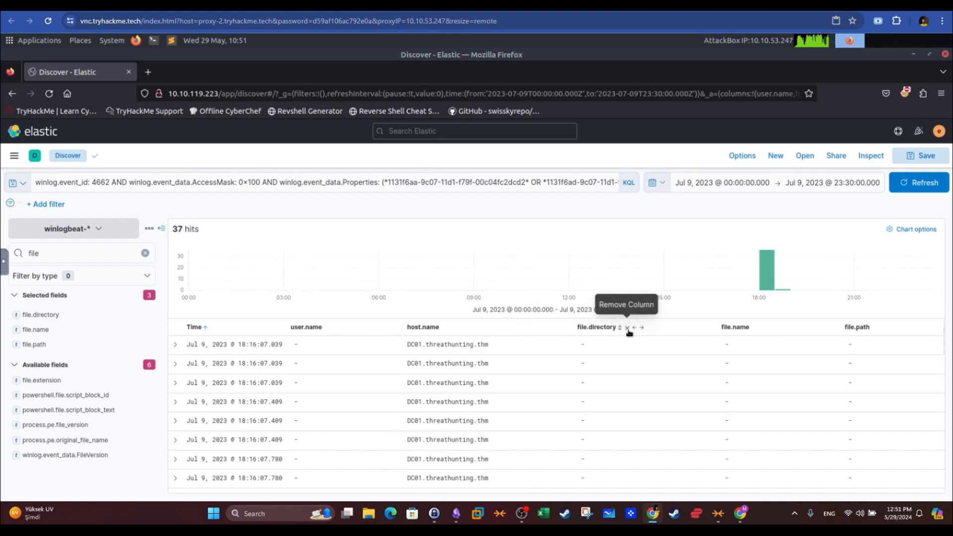
pyautogui.click(629, 329)
pyautogui.click(697, 329)
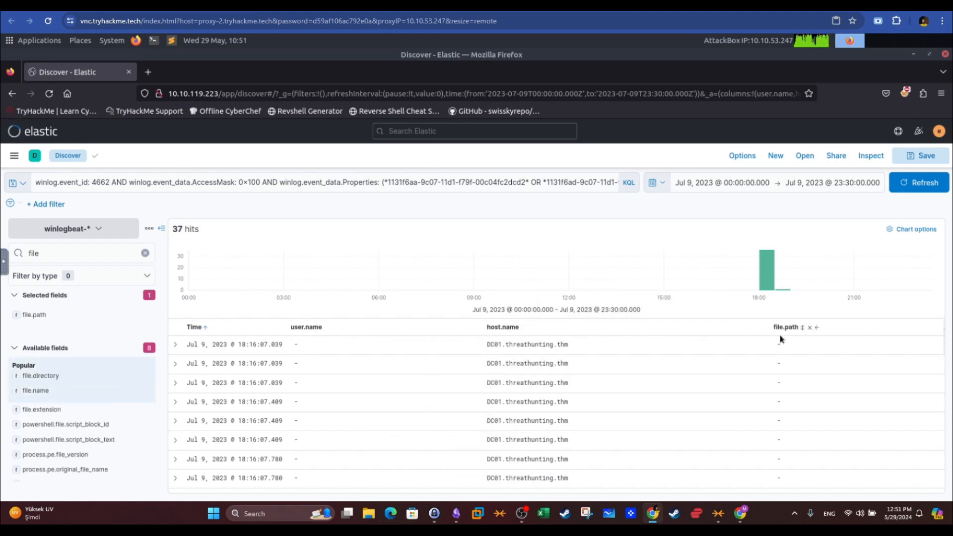
pyautogui.click(810, 328)
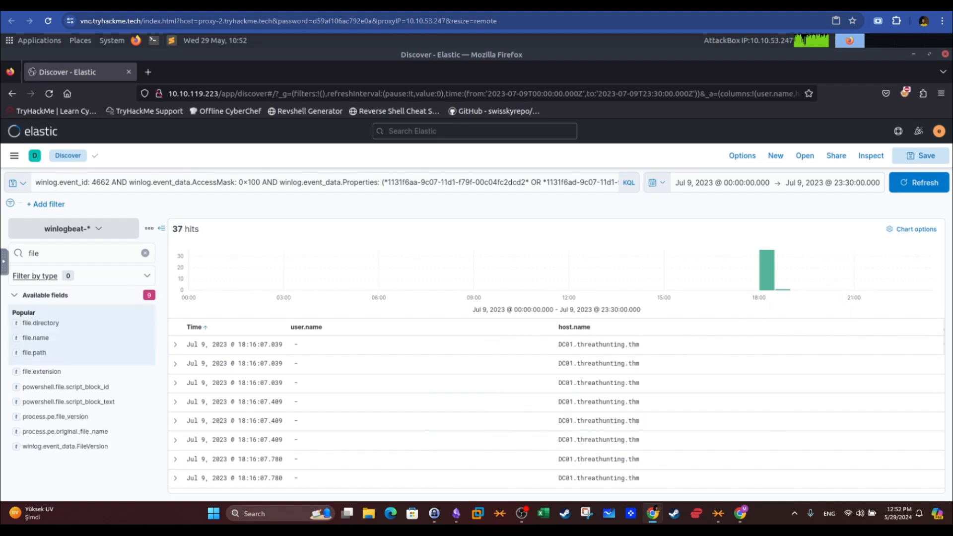
# - Replace the "file" search in the field list with "user" to find the user-related fields
pyautogui.click(111, 253)
pyautogui.write('====')
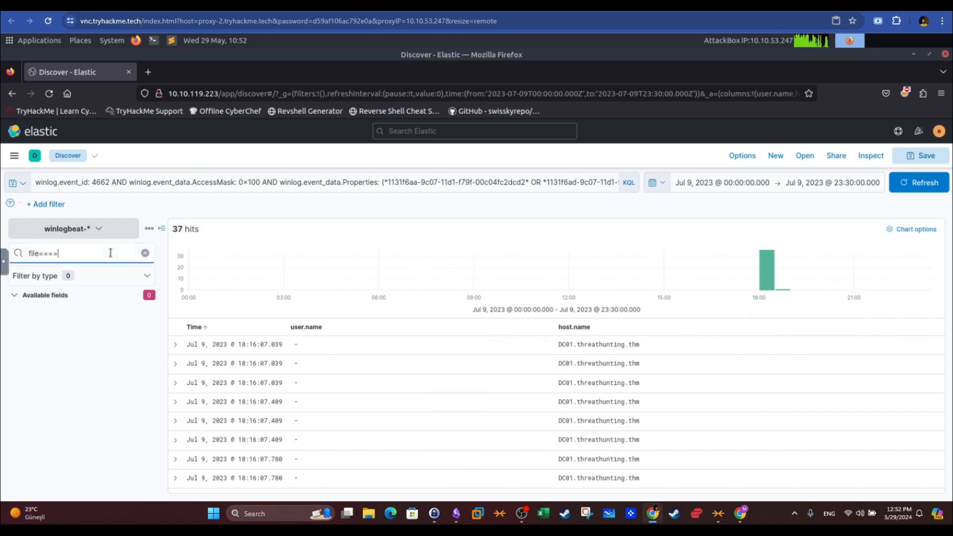
pyautogui.press('BackSpace')
pyautogui.press('BackSpace')
pyautogui.press('BackSpace')
pyautogui.press('BackSpace')
pyautogui.press('BackSpace')
pyautogui.press('BackSpace')
pyautogui.press('BackSpace')
pyautogui.press('BackSpace')
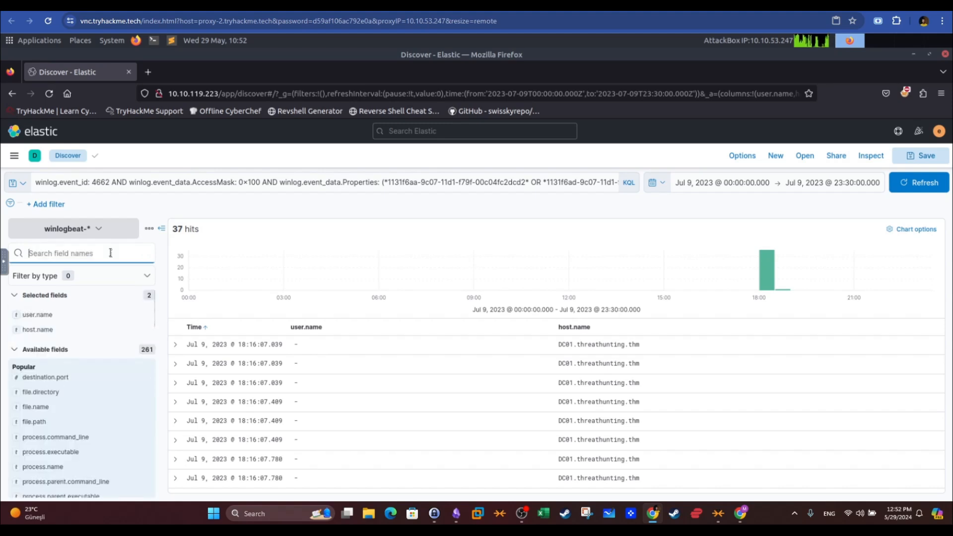
pyautogui.write('user')
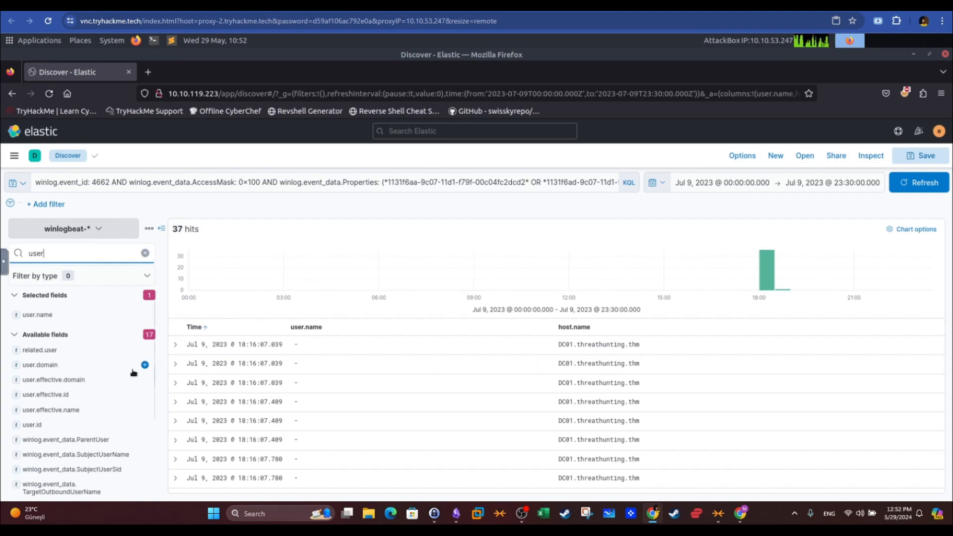
# - Add the user.domain and winlog.event_data.SubjectUserName fields as columns in the results table
pyautogui.click(144, 365)
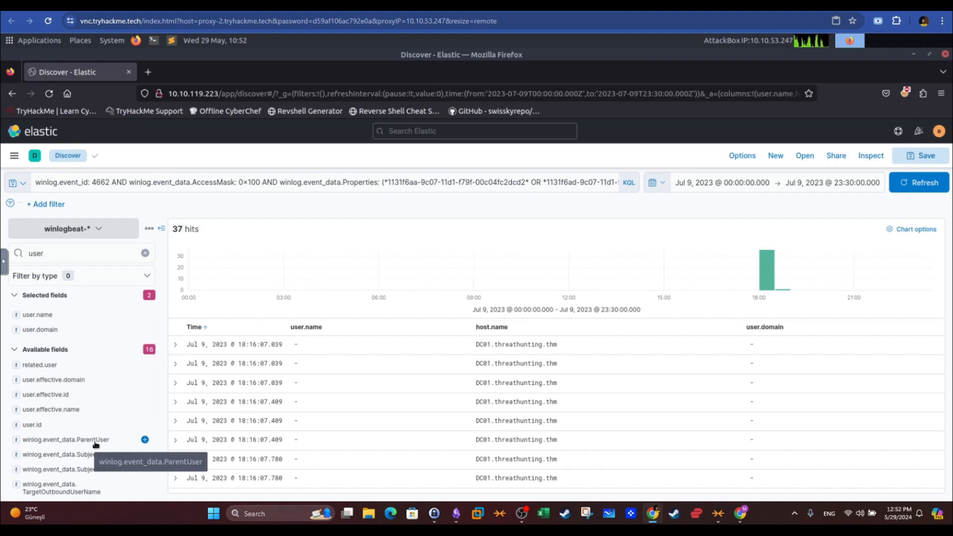
pyautogui.scroll(-2, 96, 442)
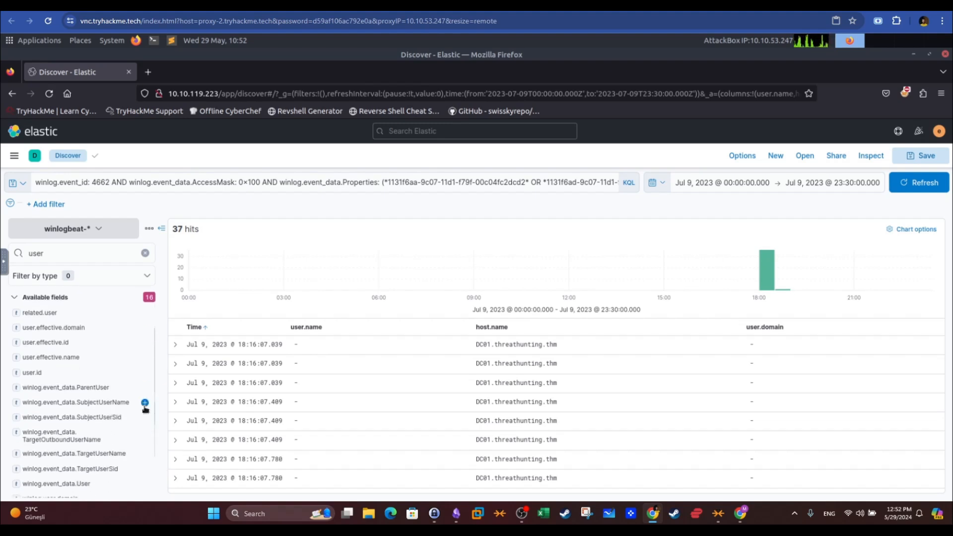
pyautogui.click(145, 403)
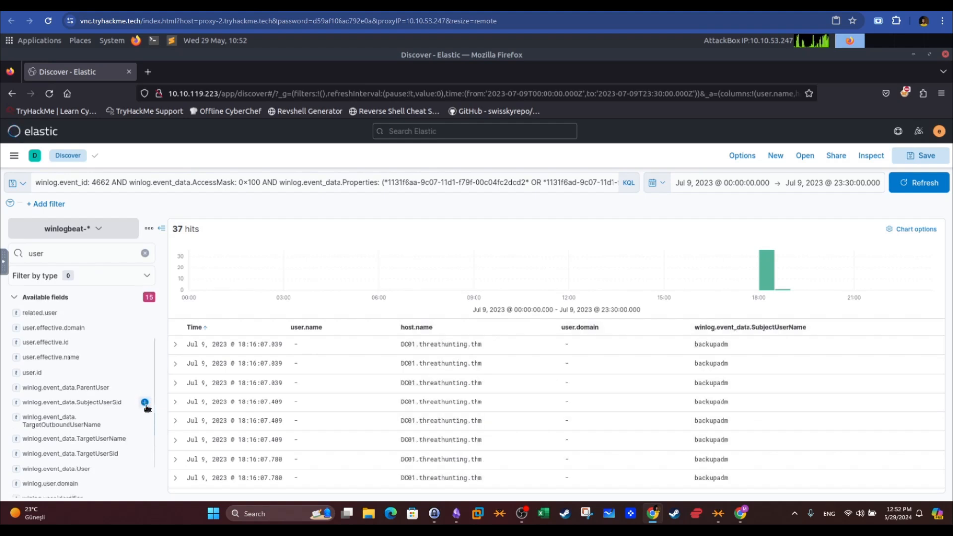
pyautogui.scroll(-1, 129, 417)
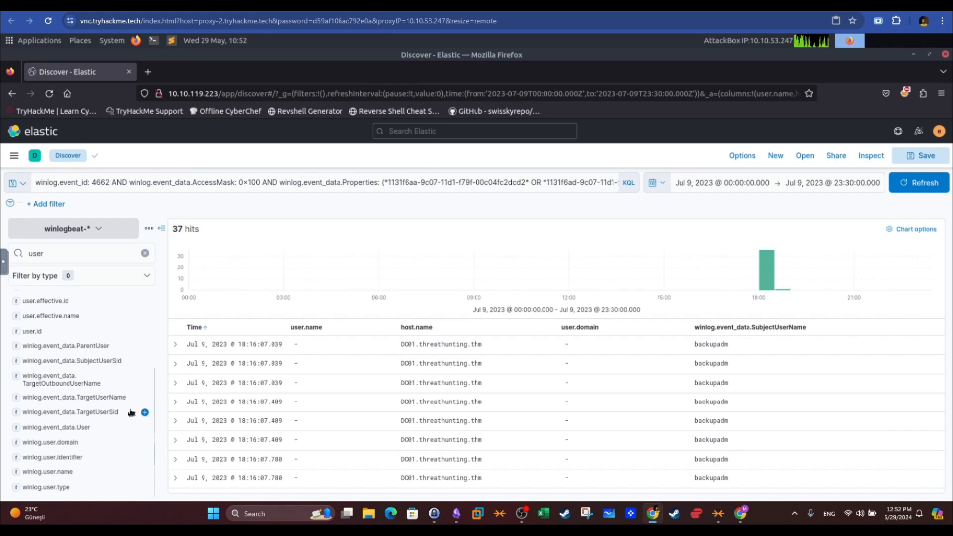
# - Search the fields for "prop", add winlog.event_data.Properties as a column and remove the user.domain column
pyautogui.click(73, 253)
pyautogui.press('BackSpace')
pyautogui.press('BackSpace')
pyautogui.press('BackSpace')
pyautogui.press('BackSpace')
pyautogui.write('pro')
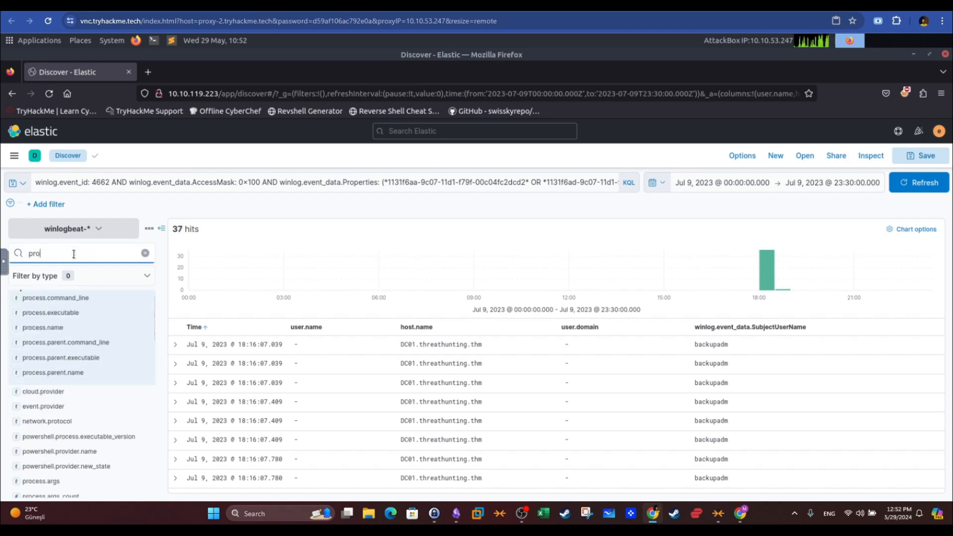
pyautogui.write('p')
pyautogui.click(145, 312)
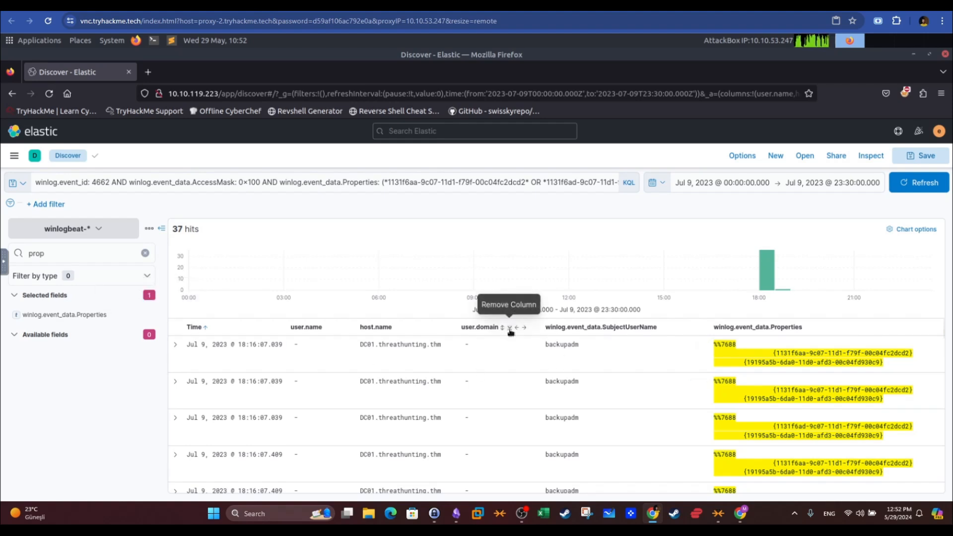
pyautogui.click(510, 329)
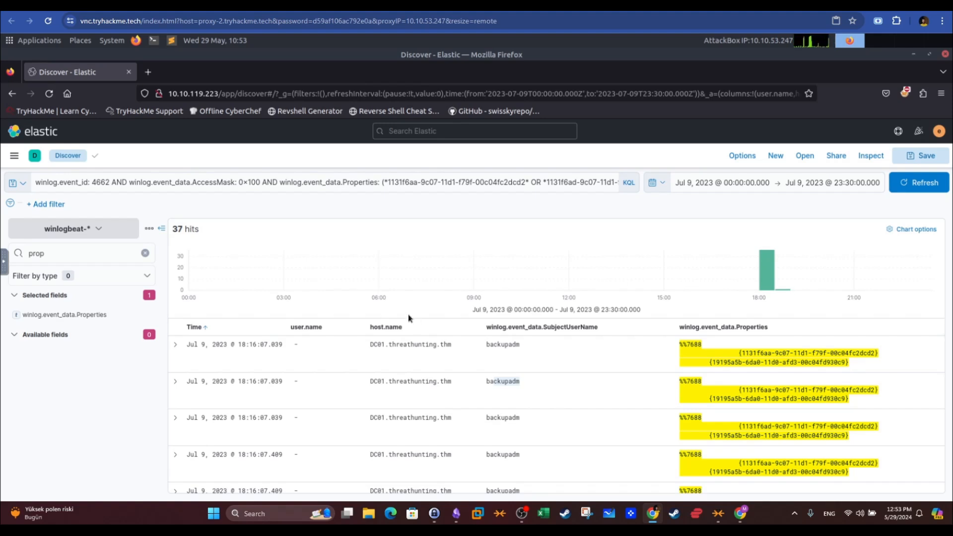
# - Highlight the first event's SubjectUserName value and select the entire DCSync query for event ID 4662
pyautogui.moveTo(520, 344); pyautogui.dragTo(492, 347)
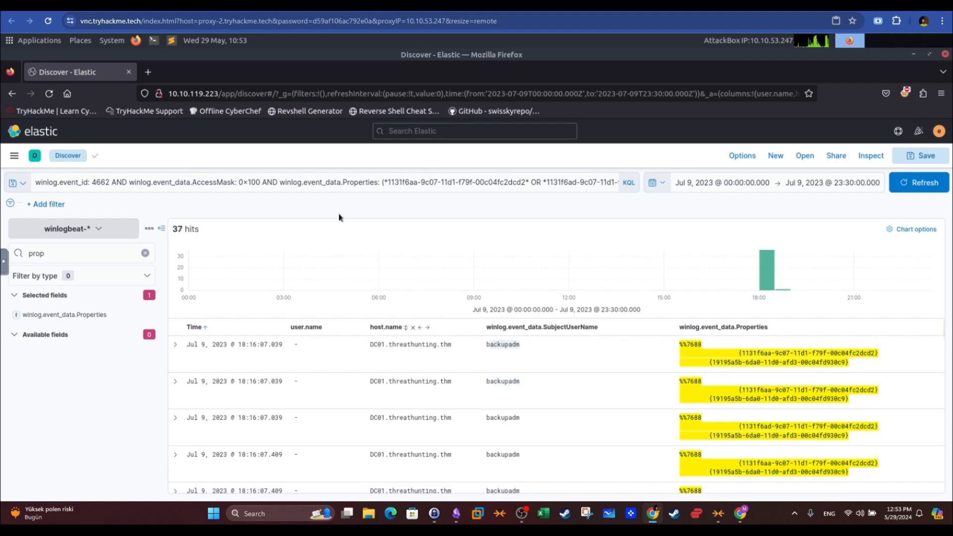
pyautogui.click(330, 181)
pyautogui.hotkey('ctrl', 'a')
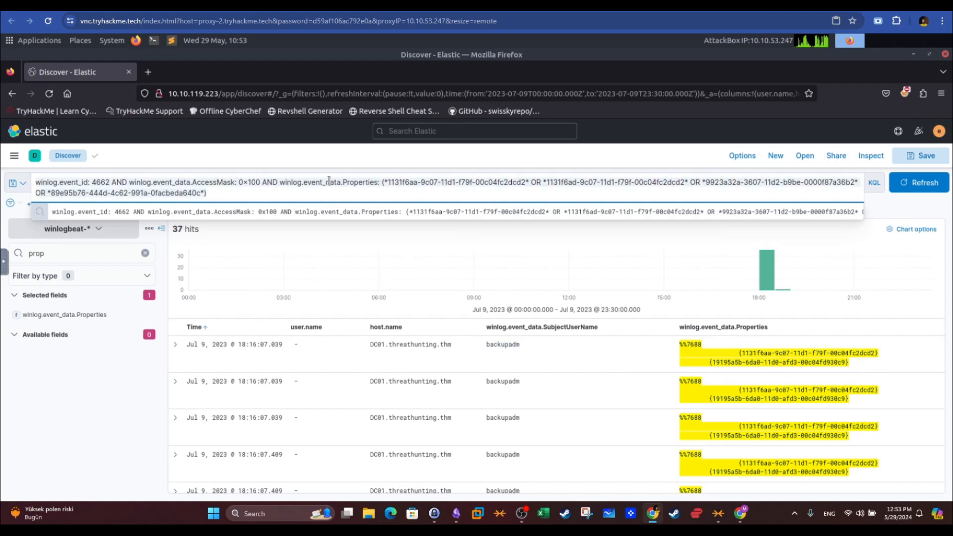
# - Run the KQL query "winlog.event_id: 1 AND user.name: backupadm" on the winlogbeat-* index
pyautogui.write('winl')
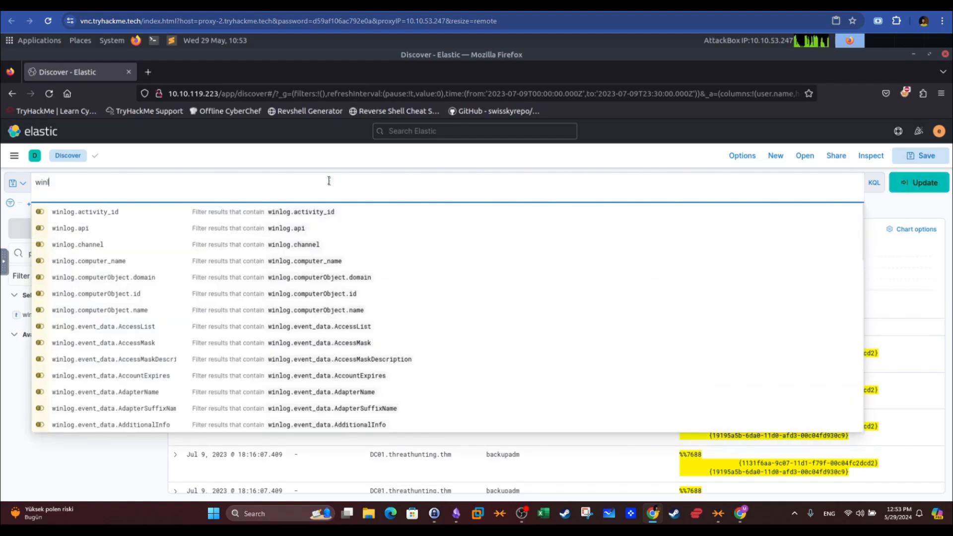
pyautogui.write('og.event')
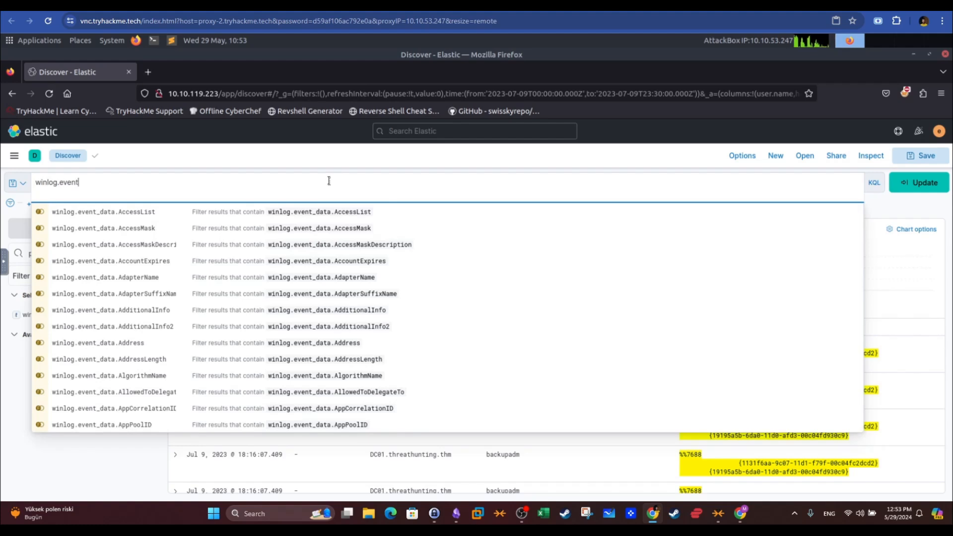
pyautogui.write('_id: 1')
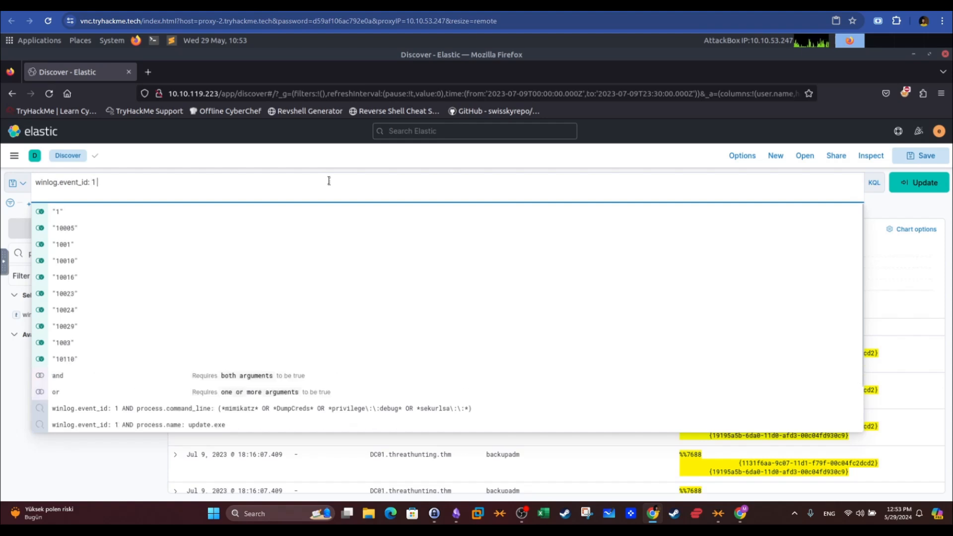
pyautogui.write(' AND user.name: back')
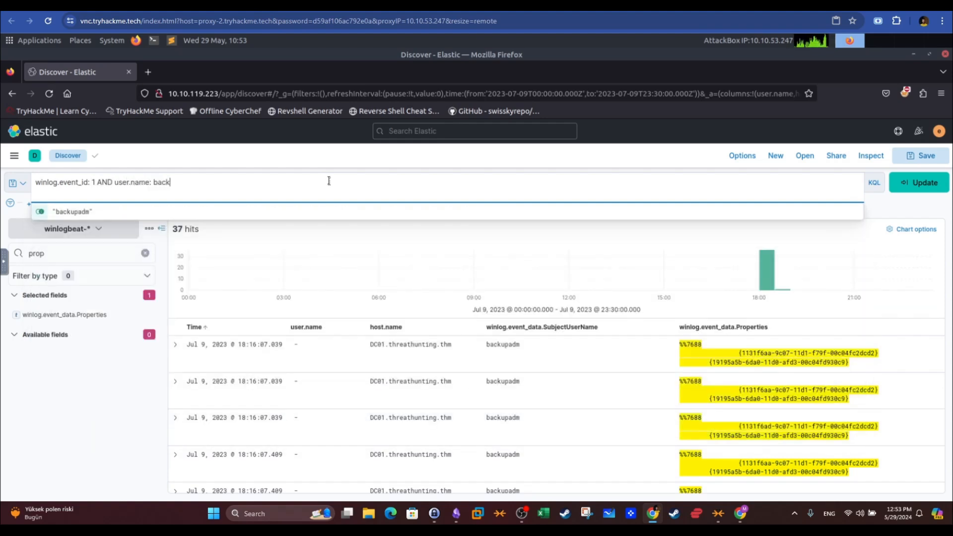
pyautogui.write('upadm')
pyautogui.press('Return')
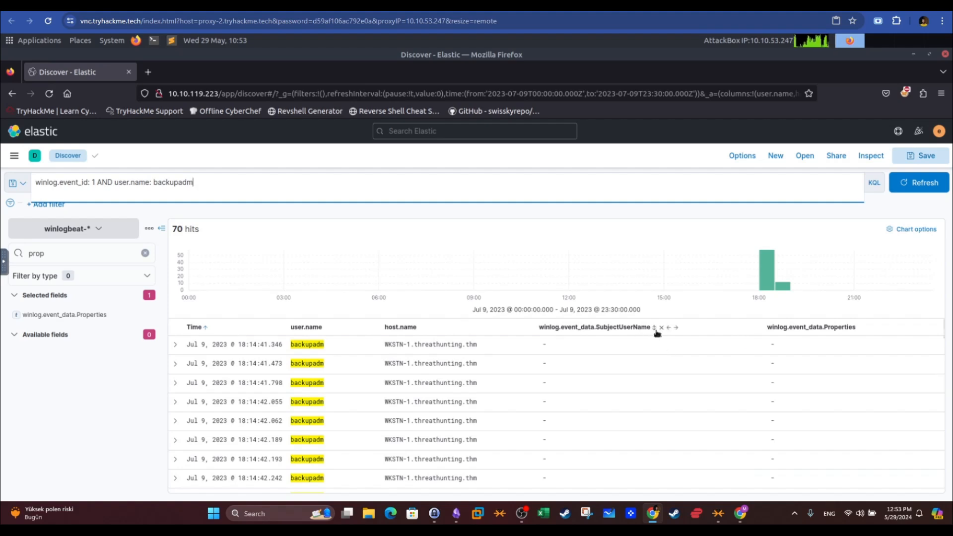
# - Replace the SubjectUserName and Properties columns in the results table with process.command_line and process.parent.command_line
pyautogui.click(771, 327)
pyautogui.click(145, 253)
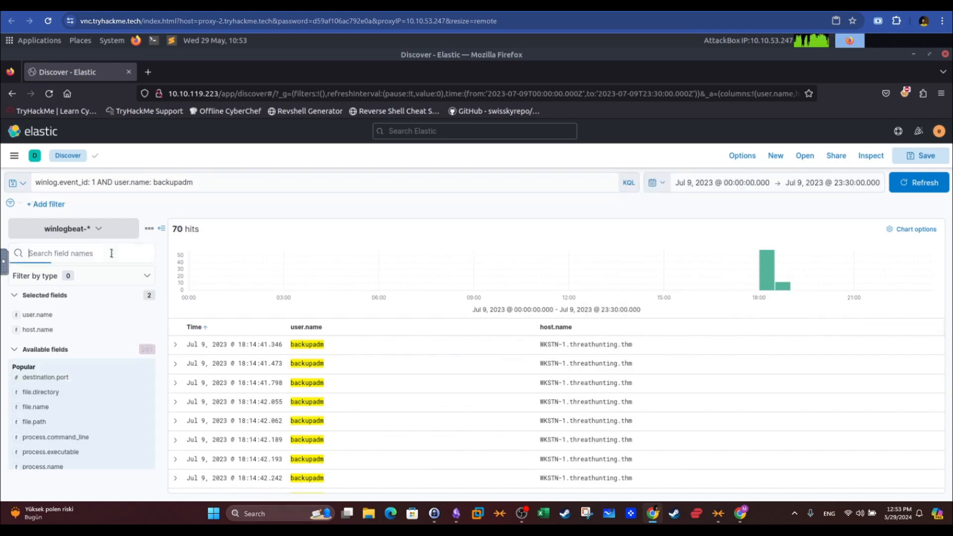
pyautogui.write('command')
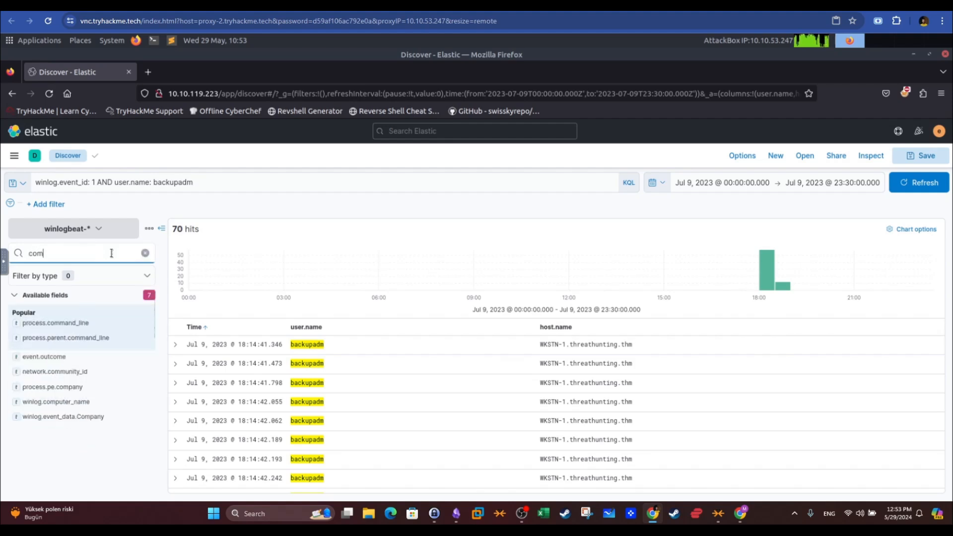
pyautogui.moveTo(132, 341)
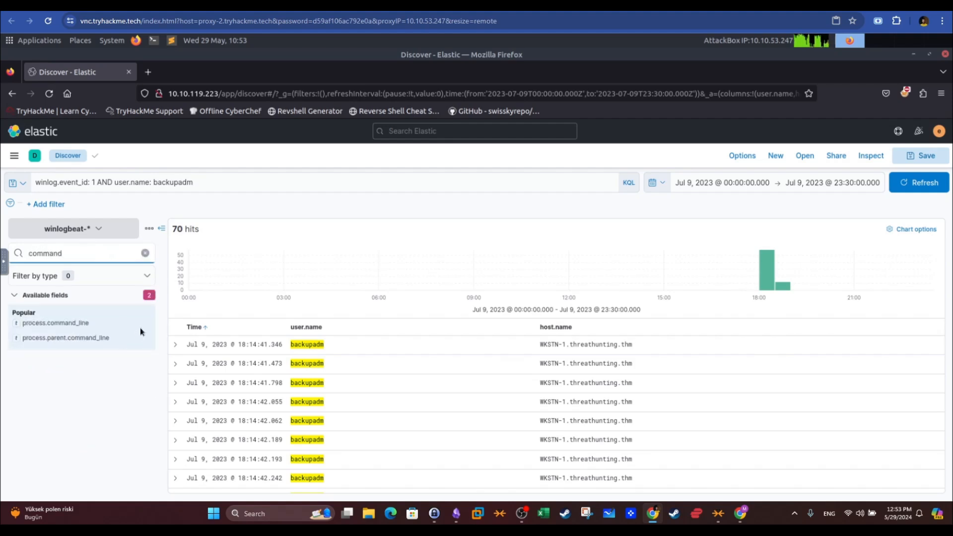
pyautogui.click(145, 323)
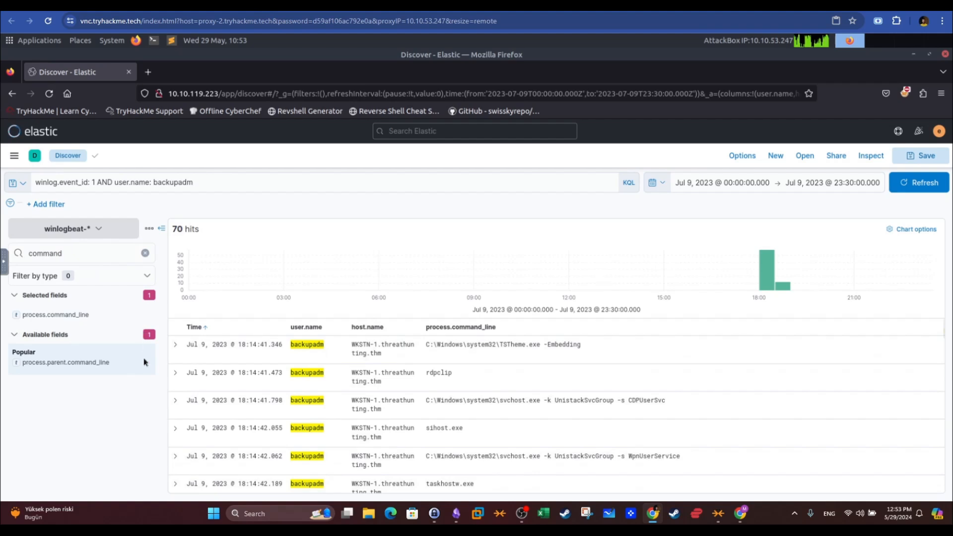
pyautogui.click(145, 364)
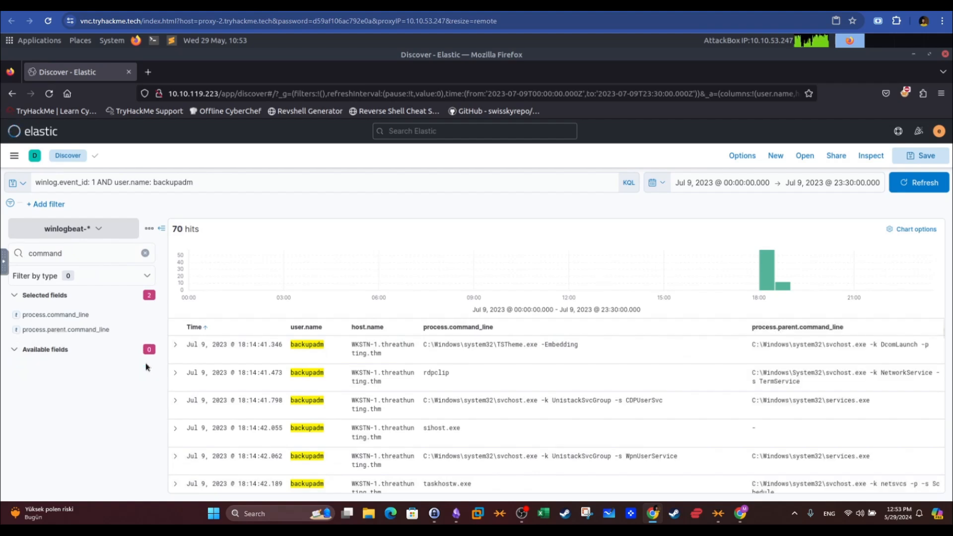
# - Add process.executable, process.name, process.parent.executable and process.parent.name as columns of the results table
pyautogui.click(145, 253)
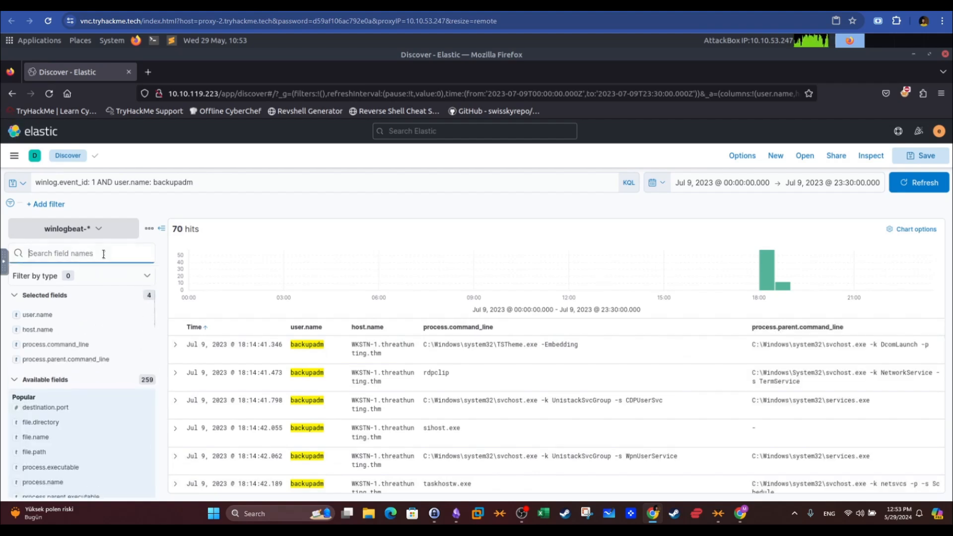
pyautogui.write('proces')
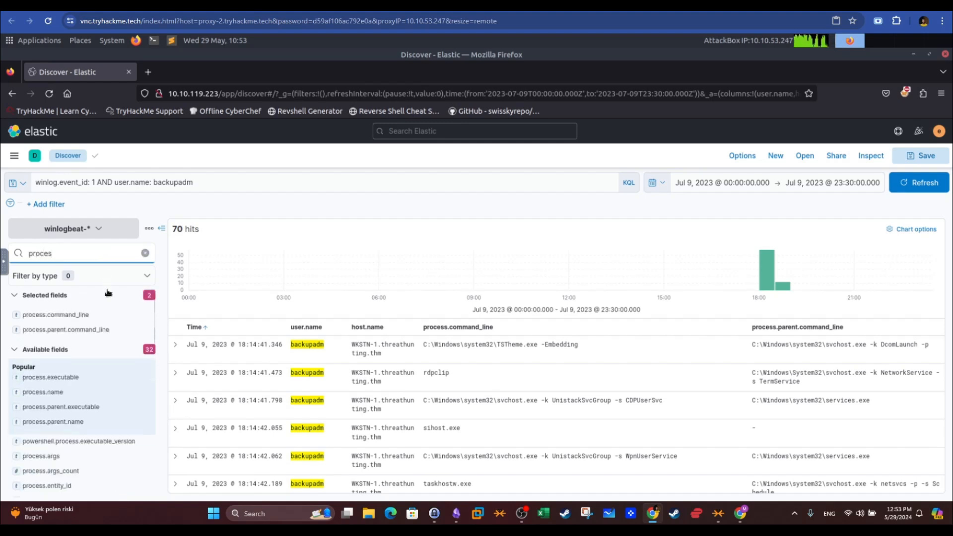
pyautogui.click(145, 379)
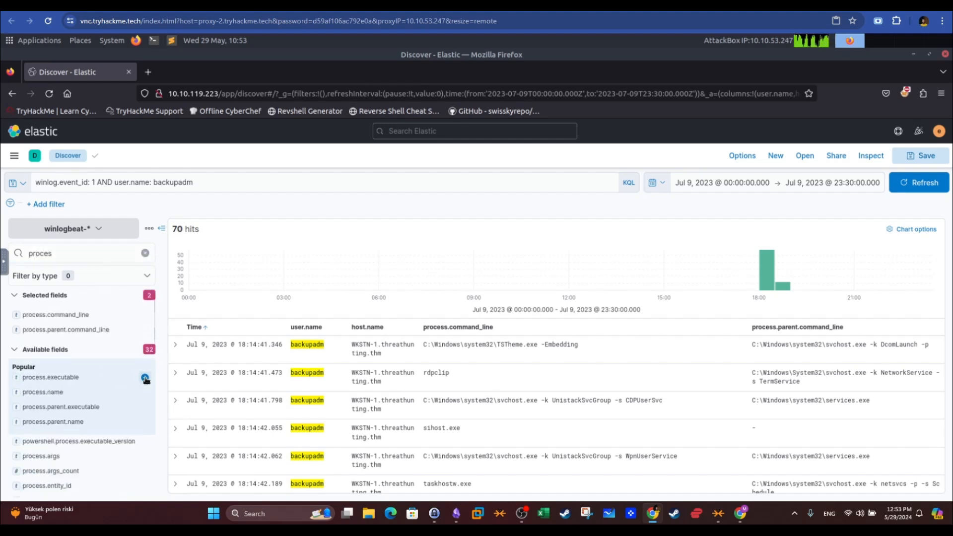
pyautogui.click(145, 393)
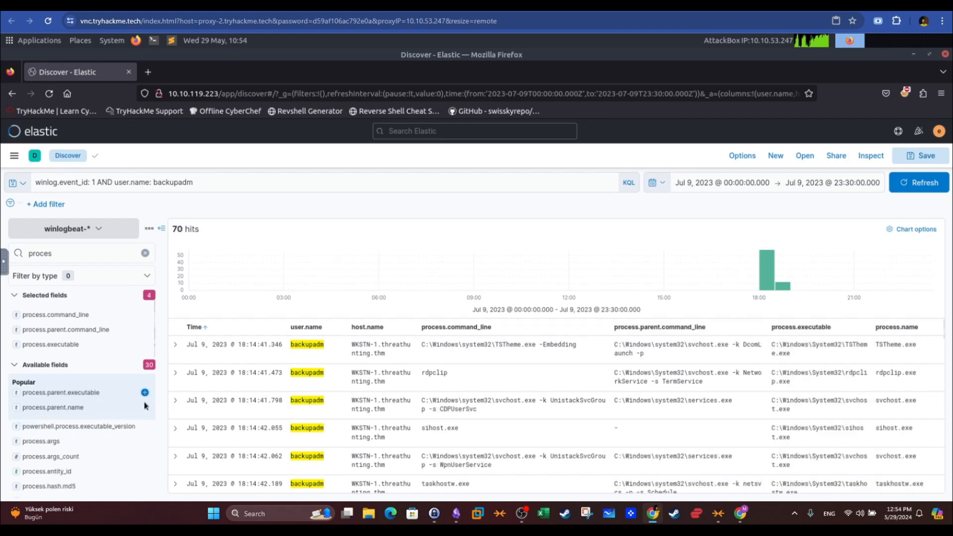
pyautogui.click(145, 409)
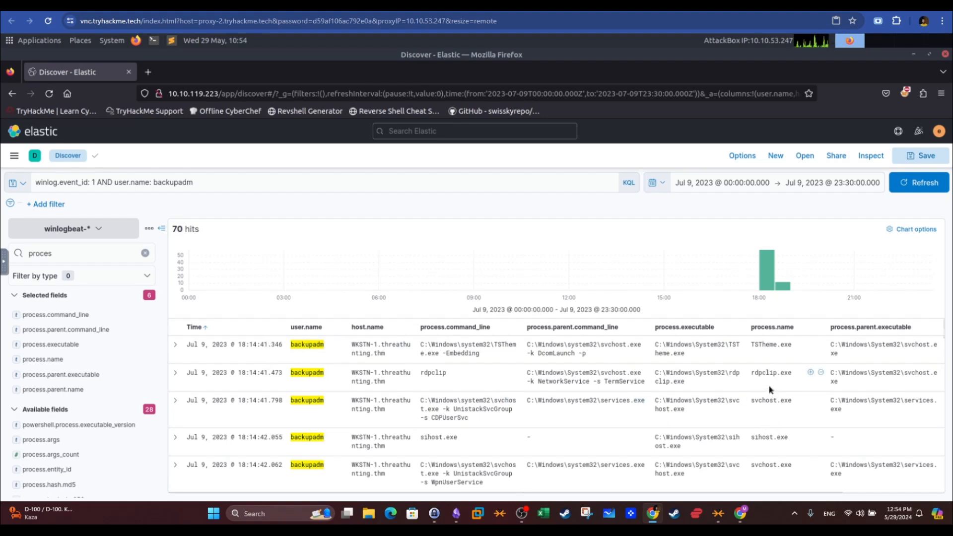
# - Examine the backupadm process events for unusual activity, checking the process names and command lines of the cmd.exe entries on DC01
pyautogui.scroll(-3, 771, 390)
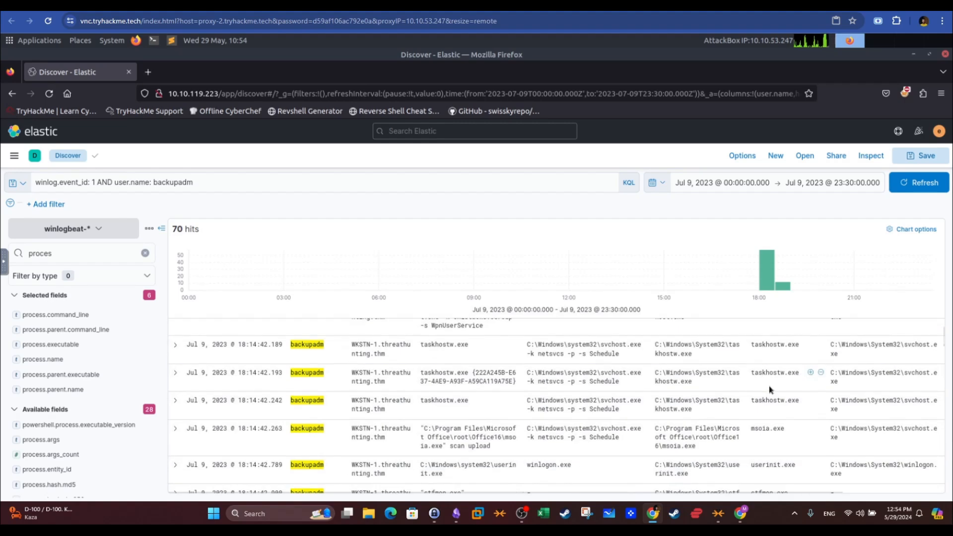
pyautogui.scroll(-3, 776, 394)
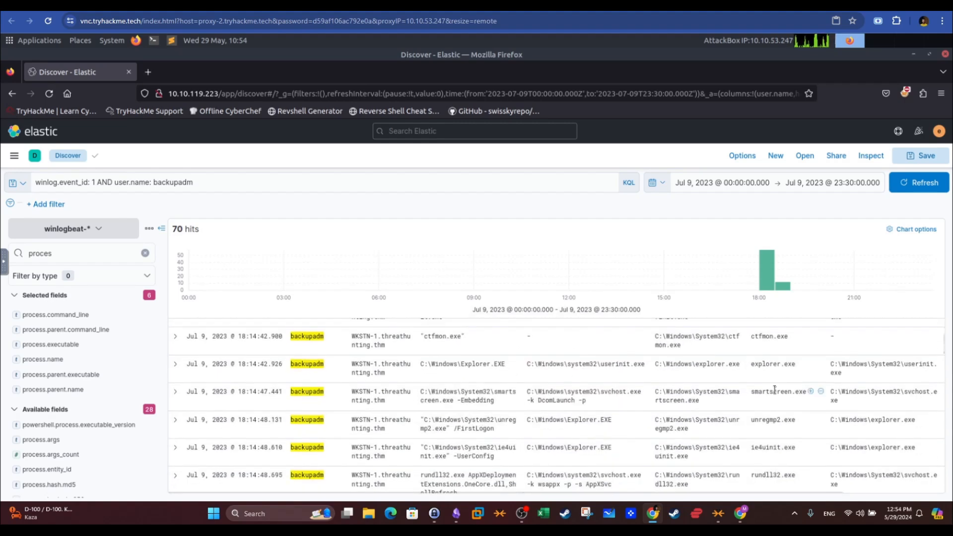
pyautogui.scroll(-5, 775, 389)
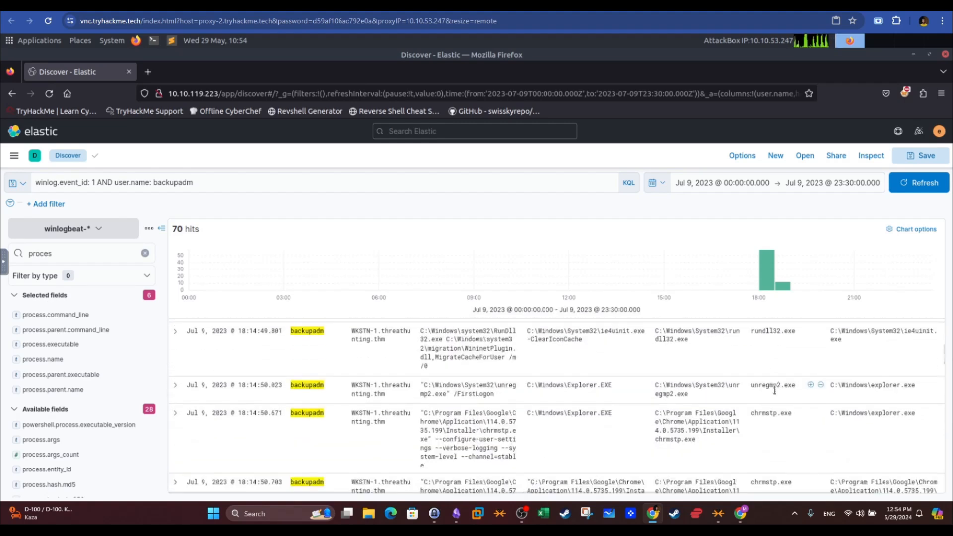
pyautogui.scroll(-2, 776, 392)
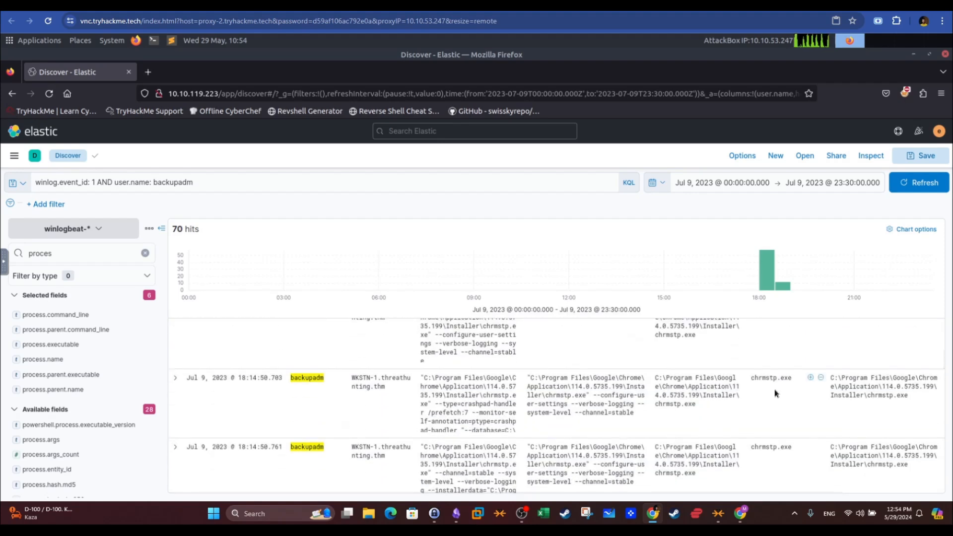
pyautogui.scroll(-1, 776, 394)
pyautogui.scroll(-5, 776, 393)
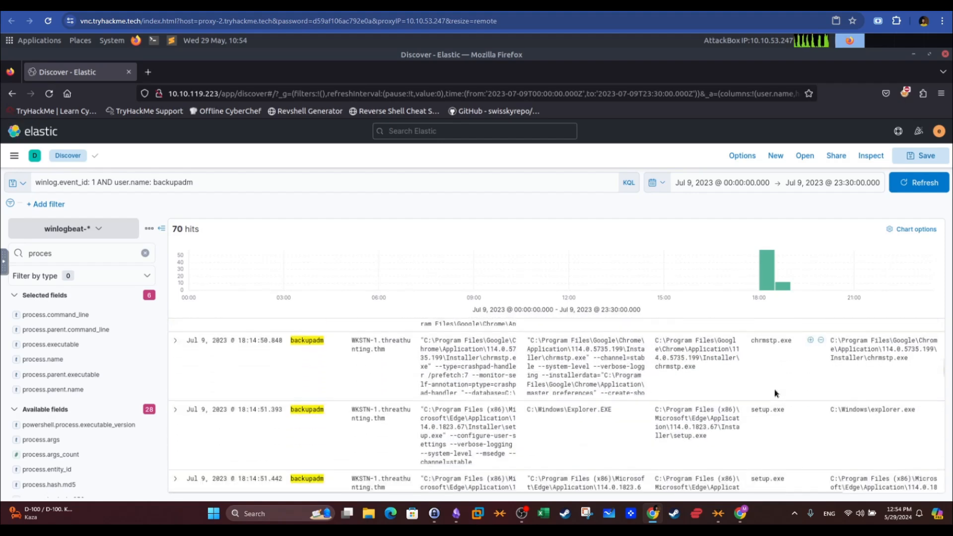
pyautogui.scroll(-5, 776, 393)
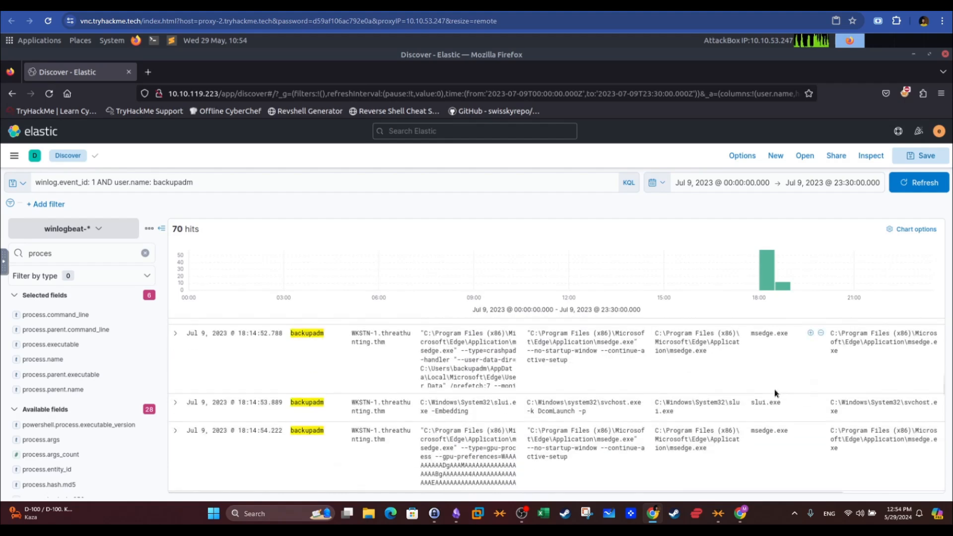
pyautogui.scroll(-6, 775, 393)
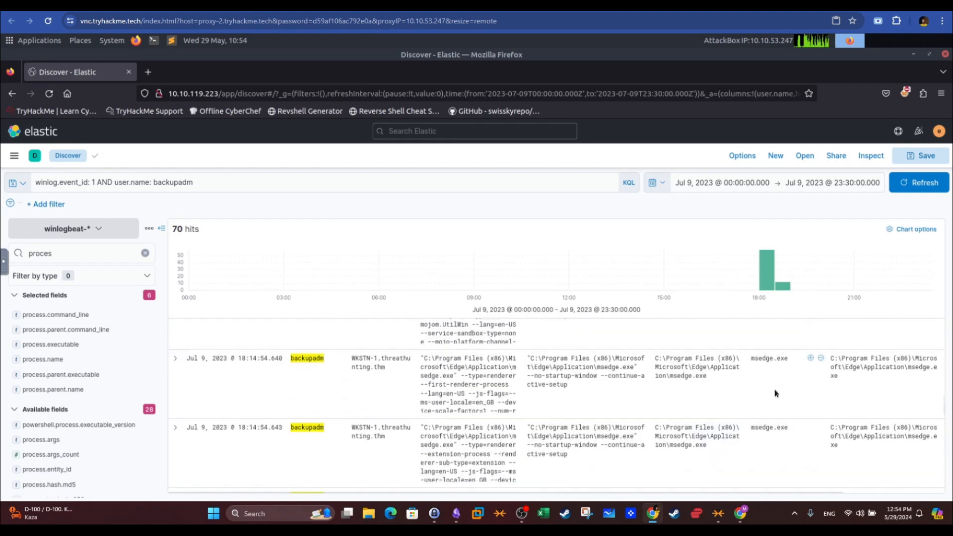
pyautogui.scroll(-6, 775, 390)
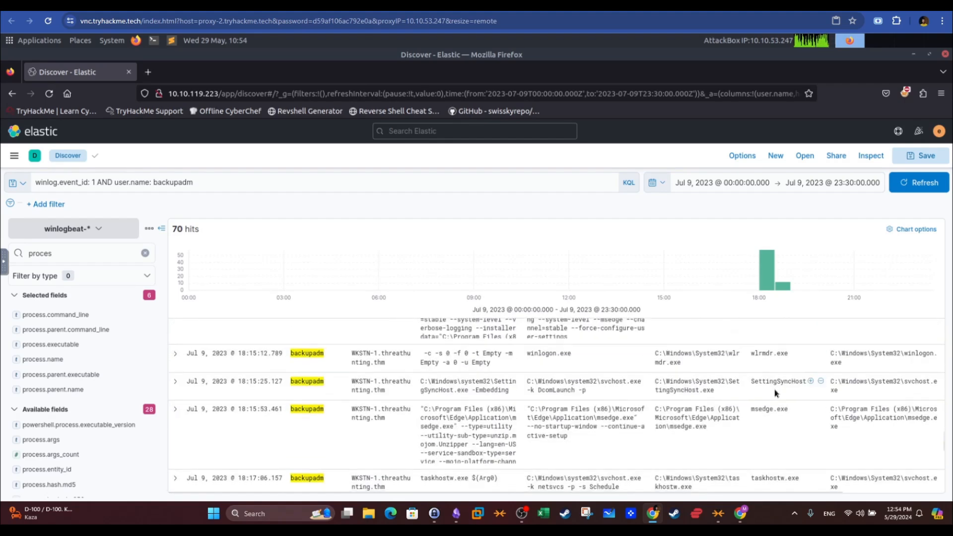
pyautogui.scroll(-3, 775, 393)
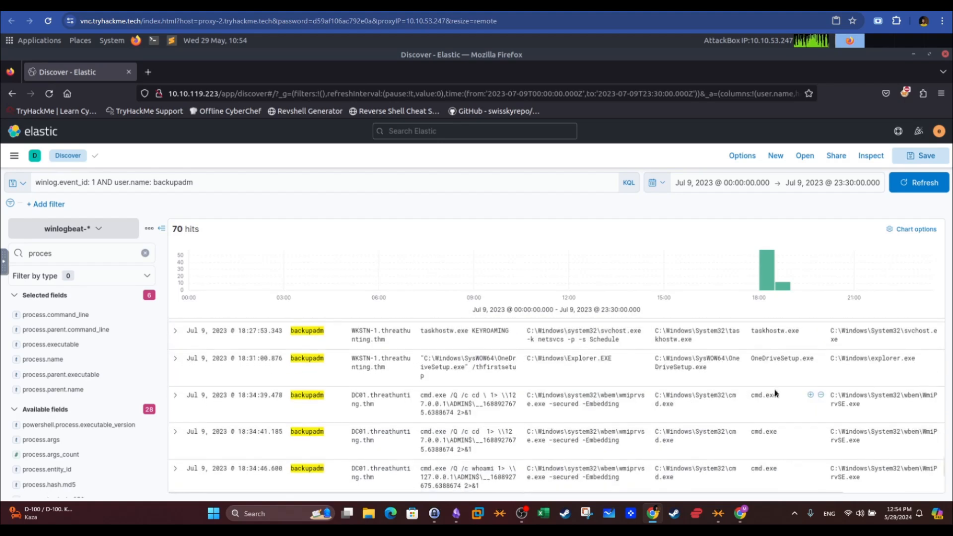
pyautogui.scroll(3, 775, 393)
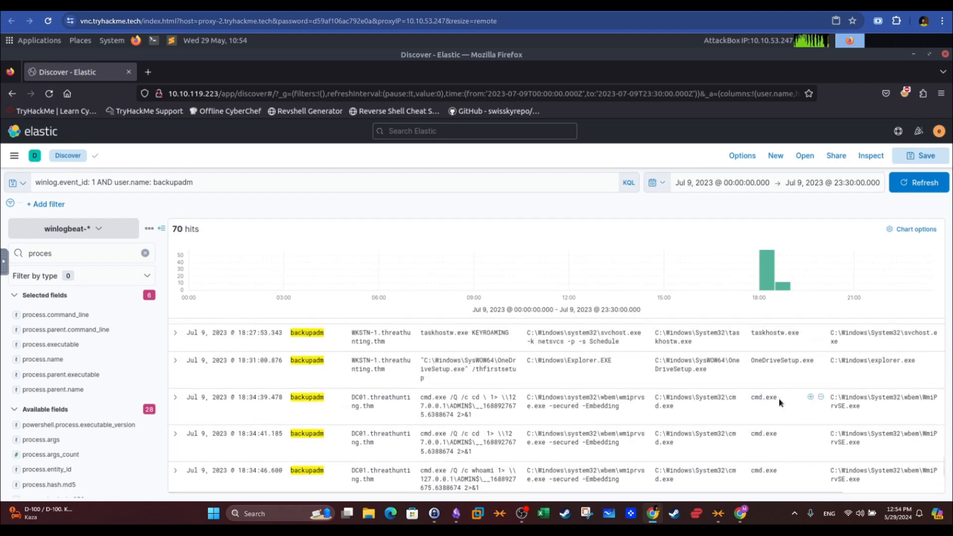
pyautogui.moveTo(777, 399); pyautogui.dragTo(751, 399)
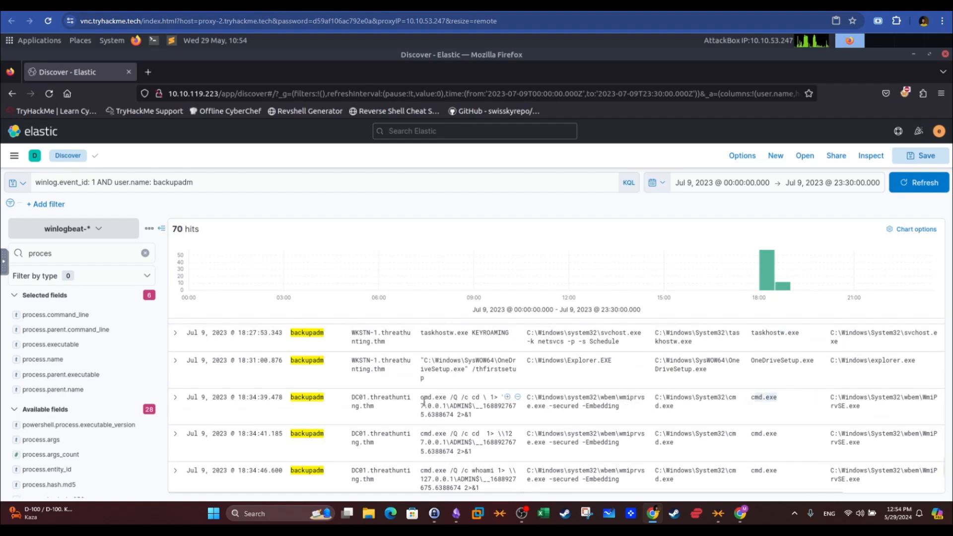
pyautogui.moveTo(422, 397); pyautogui.dragTo(471, 412)
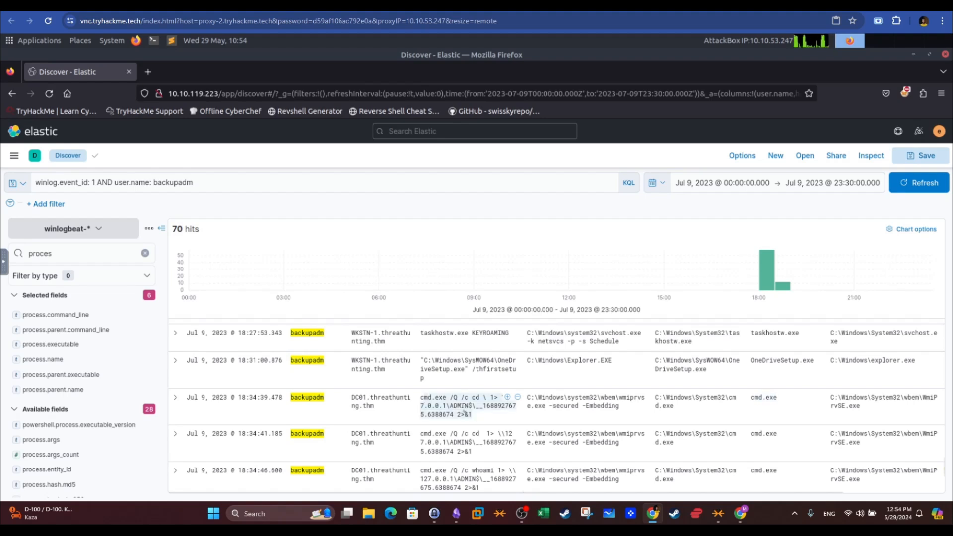
pyautogui.click(463, 408)
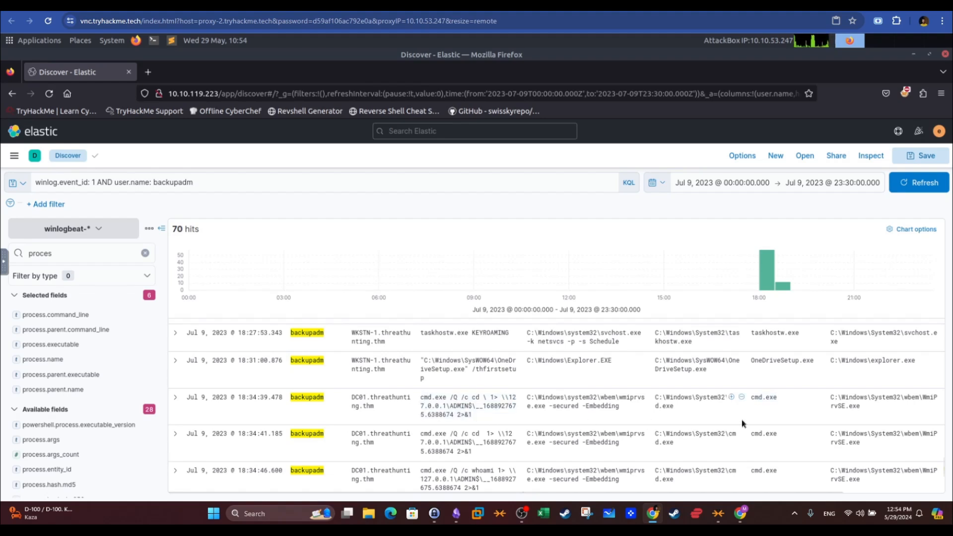
pyautogui.scroll(-2, 743, 419)
pyautogui.scroll(1, 743, 418)
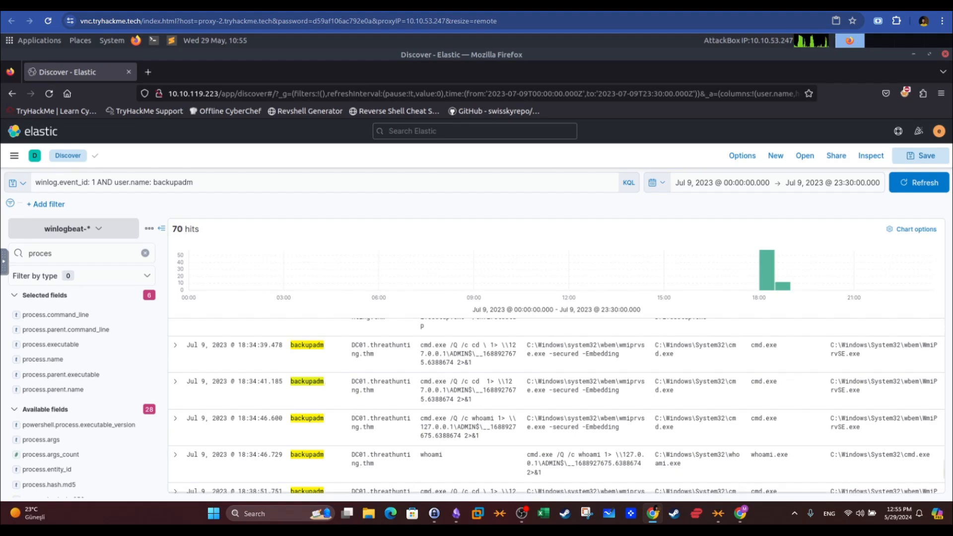
# - Switch to the TryHackMe Threat Hunting Pivoting room and review the answered questions on lsass.DMP, the DCSync GUID and the first spawned process
pyautogui.hotkey('ctrl', 'Tab')
pyautogui.scroll(-20, 398, 329)
pyautogui.scroll(-20, 401, 332)
pyautogui.scroll(-6, 402, 332)
pyautogui.moveTo(172, 205); pyautogui.dragTo(287, 205)
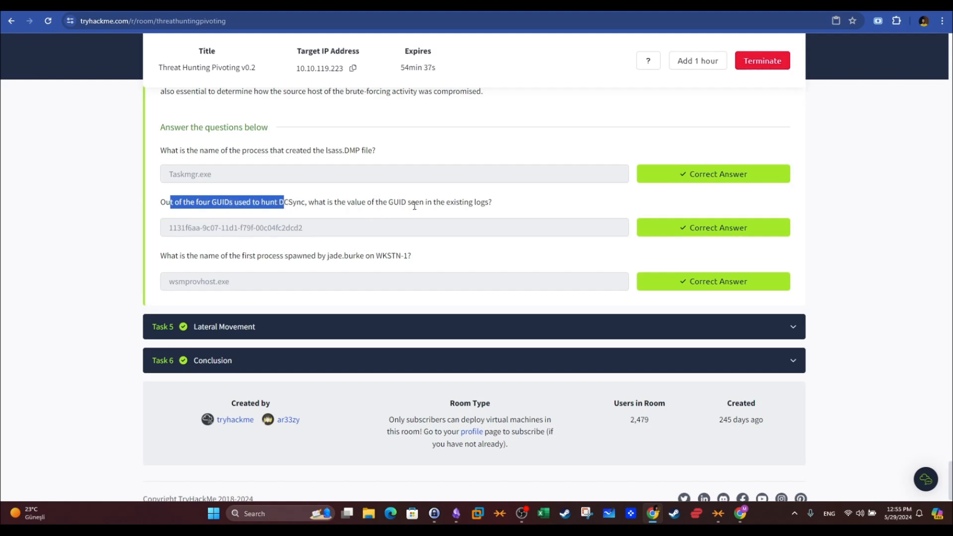
pyautogui.moveTo(413, 233); pyautogui.dragTo(103, 235)
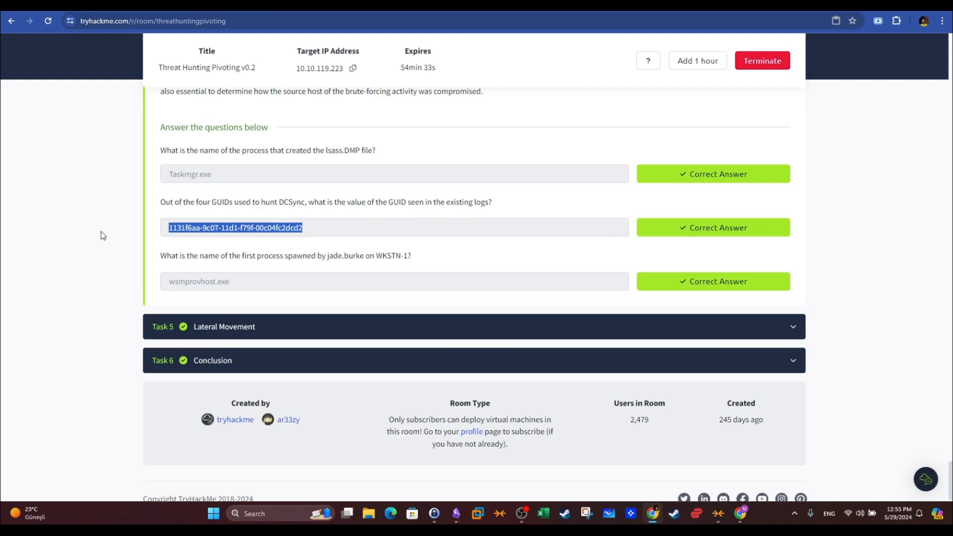
pyautogui.moveTo(181, 261); pyautogui.dragTo(334, 264)
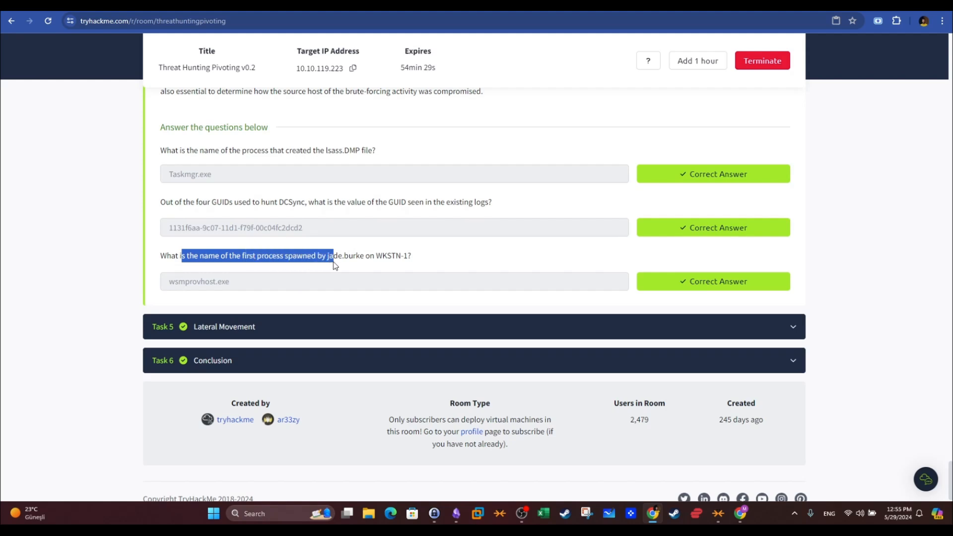
# - Find the Brute-Forcing Accounts section in the Threat Hunting Pivoting room and read its hunting instructions
pyautogui.hotkey('alt', 'Tab')
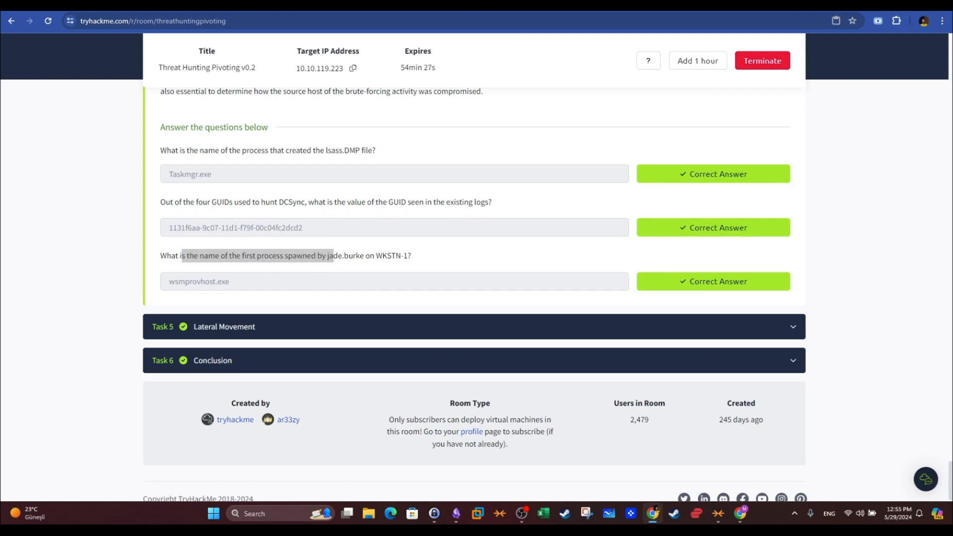
pyautogui.hotkey('alt', 'Tab')
pyautogui.moveTo(951, 483); pyautogui.dragTo(948, 336)
pyautogui.moveTo(277, 185); pyautogui.dragTo(183, 185)
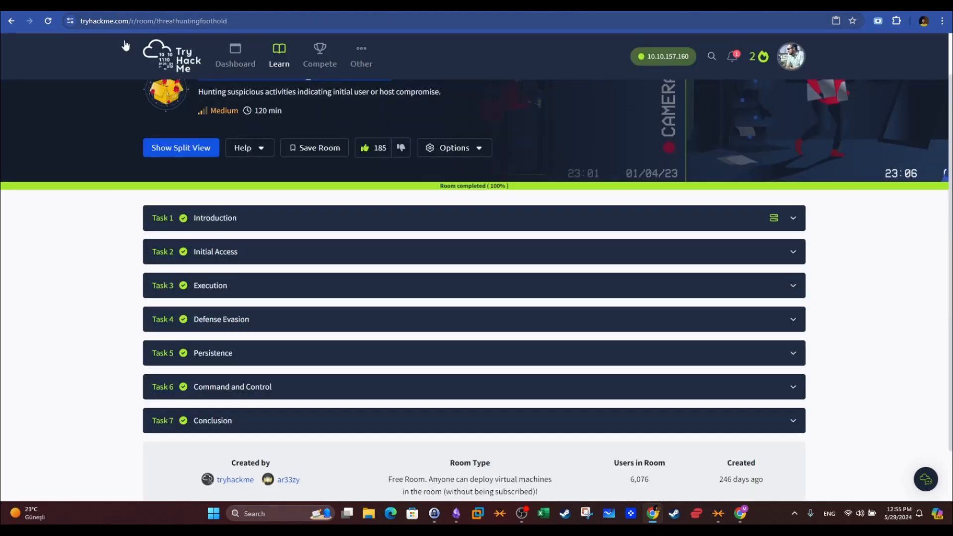
pyautogui.scroll(1, 217, 163)
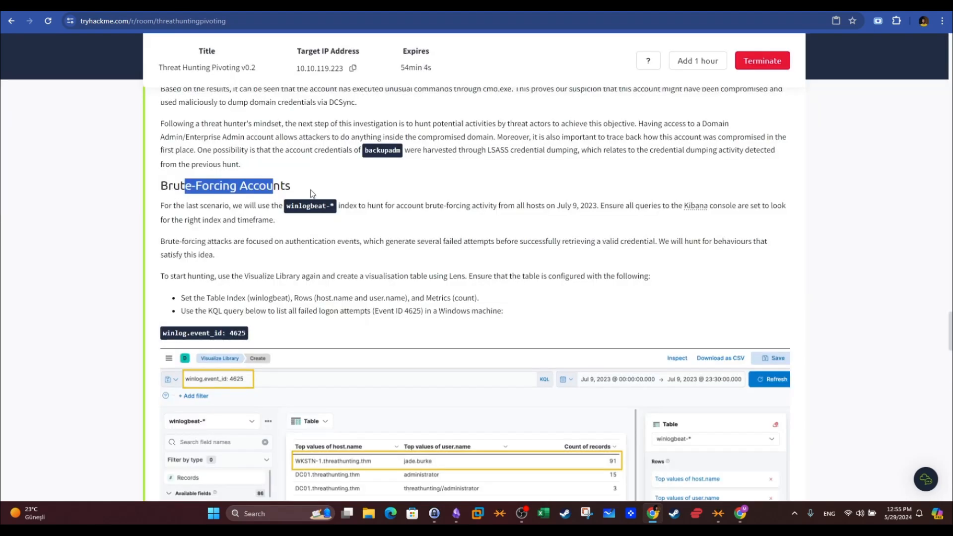
# - Switch from the room's Brute-Forcing Accounts instructions to Elastic Discover and clear the backupadm query from the winlogbeat-* search
pyautogui.moveTo(313, 192); pyautogui.dragTo(155, 188)
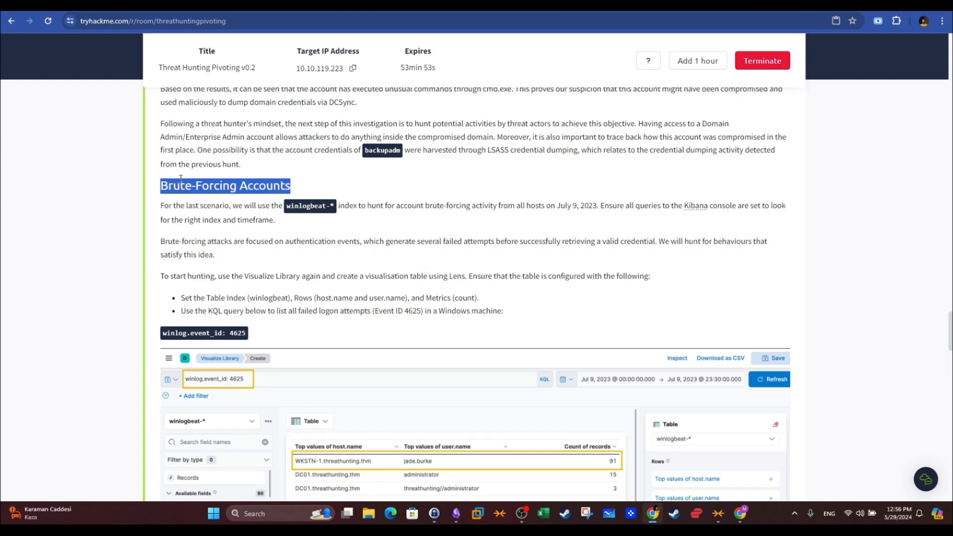
pyautogui.scroll(-5, 238, 203)
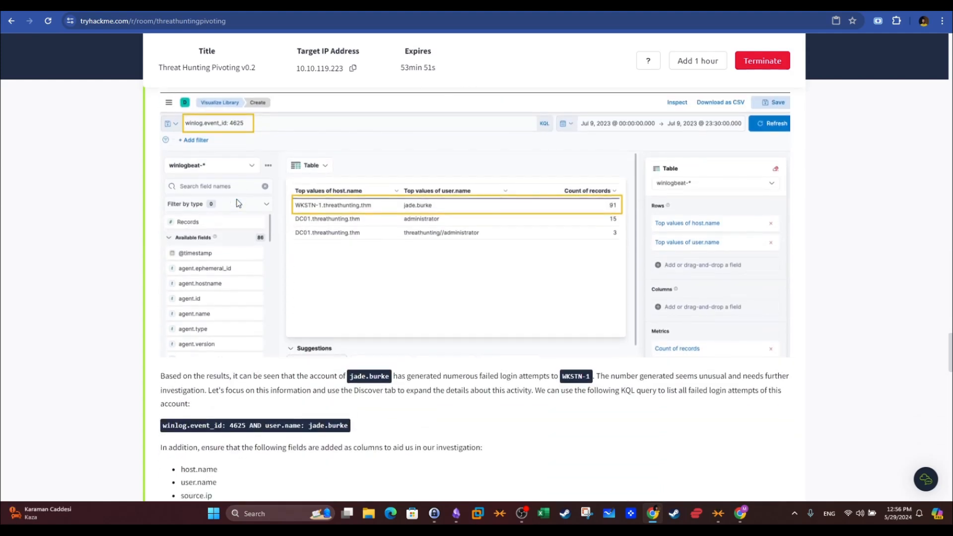
pyautogui.scroll(2, 238, 203)
pyautogui.click(278, 6)
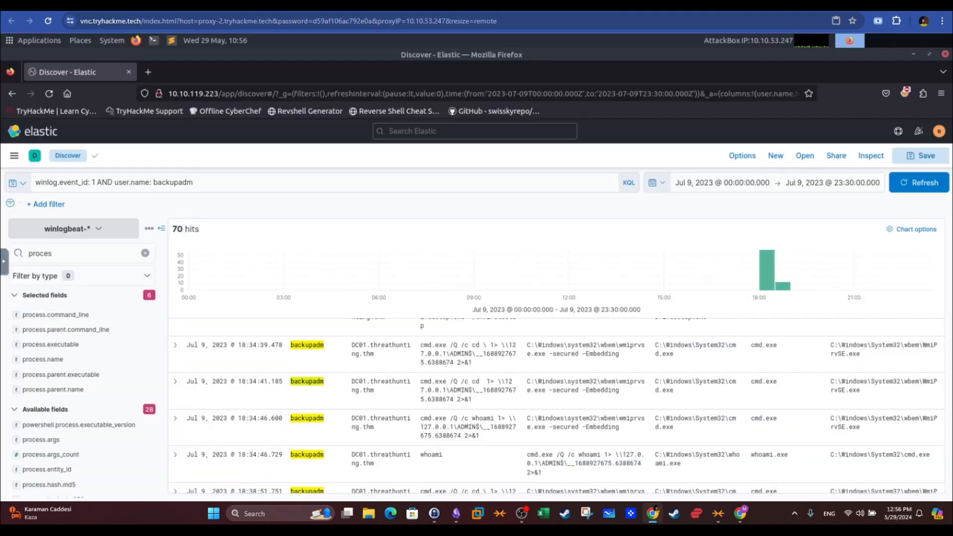
pyautogui.click(591, 183)
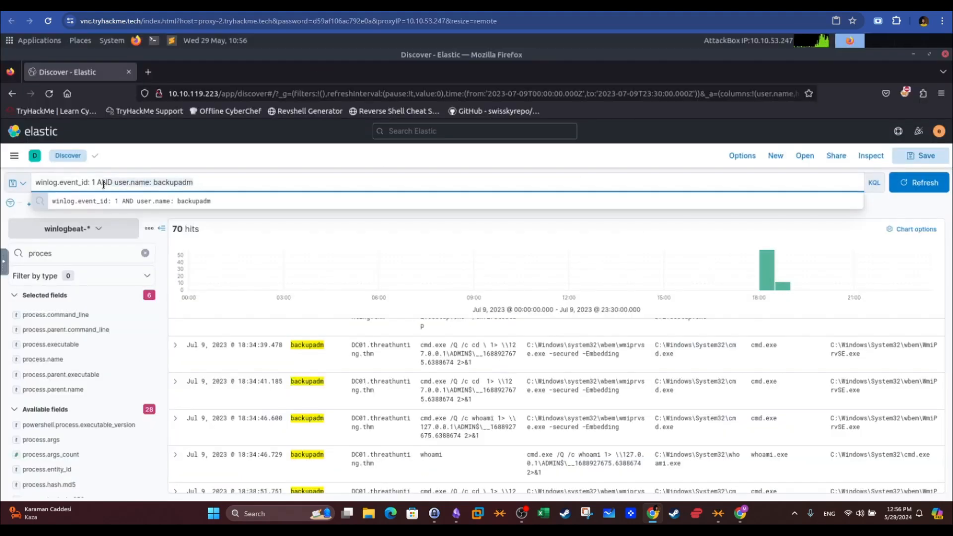
pyautogui.hotkey('ctrl', 'a')
pyautogui.press('BackSpace')
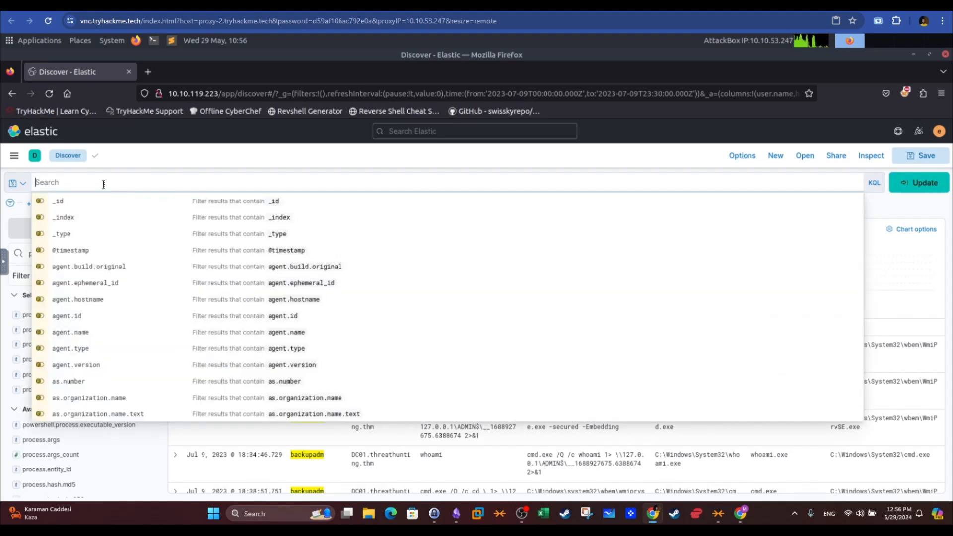
pyautogui.click(228, 160)
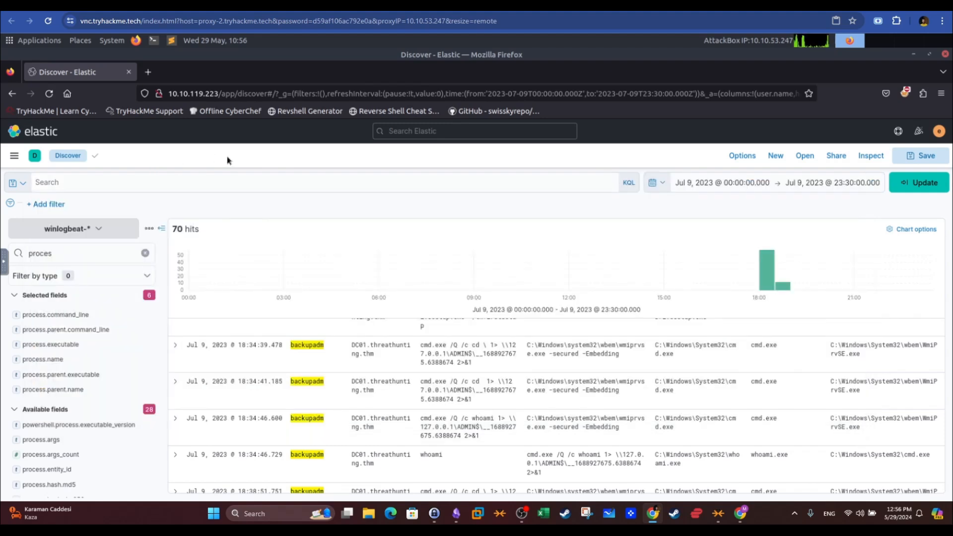
pyautogui.click(924, 183)
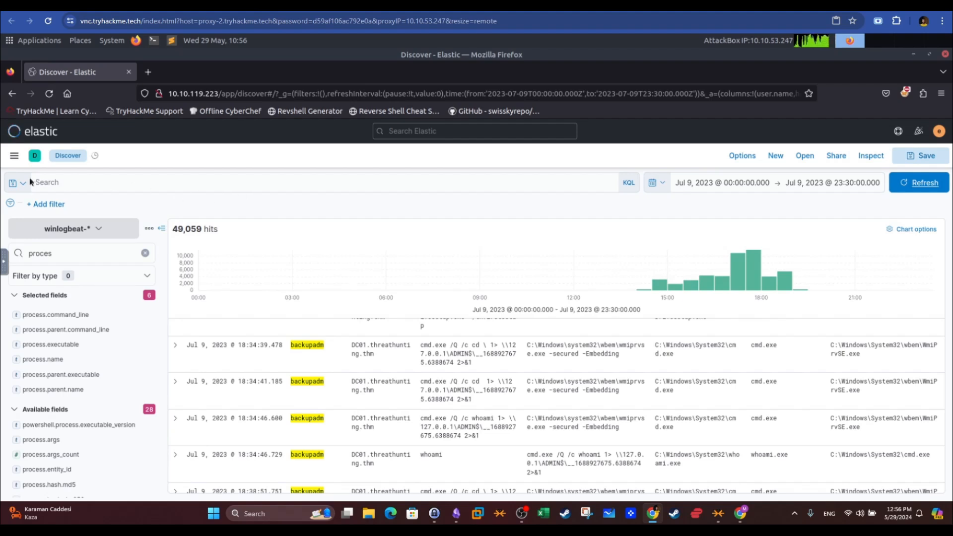
# - Search the winlogbeat-* events for failed logon attempts with the KQL query winlog.event_id: 4625 and look through the results
pyautogui.click(136, 182)
pyautogui.write('wi')
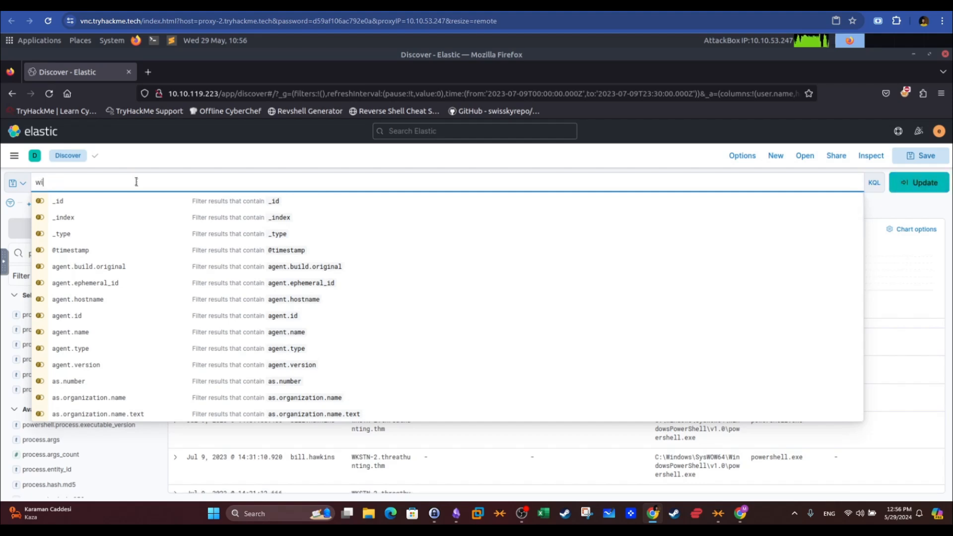
pyautogui.write('nlog.event')
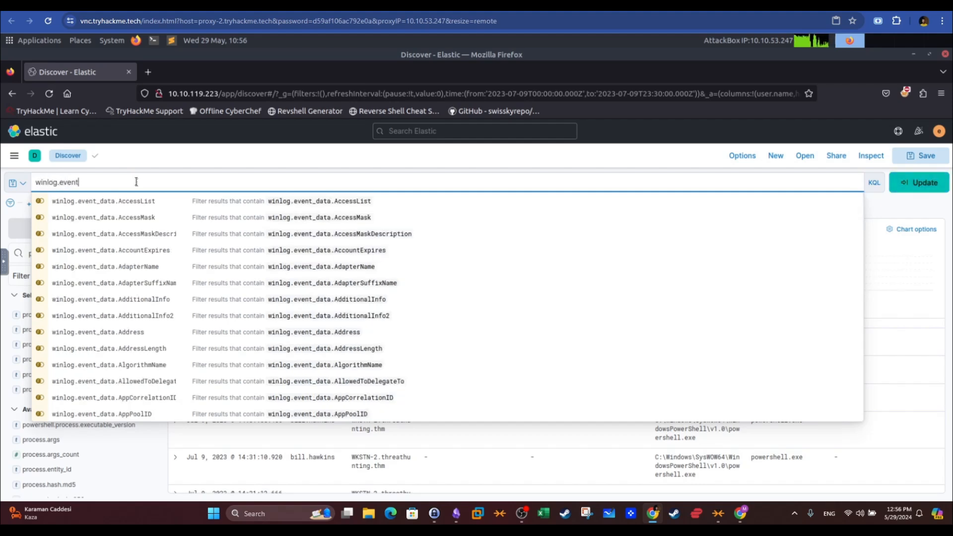
pyautogui.write('_id:')
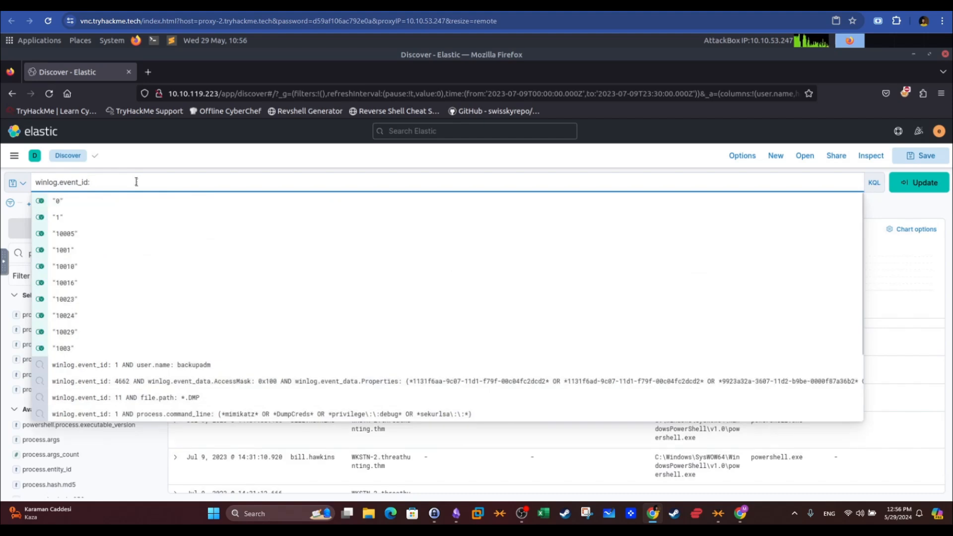
pyautogui.write(' 4625')
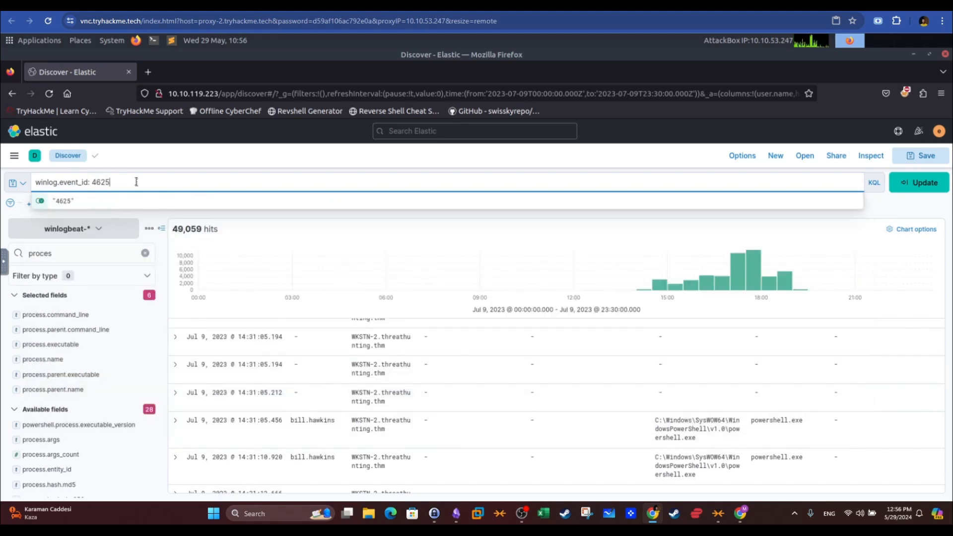
pyautogui.press('Return')
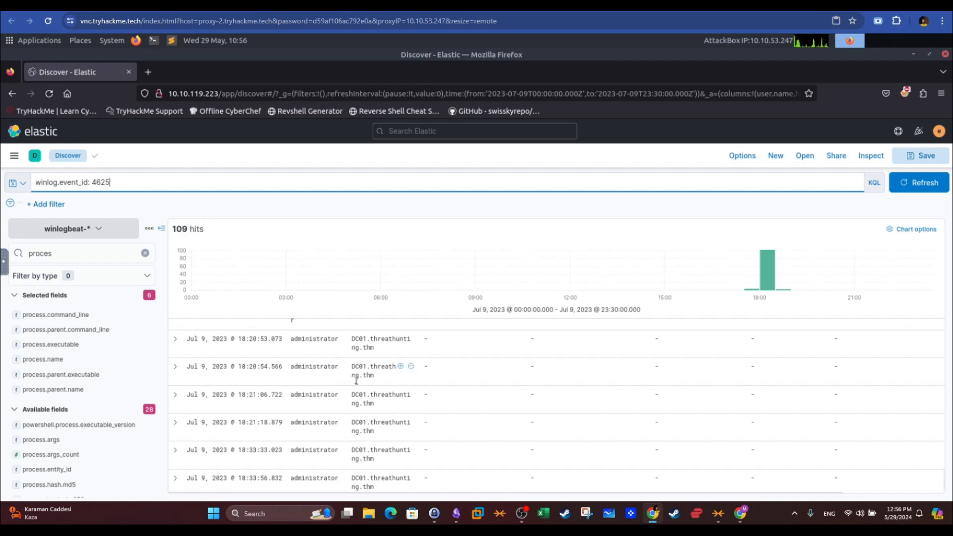
pyautogui.scroll(5, 355, 380)
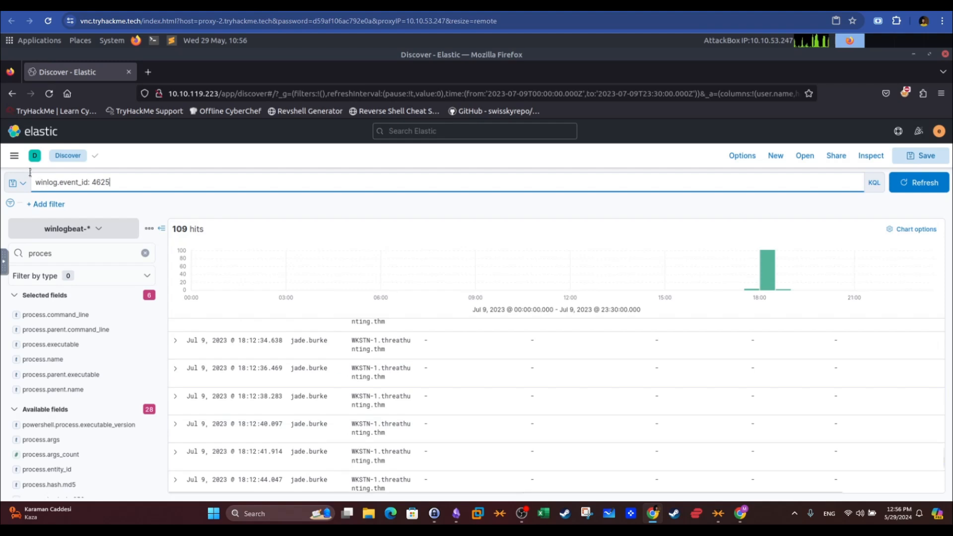
# - Save the failed-logon query under the name Brute-force
pyautogui.click(20, 184)
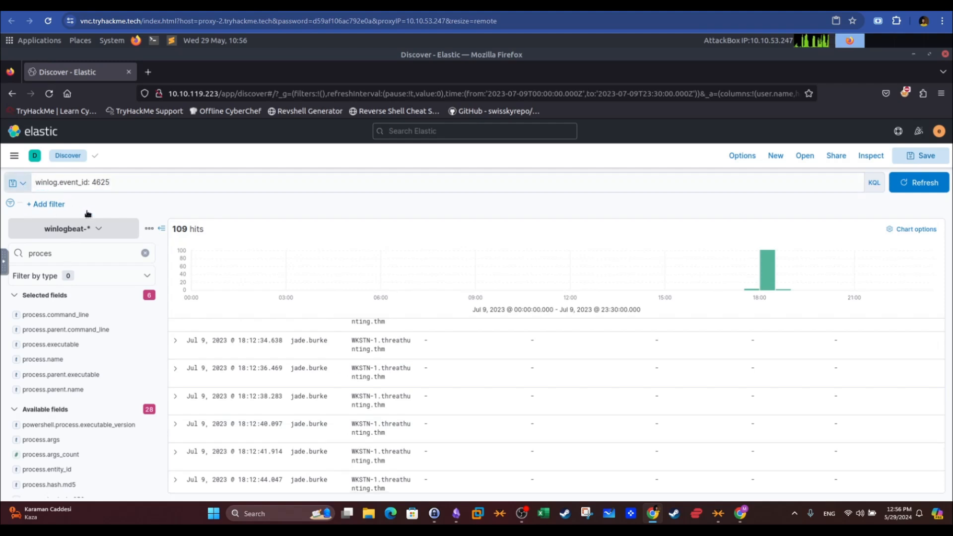
pyautogui.click(99, 311)
pyautogui.write('Brute-force')
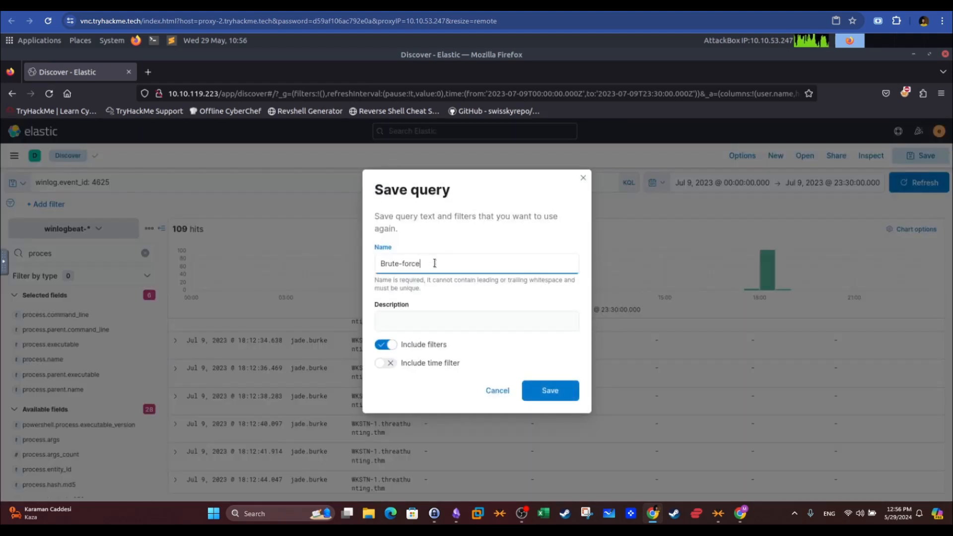
pyautogui.click(561, 391)
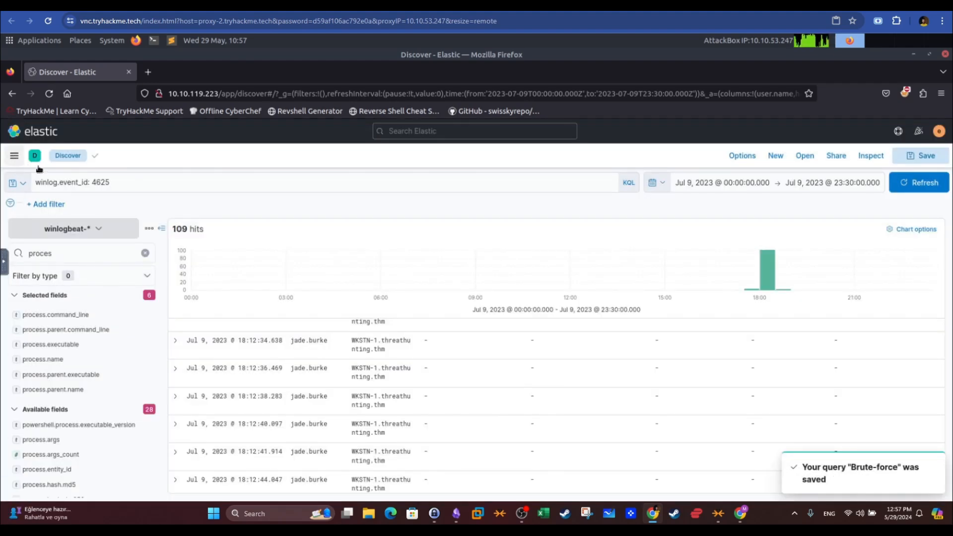
# - Create a new Lens visualization in the Visualize Library and load the saved Brute-force query into it
pyautogui.click(14, 155)
pyautogui.click(47, 329)
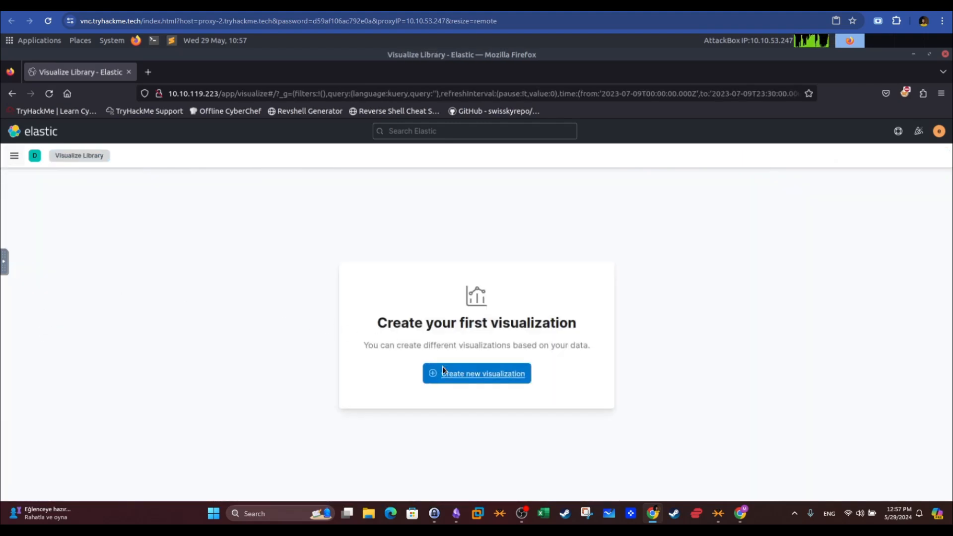
pyautogui.click(443, 366)
pyautogui.click(367, 251)
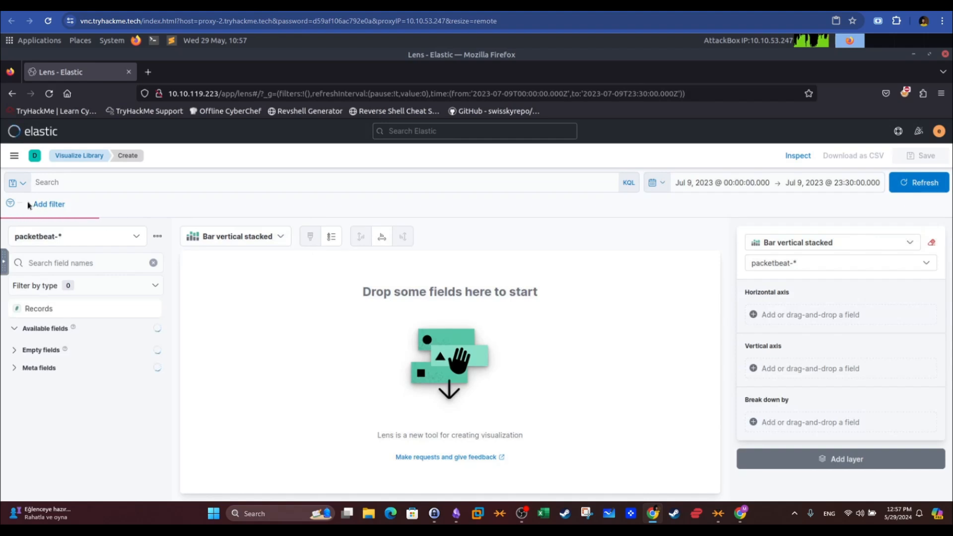
pyautogui.click(22, 184)
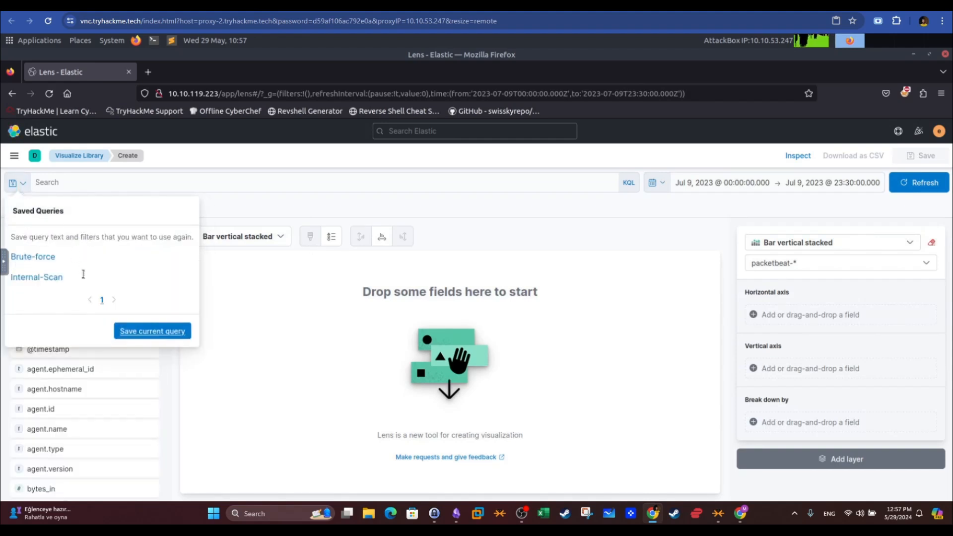
pyautogui.click(33, 257)
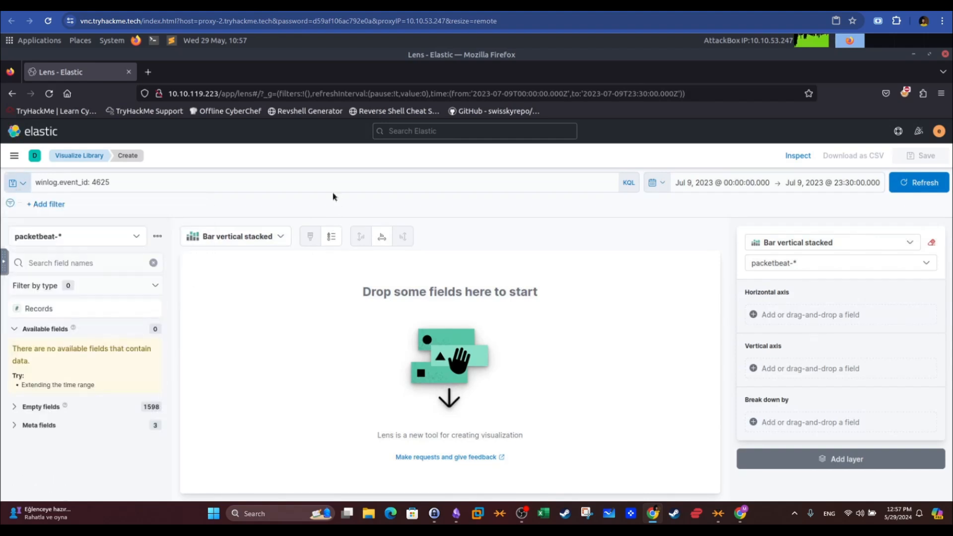
# - Set the visualization type to Table and its index to winlogbeat-*
pyautogui.click(280, 237)
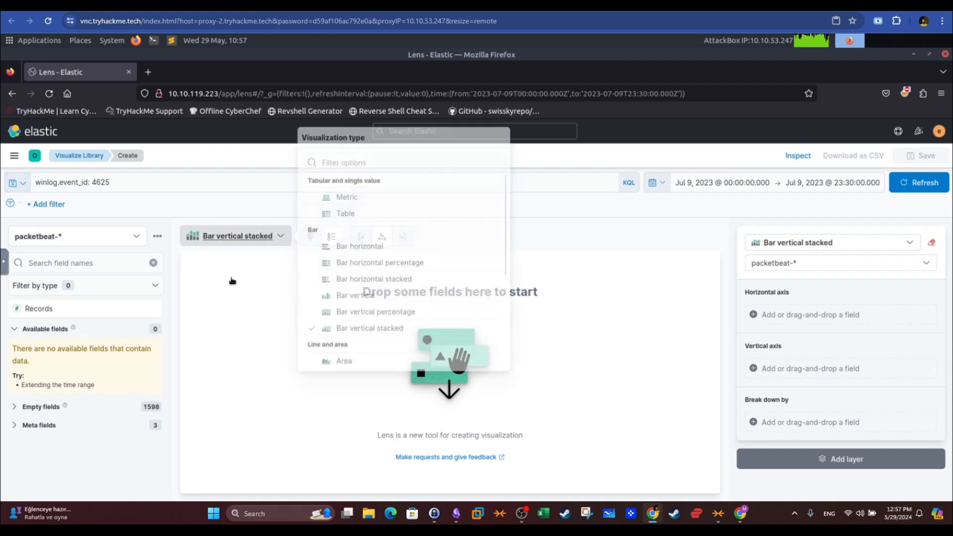
pyautogui.click(343, 213)
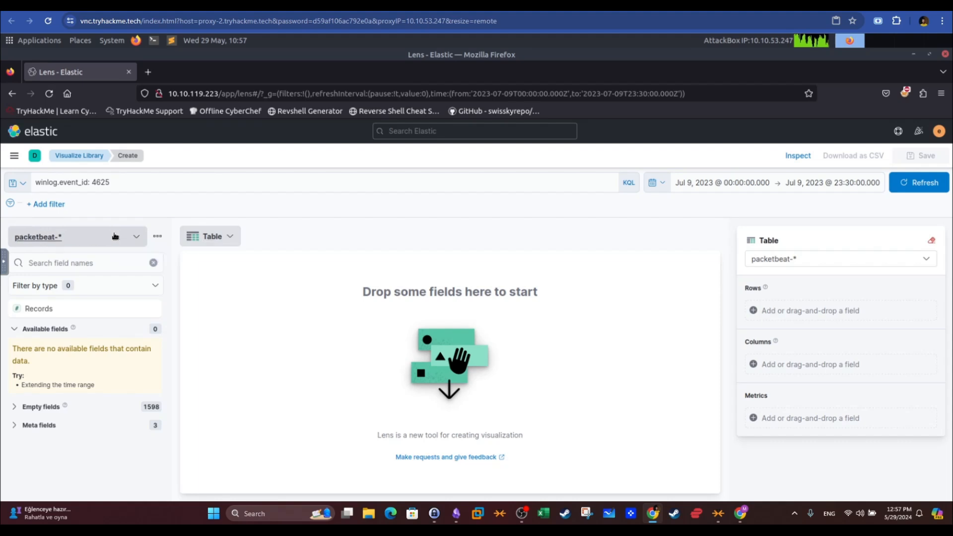
pyautogui.click(114, 236)
pyautogui.click(57, 318)
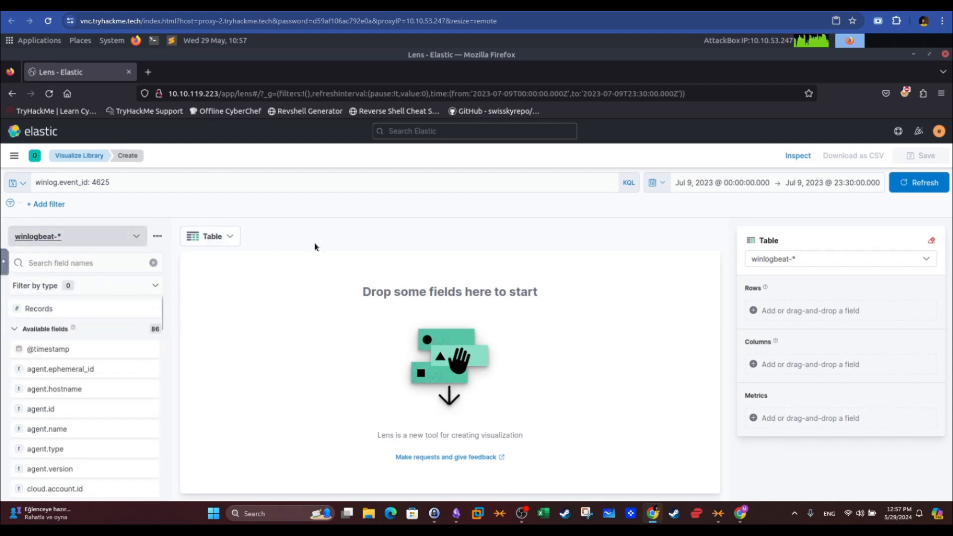
# - Add the host.hostname and user.name fields to the table so failed logons are counted per host and account
pyautogui.click(113, 263)
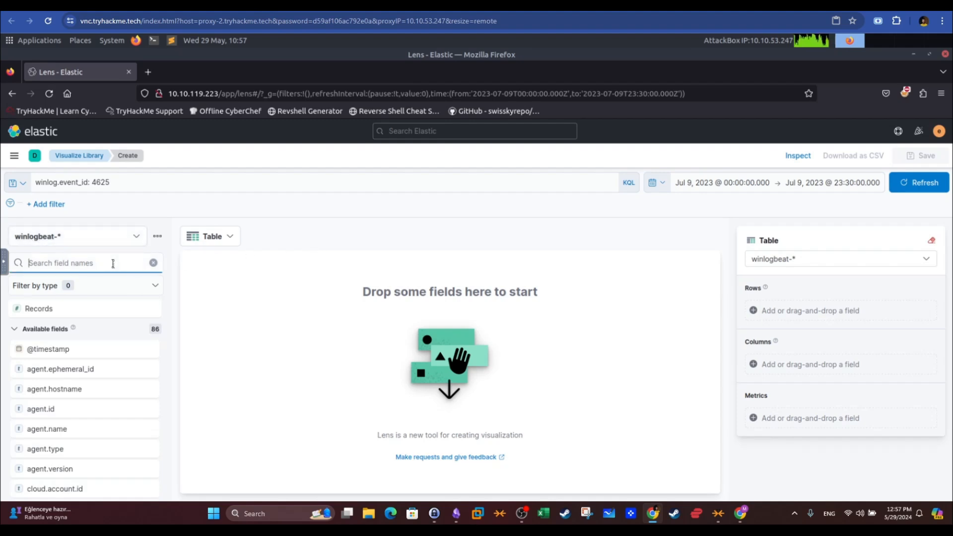
pyautogui.write('host')
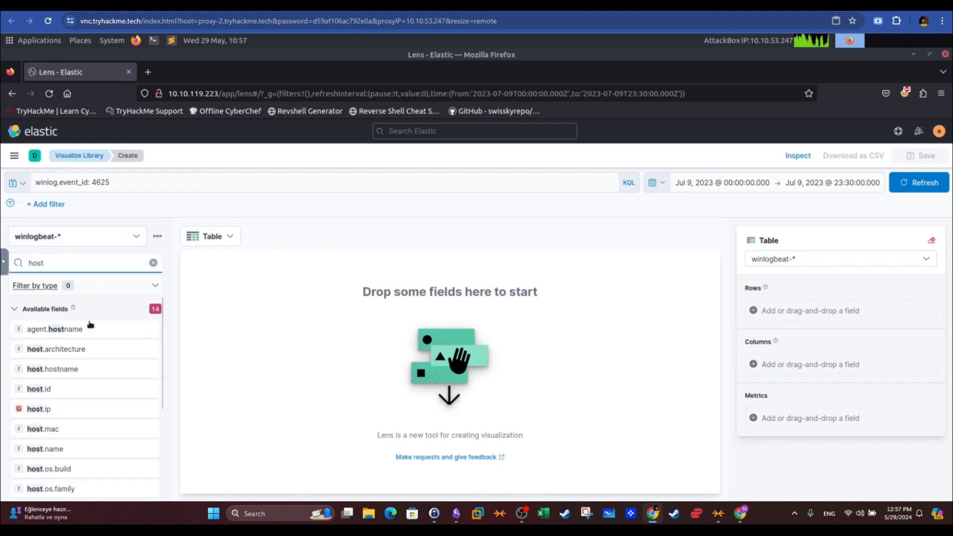
pyautogui.moveTo(91, 370); pyautogui.dragTo(271, 306)
pyautogui.click(89, 261)
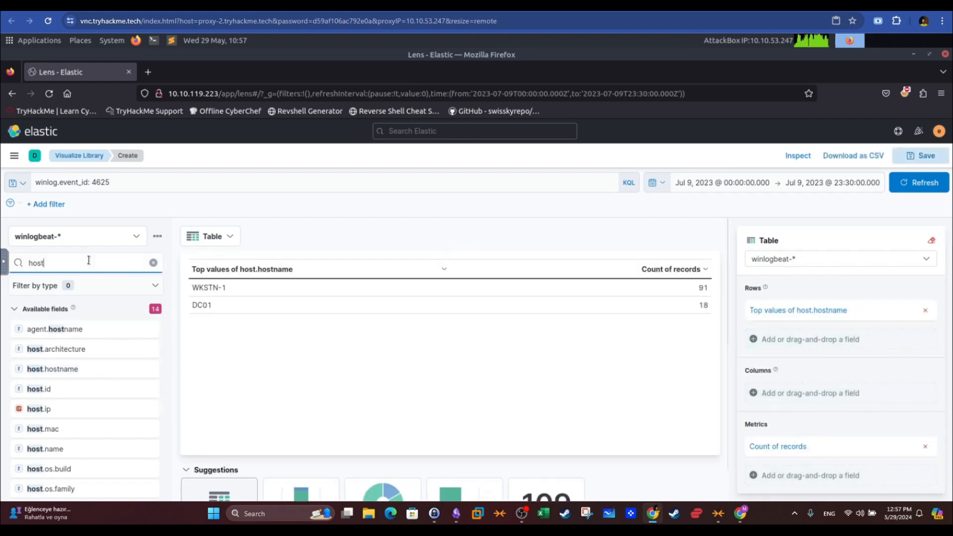
pyautogui.press('BackSpace')
pyautogui.press('BackSpace')
pyautogui.press('BackSpace')
pyautogui.press('BackSpace')
pyautogui.write('user')
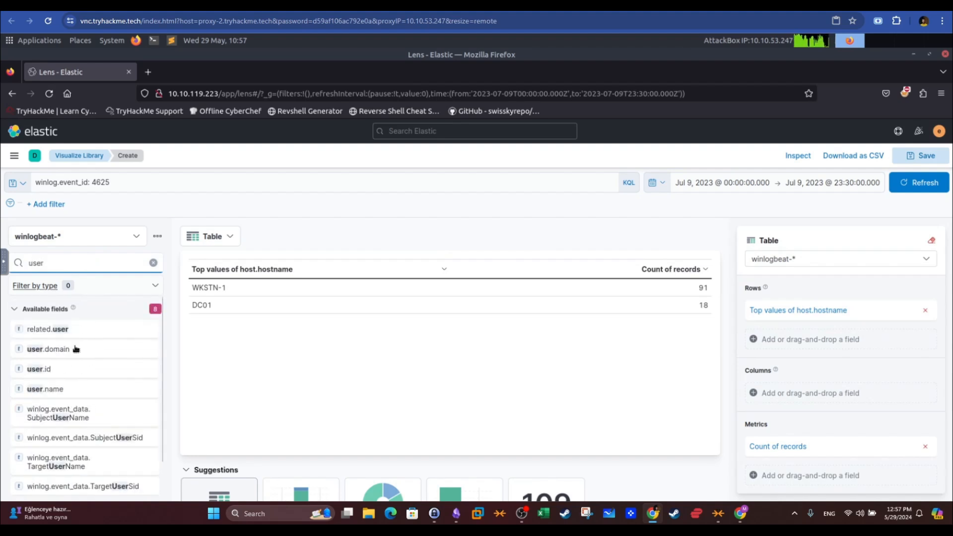
pyautogui.moveTo(70, 391); pyautogui.dragTo(453, 301)
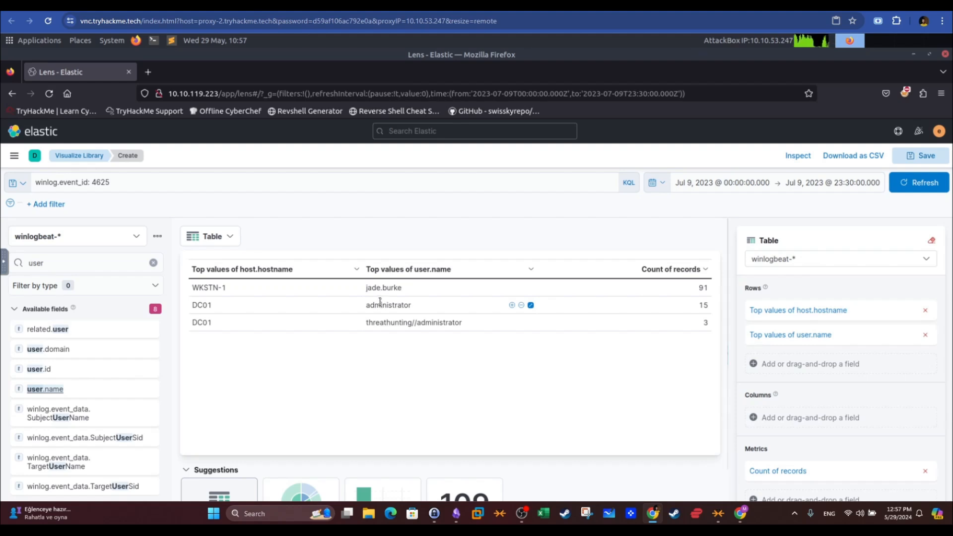
# - Change the query to winlog.event_id: "4625" and check which account and host have the most failed logons
pyautogui.click(131, 182)
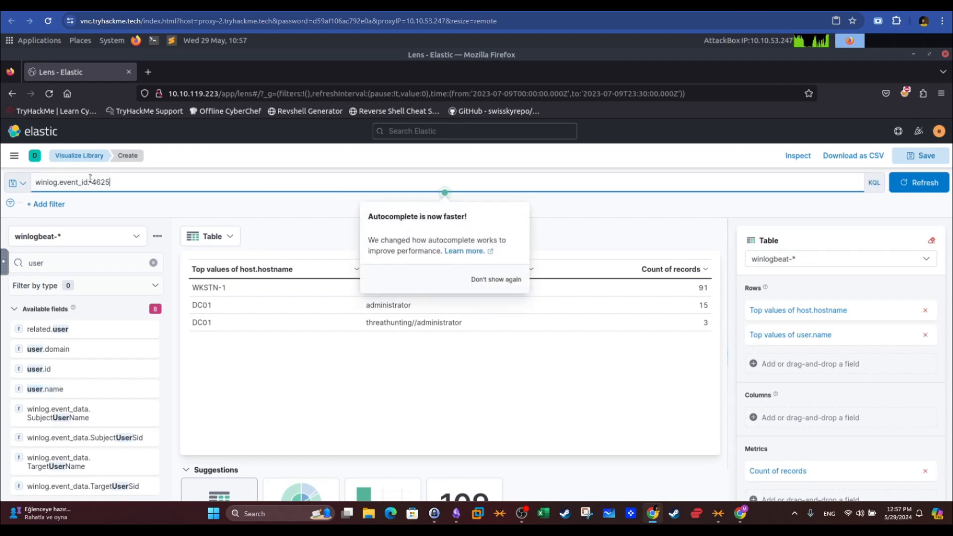
pyautogui.click(321, 203)
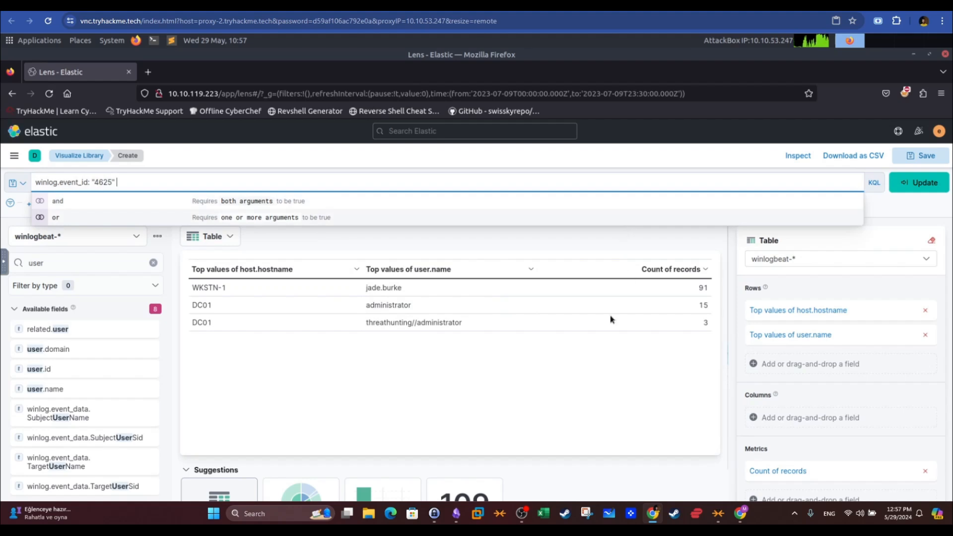
pyautogui.click(904, 208)
pyautogui.moveTo(403, 289); pyautogui.dragTo(367, 290)
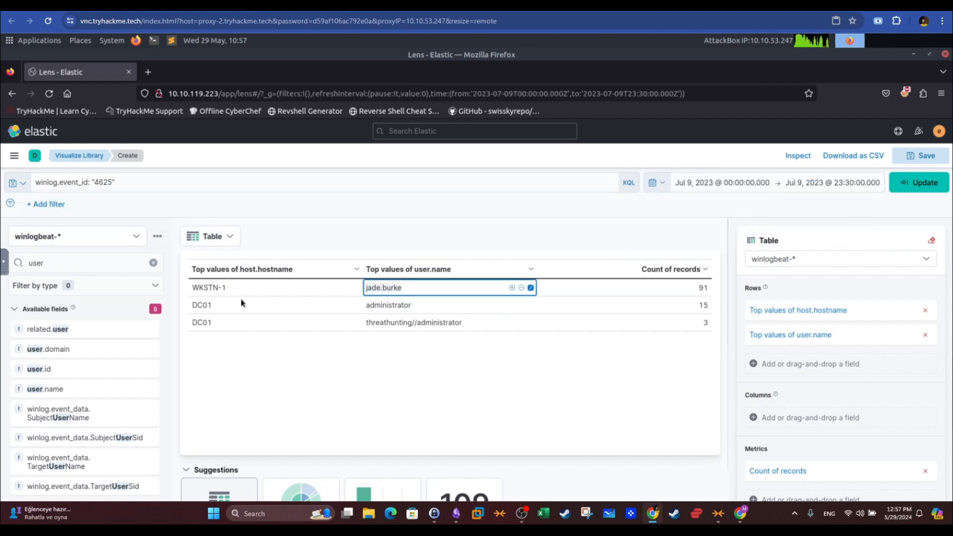
pyautogui.moveTo(227, 289); pyautogui.dragTo(193, 289)
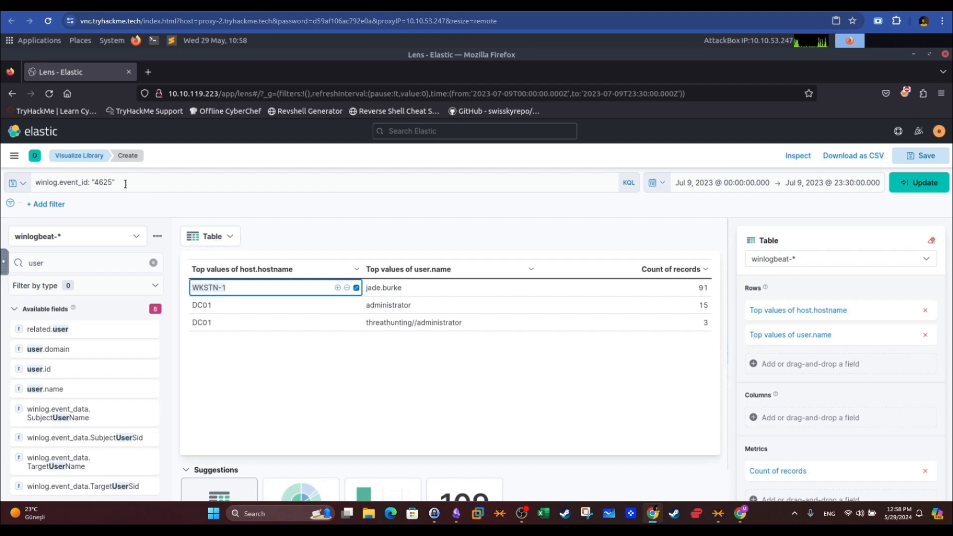
# - Extend the 4625 query with an AND user.name condition for the WKSTN-1 account with the most failed logons, and copy the whole query
pyautogui.click(125, 184)
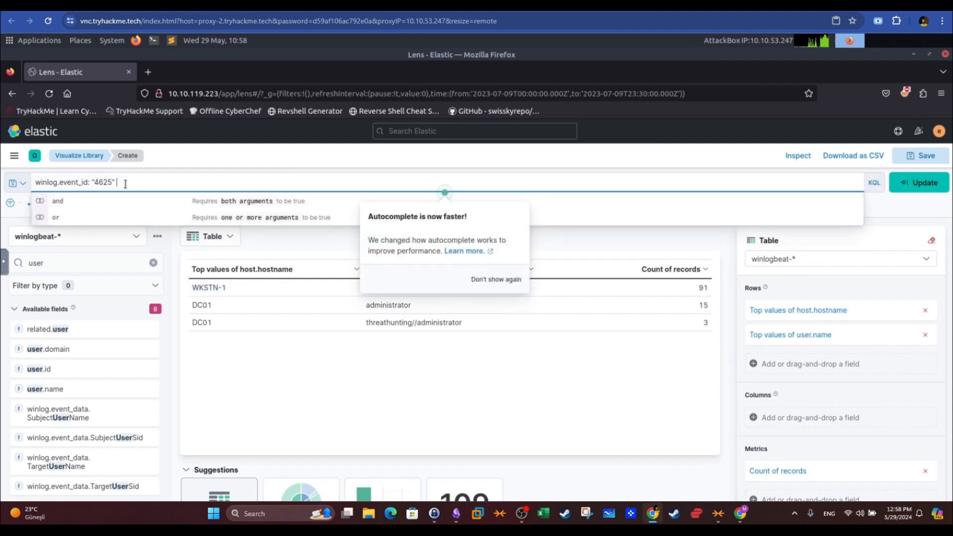
pyautogui.write('AND us')
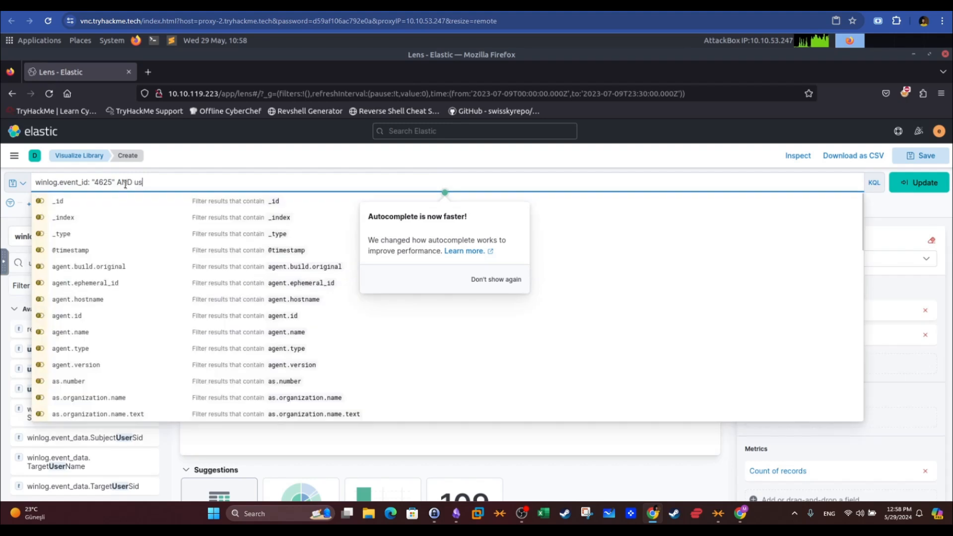
pyautogui.write('er.name: ')
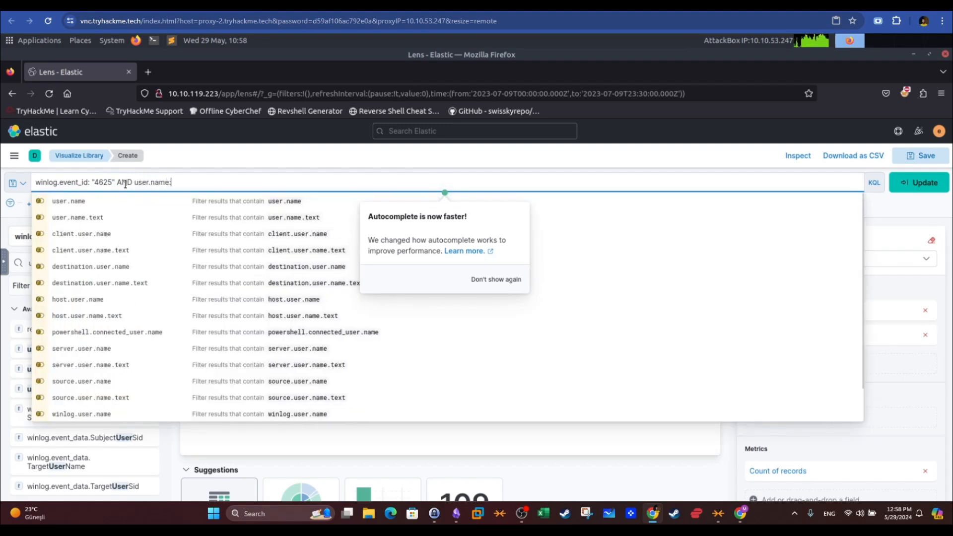
pyautogui.write('jade.burke')
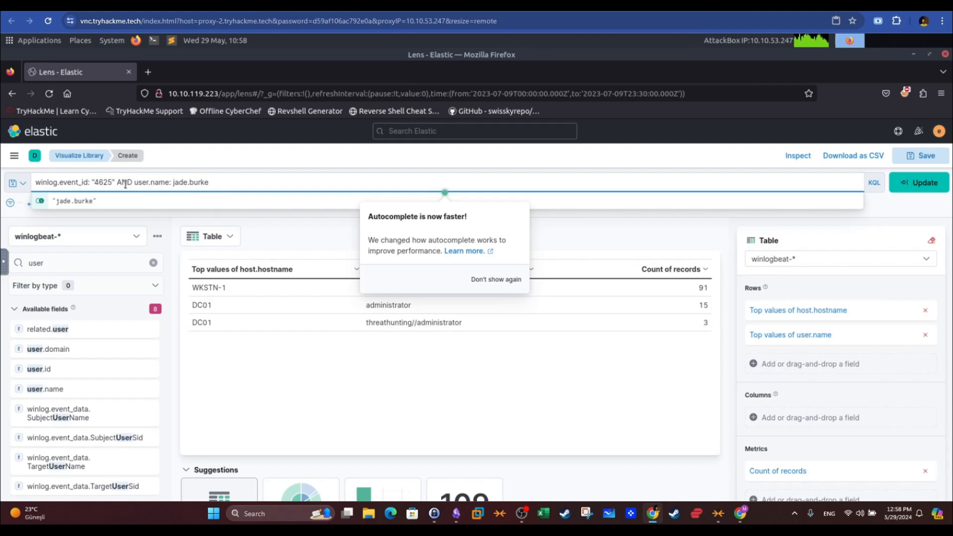
pyautogui.tripleClick(125, 184)
pyautogui.rightClick(125, 184)
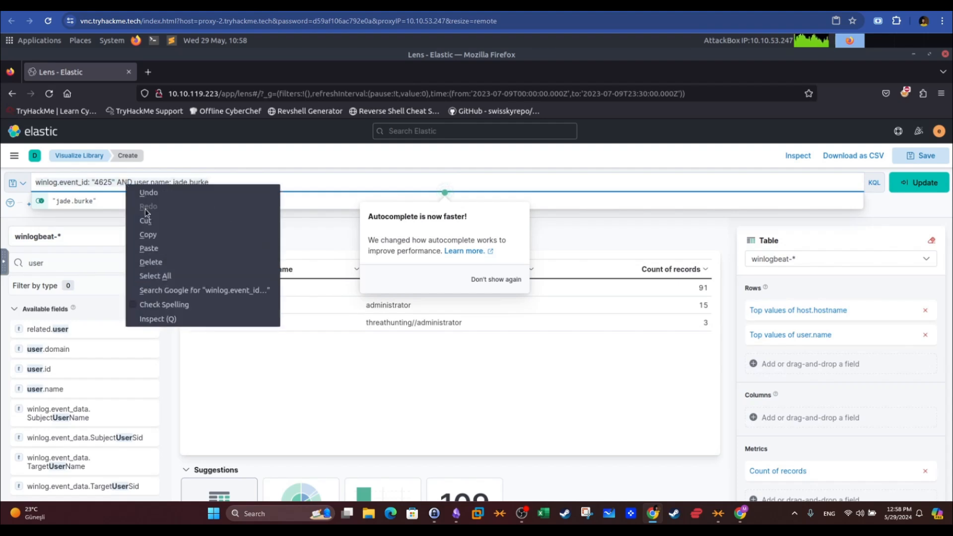
pyautogui.click(149, 235)
# - Return to Discover and replace its query with the copied 4625 and user.name query, refreshing the results
pyautogui.click(13, 94)
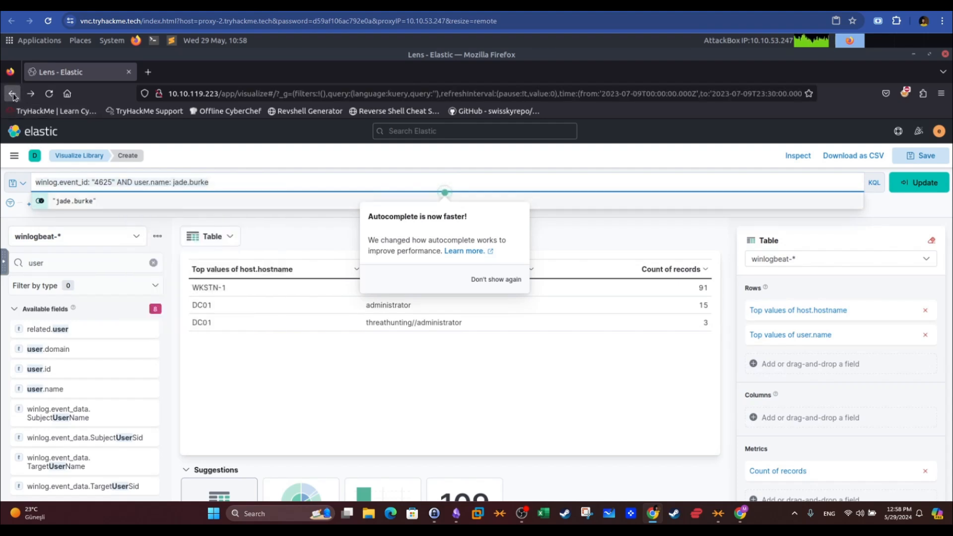
pyautogui.click(13, 95)
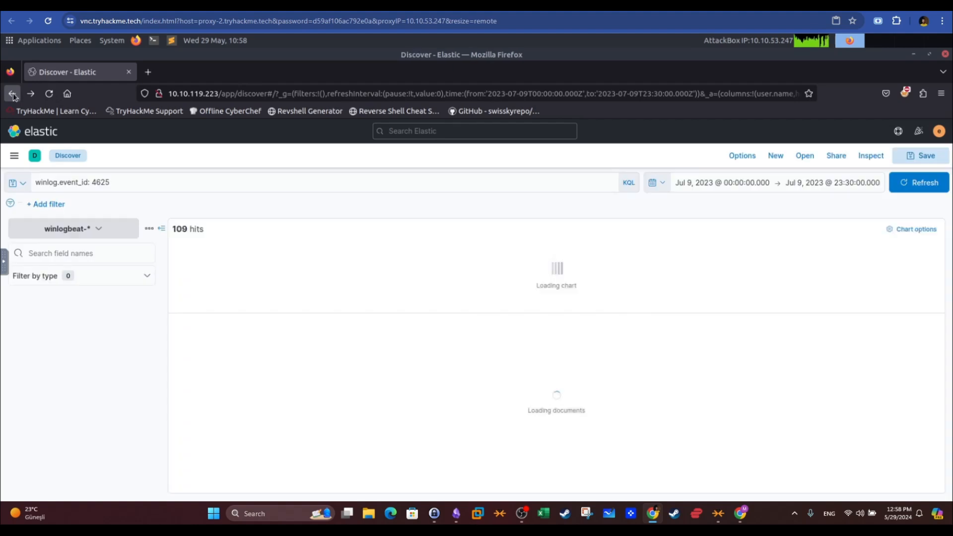
pyautogui.click(150, 184)
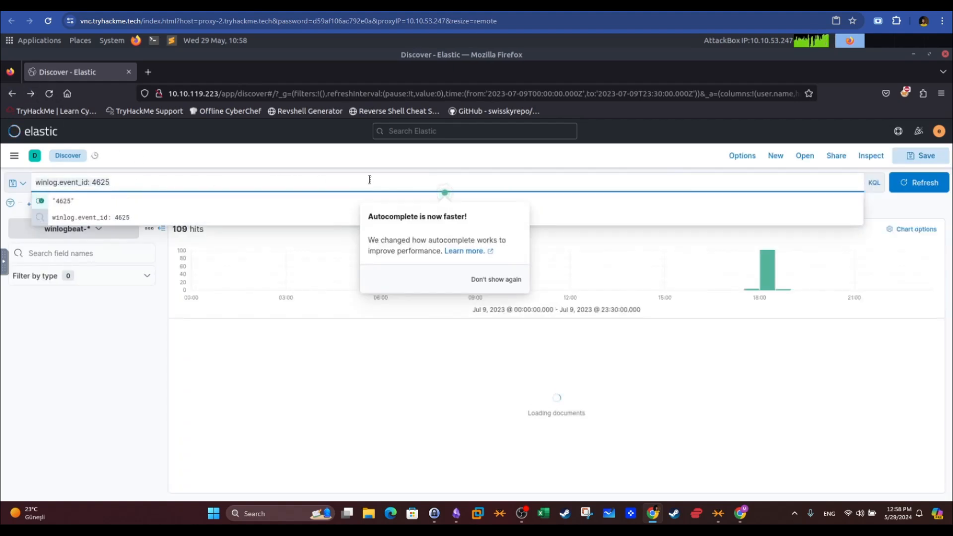
pyautogui.hotkey('ctrl', 'a')
pyautogui.hotkey('ctrl', 'v')
pyautogui.click(910, 184)
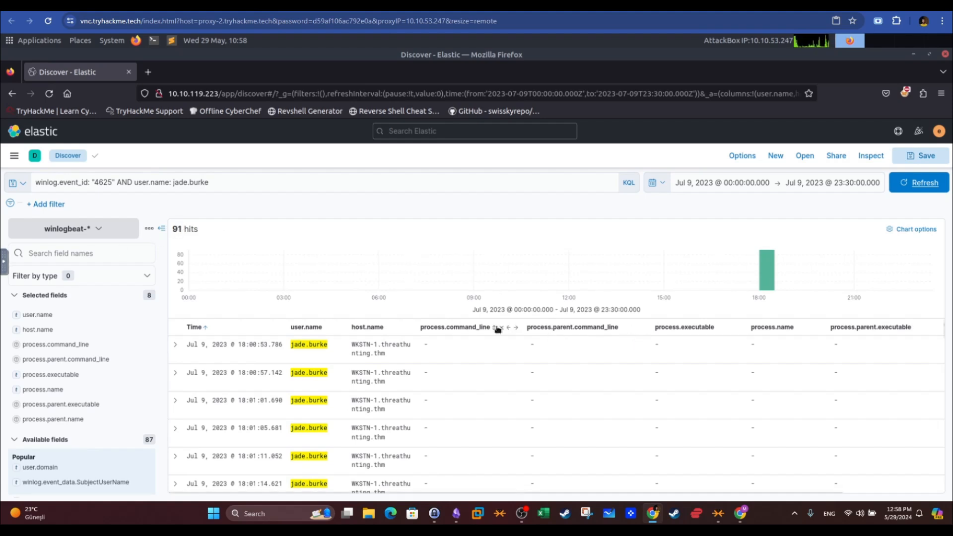
# - Remove all six process.* columns from the results table, keeping only user.name and host.name beside the time
pyautogui.click(502, 330)
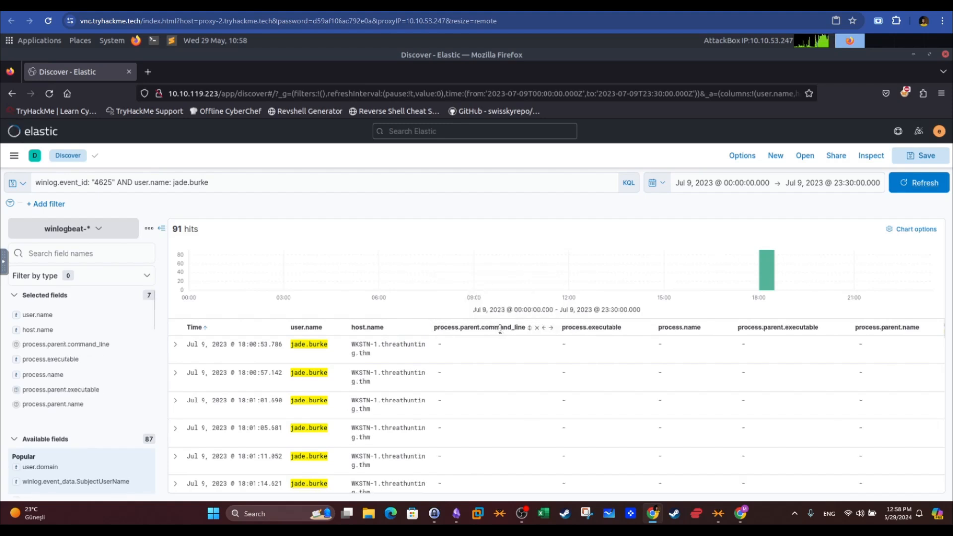
pyautogui.click(536, 329)
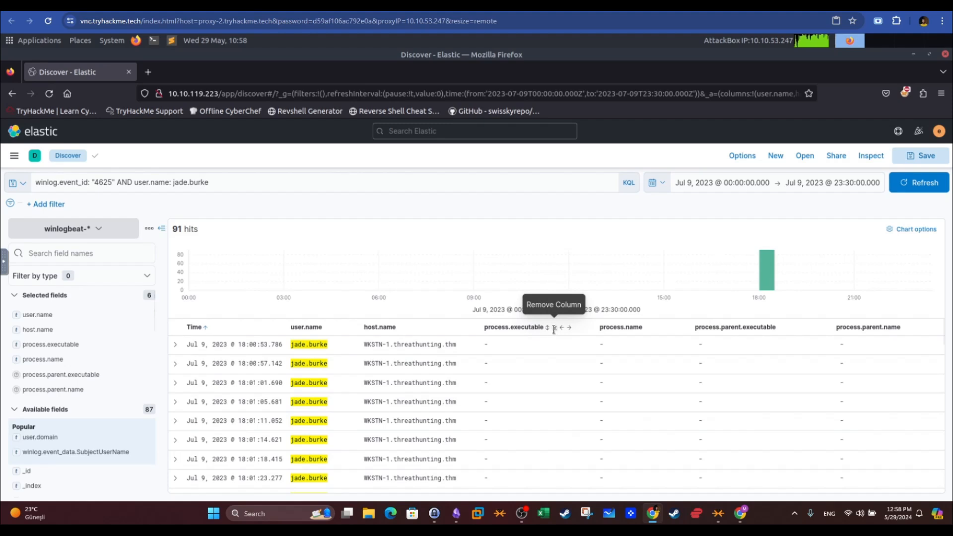
pyautogui.click(554, 330)
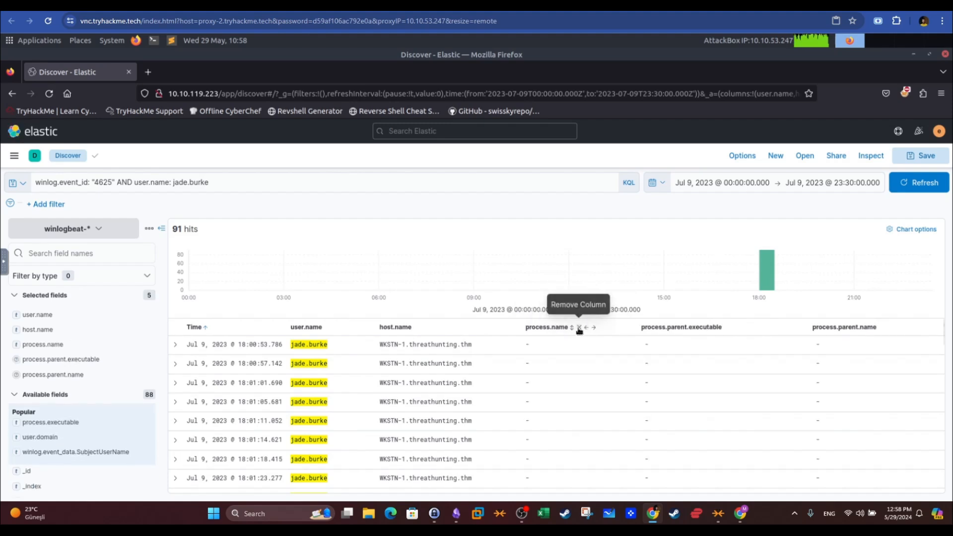
pyautogui.click(579, 329)
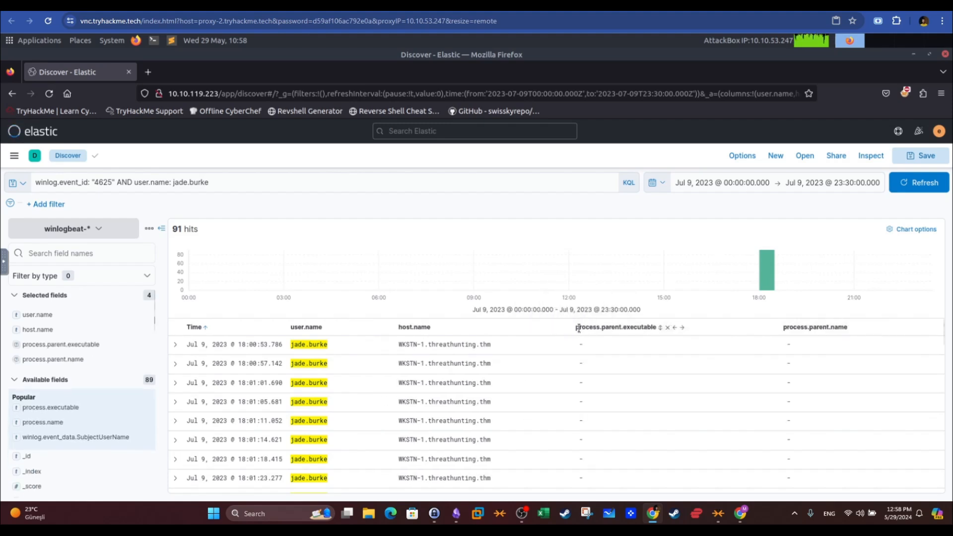
pyautogui.click(668, 328)
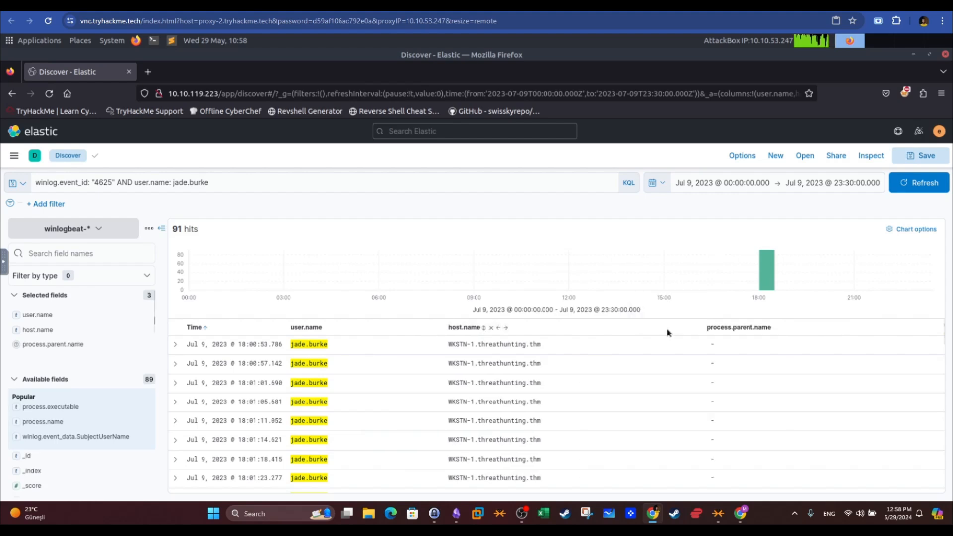
pyautogui.click(784, 328)
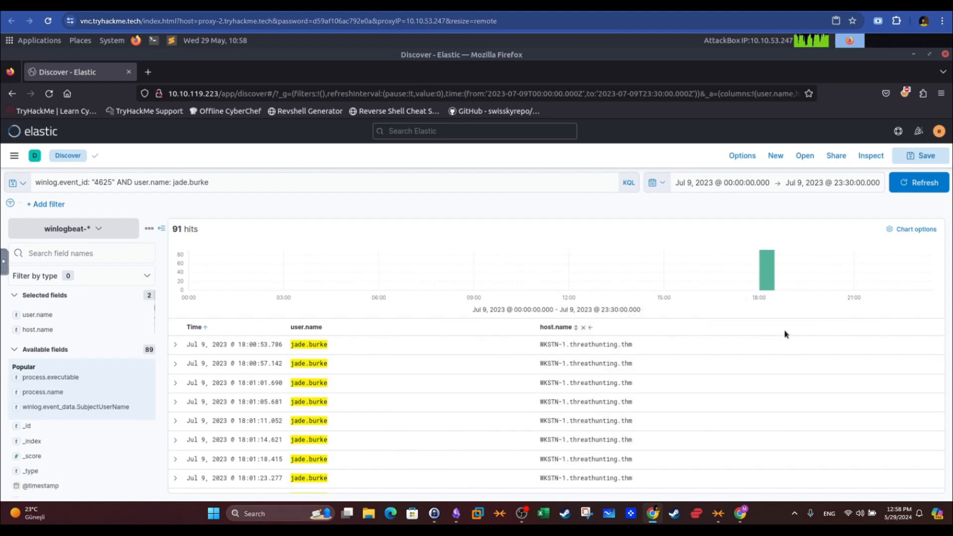
# - Find the logon fields and add winlog.event_data.LogonType as a column to the failed-logon results
pyautogui.click(86, 255)
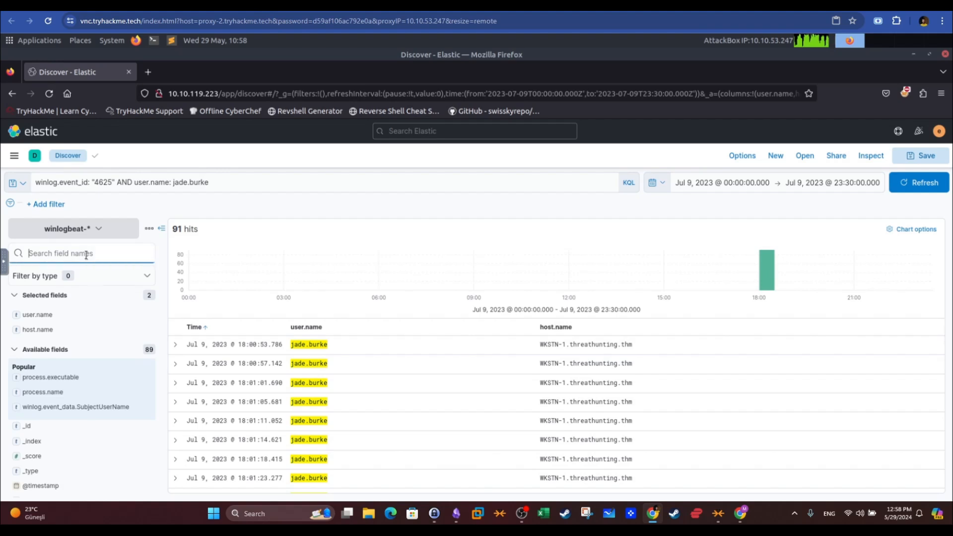
pyautogui.write('logon')
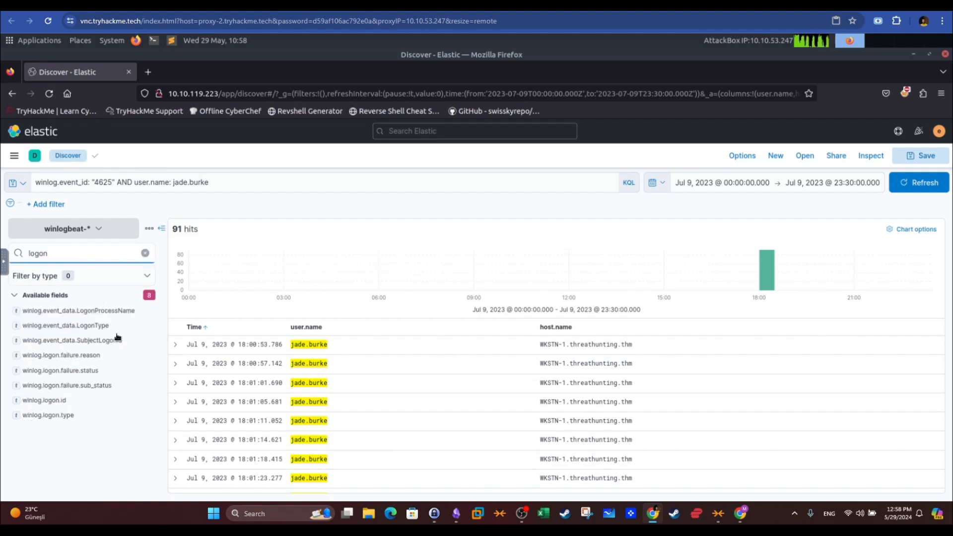
pyautogui.click(148, 325)
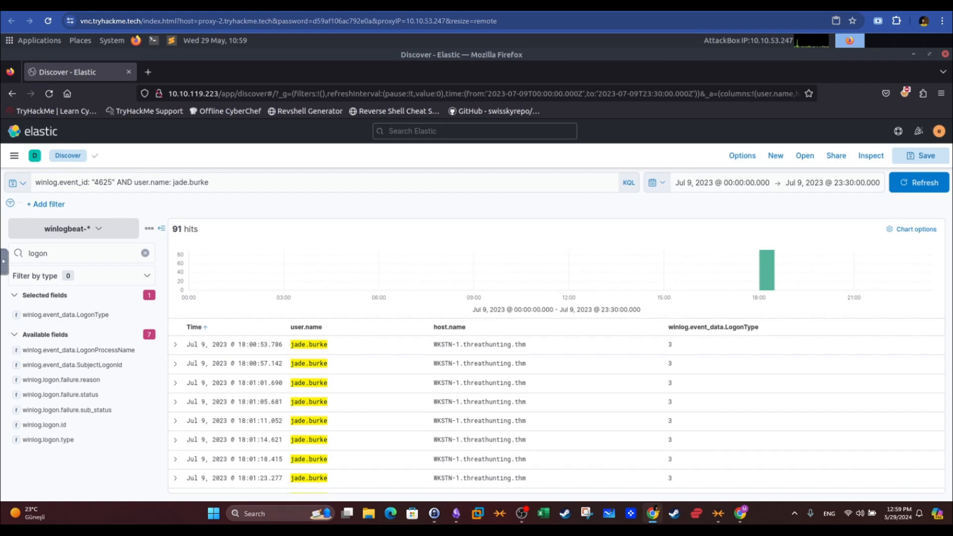
# - Search the available fields for ip and add source.ip as a column to the failed-logon results
pyautogui.click(89, 257)
pyautogui.press('BackSpace')
pyautogui.press('BackSpace')
pyautogui.press('BackSpace')
pyautogui.press('BackSpace')
pyautogui.press('BackSpace')
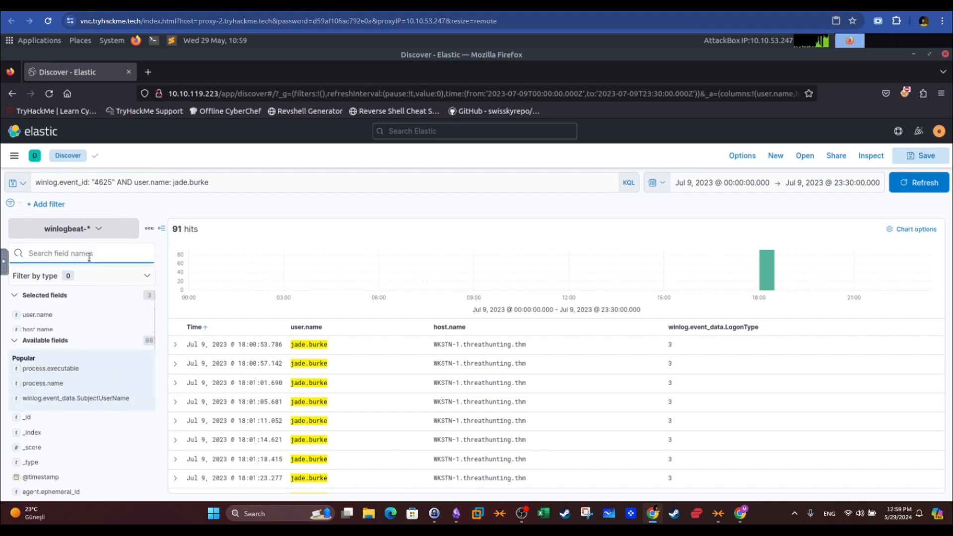
pyautogui.write('ip')
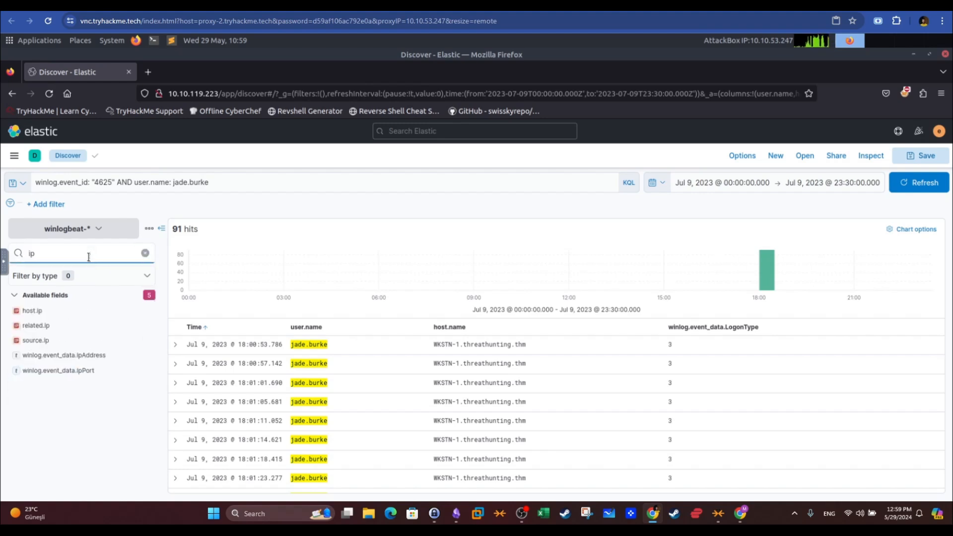
pyautogui.click(145, 344)
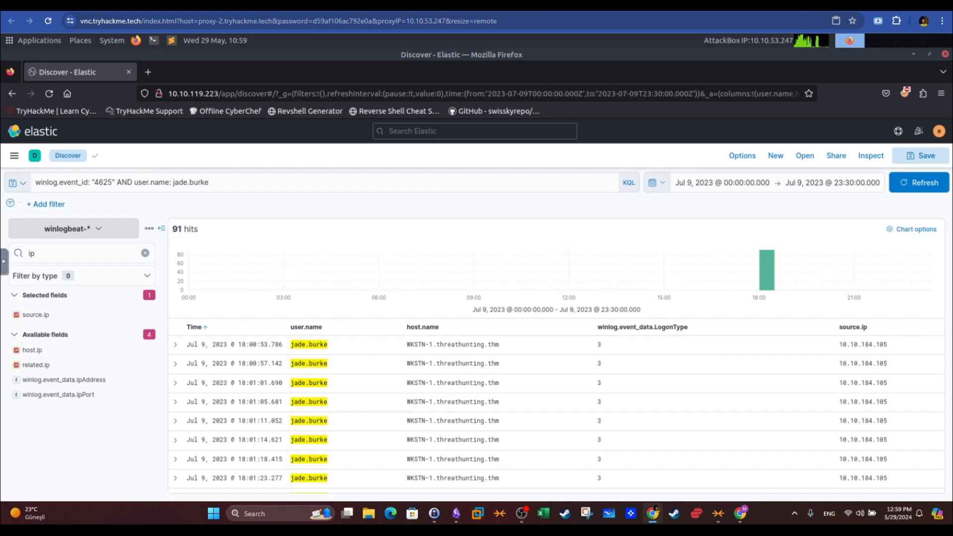
# - Change the event ID in the query to 4624 and run it to list the same account's successful logons
pyautogui.click(113, 182)
pyautogui.doubleClick(106, 183)
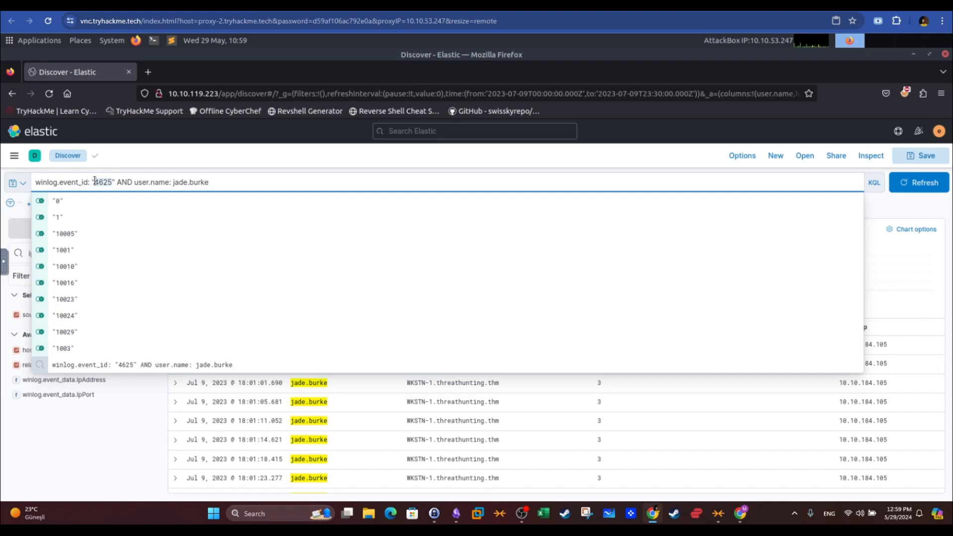
pyautogui.click(200, 166)
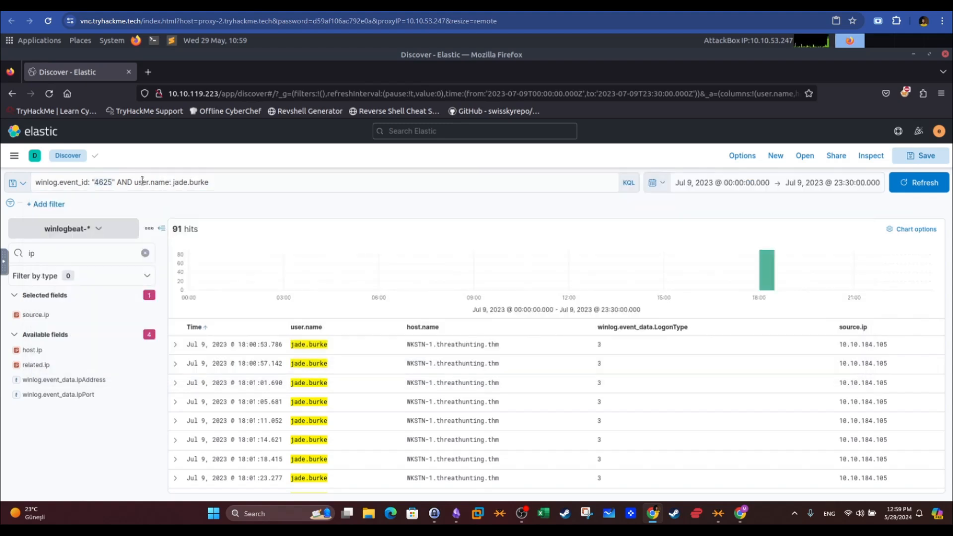
pyautogui.click(109, 182)
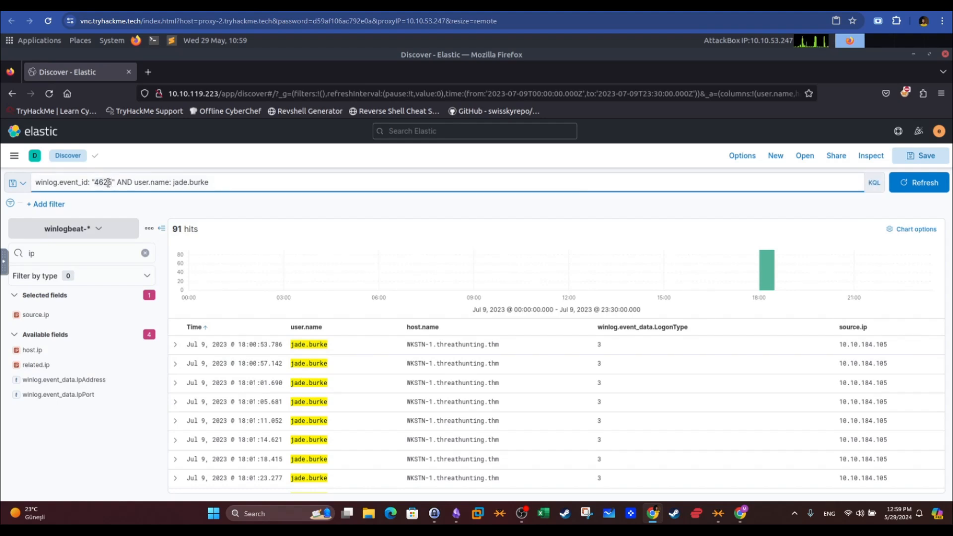
pyautogui.press('BackSpace')
pyautogui.write('5')
pyautogui.click(107, 184)
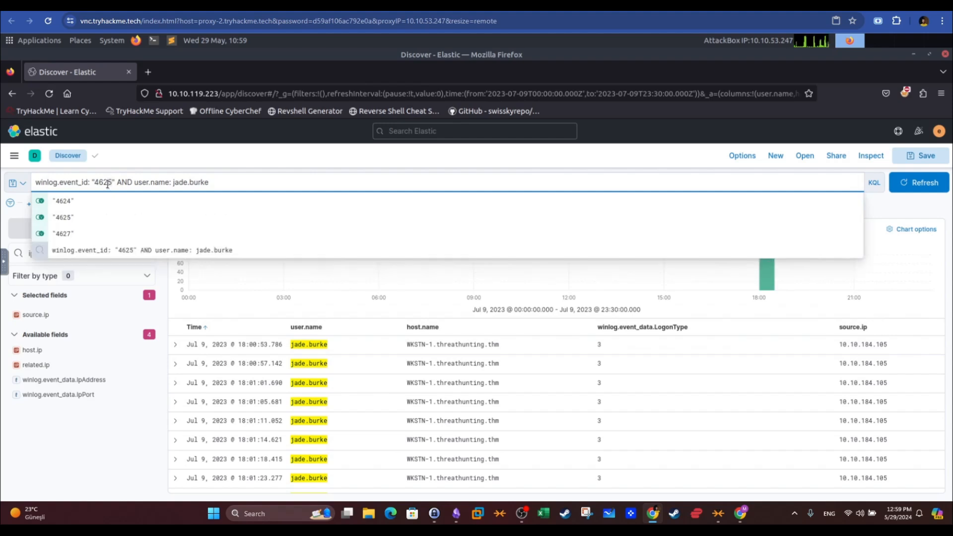
pyautogui.press('Delete')
pyautogui.write('4')
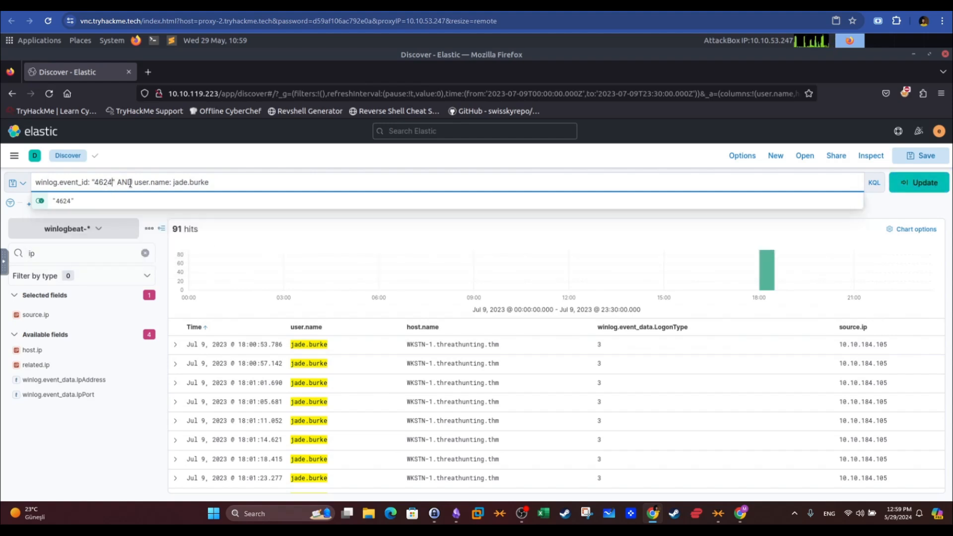
pyautogui.click(923, 185)
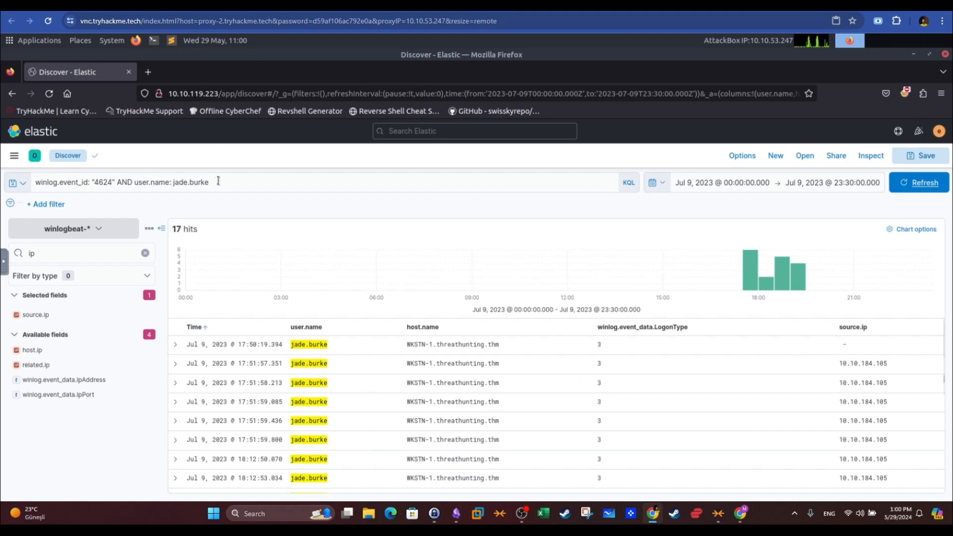
# - Change the event ID in the query to 1 and run it to list processes created by the same account
pyautogui.click(155, 181)
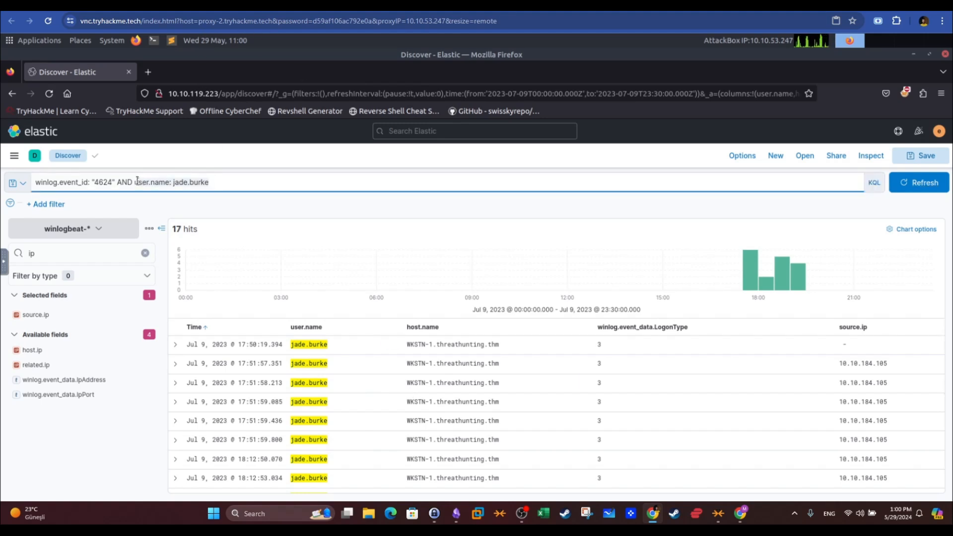
pyautogui.click(137, 181)
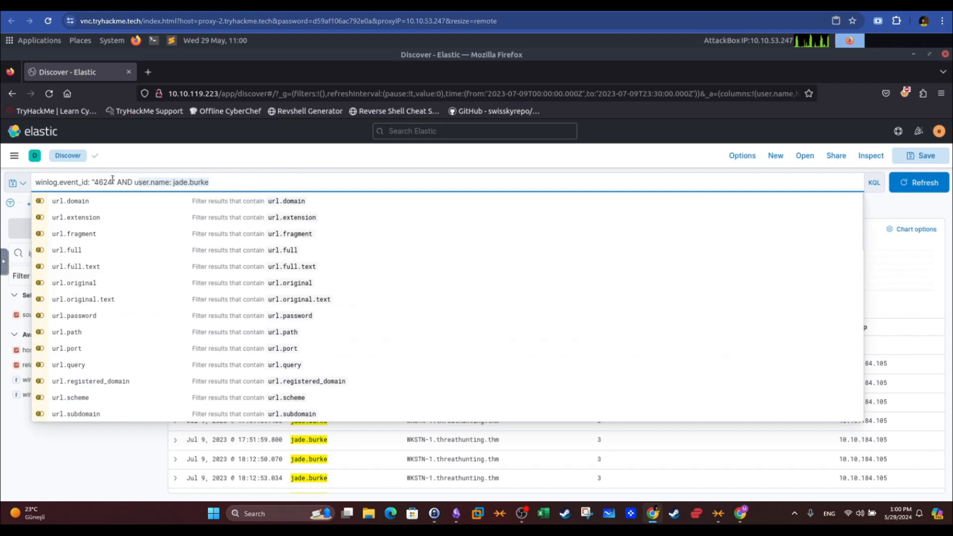
pyautogui.click(98, 183)
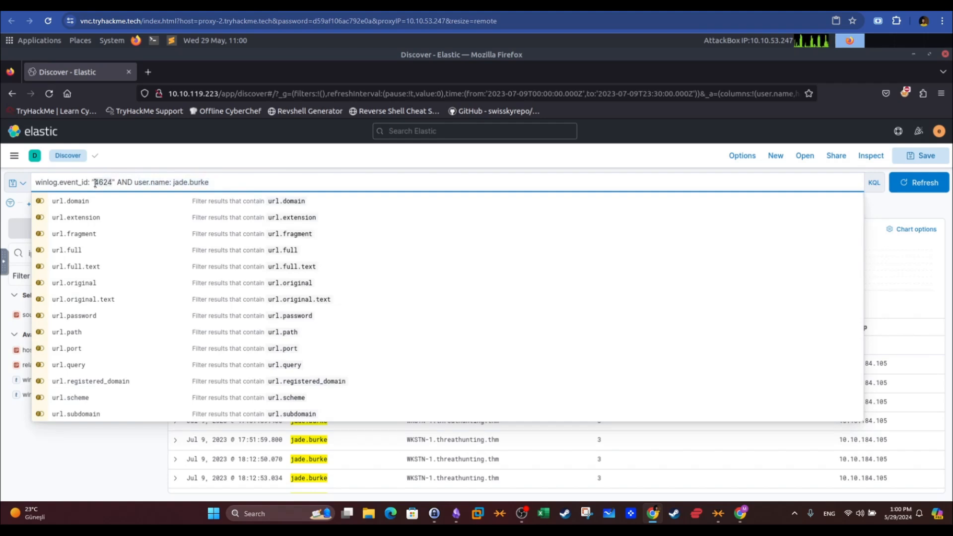
pyautogui.write('1')
pyautogui.click(922, 185)
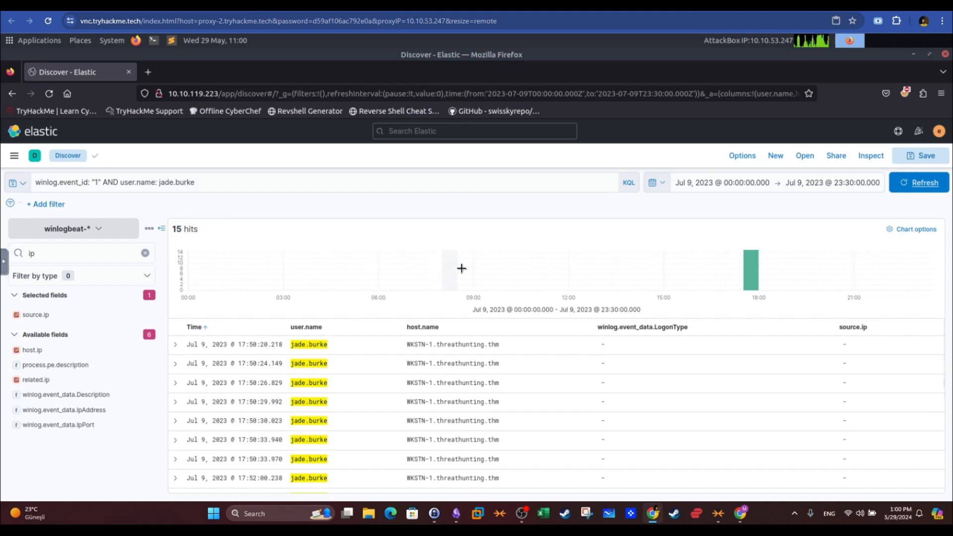
# - Replace the winlog.event_data.LogonType and source.ip columns with the process.command_line field
pyautogui.click(699, 328)
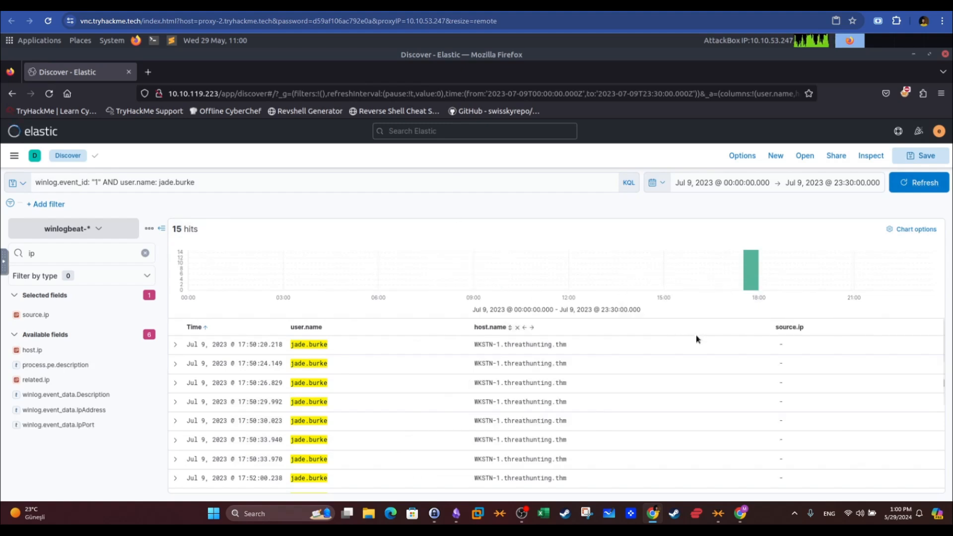
pyautogui.click(814, 327)
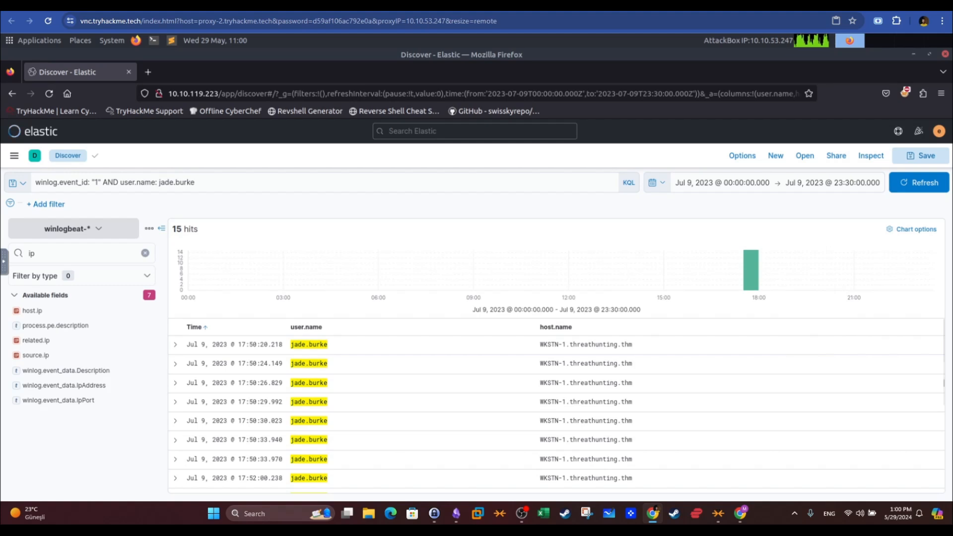
pyautogui.click(145, 253)
pyautogui.write('process')
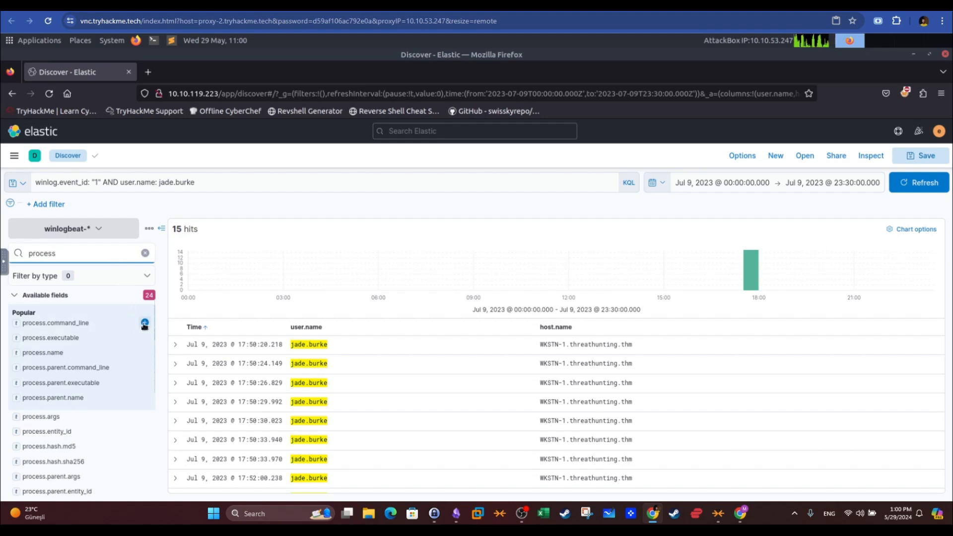
pyautogui.click(145, 323)
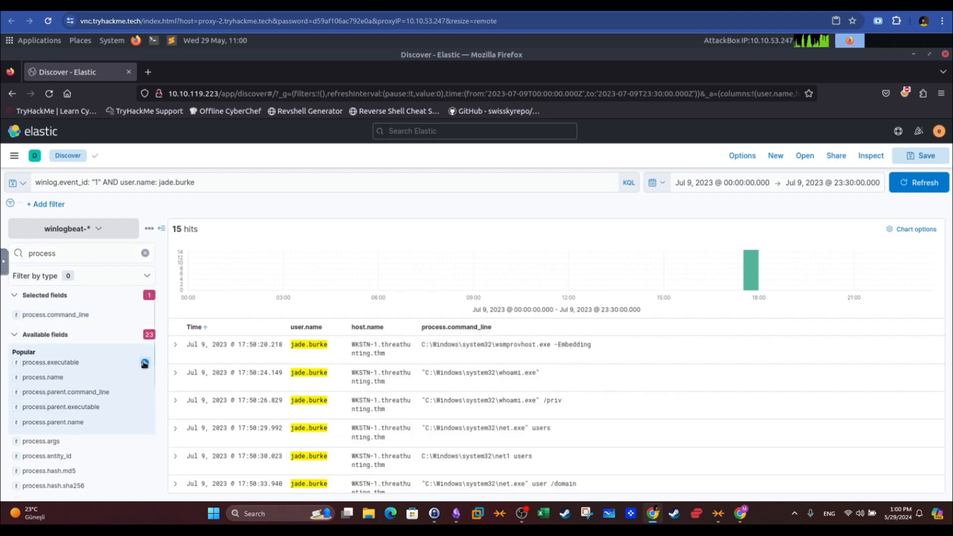
# - Add process.executable, process.name, process.parent.command_line, process.parent.executable and process.parent.name as result columns
pyautogui.click(145, 362)
pyautogui.click(145, 380)
pyautogui.click(144, 394)
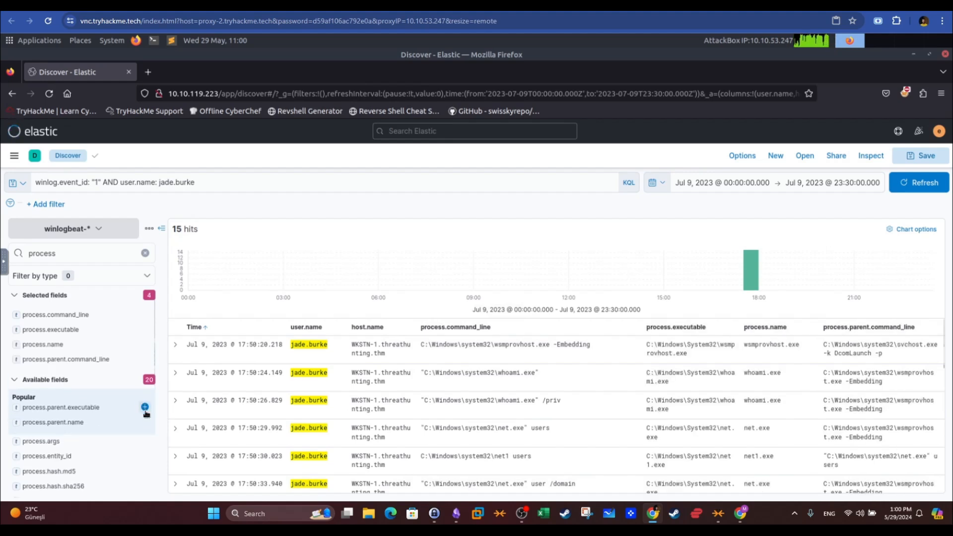
pyautogui.click(145, 398)
pyautogui.click(146, 423)
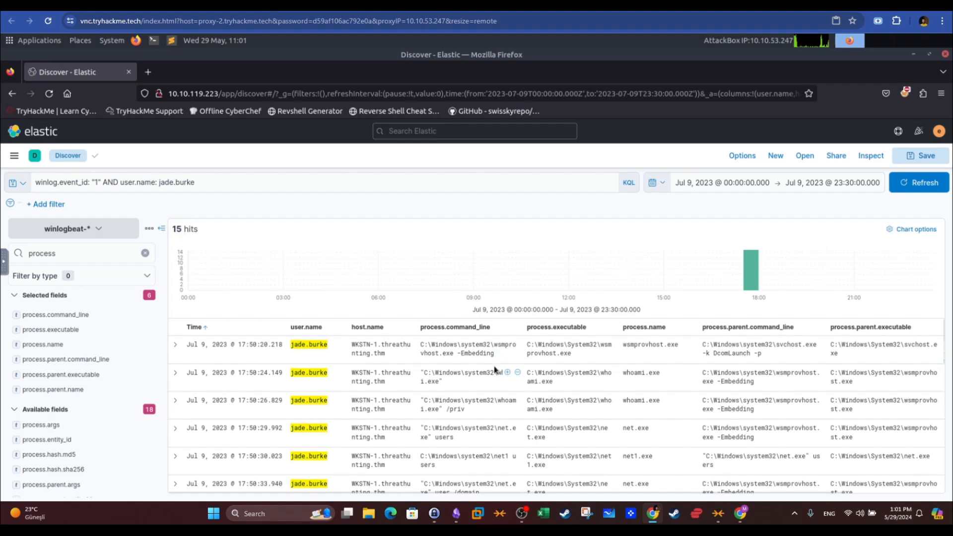
# - Examine the command lines of the processes the account created, from the earliest event down to the cmd.exe and regsvr32 entries
pyautogui.tripleClick(487, 356)
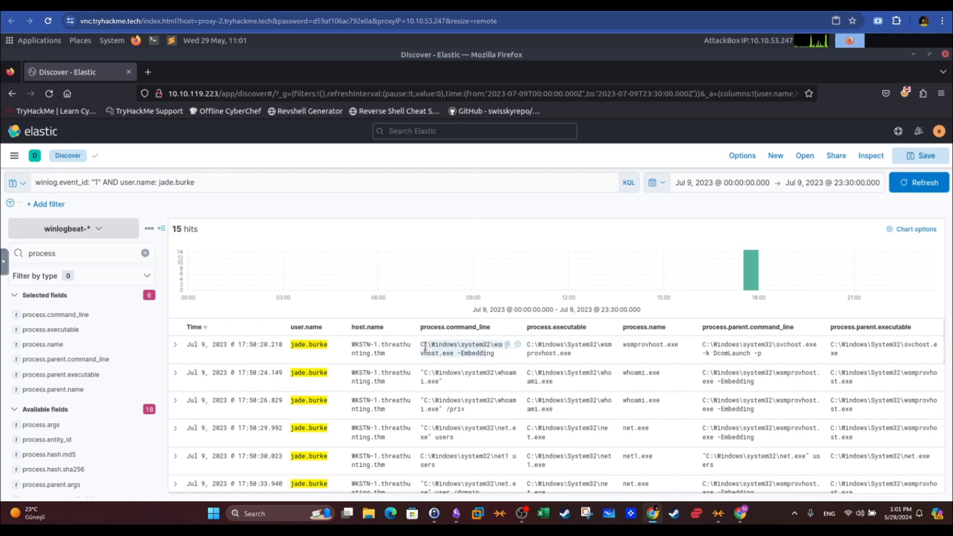
pyautogui.moveTo(494, 371); pyautogui.dragTo(498, 382)
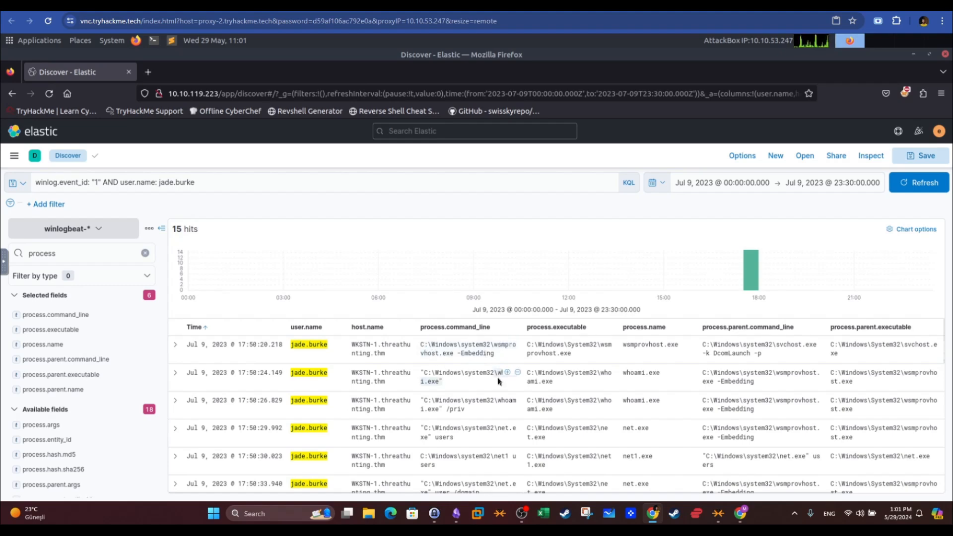
pyautogui.moveTo(496, 428); pyautogui.dragTo(453, 438)
pyautogui.scroll(-3, 472, 385)
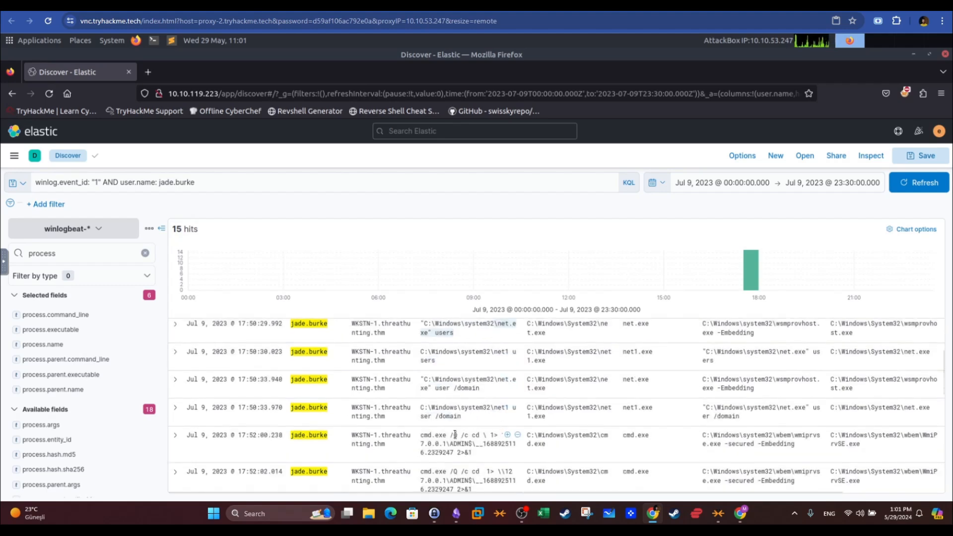
pyautogui.scroll(-3, 454, 422)
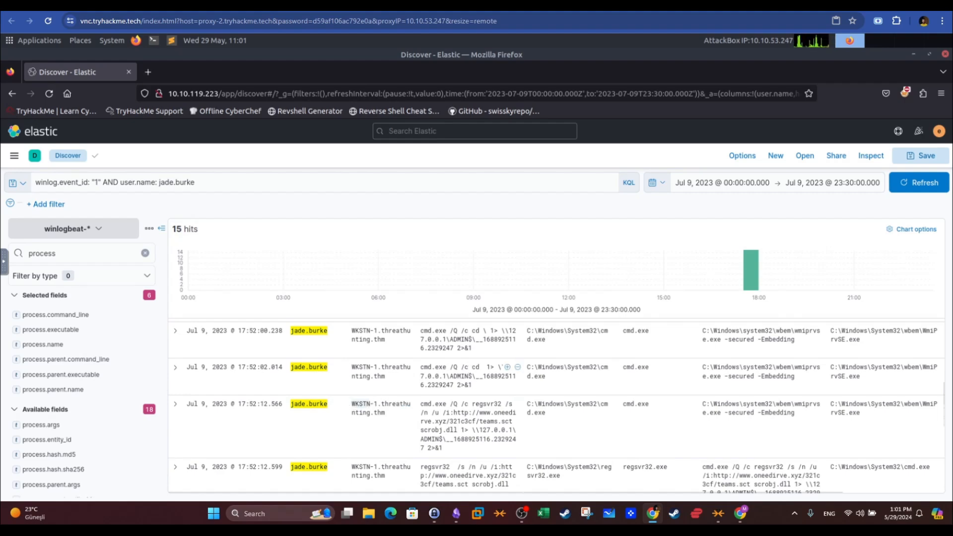
# - Switch to the TryHackMe room and review the question about the first process the account spawned on WKSTN-1
pyautogui.hotkey('alt', 'Tab')
pyautogui.scroll(-5, 301, 248)
pyautogui.scroll(-20, 311, 258)
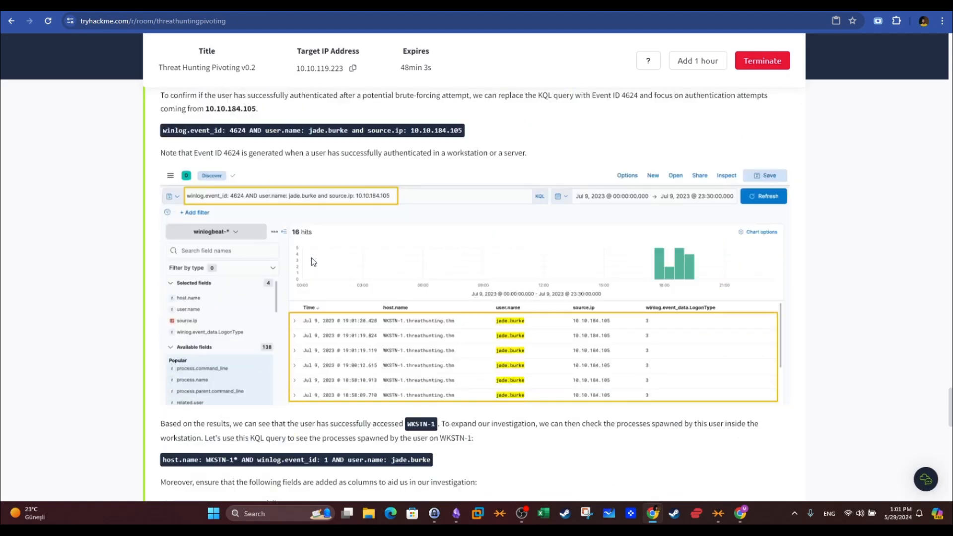
pyautogui.scroll(1, 314, 262)
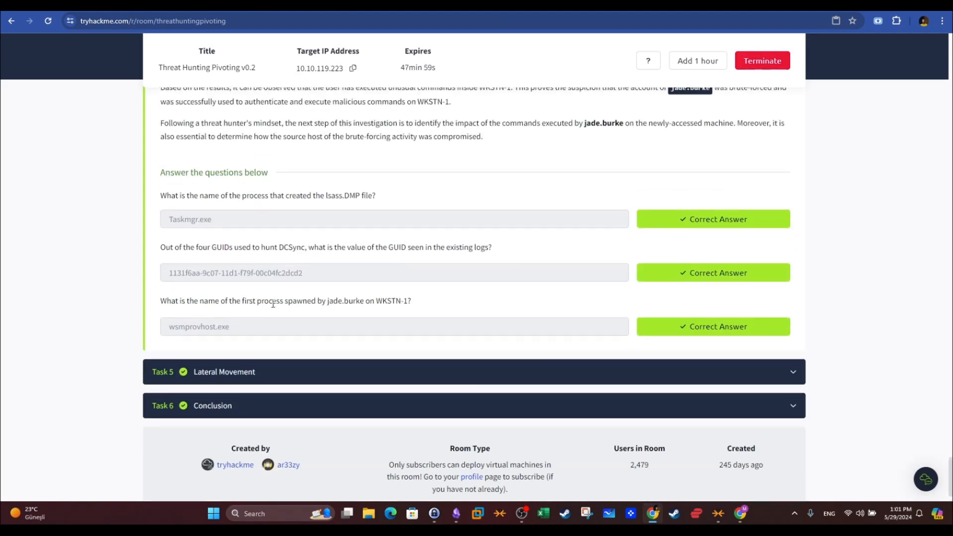
# - Return to Elastic and check the executable name in the earliest process event's command line
pyautogui.click(355, 6)
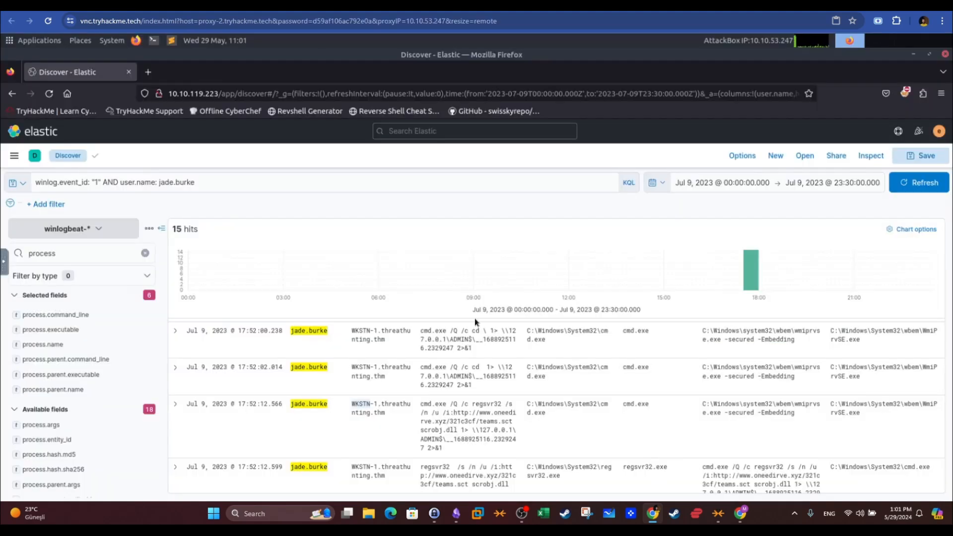
pyautogui.scroll(5, 493, 400)
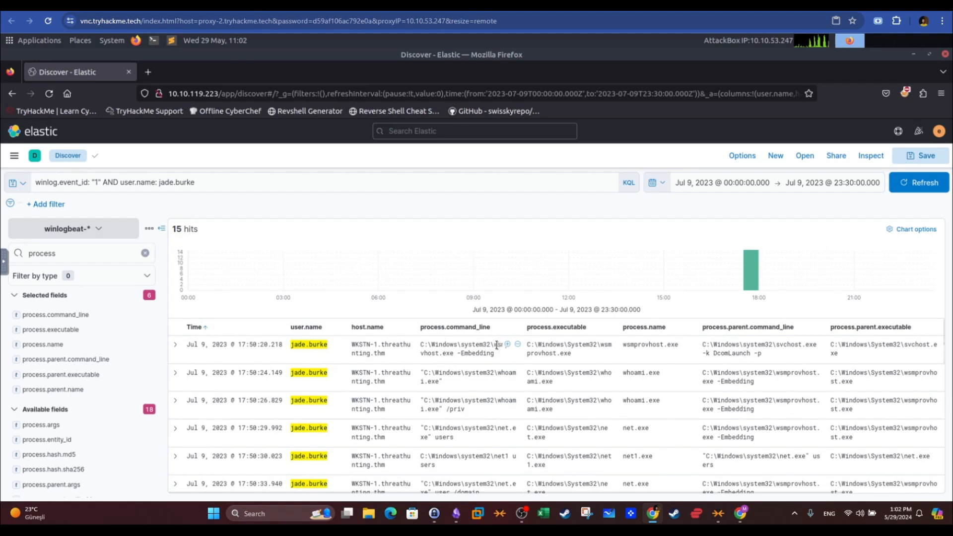
pyautogui.moveTo(495, 345); pyautogui.dragTo(455, 354)
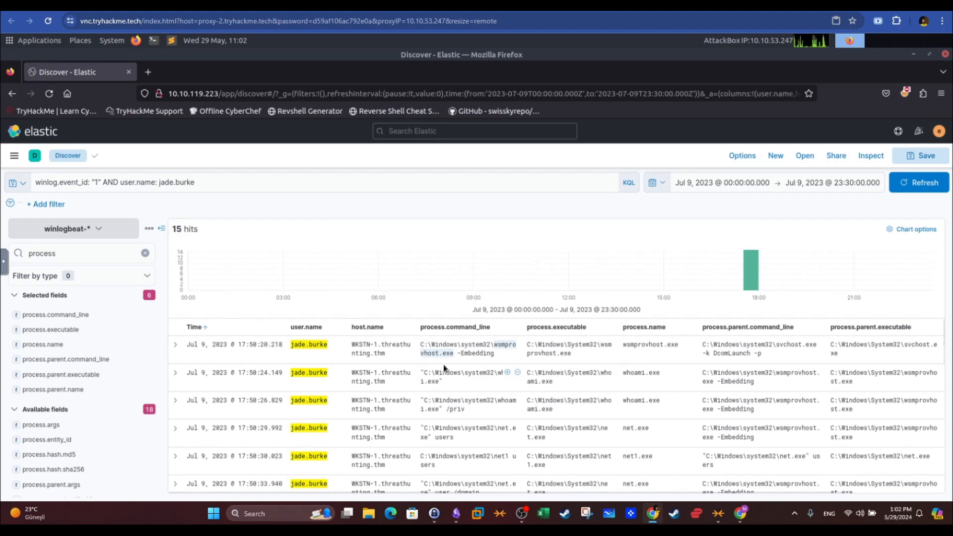
# - Open Task 5 Lateral Movement in the TryHackMe room and read through to the Lateral Movement via WMI section
pyautogui.click(194, 6)
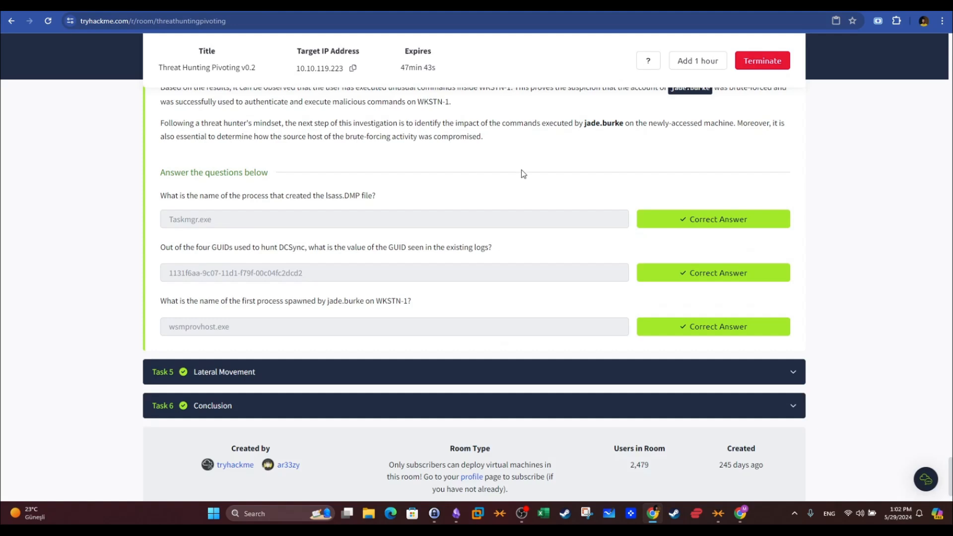
pyautogui.click(522, 377)
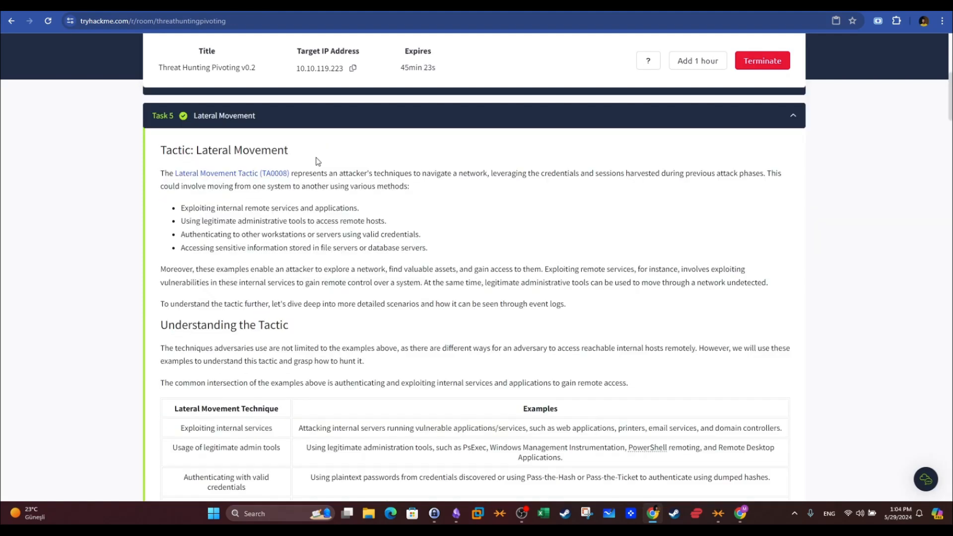
pyautogui.moveTo(290, 152); pyautogui.dragTo(158, 155)
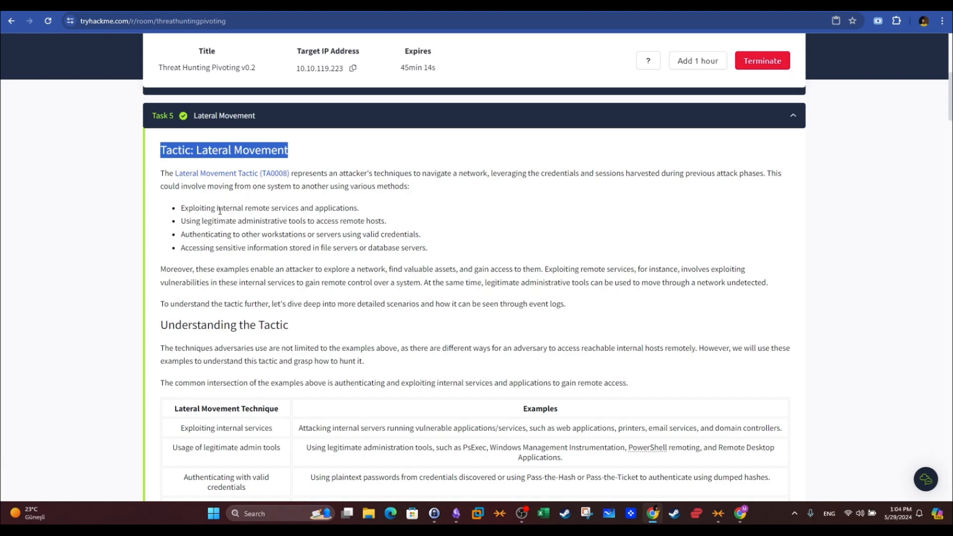
pyautogui.scroll(-7, 288, 251)
pyautogui.scroll(-2, 289, 251)
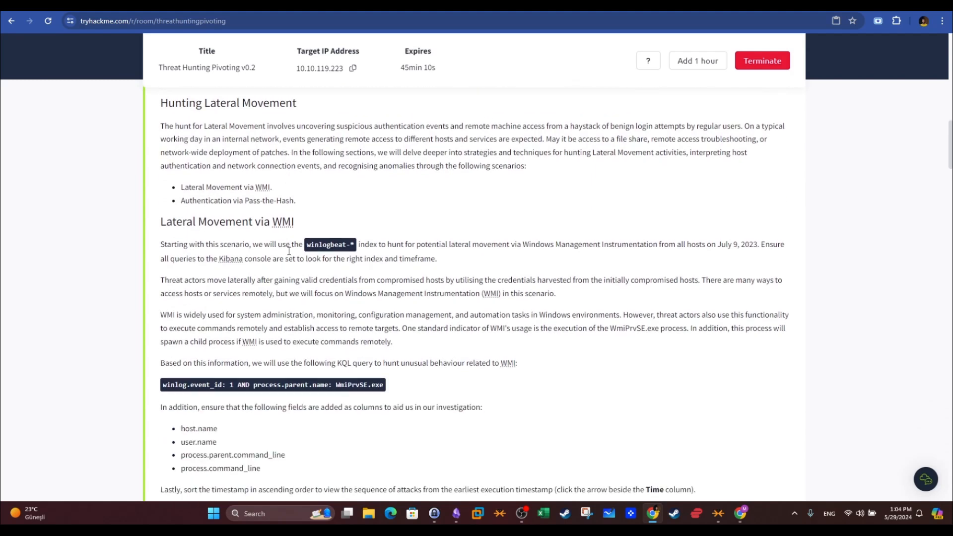
pyautogui.moveTo(308, 222); pyautogui.dragTo(274, 226)
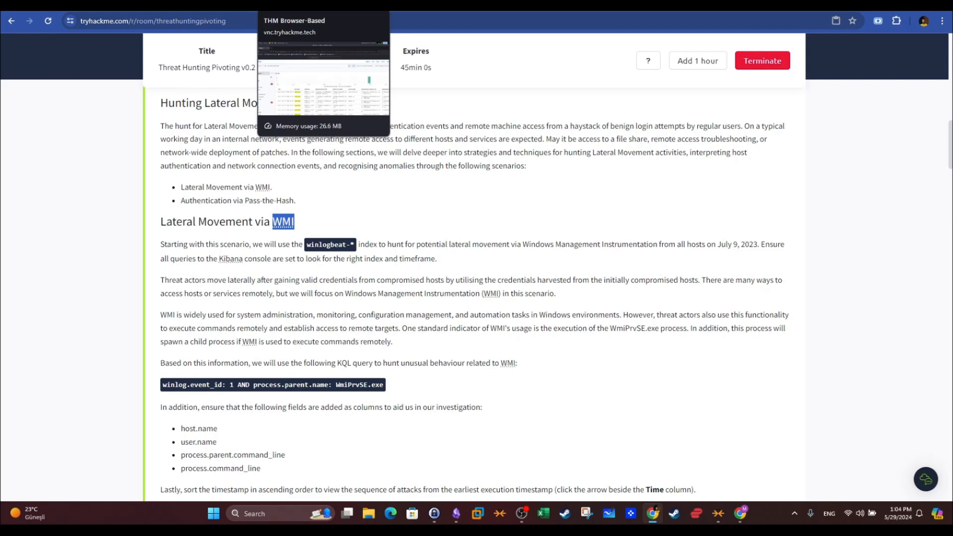
# - Switch back to Elastic, clear the account's process query and update the results with an empty search
pyautogui.click(310, 6)
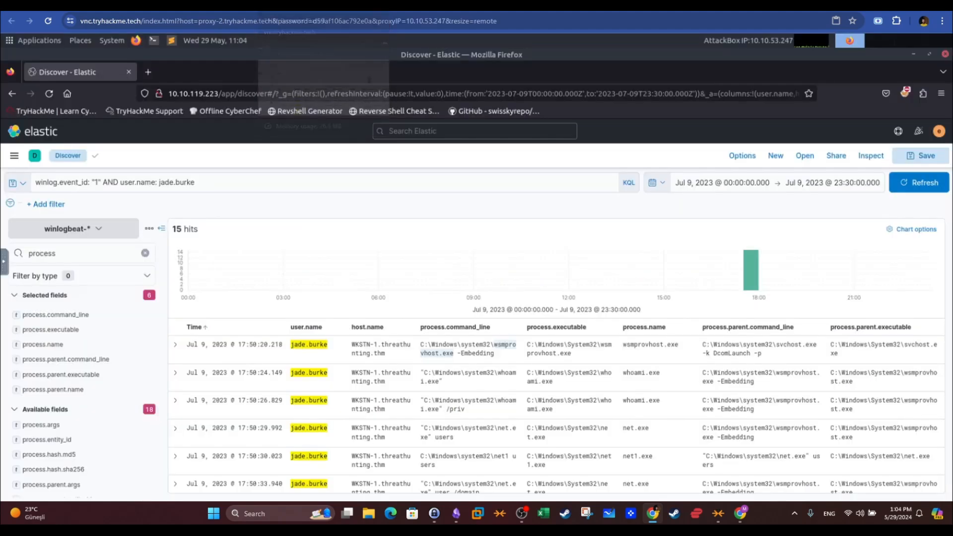
pyautogui.click(316, 187)
pyautogui.press('BackSpace')
pyautogui.press('BackSpace')
pyautogui.press('BackSpace')
pyautogui.press('BackSpace')
pyautogui.press('BackSpace')
pyautogui.press('BackSpace')
pyautogui.press('BackSpace')
pyautogui.press('BackSpace')
pyautogui.press('BackSpace')
pyautogui.press('BackSpace')
pyautogui.press('BackSpace')
pyautogui.press('BackSpace')
pyautogui.press('BackSpace')
pyautogui.press('BackSpace')
pyautogui.press('BackSpace')
pyautogui.press('BackSpace')
pyautogui.press('BackSpace')
pyautogui.press('BackSpace')
pyautogui.press('BackSpace')
pyautogui.press('BackSpace')
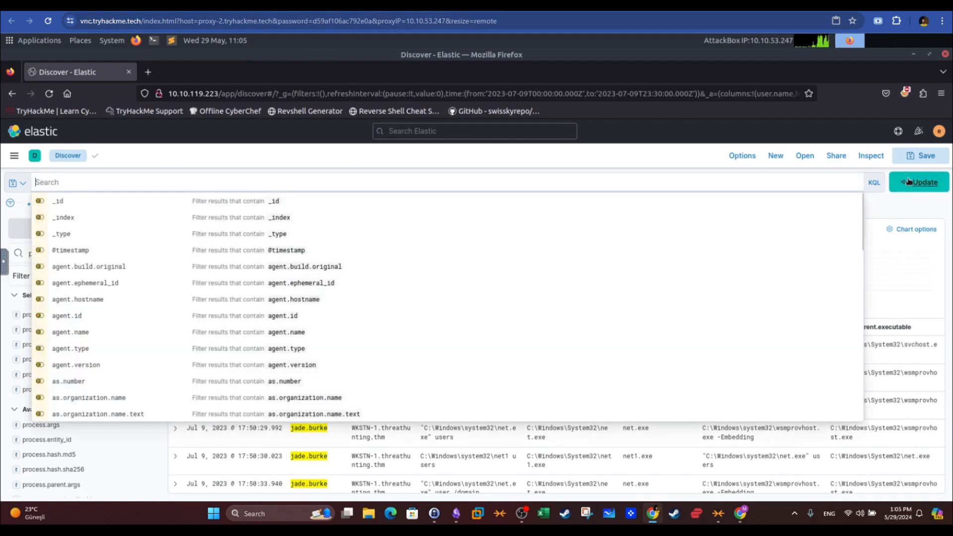
pyautogui.click(904, 182)
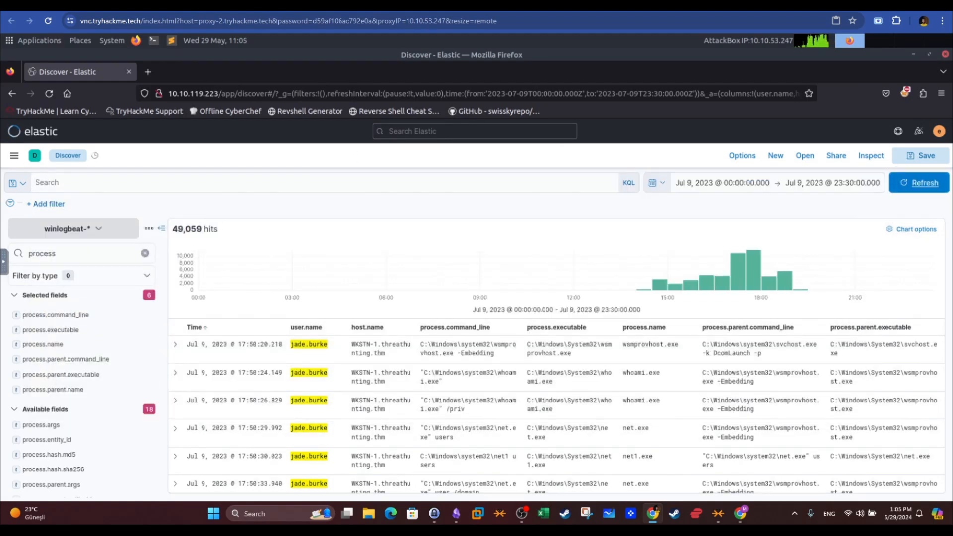
# - Begin a new KQL query with winlog.event_id: 1
pyautogui.click(249, 188)
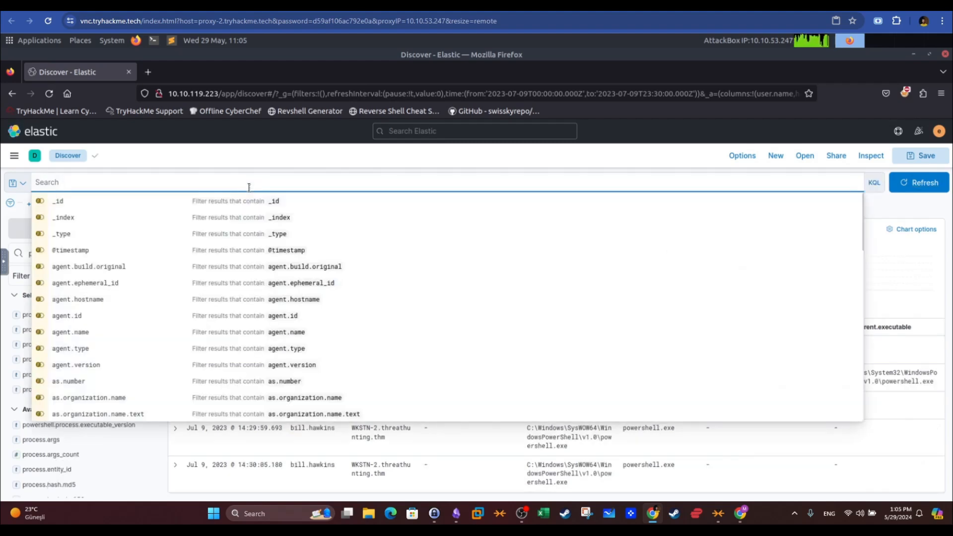
pyautogui.write('wing')
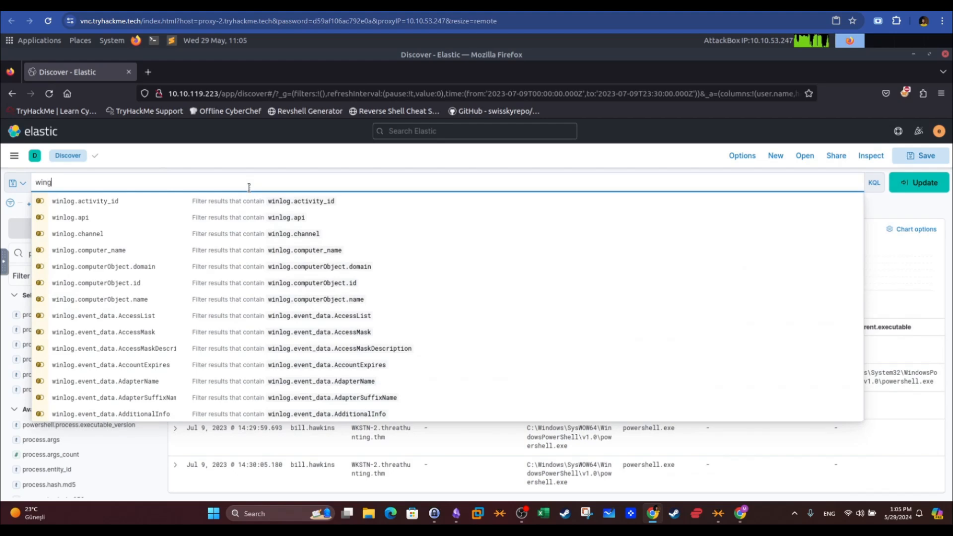
pyautogui.press('BackSpace')
pyautogui.write('log.event_id:')
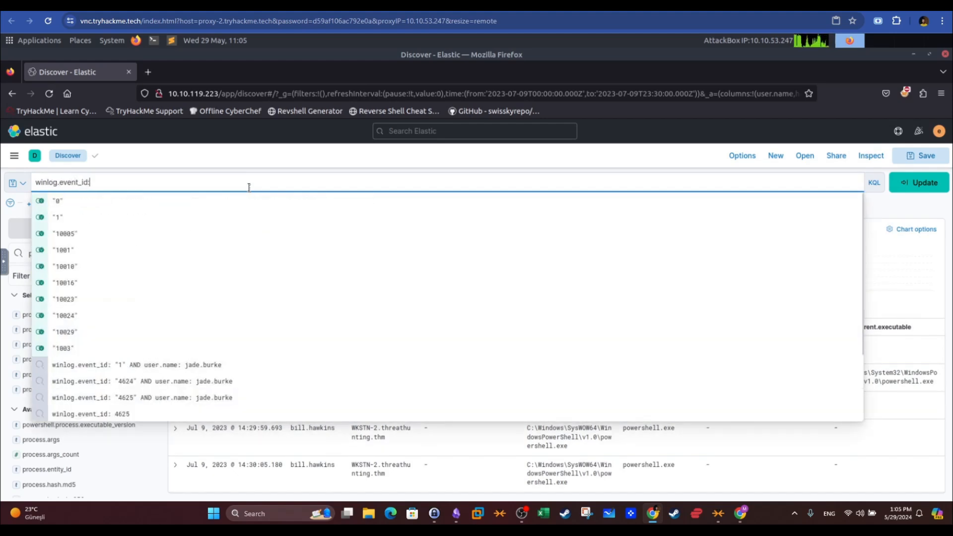
pyautogui.write(' 1')
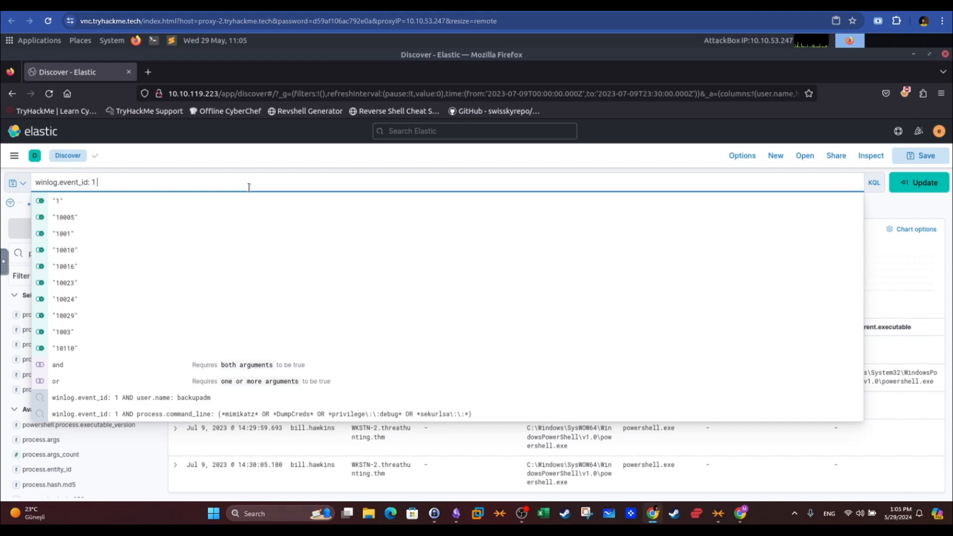
# - Copy the clause process.parent.name: WmiPrvSE.exe from the WMI hunting query in the TryHackMe room
pyautogui.click(195, 6)
pyautogui.scroll(-2, 355, 251)
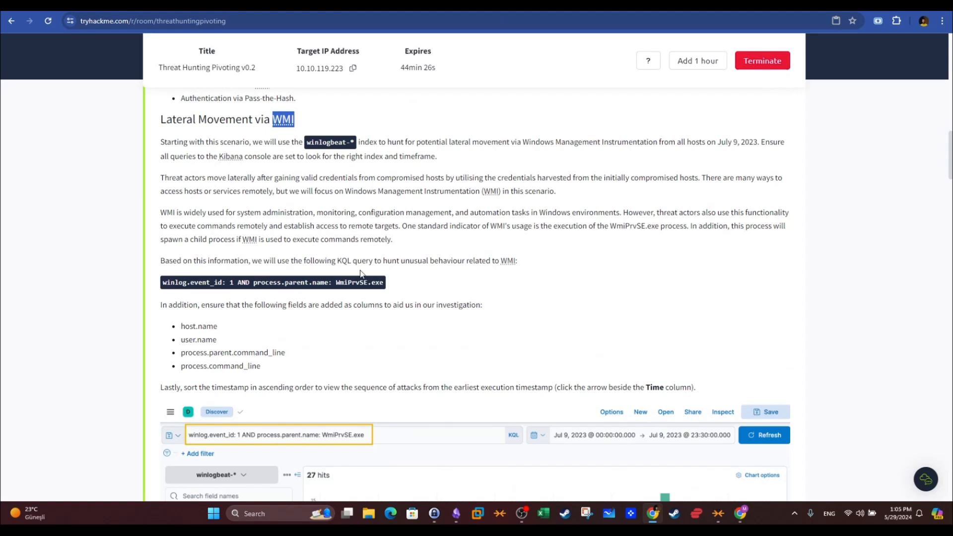
pyautogui.moveTo(337, 282); pyautogui.dragTo(380, 283)
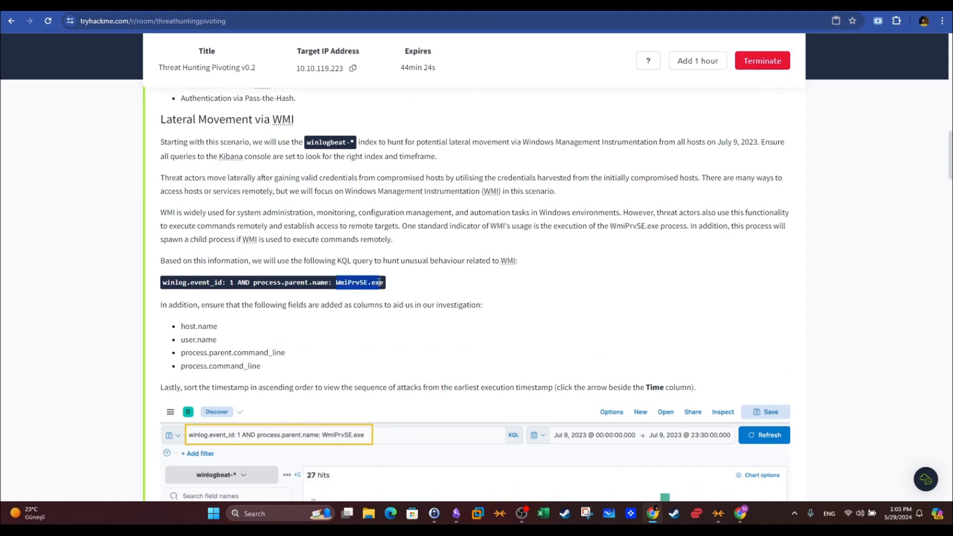
pyautogui.moveTo(250, 283); pyautogui.dragTo(387, 285)
pyautogui.rightClick(382, 284)
pyautogui.click(397, 294)
# - Complete the Elastic query as winlog.event_id: 1 AND process.parent.name: WmiPrvSE.exe using the copied clause and run it
pyautogui.click(212, 6)
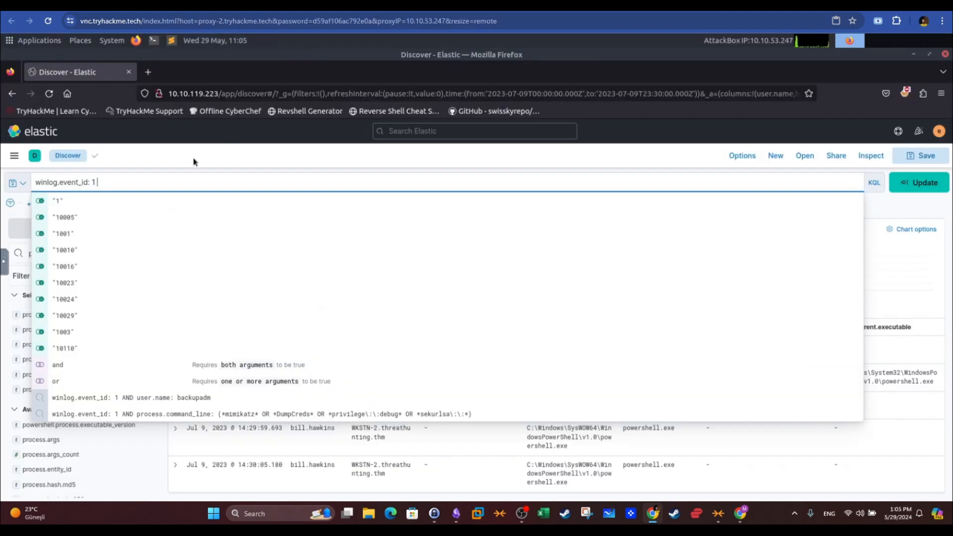
pyautogui.hotkey('ctrl', 'v')
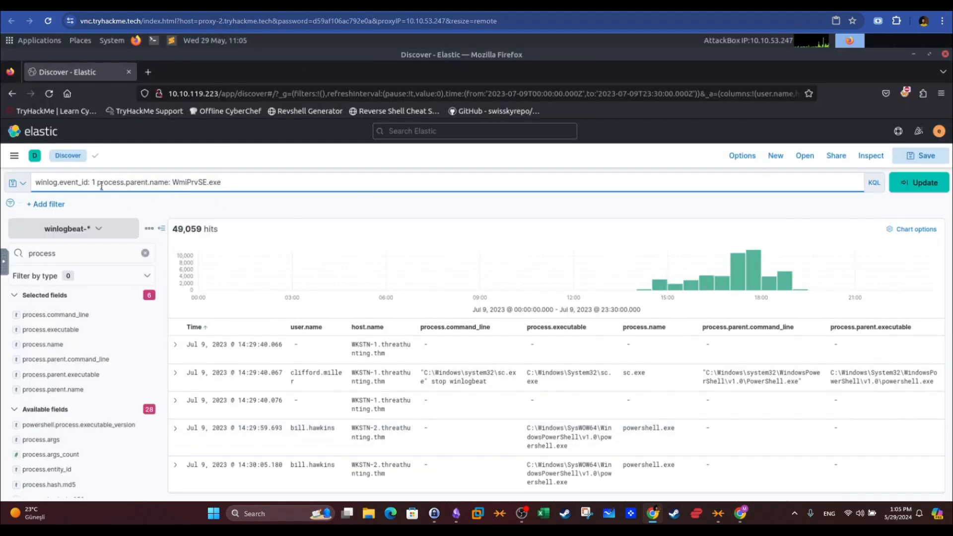
pyautogui.write('AND')
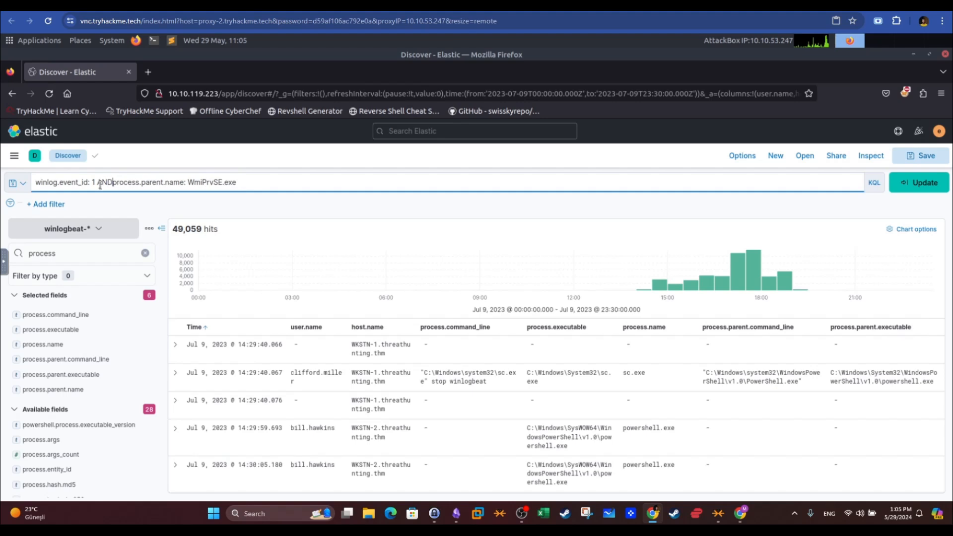
pyautogui.press('Return')
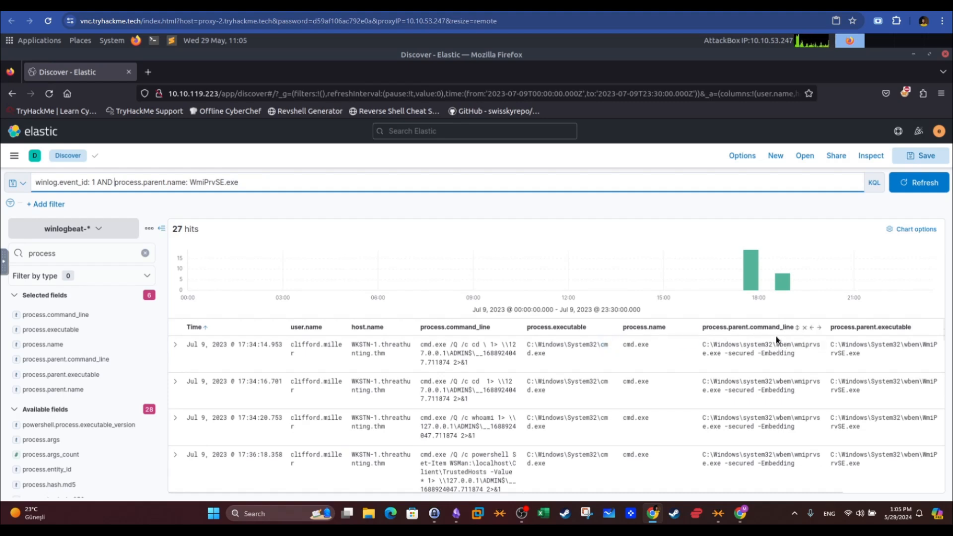
# - Examine the parent executable, user, process name and command lines of the earliest WmiPrvSE.exe child processes
pyautogui.moveTo(893, 352); pyautogui.dragTo(922, 344)
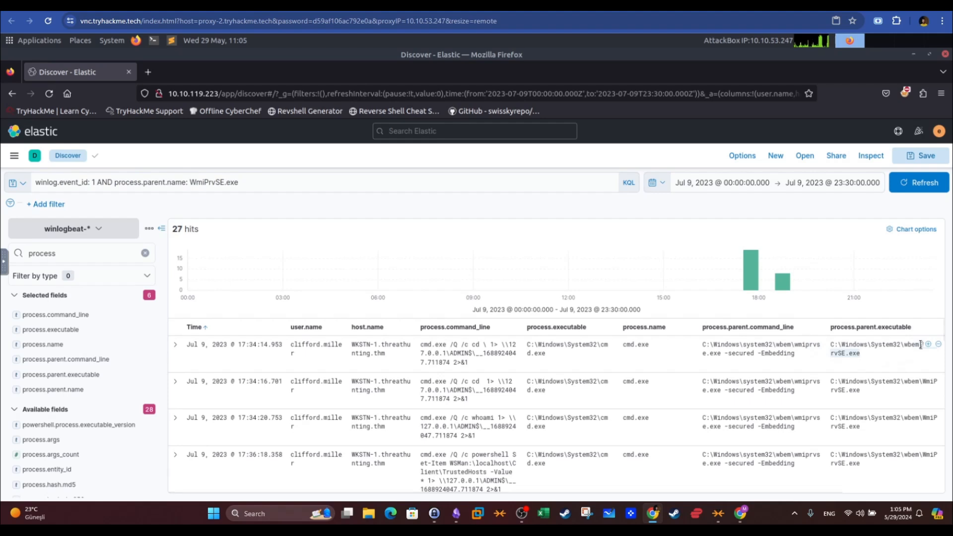
pyautogui.click(300, 347)
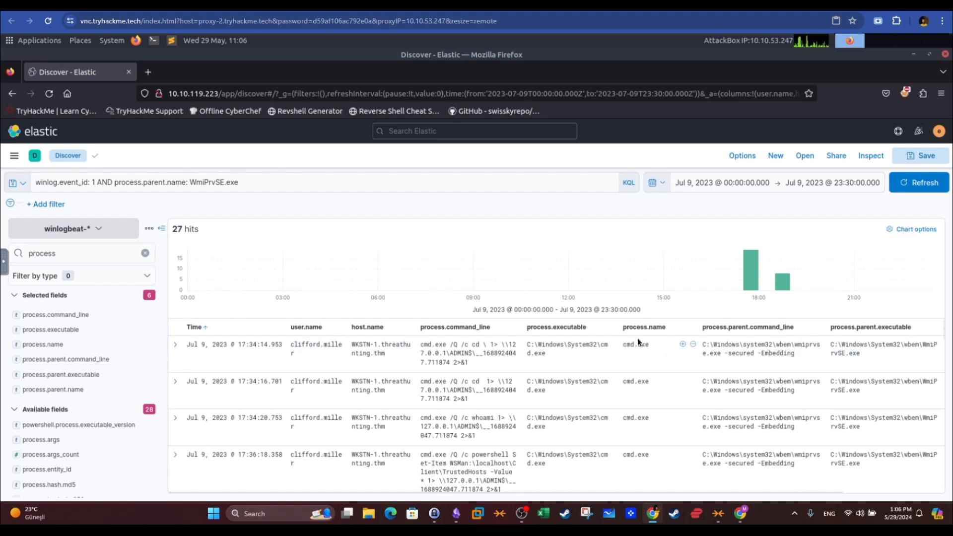
pyautogui.moveTo(623, 344); pyautogui.dragTo(647, 345)
pyautogui.moveTo(421, 345); pyautogui.dragTo(515, 390)
pyautogui.moveTo(422, 418); pyautogui.dragTo(457, 435)
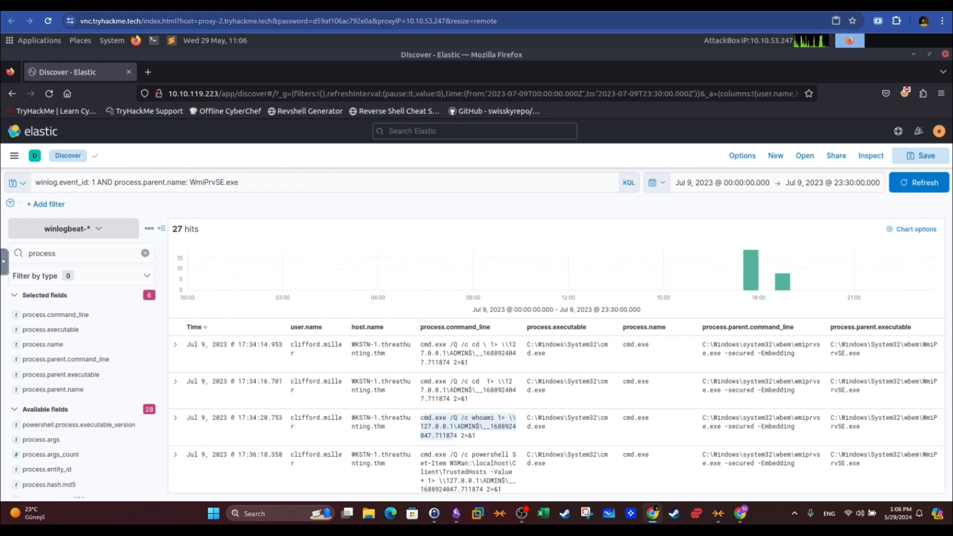
pyautogui.click(467, 390)
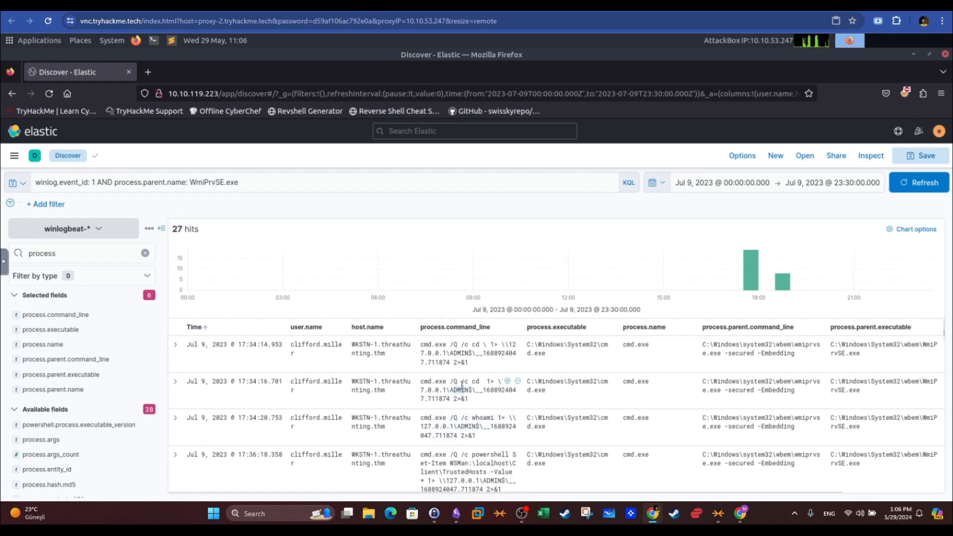
pyautogui.moveTo(450, 382); pyautogui.dragTo(462, 392)
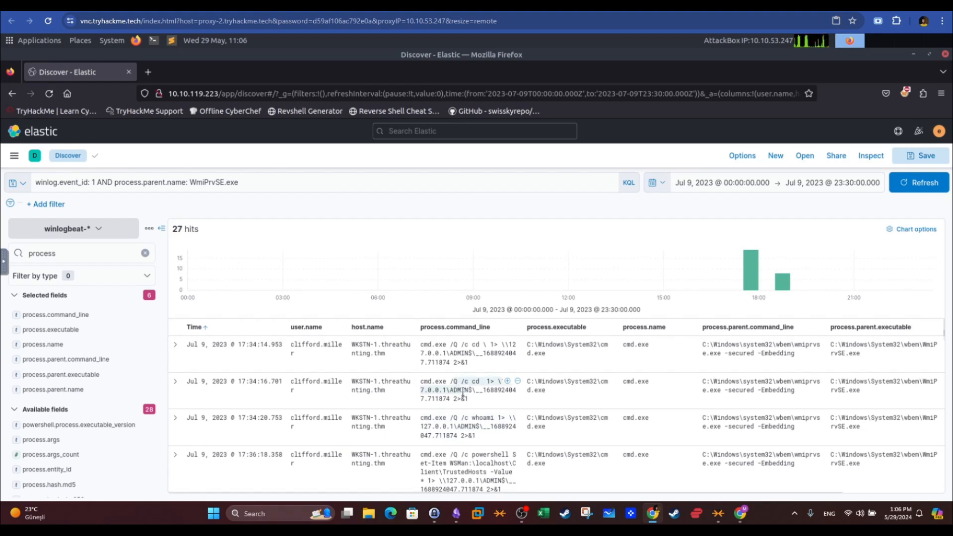
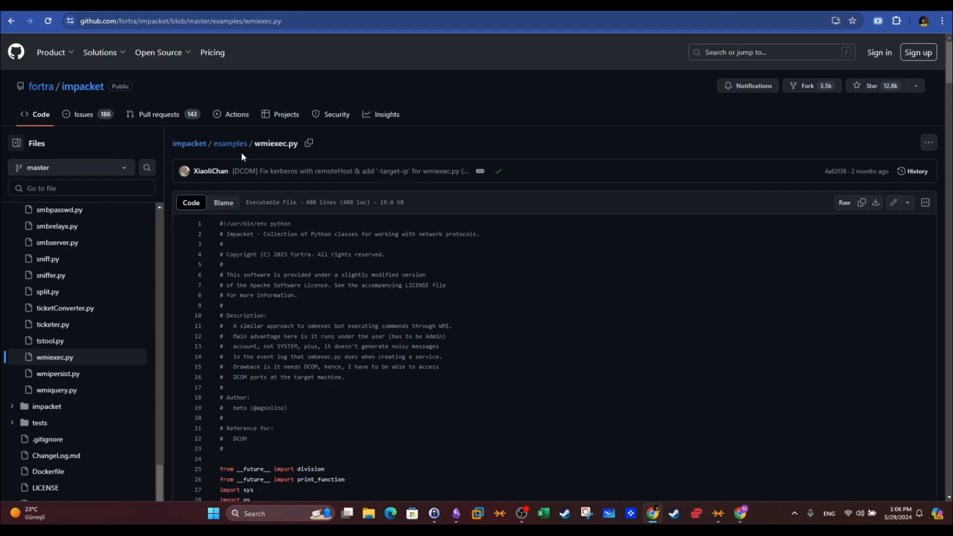
# - Read the description comments at the start of Impacket's wmiexec.py on GitHub
pyautogui.moveTo(235, 327); pyautogui.dragTo(452, 327)
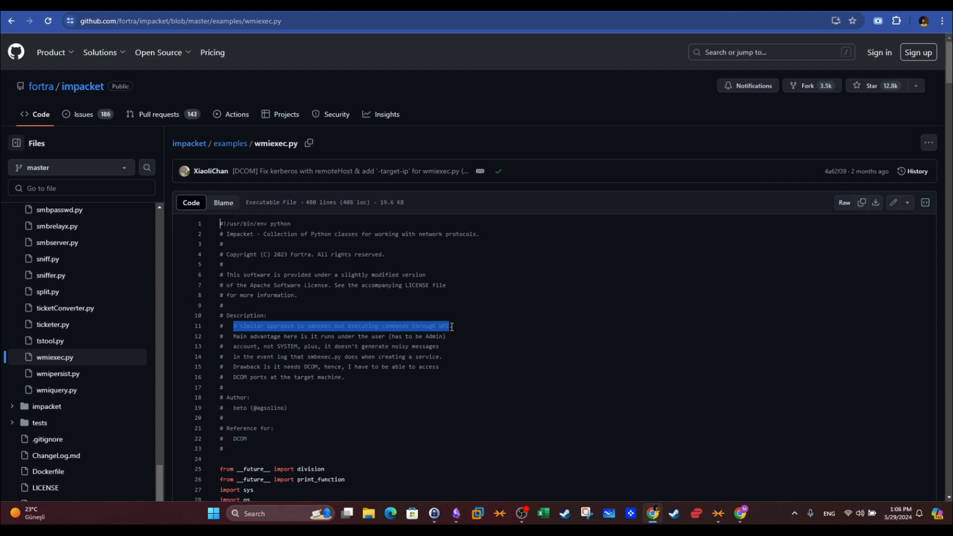
pyautogui.moveTo(452, 327); pyautogui.dragTo(447, 356)
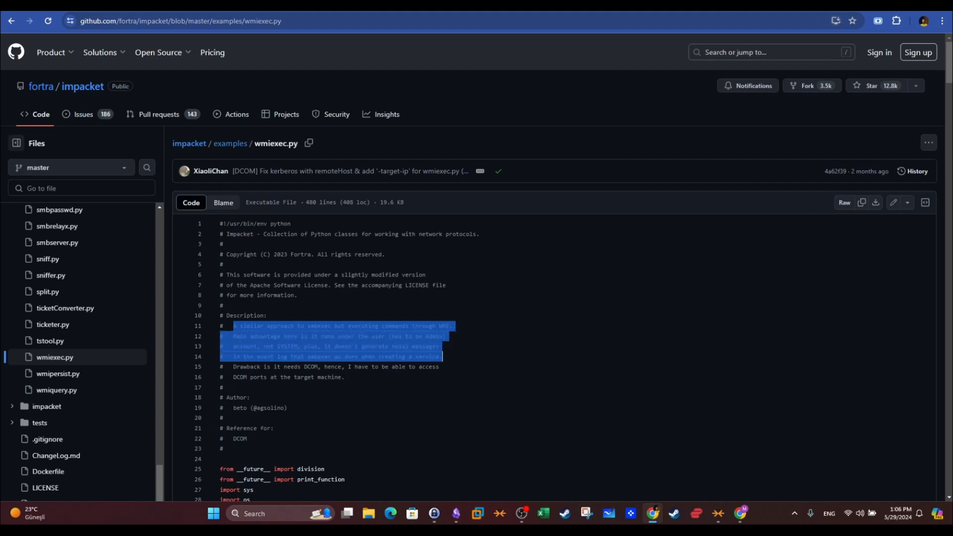
# - Switch back to Elastic, open the surrounding documents of the earliest WmiPrvSE.exe child process event, and check its host name
pyautogui.hotkey('ctrl', 'shift', 'Tab')
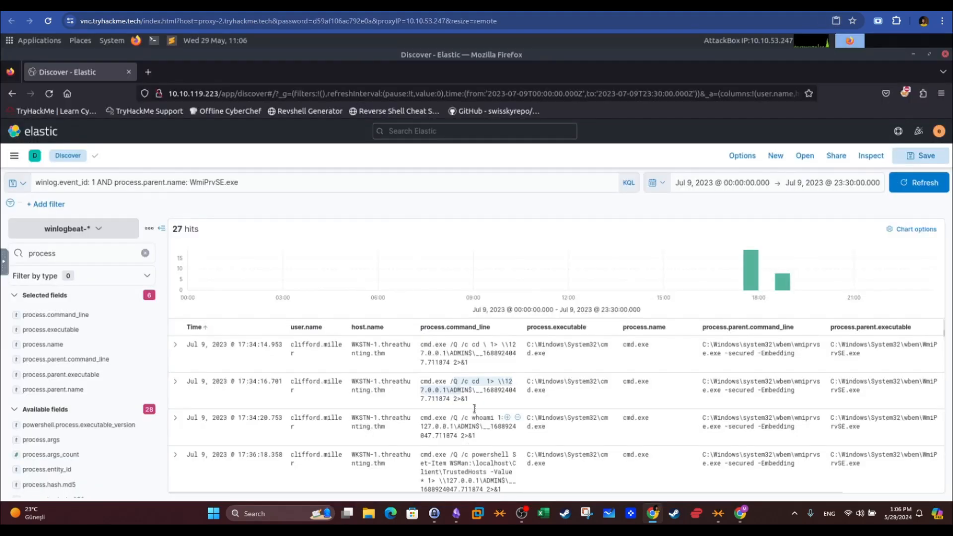
pyautogui.click(454, 396)
pyautogui.scroll(-1, 472, 404)
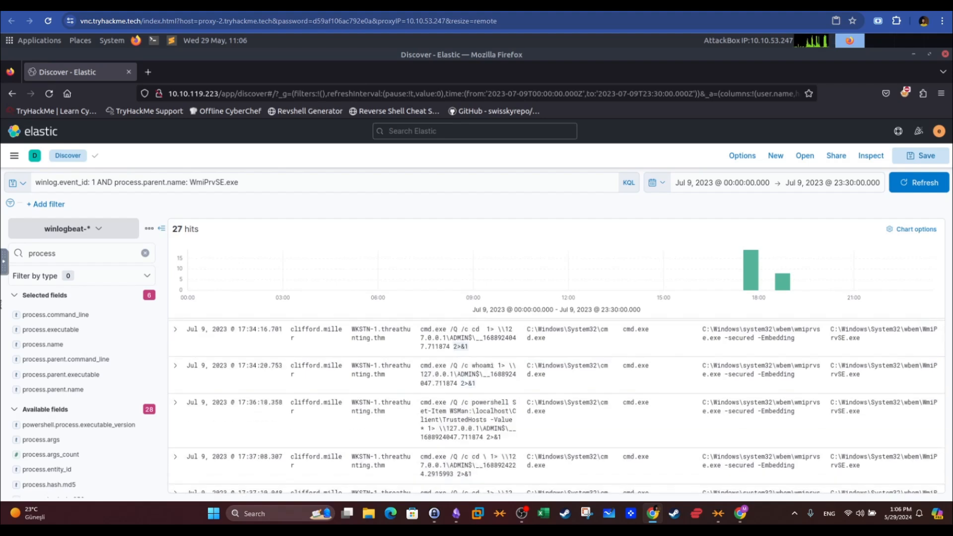
pyautogui.scroll(1, 346, 379)
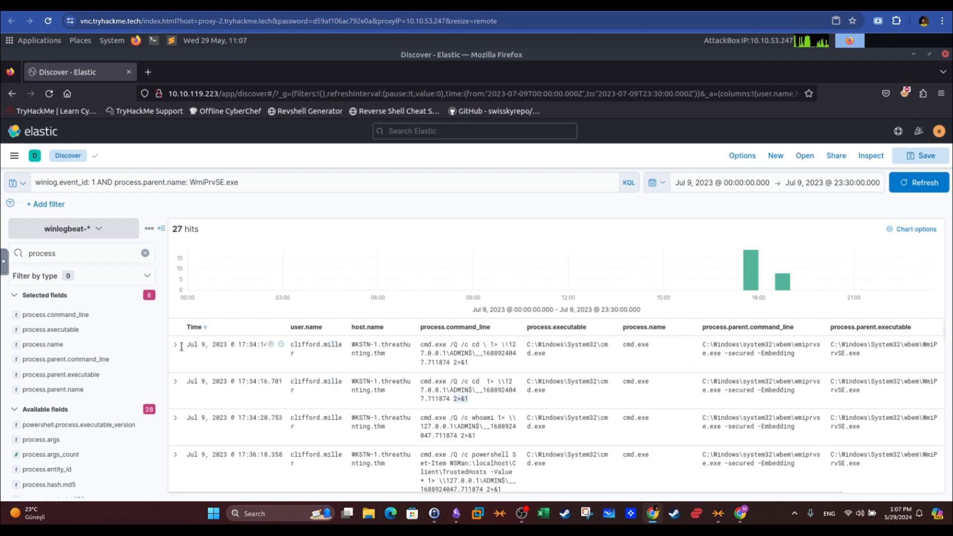
pyautogui.click(560, 363)
pyautogui.click(868, 392)
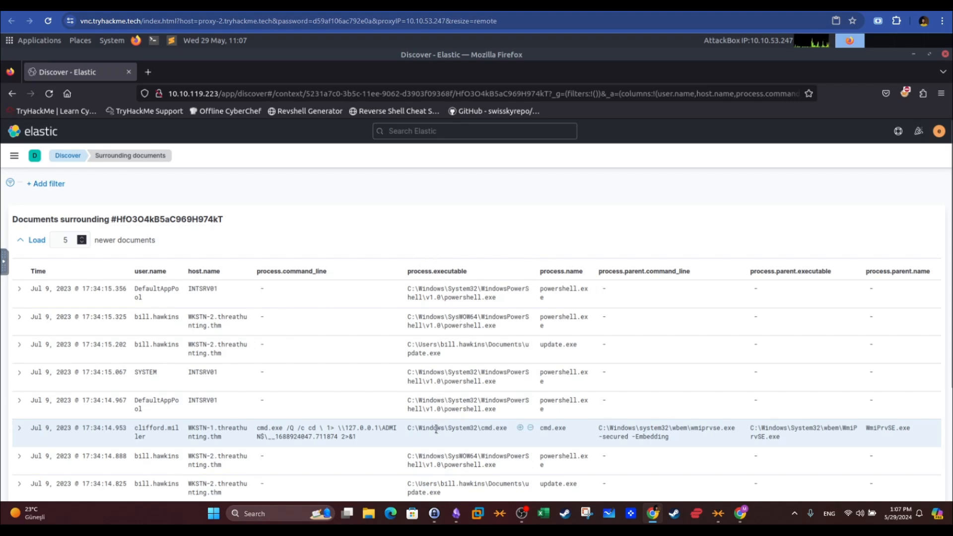
pyautogui.doubleClick(202, 427)
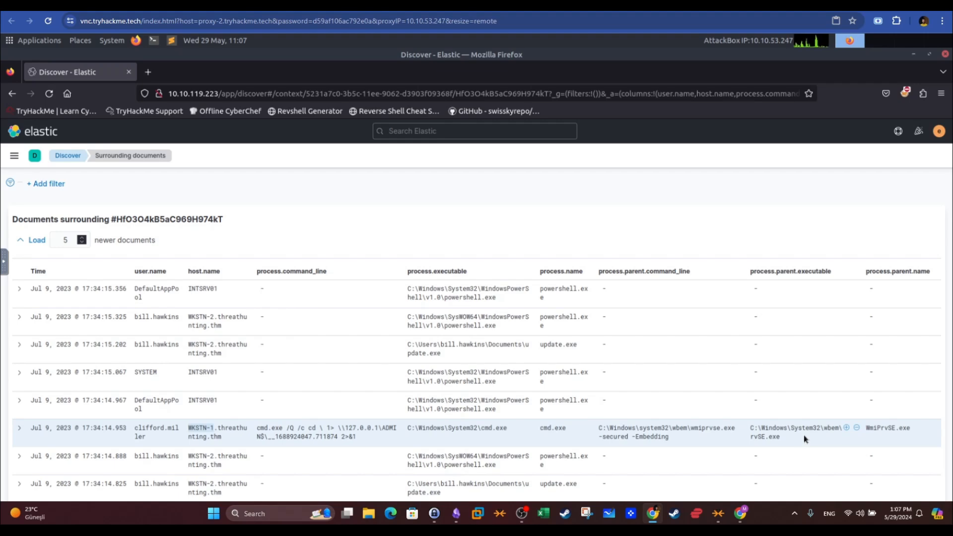
# - Search Google for winrm in a new browser tab and read the definition of the protocol
pyautogui.hotkey('ctrl', 't')
pyautogui.write('winrm')
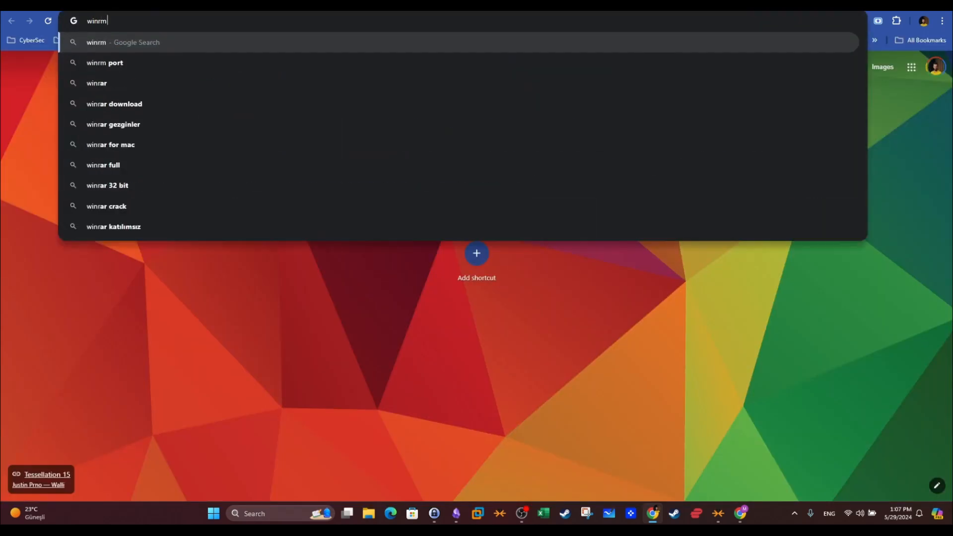
pyautogui.press('Return')
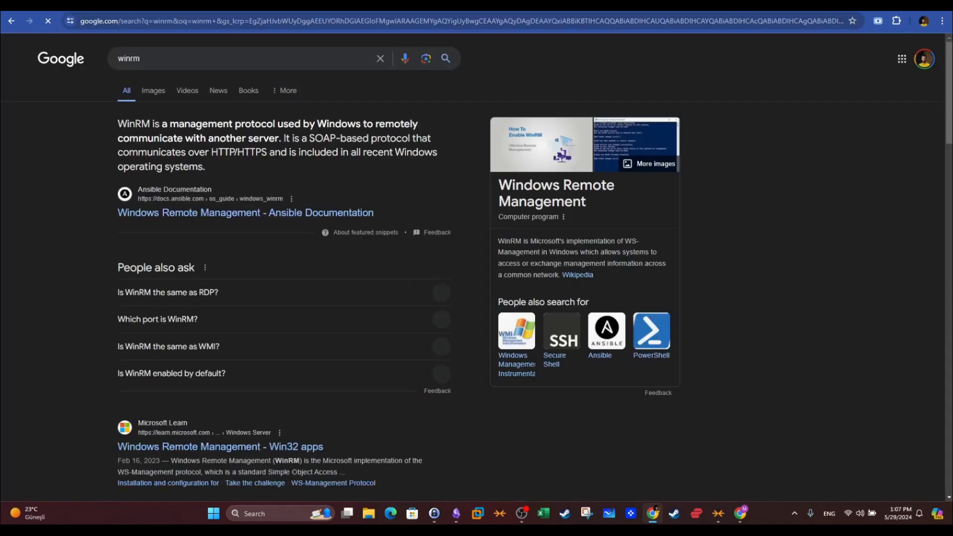
pyautogui.moveTo(168, 125); pyautogui.dragTo(280, 139)
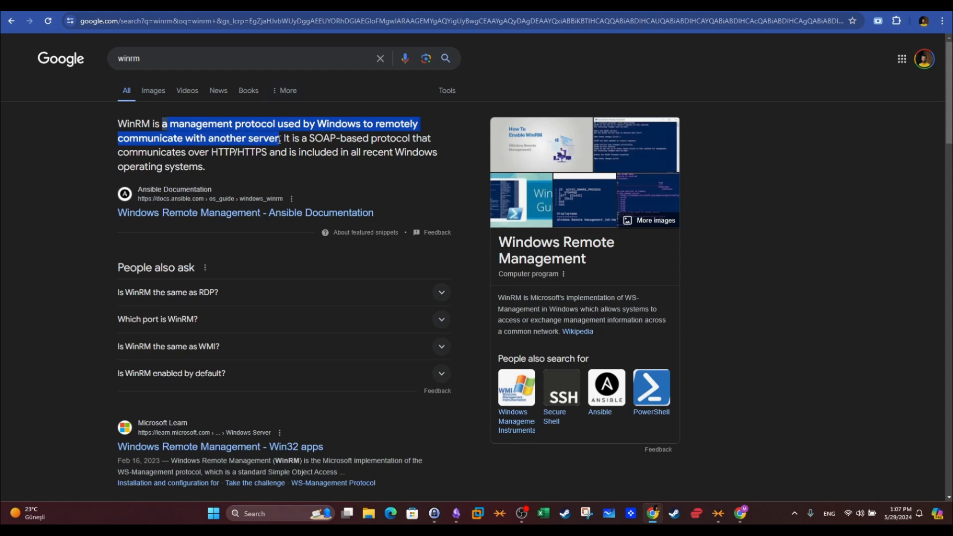
# - Return to Elastic and load 20 newer documents around the anchored cmd.exe event
pyautogui.hotkey('alt', 'Tab')
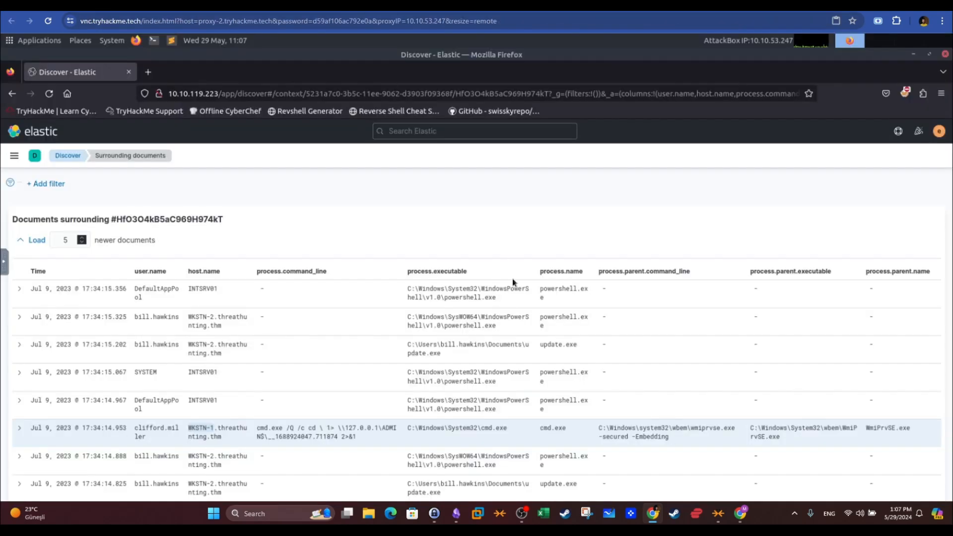
pyautogui.click(64, 235)
pyautogui.click(57, 236)
pyautogui.press('Delete')
pyautogui.write('20')
pyautogui.press('Return')
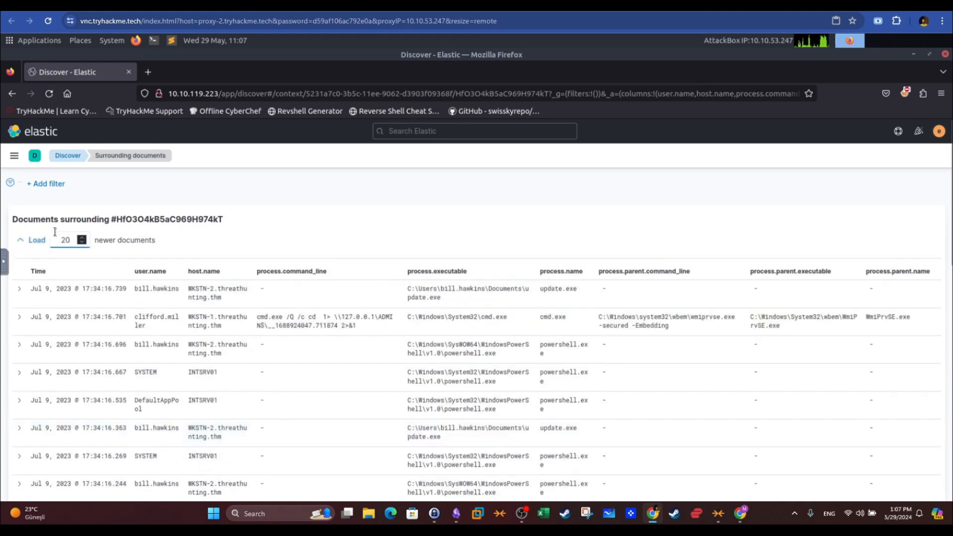
# - Start a new filter for the surrounding documents on the field winlog.event_id
pyautogui.click(59, 187)
pyautogui.click(87, 258)
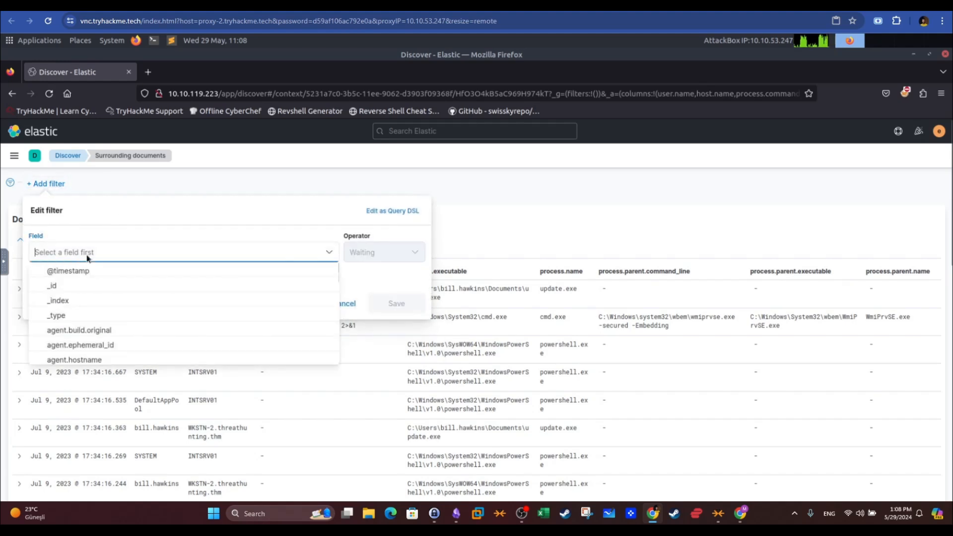
pyautogui.write('winglog')
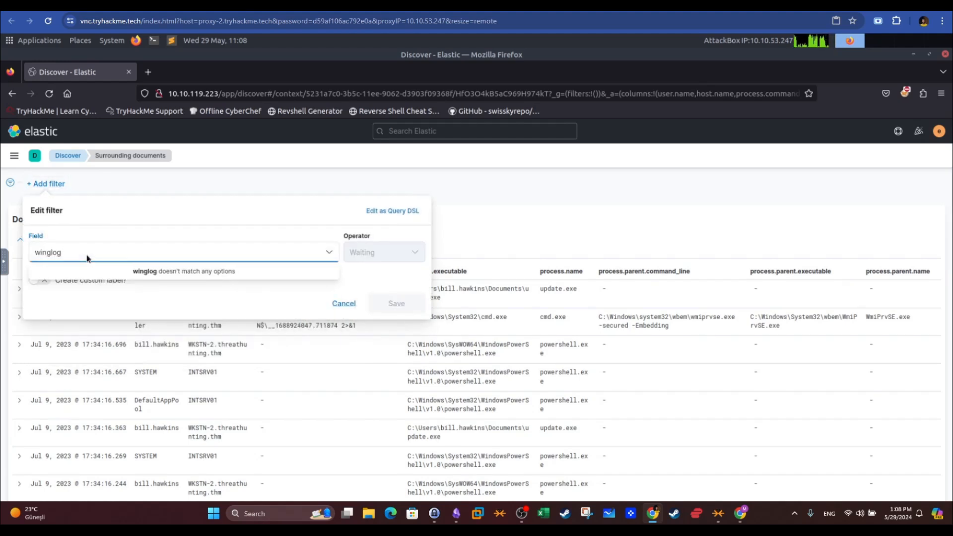
pyautogui.press('BackSpace')
pyautogui.press('BackSpace')
pyautogui.press('BackSpace')
pyautogui.press('BackSpace')
pyautogui.write('l')
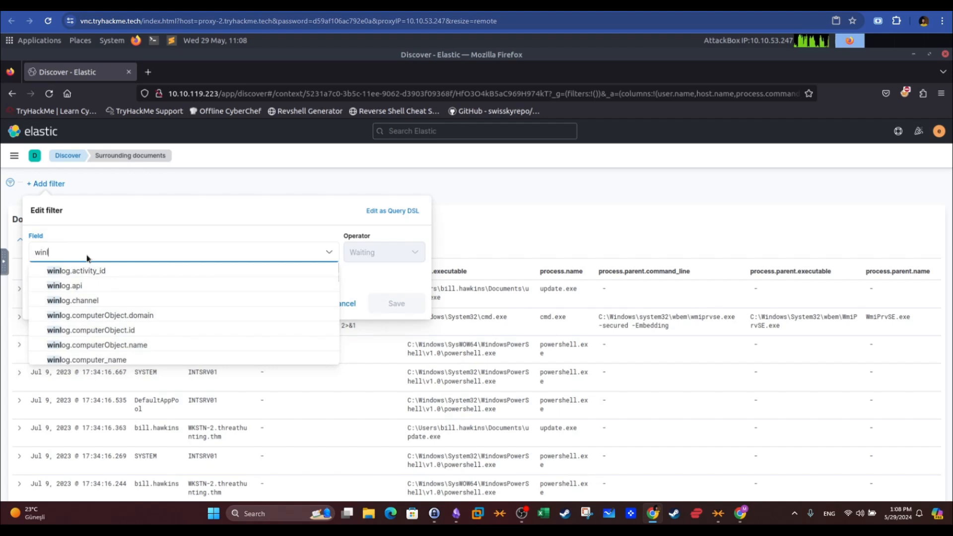
pyautogui.write('og.event_id')
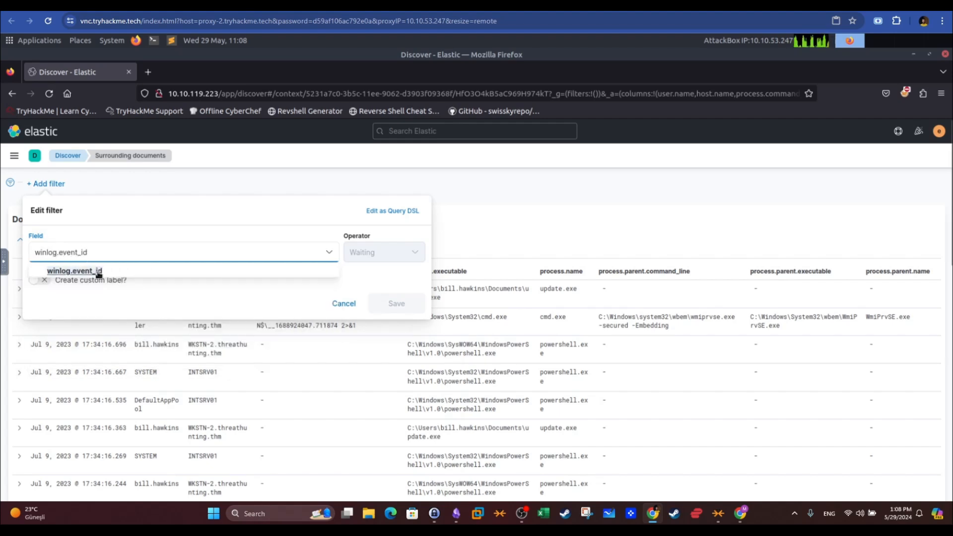
pyautogui.click(95, 271)
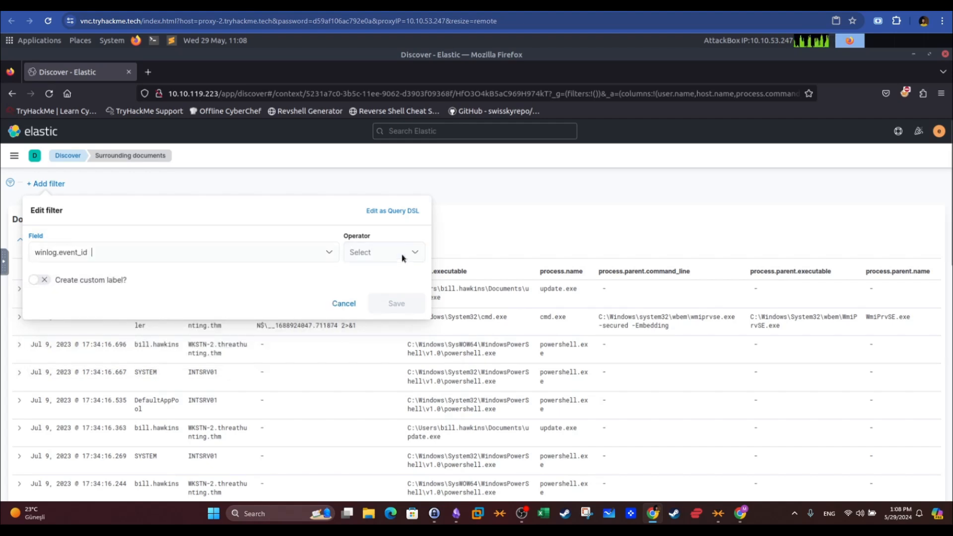
# - Complete the winlog.event_id filter with the operator is and the value 4624, and save it
pyautogui.click(405, 257)
pyautogui.click(365, 271)
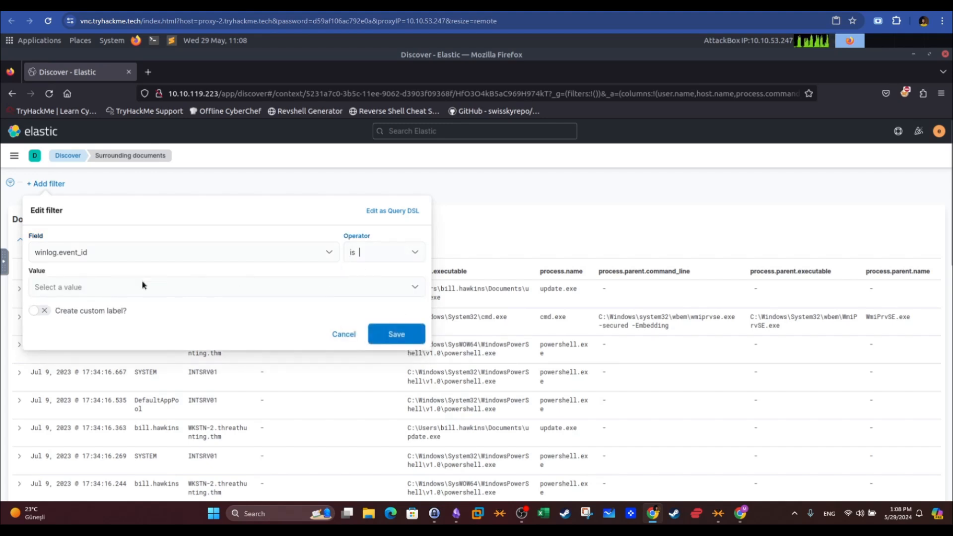
pyautogui.click(139, 288)
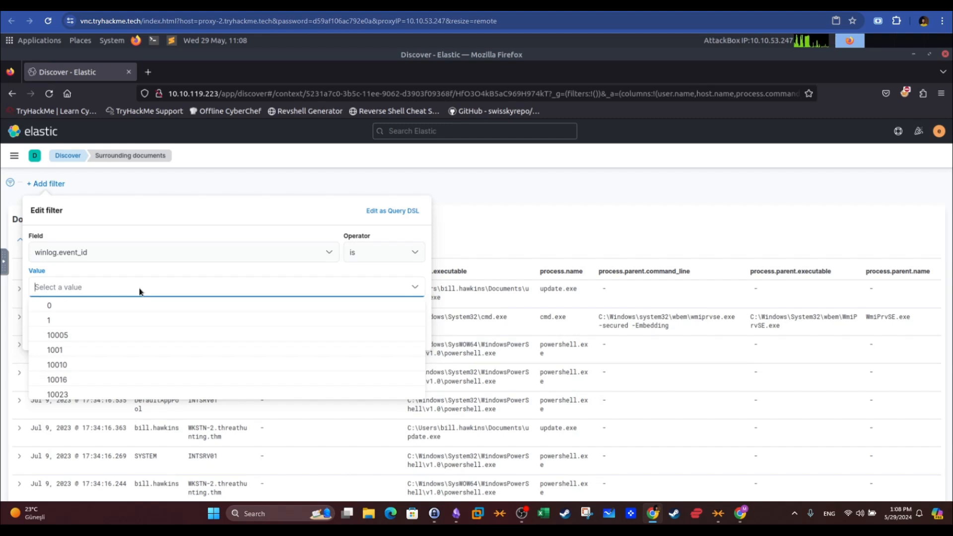
pyautogui.write('4624')
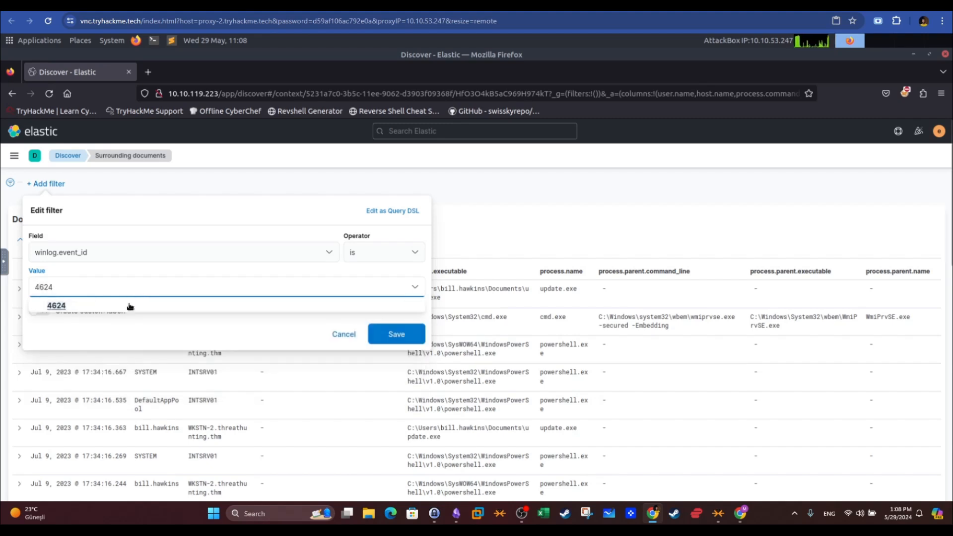
pyautogui.click(129, 306)
pyautogui.click(388, 338)
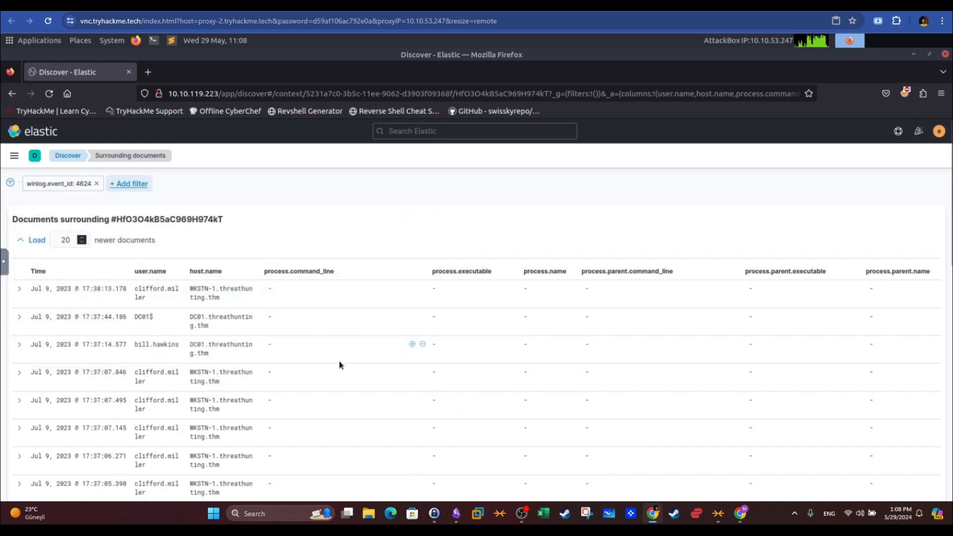
# - Locate the anchored cmd.exe event among the filtered logon events and review its command line
pyautogui.scroll(-10, 332, 335)
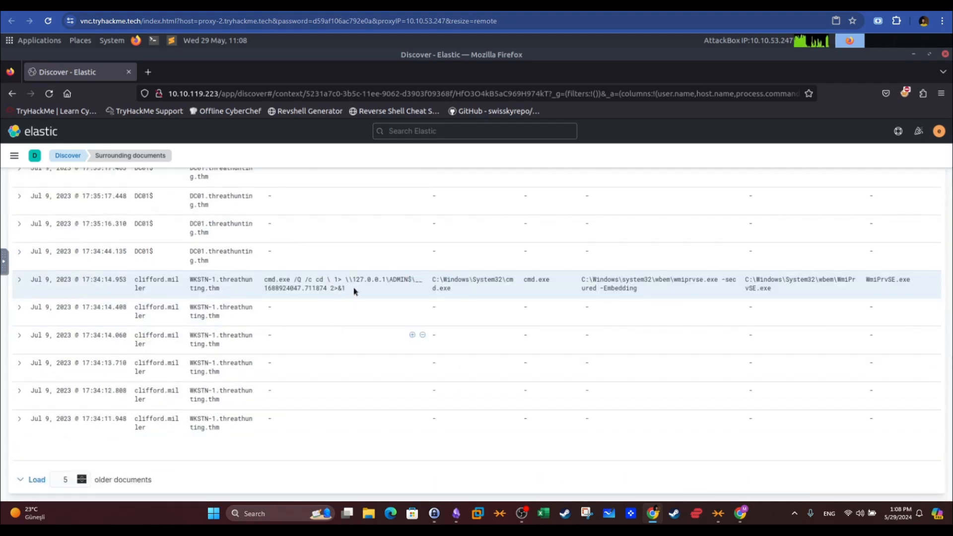
pyautogui.moveTo(265, 279); pyautogui.dragTo(345, 291)
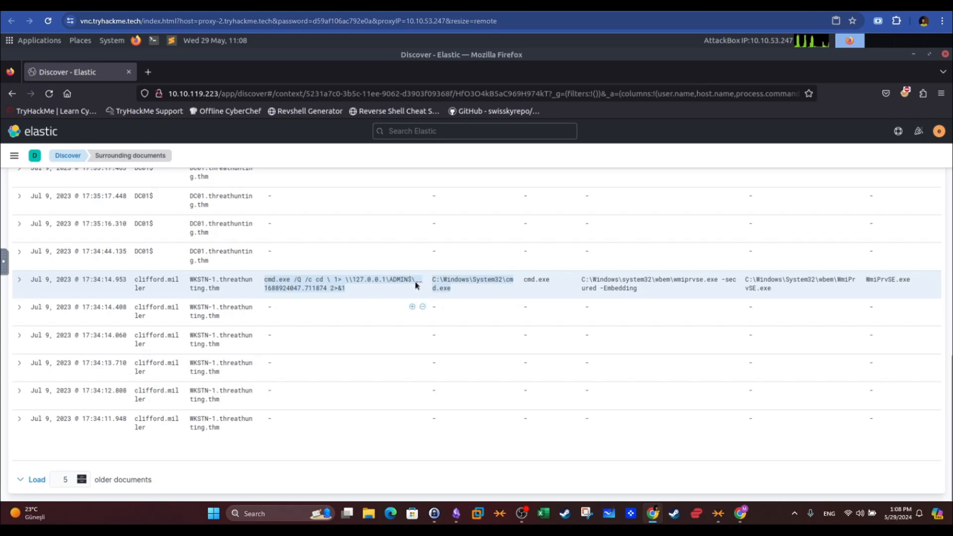
pyautogui.click(159, 323)
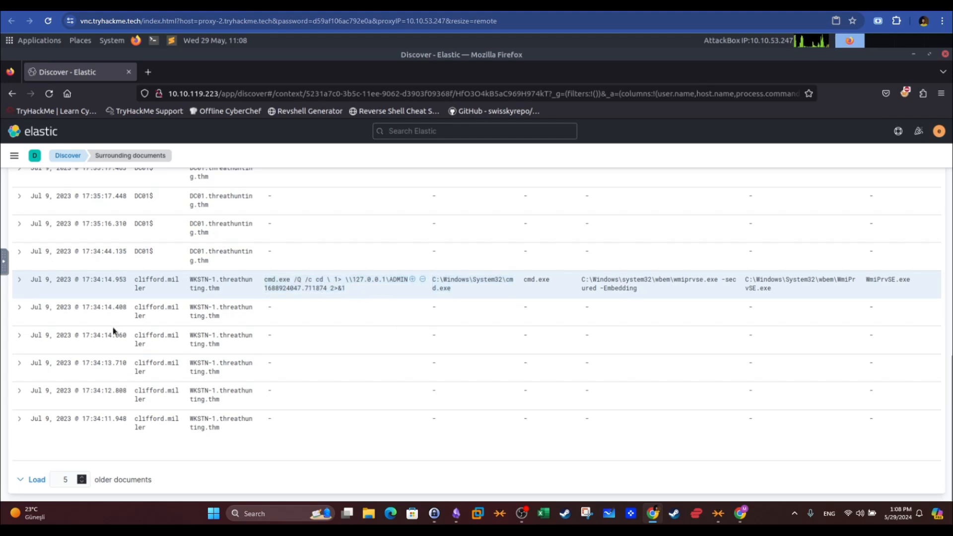
# - Expand the logon event at 17:34:11.948, examine its source IP, user, logon type and authentication fields, and collapse it
pyautogui.click(20, 422)
pyautogui.scroll(-4, 298, 426)
pyautogui.scroll(-8, 298, 426)
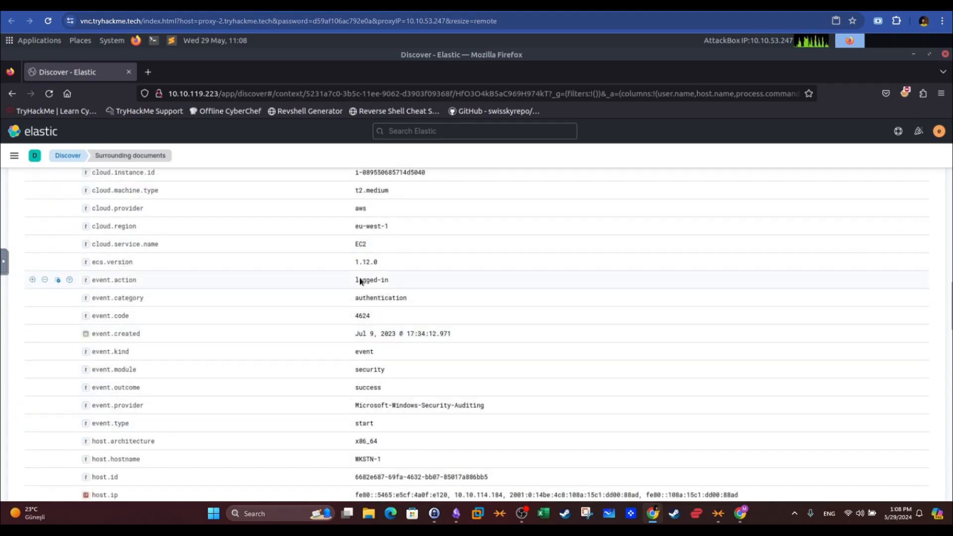
pyautogui.scroll(-1, 365, 342)
pyautogui.scroll(-10, 365, 341)
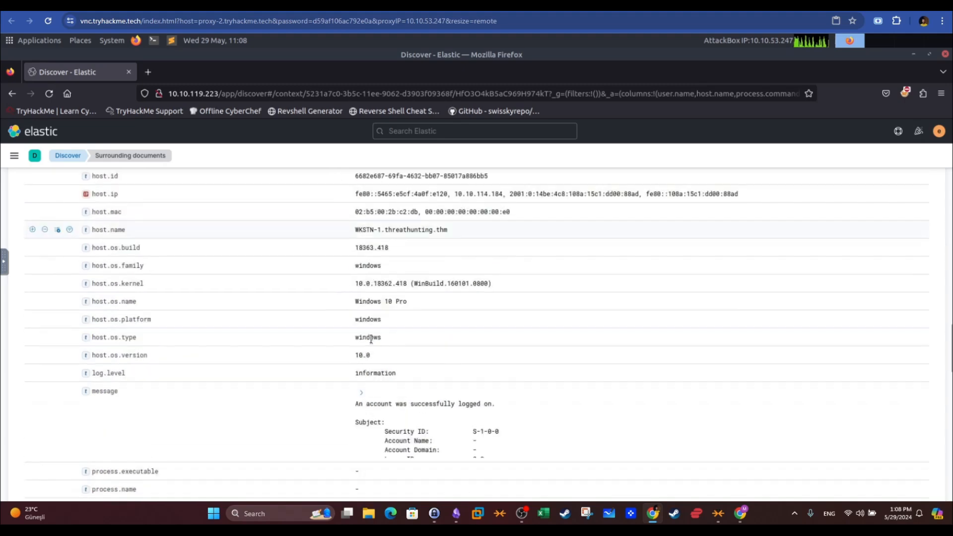
pyautogui.scroll(-12, 371, 338)
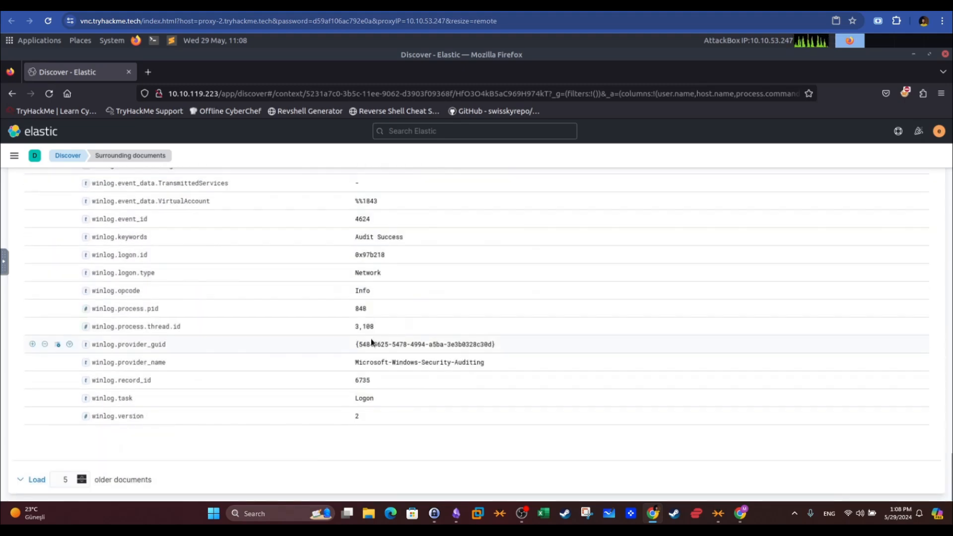
pyautogui.scroll(8, 371, 339)
pyautogui.scroll(8, 332, 343)
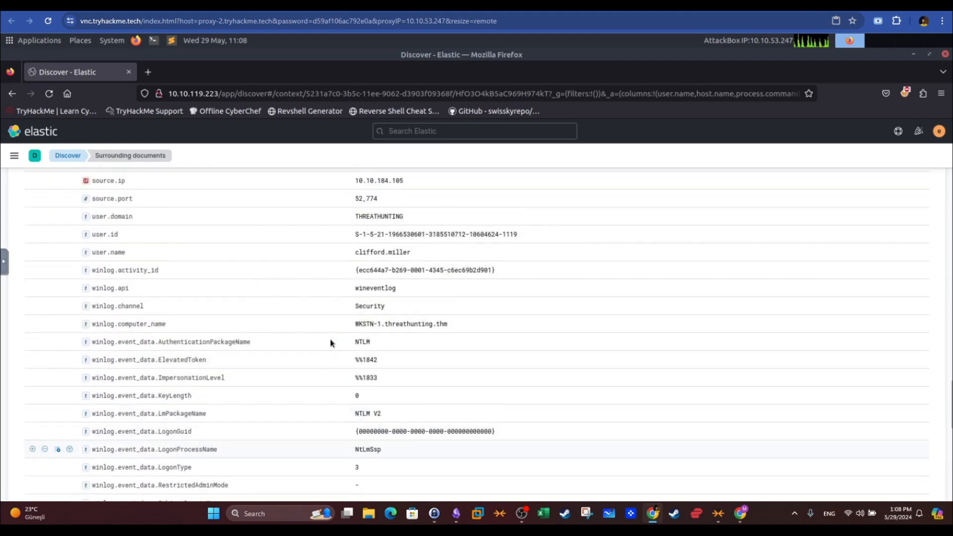
pyautogui.scroll(1, 332, 342)
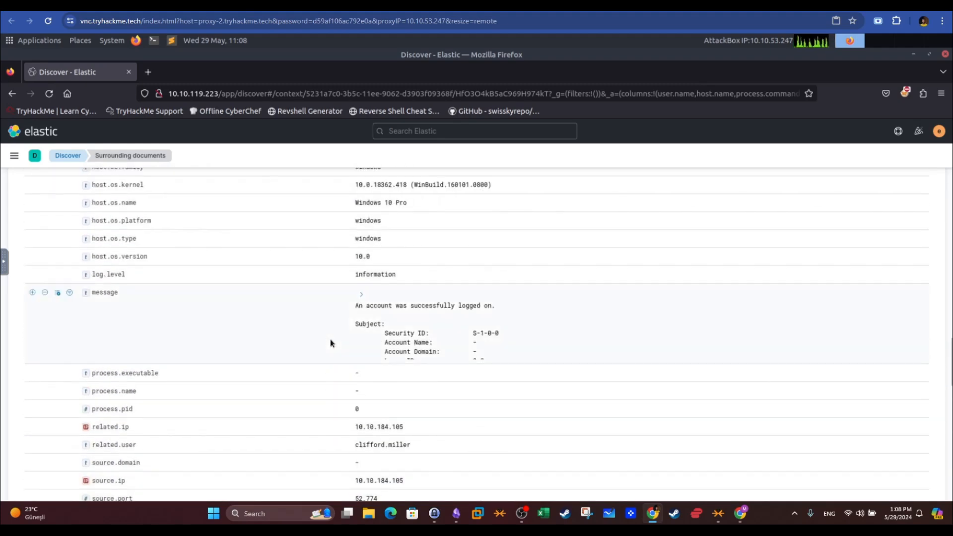
pyautogui.scroll(5, 332, 343)
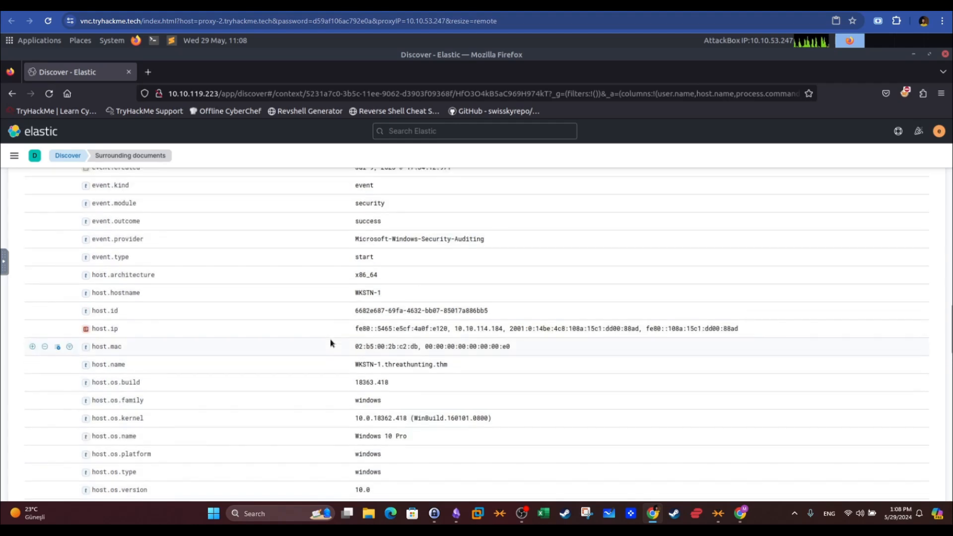
pyautogui.scroll(12, 332, 342)
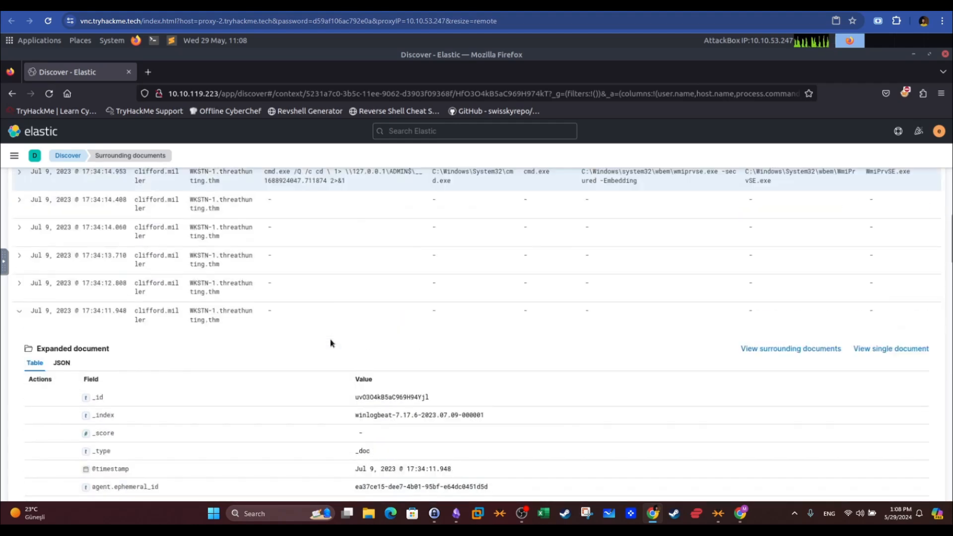
pyautogui.click(20, 308)
# - Expand the logon event at 17:34:12.808 and examine its host, authentication package and logon type fields
pyautogui.click(20, 395)
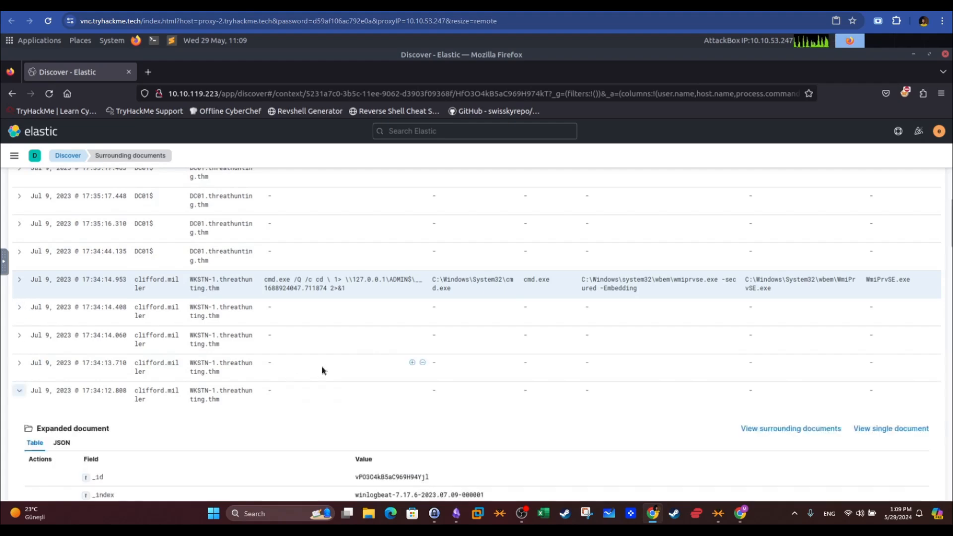
pyautogui.scroll(-5, 323, 365)
pyautogui.scroll(-15, 323, 364)
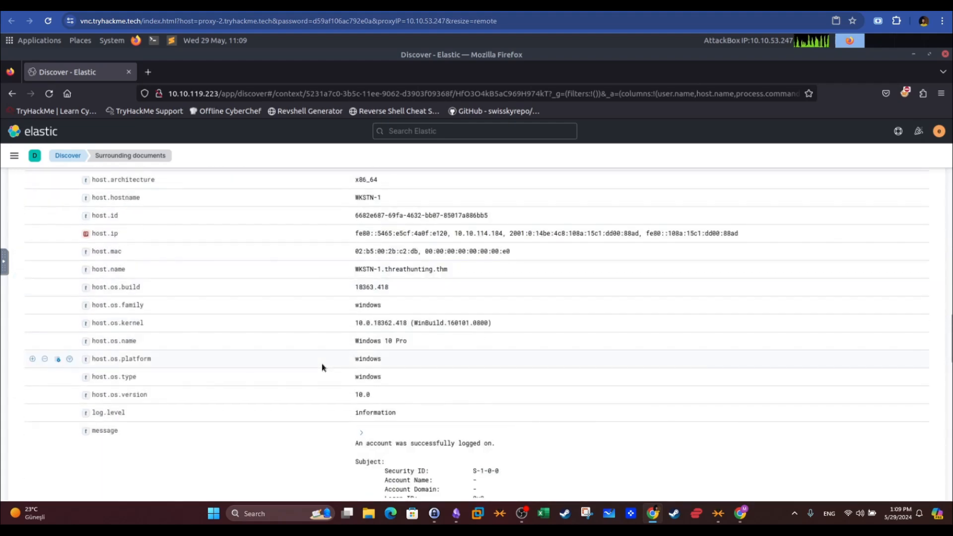
pyautogui.scroll(-15, 322, 368)
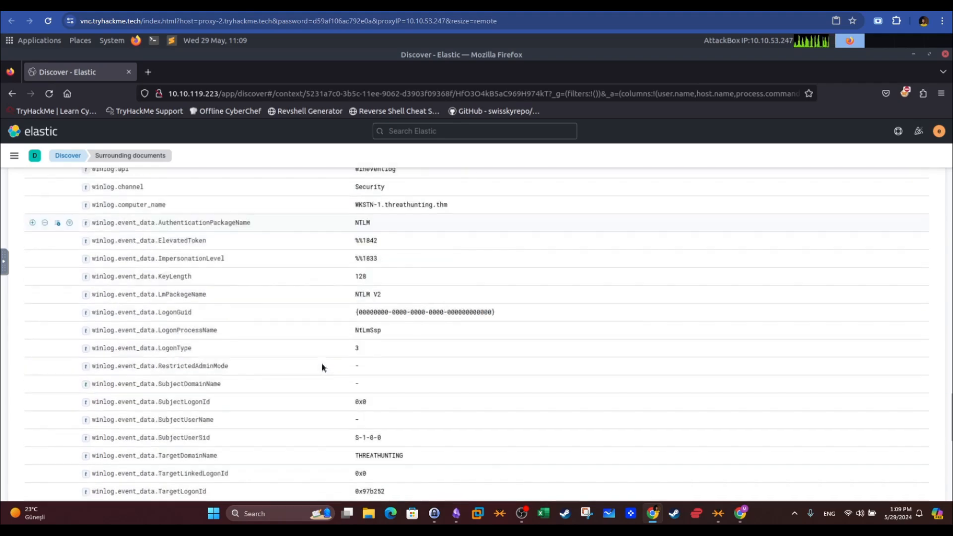
pyautogui.scroll(-5, 322, 368)
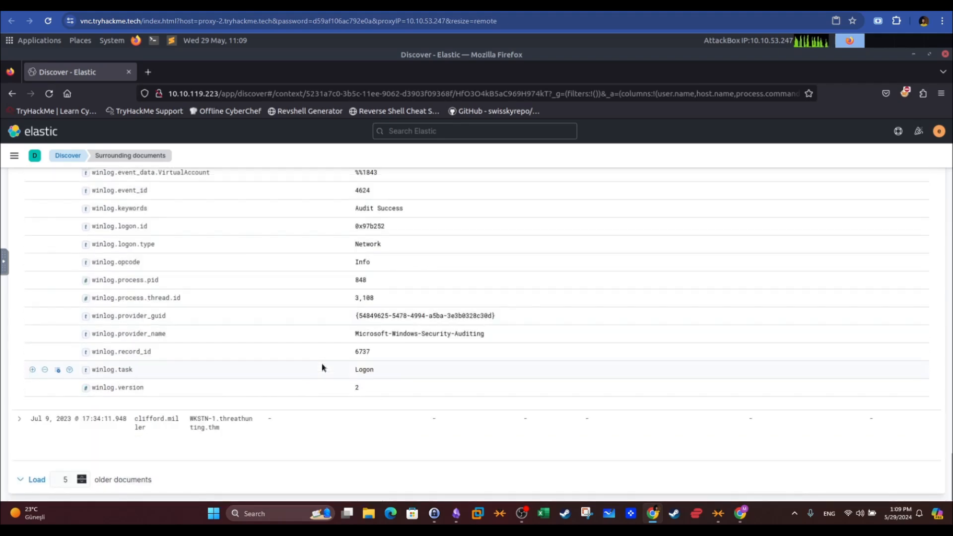
# - Finish reviewing the logon event at 17:34:12.808, collapse it and return to the anchored cmd.exe event
pyautogui.scroll(10, 322, 368)
pyautogui.scroll(10, 322, 368)
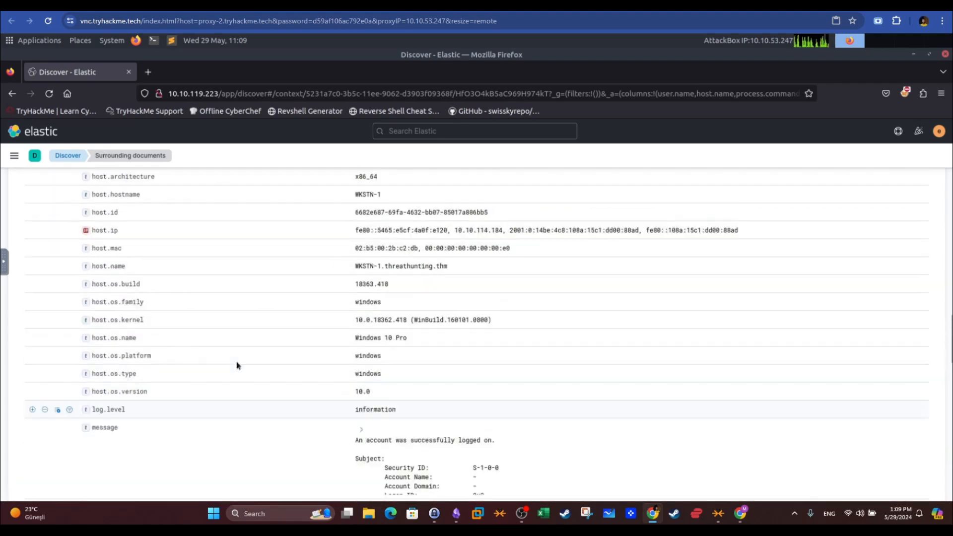
pyautogui.scroll(10, 109, 365)
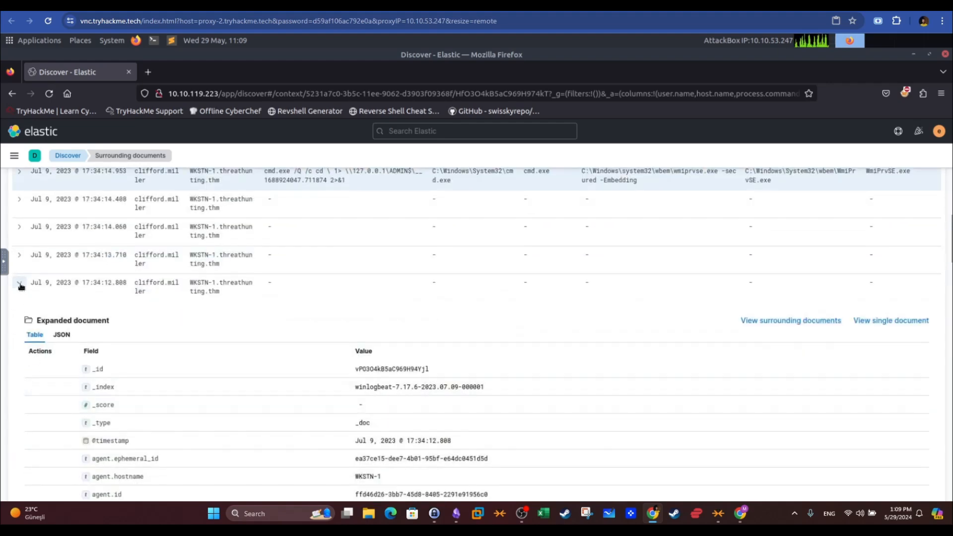
pyautogui.click(20, 285)
pyautogui.scroll(3, 367, 330)
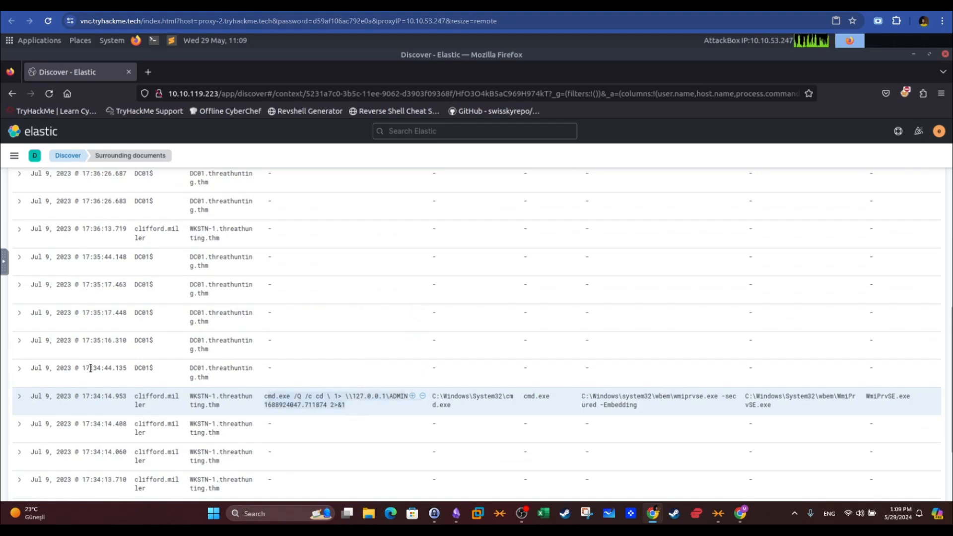
# - Expand the logon event at 17:34:14.408 and examine its message, source IP, NTLM authentication, logon type and target user fields
pyautogui.scroll(-2, 75, 358)
pyautogui.click(20, 370)
pyautogui.scroll(-10, 449, 376)
pyautogui.scroll(-10, 449, 378)
pyautogui.scroll(2, 450, 377)
pyautogui.moveTo(356, 242); pyautogui.dragTo(494, 252)
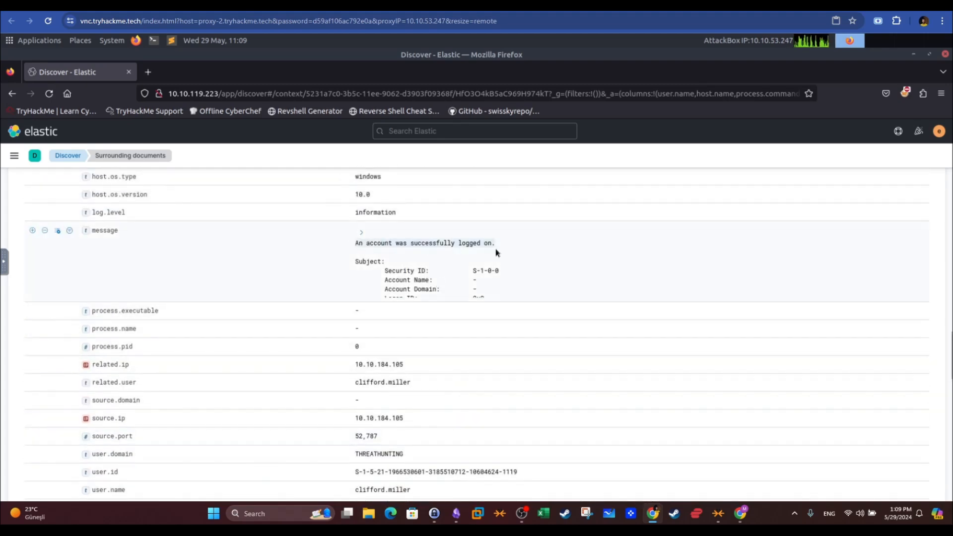
pyautogui.scroll(-8, 462, 330)
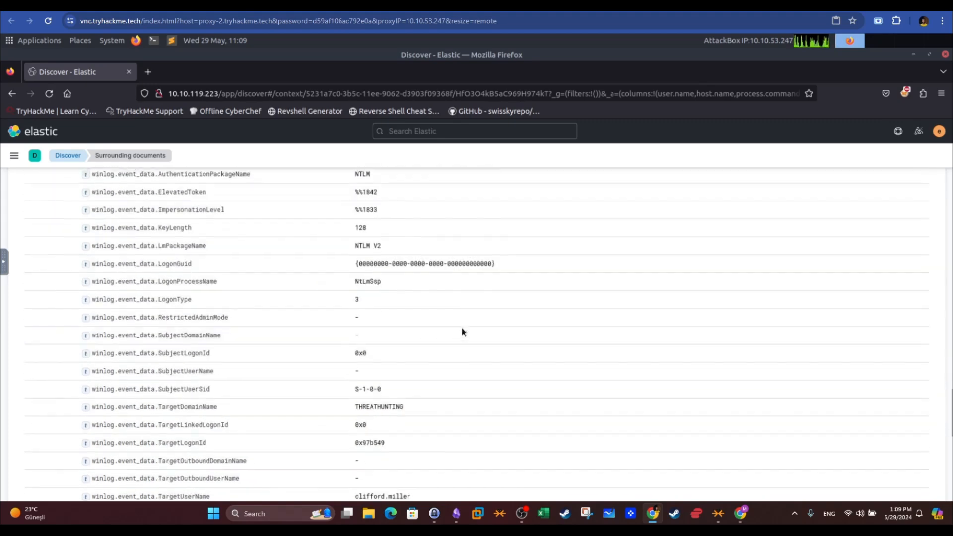
pyautogui.scroll(-10, 462, 332)
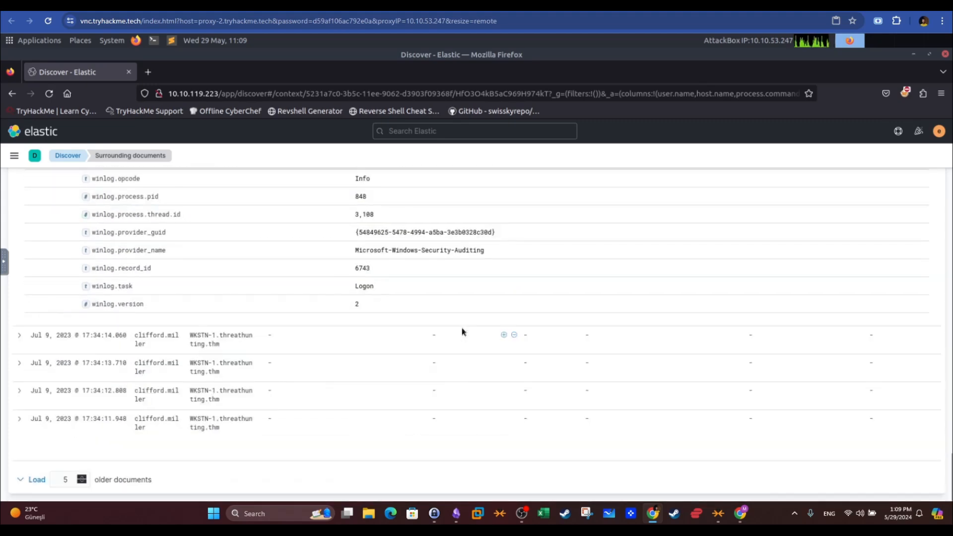
pyautogui.scroll(8, 462, 328)
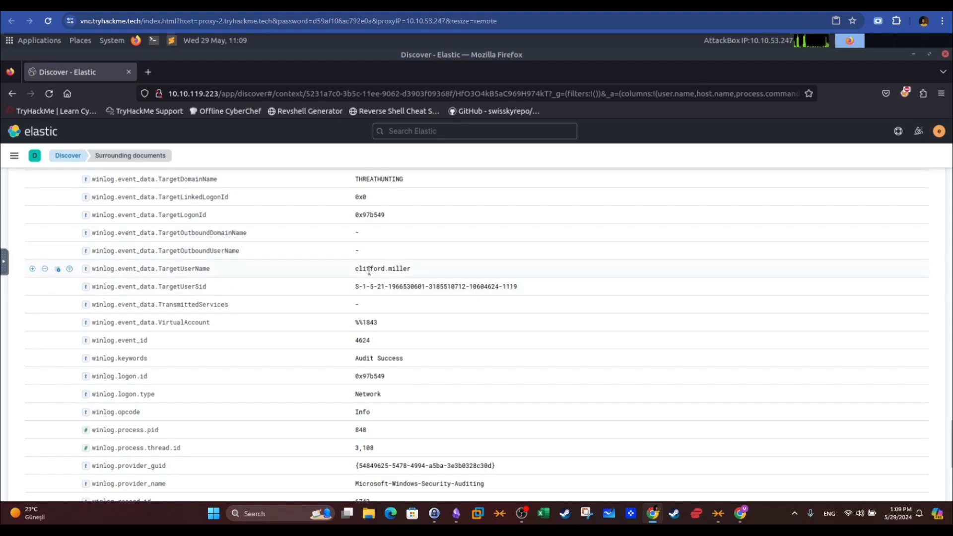
pyautogui.scroll(8, 369, 271)
pyautogui.scroll(5, 369, 272)
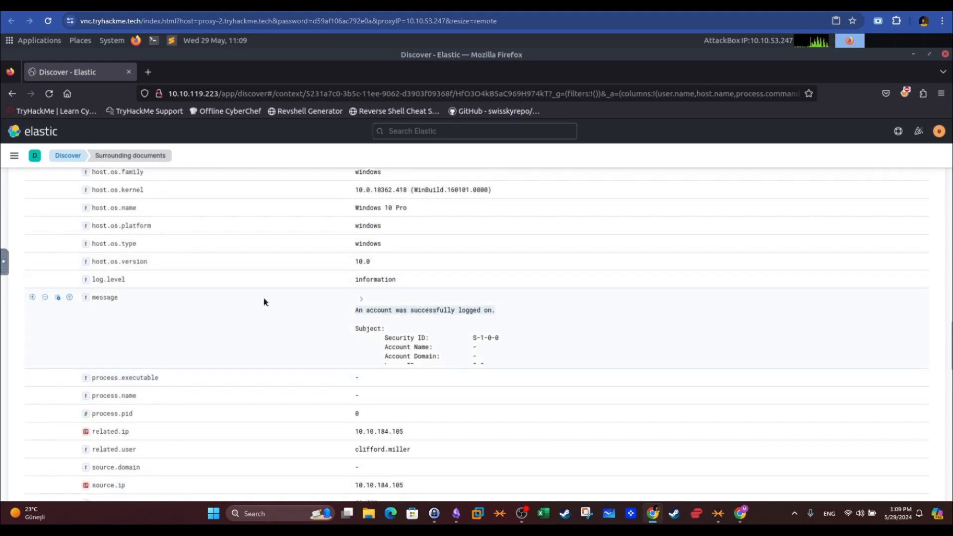
# - Show the full message of the expanded logon event and review its account name, source network address and authentication details
pyautogui.click(361, 298)
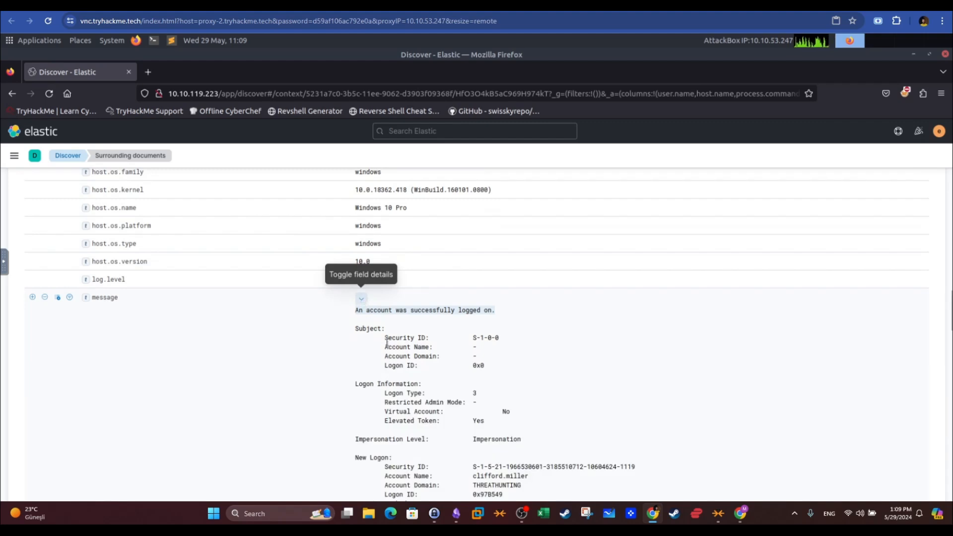
pyautogui.moveTo(363, 311); pyautogui.dragTo(446, 340)
pyautogui.scroll(-3, 446, 340)
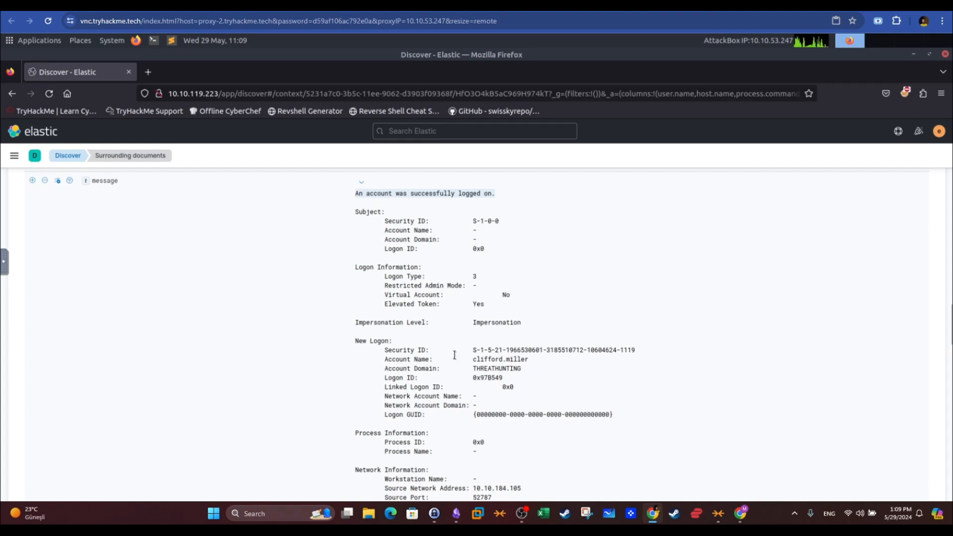
pyautogui.scroll(-2, 454, 354)
pyautogui.moveTo(528, 301); pyautogui.dragTo(471, 302)
pyautogui.scroll(-2, 449, 351)
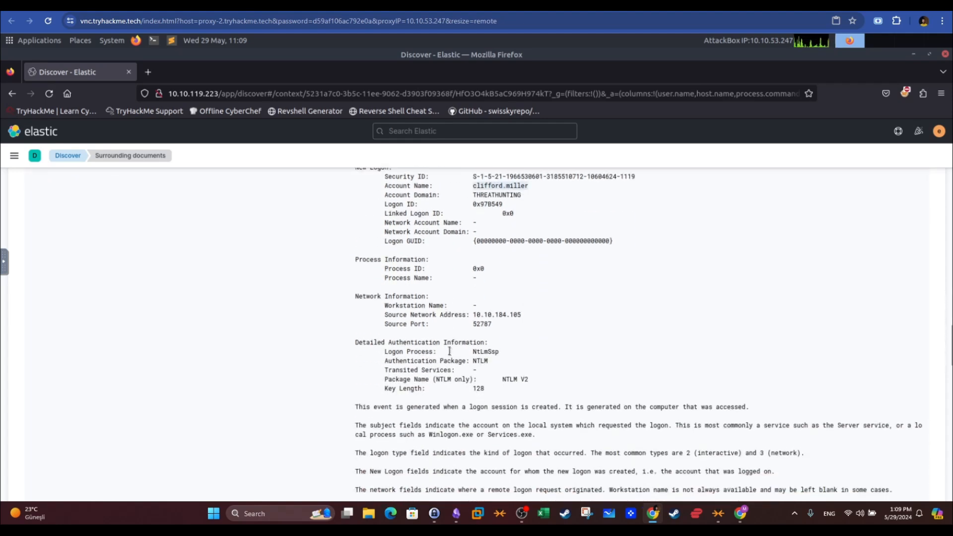
pyautogui.moveTo(473, 312); pyautogui.dragTo(522, 313)
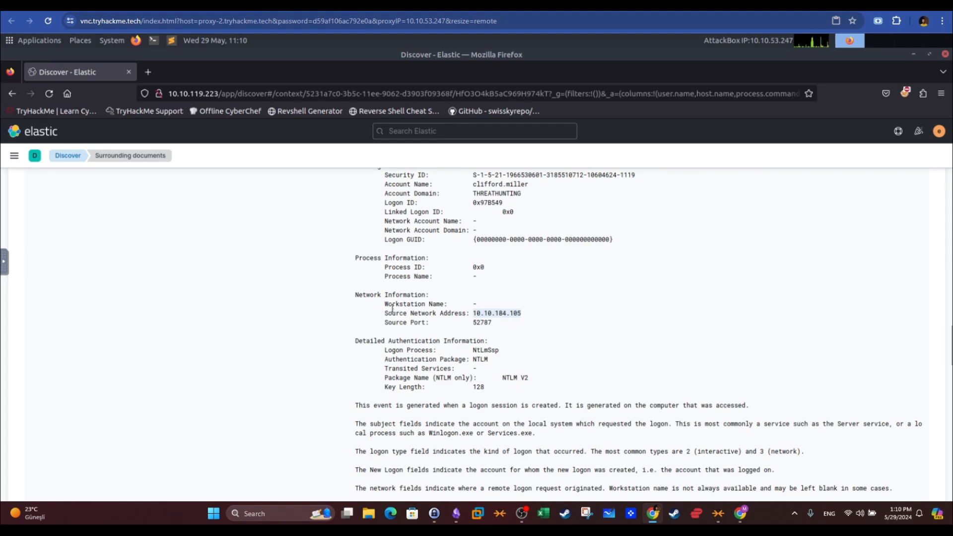
pyautogui.scroll(1, 393, 301)
pyautogui.scroll(2, 393, 301)
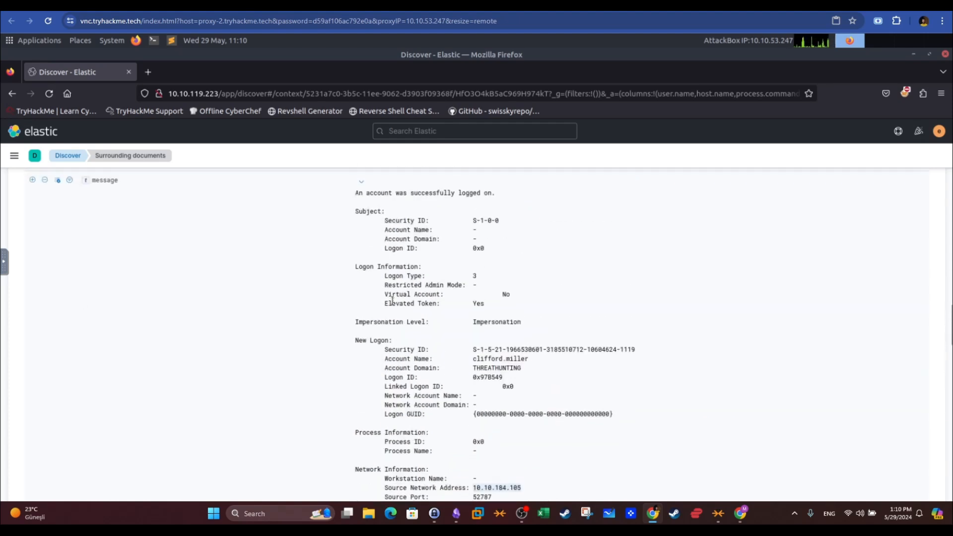
# - Switch to the TryHackMe room and read the question about the other account that used WMIExec on WKSTN-1
pyautogui.hotkey('ctrl', 'Tab')
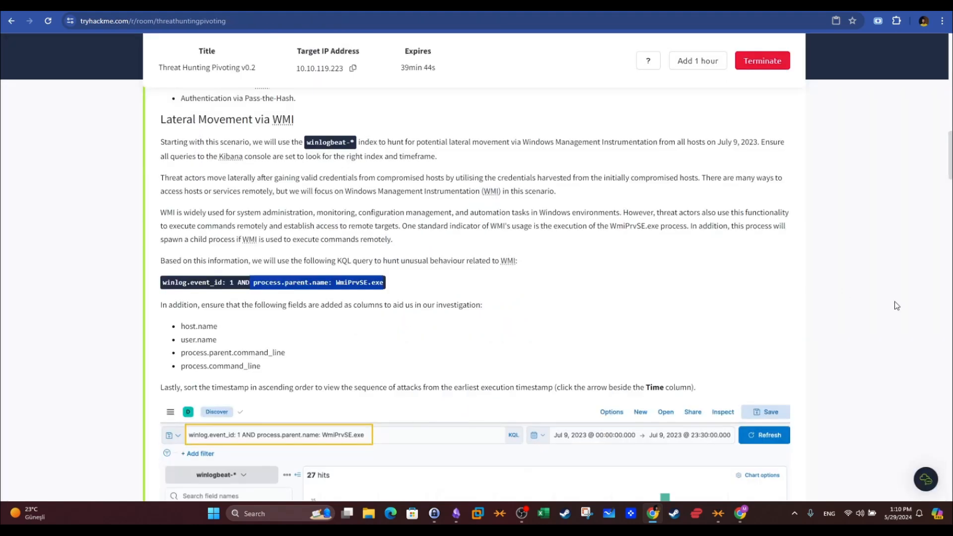
pyautogui.moveTo(951, 155); pyautogui.dragTo(951, 461)
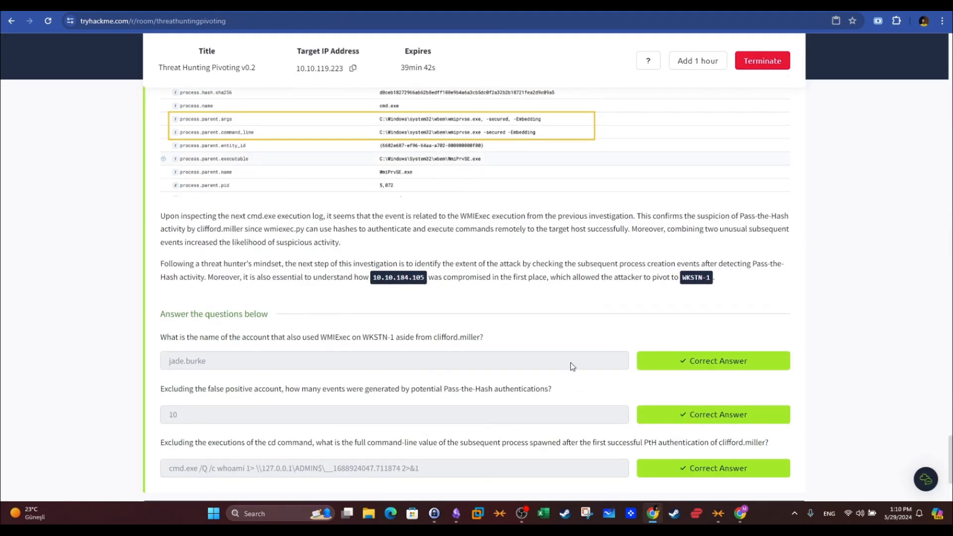
pyautogui.moveTo(193, 338); pyautogui.dragTo(335, 341)
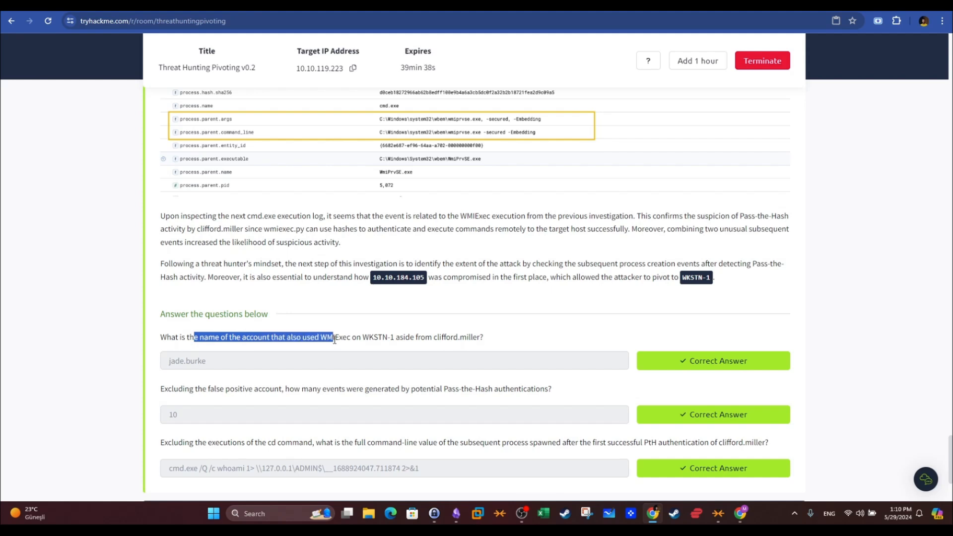
pyautogui.moveTo(369, 337); pyautogui.dragTo(395, 338)
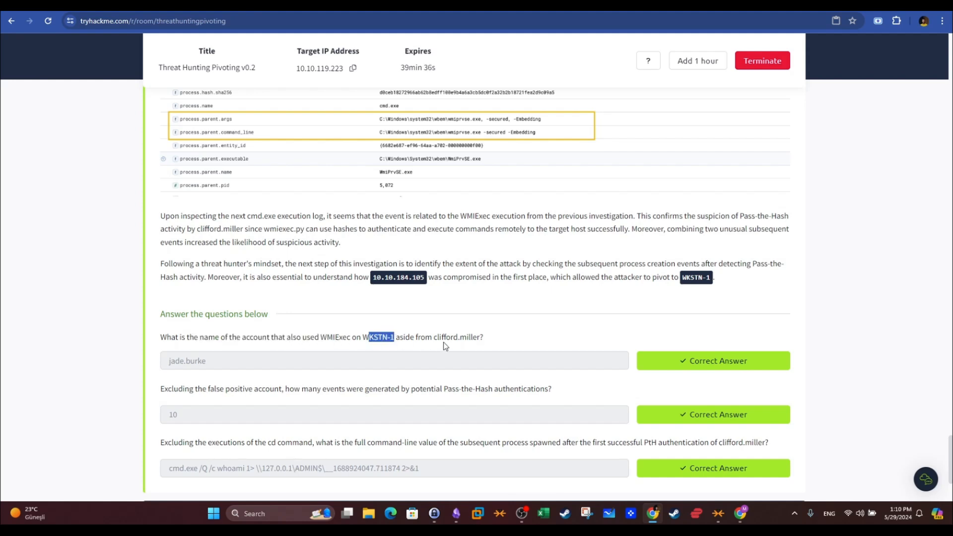
# - Return to the main Discover view in Elastic and run the query winlog.event_id: 1 AND process.parent.name: WmiPrvSE.exe
pyautogui.hotkey('ctrl', 'Tab')
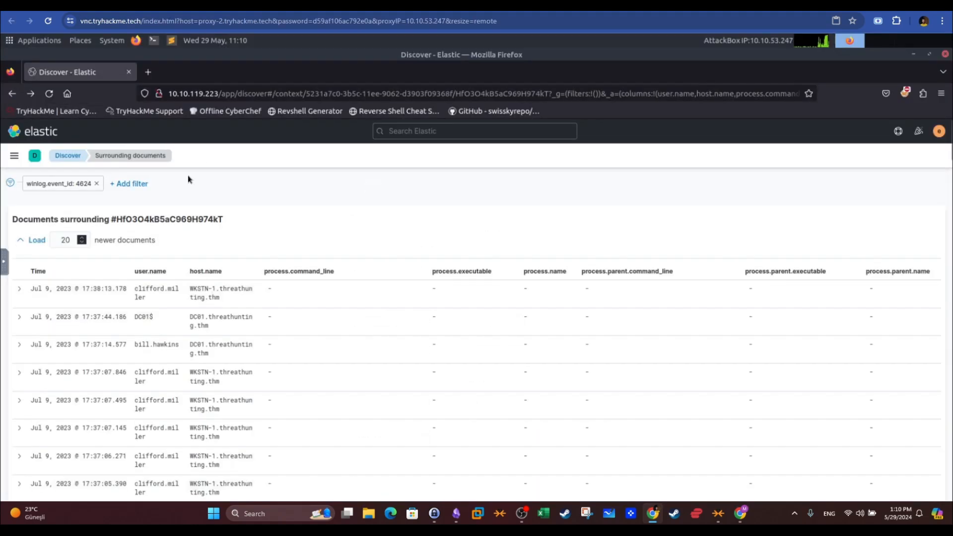
pyautogui.click(20, 100)
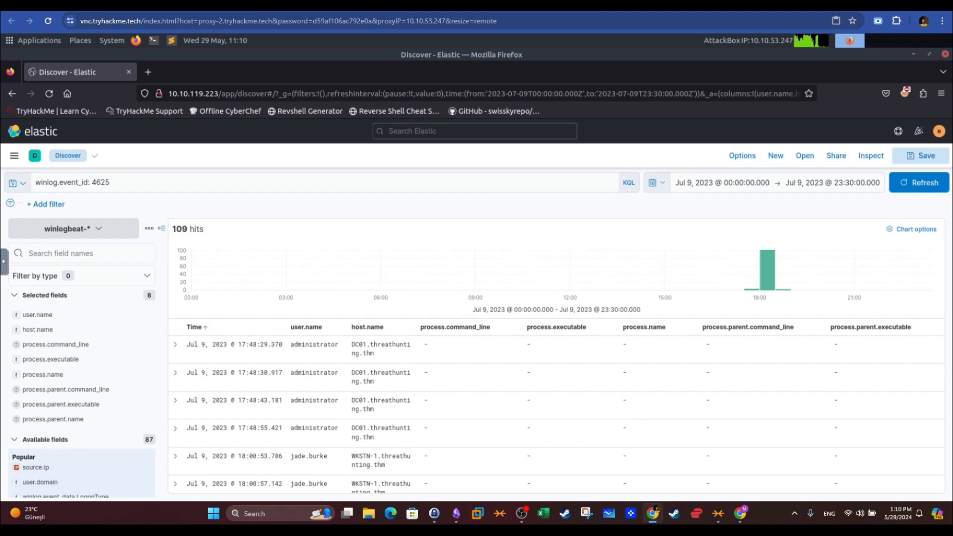
pyautogui.click(136, 185)
pyautogui.hotkey('ctrl', 'a')
pyautogui.write('winlog.event_id: 1 AND process.parent.name: WmiPrvSE.exe')
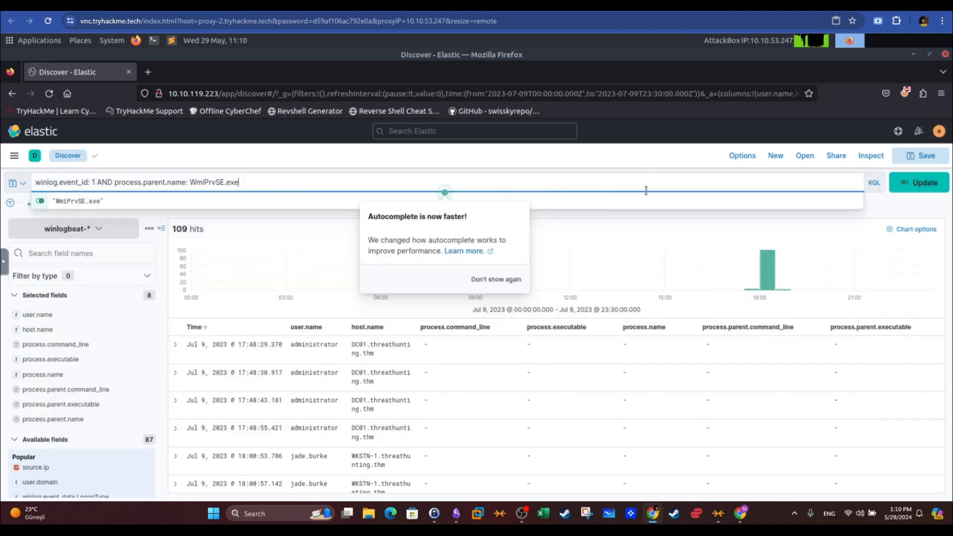
pyautogui.press('Return')
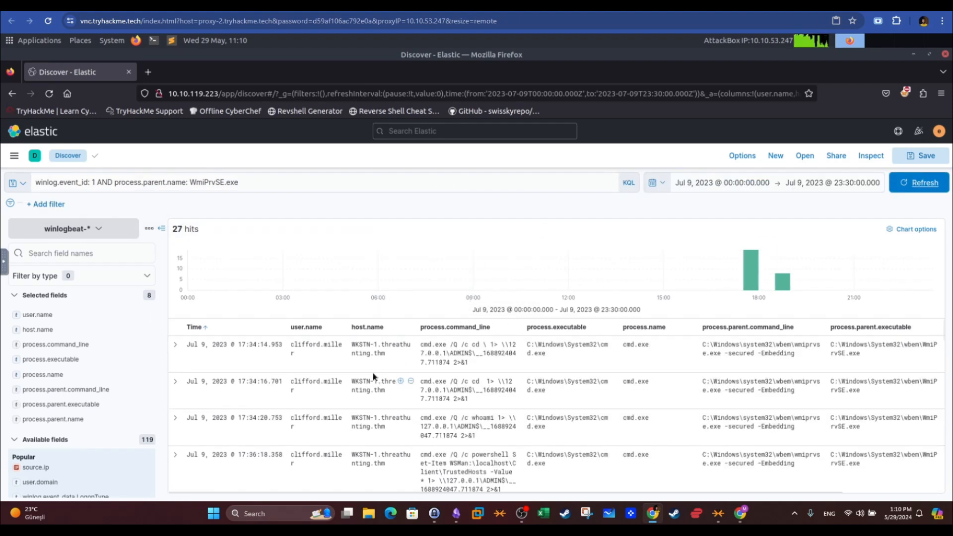
# - Look through the WmiPrvSE.exe child process events for other user accounts on WKSTN-1
pyautogui.scroll(-8, 313, 359)
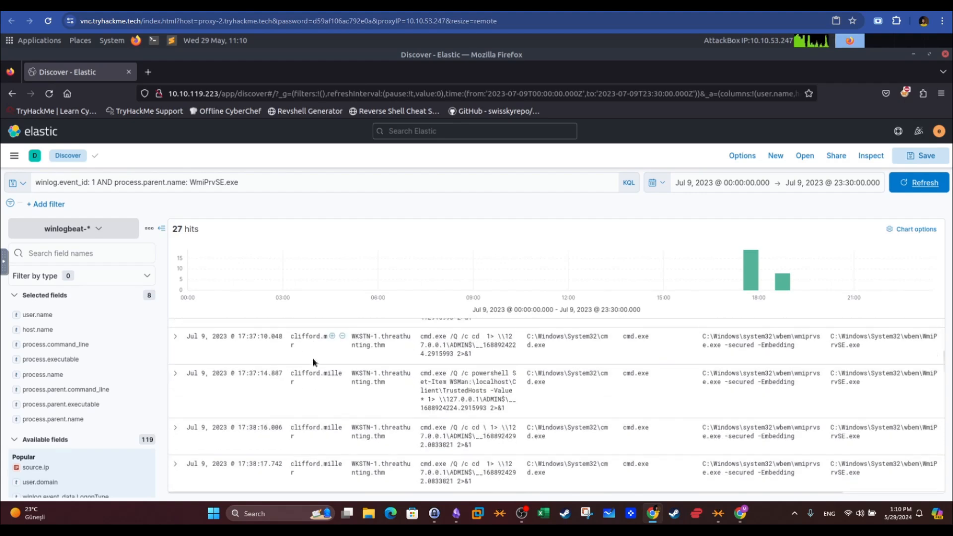
pyautogui.scroll(-5, 313, 359)
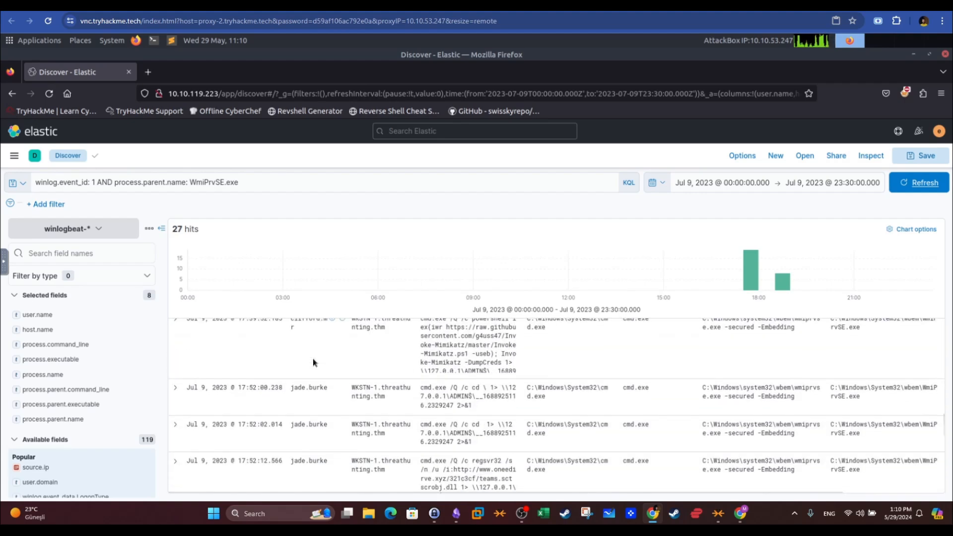
pyautogui.moveTo(292, 420); pyautogui.dragTo(326, 421)
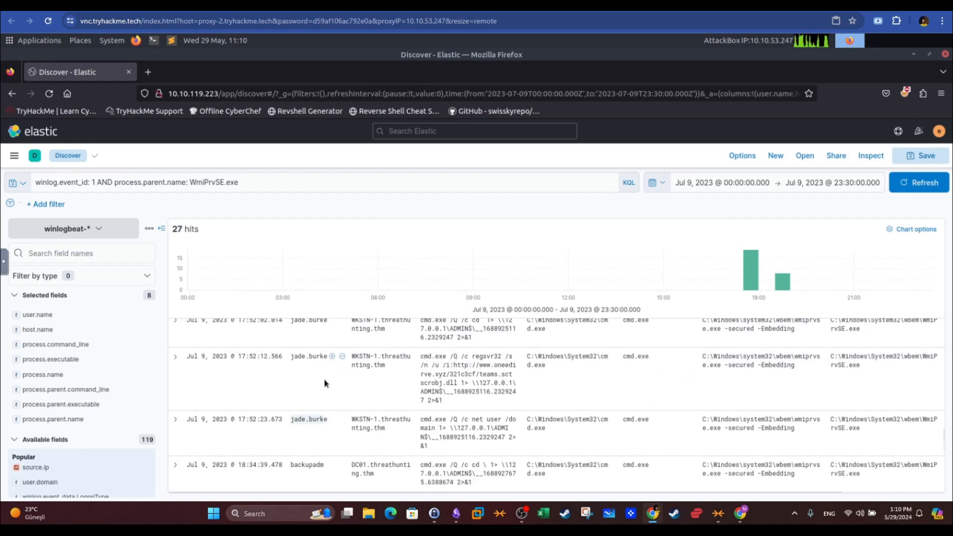
pyautogui.scroll(8, 324, 381)
pyautogui.scroll(2, 325, 381)
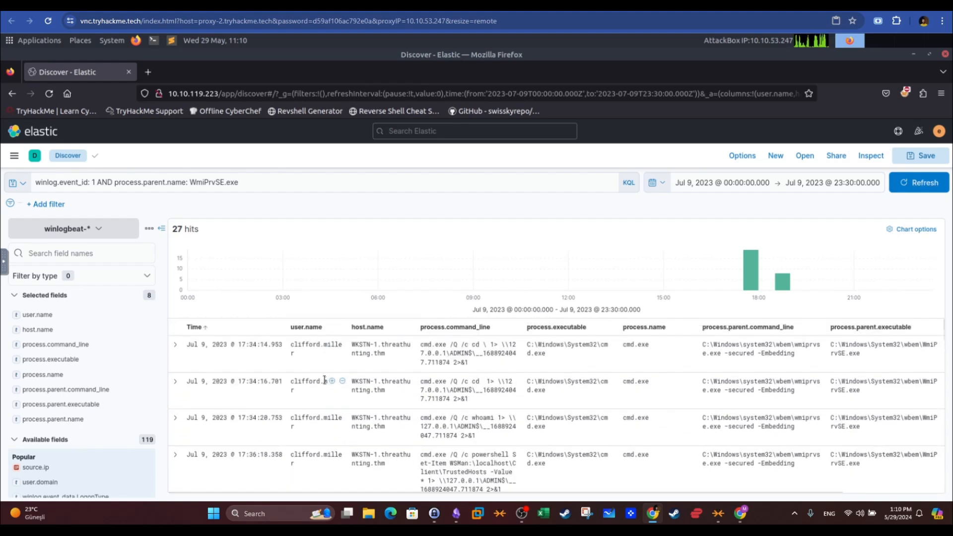
# - Extend the query with AND NOT user.name for the account excluded by the question, run it and check the remaining user names
pyautogui.click(278, 182)
pyautogui.write('A')
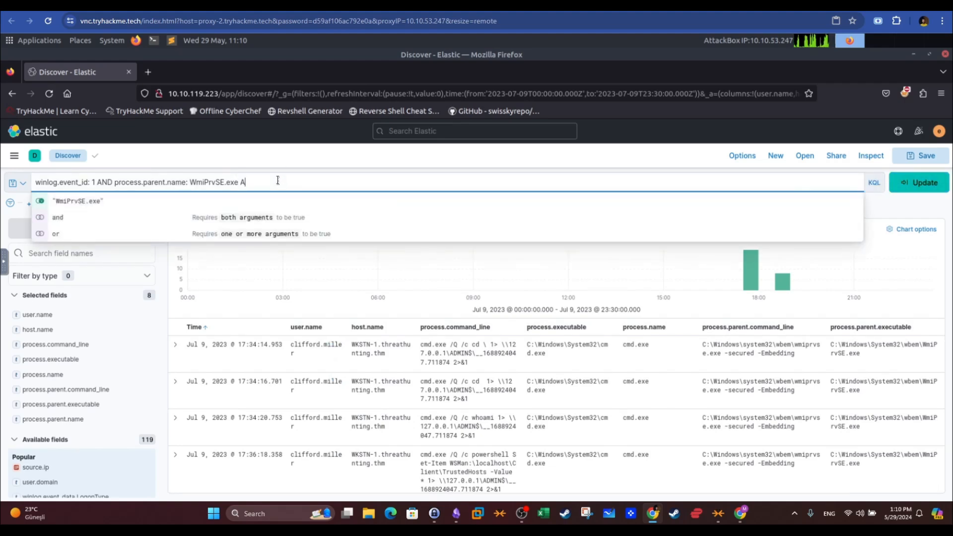
pyautogui.write('ND NOT user.')
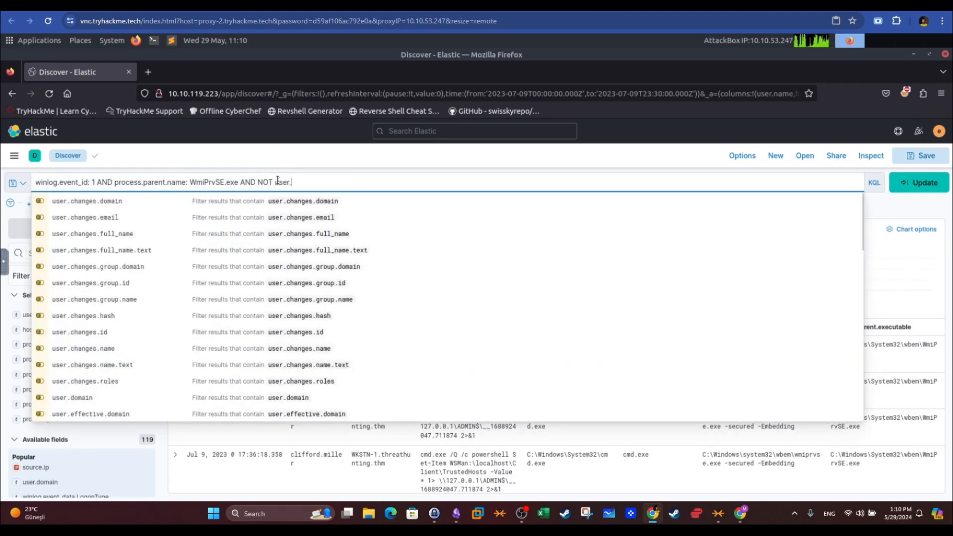
pyautogui.write('name: cl')
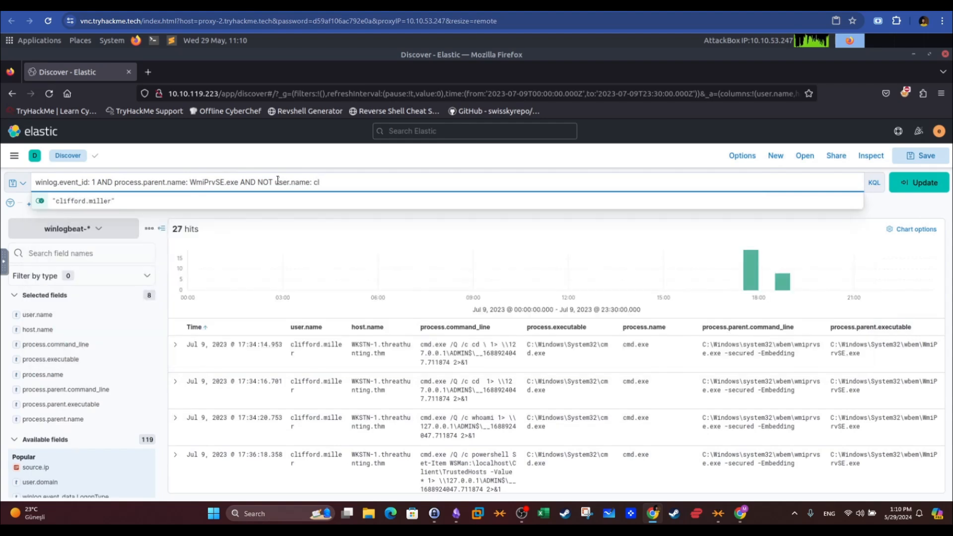
pyautogui.click(279, 201)
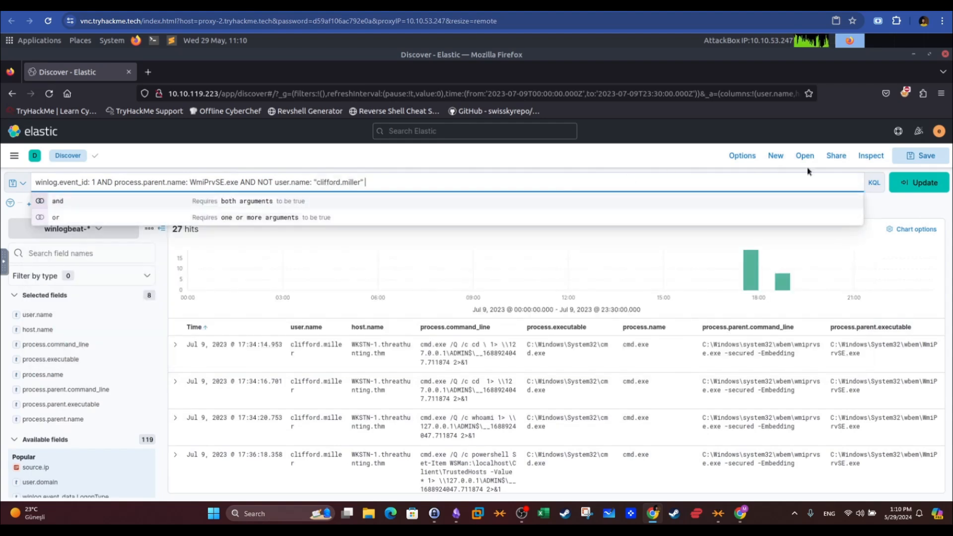
pyautogui.click(924, 183)
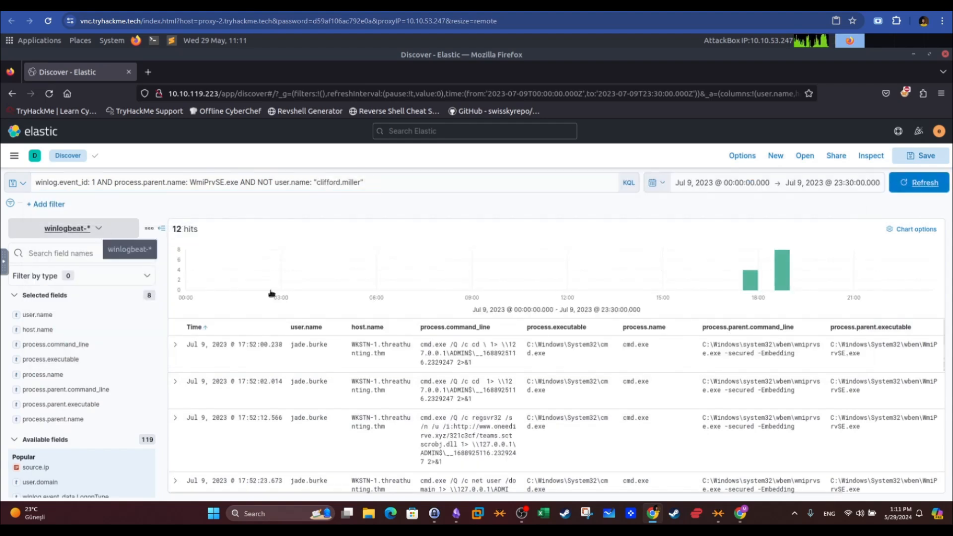
pyautogui.moveTo(297, 381); pyautogui.dragTo(323, 380)
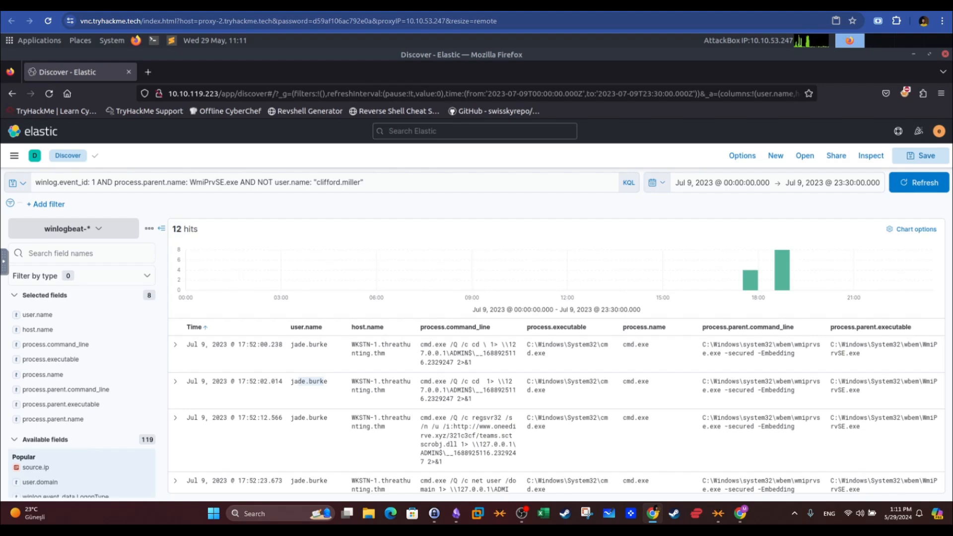
# - Switch to the TryHackMe room and find the Authentication via Pass-the-Hash section to read its indicators and KQL query
pyautogui.click(230, 5)
pyautogui.scroll(-3, 338, 278)
pyautogui.scroll(8, 339, 280)
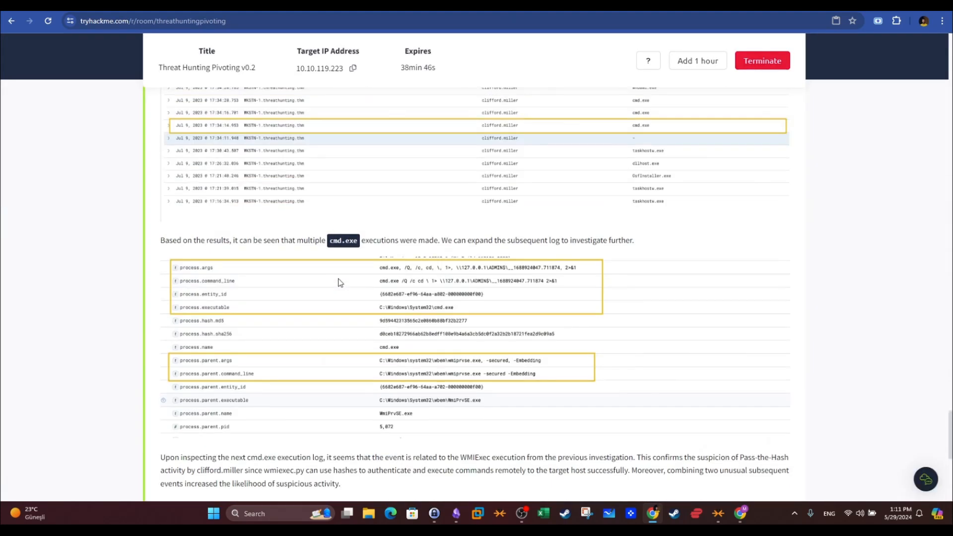
pyautogui.moveTo(949, 437); pyautogui.dragTo(951, 280)
pyautogui.scroll(-7, 348, 149)
pyautogui.scroll(1, 323, 104)
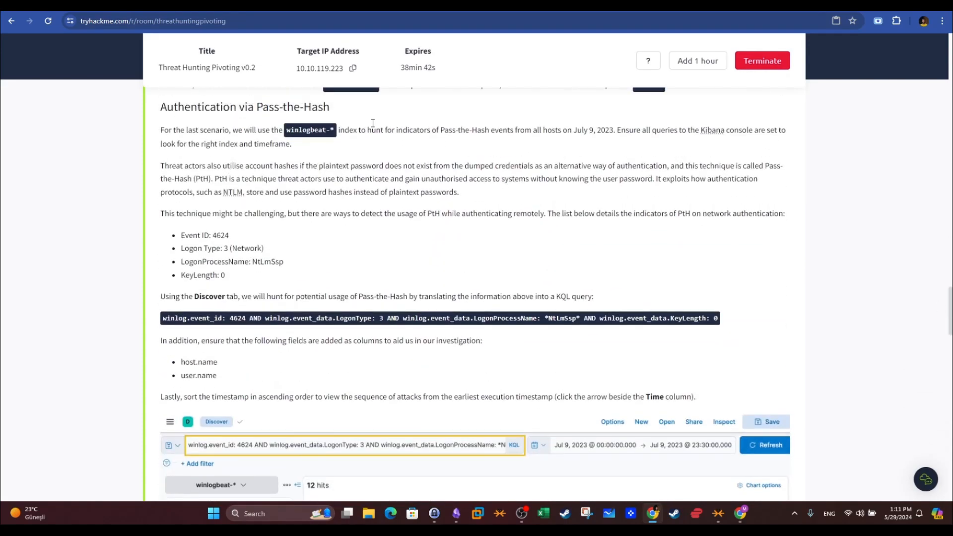
pyautogui.moveTo(331, 107); pyautogui.dragTo(255, 106)
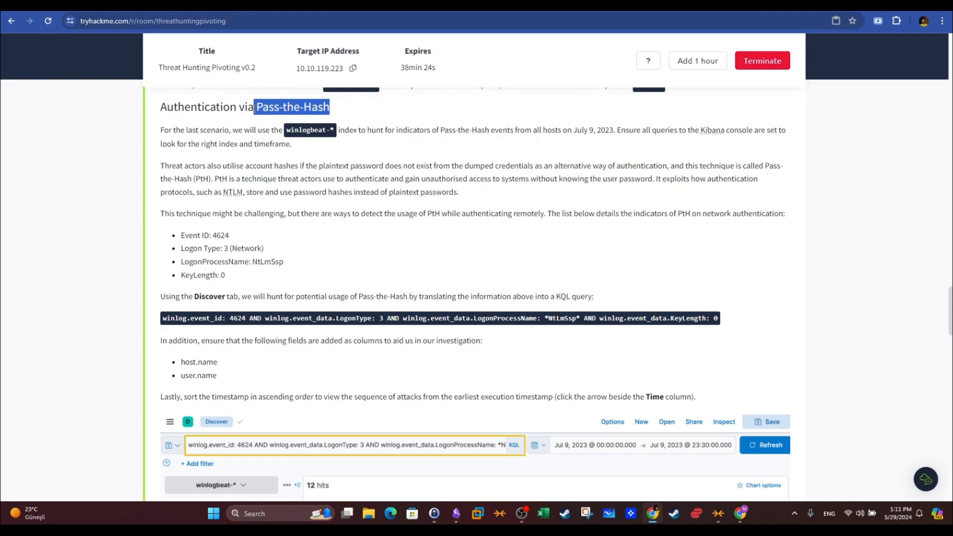
pyautogui.click(266, 110)
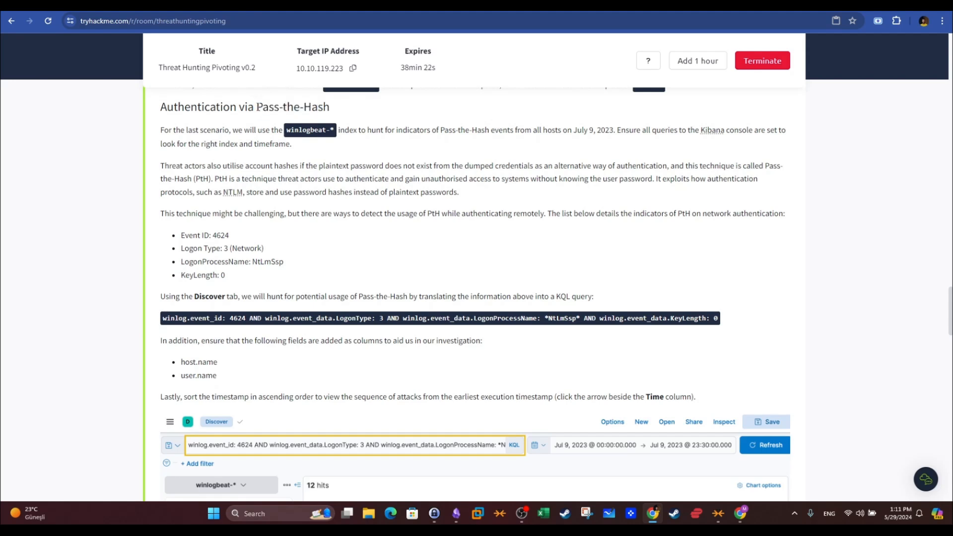
# - Switch to Elastic Discover and replace the query with winlog.event_id: 4624 AND winlog.event_data.LogonType: 3
pyautogui.hotkey('ctrl', 'Tab')
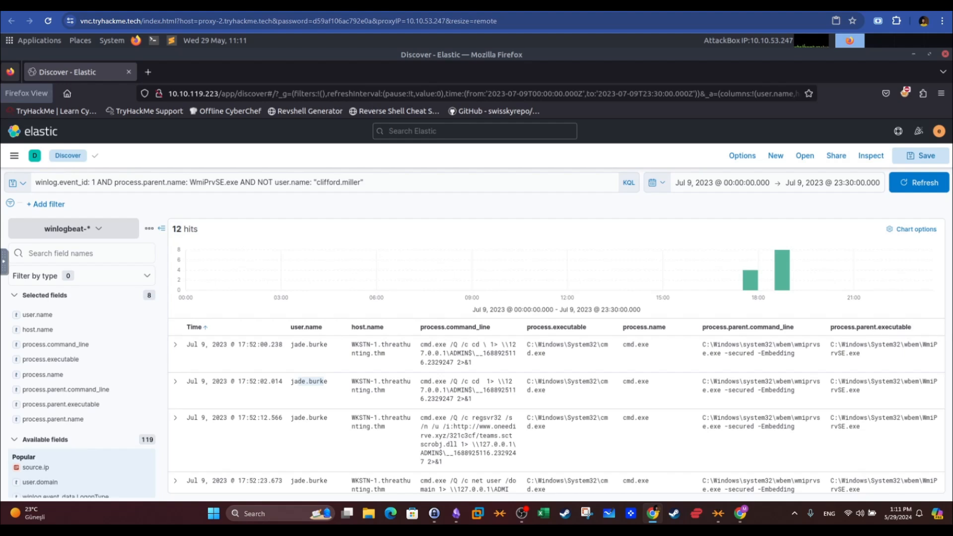
pyautogui.click(189, 178)
pyautogui.hotkey('ctrl', 'a')
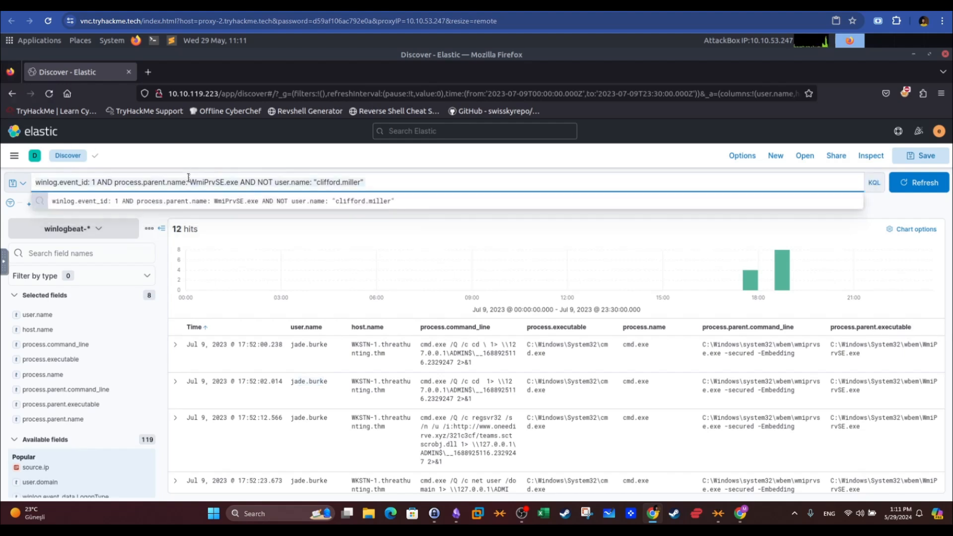
pyautogui.write('winlog.event_id: 4624')
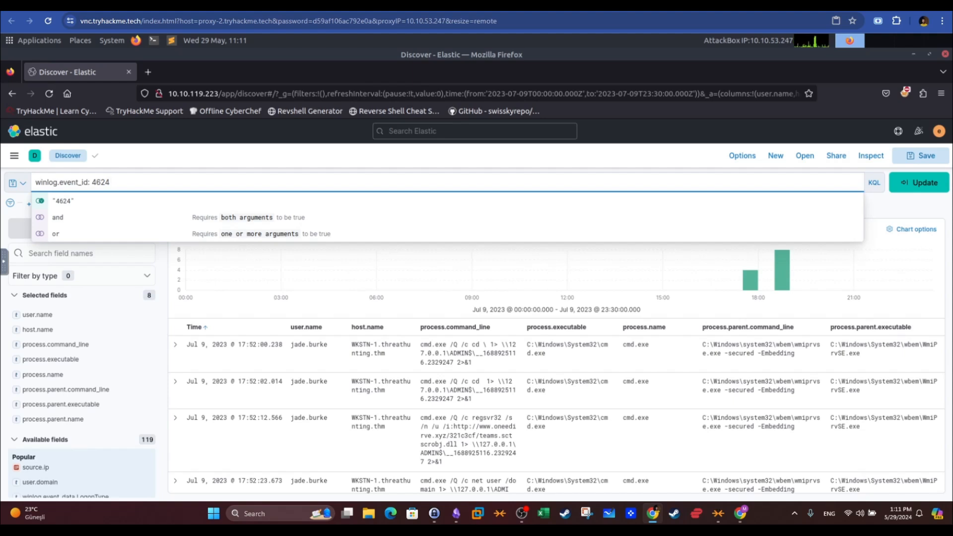
pyautogui.click(184, 181)
pyautogui.write('AND winlog.event_data.LogonType: 3')
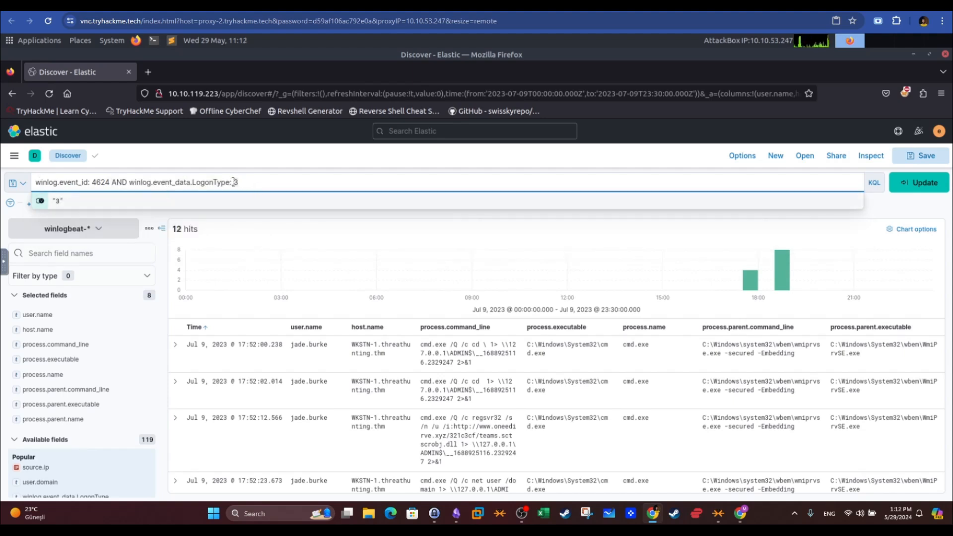
pyautogui.click(233, 182)
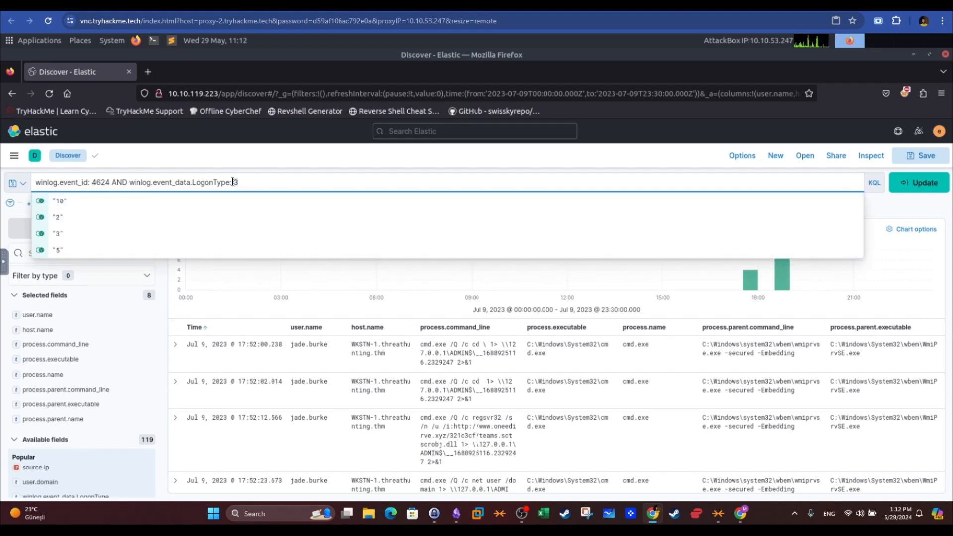
# - In the TryHackMe room, copy the rest of the Pass-the-Hash query, from the AND before LogonProcessName through KeyLength: 0
pyautogui.hotkey('ctrl', 'Tab')
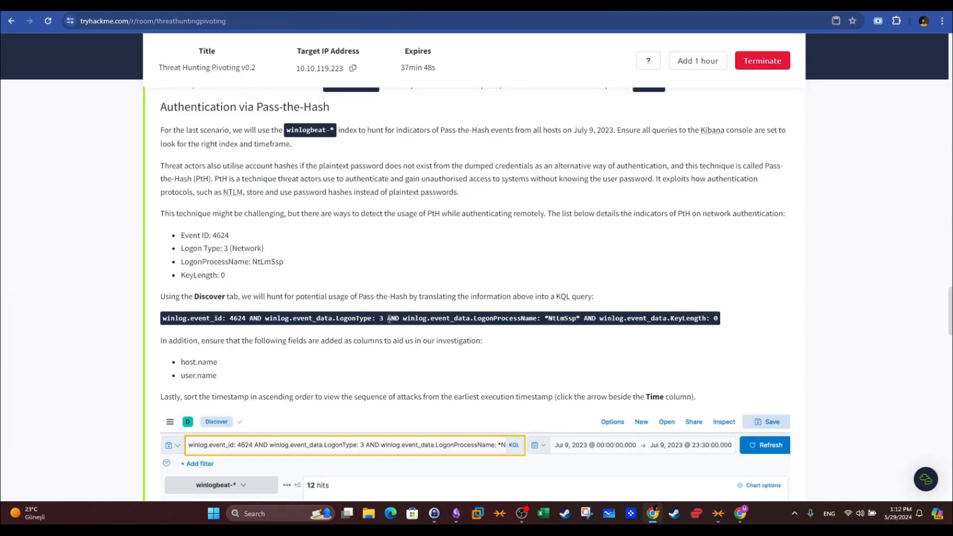
pyautogui.moveTo(388, 319); pyautogui.dragTo(523, 319)
pyautogui.click(441, 319)
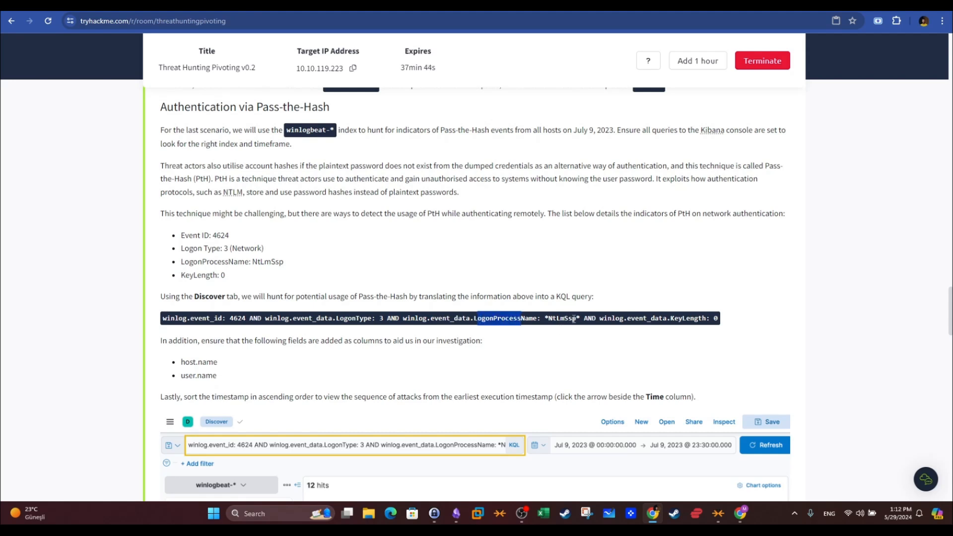
pyautogui.doubleClick(566, 320)
pyautogui.click(583, 329)
pyautogui.moveTo(721, 320); pyautogui.dragTo(388, 319)
pyautogui.rightClick(395, 321)
pyautogui.click(407, 330)
# - Back in Elastic, append the copied AND winlog.event_data.LogonProcessName: *NtLmSsp* AND winlog.event_data.KeyLength: 0 after LogonType: 3 and run the query
pyautogui.click(308, 5)
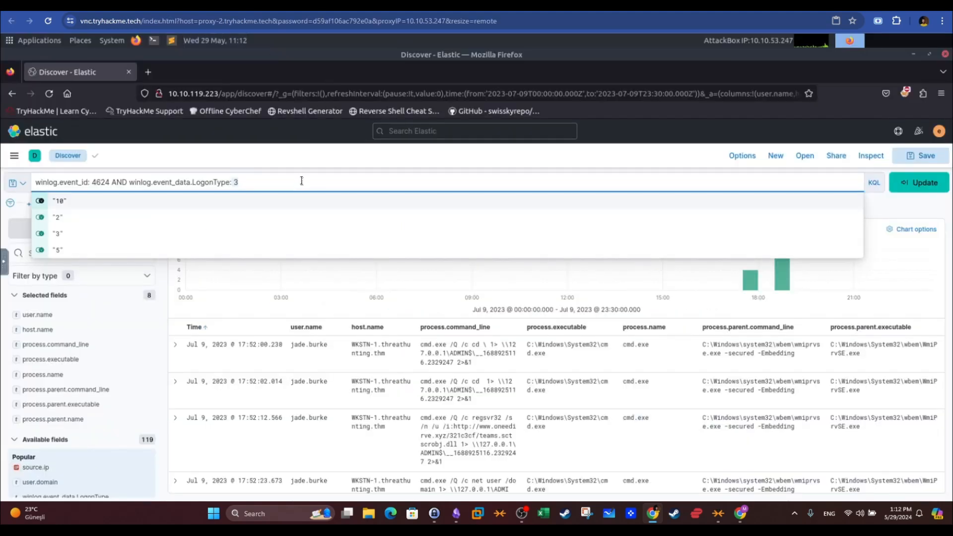
pyautogui.write('3')
pyautogui.hotkey('ctrl', 'v')
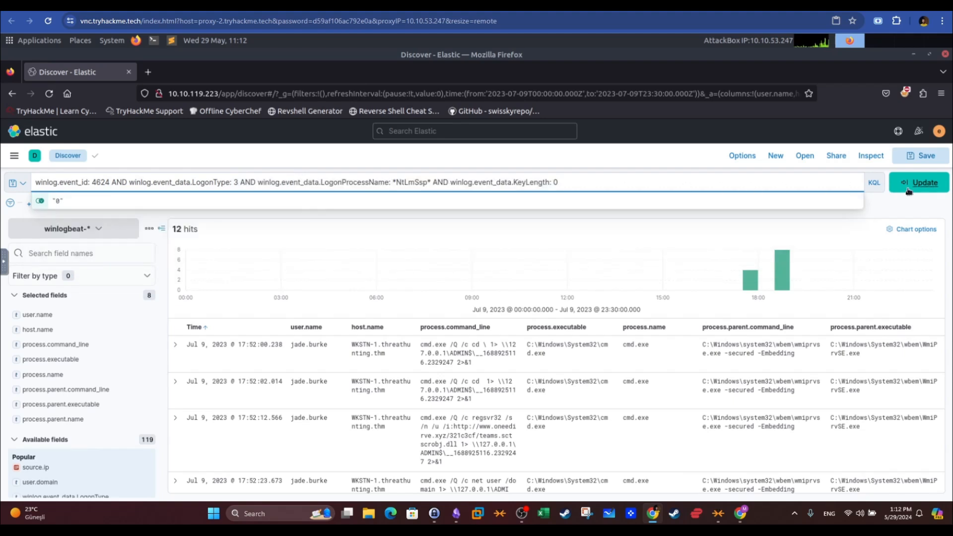
pyautogui.click(920, 183)
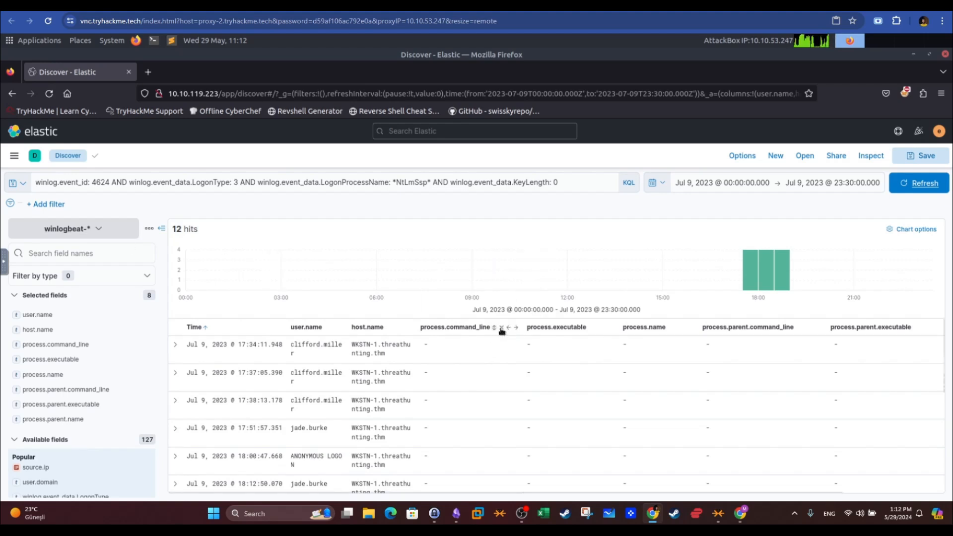
# - Remove all process and process.parent columns from the results table, keeping only user.name and host.name beside the time
pyautogui.click(502, 329)
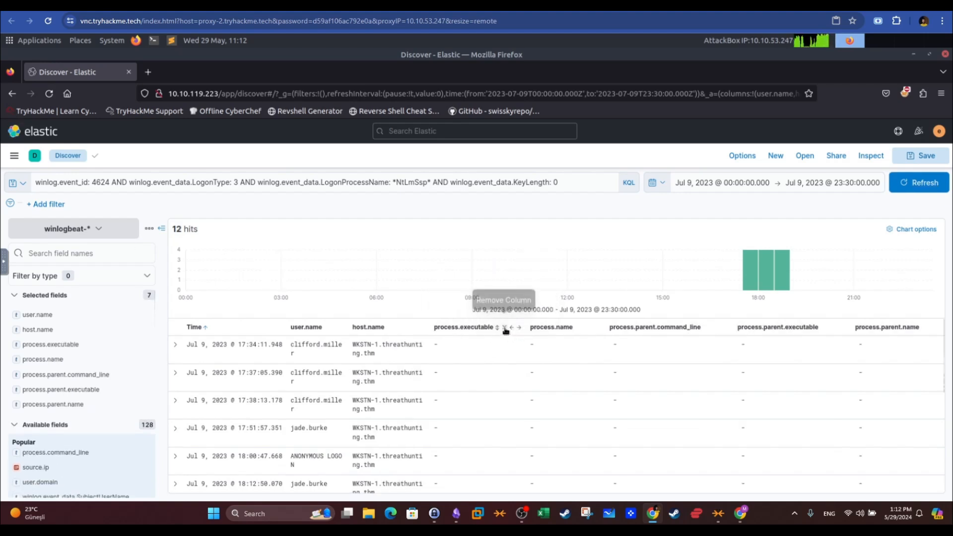
pyautogui.click(505, 329)
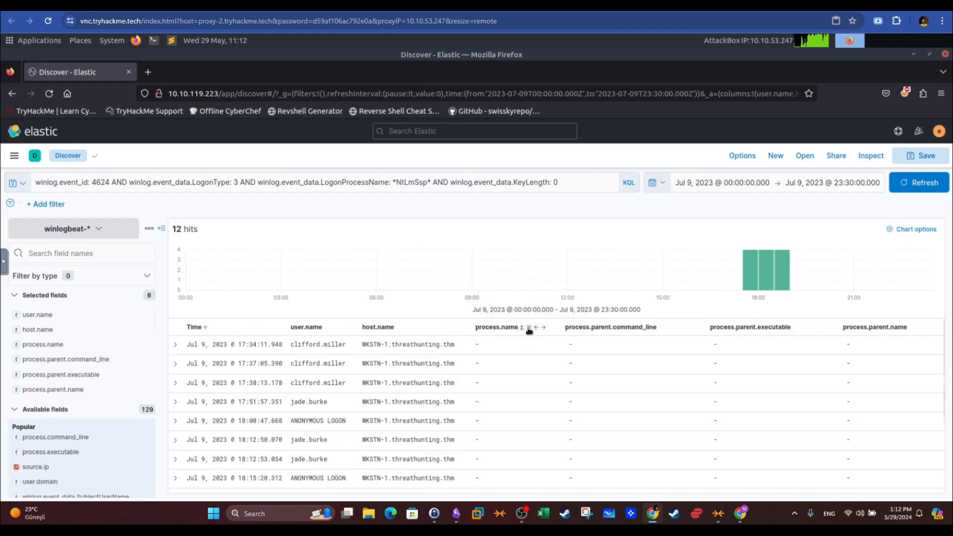
pyautogui.click(530, 328)
pyautogui.click(606, 329)
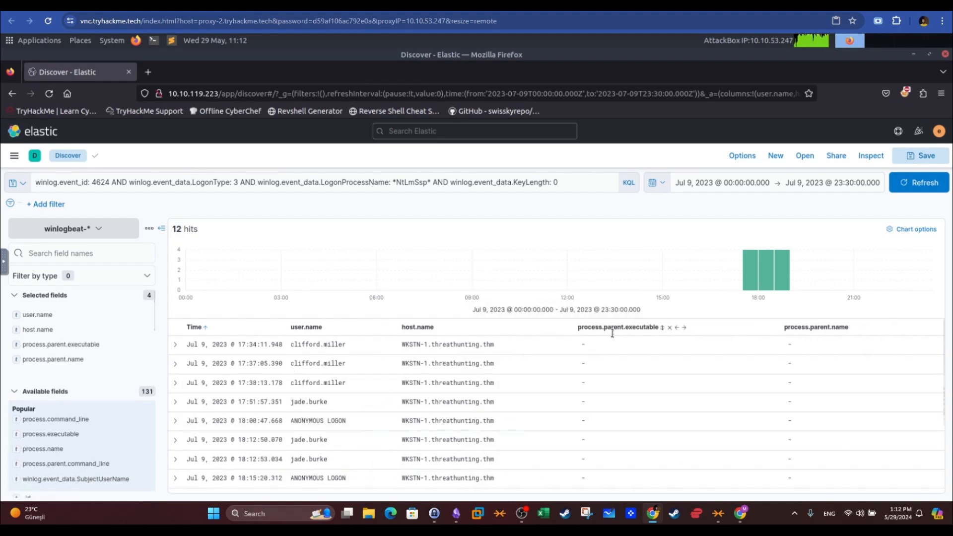
pyautogui.click(670, 328)
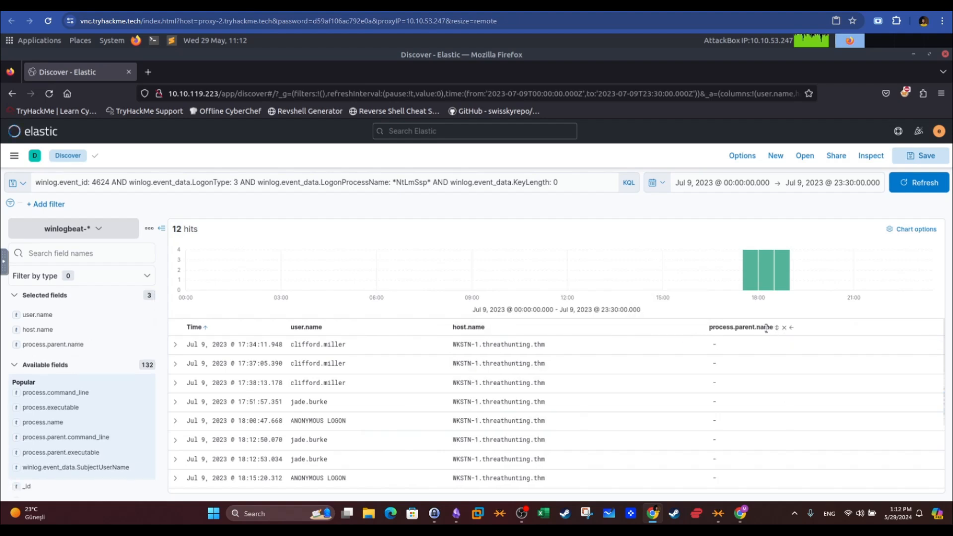
pyautogui.click(785, 328)
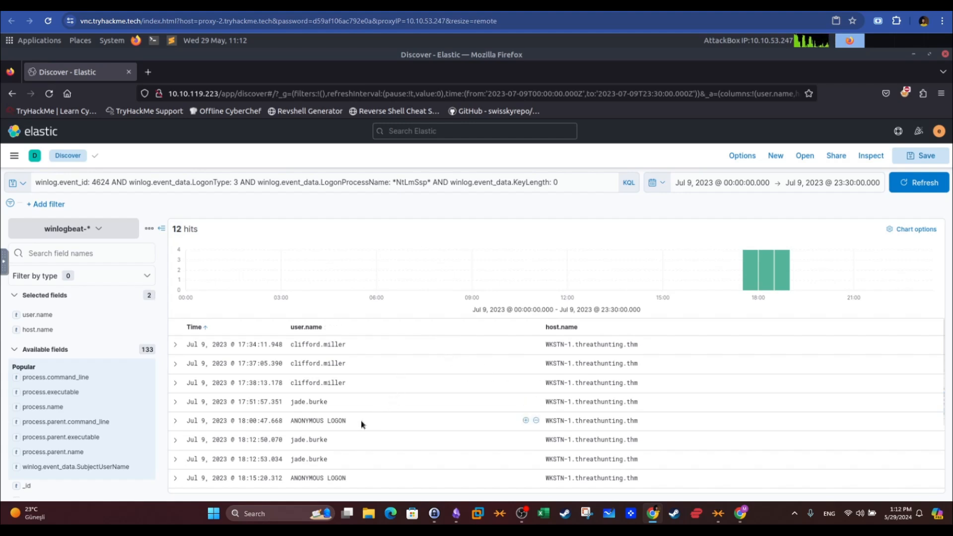
# - Review the user names, including the ANONYMOUS LOGON entries, and the hosts in the Pass-the-Hash logon results
pyautogui.moveTo(356, 421); pyautogui.dragTo(306, 421)
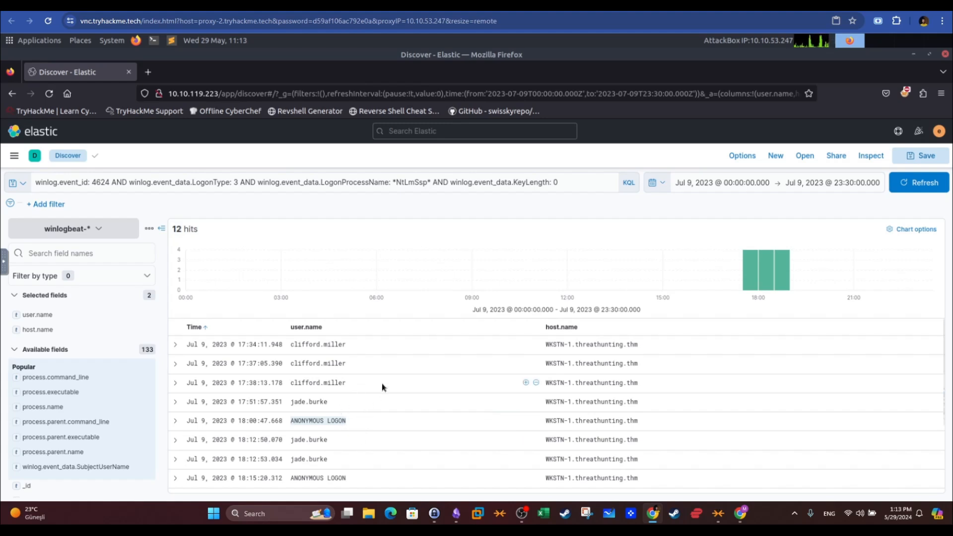
pyautogui.scroll(-2, 382, 365)
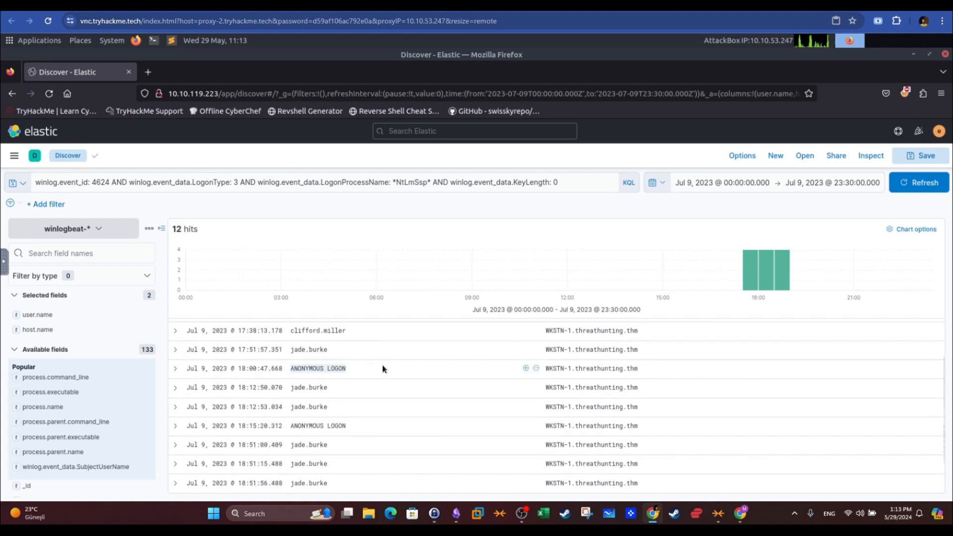
pyautogui.scroll(2, 382, 365)
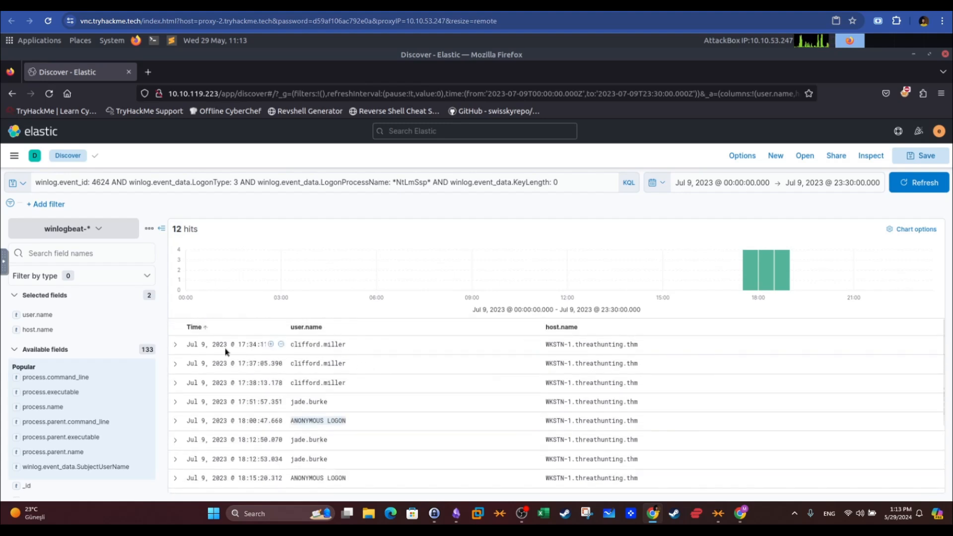
# - Expand the earliest logon event and its message field to examine the new logon account, source network address and authentication details
pyautogui.click(176, 345)
pyautogui.scroll(-10, 387, 386)
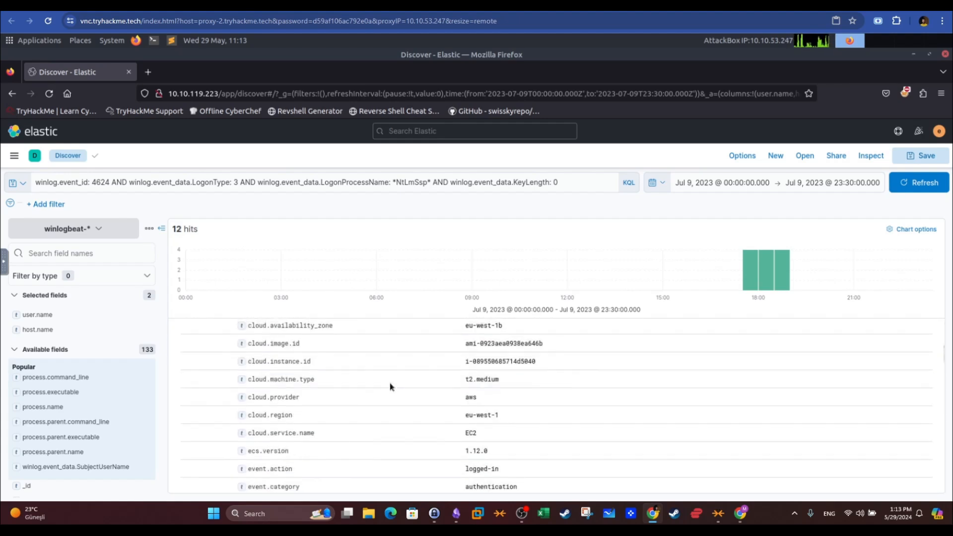
pyautogui.scroll(-8, 390, 386)
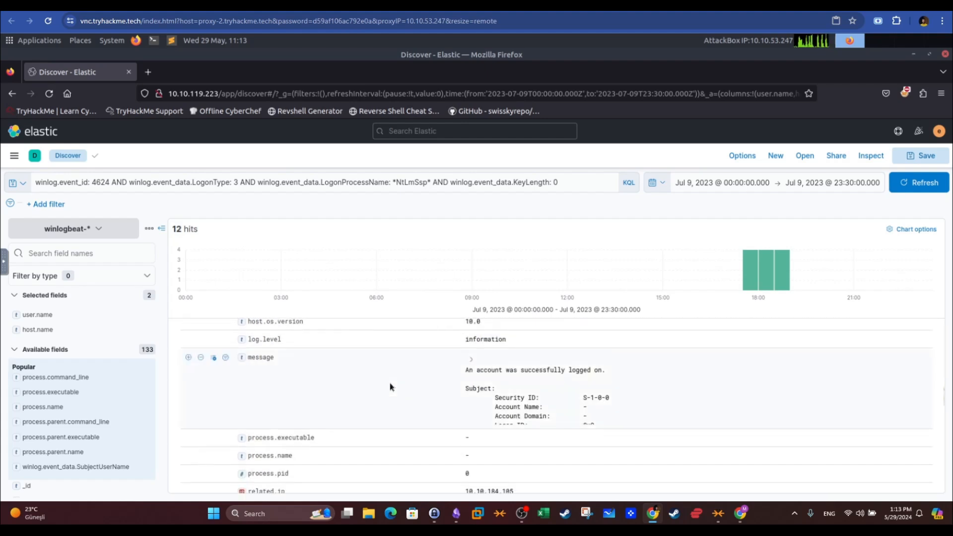
pyautogui.click(471, 359)
pyautogui.scroll(-3, 466, 381)
pyautogui.scroll(-1, 468, 387)
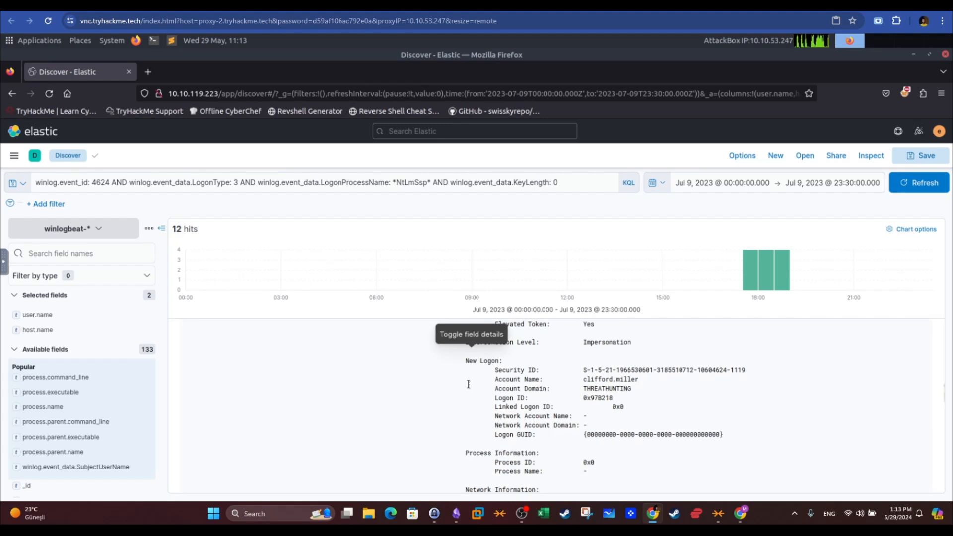
pyautogui.scroll(-3, 469, 384)
pyautogui.moveTo(636, 411); pyautogui.dragTo(590, 406)
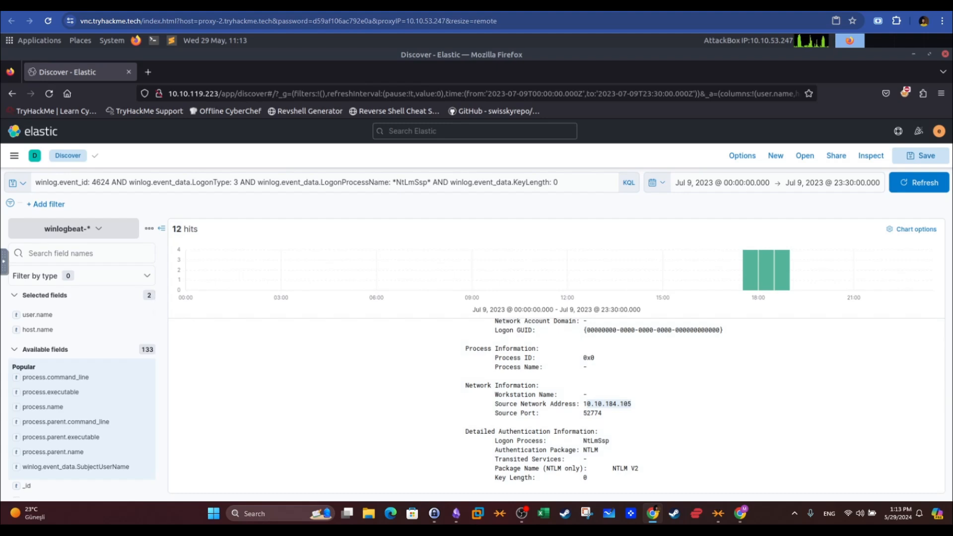
pyautogui.scroll(-10, 218, 351)
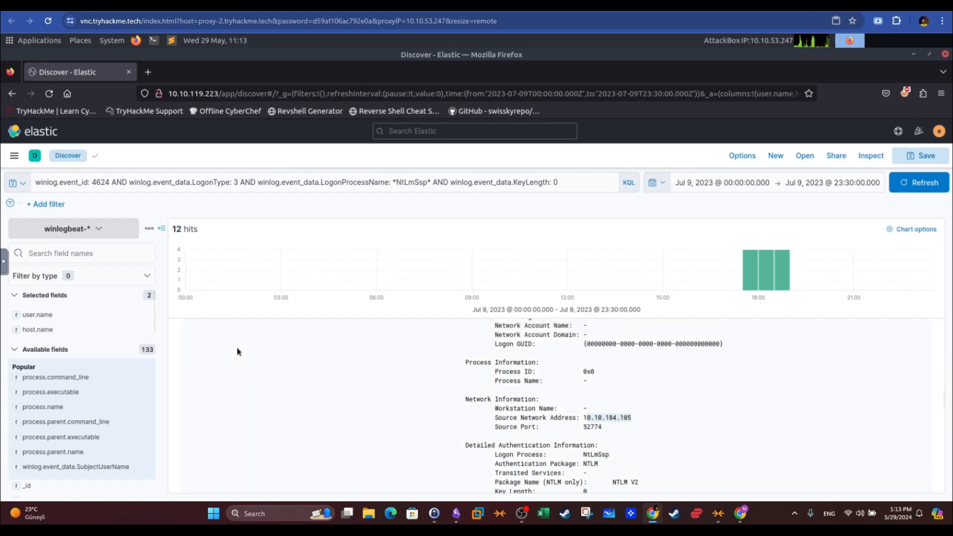
pyautogui.scroll(5, 217, 351)
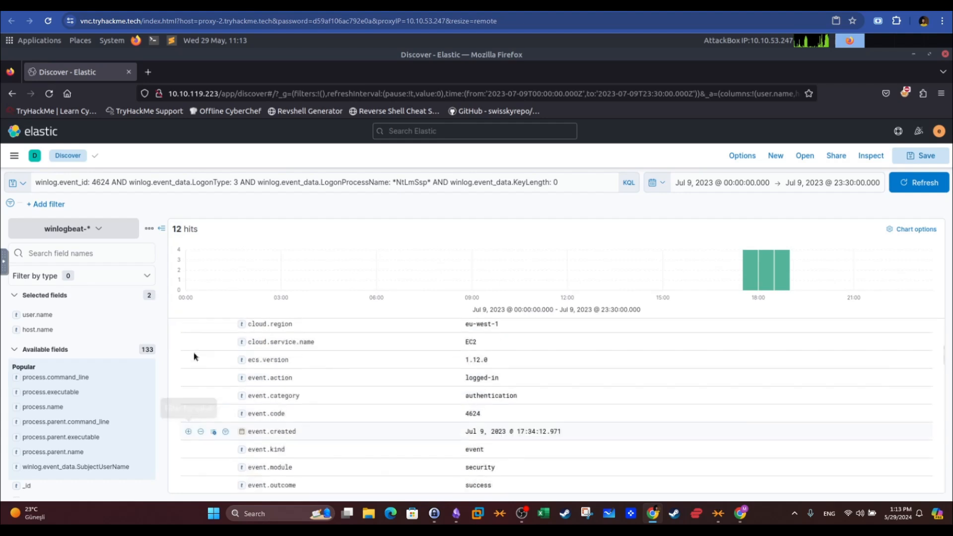
pyautogui.scroll(5, 193, 355)
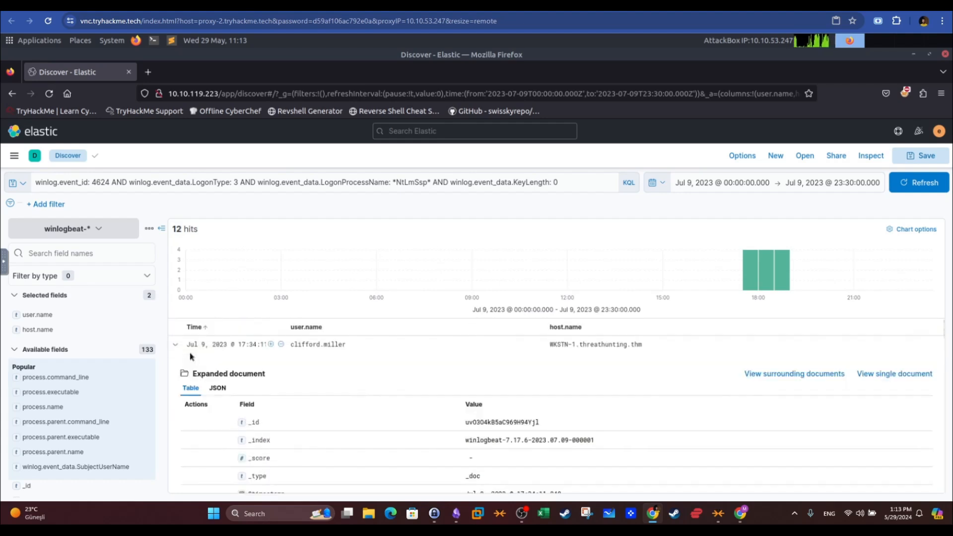
# - View the documents surrounding the earliest logon event and load 20 newer documents
pyautogui.click(795, 374)
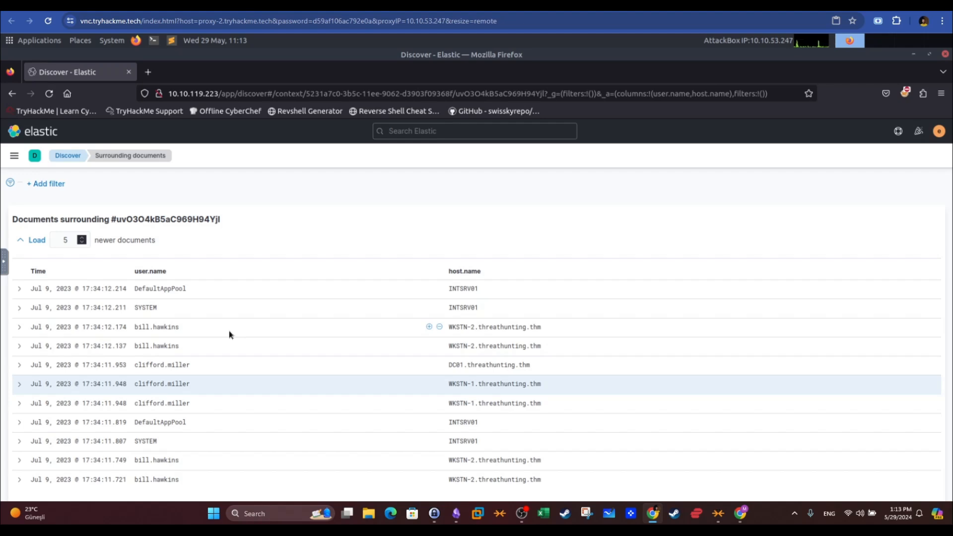
pyautogui.click(60, 241)
pyautogui.write('20')
pyautogui.click(29, 241)
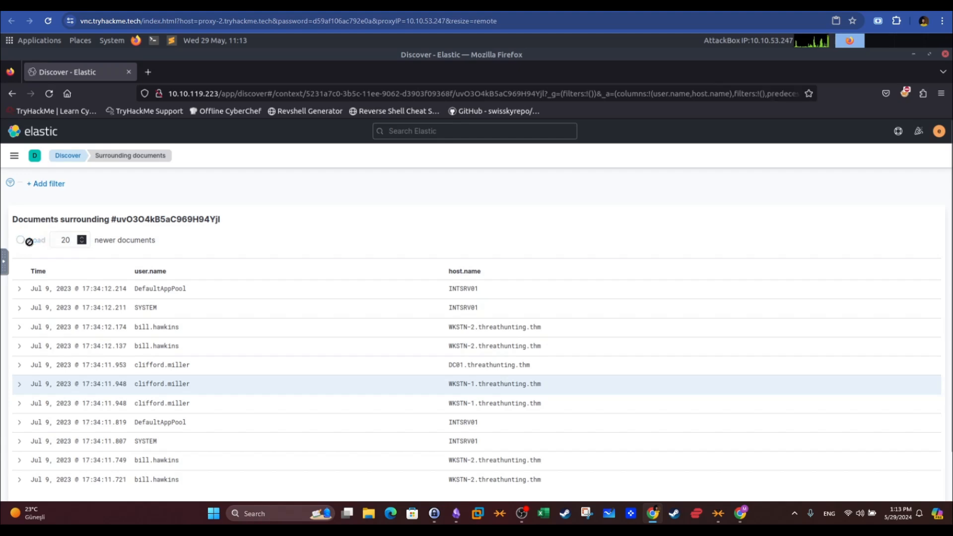
# - Add a filter to the surrounding documents where winlog.event_id is 1
pyautogui.click(50, 185)
pyautogui.click(70, 253)
pyautogui.write('winglog.e')
pyautogui.press('BackSpace')
pyautogui.press('BackSpace')
pyautogui.press('BackSpace')
pyautogui.press('BackSpace')
pyautogui.press('BackSpace')
pyautogui.press('BackSpace')
pyautogui.write('log.event_id')
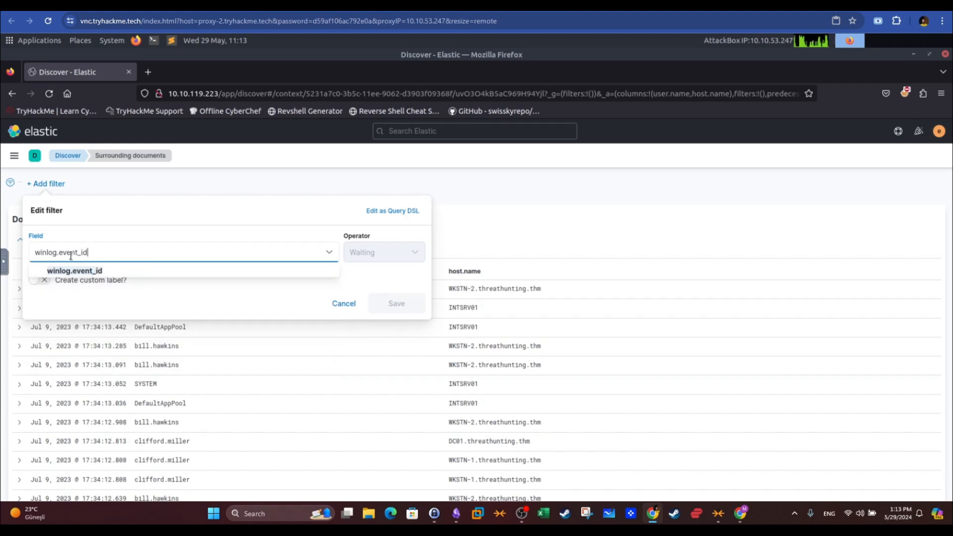
pyautogui.click(75, 270)
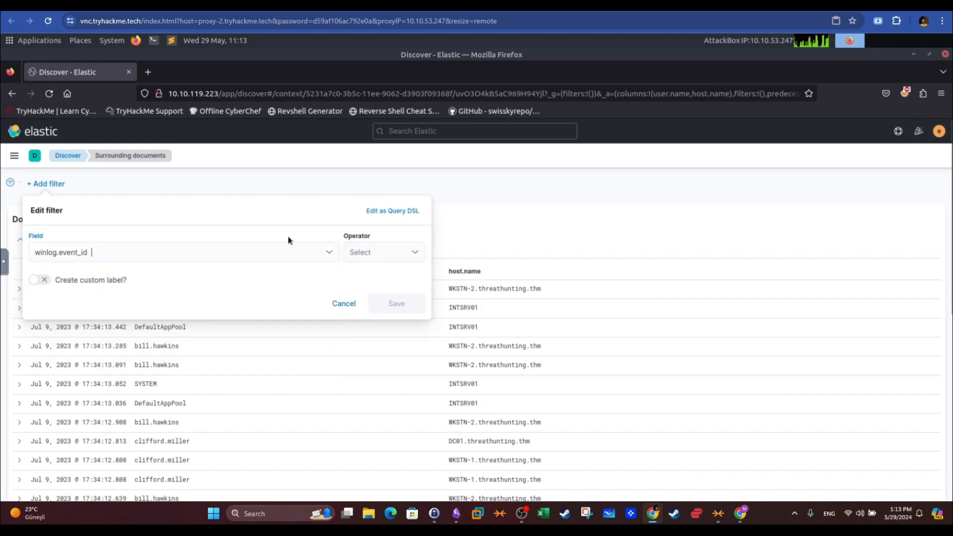
pyautogui.click(383, 251)
pyautogui.click(365, 273)
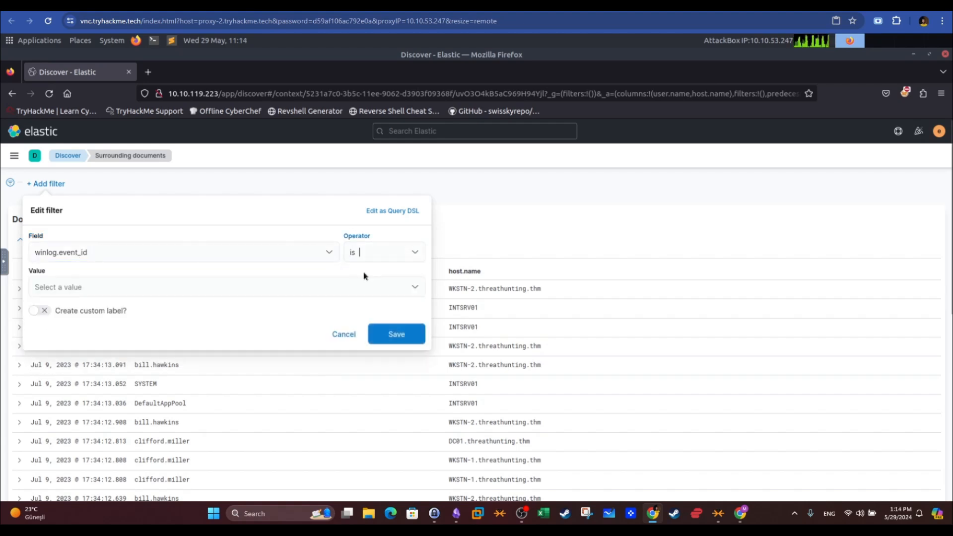
pyautogui.click(204, 295)
pyautogui.write('1')
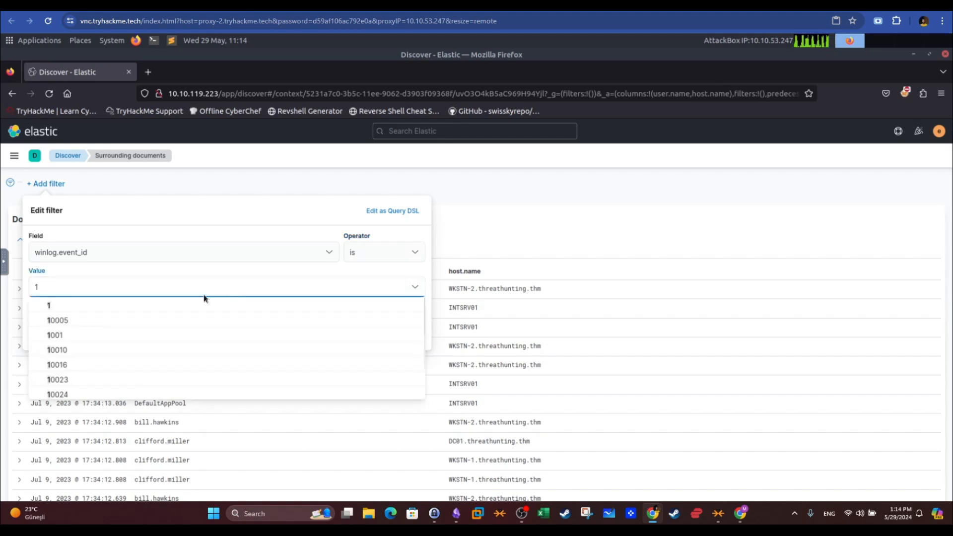
pyautogui.click(52, 306)
pyautogui.click(397, 335)
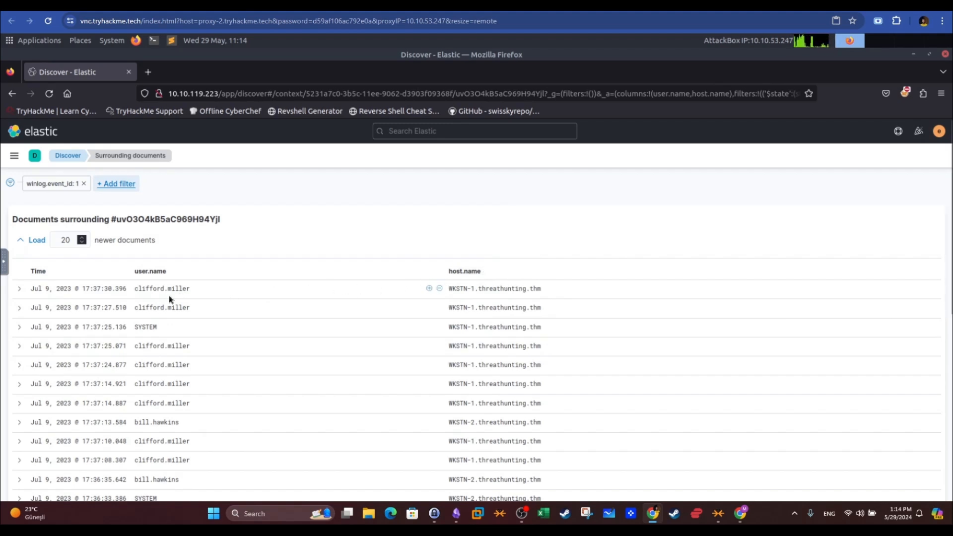
# - Expand the highlighted logon event at 17:34:11.948, review its event, host and message fields, and collapse it
pyautogui.scroll(-7, 168, 299)
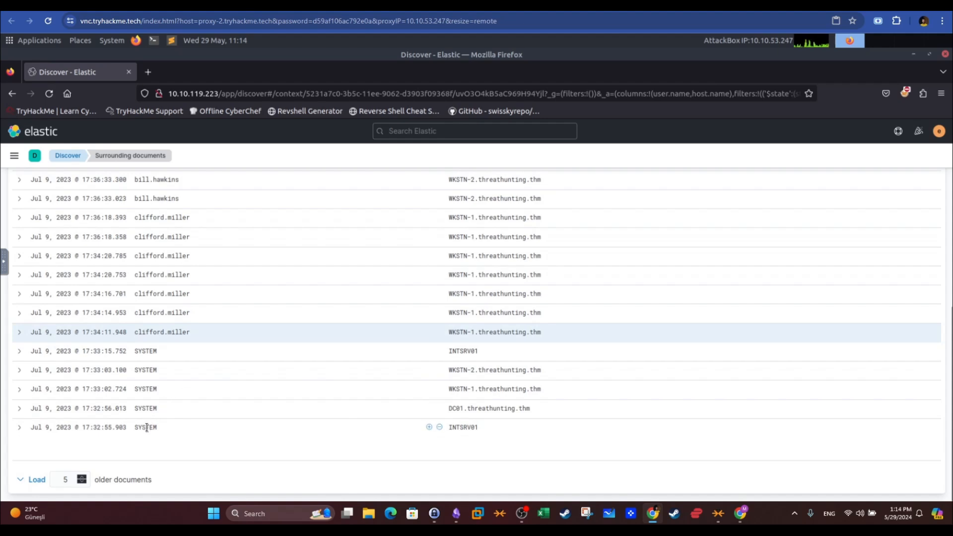
pyautogui.moveTo(213, 332); pyautogui.dragTo(139, 332)
pyautogui.click(19, 332)
pyautogui.scroll(-10, 427, 393)
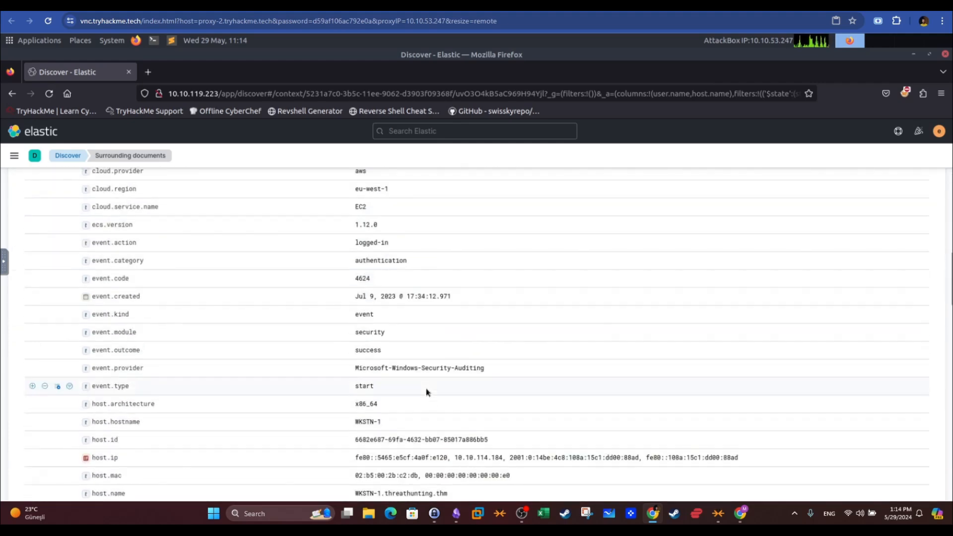
pyautogui.scroll(-6, 427, 392)
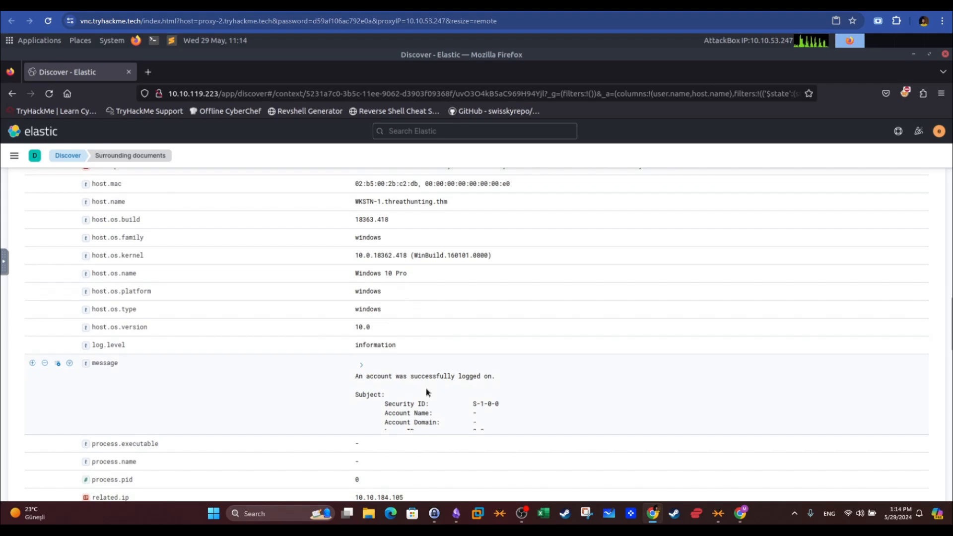
pyautogui.scroll(15, 304, 305)
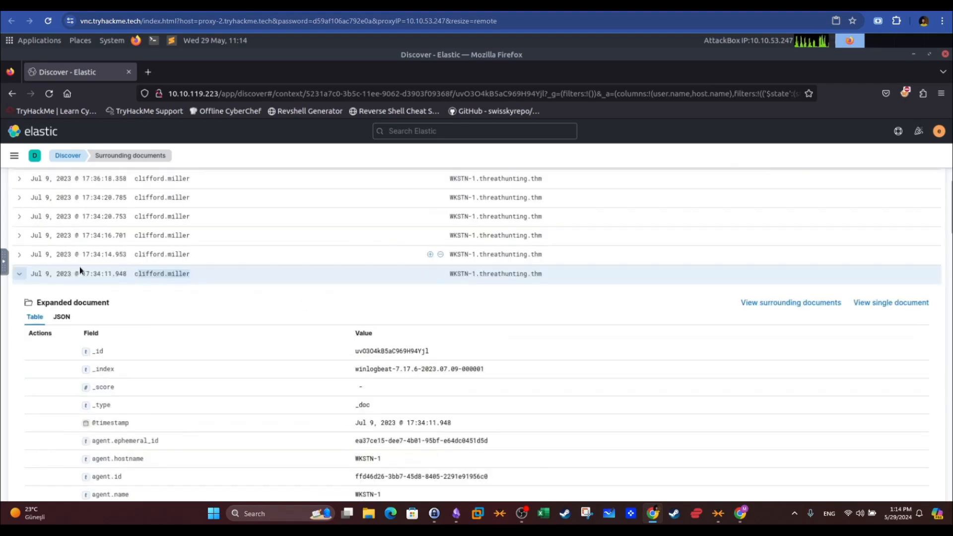
pyautogui.click(19, 274)
# - Expand the process event at 17:34:14.953, examine its message and process command line, and collapse it
pyautogui.click(19, 313)
pyautogui.scroll(-4, 339, 404)
pyautogui.scroll(-8, 339, 403)
pyautogui.scroll(-3, 338, 399)
pyautogui.scroll(-1, 337, 398)
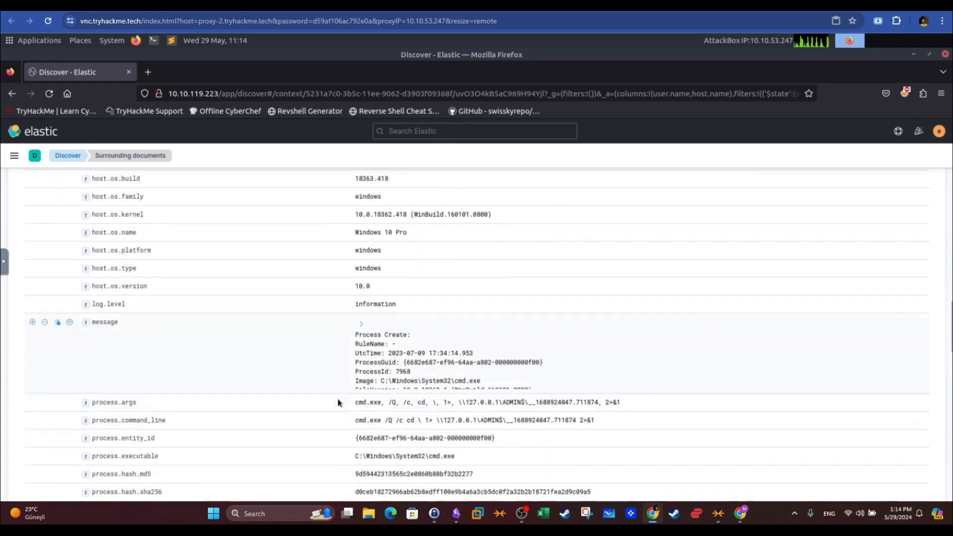
pyautogui.scroll(15, 475, 410)
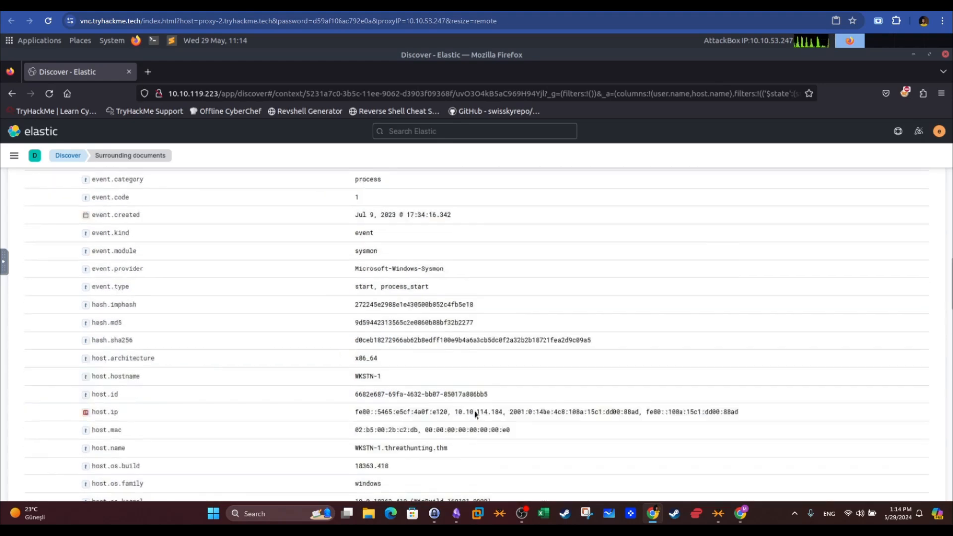
pyautogui.scroll(-3, 180, 387)
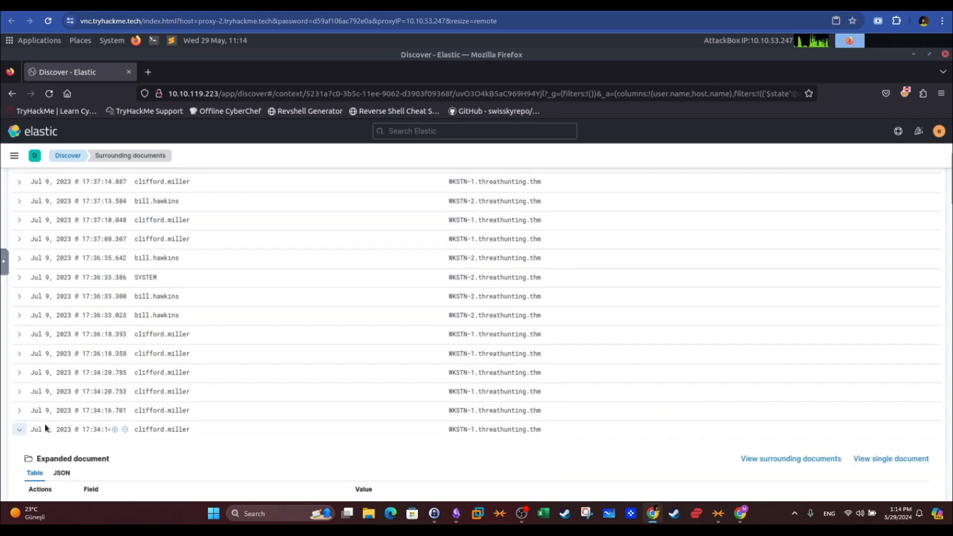
pyautogui.click(20, 430)
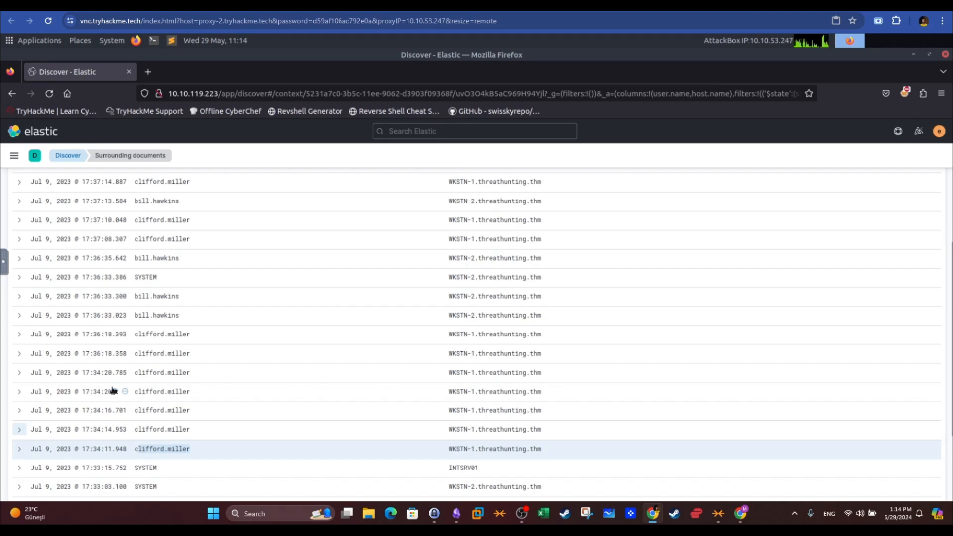
# - Expand the WKSTN-1 process event at 17:36:18.393 and examine its message, process arguments and command line
pyautogui.scroll(2, 150, 351)
pyautogui.scroll(-1, 150, 351)
pyautogui.scroll(-1, 150, 349)
pyautogui.click(19, 334)
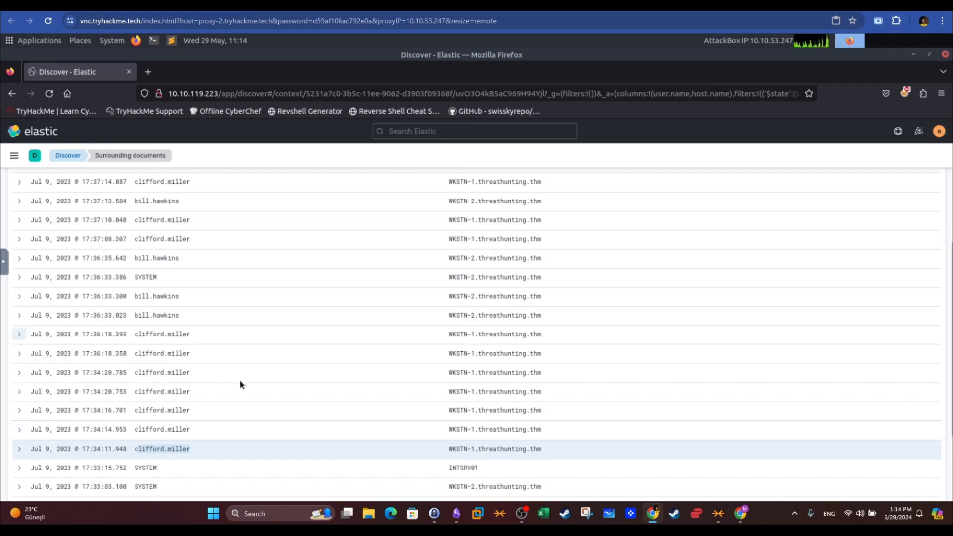
pyautogui.scroll(-4, 237, 396)
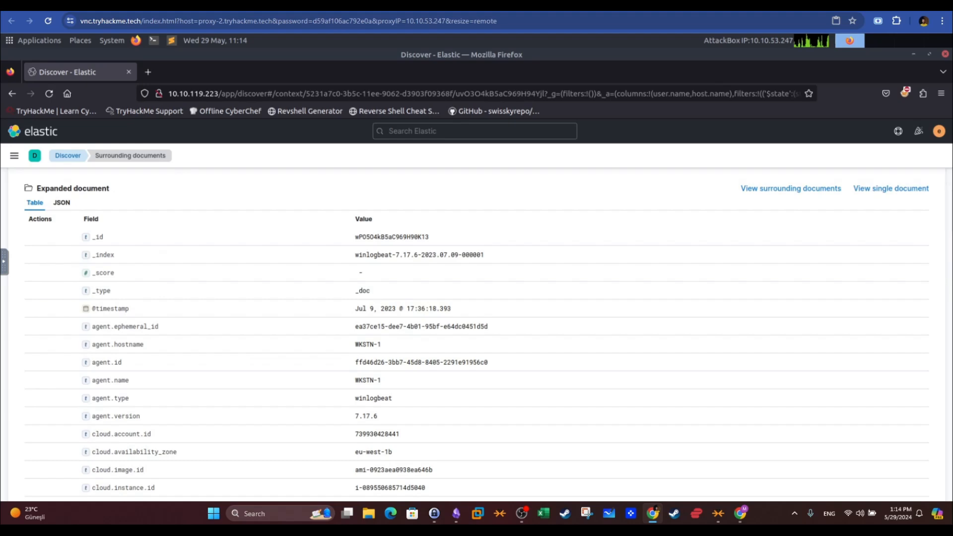
pyautogui.scroll(-1, 393, 344)
pyautogui.scroll(-8, 394, 344)
pyautogui.scroll(-5, 393, 343)
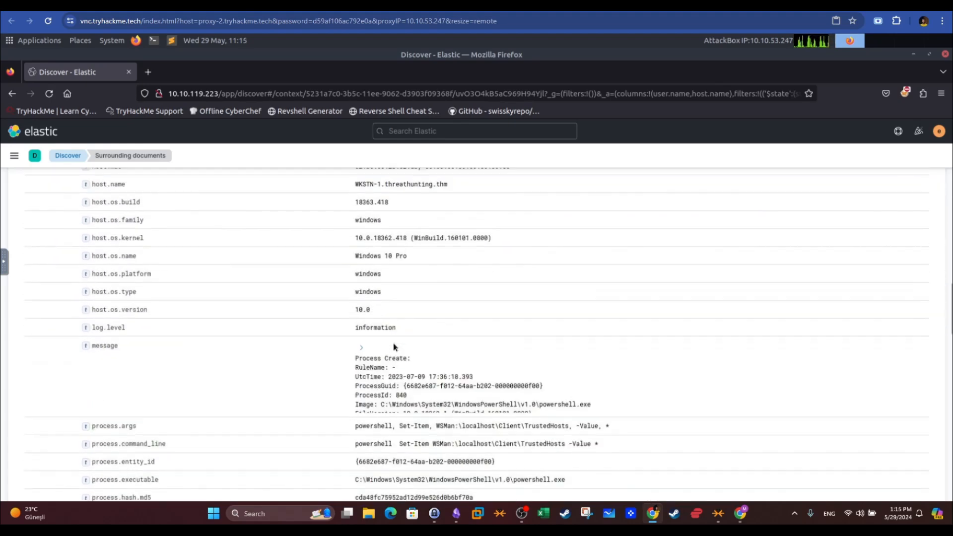
pyautogui.scroll(-2, 393, 344)
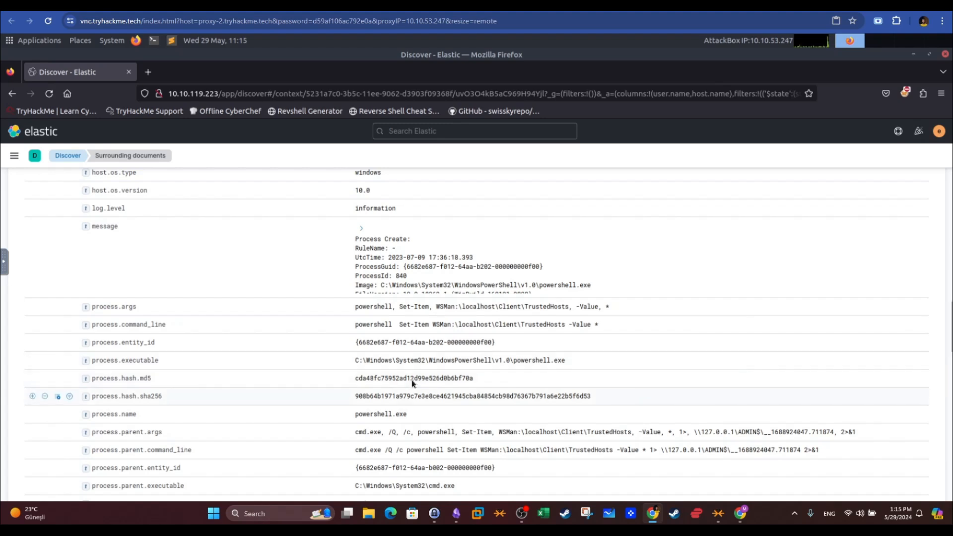
# - Examine the parent process arguments and parent command line of the 17:36:18.393 event, and collapse the event
pyautogui.scroll(-2, 455, 365)
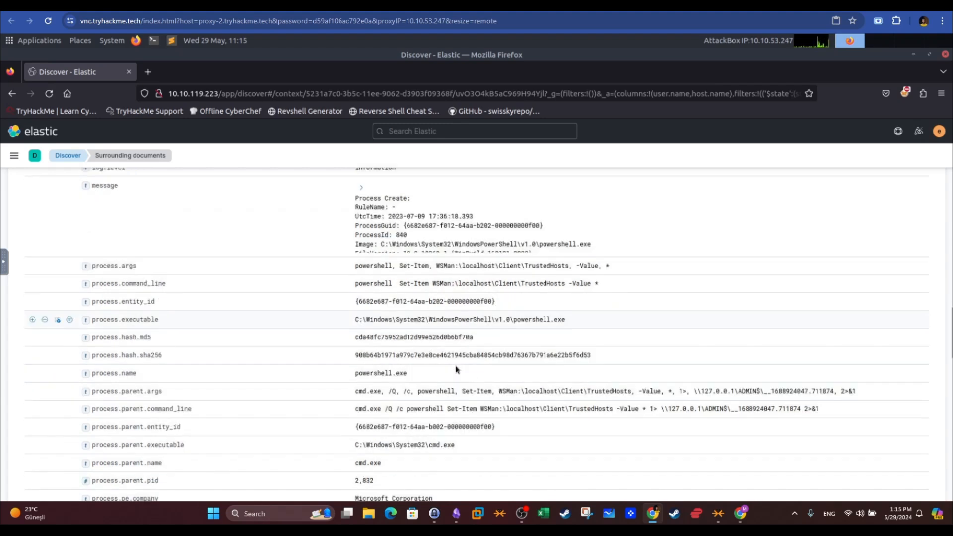
pyautogui.moveTo(357, 375); pyautogui.dragTo(724, 369)
pyautogui.moveTo(800, 370); pyautogui.dragTo(858, 377)
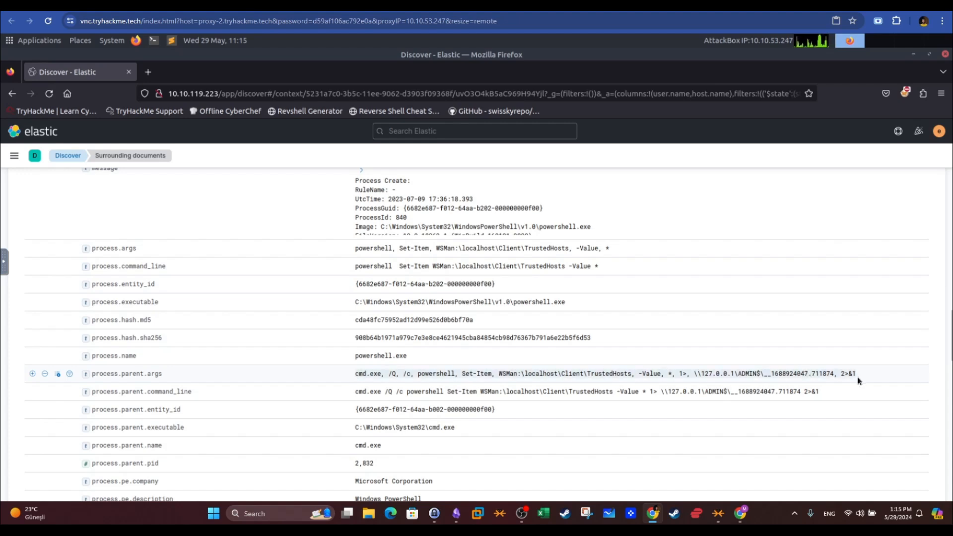
pyautogui.moveTo(826, 389); pyautogui.dragTo(363, 378)
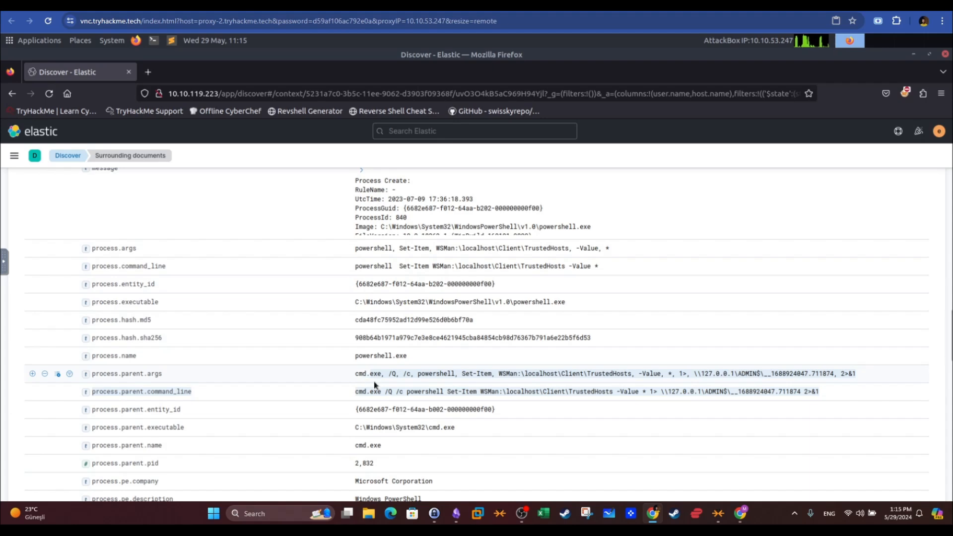
pyautogui.scroll(10, 374, 381)
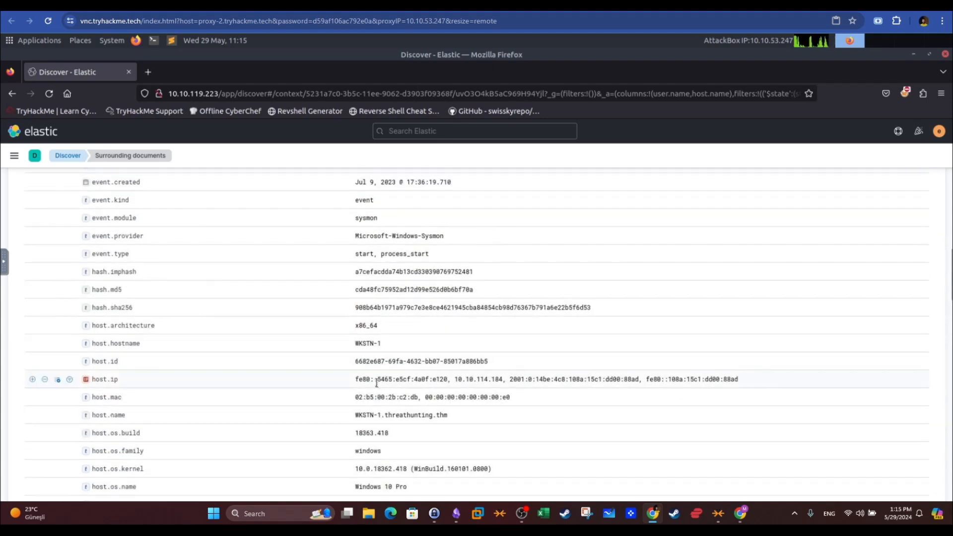
pyautogui.scroll(8, 377, 384)
pyautogui.scroll(3, 377, 386)
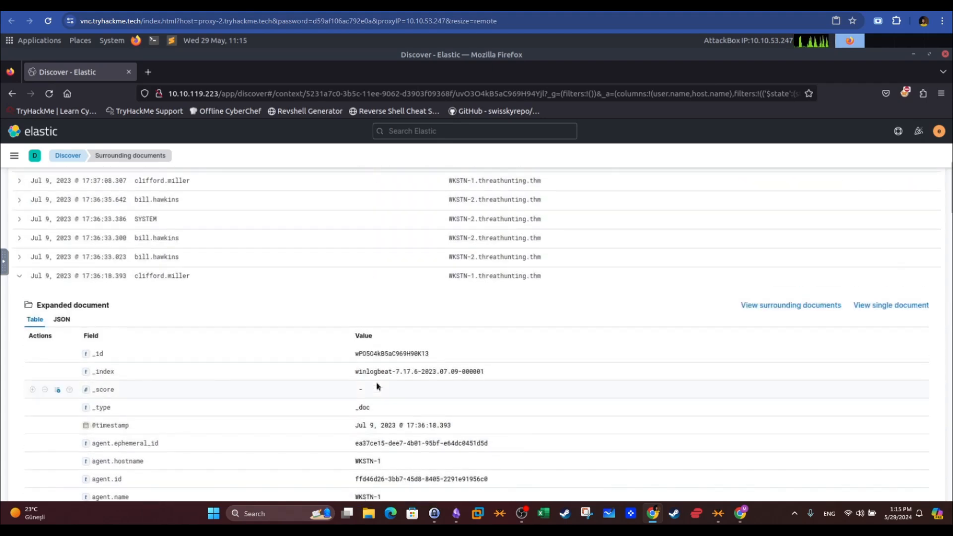
pyautogui.click(18, 279)
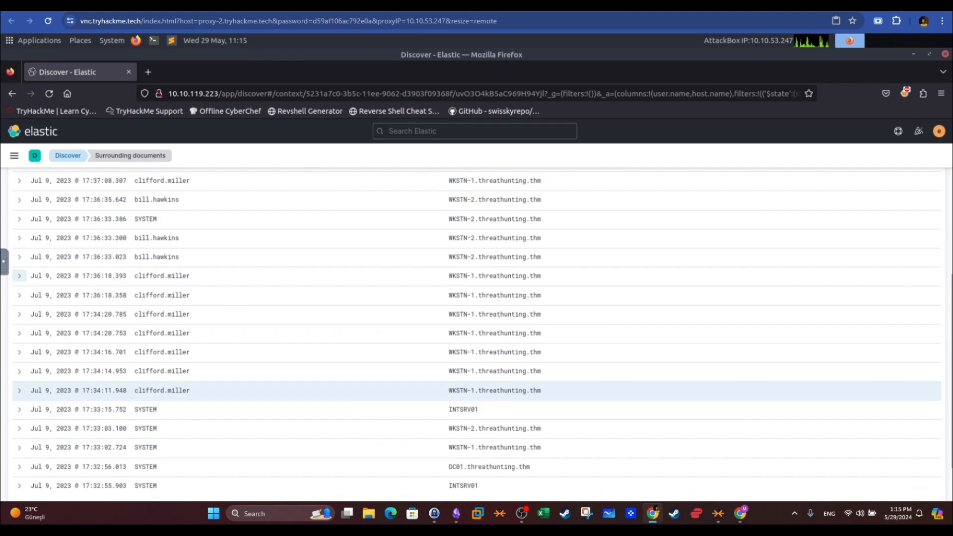
# - Switch to the TryHackMe room and read the final question about the process spawned after the first successful PtH authentication
pyautogui.click(233, 6)
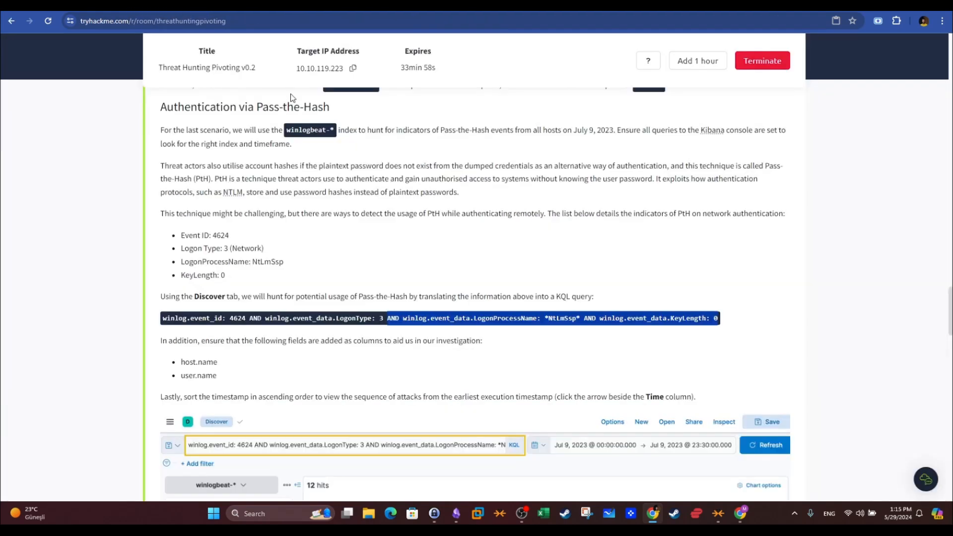
pyautogui.moveTo(949, 322); pyautogui.dragTo(950, 487)
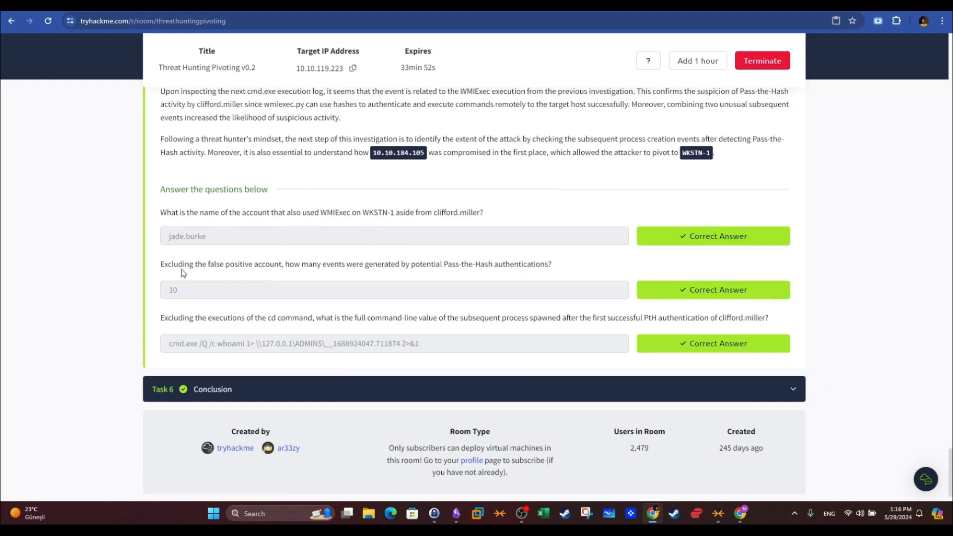
pyautogui.moveTo(177, 267); pyautogui.dragTo(763, 322)
pyautogui.click(162, 318)
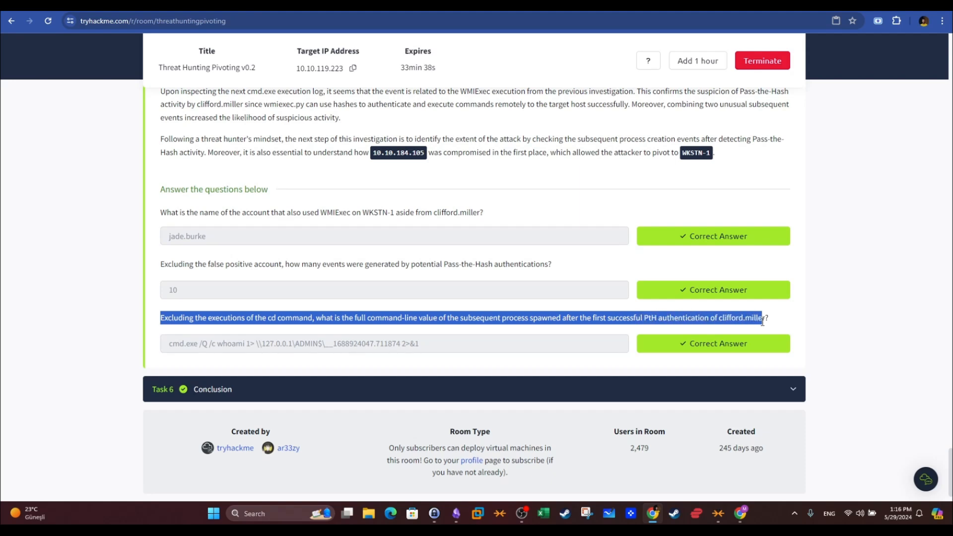
# - Return to the surrounding documents in Elastic, expand the event at 17:34:14.953 and check its process command line for the cd command
pyautogui.hotkey('ctrl', 'Tab')
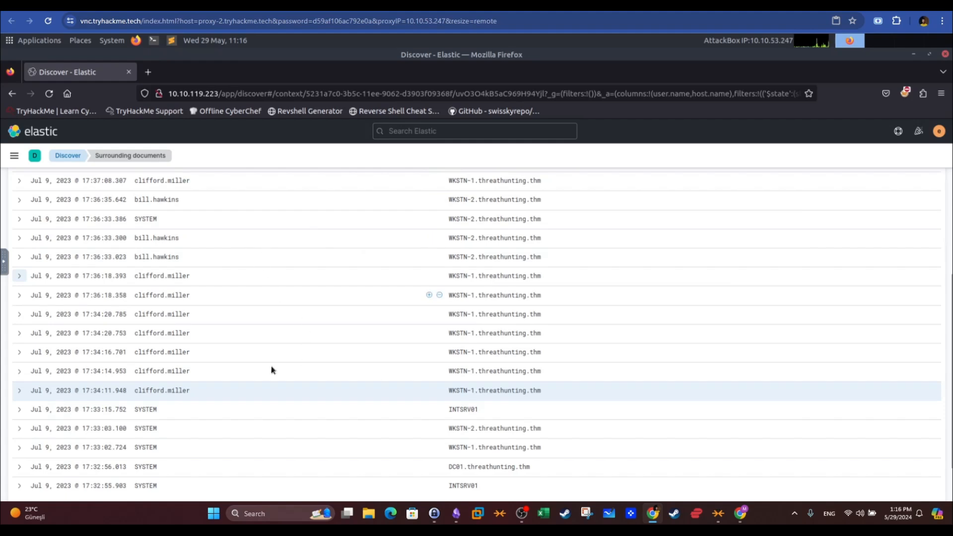
pyautogui.moveTo(213, 389); pyautogui.dragTo(139, 390)
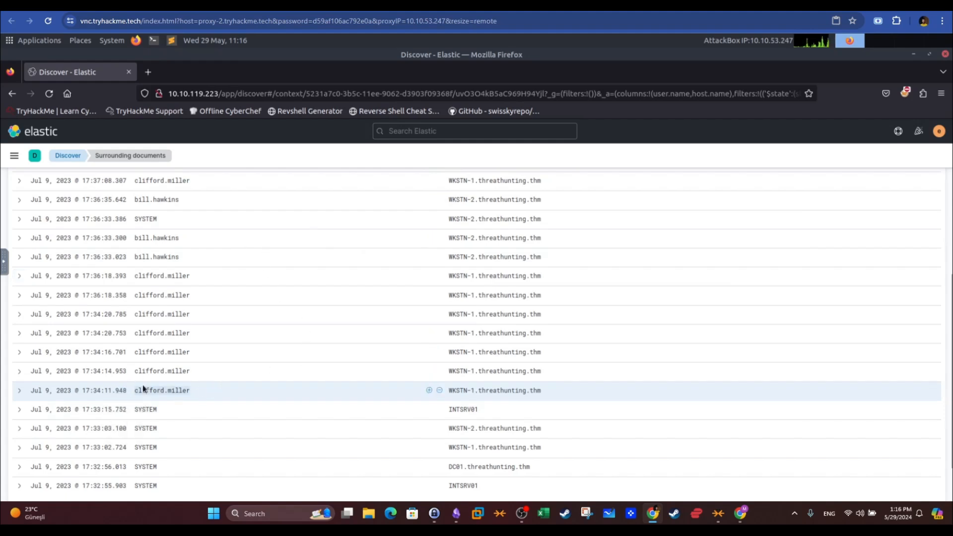
pyautogui.click(19, 371)
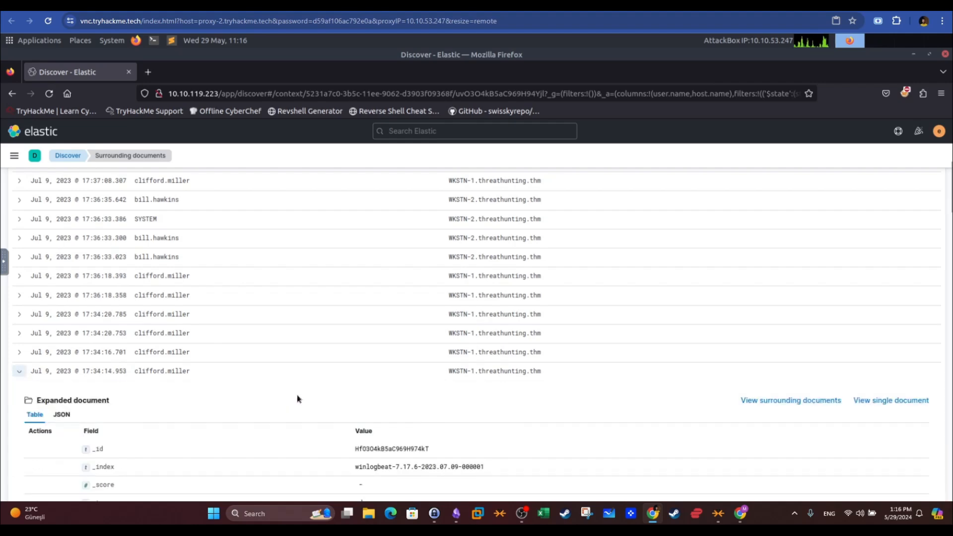
pyautogui.scroll(-10, 298, 399)
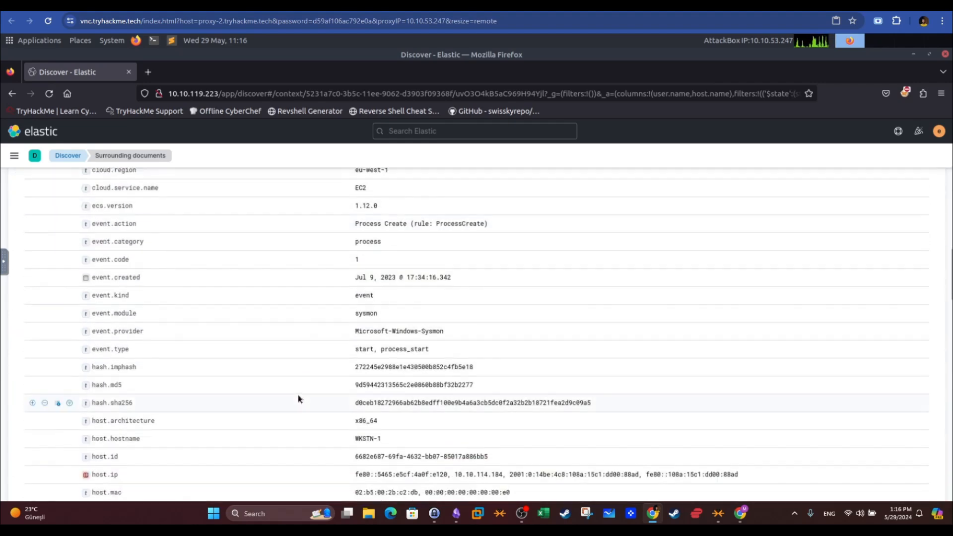
pyautogui.scroll(-7, 299, 399)
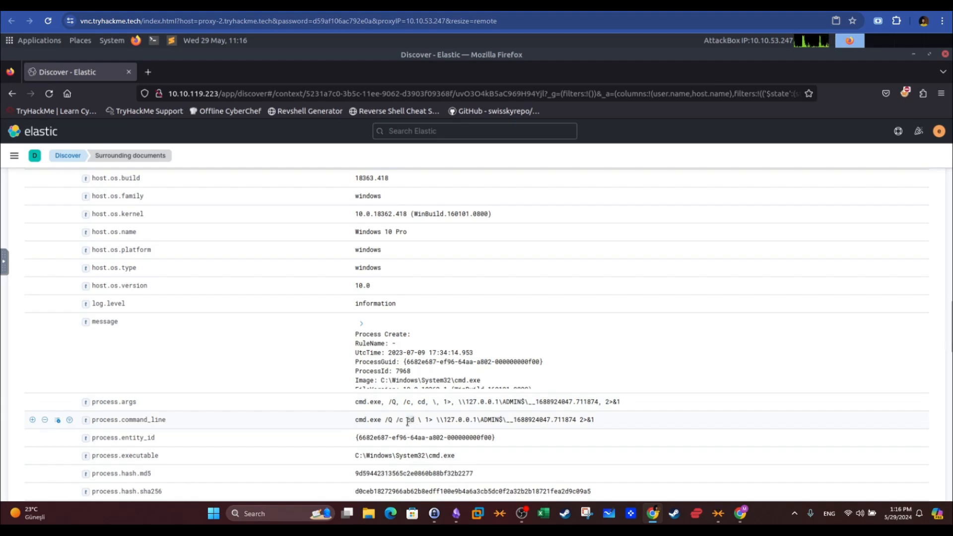
pyautogui.scroll(10, 287, 392)
pyautogui.scroll(6, 287, 391)
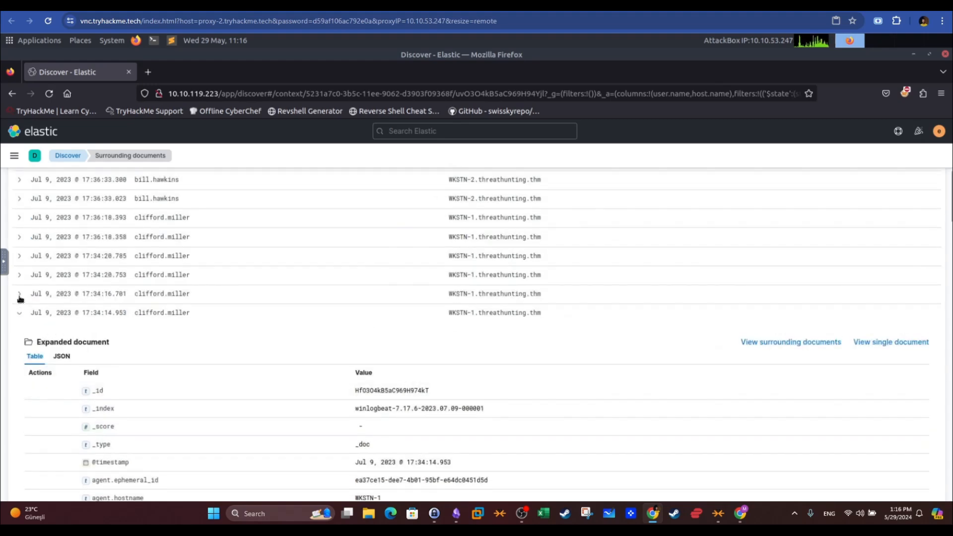
# - Expand the process event at 17:34:16.701 and check its command line for the cd command
pyautogui.scroll(-7, 478, 350)
pyautogui.scroll(-12, 484, 361)
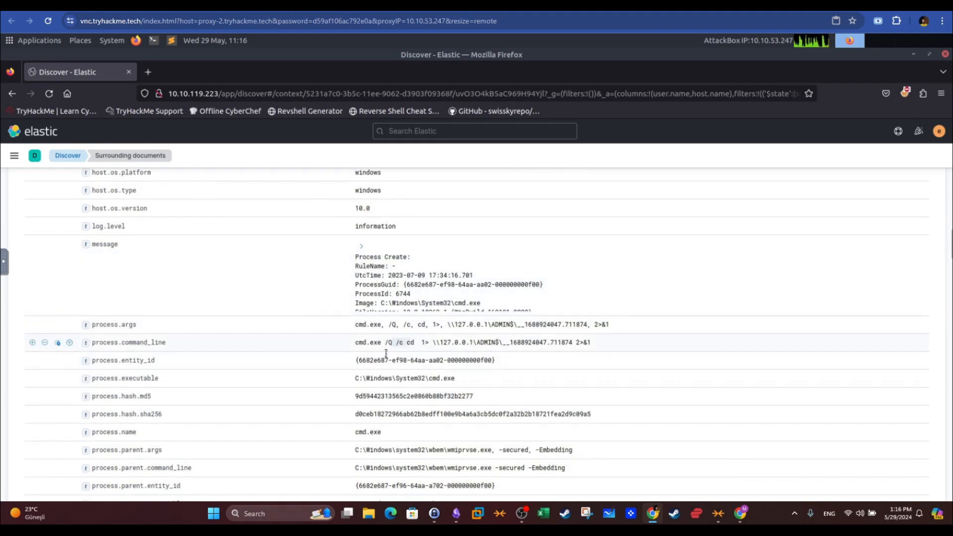
pyautogui.scroll(5, 372, 368)
pyautogui.scroll(10, 366, 376)
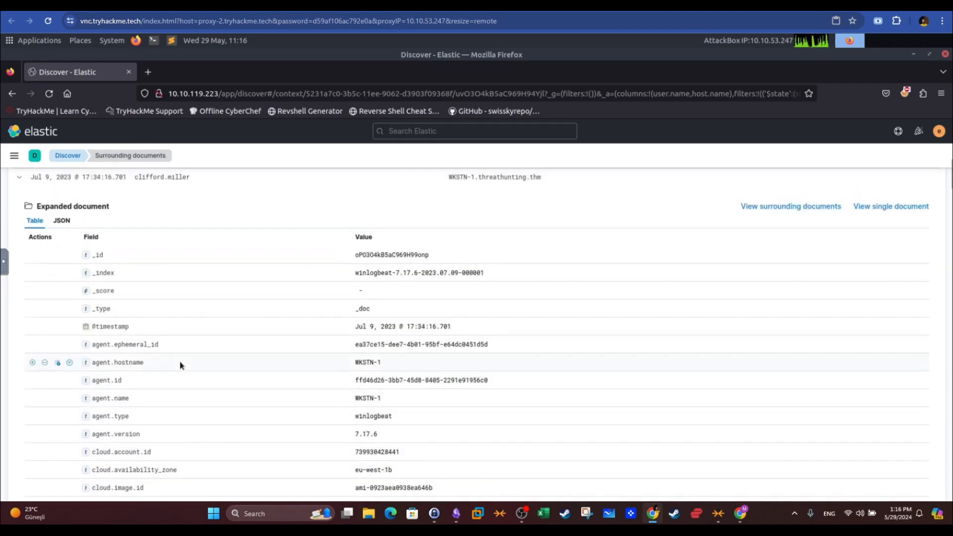
pyautogui.scroll(2, 164, 359)
# - Expand the process event at 17:34:20.753 and examine its process arguments and full command line
pyautogui.click(19, 217)
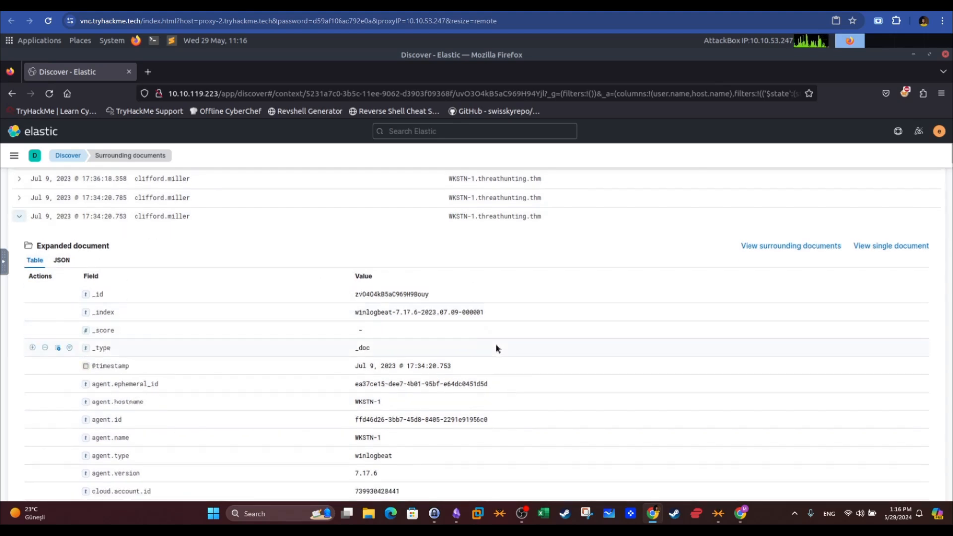
pyautogui.scroll(-15, 497, 349)
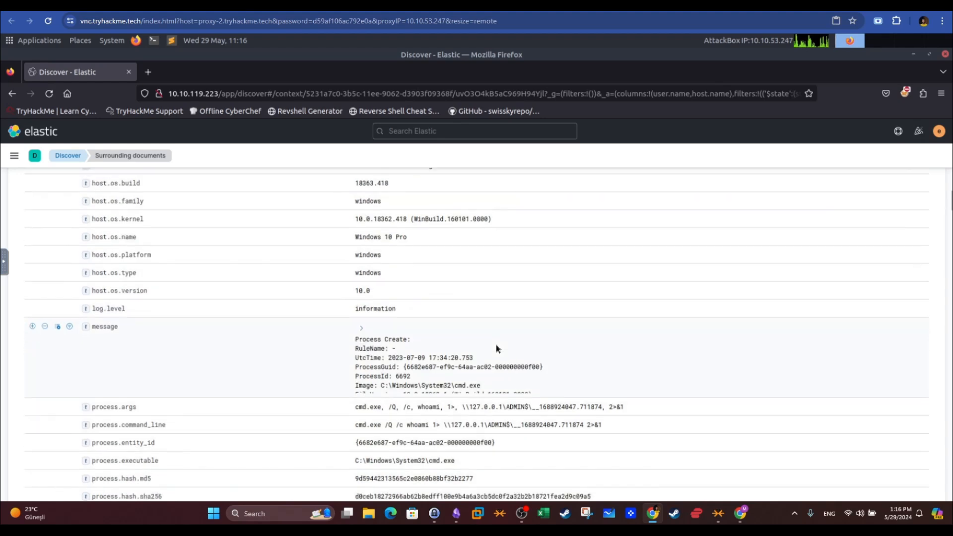
pyautogui.scroll(-5, 497, 345)
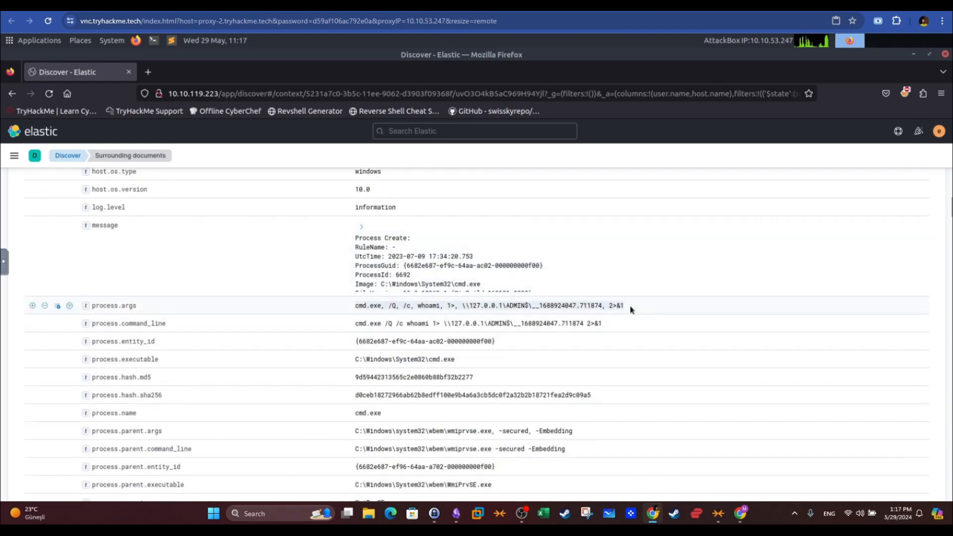
# - Switch to the TryHackMe room, compare the command line with the last answer and read the question excluding the false positive account
pyautogui.click(149, 6)
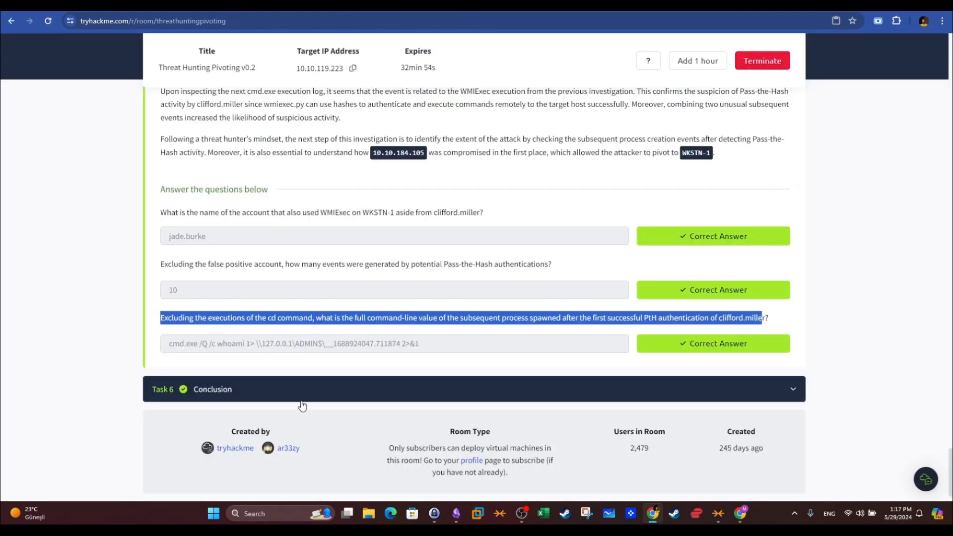
pyautogui.moveTo(445, 352); pyautogui.dragTo(278, 352)
pyautogui.moveTo(190, 265); pyautogui.dragTo(262, 265)
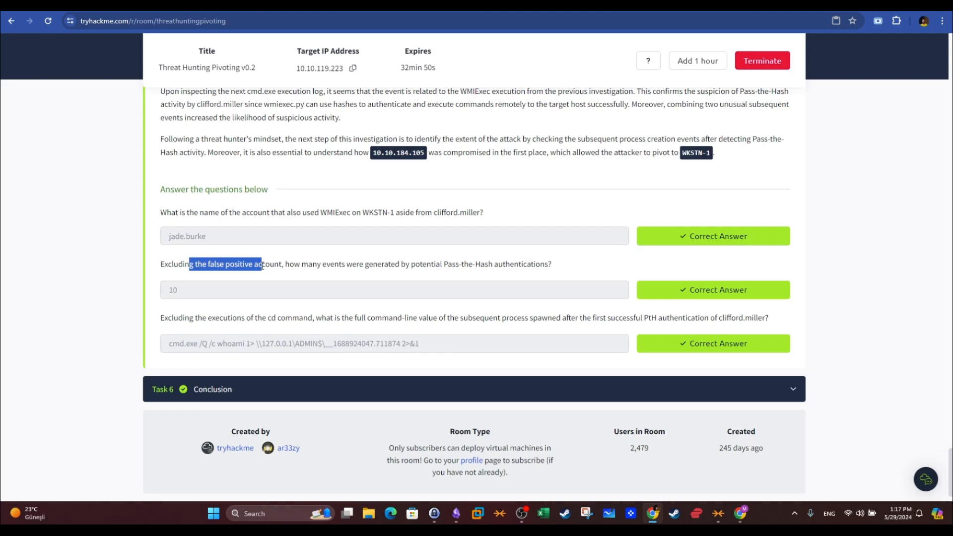
pyautogui.click(286, 274)
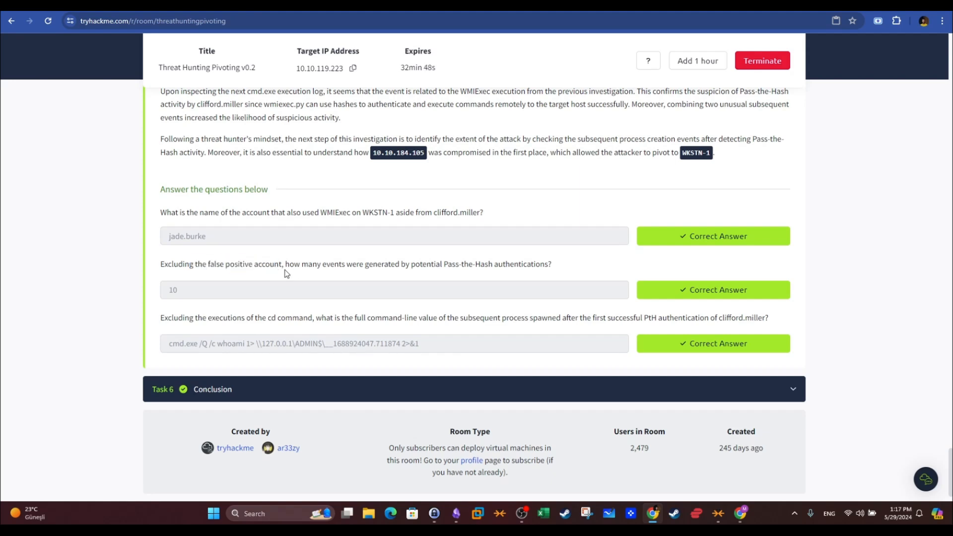
# - Reread the question about the number of potential Pass-the-Hash events and return from the surrounding documents in Elastic to the Discover search
pyautogui.moveTo(283, 265); pyautogui.dragTo(490, 265)
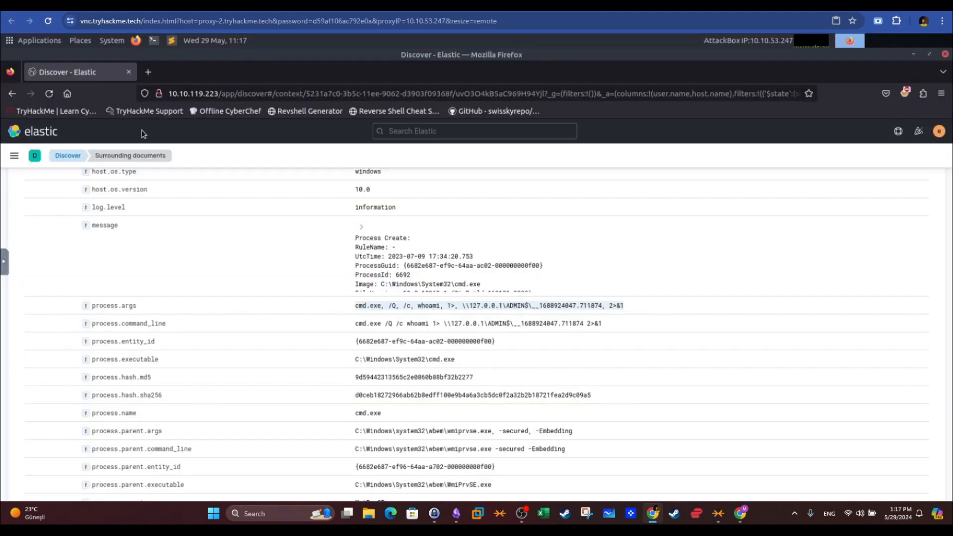
pyautogui.scroll(5, 143, 133)
pyautogui.click(11, 93)
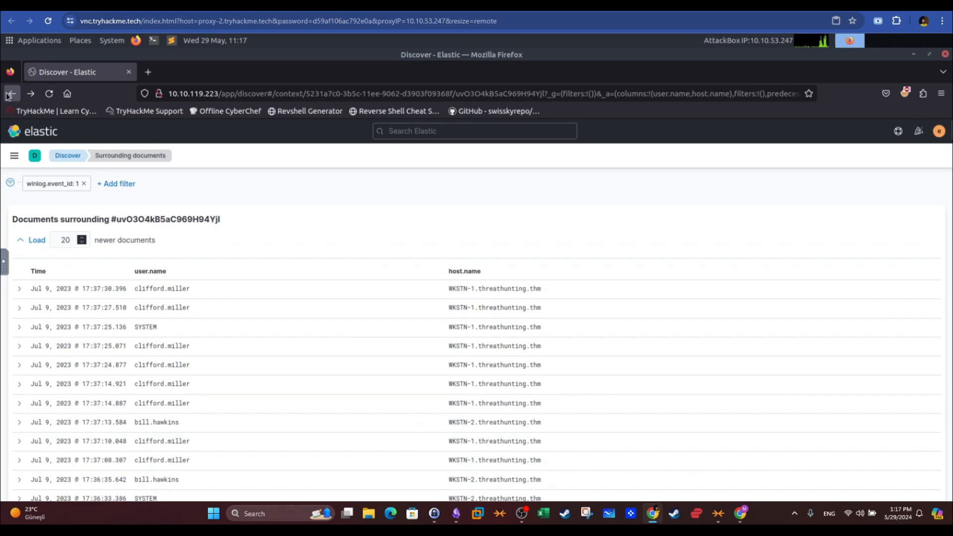
pyautogui.click(10, 94)
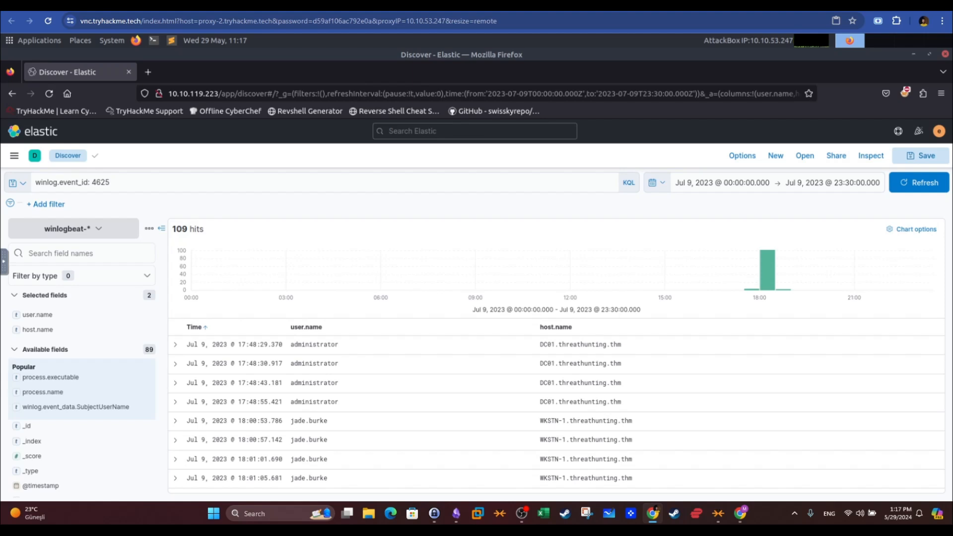
# - Query Discover for events with winlog.event_id 4624, LogonType 3, LogonProcessName *NtLmSsp* and KeyLength 0
pyautogui.click(299, 178)
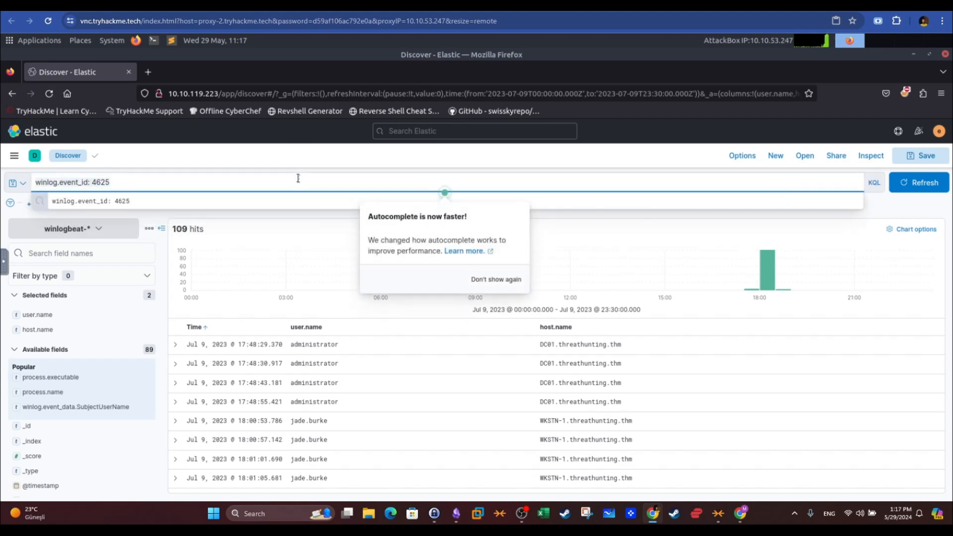
pyautogui.hotkey('ctrl', 'a')
pyautogui.write('winlog.event_id: 4624 AND winlog.event_data.LogonType: 3 AND winlog.event_data.LogonProcessName: *NtLmSsp* AND winlog.event_data.KeyLength: 0')
pyautogui.press('Return')
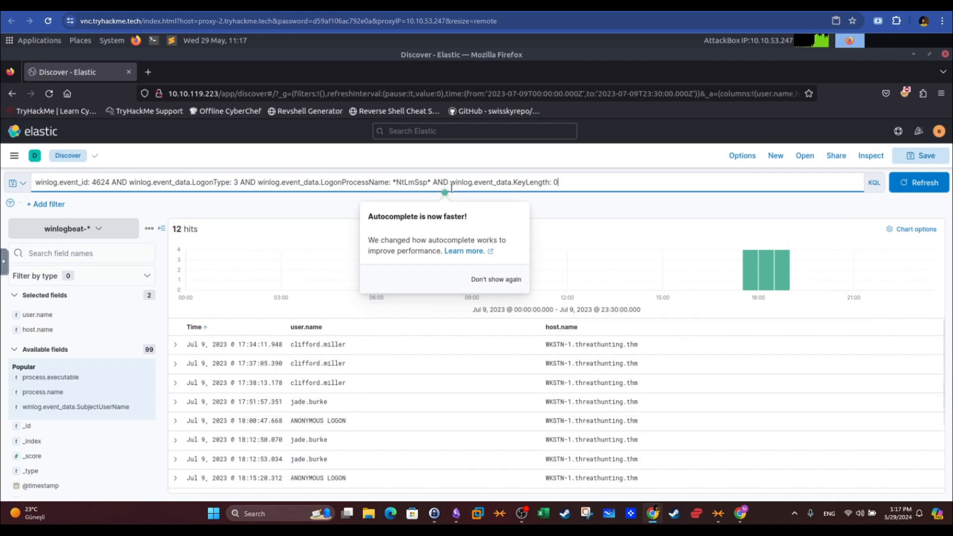
# - Extend the logon query with AND NOT user.name: "ANONYMOUS LOGON" to exclude the false positive account, and update the results
pyautogui.moveTo(349, 422); pyautogui.dragTo(299, 422)
pyautogui.click(574, 184)
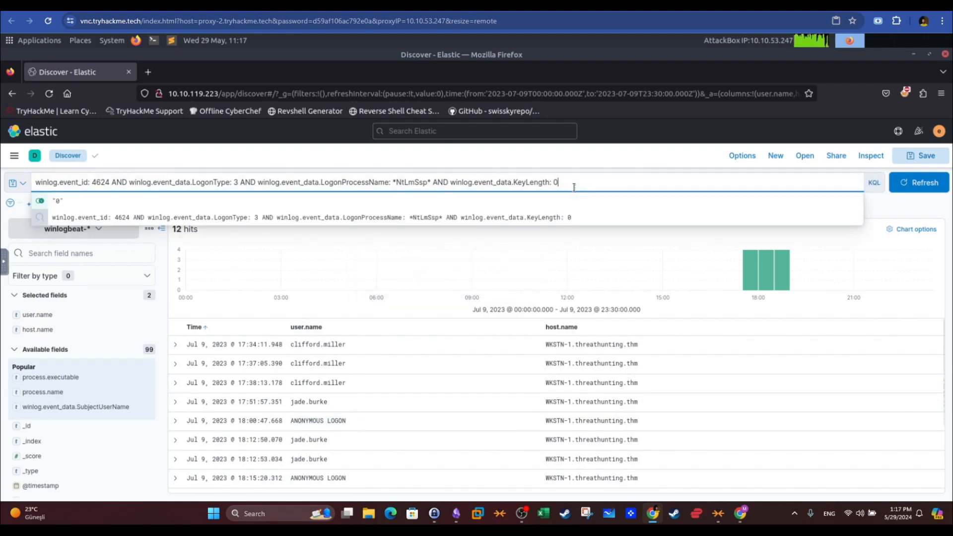
pyautogui.write('AND')
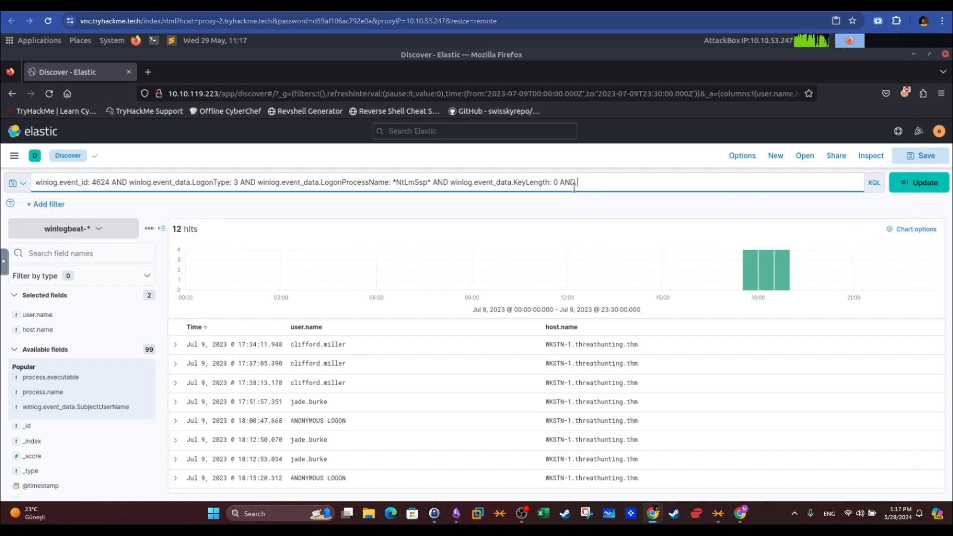
pyautogui.write(' NOT u')
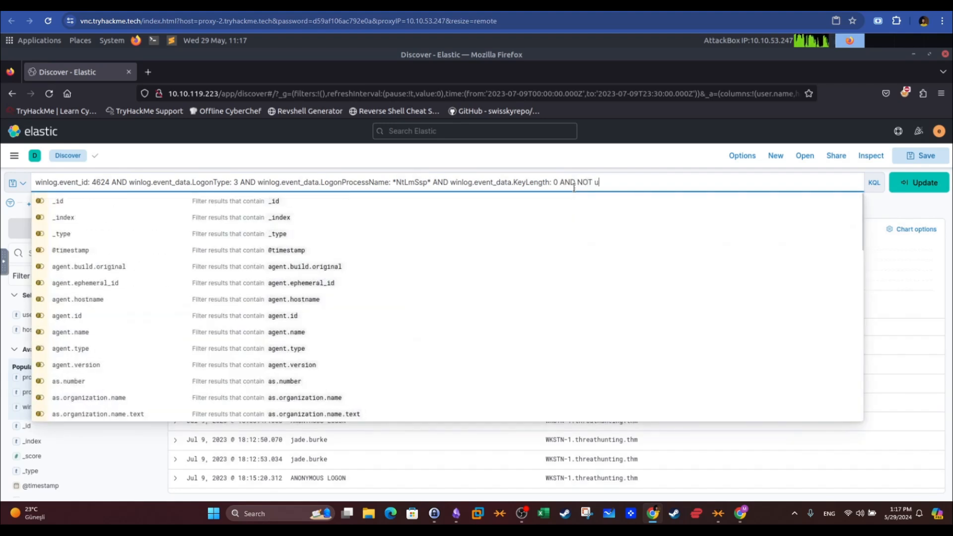
pyautogui.write('ser.name')
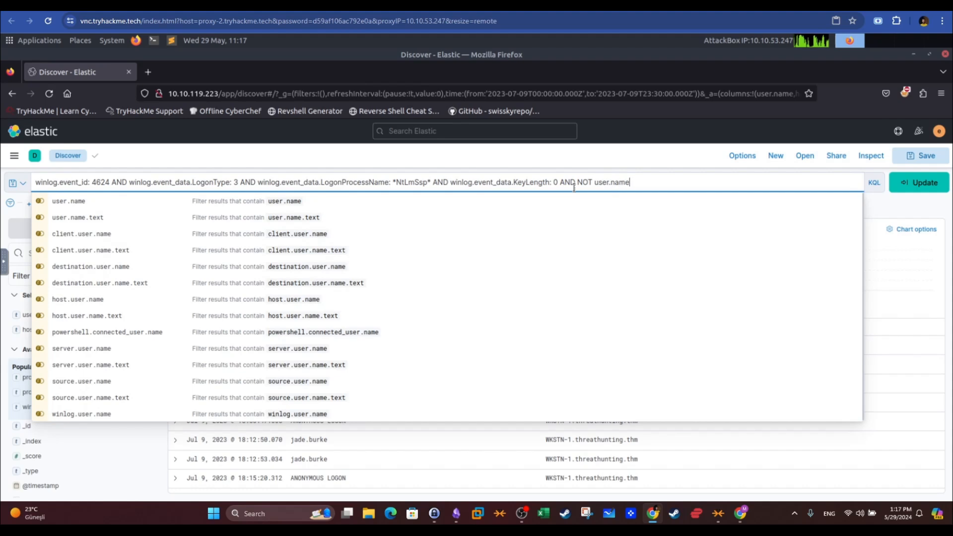
pyautogui.write(': "A')
pyautogui.press('Down')
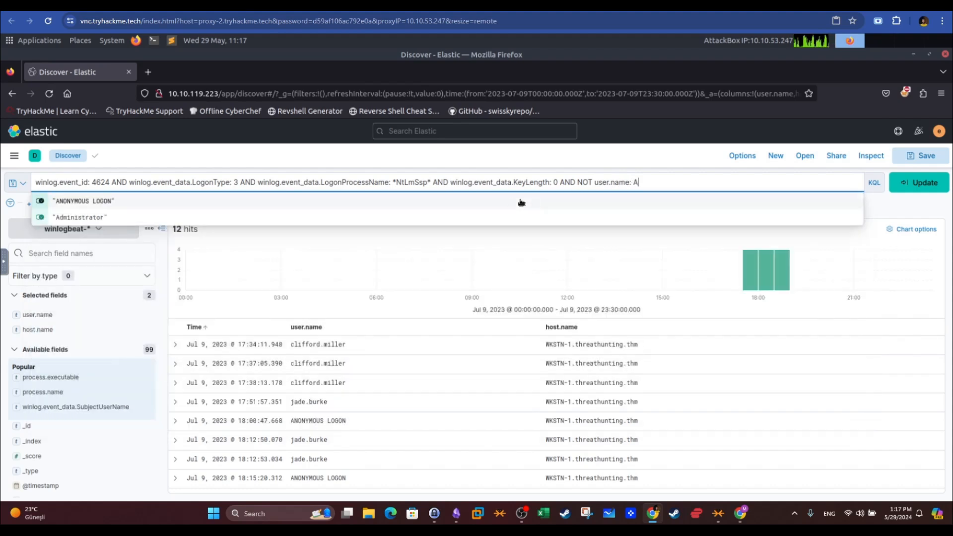
pyautogui.press('Return')
pyautogui.click(919, 183)
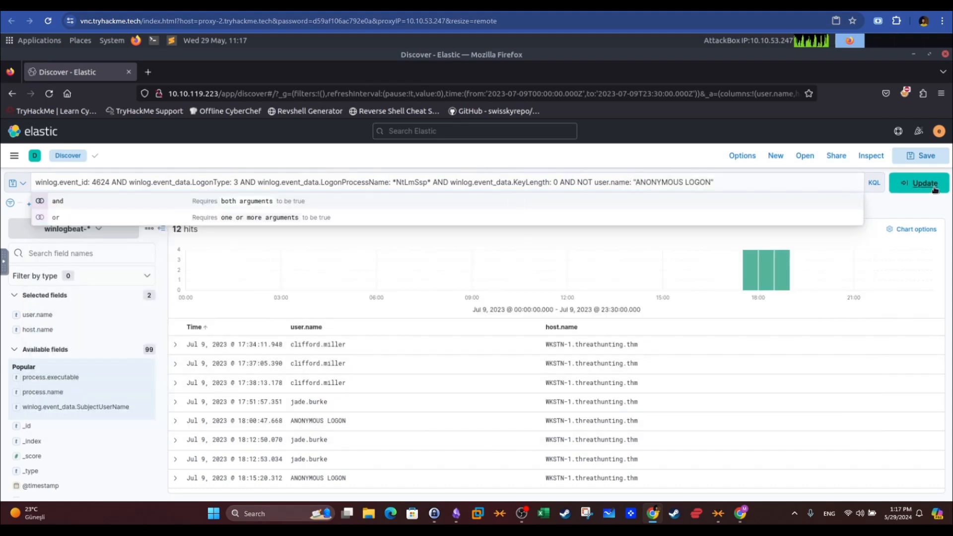